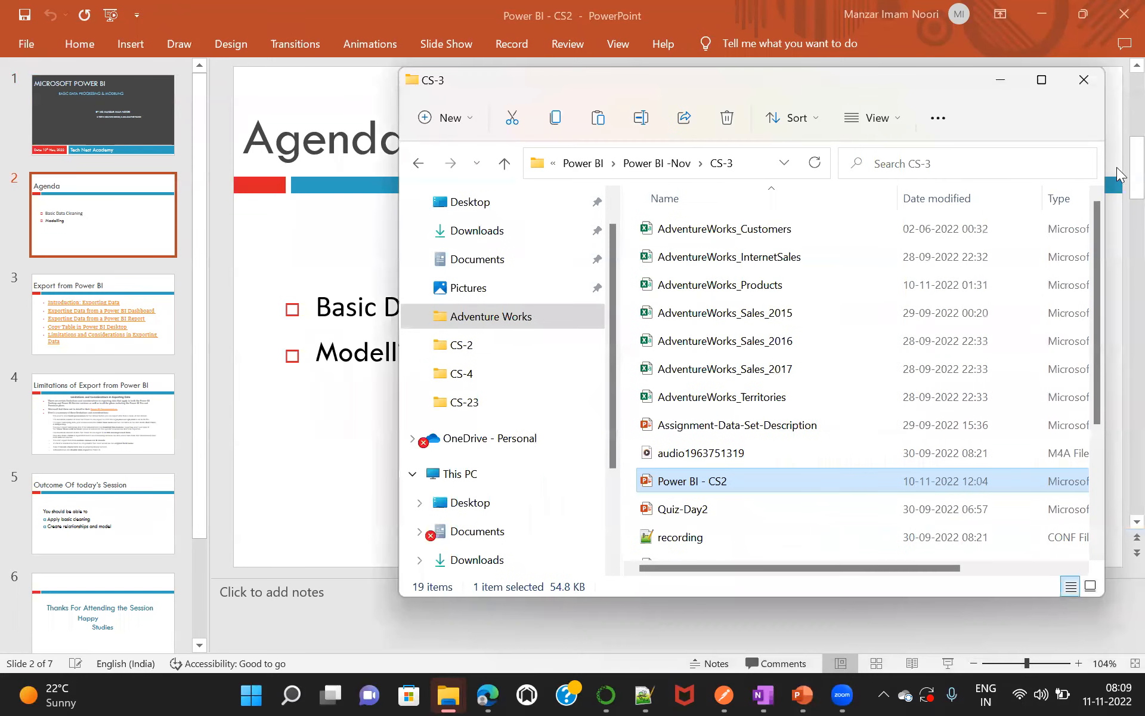
Open the Power BI report "Session 2 - Basic Cleaning" from the CS-3 folder and put the folder window out of the way.
{"action": "left_click_drag", "start_coordinate": [1096, 247], "coordinate": [1093, 417]}
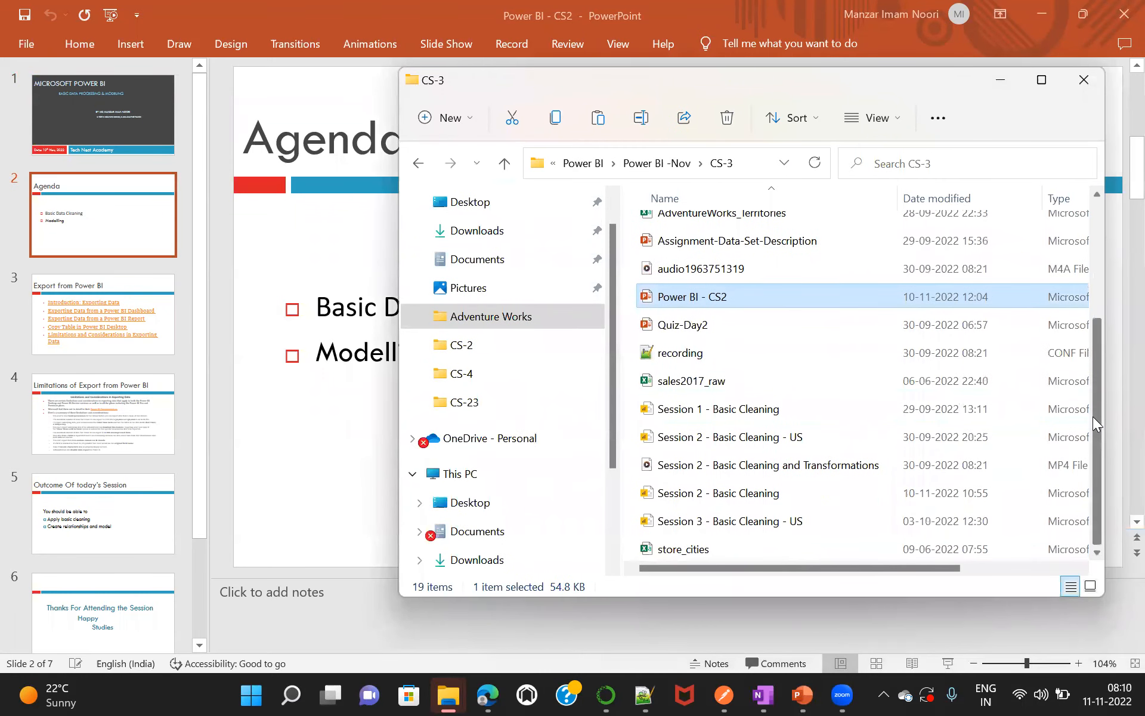
{"action": "double_click", "coordinate": [709, 497]}
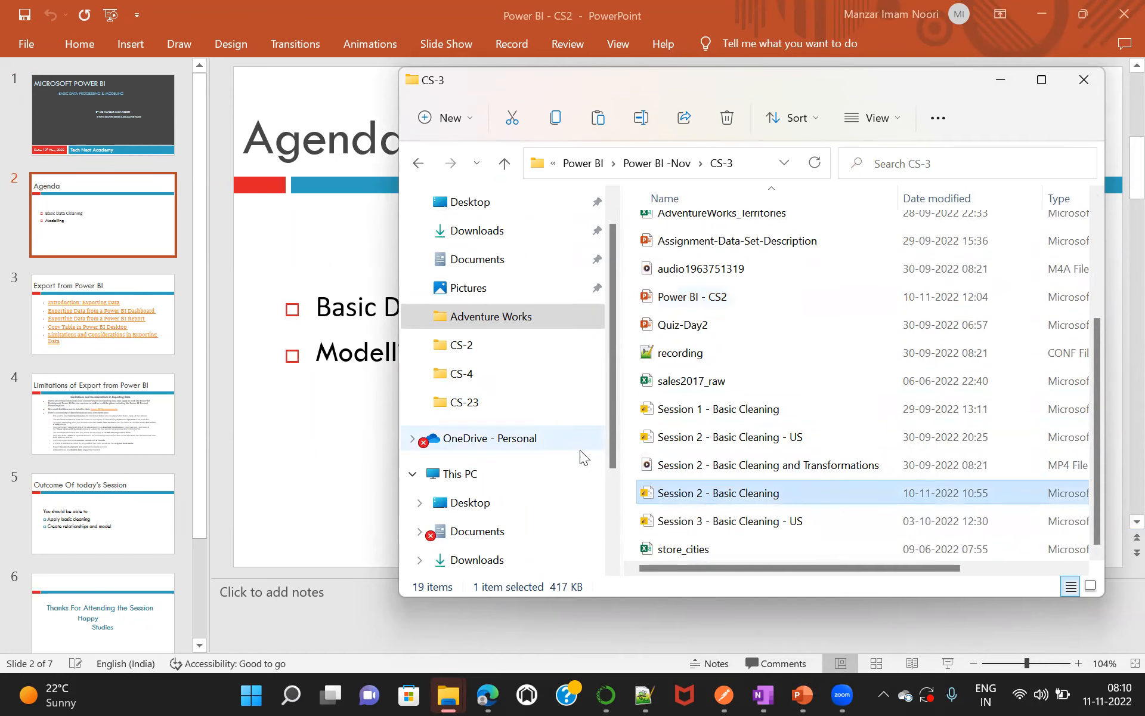
{"action": "left_click", "coordinate": [993, 83]}
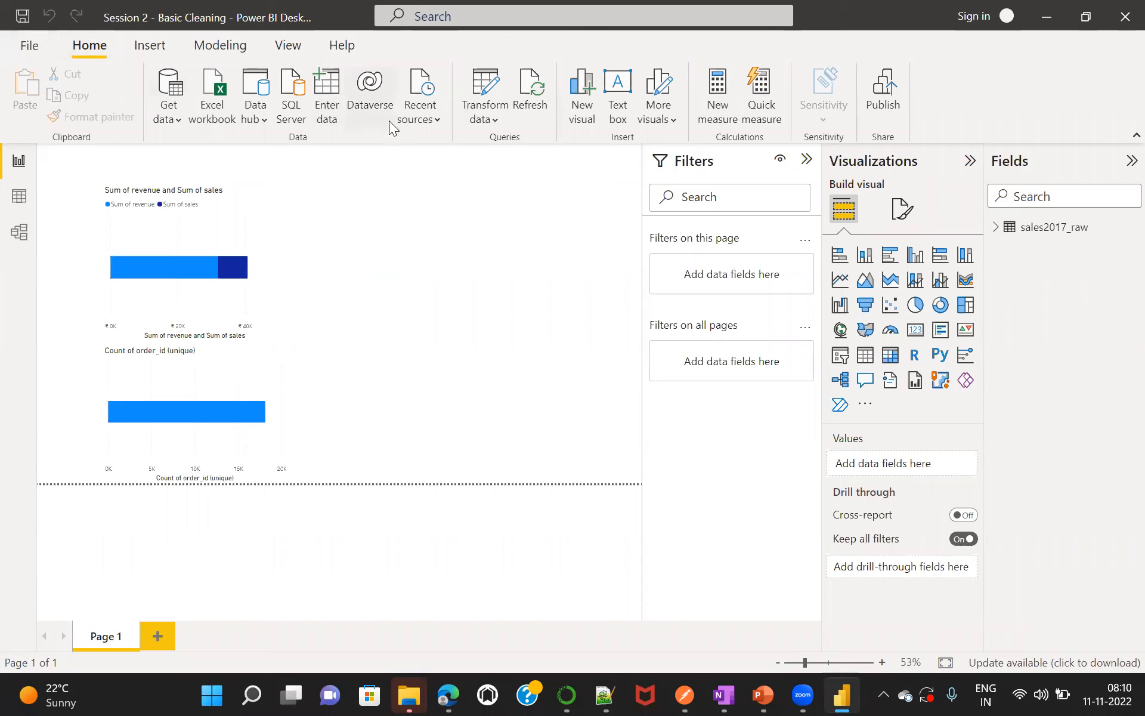
Check the source path of sales2017_raw.csv in the data source settings without changing it.
{"action": "left_click", "coordinate": [497, 121]}
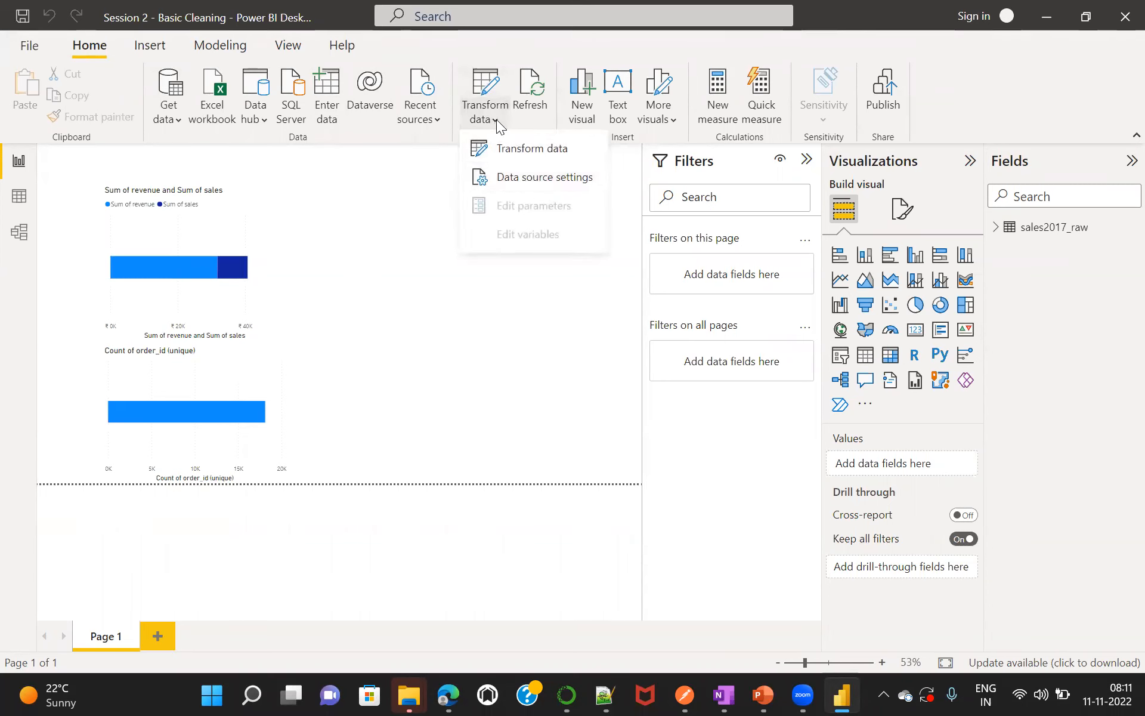
{"action": "left_click", "coordinate": [526, 178]}
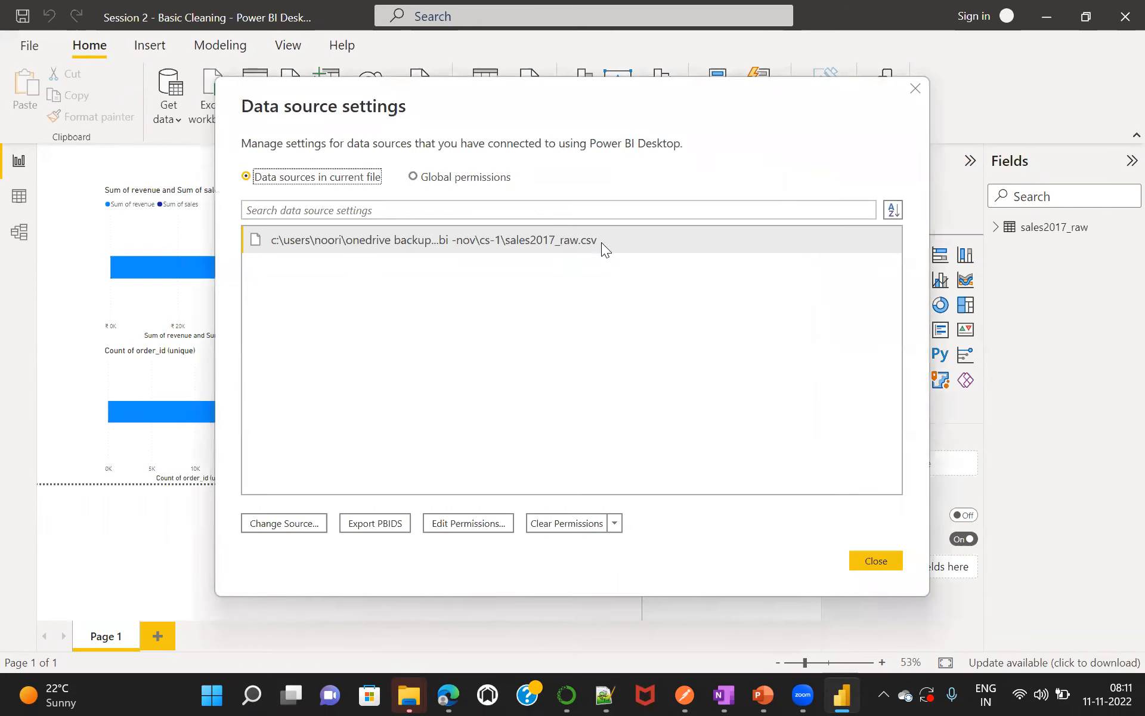
{"action": "left_click", "coordinate": [602, 243]}
{"action": "left_click", "coordinate": [271, 522]}
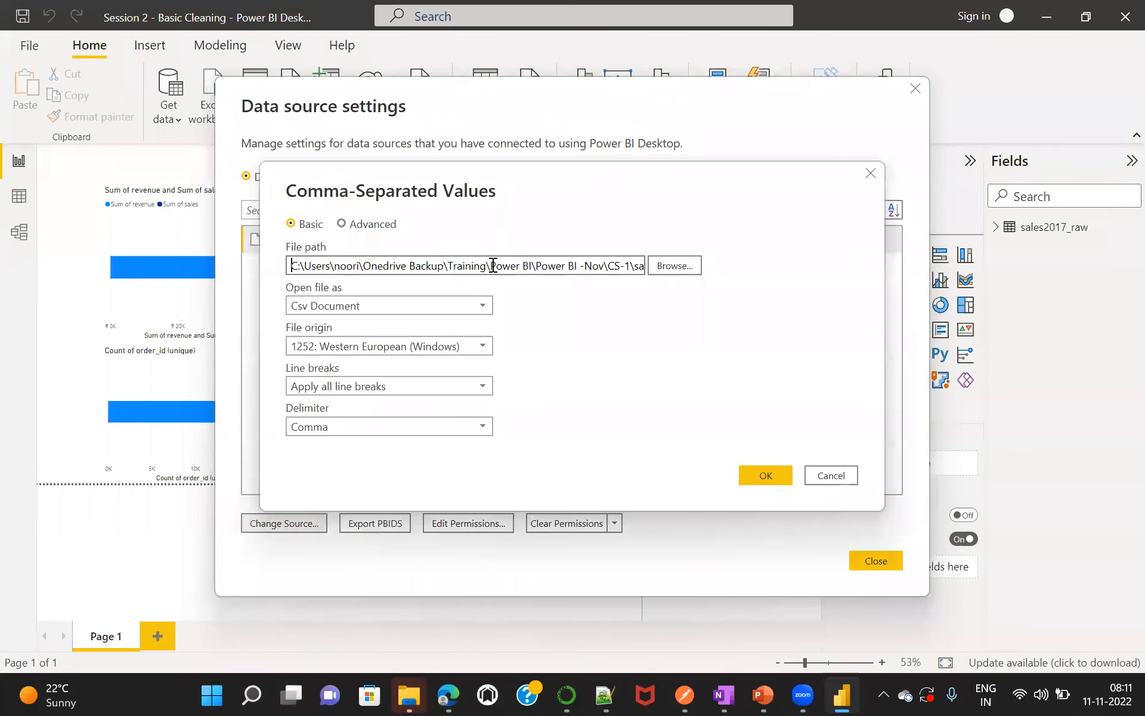
{"action": "left_click", "coordinate": [837, 480]}
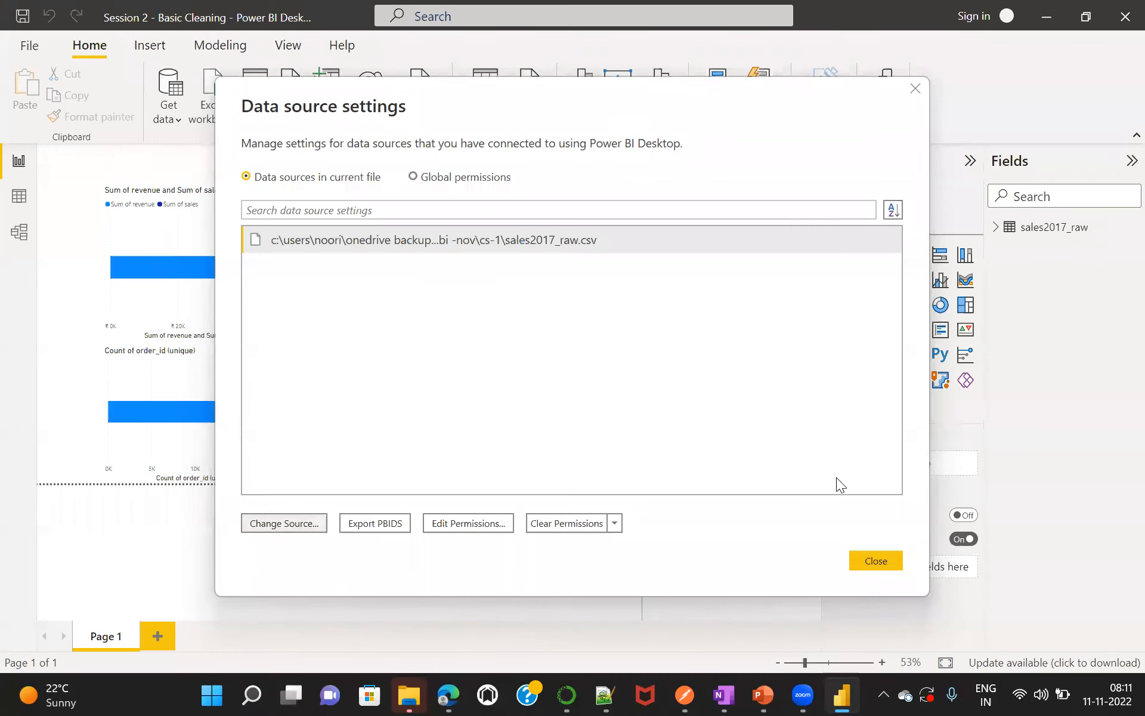
{"action": "left_click", "coordinate": [878, 560]}
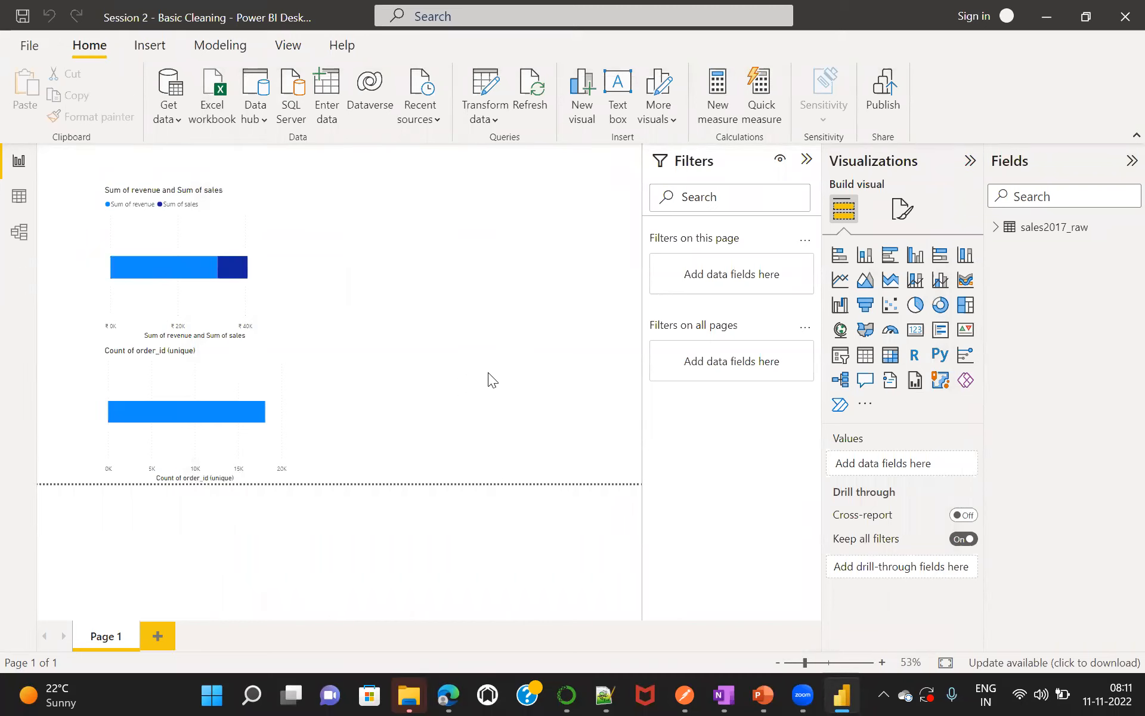
Open the Power Query Editor and start adding a new Text/CSV source.
{"action": "left_click", "coordinate": [483, 93]}
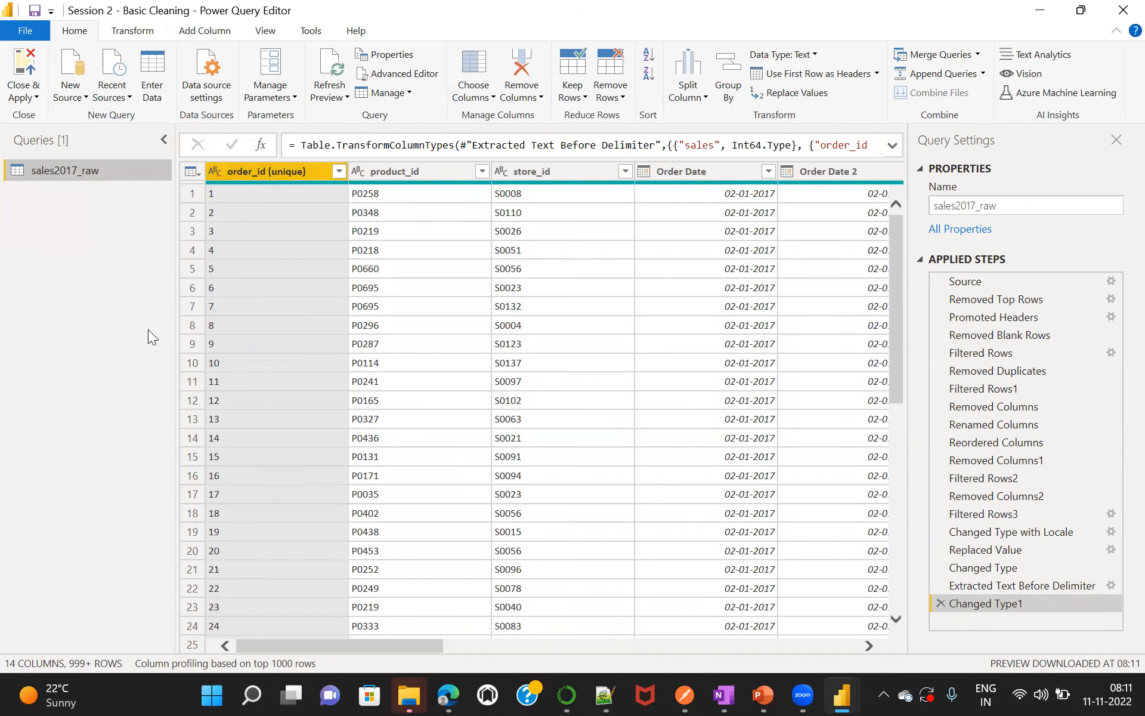
{"action": "left_click", "coordinate": [83, 99]}
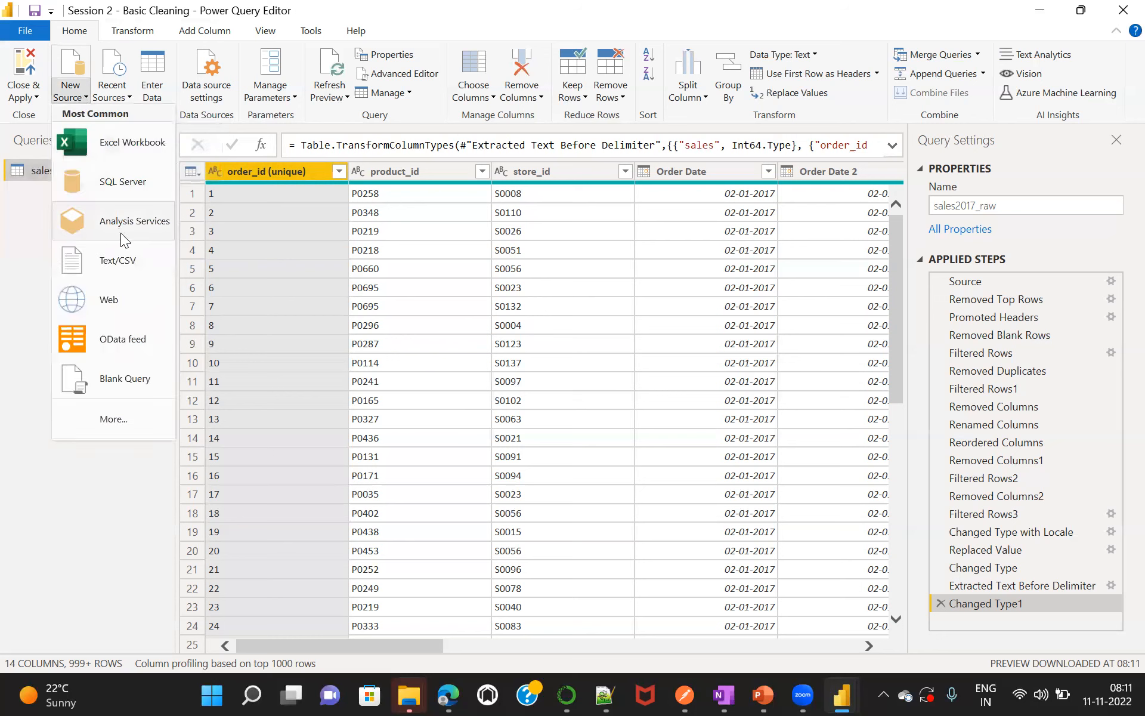
{"action": "left_click", "coordinate": [119, 259]}
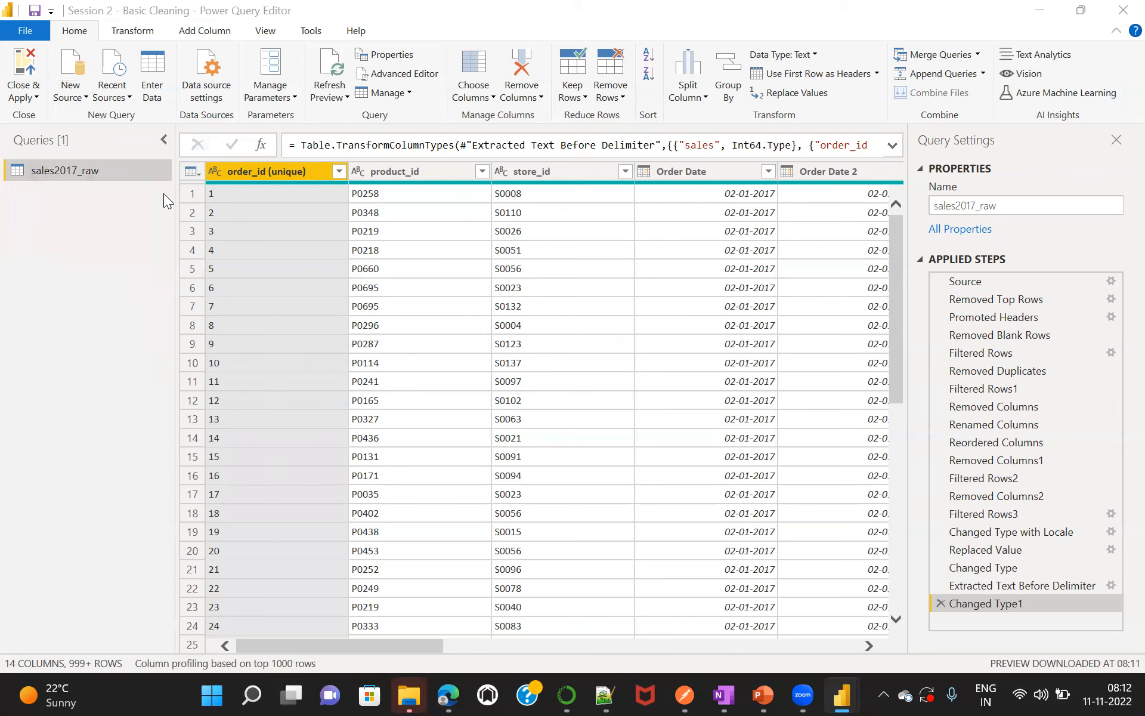
{"action": "left_click", "coordinate": [88, 99]}
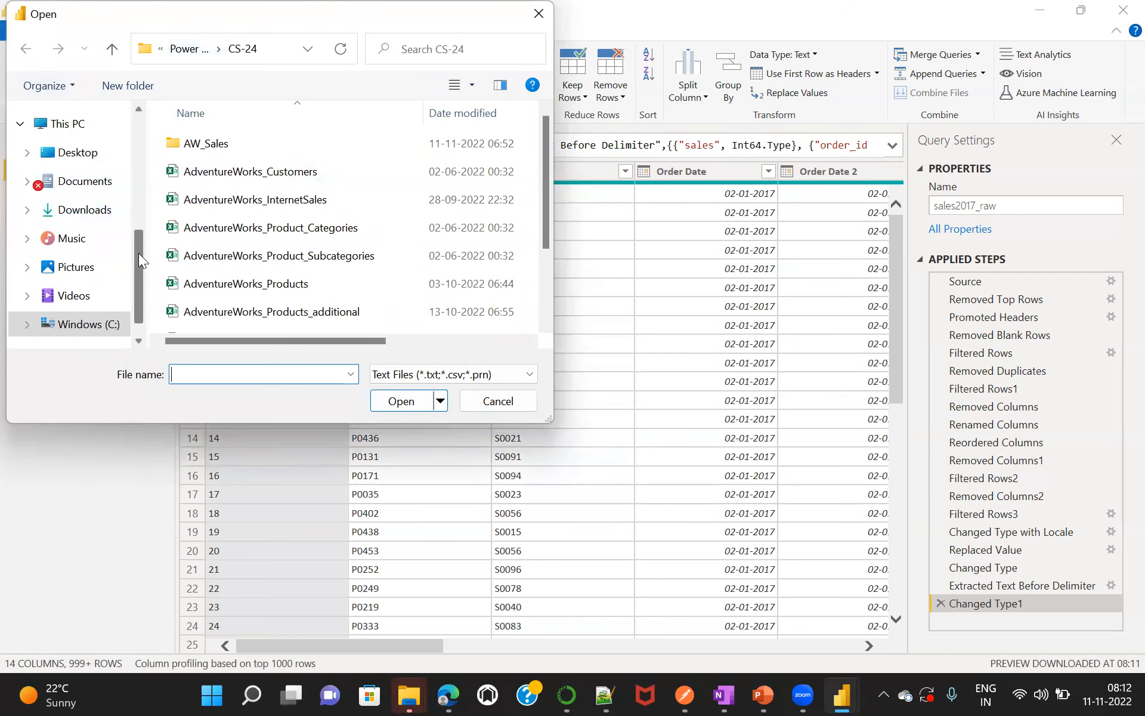
Browse to the CS-1 folder inside Power BI -Nov for the source file.
{"action": "left_click_drag", "start_coordinate": [139, 254], "coordinate": [141, 174]}
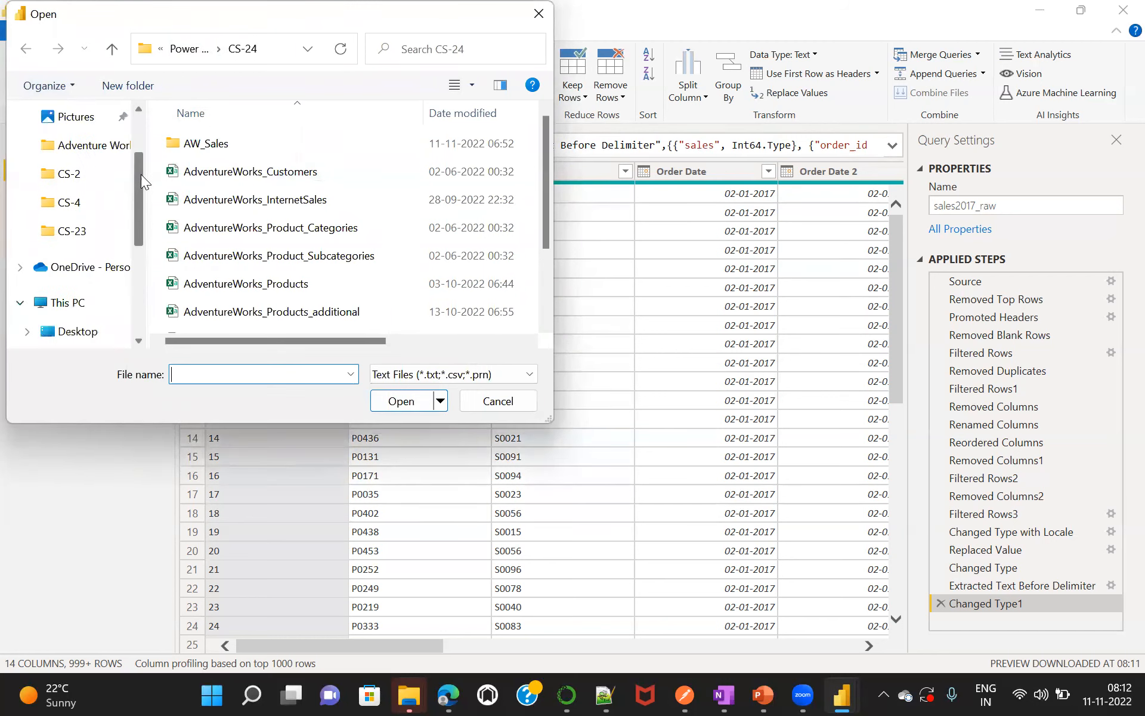
{"action": "left_click", "coordinate": [179, 51]}
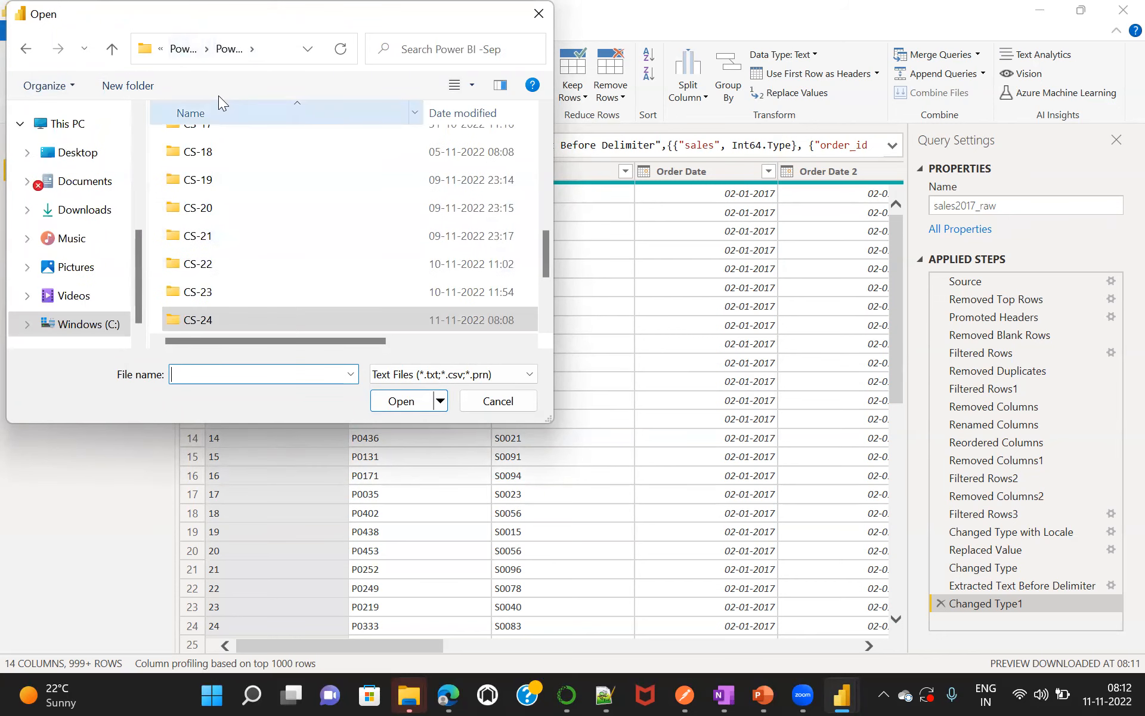
{"action": "left_click", "coordinate": [182, 49]}
{"action": "double_click", "coordinate": [228, 173]}
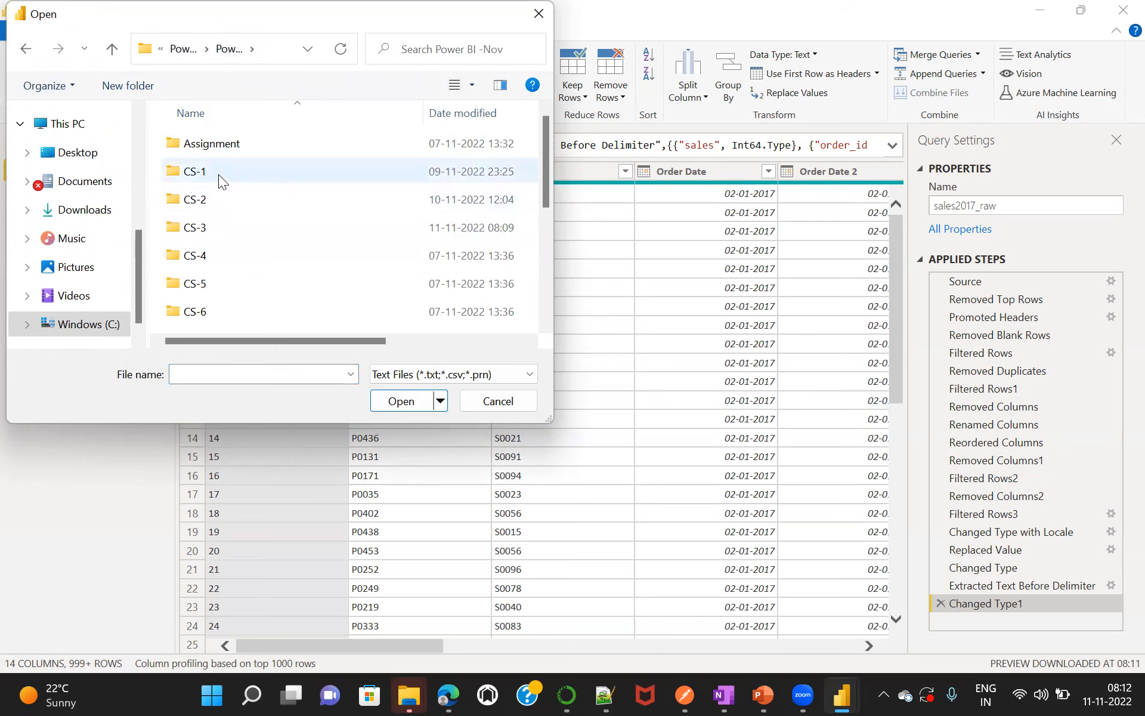
{"action": "double_click", "coordinate": [218, 175]}
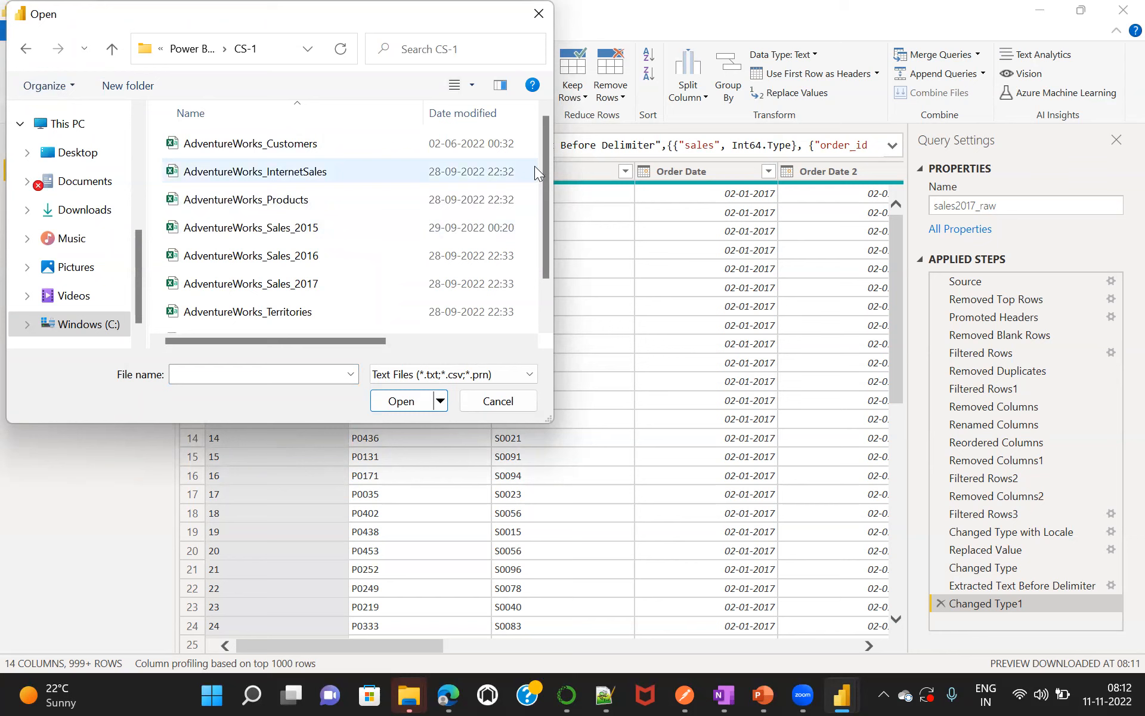
Import AdventureWorks_Products.csv as a new query after enlarging its preview, keeping the default comma delimiter and type detection.
{"action": "left_click_drag", "start_coordinate": [544, 186], "coordinate": [547, 153]}
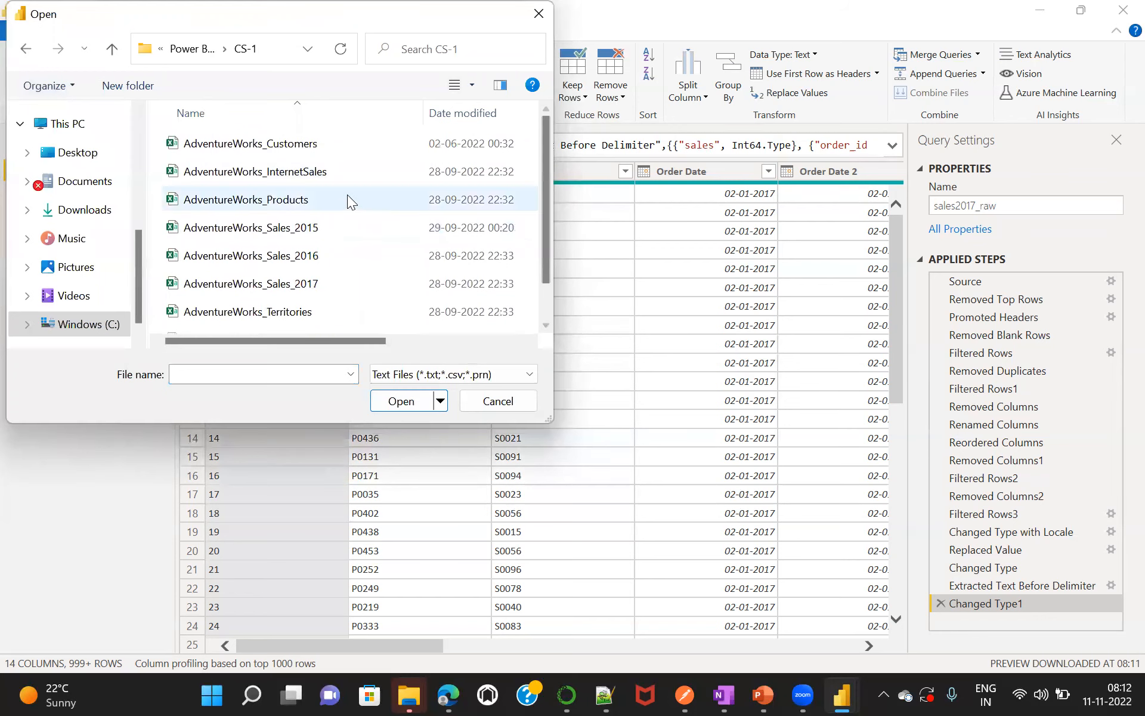
{"action": "double_click", "coordinate": [294, 195]}
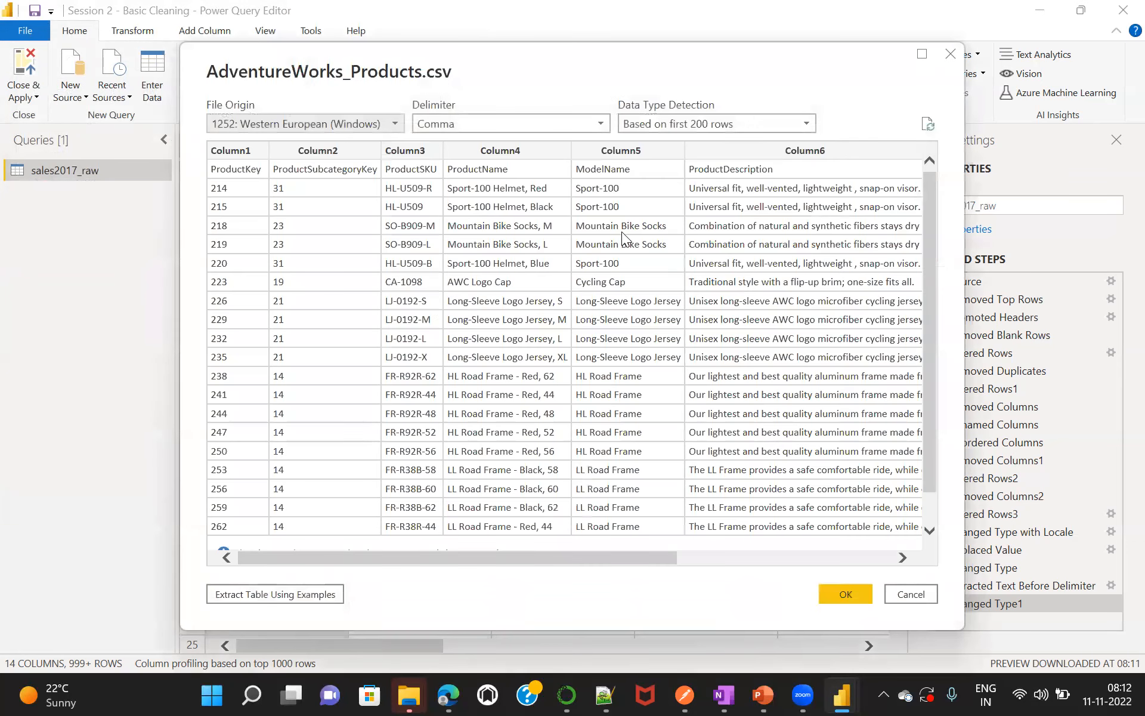
{"action": "left_click", "coordinate": [922, 54]}
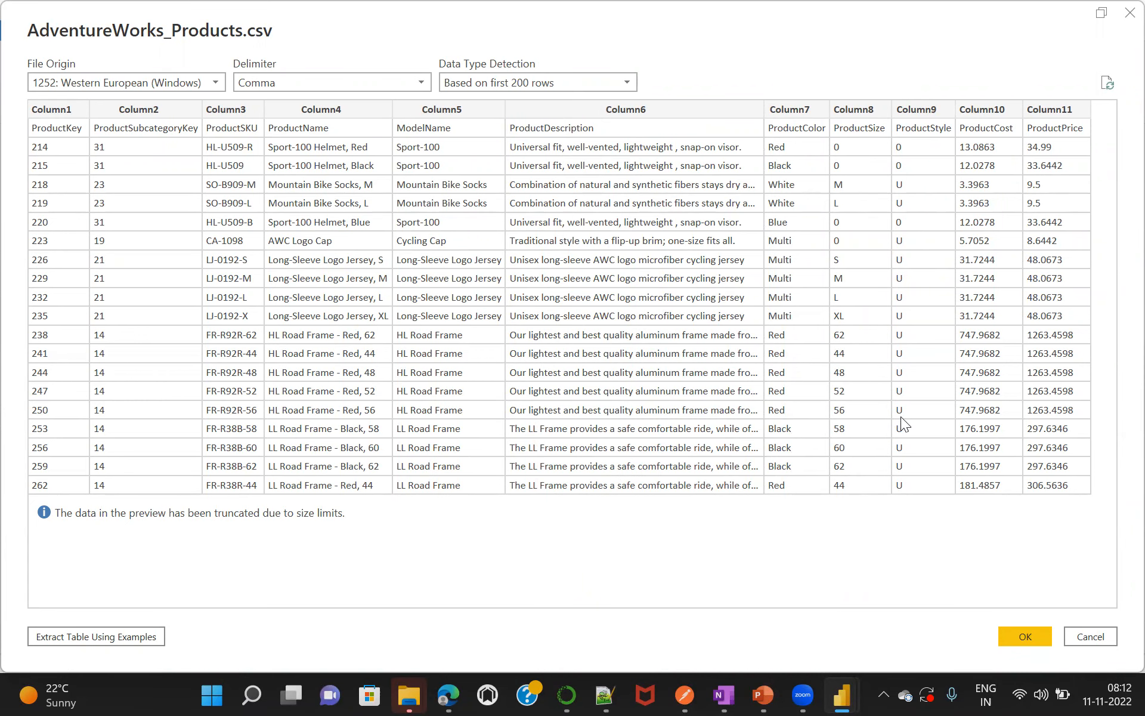
{"action": "left_click", "coordinate": [1027, 636]}
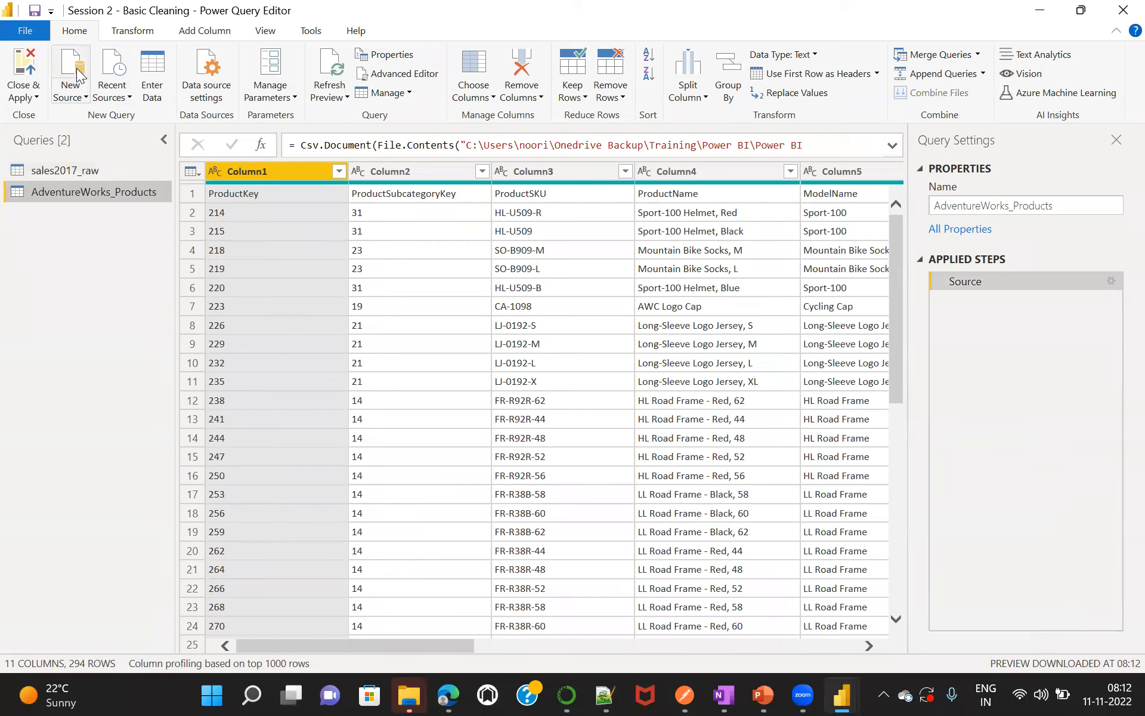
Start another Text/CSV import and look for the store file in the CS-1 folder of Power BI -Sep.
{"action": "left_click", "coordinate": [77, 76]}
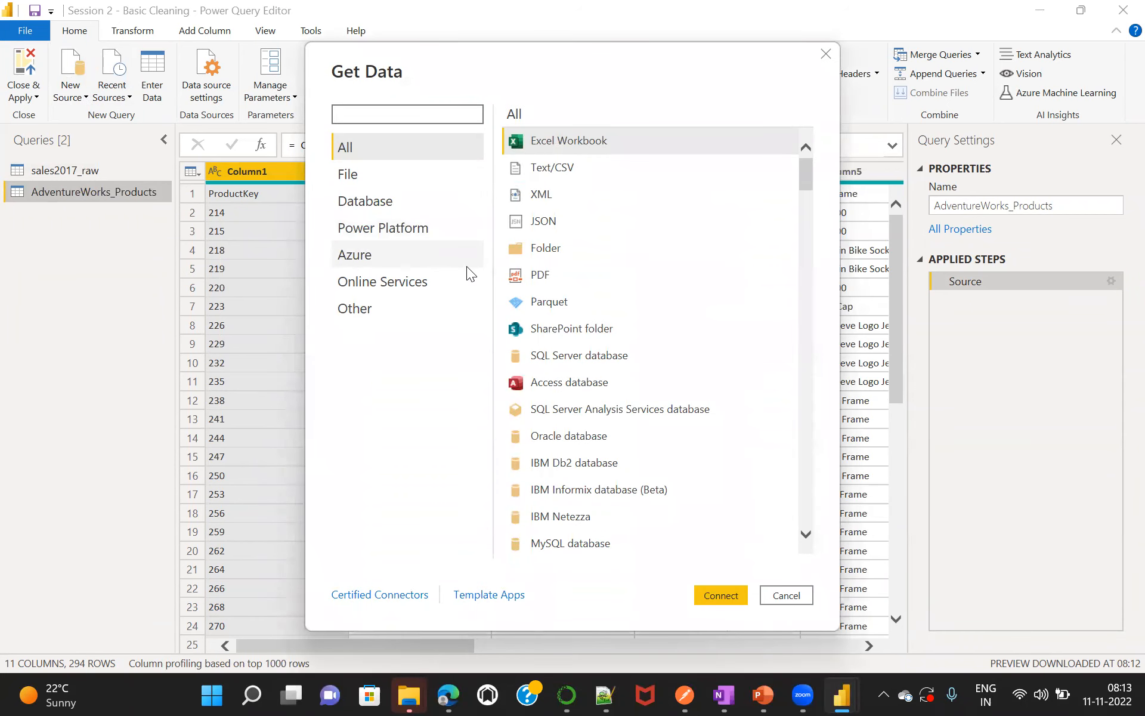
{"action": "double_click", "coordinate": [549, 168]}
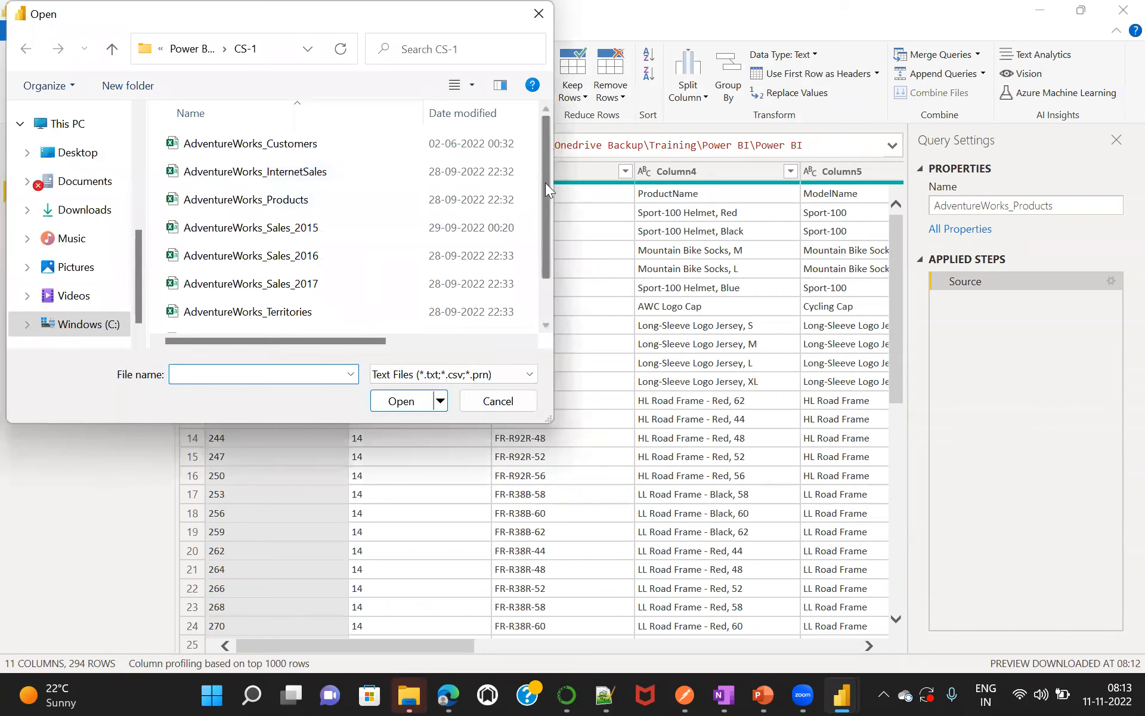
{"action": "left_click_drag", "start_coordinate": [546, 187], "coordinate": [534, 160]}
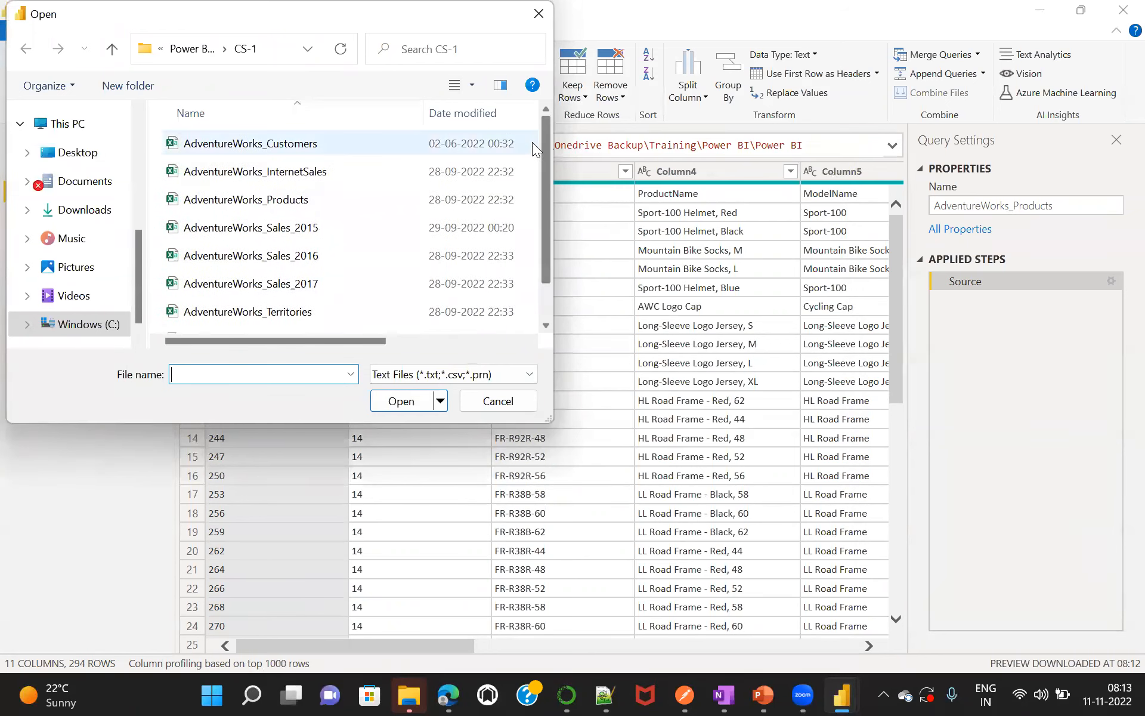
{"action": "left_click", "coordinate": [192, 49]}
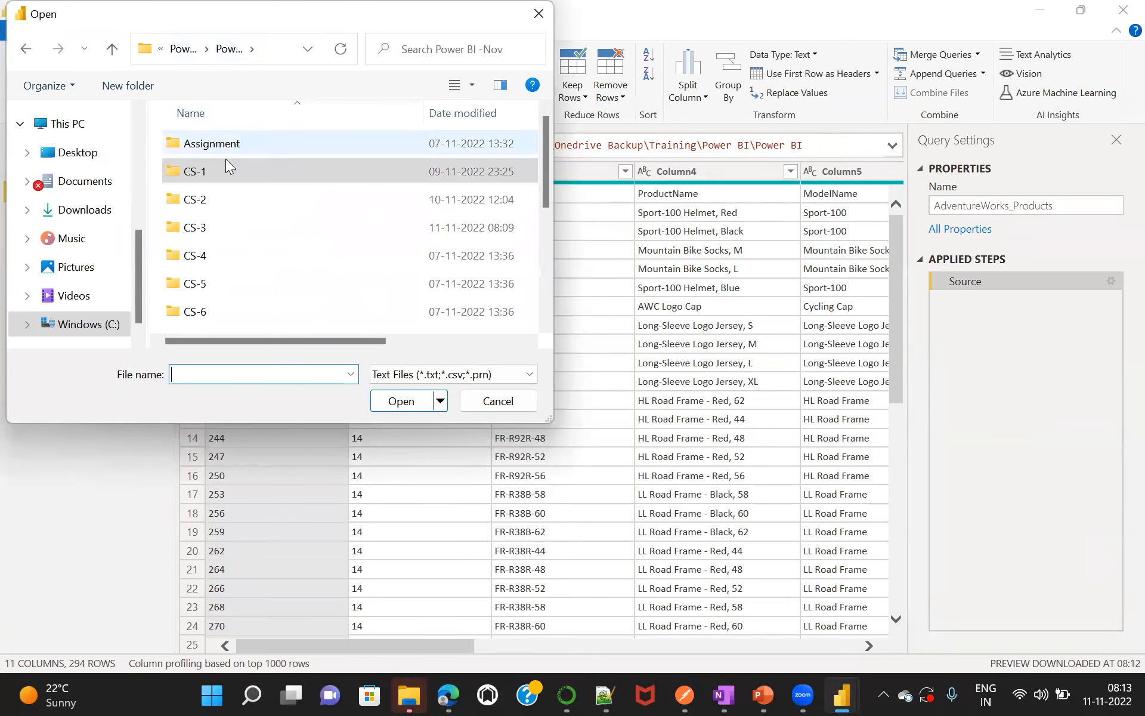
{"action": "left_click", "coordinate": [183, 49]}
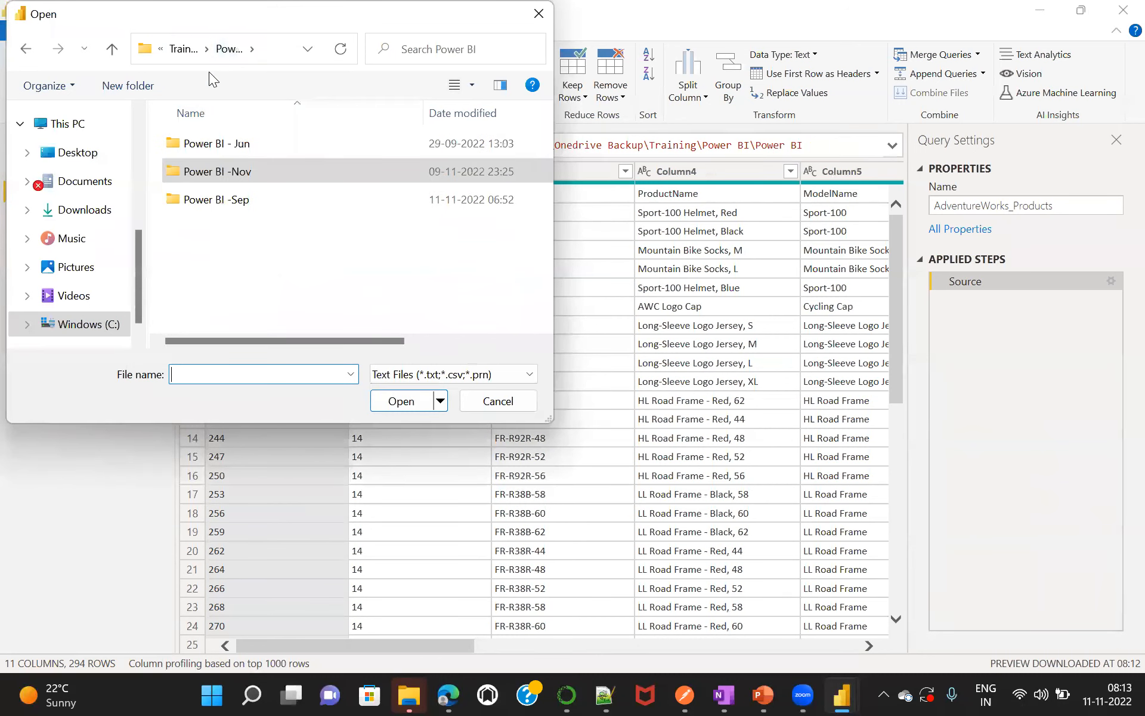
{"action": "double_click", "coordinate": [241, 206]}
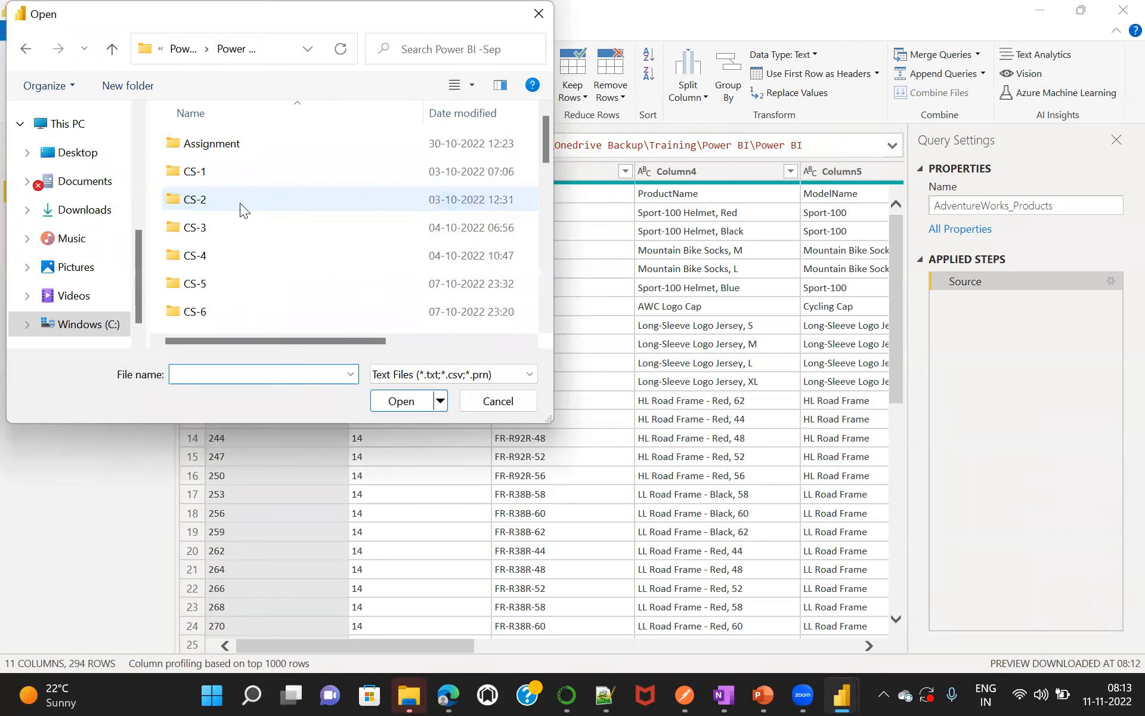
{"action": "double_click", "coordinate": [218, 173]}
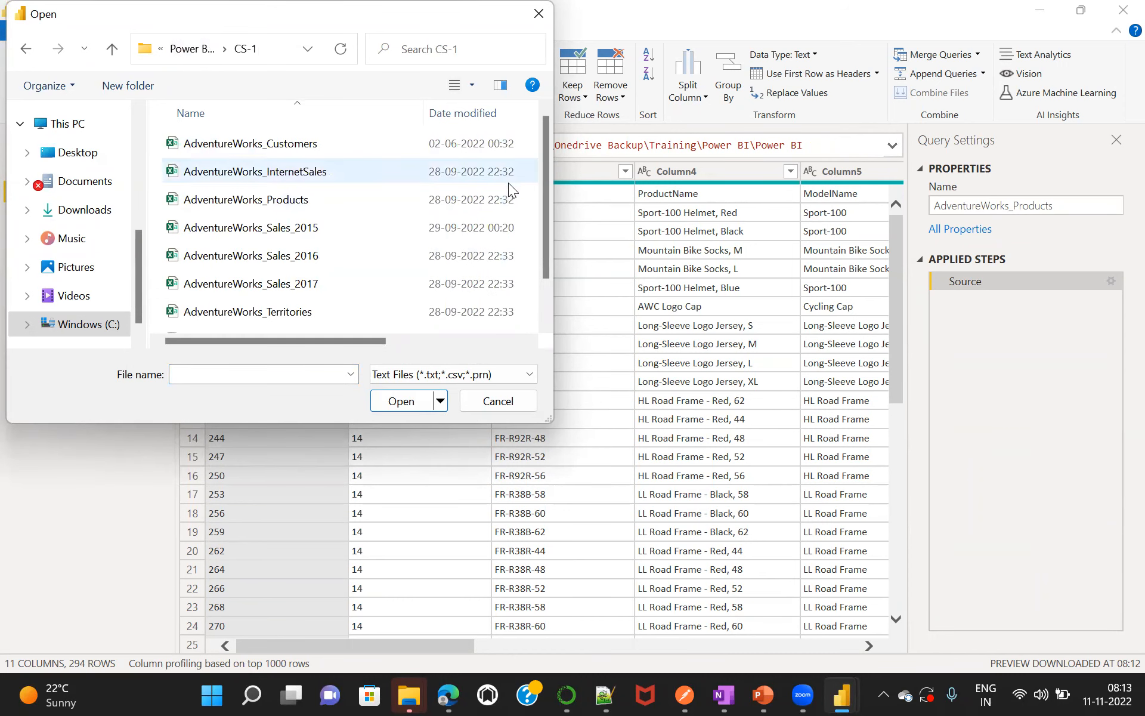
{"action": "left_click_drag", "start_coordinate": [542, 183], "coordinate": [537, 154]}
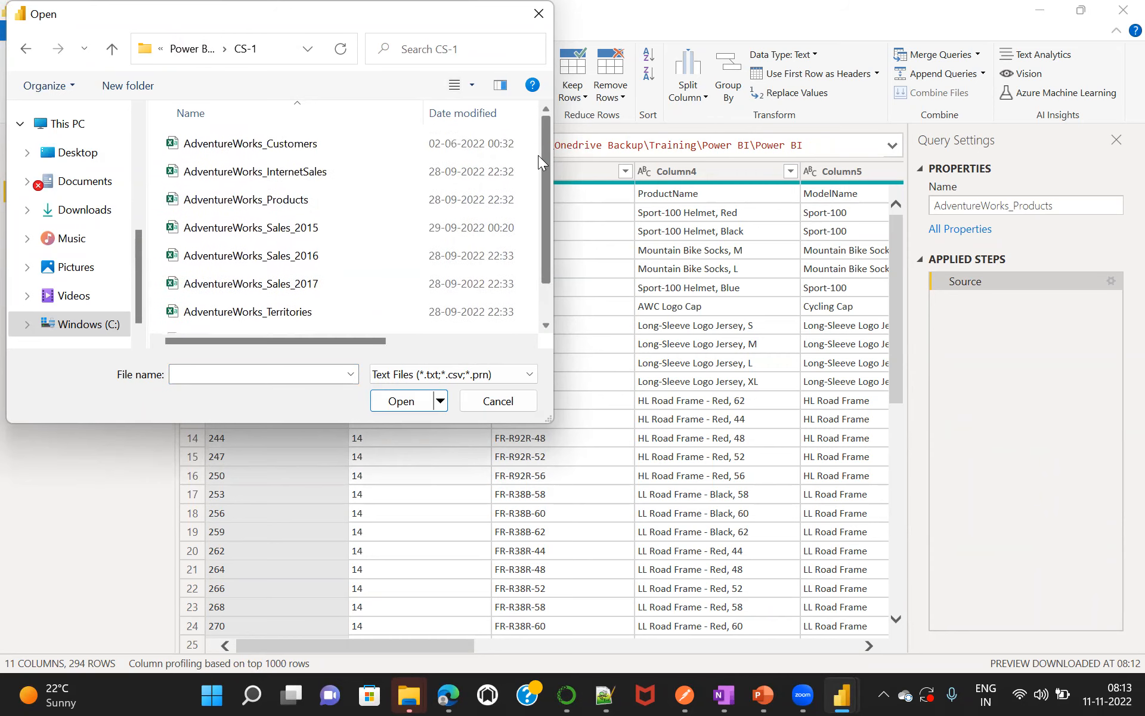
Import store_cities.csv from the CS-2 folder of Power BI -Sep as a new query with the default settings.
{"action": "left_click", "coordinate": [192, 48]}
{"action": "double_click", "coordinate": [204, 204]}
{"action": "left_click_drag", "start_coordinate": [544, 169], "coordinate": [544, 225]}
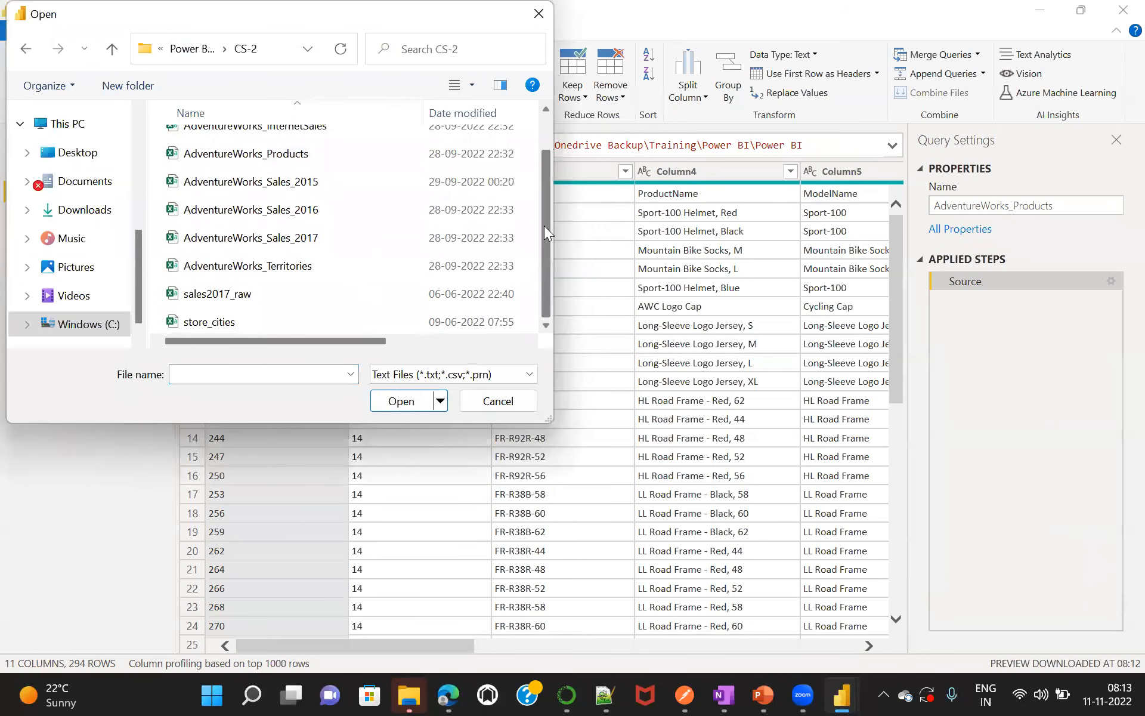
{"action": "double_click", "coordinate": [230, 323]}
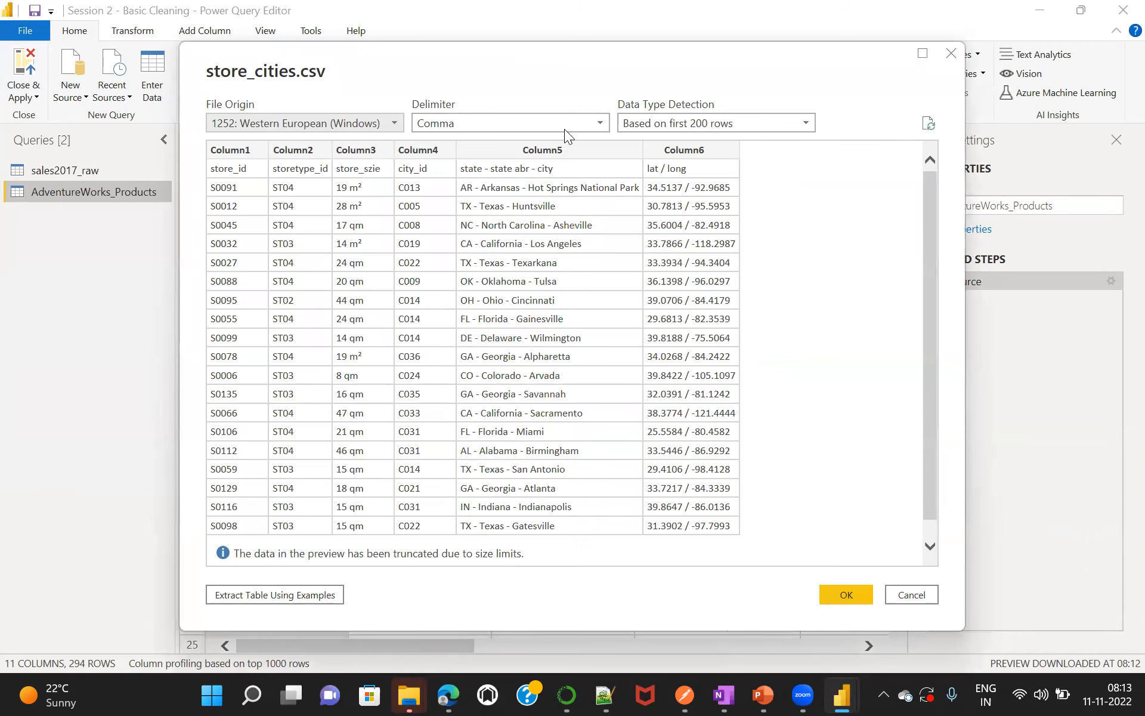
{"action": "left_click", "coordinate": [846, 594]}
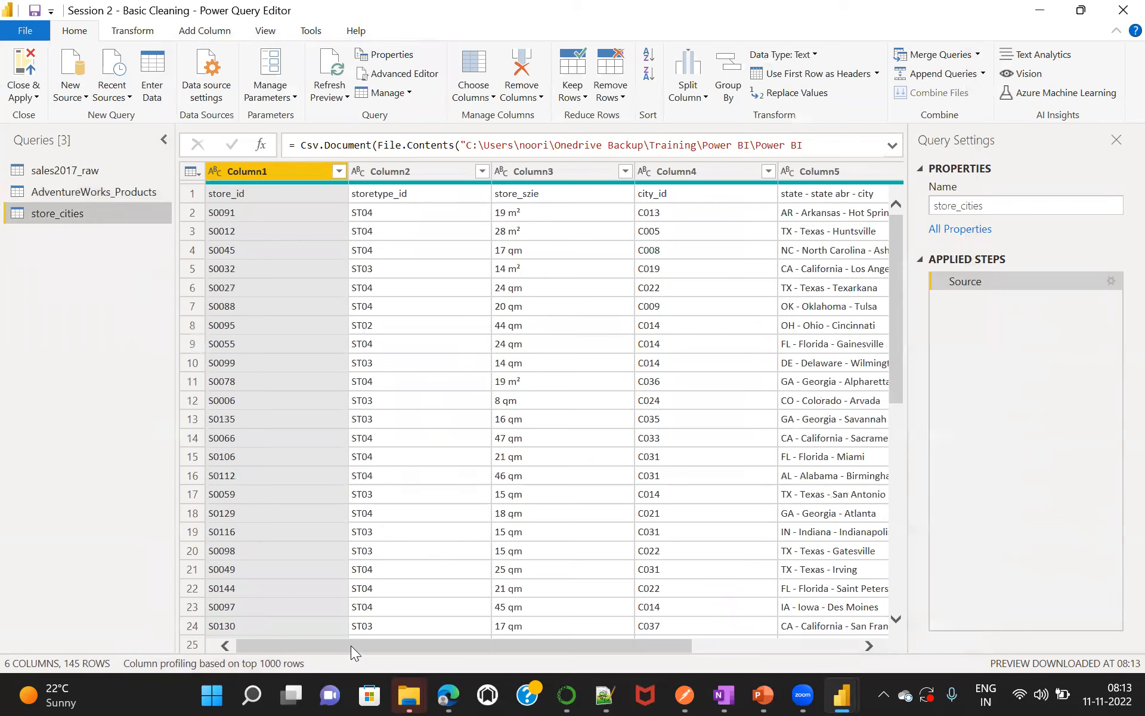
Promote the first row of the store_cities query to column headers.
{"action": "left_click_drag", "start_coordinate": [350, 645], "coordinate": [534, 643]}
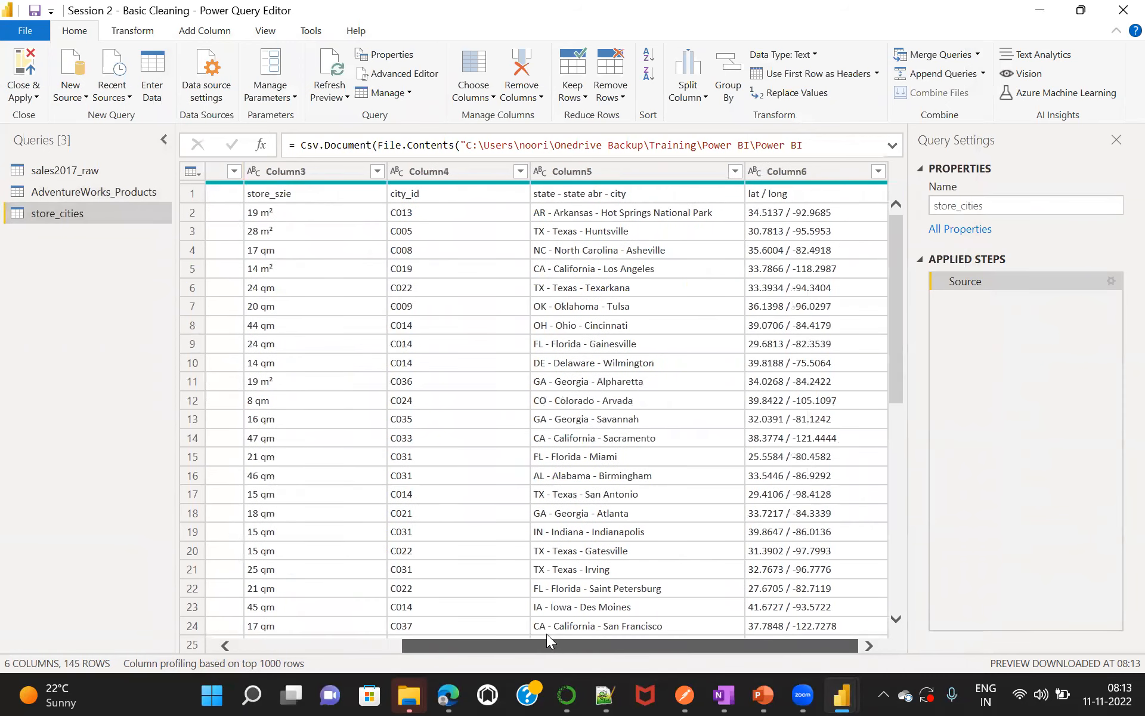
{"action": "scroll", "coordinate": [502, 610], "scroll_direction": "left", "scroll_amount": 5}
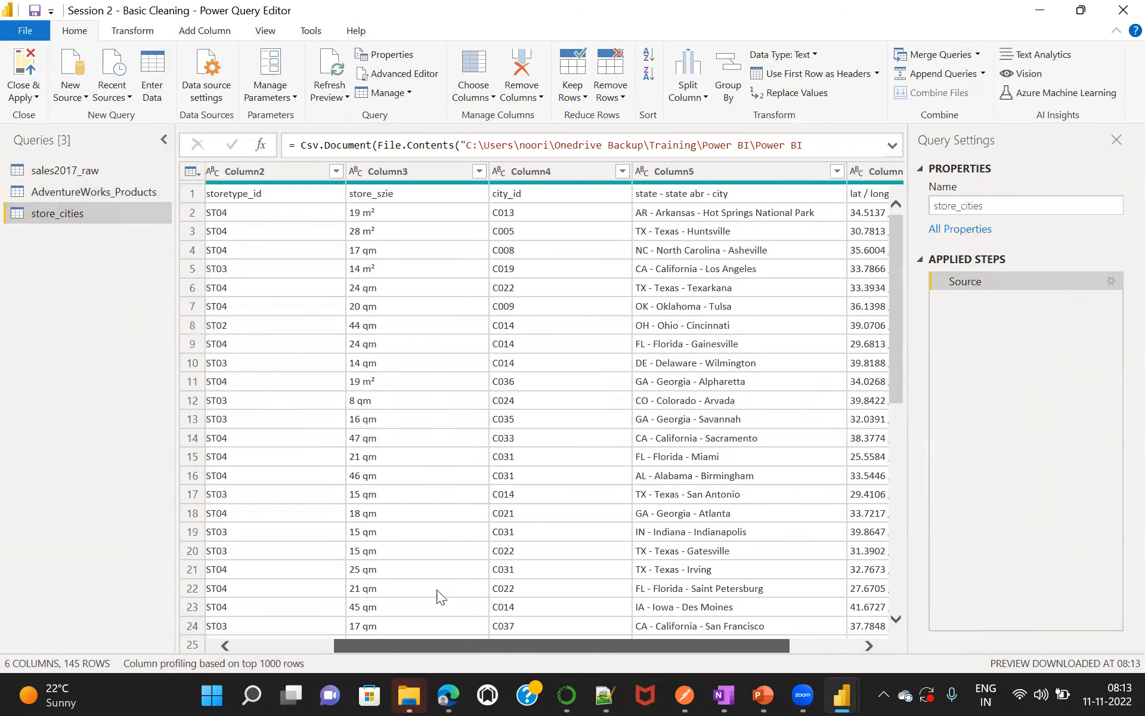
{"action": "scroll", "coordinate": [420, 591], "scroll_direction": "left", "scroll_amount": 3}
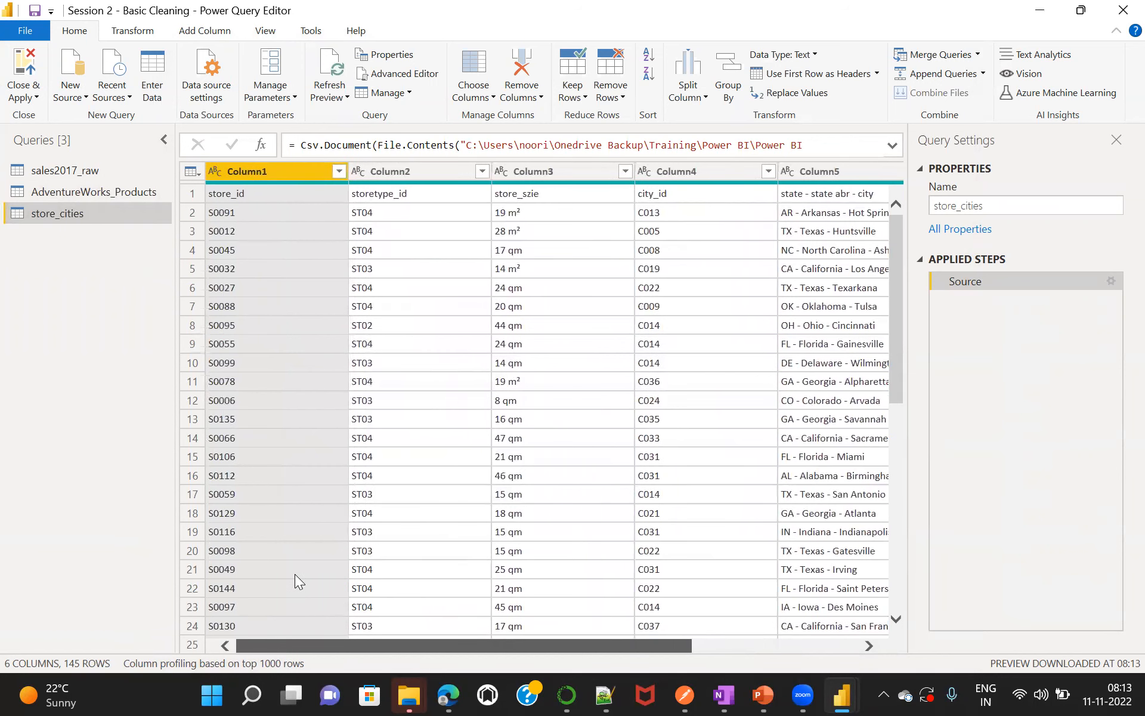
{"action": "scroll", "coordinate": [342, 580], "scroll_direction": "right", "scroll_amount": 3}
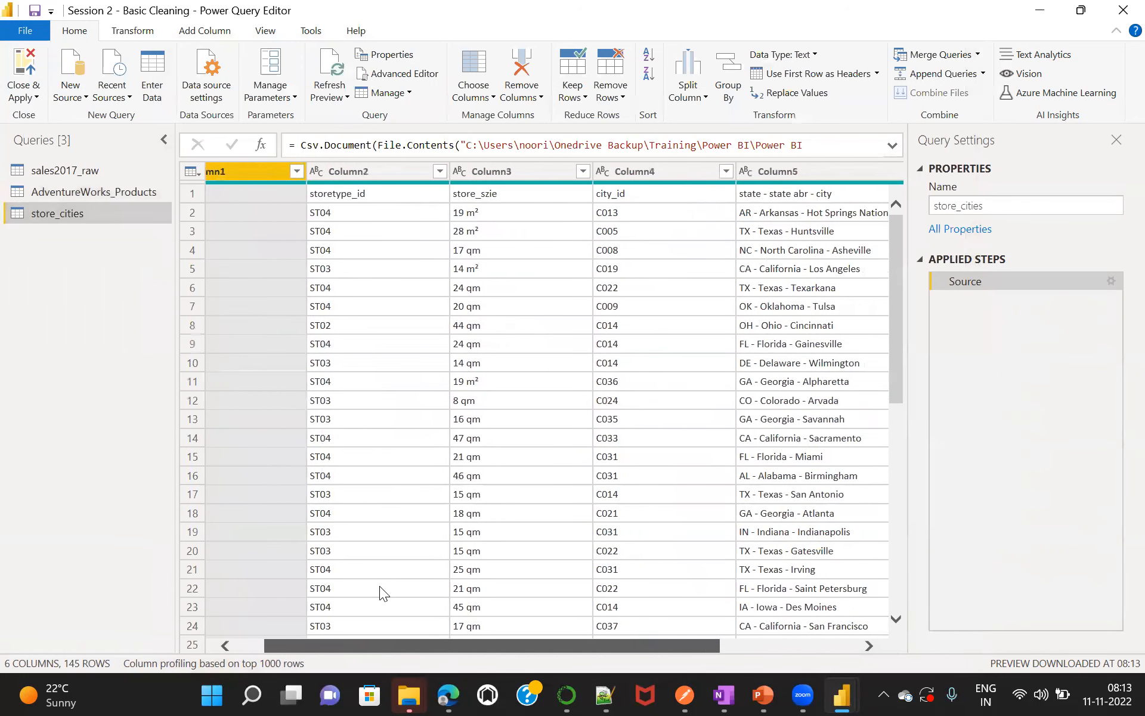
{"action": "scroll", "coordinate": [390, 591], "scroll_direction": "left", "scroll_amount": 3}
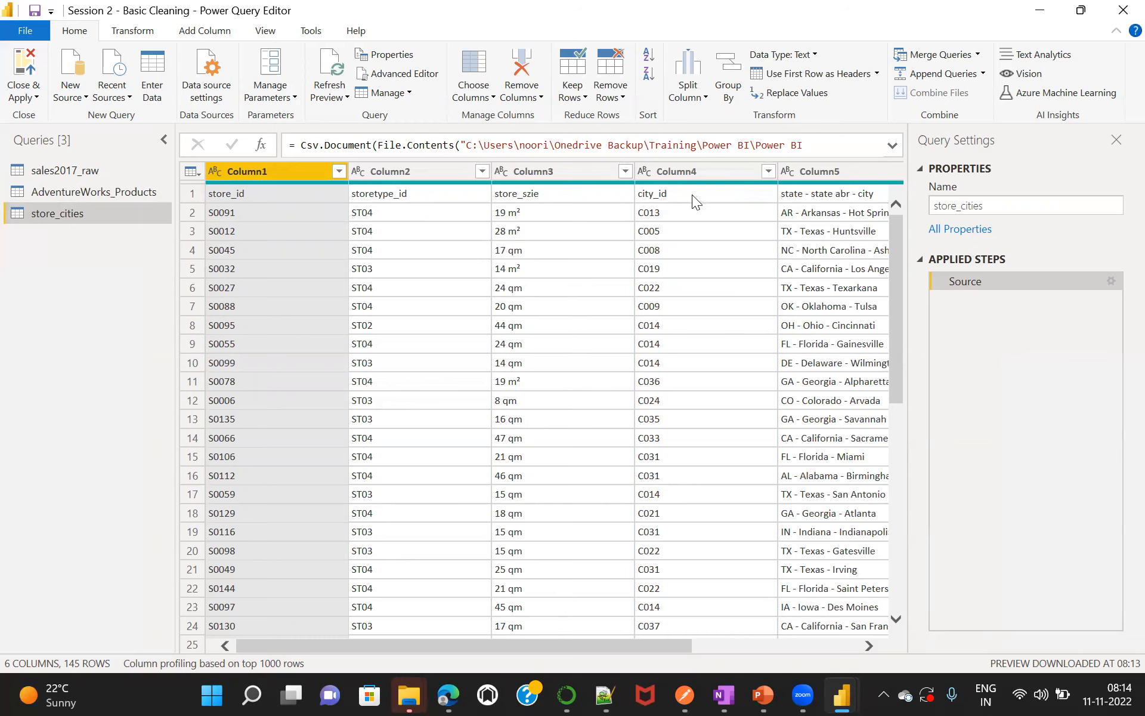
{"action": "left_click", "coordinate": [793, 75]}
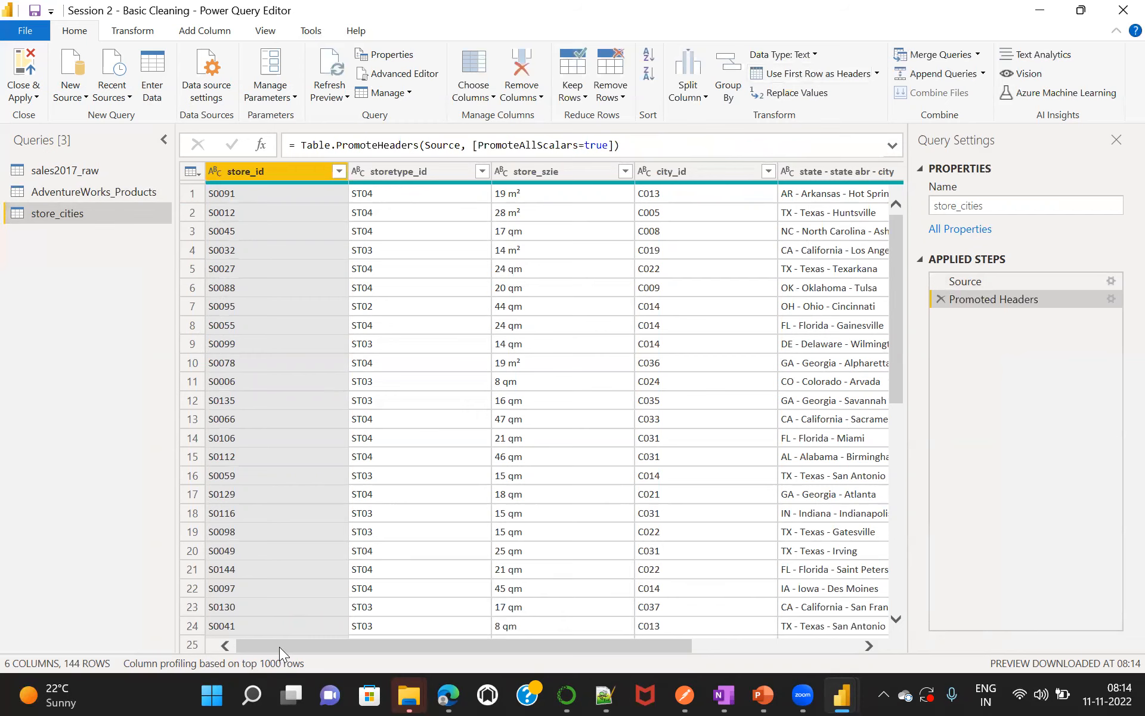
Examine all store_cities columns, from store_id through lat / long, for values that need cleaning.
{"action": "left_click_drag", "start_coordinate": [279, 647], "coordinate": [255, 648]}
{"action": "left_click_drag", "start_coordinate": [579, 647], "coordinate": [462, 630]}
{"action": "mouse_move", "coordinate": [207, 184]}
{"action": "left_click_drag", "start_coordinate": [480, 644], "coordinate": [681, 649]}
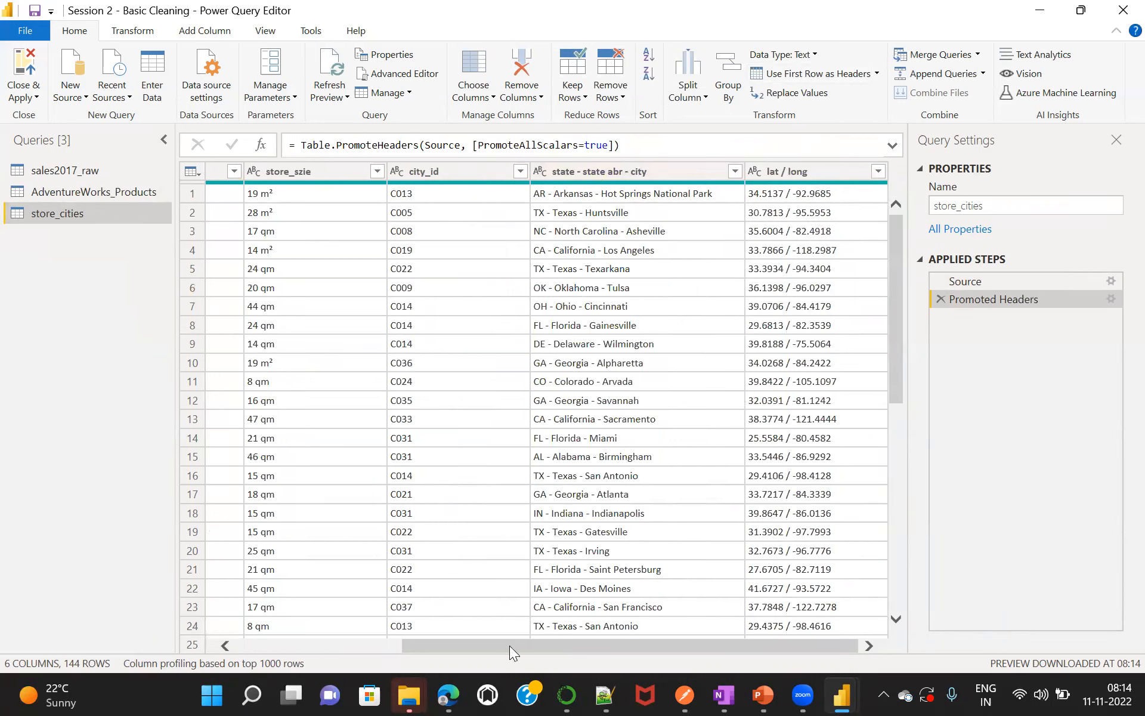
{"action": "left_click_drag", "start_coordinate": [494, 640], "coordinate": [271, 643]}
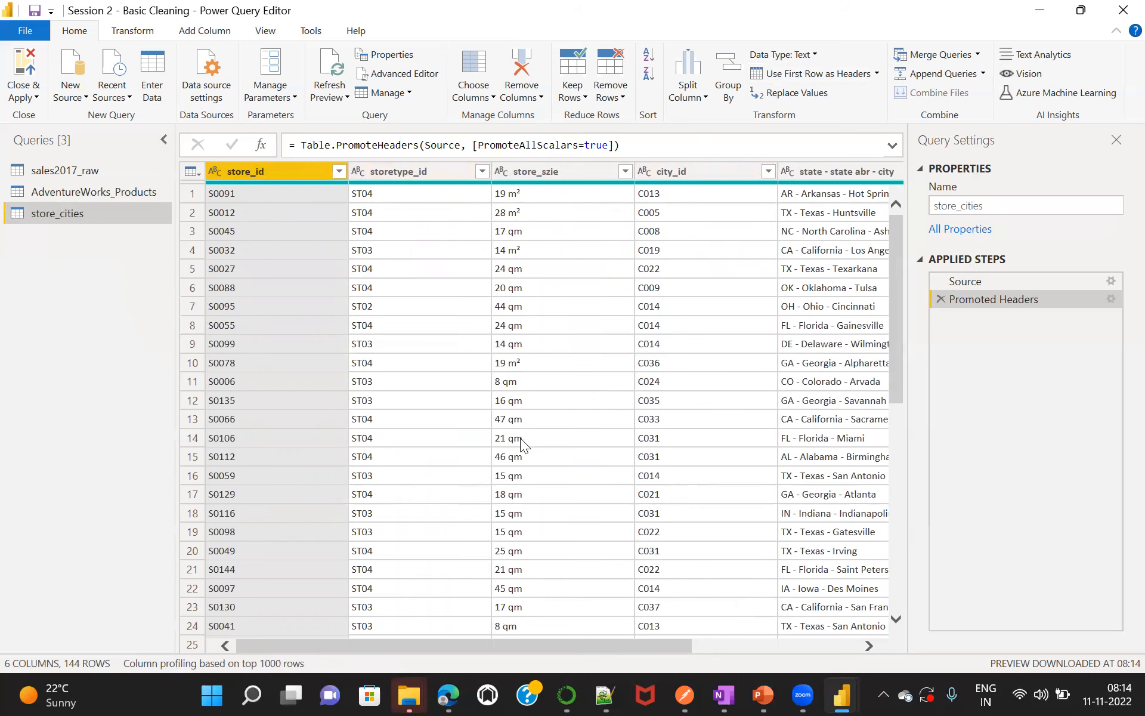
{"action": "left_click_drag", "start_coordinate": [415, 645], "coordinate": [669, 615]}
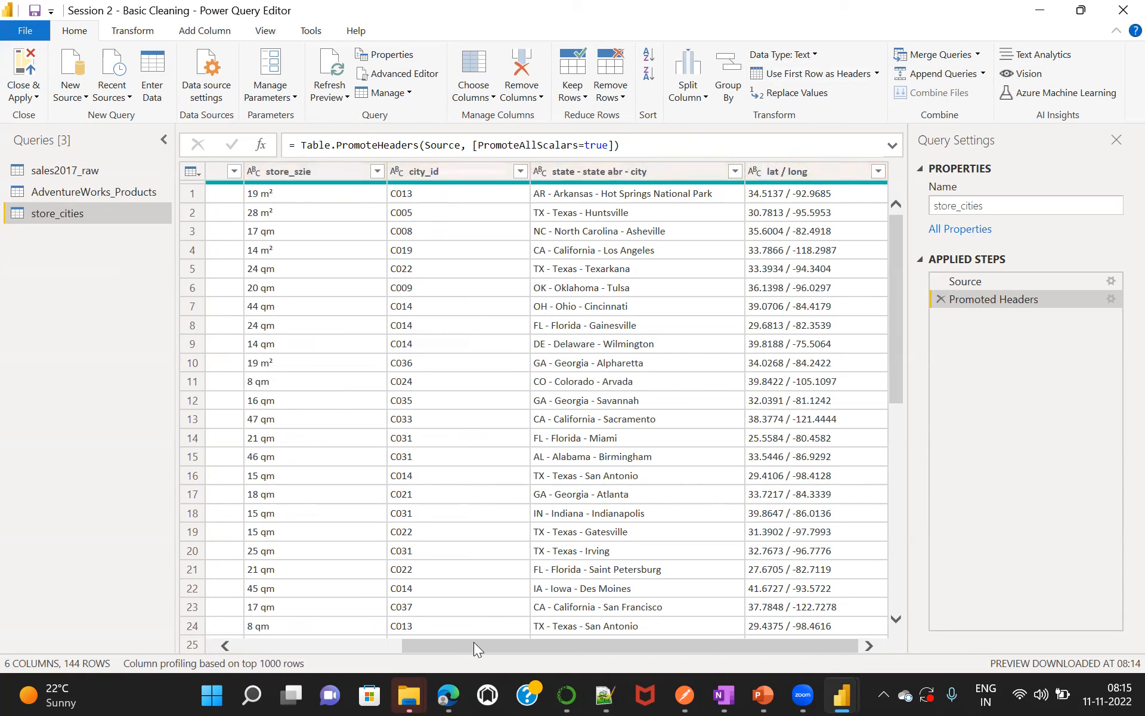
{"action": "left_click_drag", "start_coordinate": [469, 648], "coordinate": [260, 634]}
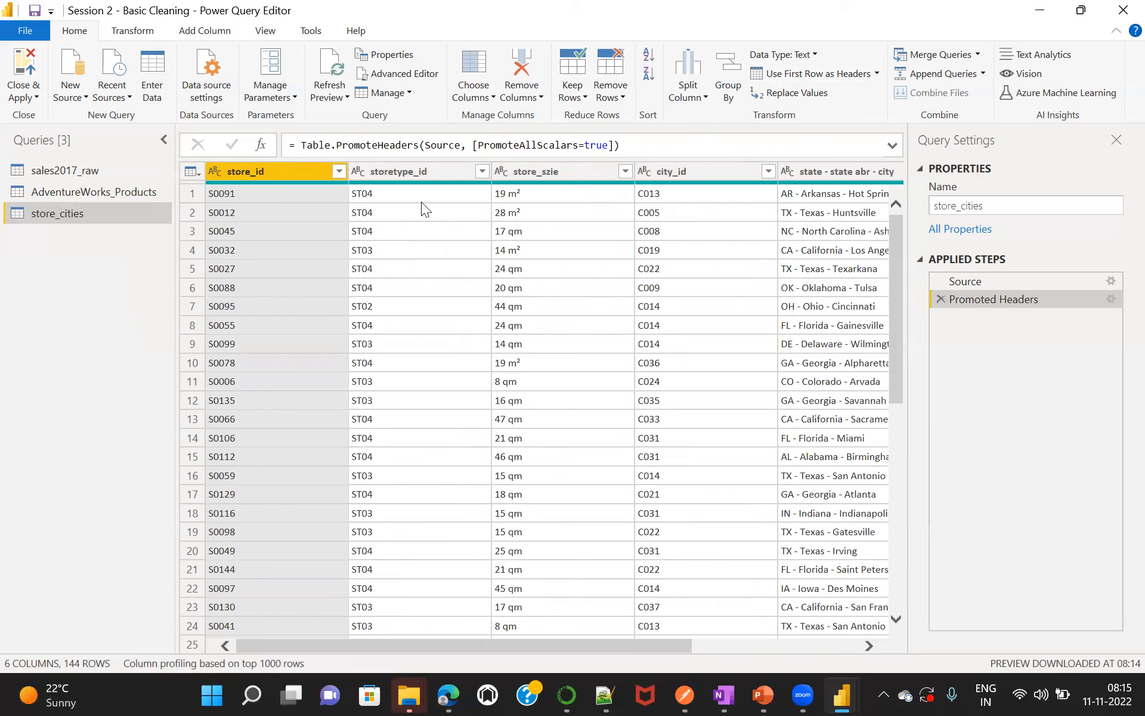
Reduce the store_szie column to the text before the space delimiter, dropping the unit suffixes.
{"action": "left_click", "coordinate": [572, 172]}
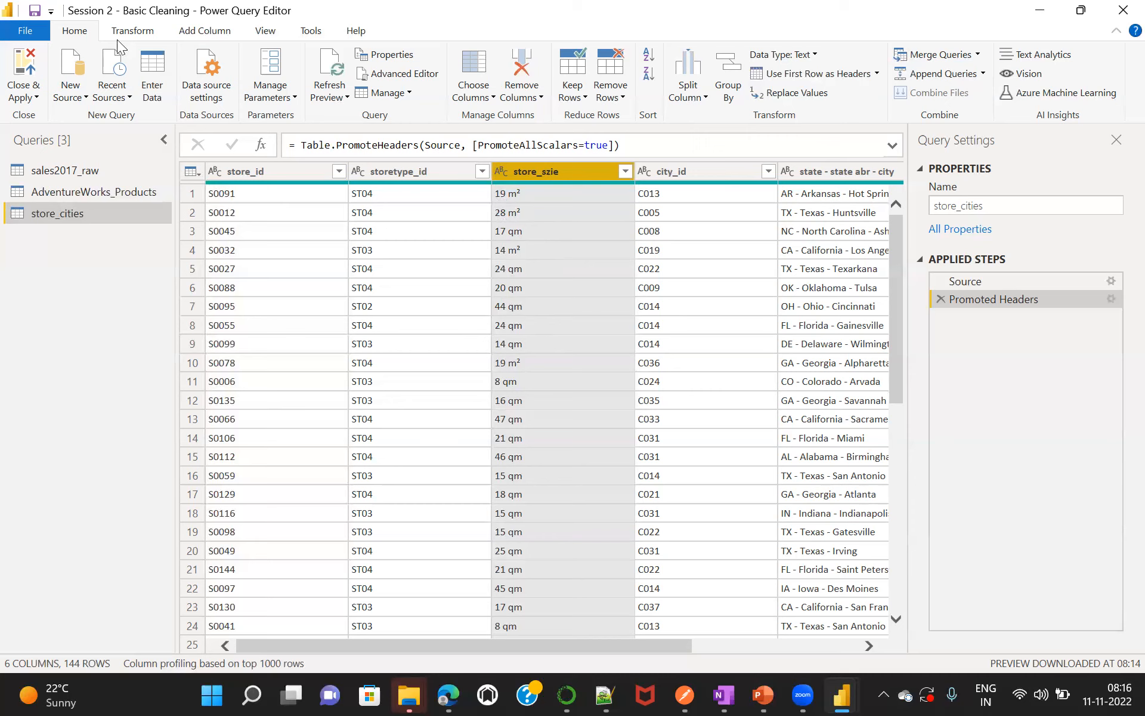
{"action": "left_click", "coordinate": [134, 34]}
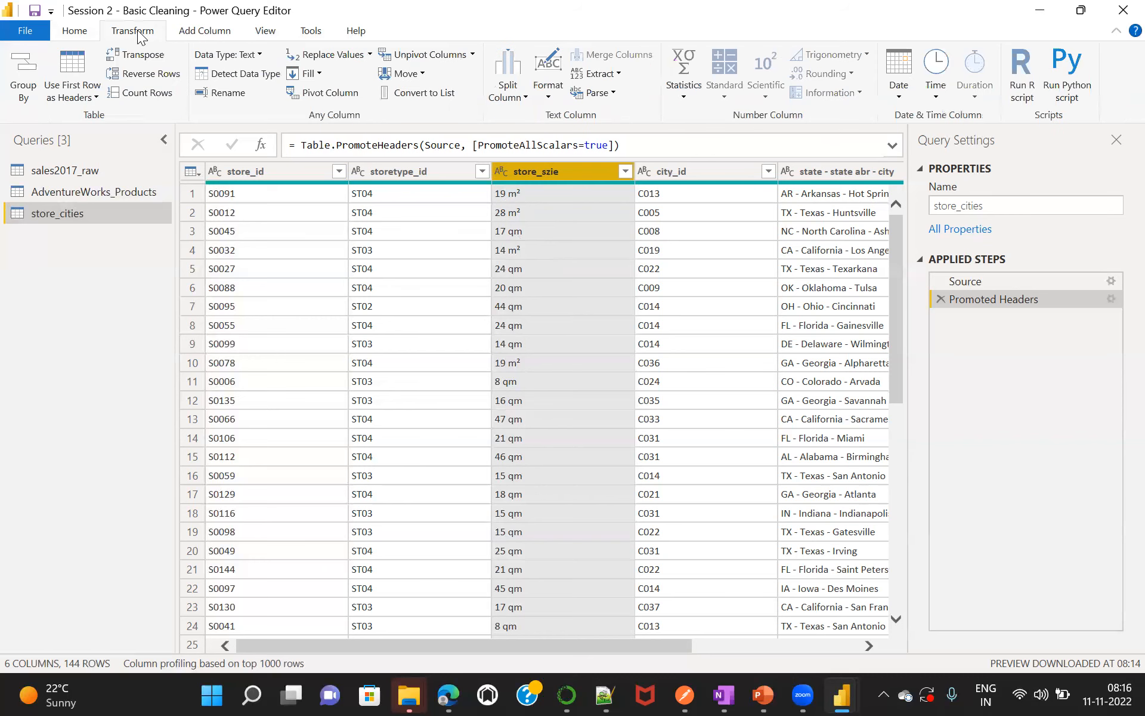
{"action": "left_click", "coordinate": [618, 74]}
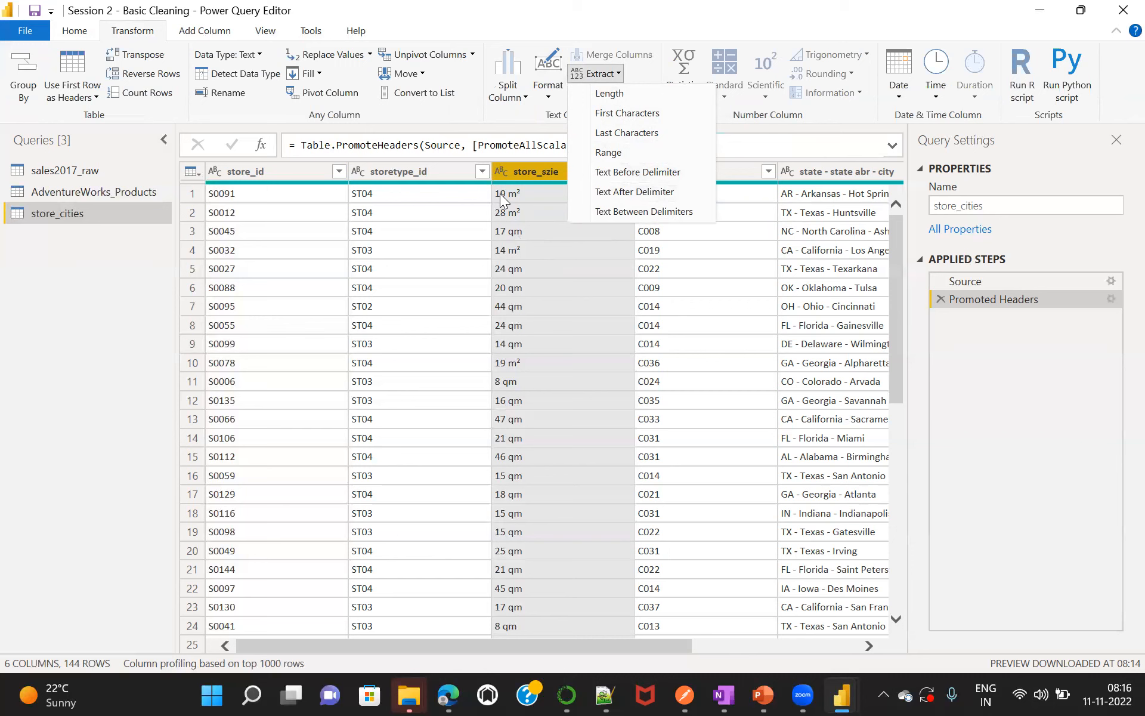
{"action": "left_click", "coordinate": [647, 173]}
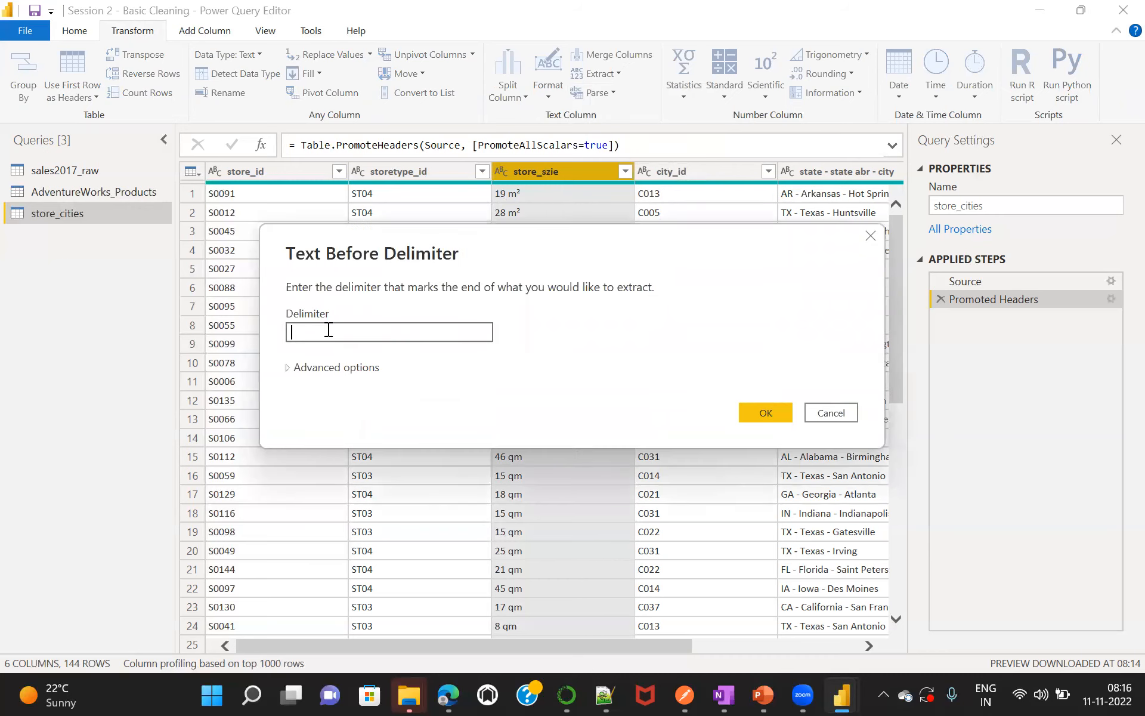
{"action": "left_click", "coordinate": [756, 413]}
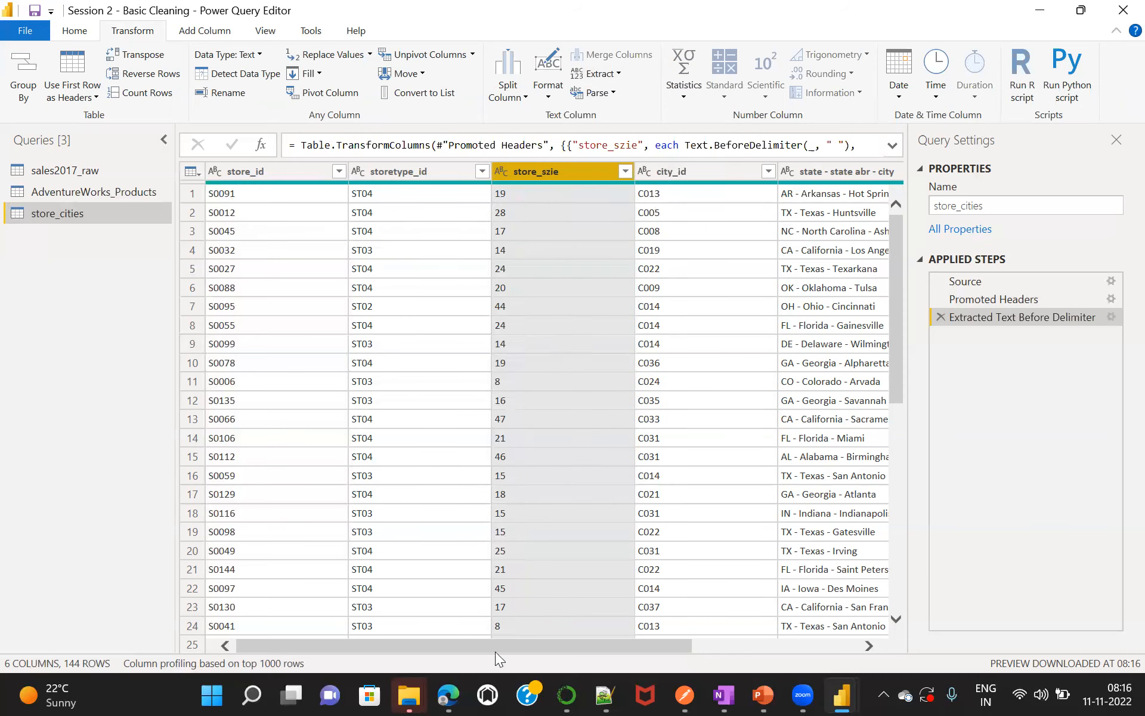
Select the state - state abr - city column and review the text extraction options offered for it.
{"action": "left_click_drag", "start_coordinate": [469, 646], "coordinate": [711, 610]}
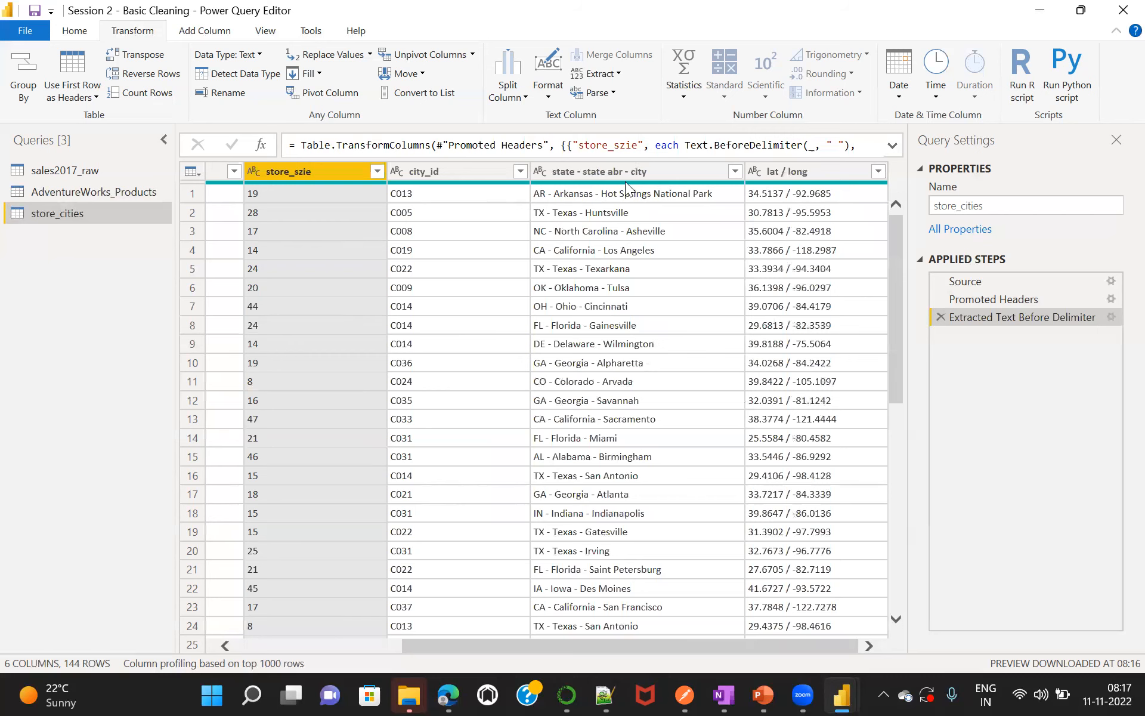
{"action": "mouse_move", "coordinate": [627, 184]}
{"action": "left_click", "coordinate": [624, 173]}
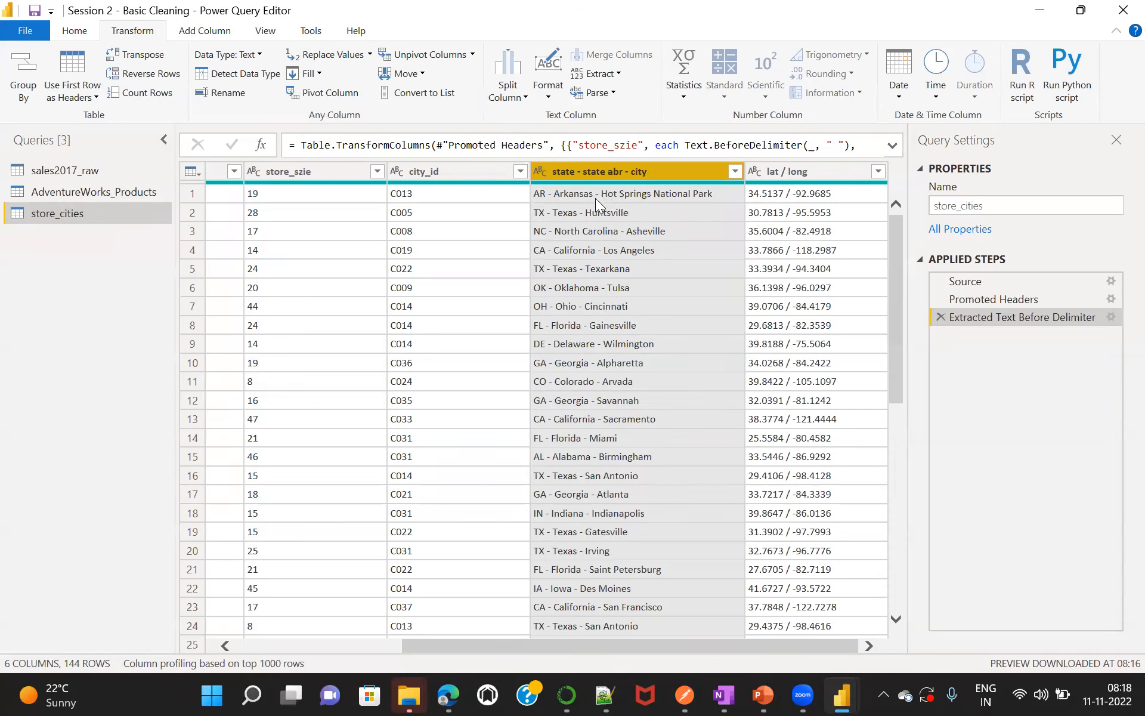
{"action": "left_click", "coordinate": [616, 74]}
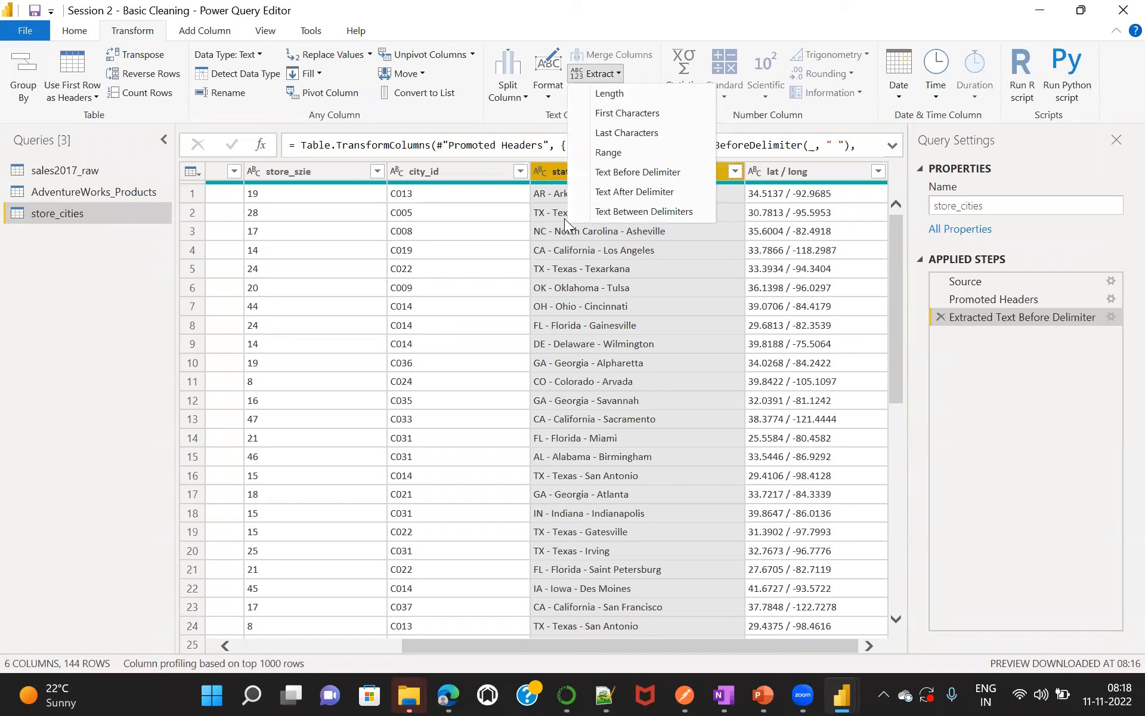
{"action": "left_click", "coordinate": [631, 301]}
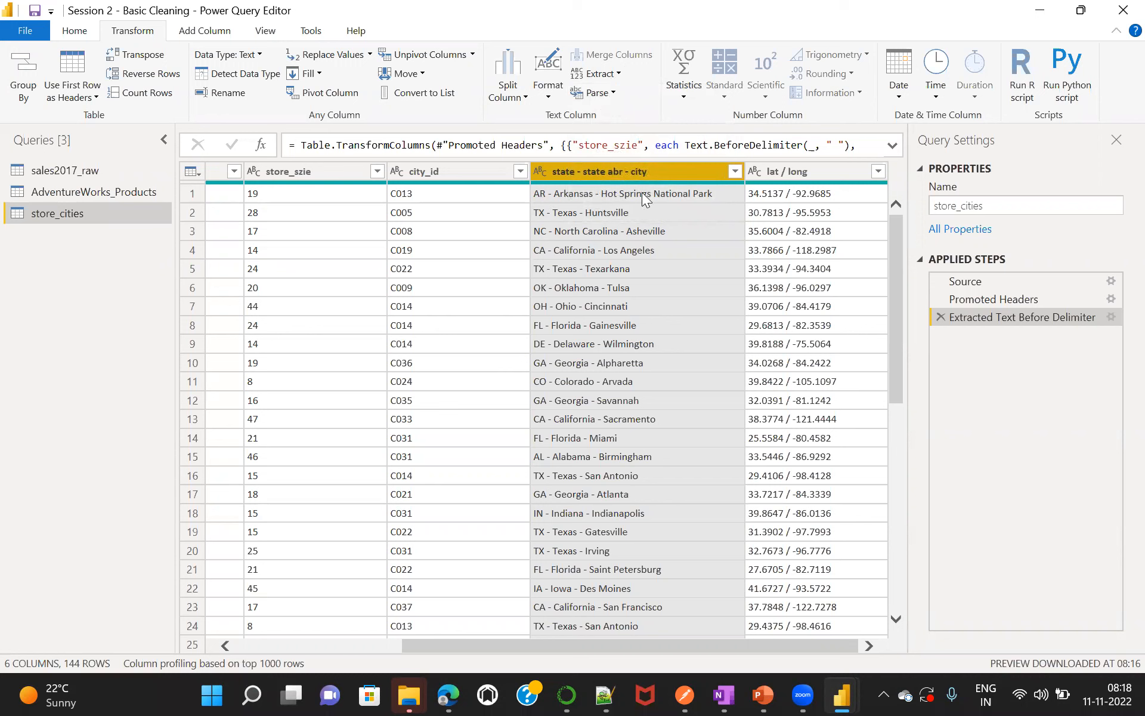
Try extracting the text before a hyphen in the state - state abr - city column, skipping 1 delimiter from the start, and delete that applied step.
{"action": "left_click", "coordinate": [616, 76]}
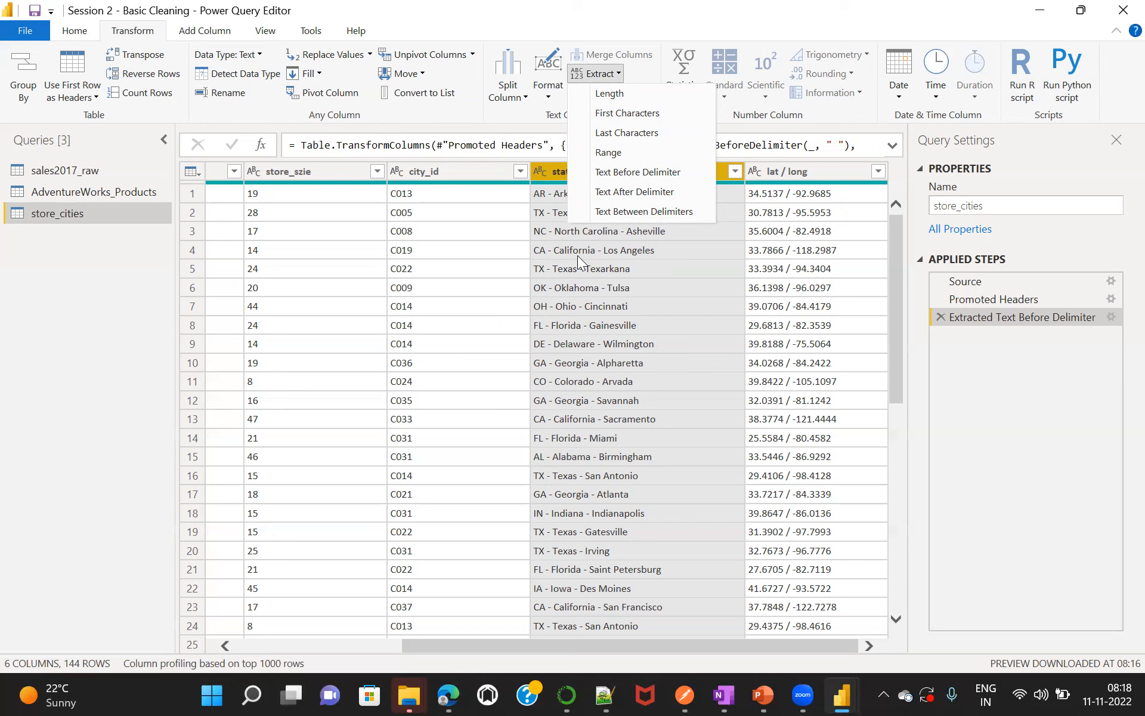
{"action": "left_click", "coordinate": [627, 172]}
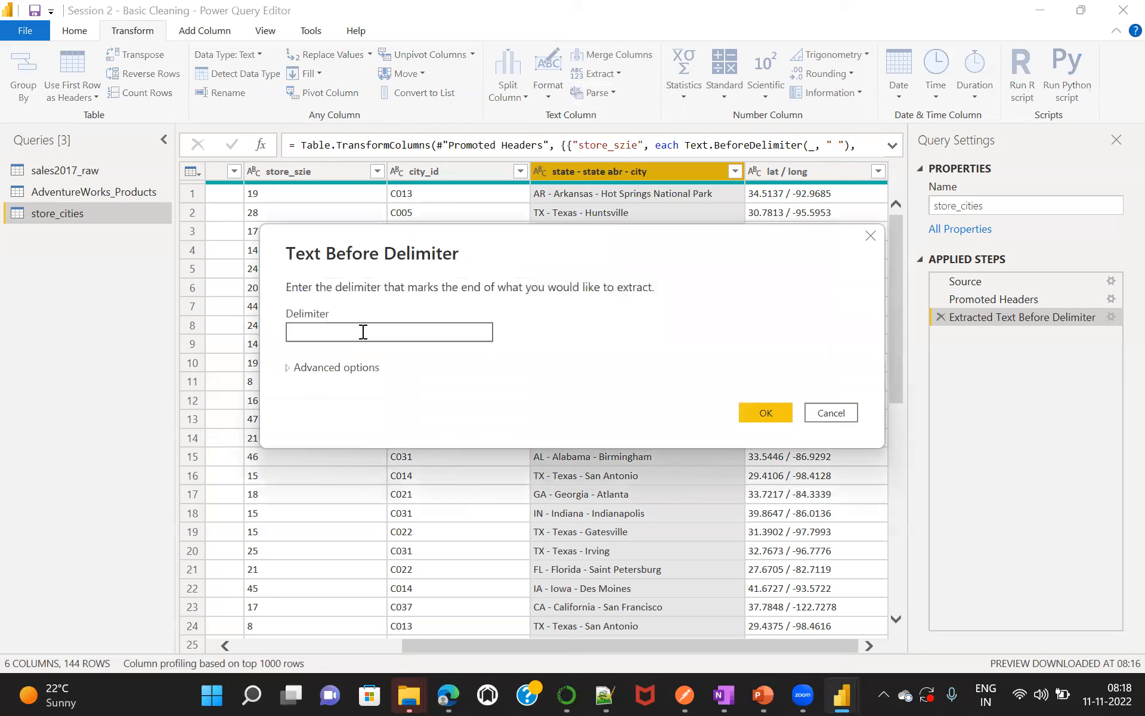
{"action": "type", "text": "-"}
{"action": "left_click", "coordinate": [290, 368]}
{"action": "left_click", "coordinate": [350, 440]}
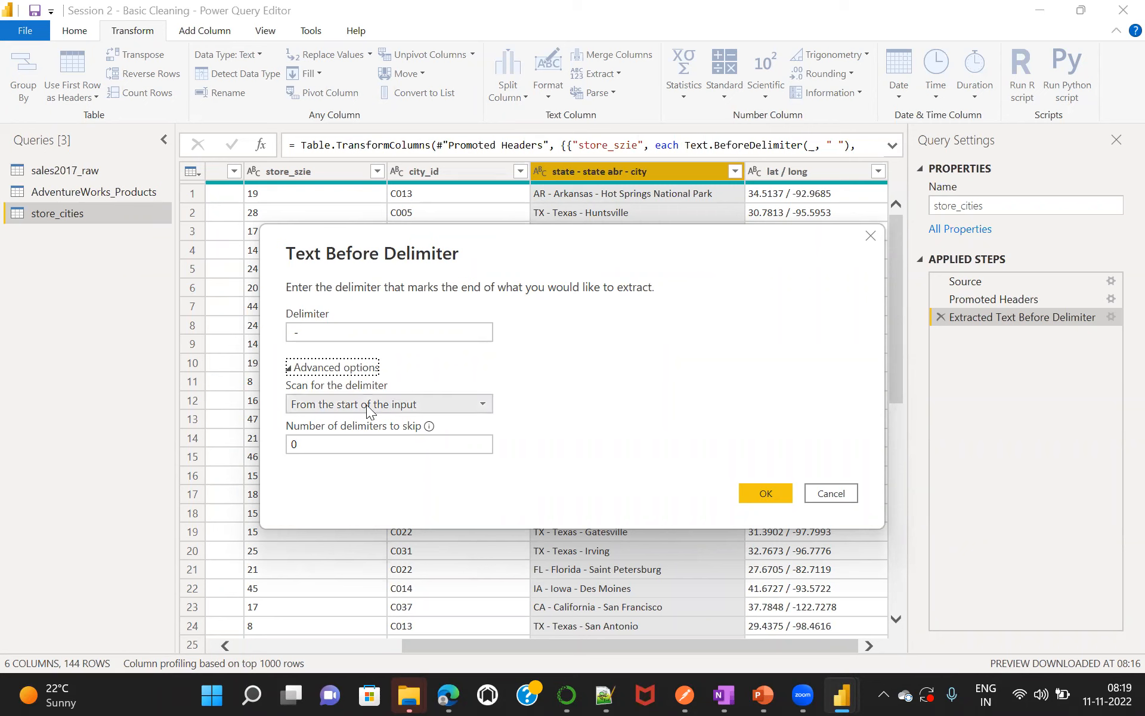
{"action": "left_click", "coordinate": [440, 404]}
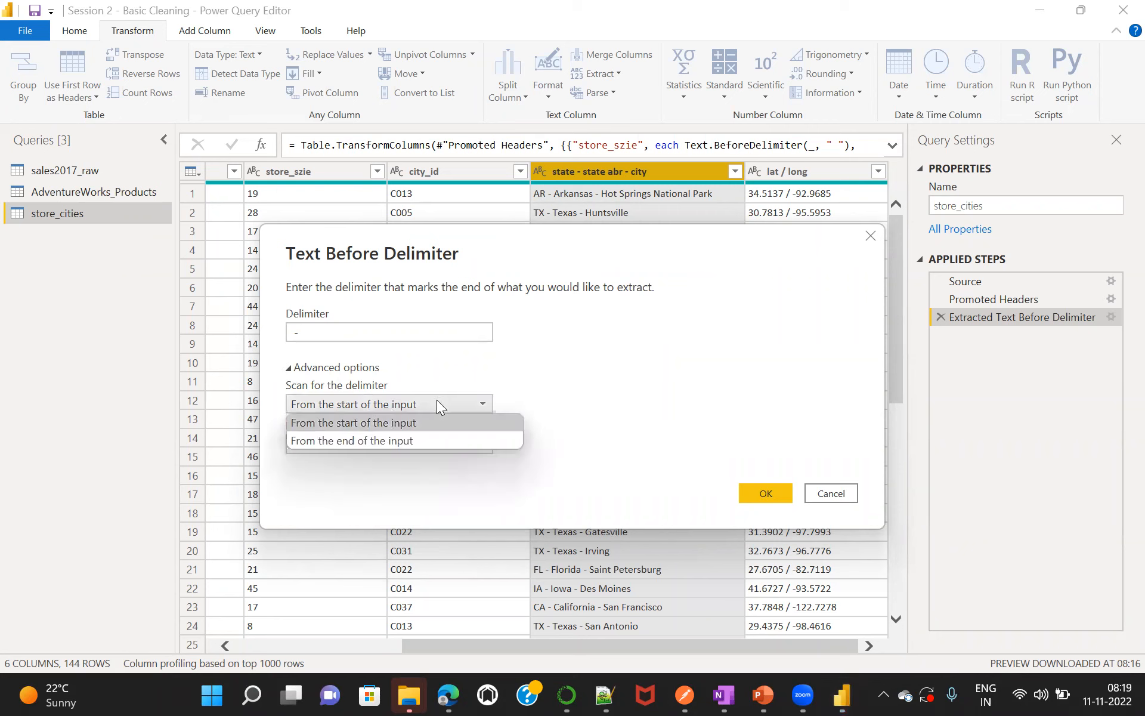
{"action": "left_click", "coordinate": [592, 380]}
{"action": "left_click", "coordinate": [337, 442]}
{"action": "key", "text": "BackSpace"}
{"action": "type", "text": "1"}
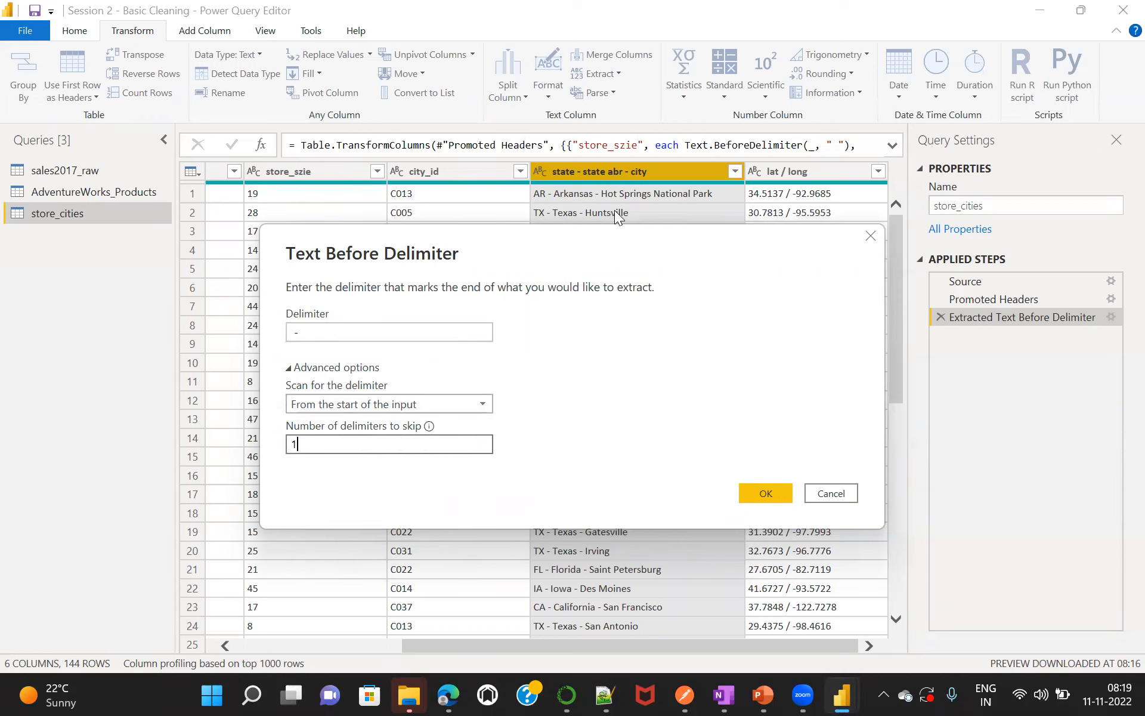
{"action": "left_click", "coordinate": [764, 495]}
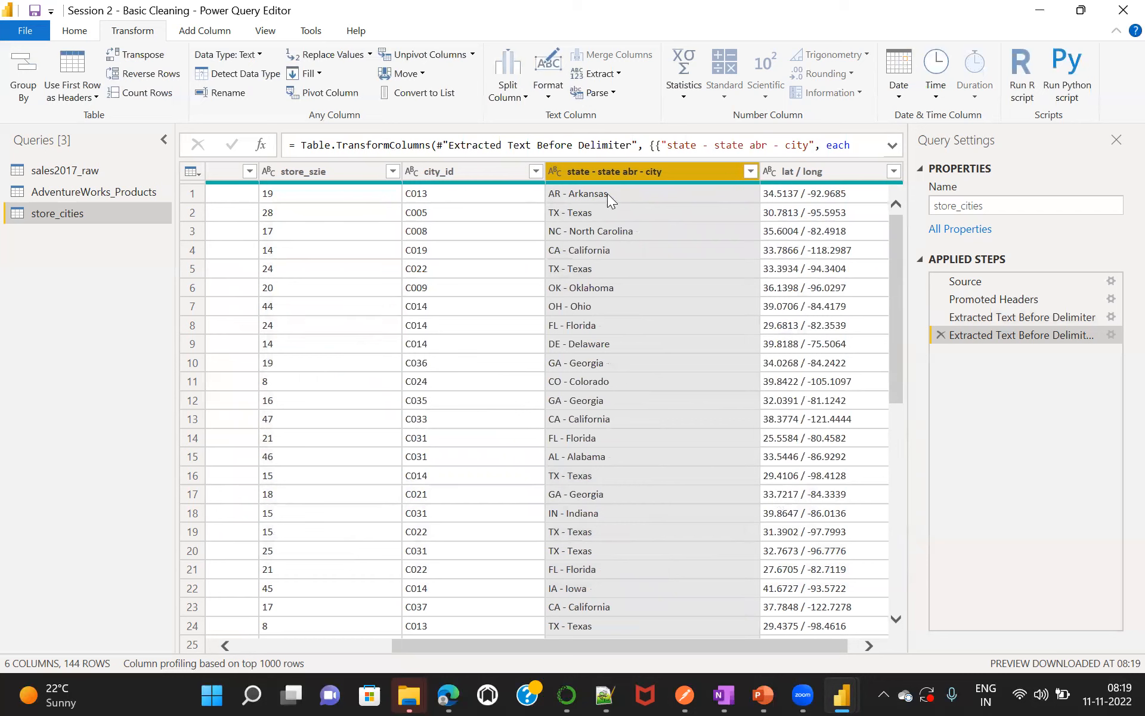
{"action": "left_click", "coordinate": [941, 334]}
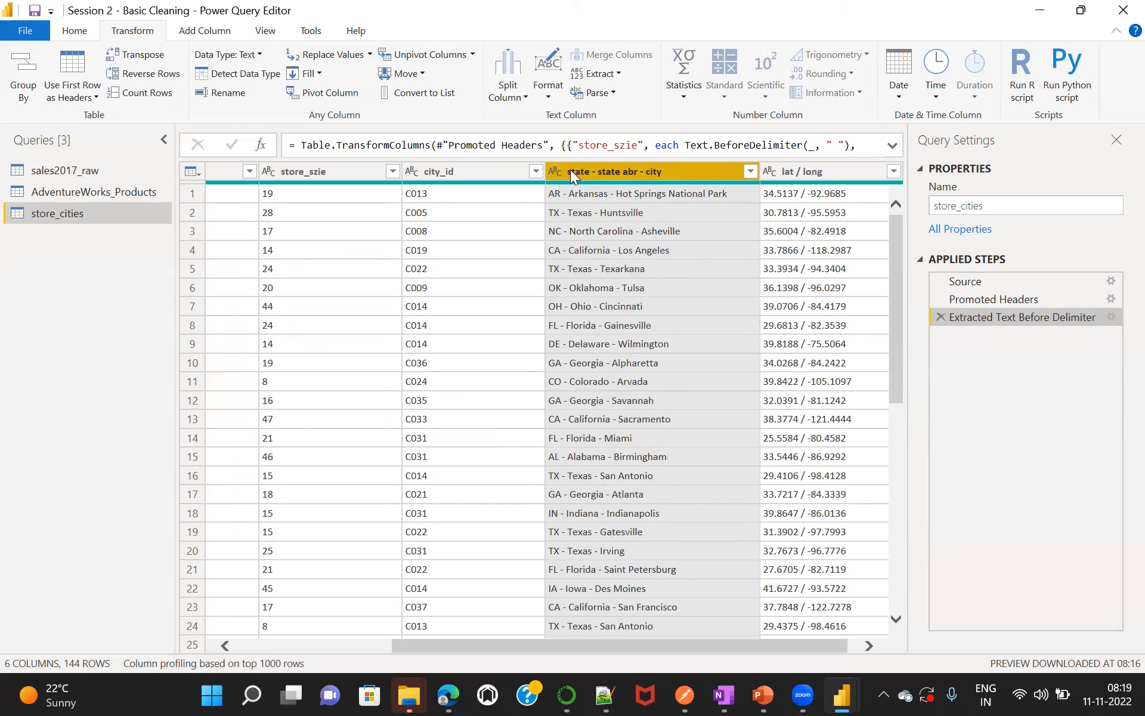
Duplicate the state - state abr - city column, and duplicate the resulting copy once more.
{"action": "right_click", "coordinate": [613, 173]}
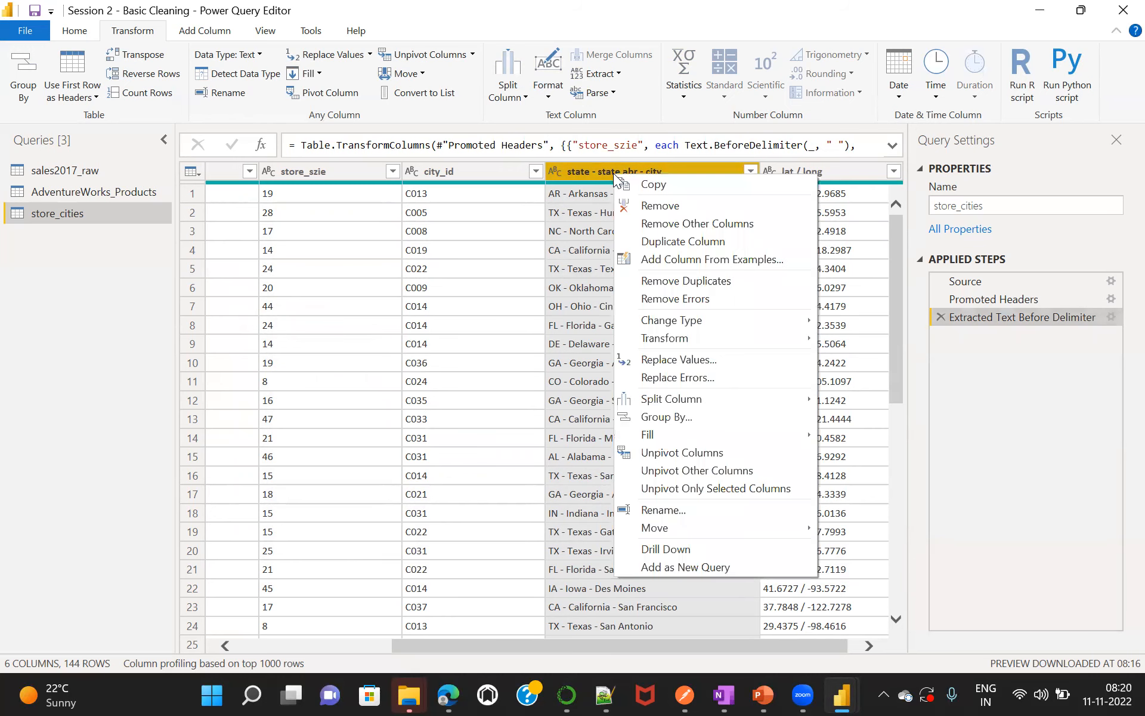
{"action": "left_click", "coordinate": [681, 239]}
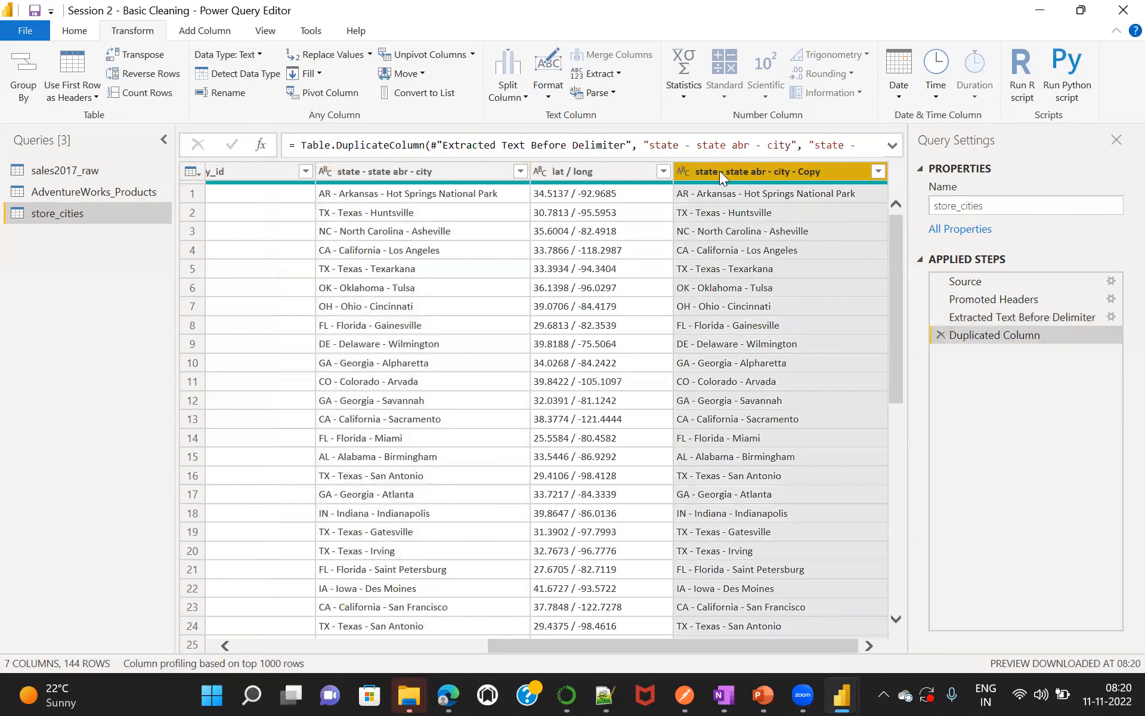
{"action": "right_click", "coordinate": [719, 171]}
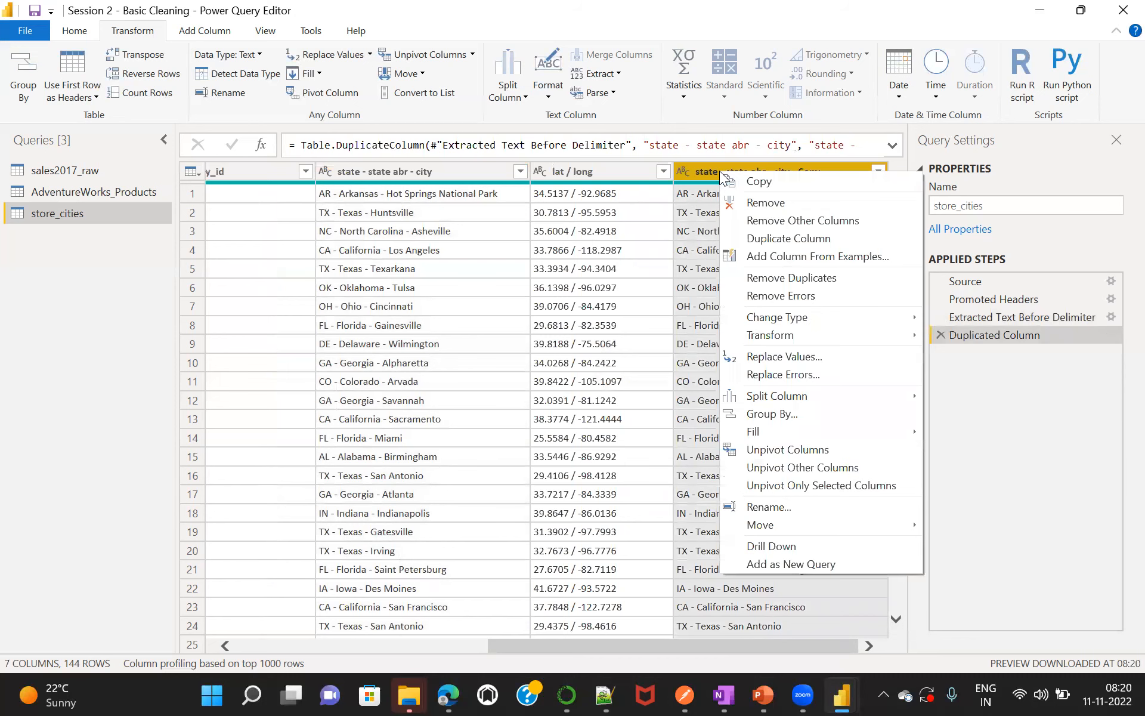
{"action": "left_click", "coordinate": [783, 240]}
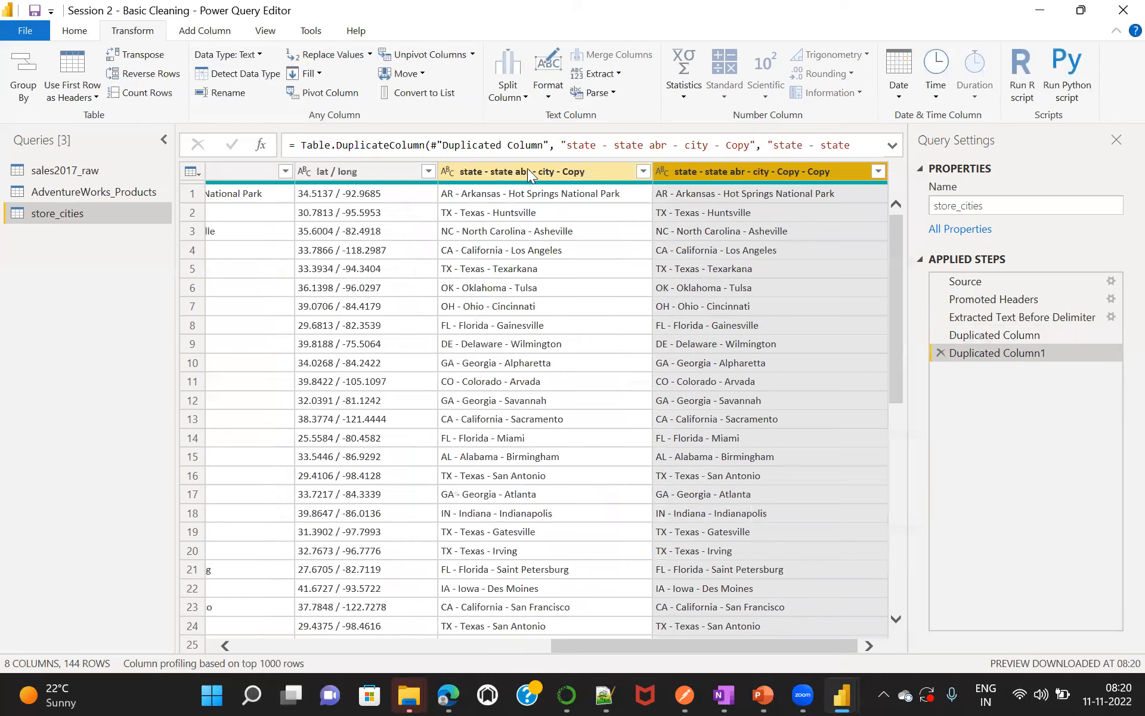
Move both duplicated columns together so they directly follow the original state - state abr - city column.
{"action": "left_click", "coordinate": [511, 169]}
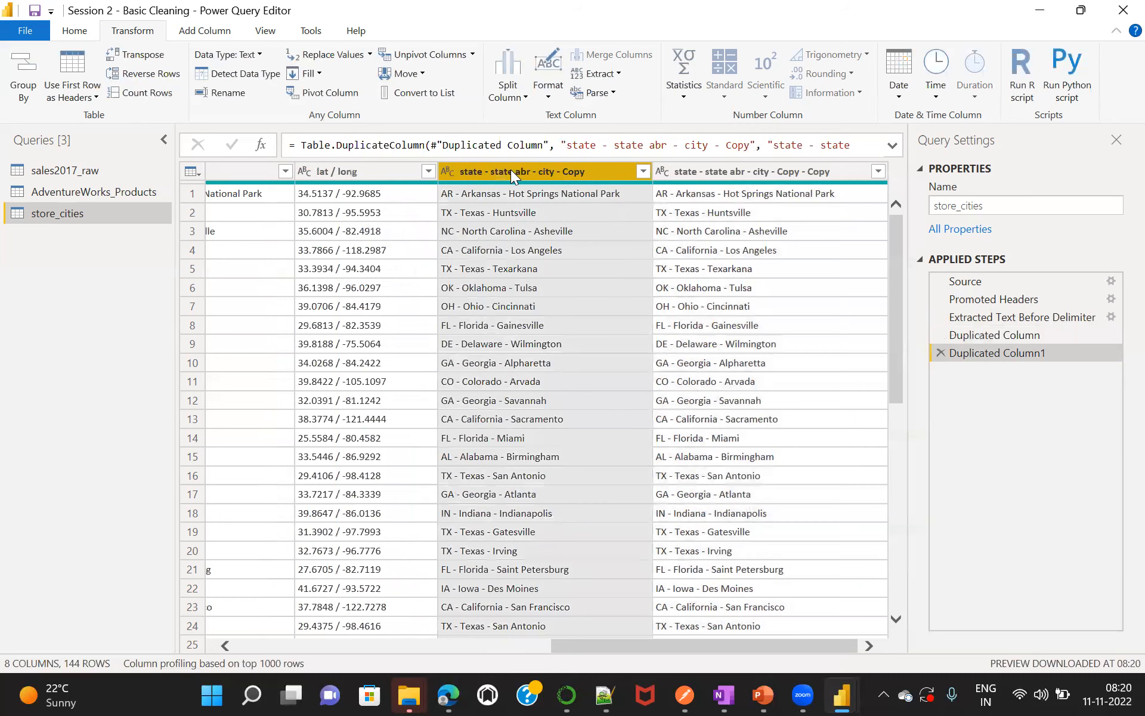
{"action": "left_click", "coordinate": [682, 168], "text": "ctrl"}
{"action": "left_click_drag", "start_coordinate": [522, 169], "coordinate": [472, 145]}
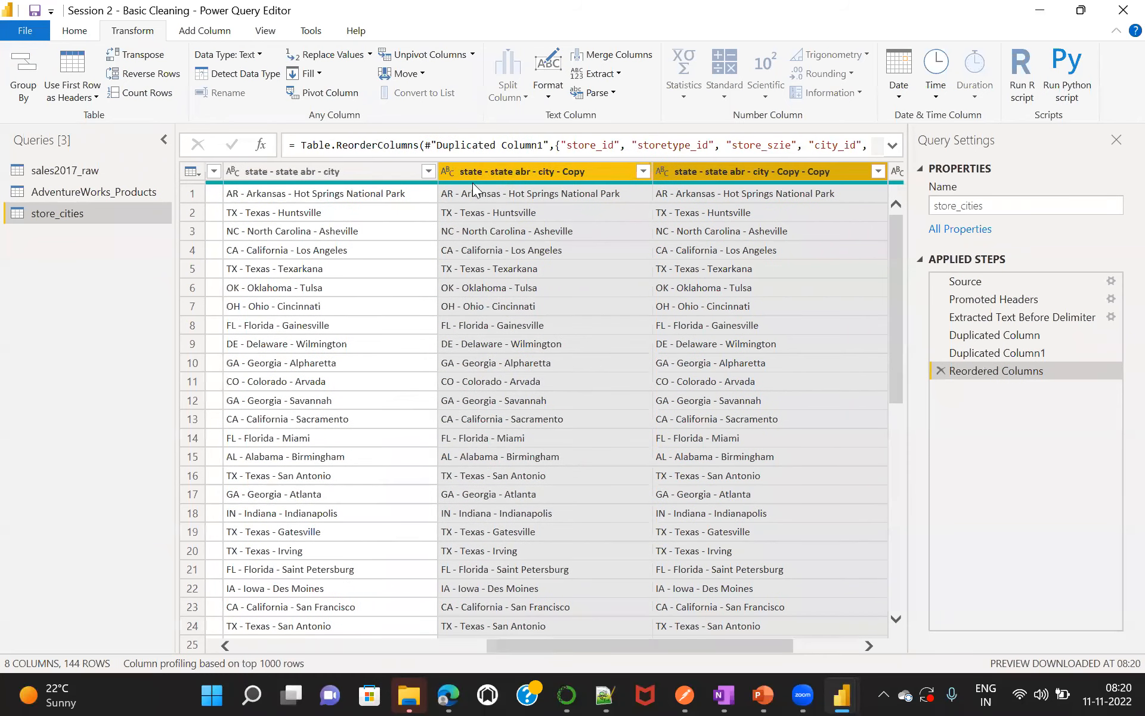
Extract the text before the first hyphen in the original state - state abr - city column, scanning from the start and skipping 0 delimiters.
{"action": "left_click", "coordinate": [406, 173]}
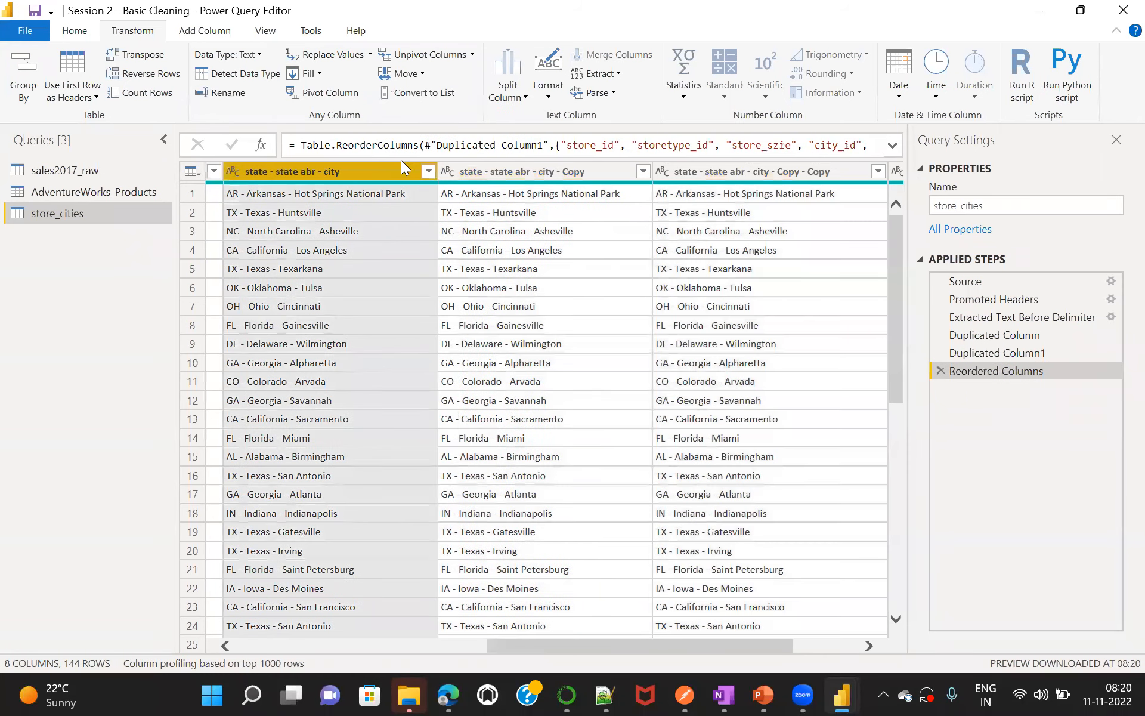
{"action": "left_click", "coordinate": [619, 72]}
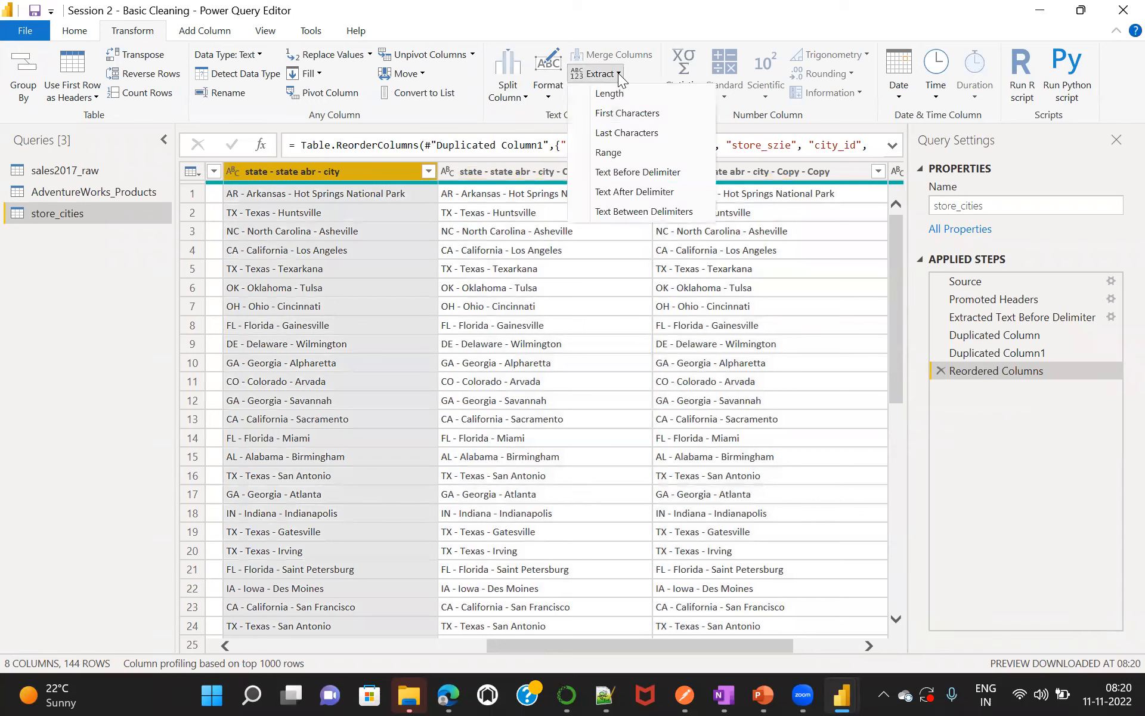
{"action": "left_click", "coordinate": [631, 175]}
{"action": "left_click", "coordinate": [289, 370]}
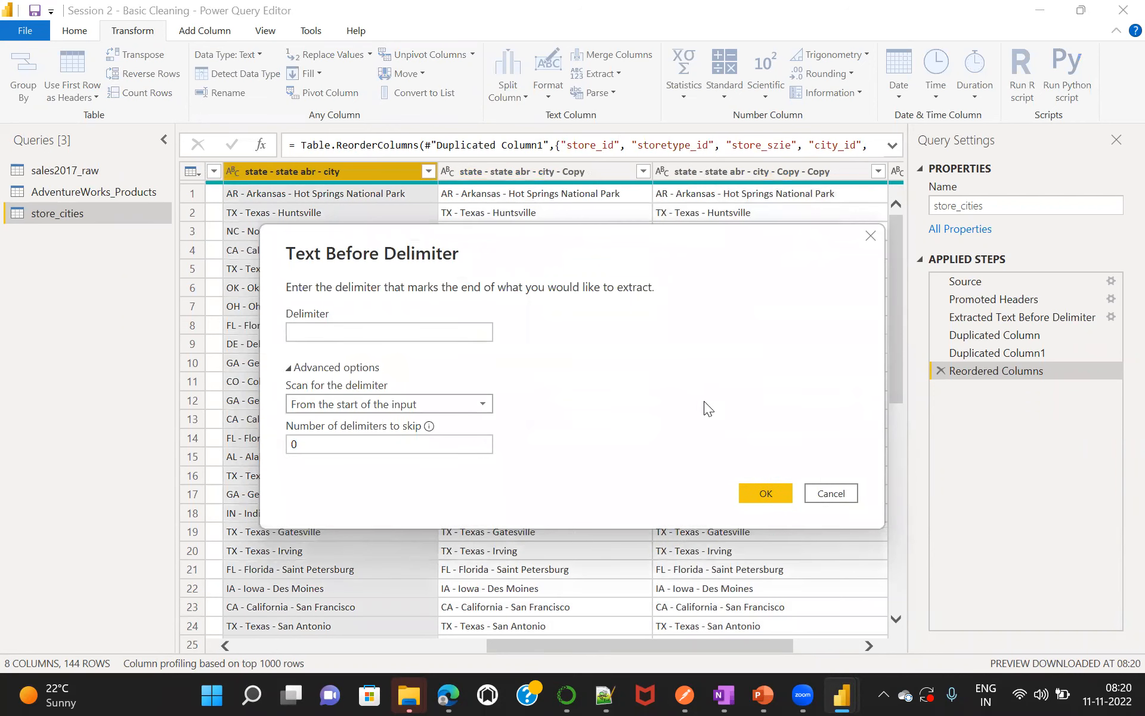
{"action": "left_click", "coordinate": [384, 333]}
{"action": "type", "text": "-"}
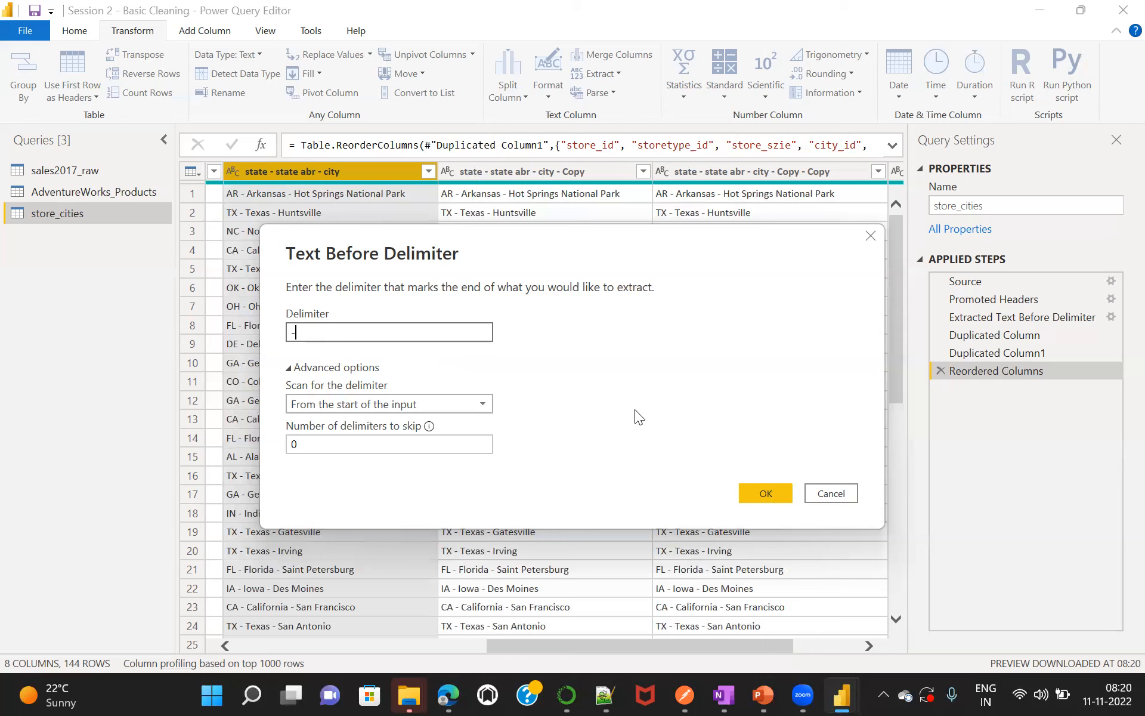
{"action": "left_click", "coordinate": [763, 495]}
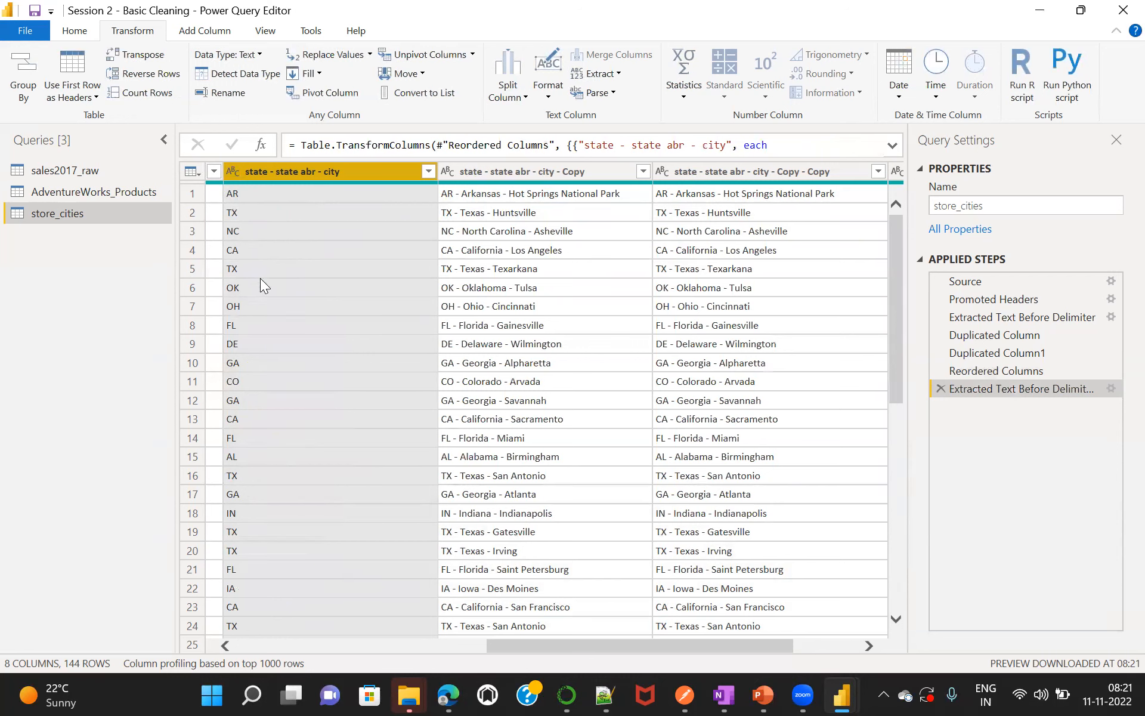
Rename the column holding the extracted state abbreviations to State, and select the two duplicated columns in turn.
{"action": "double_click", "coordinate": [291, 172]}
{"action": "type", "text": "State"}
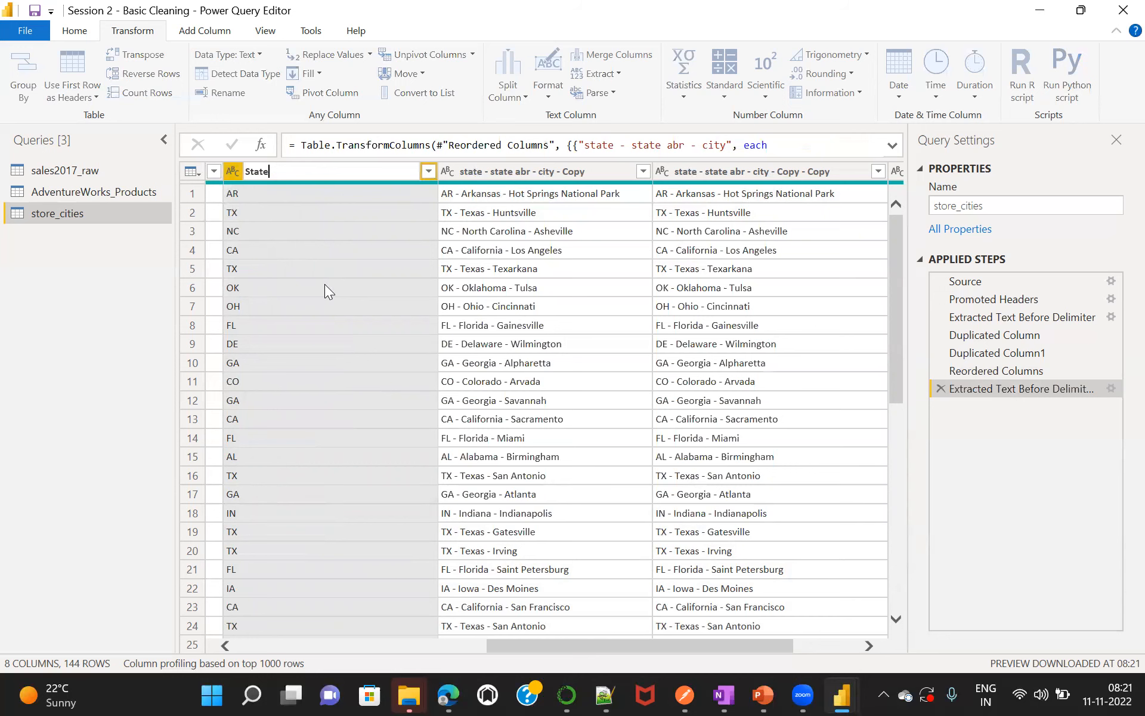
{"action": "key", "text": "Return"}
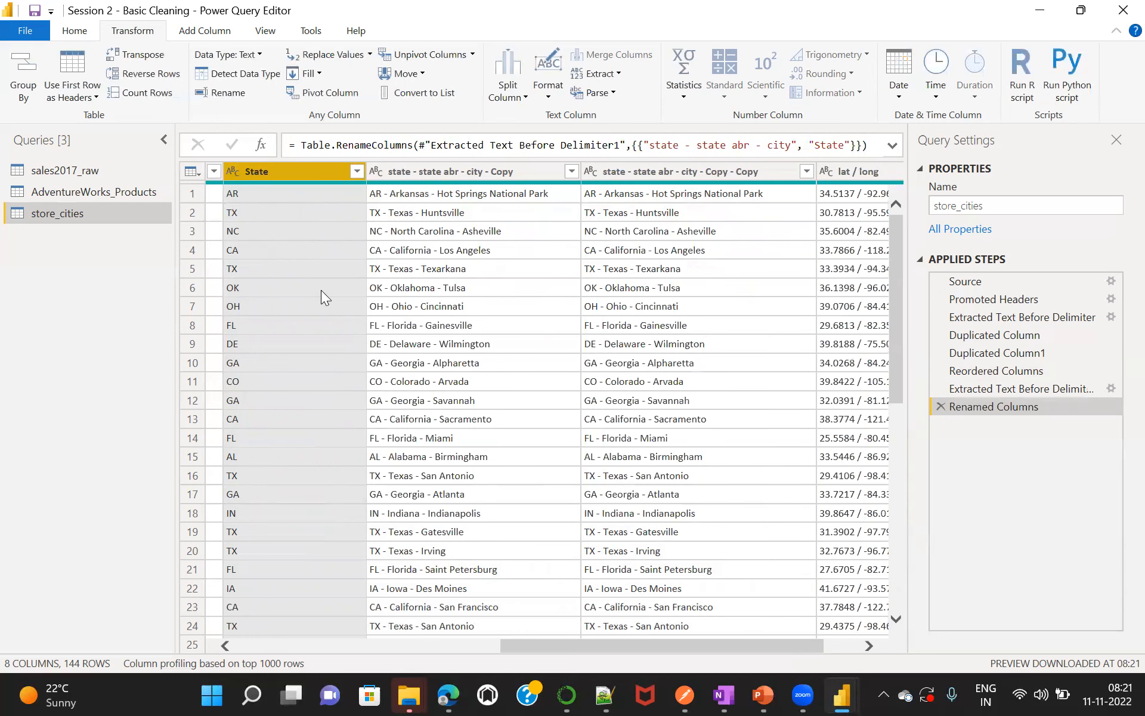
{"action": "left_click", "coordinate": [431, 215]}
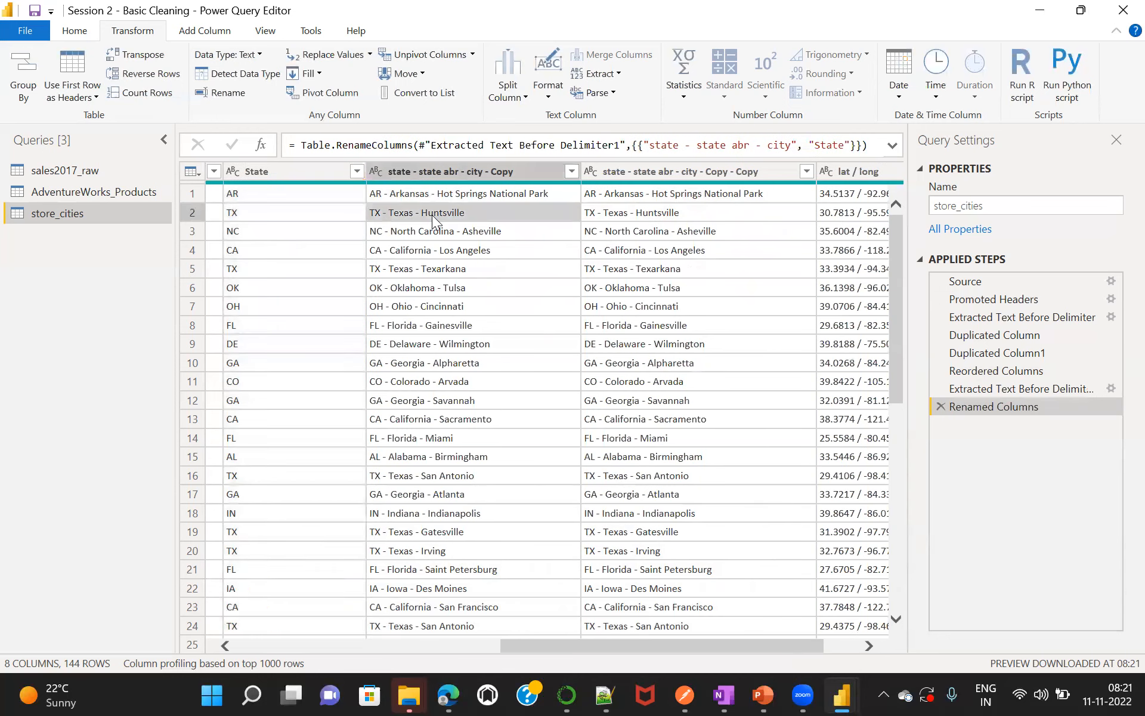
{"action": "left_click", "coordinate": [457, 169]}
{"action": "left_click", "coordinate": [630, 170]}
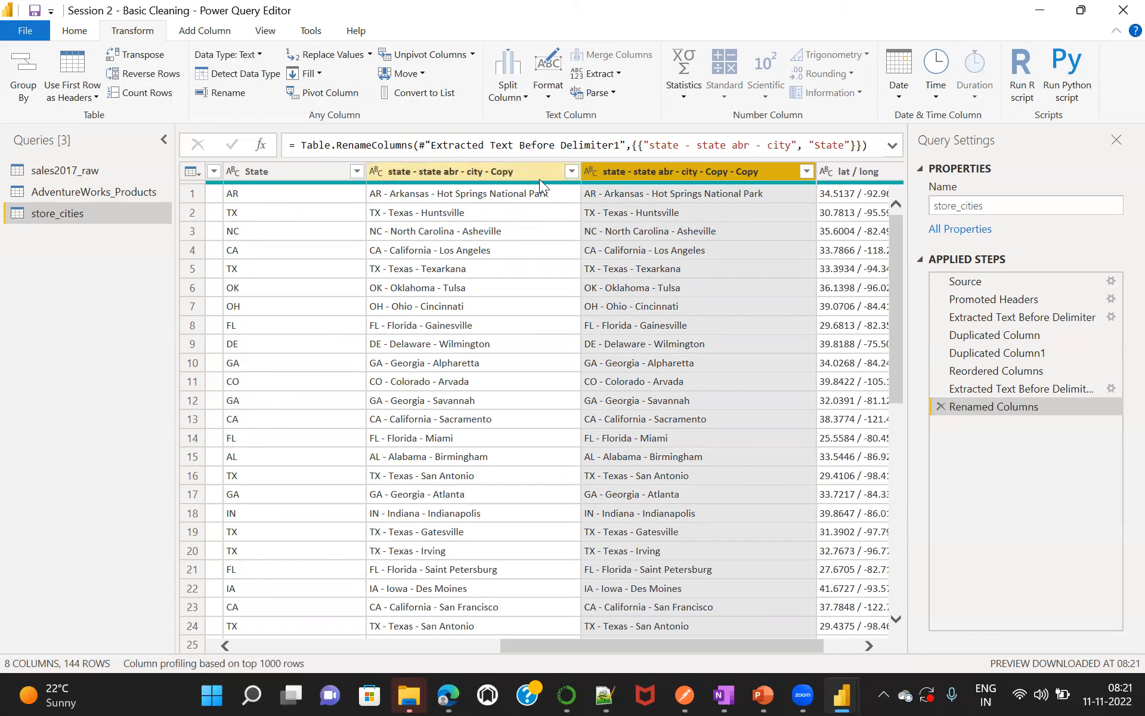
Delete the last four applied steps: the column rename, the hyphen text extraction, the column reordering and the second column duplication.
{"action": "left_click", "coordinate": [939, 408]}
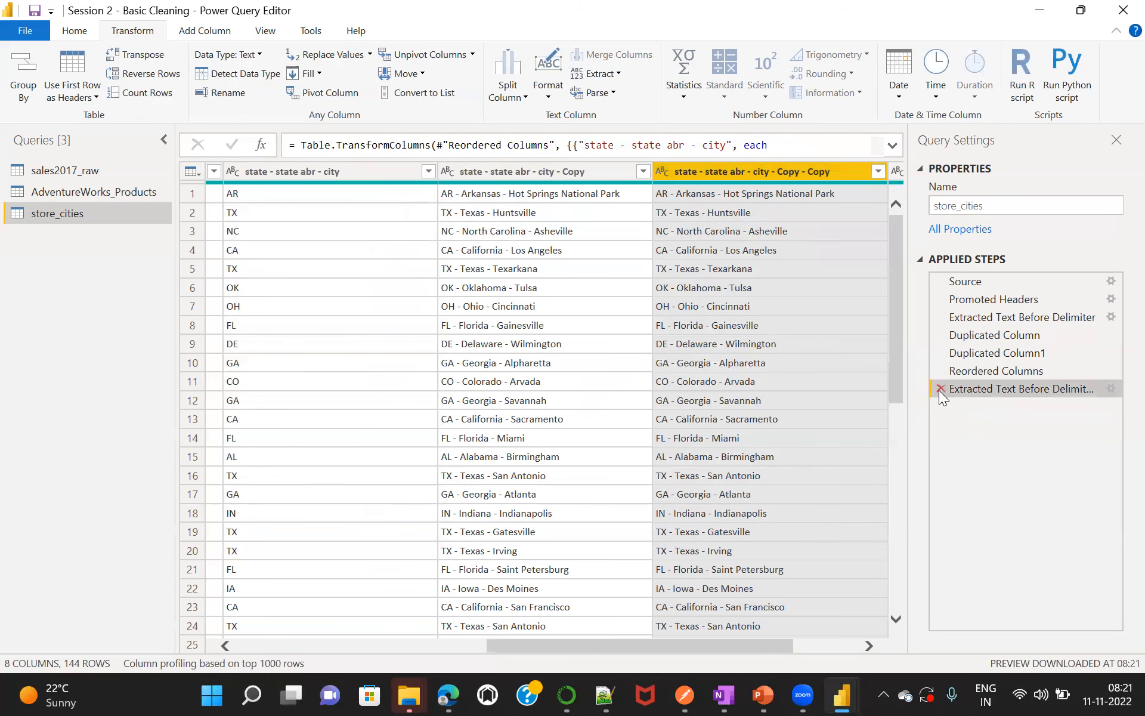
{"action": "left_click", "coordinate": [940, 389]}
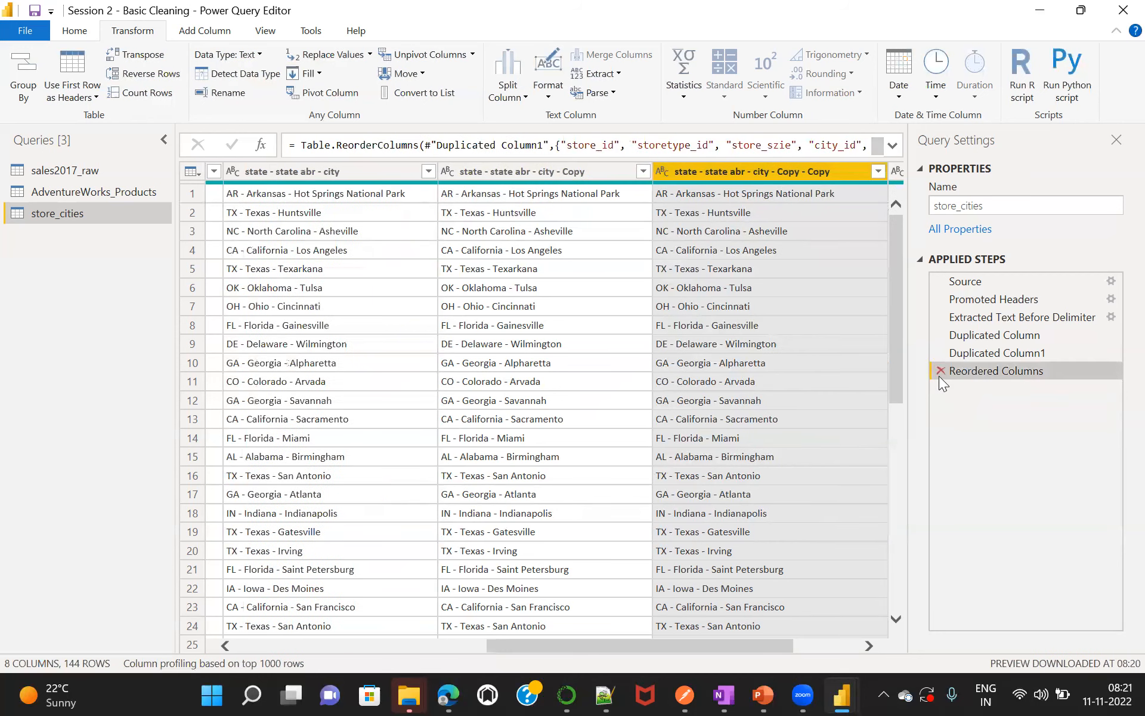
{"action": "left_click", "coordinate": [939, 376]}
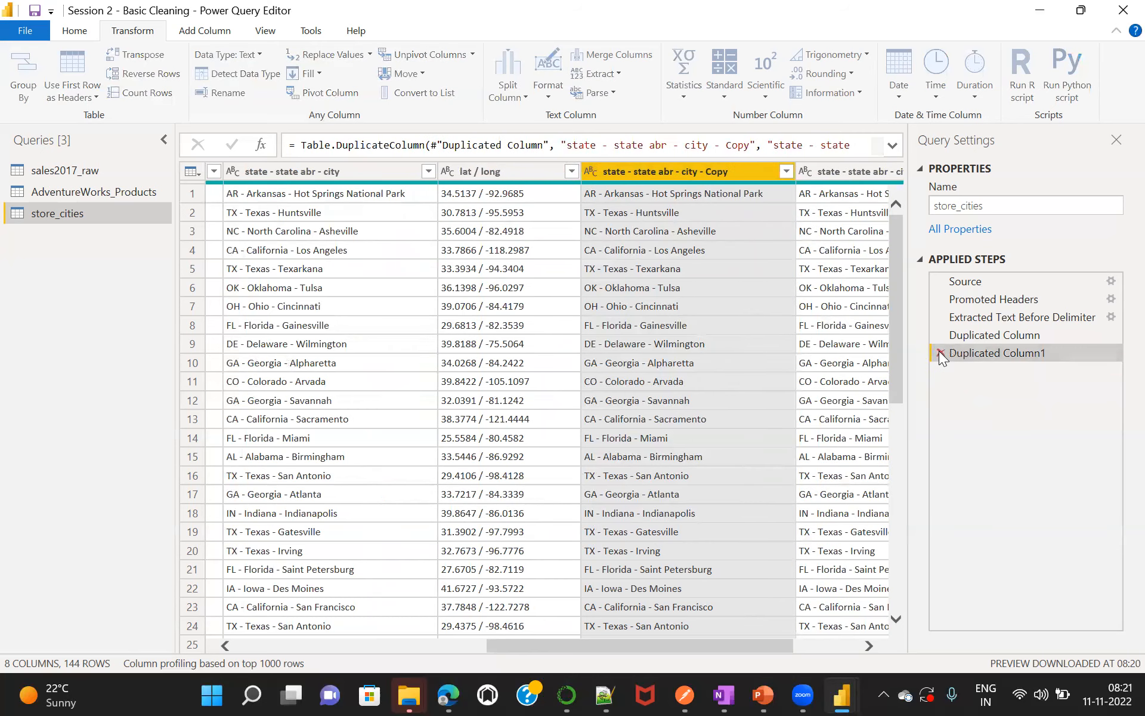
{"action": "left_click", "coordinate": [941, 353]}
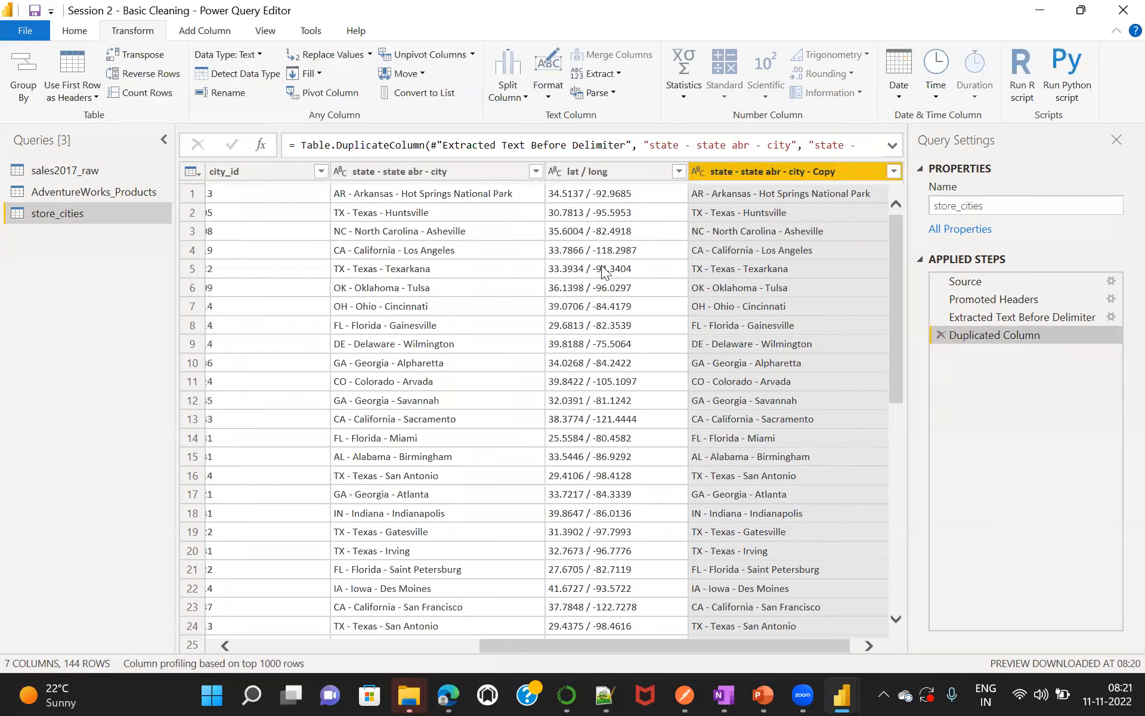
Split the state - state abr - city column by the custom delimiter "-" at each occurrence.
{"action": "left_click", "coordinate": [477, 172]}
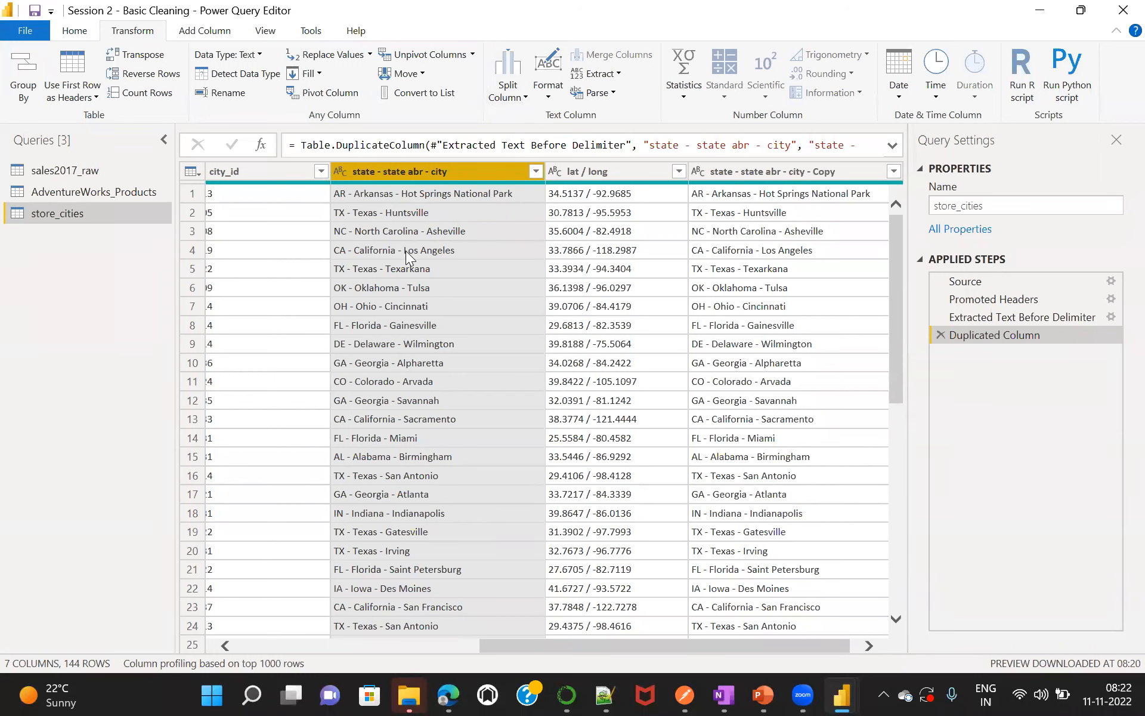
{"action": "left_click", "coordinate": [525, 95]}
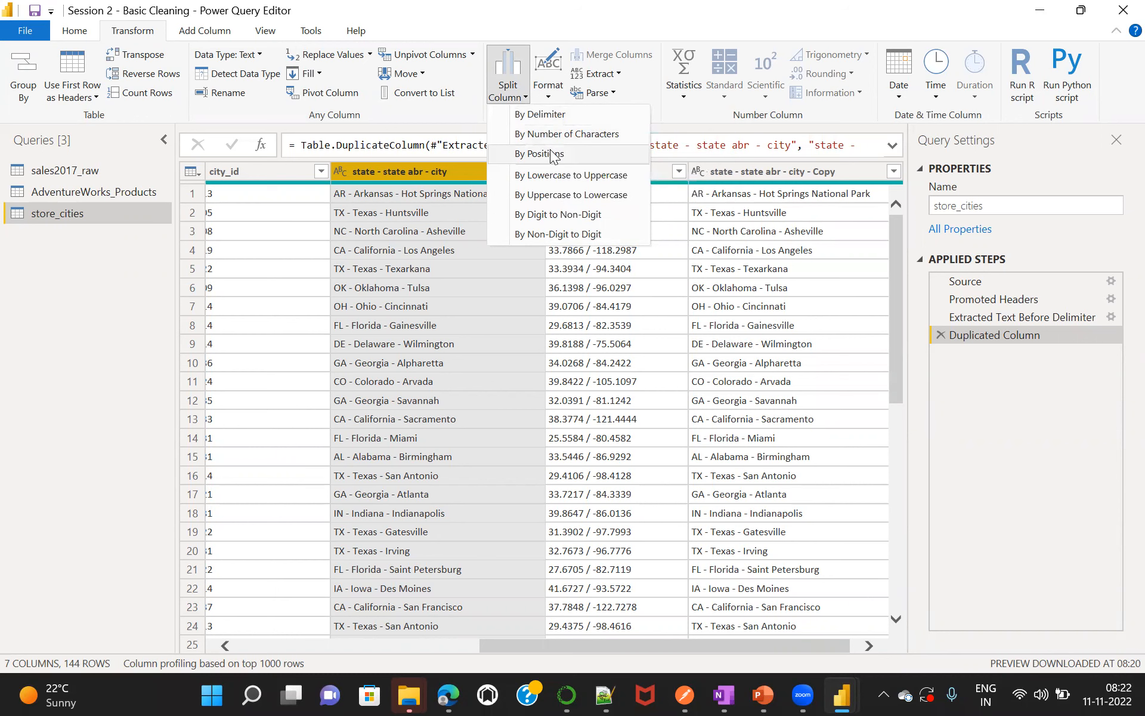
{"action": "left_click", "coordinate": [552, 117]}
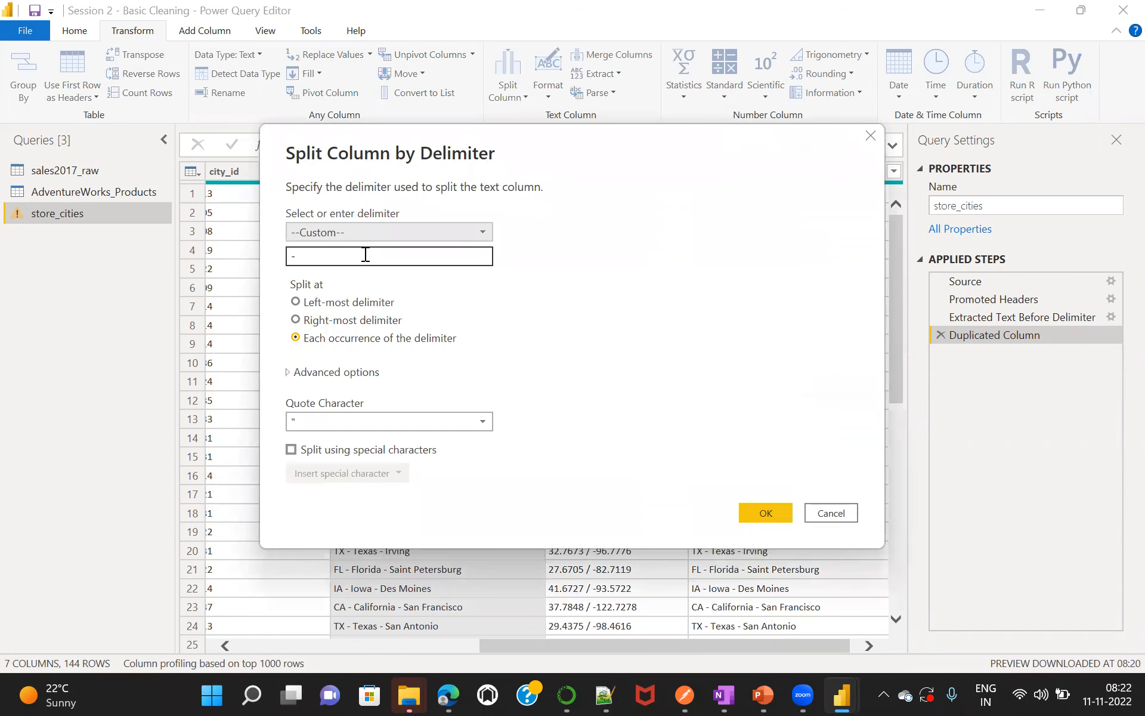
{"action": "left_click", "coordinate": [294, 258]}
{"action": "type", "text": "-"}
{"action": "left_click", "coordinate": [766, 513]}
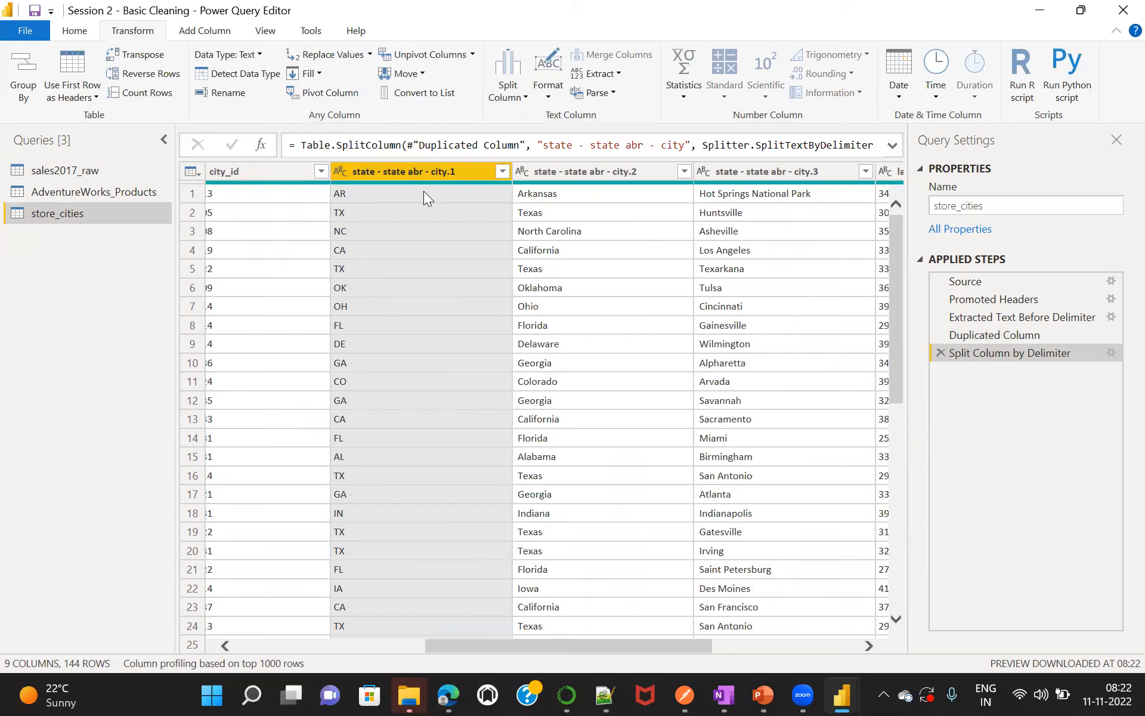
Rename the first split column, holding the abbreviations, to State and the second one to State Name.
{"action": "double_click", "coordinate": [386, 171]}
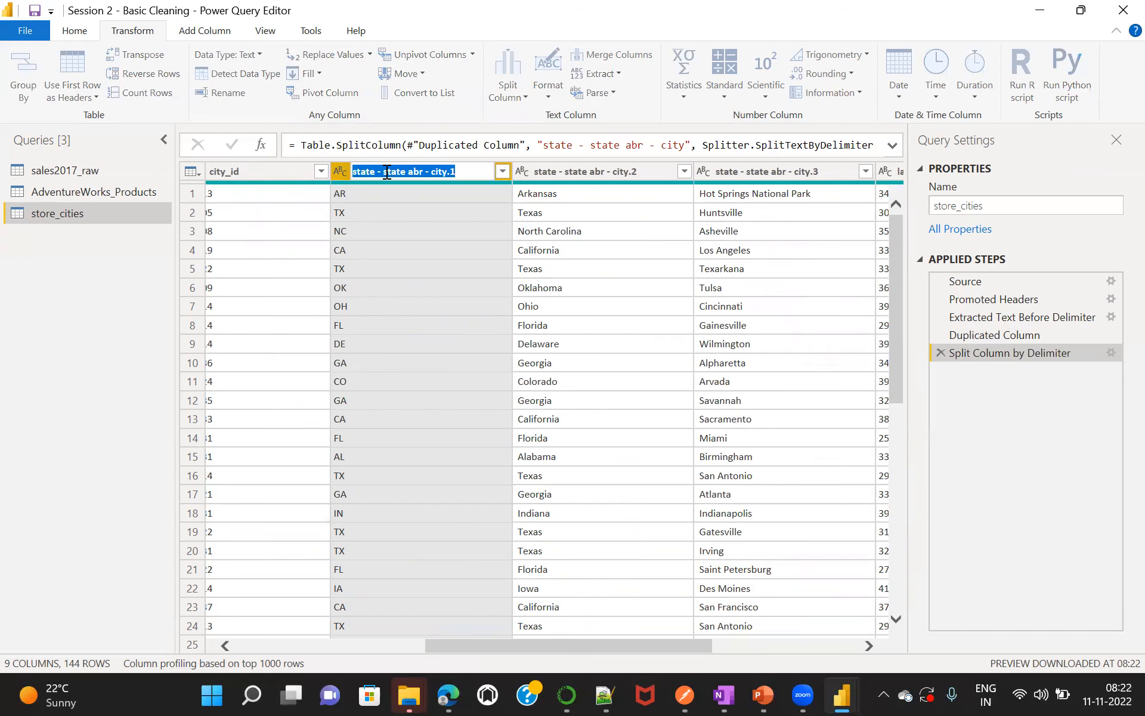
{"action": "type", "text": "State"}
{"action": "key", "text": "Return"}
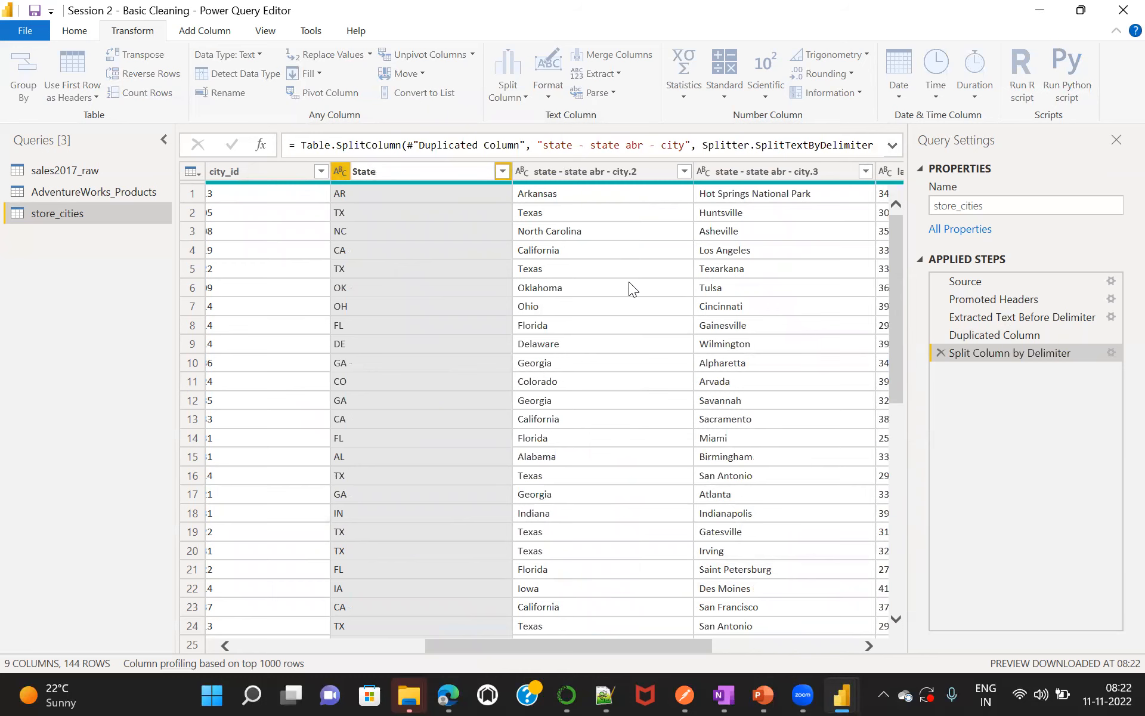
{"action": "double_click", "coordinate": [563, 174]}
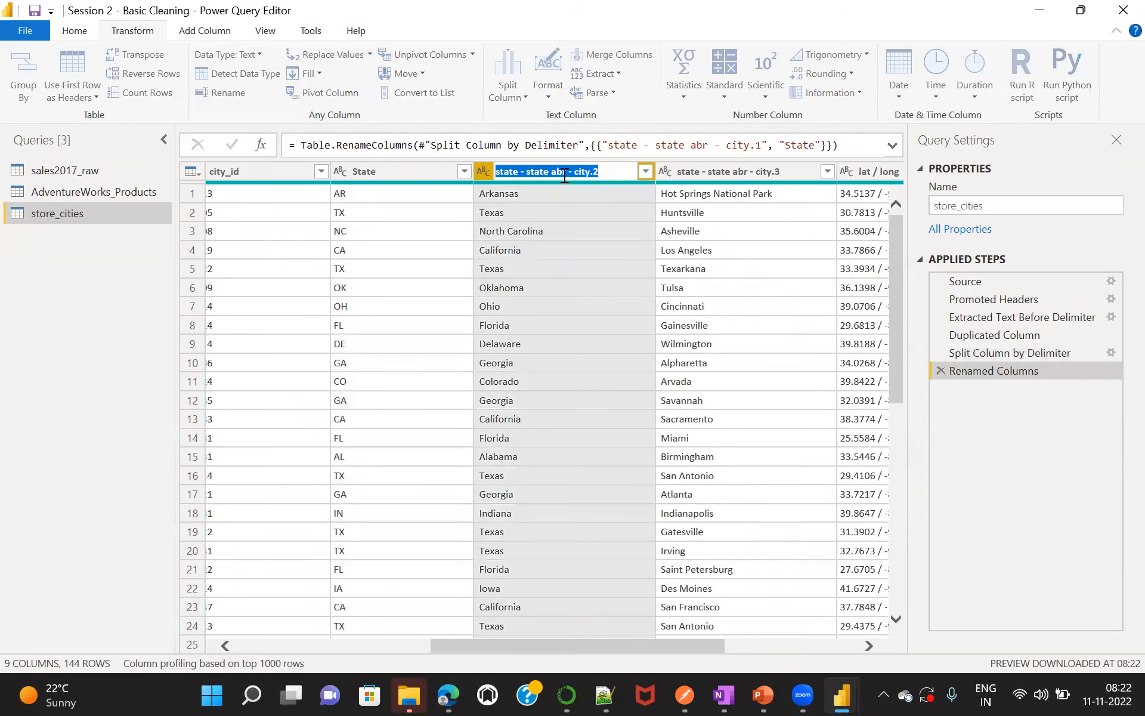
{"action": "type", "text": "State Name"}
{"action": "key", "text": "Return"}
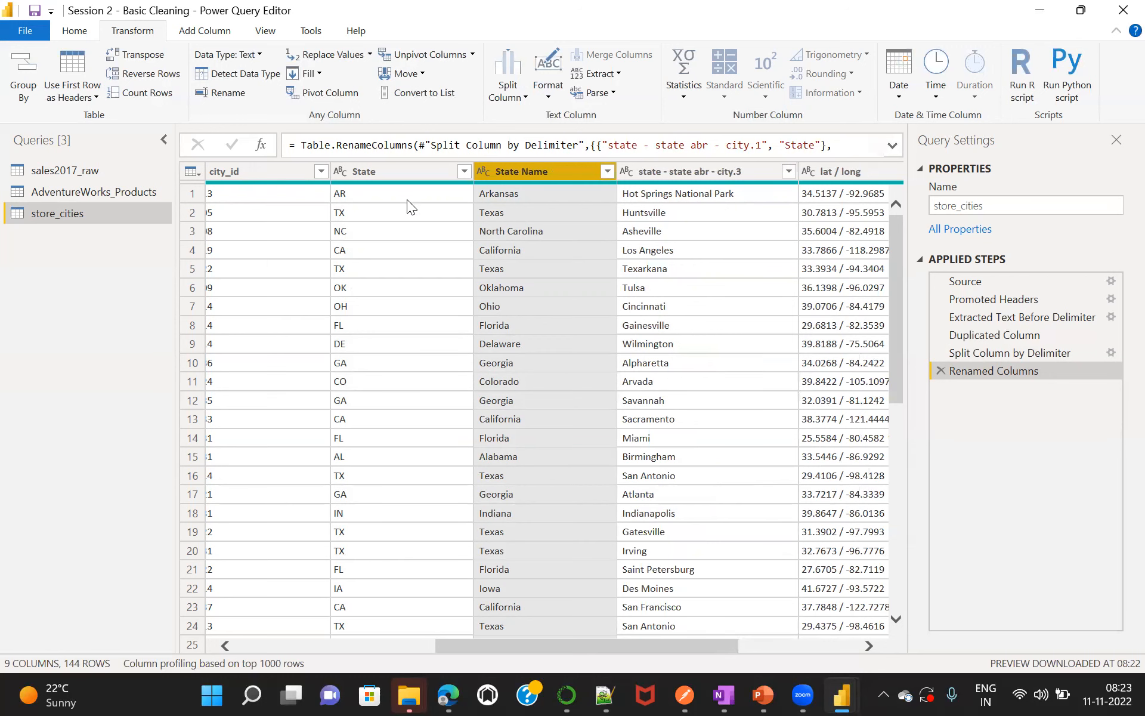
Delete the applied steps for the column renaming, the delimiter split and the remaining column duplication.
{"action": "left_click", "coordinate": [943, 370]}
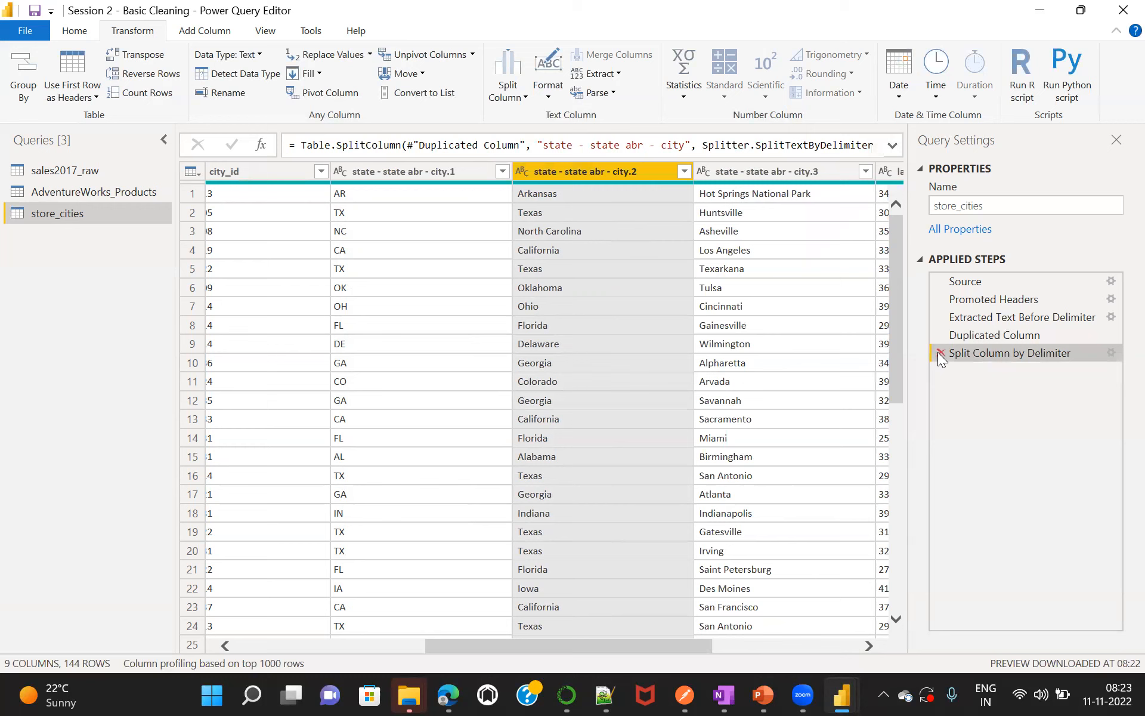
{"action": "left_click", "coordinate": [939, 352]}
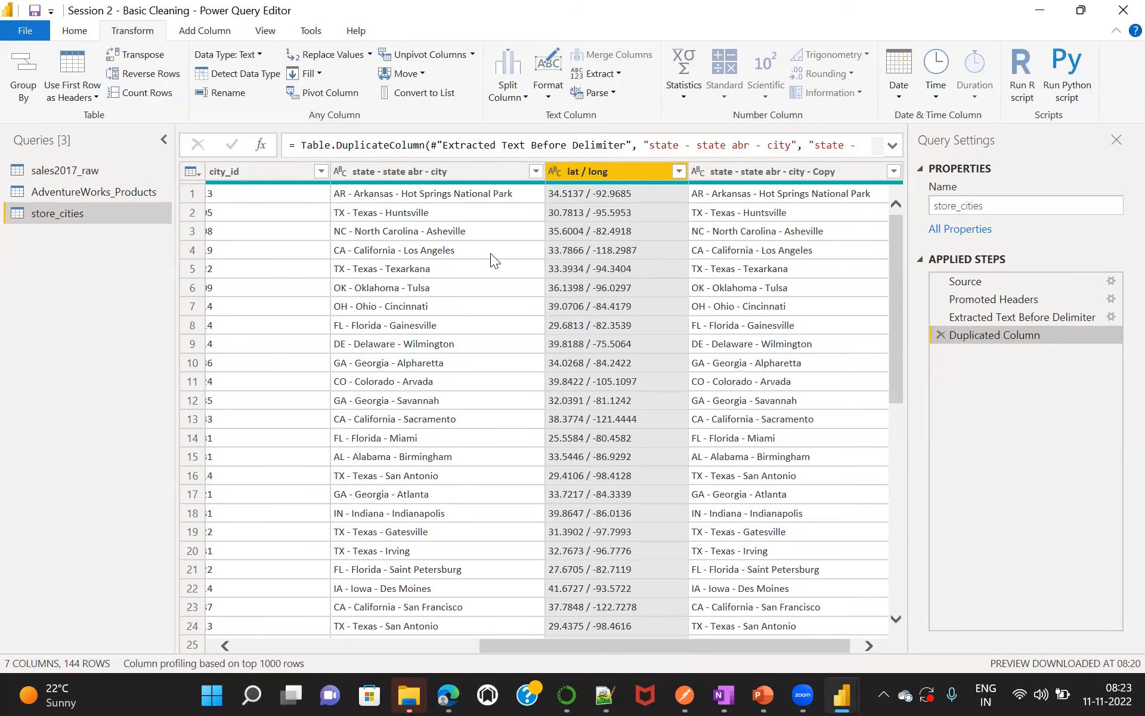
{"action": "left_click", "coordinate": [463, 172]}
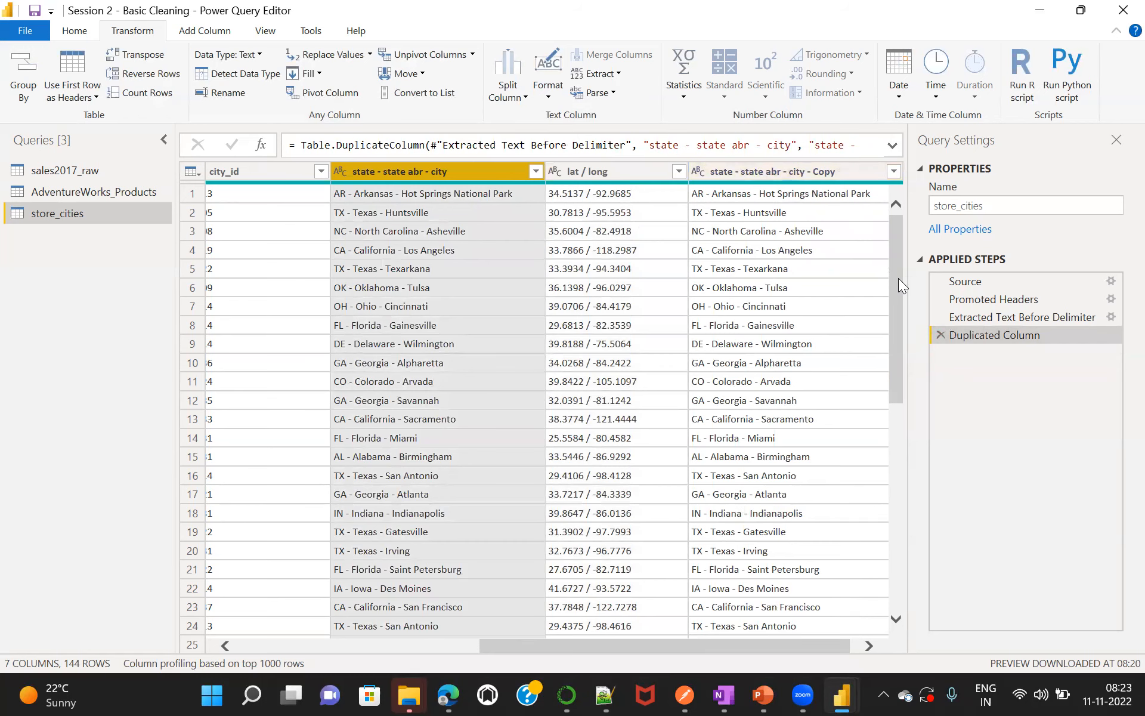
{"action": "left_click", "coordinate": [942, 335]}
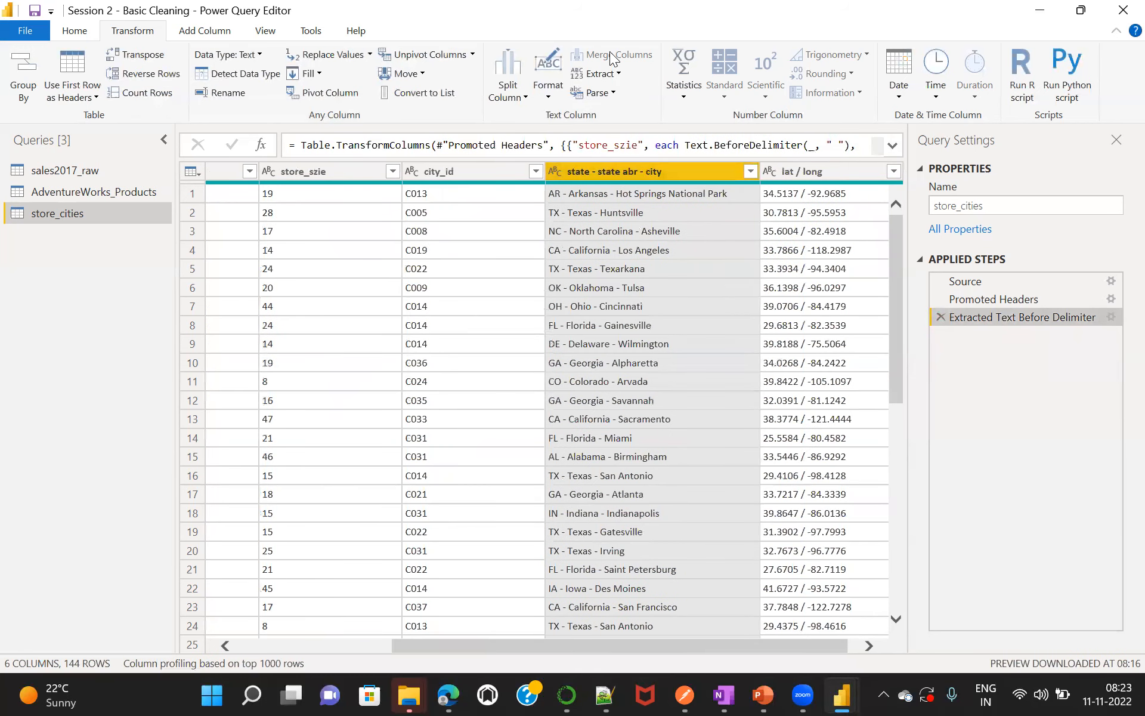
Try splitting the state - state abr - city column repeatedly every 4 characters, and delete that applied step.
{"action": "left_click", "coordinate": [525, 98]}
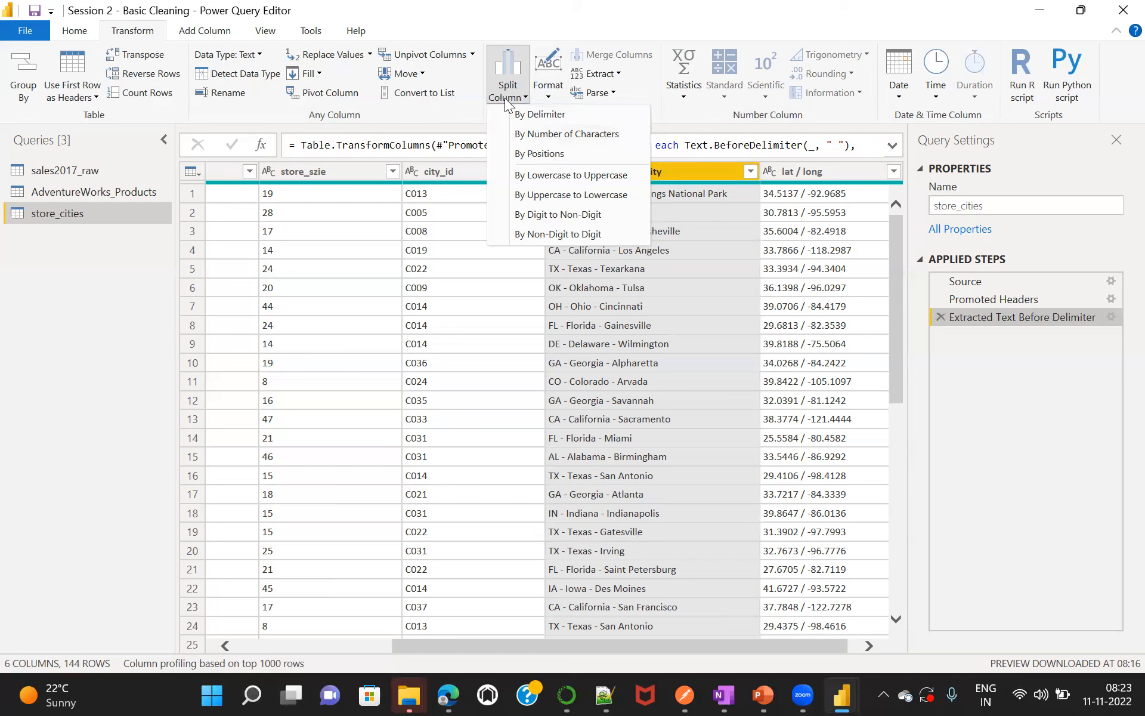
{"action": "left_click", "coordinate": [562, 136]}
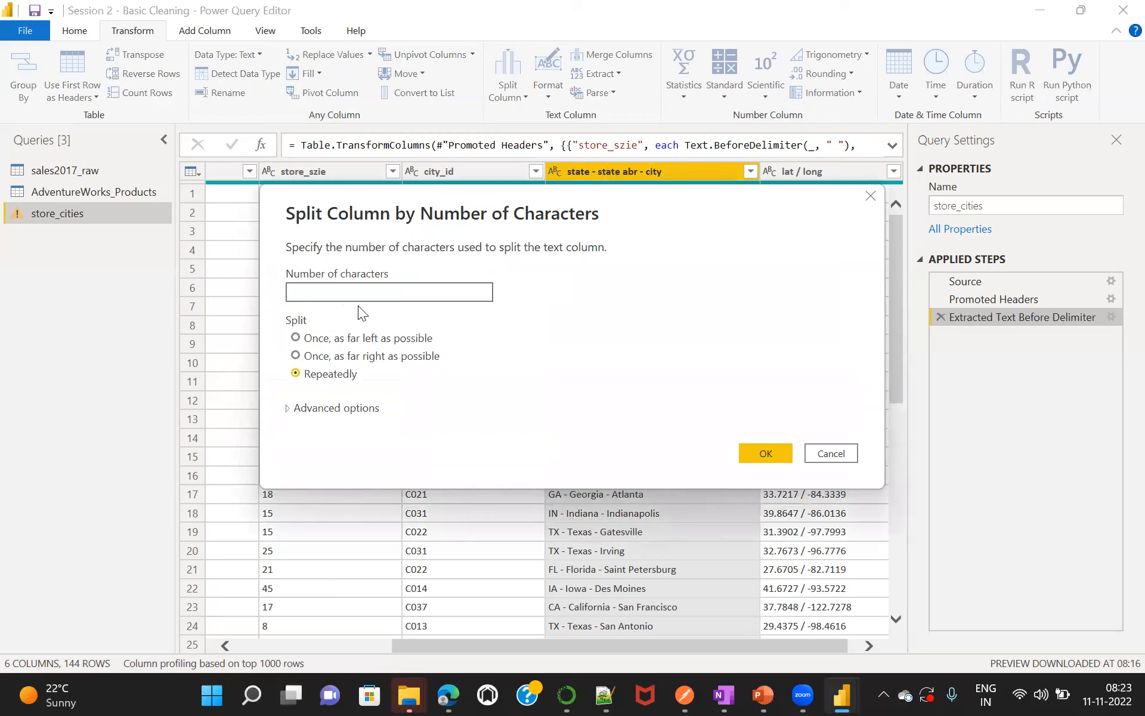
{"action": "type", "text": "4"}
{"action": "left_click", "coordinate": [765, 455]}
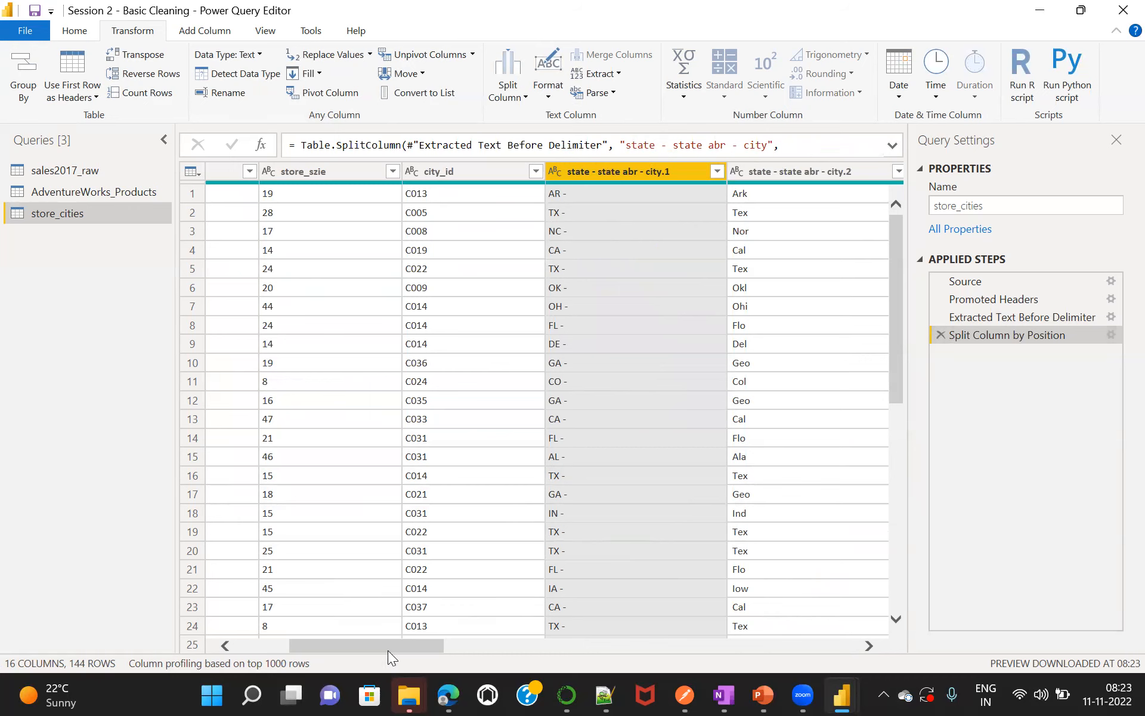
{"action": "left_click_drag", "start_coordinate": [383, 645], "coordinate": [321, 673]}
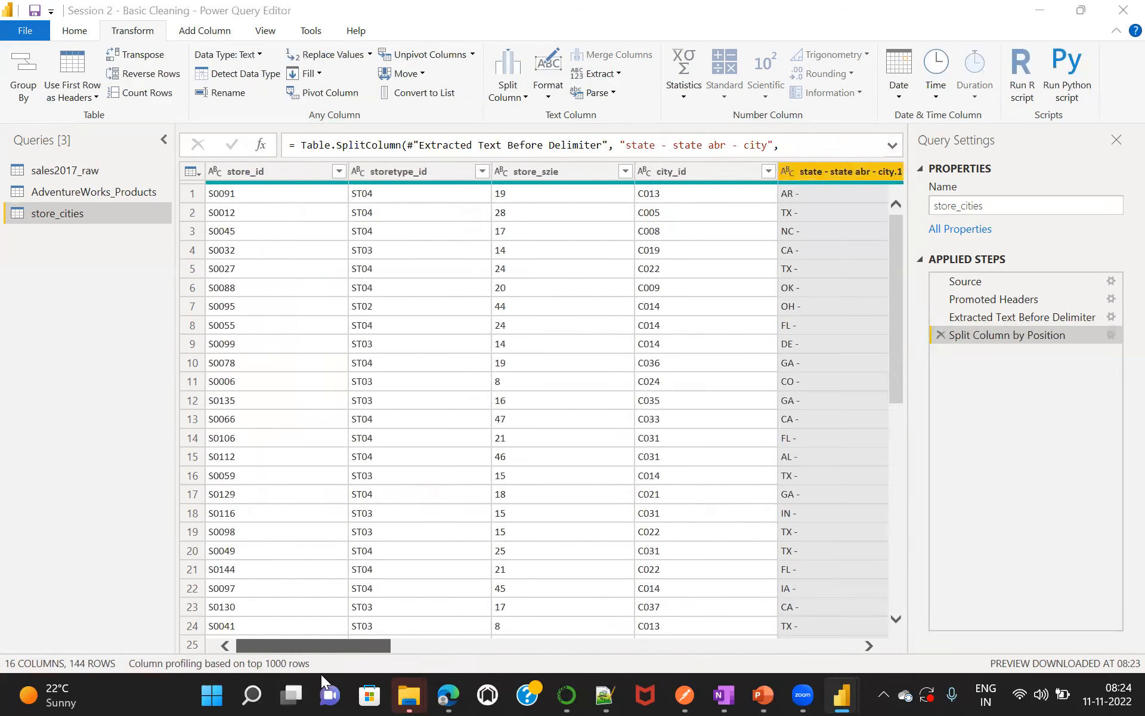
{"action": "left_click", "coordinate": [941, 336]}
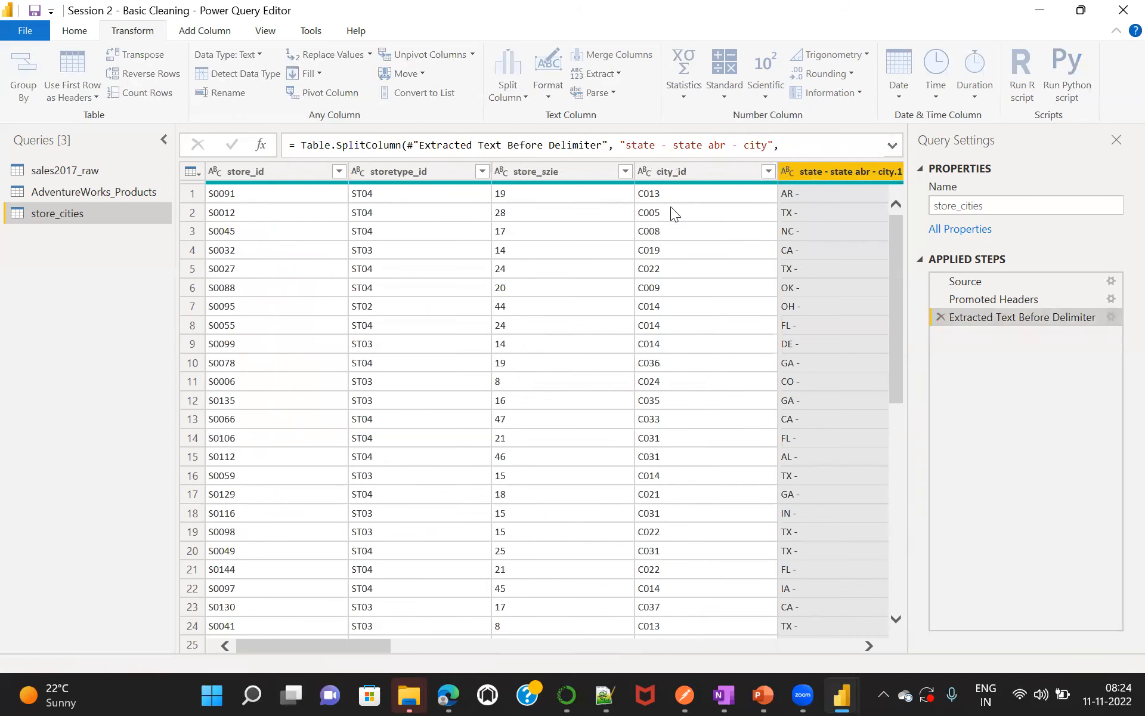
Split the state - state abr - city column by positions into three columns, with the first two starting at 0 and 3.
{"action": "left_click", "coordinate": [524, 97]}
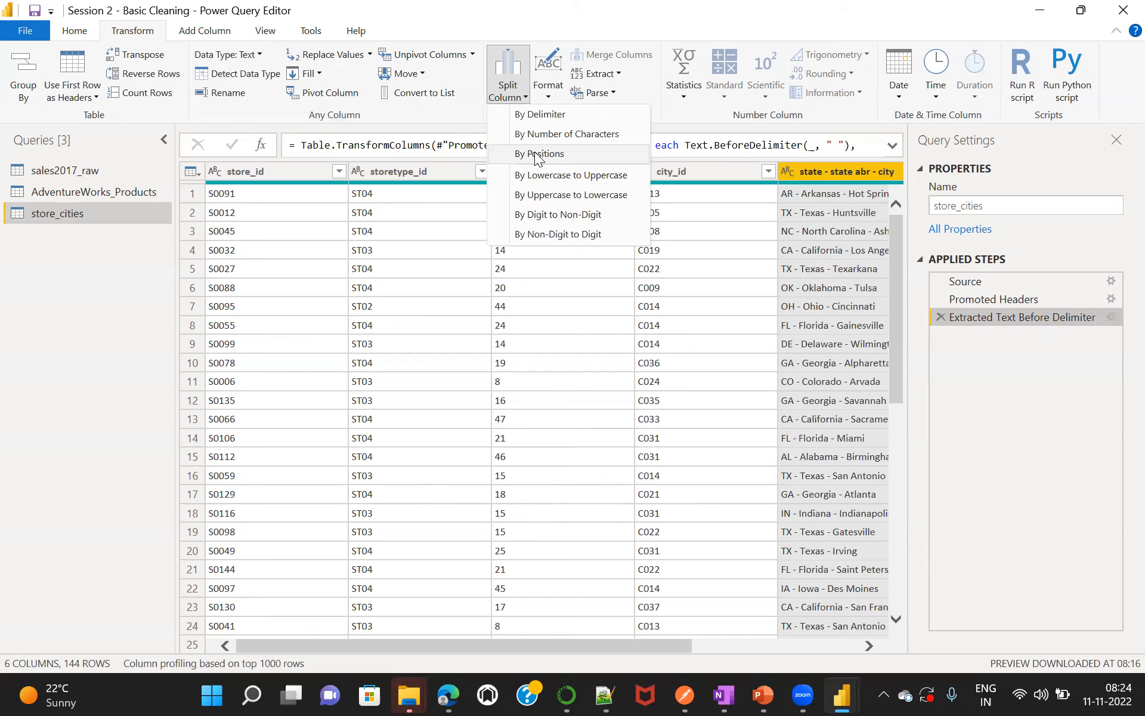
{"action": "left_click", "coordinate": [539, 153]}
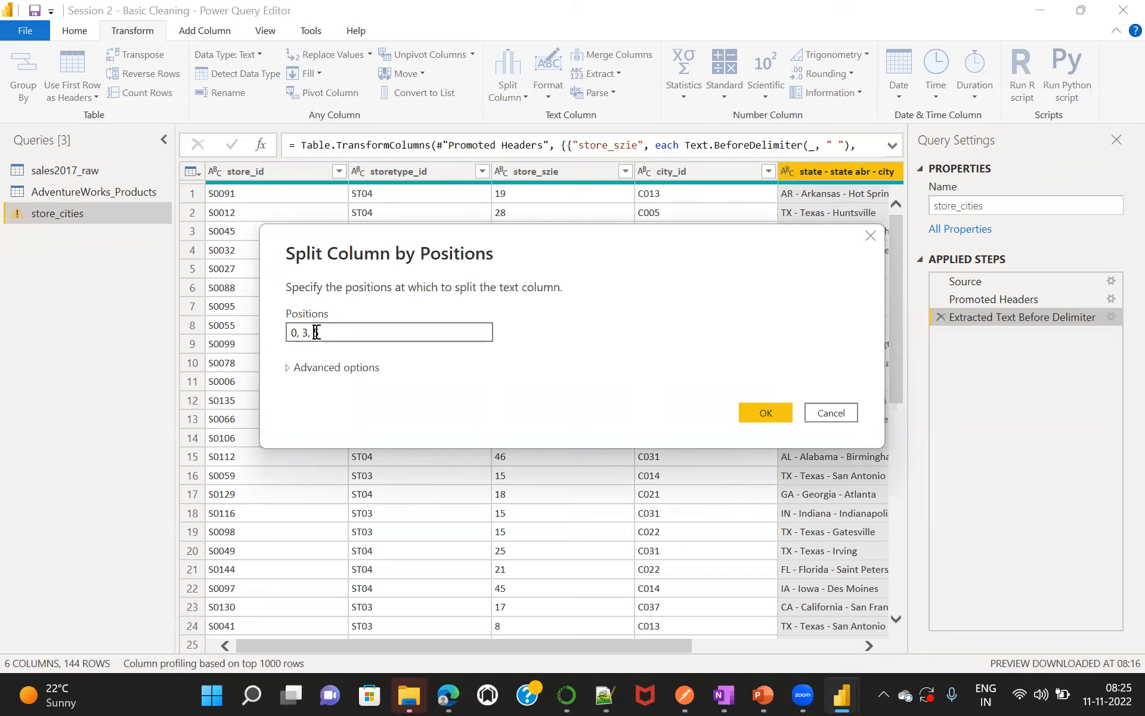
{"action": "left_click", "coordinate": [760, 412]}
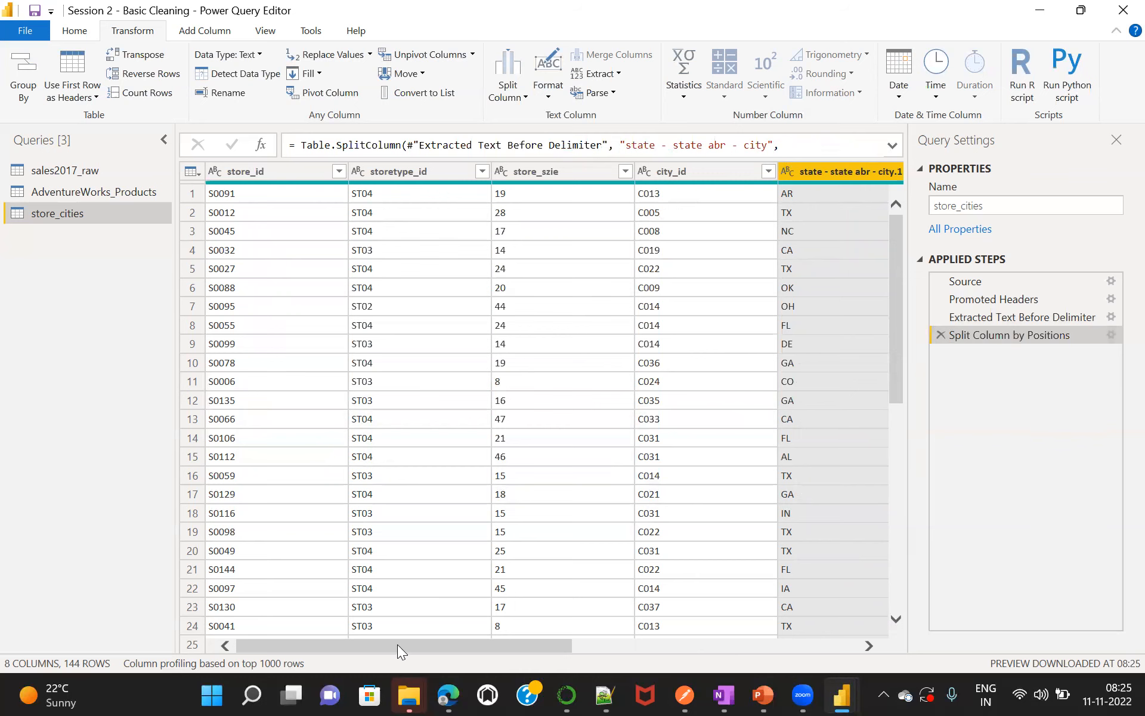
{"action": "left_click_drag", "start_coordinate": [397, 642], "coordinate": [599, 617]}
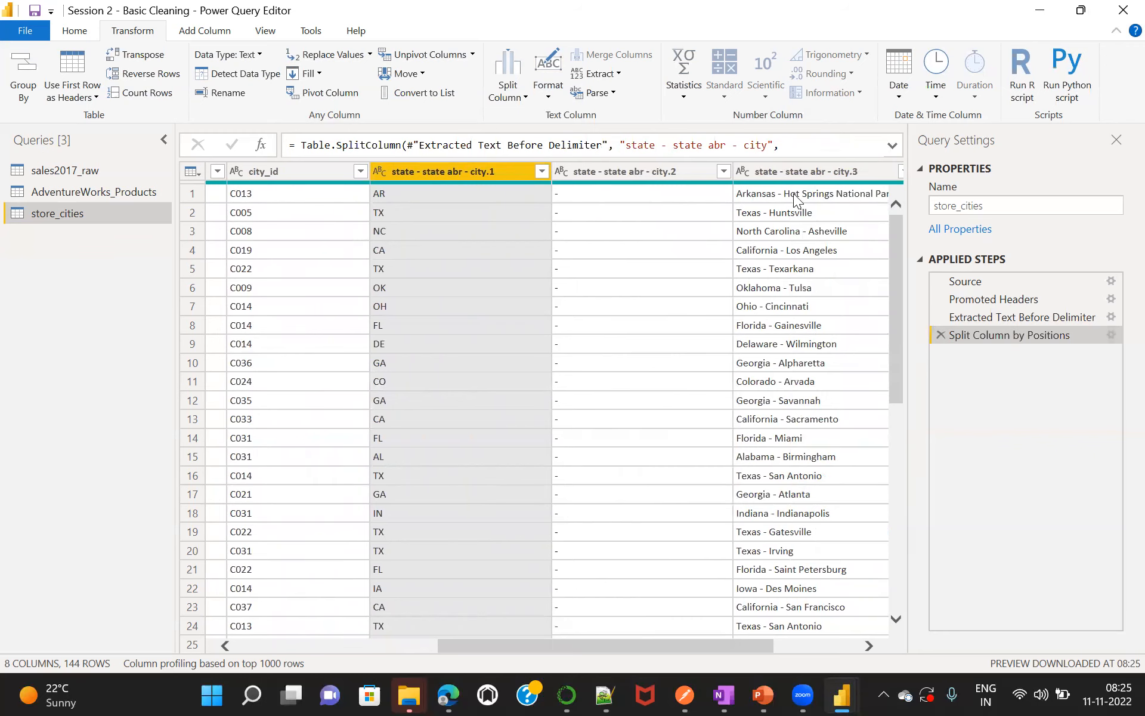
{"action": "left_click_drag", "start_coordinate": [583, 644], "coordinate": [677, 637]}
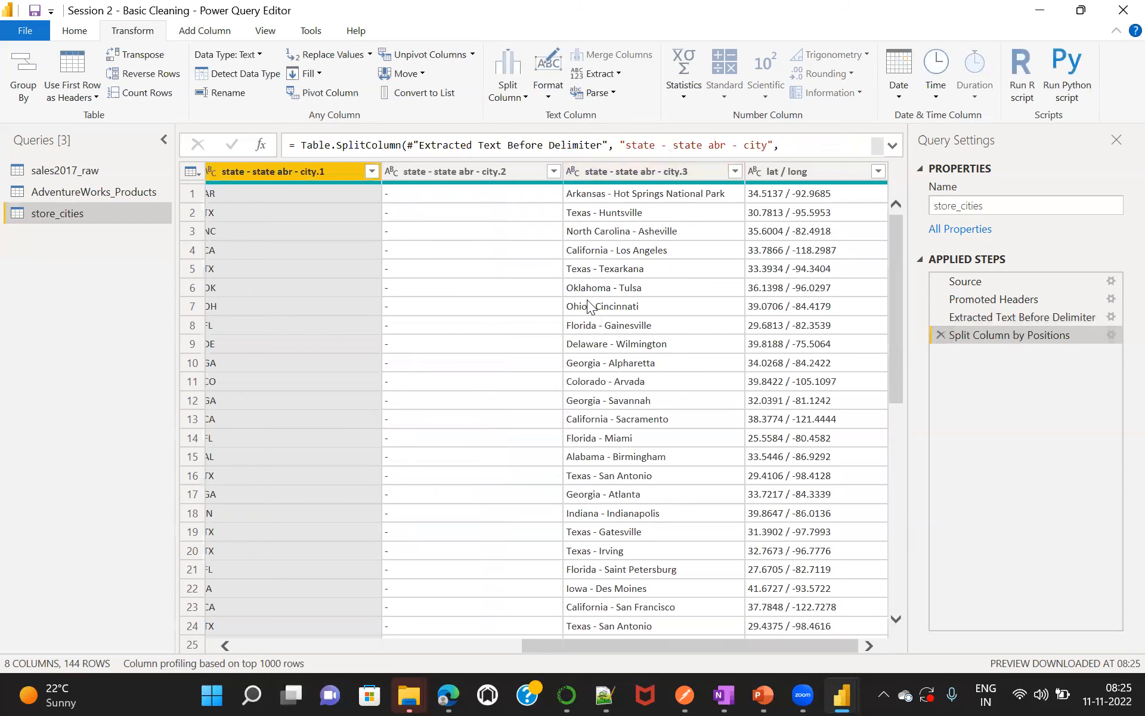
Delete the applied steps for the split by positions and the text extraction before the delimiter.
{"action": "left_click", "coordinate": [941, 335]}
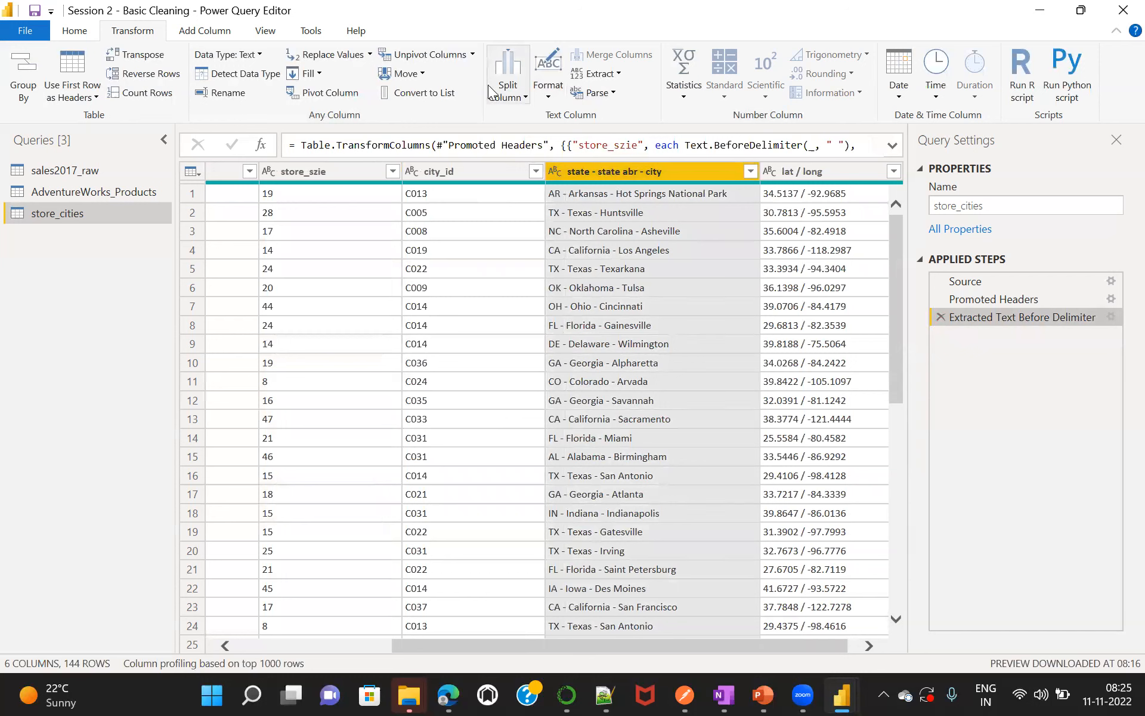
{"action": "left_click", "coordinate": [522, 98]}
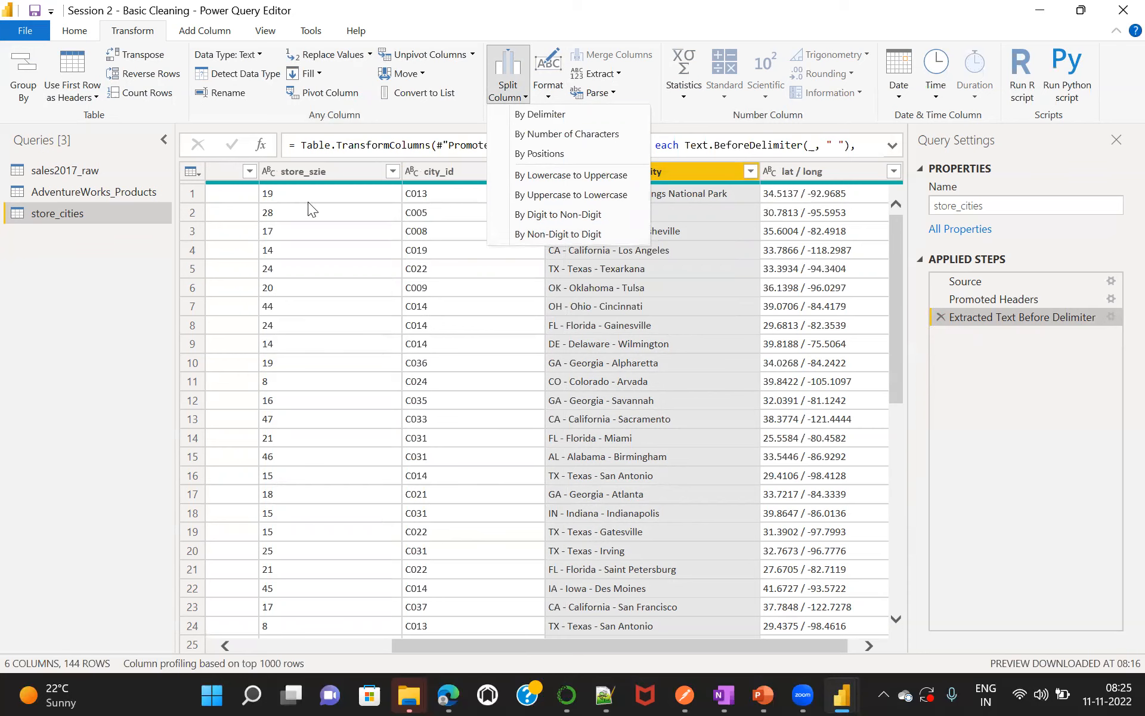
{"action": "left_click", "coordinate": [939, 315]}
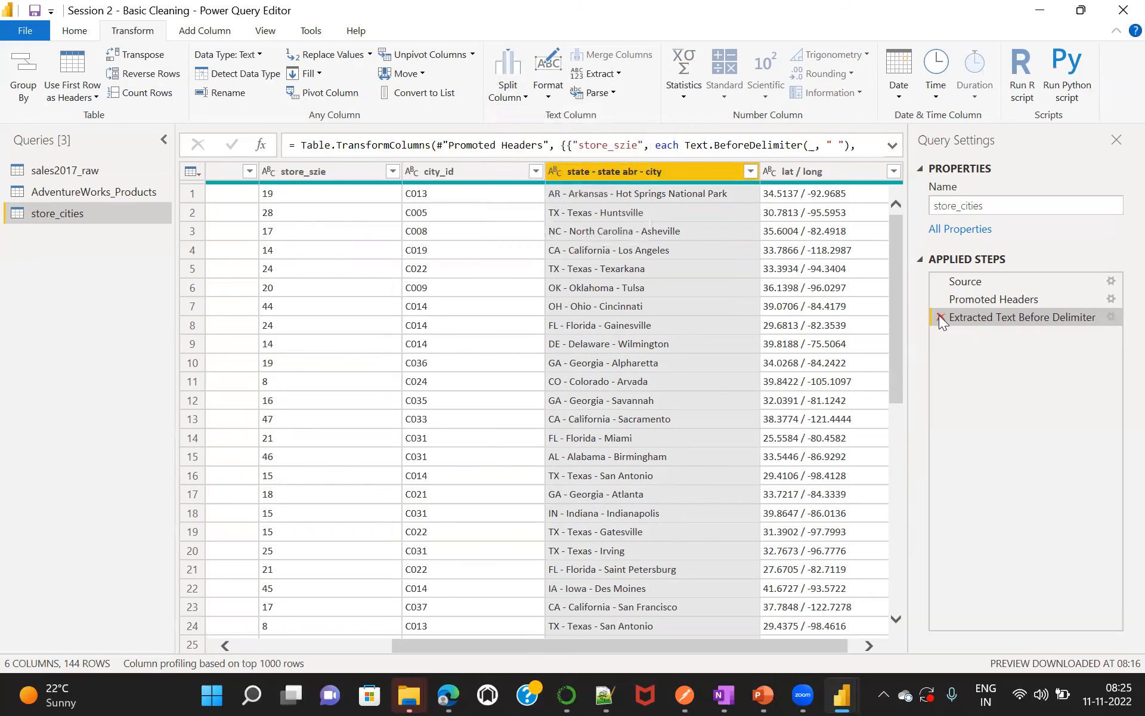
{"action": "left_click", "coordinate": [941, 317]}
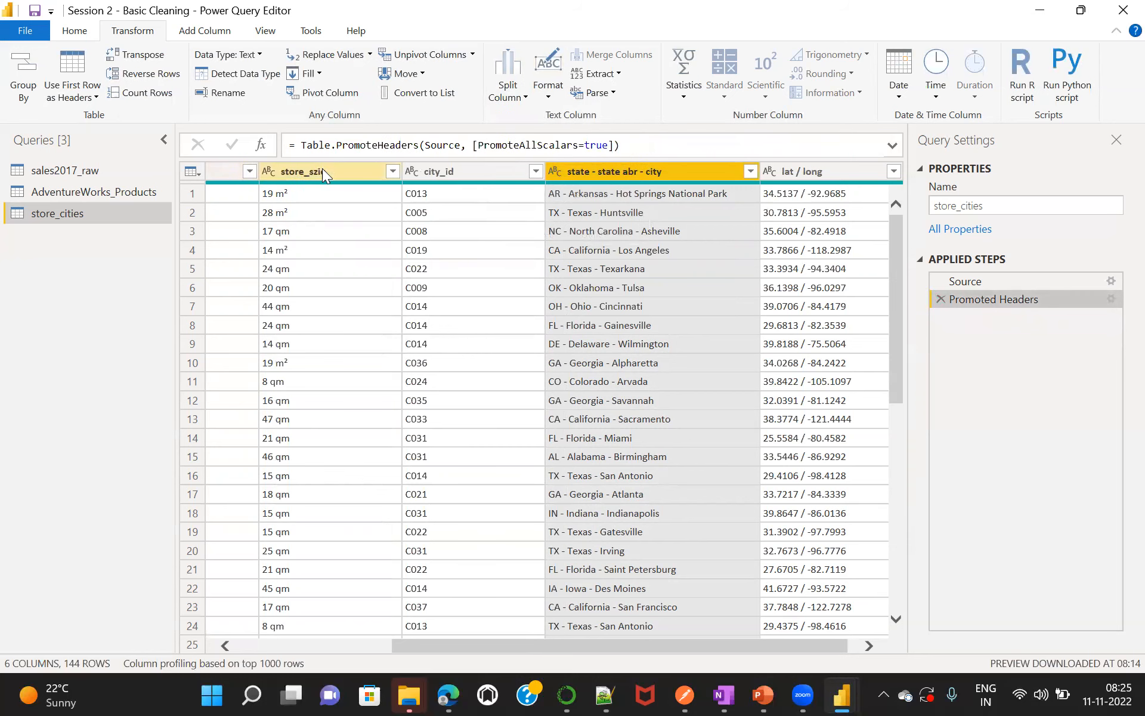
Split the store_szie column at the transition from digit to non-digit.
{"action": "left_click", "coordinate": [338, 168]}
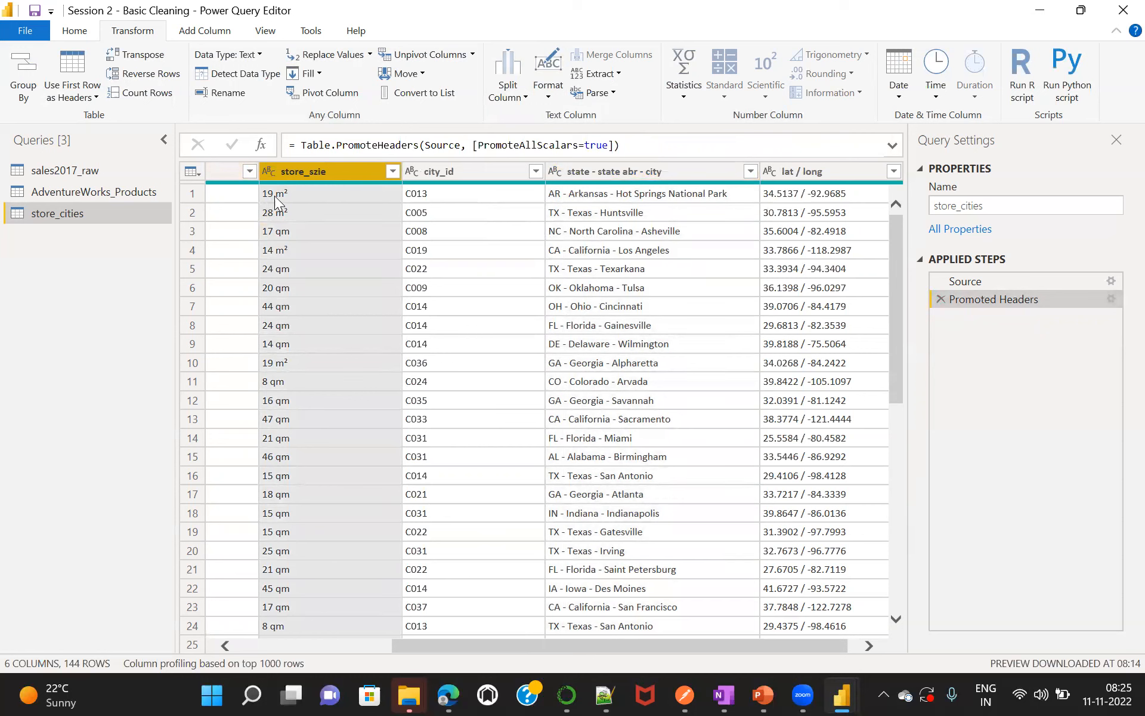
{"action": "left_click", "coordinate": [525, 99]}
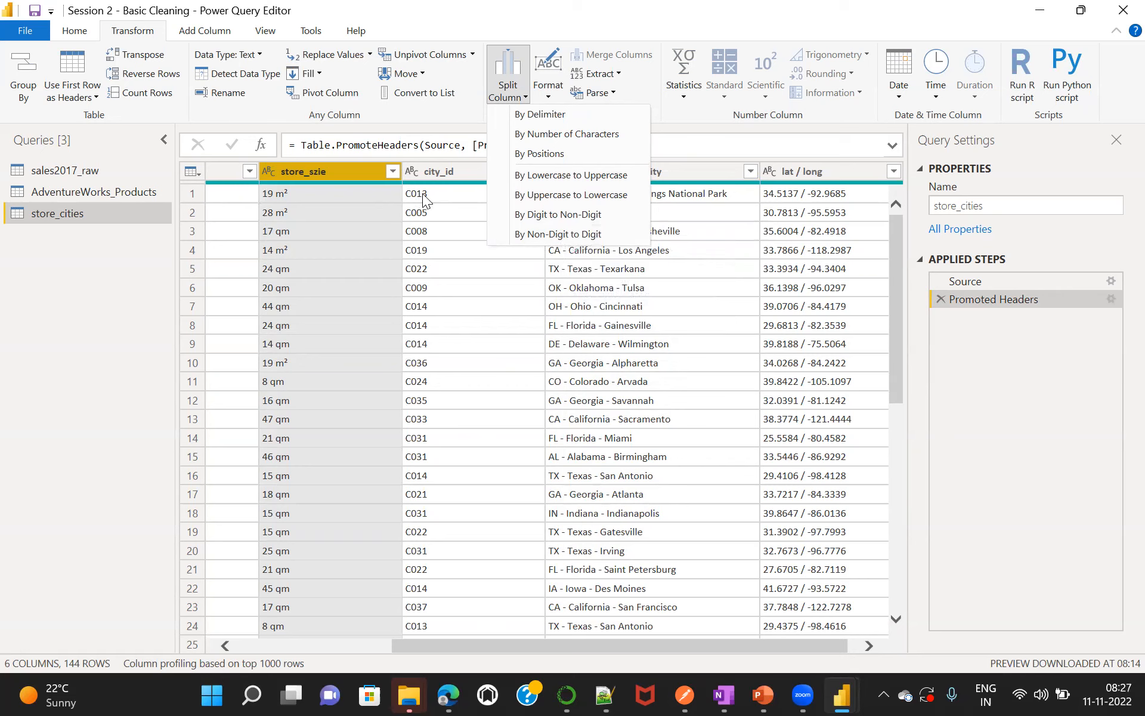
{"action": "left_click", "coordinate": [555, 216]}
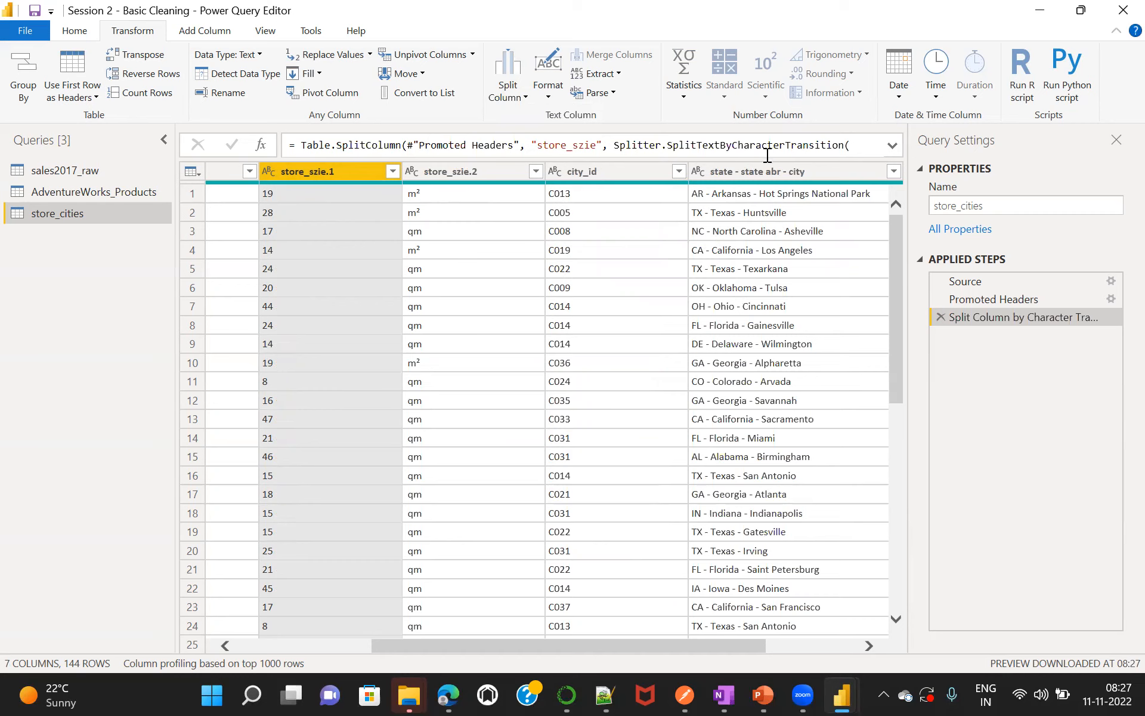
{"action": "left_click", "coordinate": [752, 174], "text": "ctrl"}
Rename the column holding the size numbers to Store Size and the one holding the units to Store Size Units.
{"action": "double_click", "coordinate": [321, 172]}
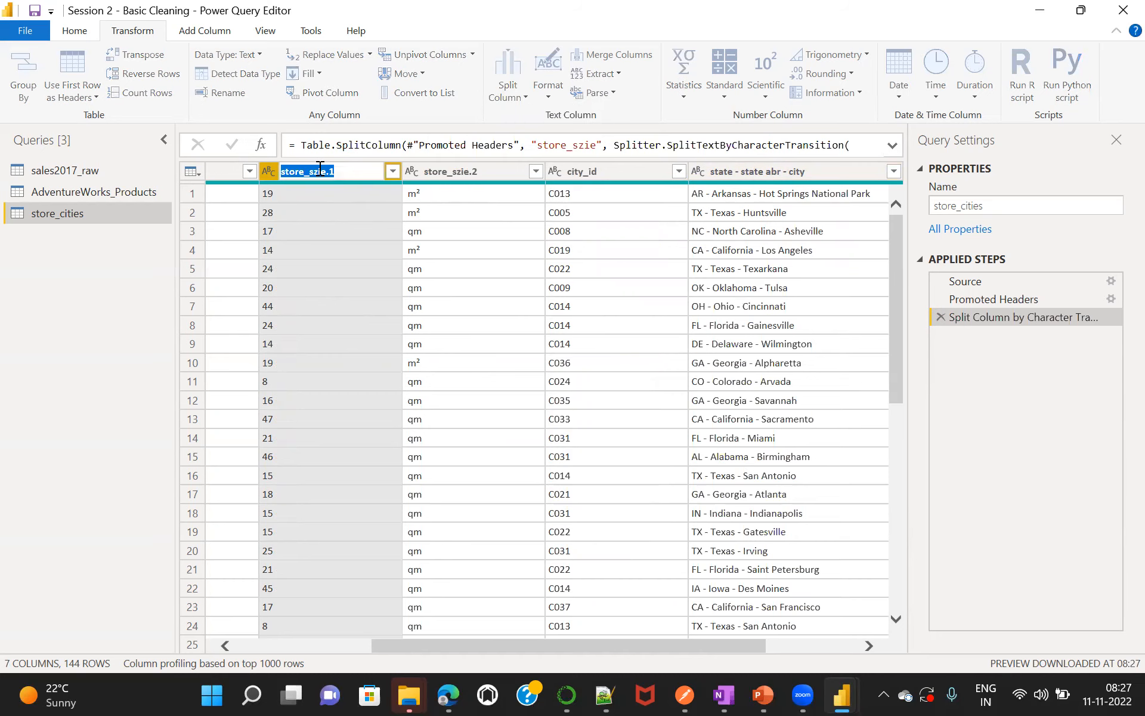
{"action": "type", "text": "Store Size"}
{"action": "key", "text": "Return"}
{"action": "left_click", "coordinate": [448, 172]}
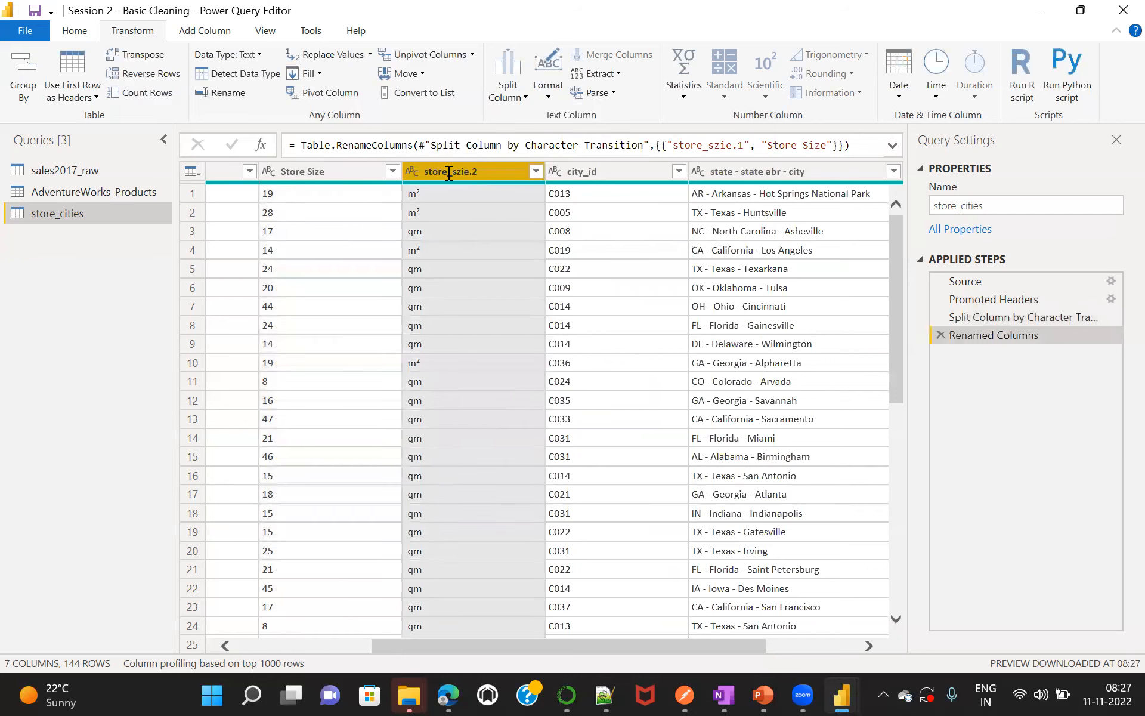
{"action": "double_click", "coordinate": [448, 172]}
{"action": "type", "text": "Unit"}
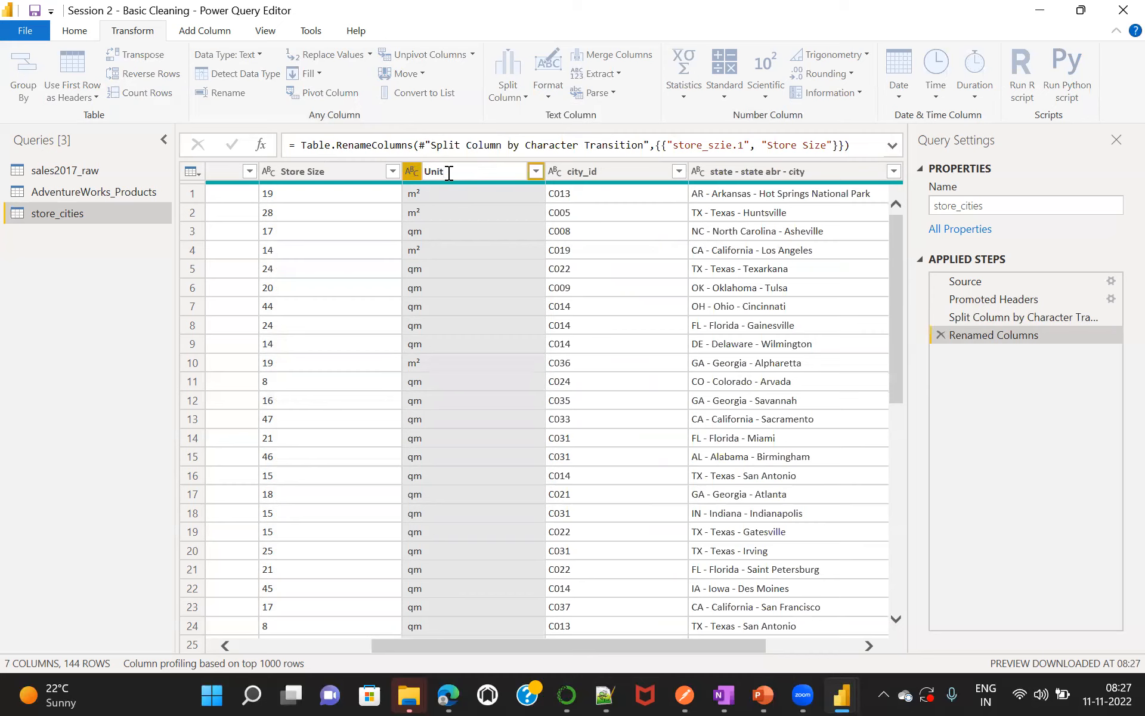
{"action": "type", "text": "Store Size"}
{"action": "key", "text": "Return"}
{"action": "type", "text": "s"}
{"action": "key", "text": "Return"}
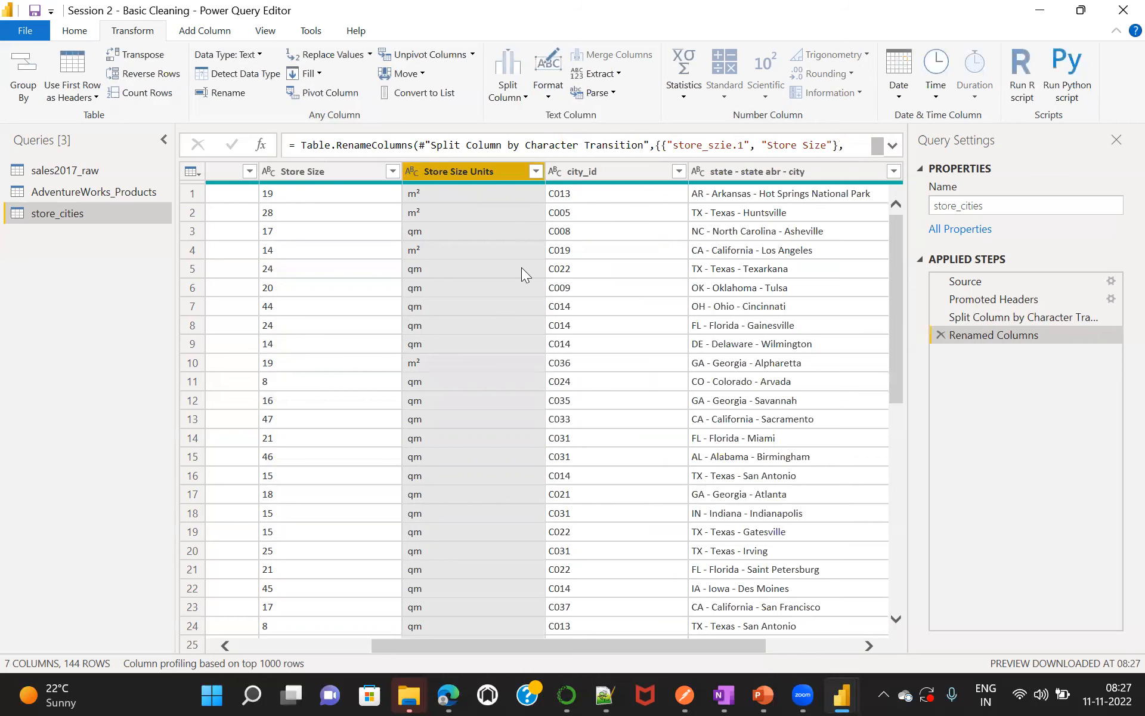
Split the state - state abr - city column by delimiter into three columns.
{"action": "left_click", "coordinate": [756, 172]}
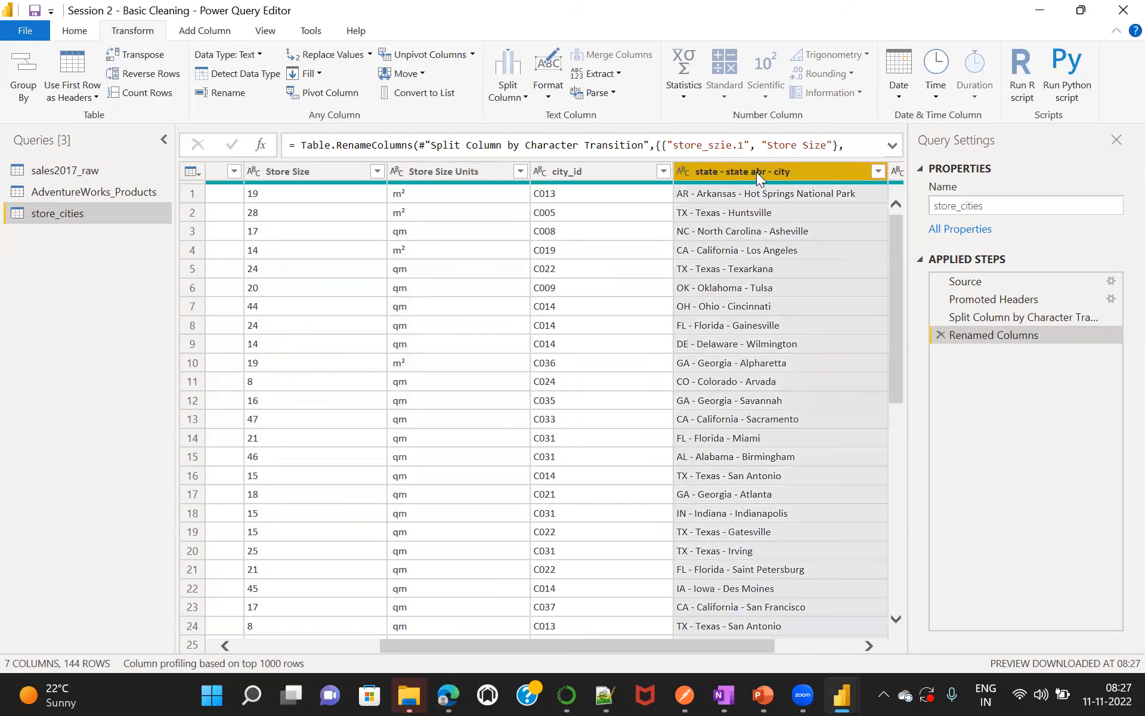
{"action": "left_click", "coordinate": [519, 93]}
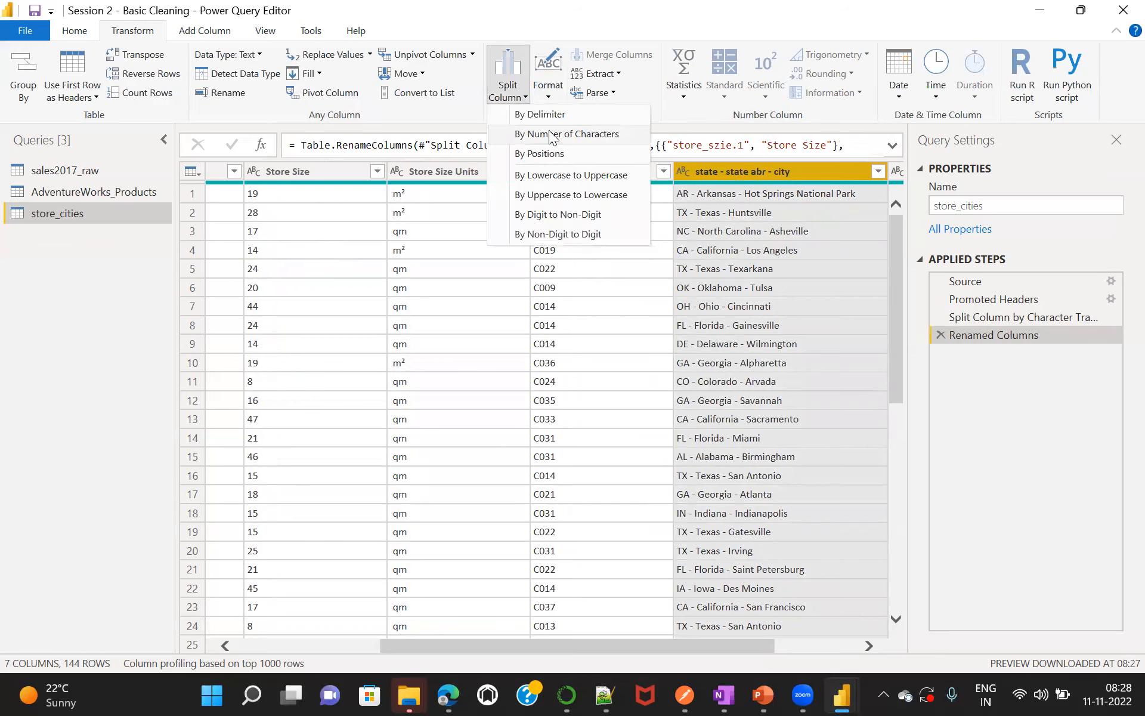
{"action": "left_click", "coordinate": [536, 114]}
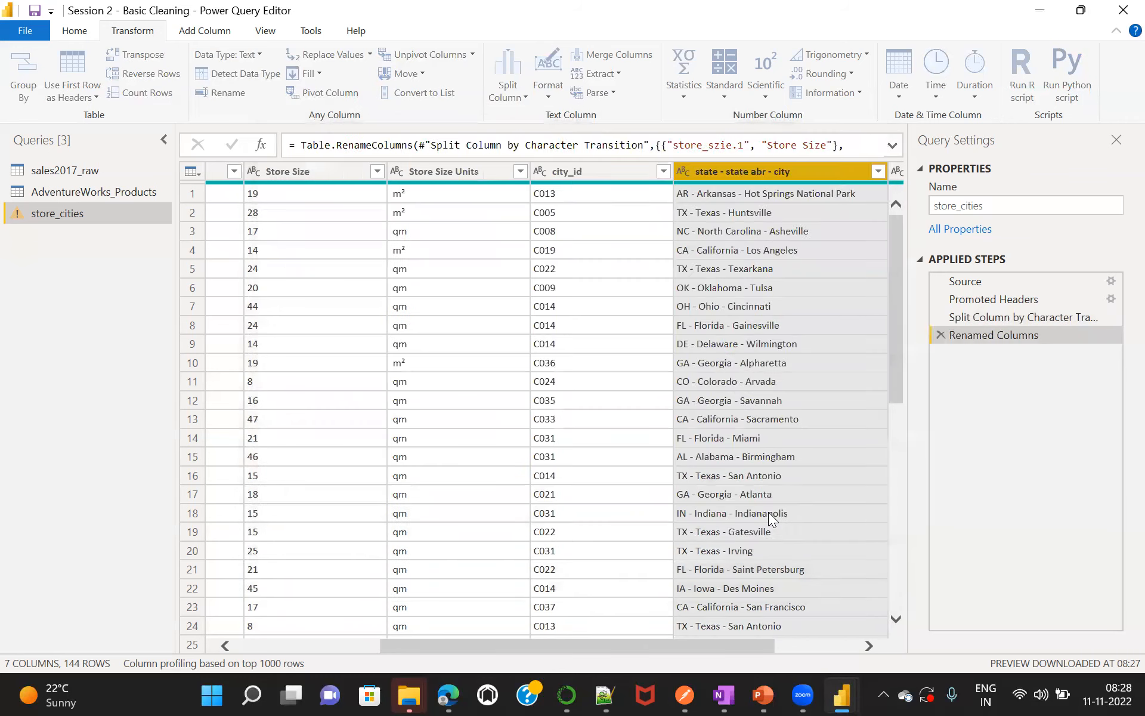
{"action": "left_click", "coordinate": [765, 513]}
Rename the split column holding the abbreviations to State and the one holding the full state names to State Name.
{"action": "double_click", "coordinate": [731, 170]}
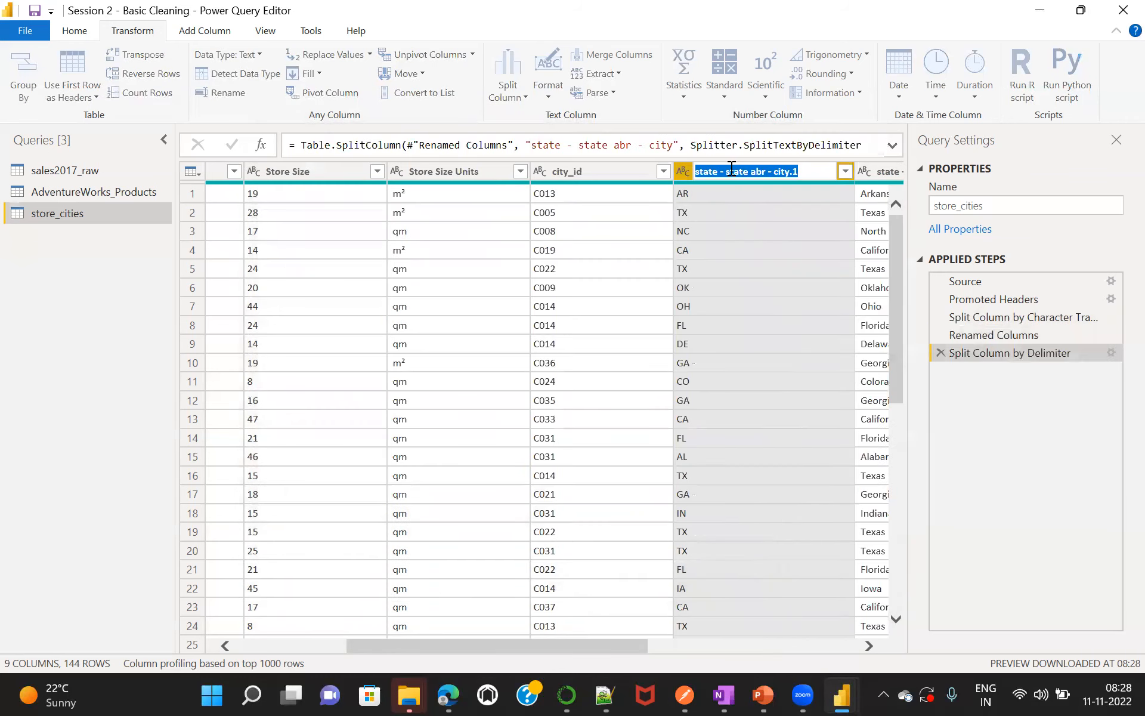
{"action": "type", "text": "State"}
{"action": "key", "text": "Return"}
{"action": "double_click", "coordinate": [877, 173]}
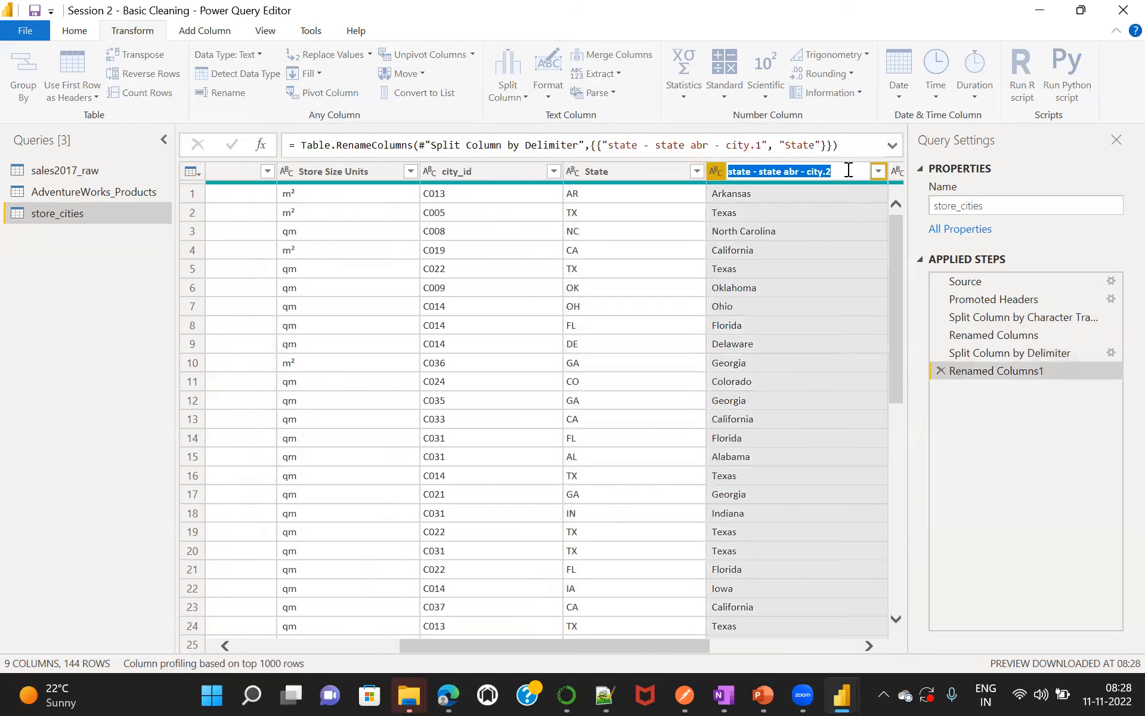
{"action": "type", "text": "S"}
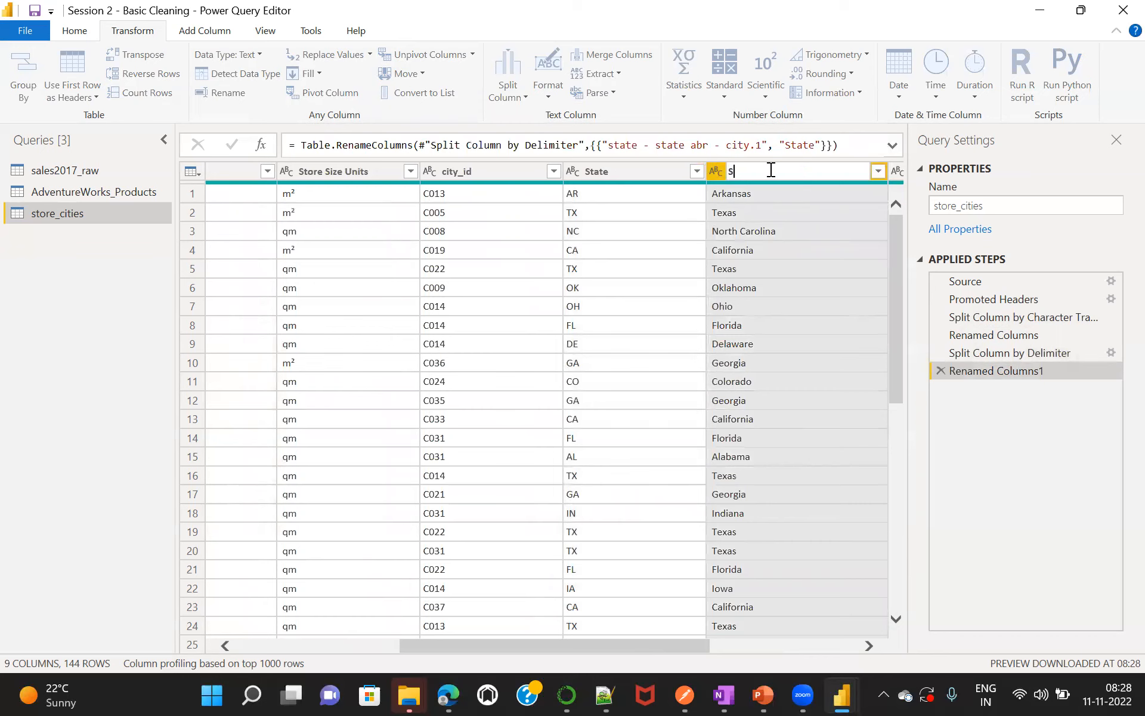
{"action": "type", "text": "tate Name"}
{"action": "key", "text": "Return"}
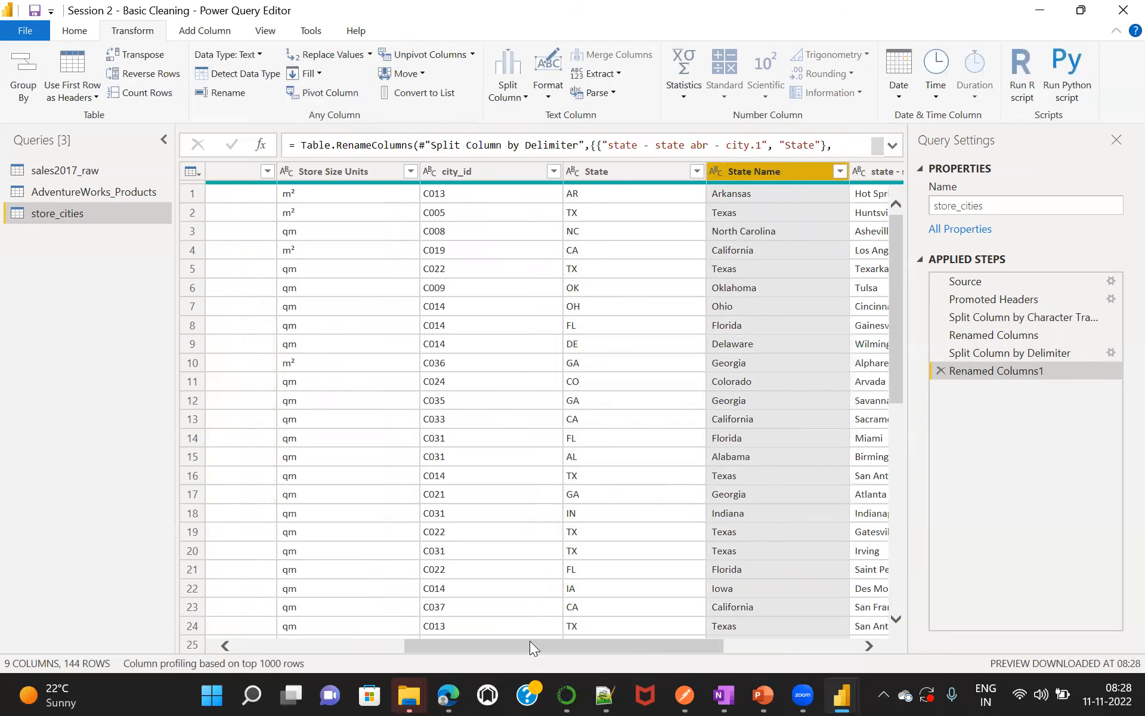
Rename the third split column, state - state abr - city.3, to City.
{"action": "left_click_drag", "start_coordinate": [519, 645], "coordinate": [653, 646]}
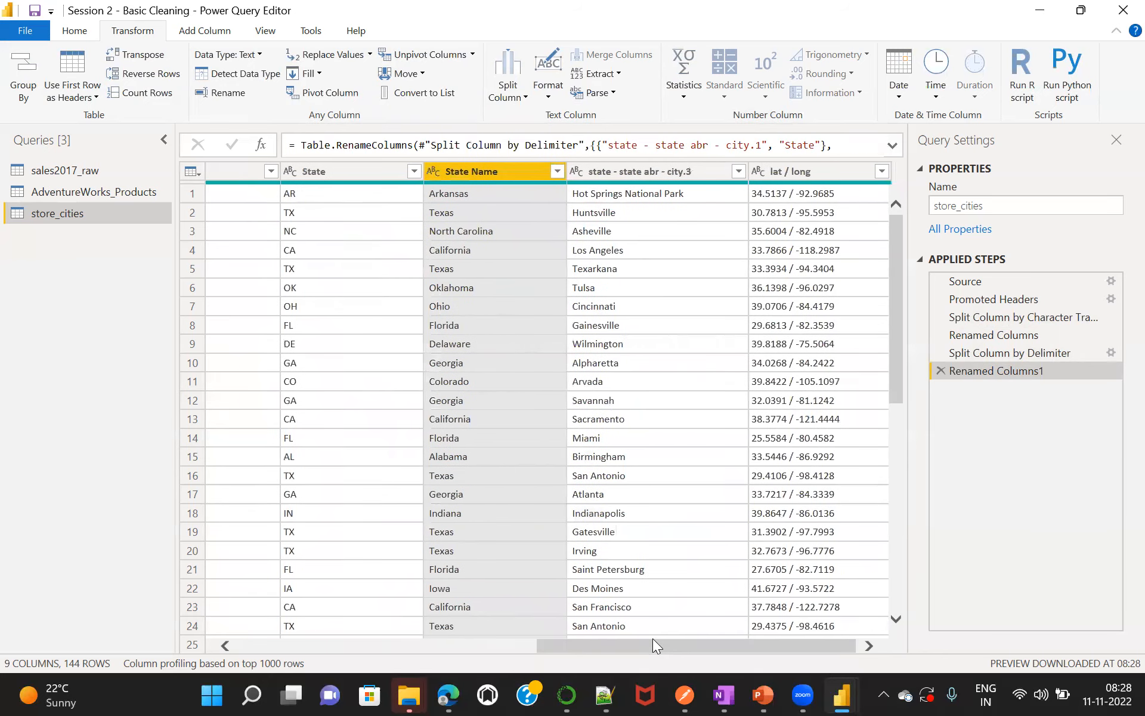
{"action": "double_click", "coordinate": [626, 171]}
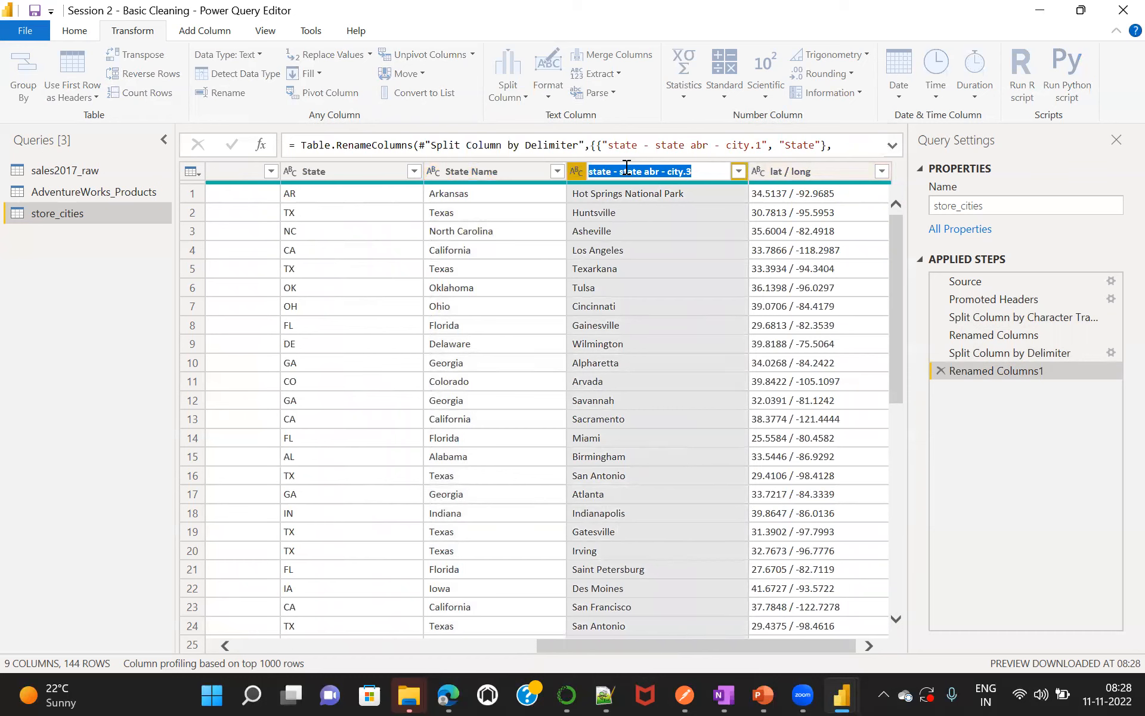
{"action": "type", "text": "City"}
{"action": "key", "text": "Return"}
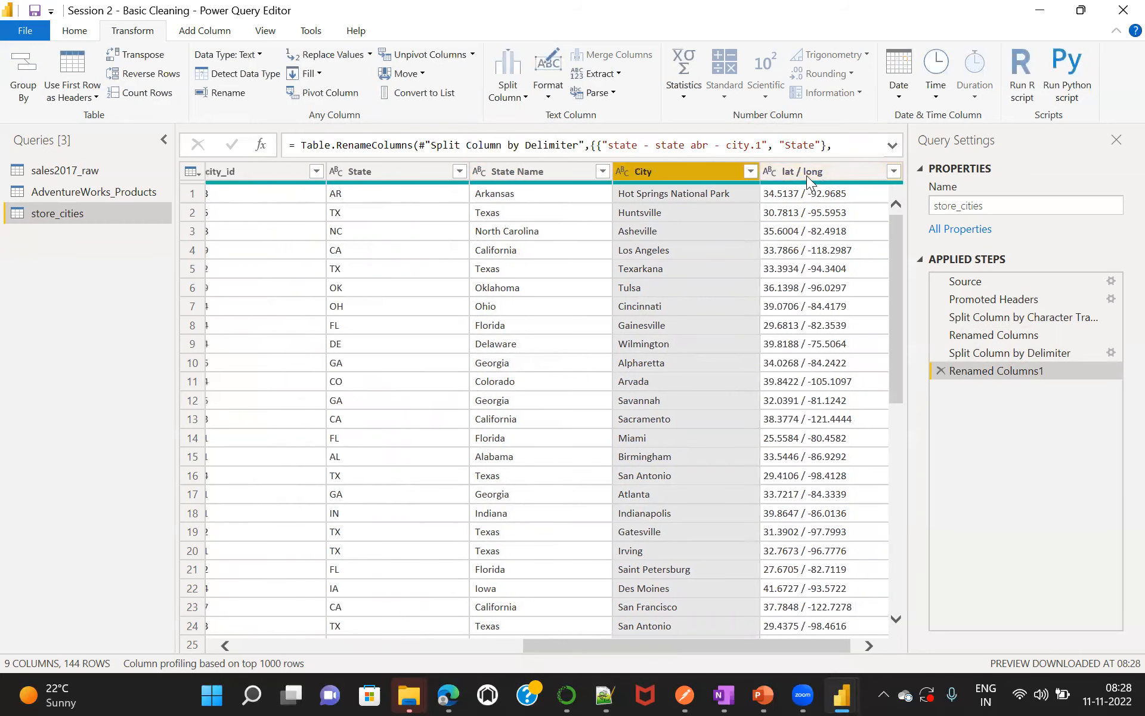
Try splitting the City column at each occurrence of the custom delimiter /.
{"action": "left_click", "coordinate": [523, 98]}
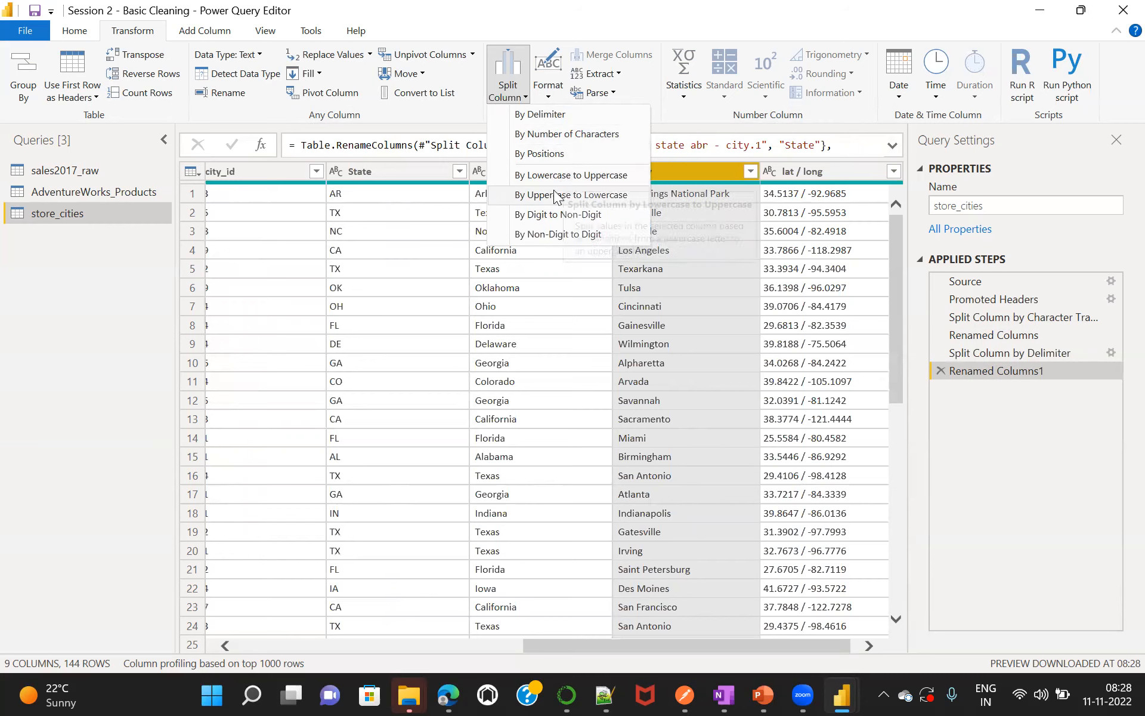
{"action": "left_click", "coordinate": [544, 117]}
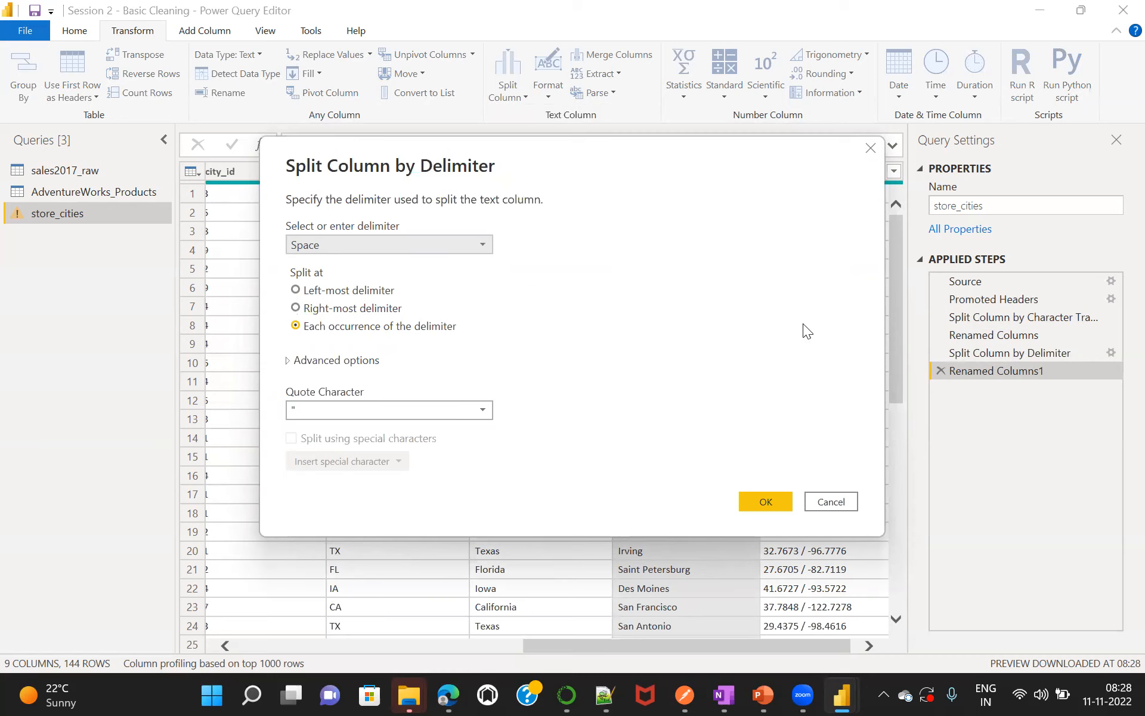
{"action": "left_click", "coordinate": [452, 243]}
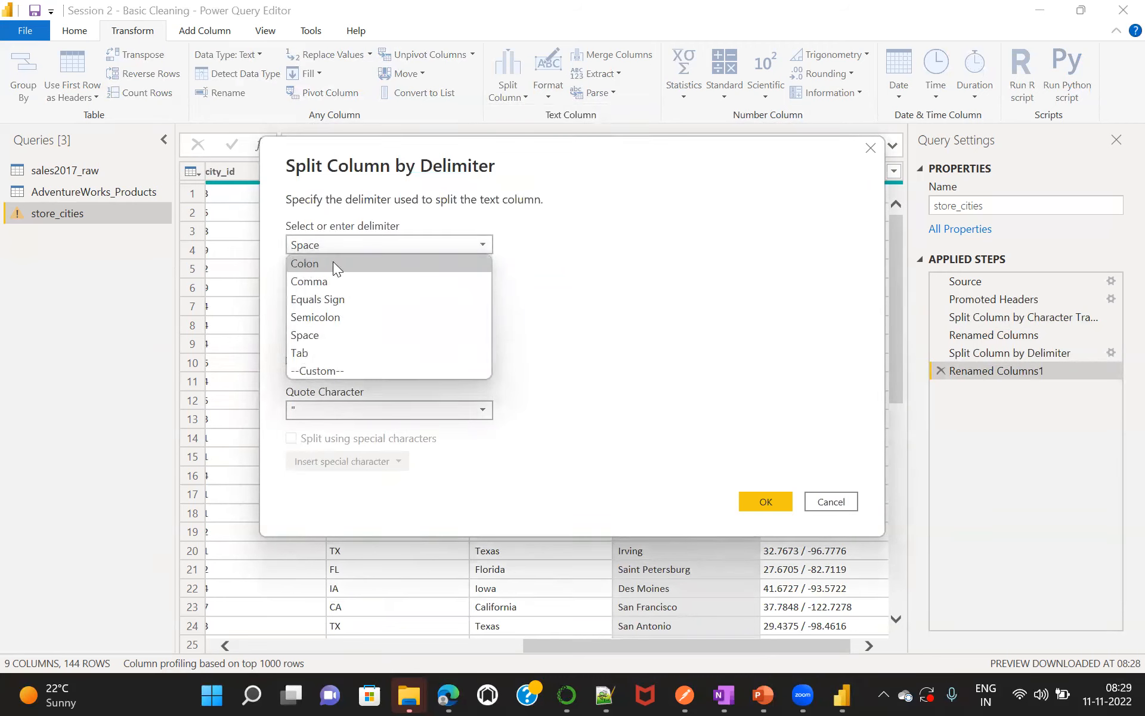
{"action": "left_click", "coordinate": [318, 371]}
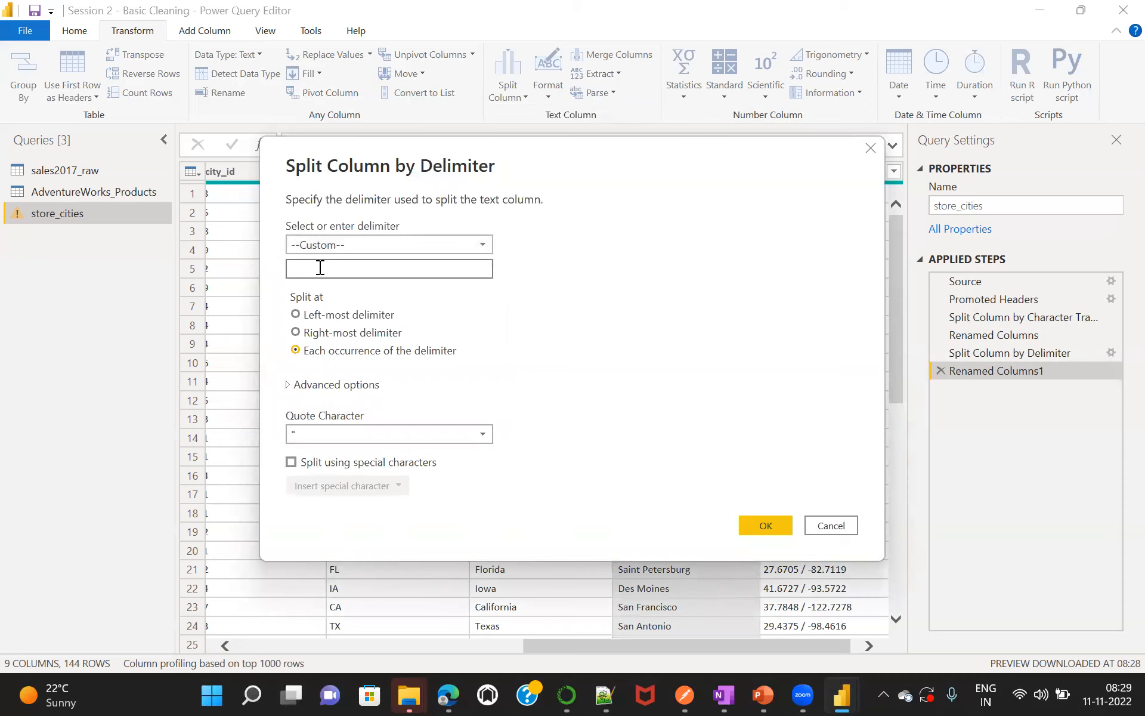
{"action": "type", "text": "/"}
{"action": "left_click_drag", "start_coordinate": [666, 158], "coordinate": [484, 226]}
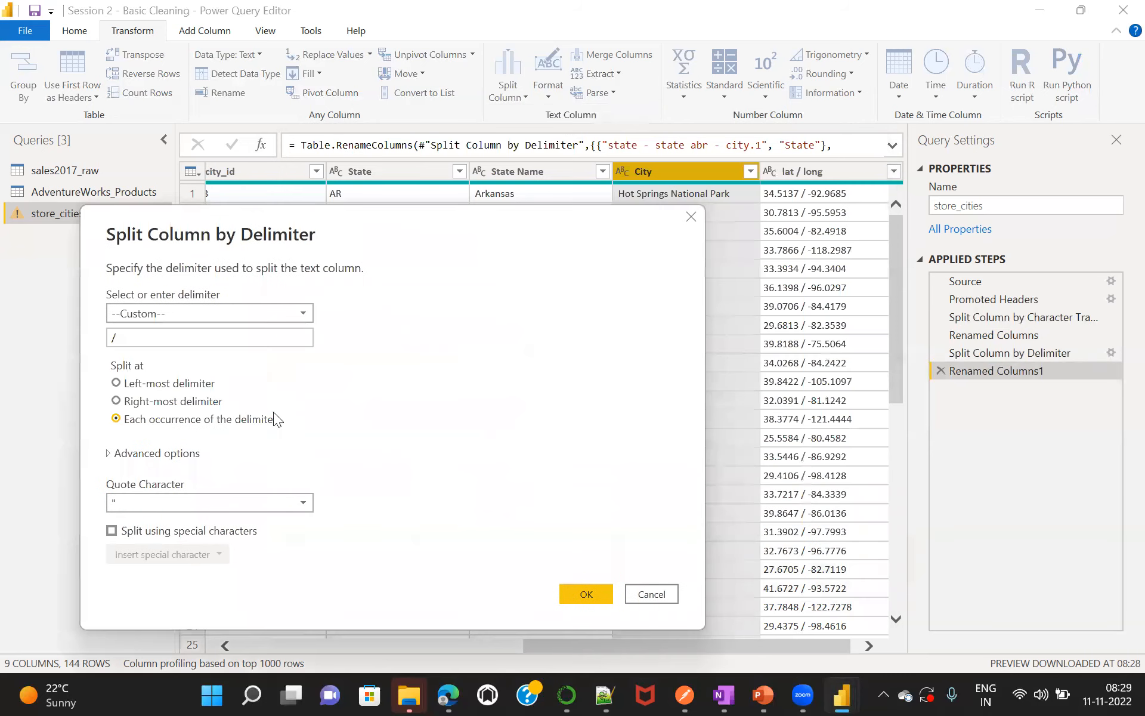
{"action": "left_click", "coordinate": [584, 595]}
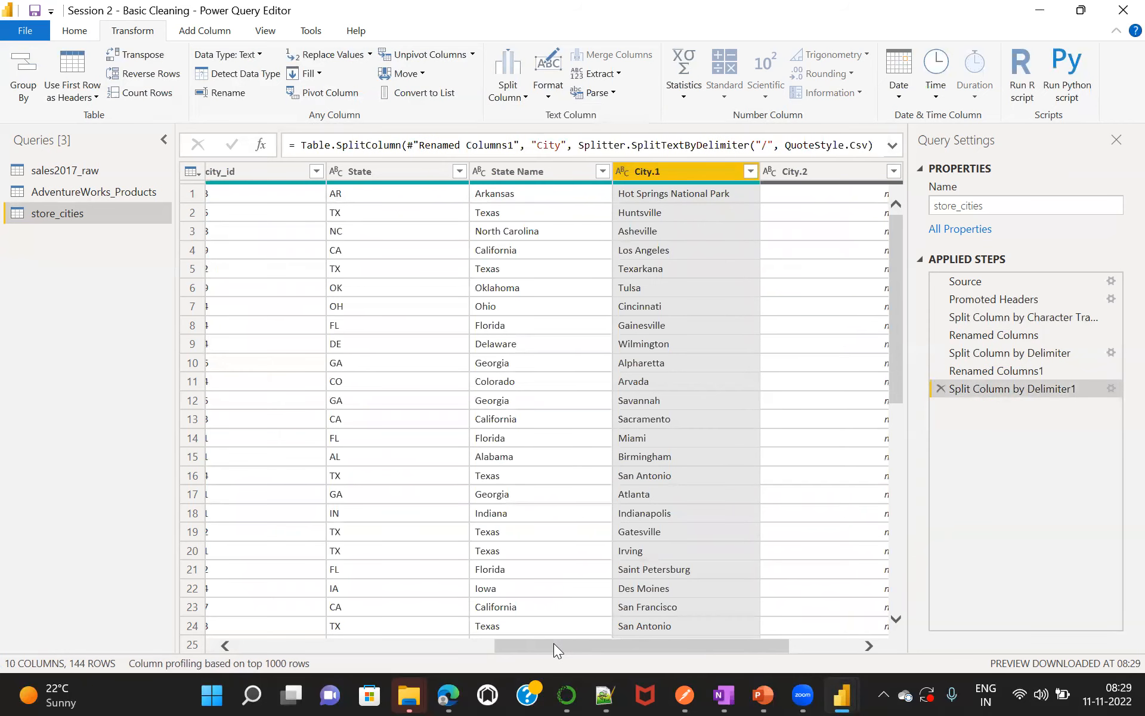
Delete the applied step that split the City column by delimiter.
{"action": "left_click_drag", "start_coordinate": [554, 644], "coordinate": [648, 637]}
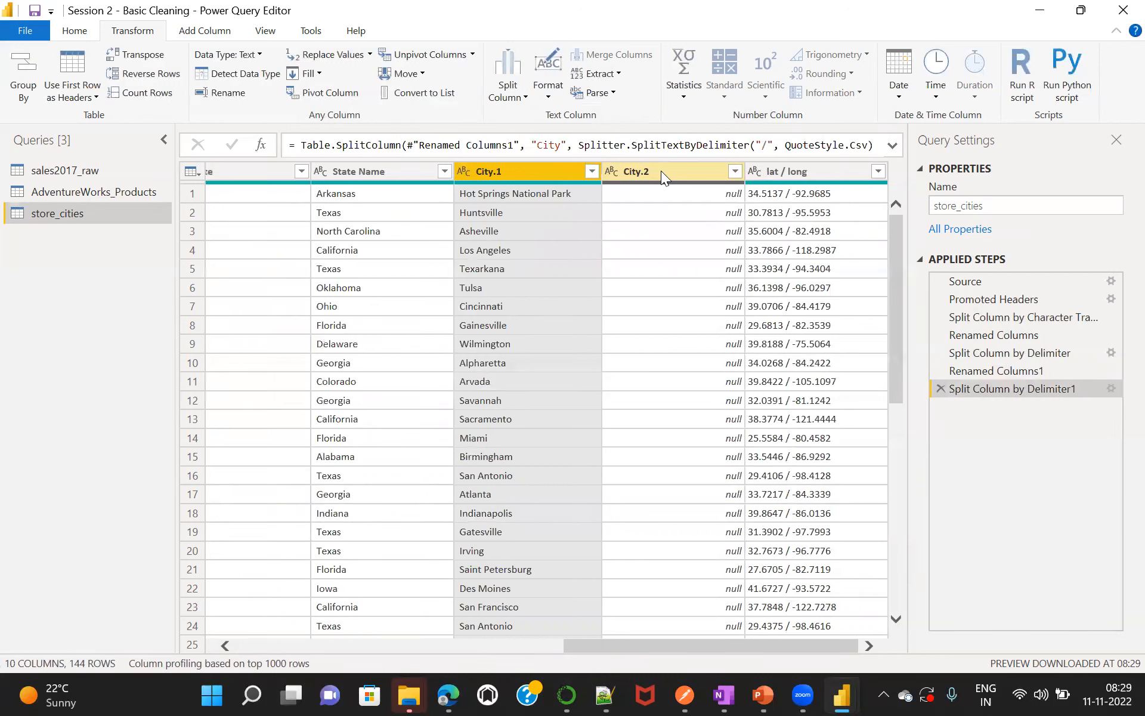
{"action": "double_click", "coordinate": [516, 168]}
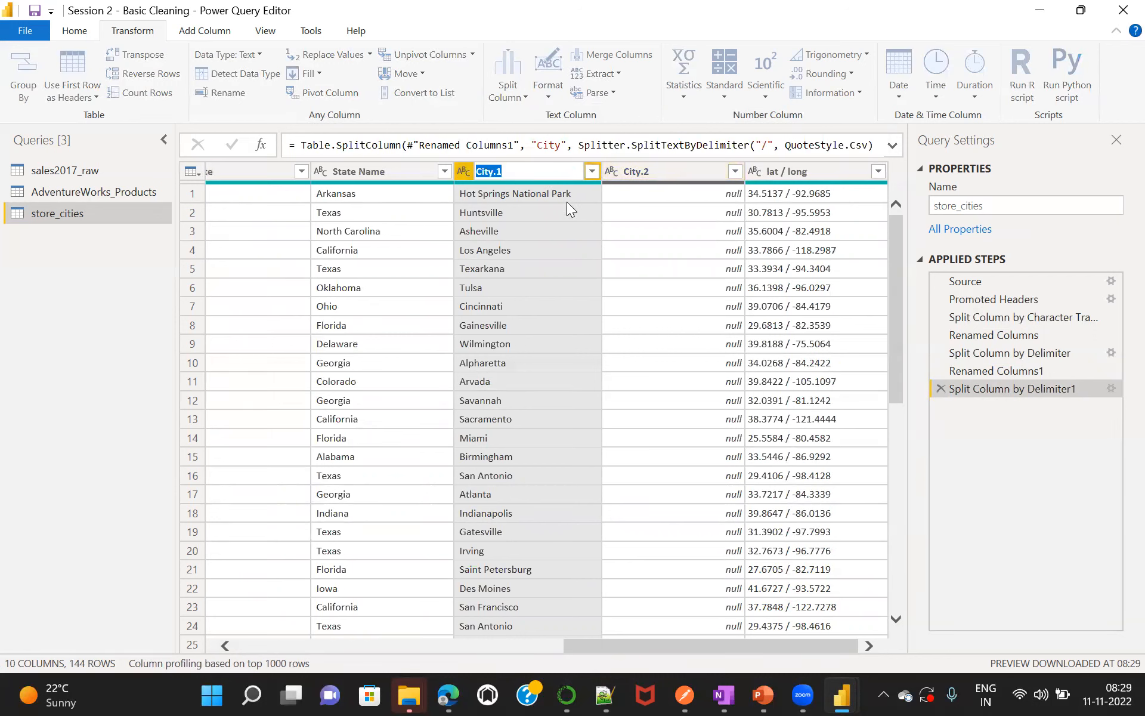
{"action": "key", "text": "Return"}
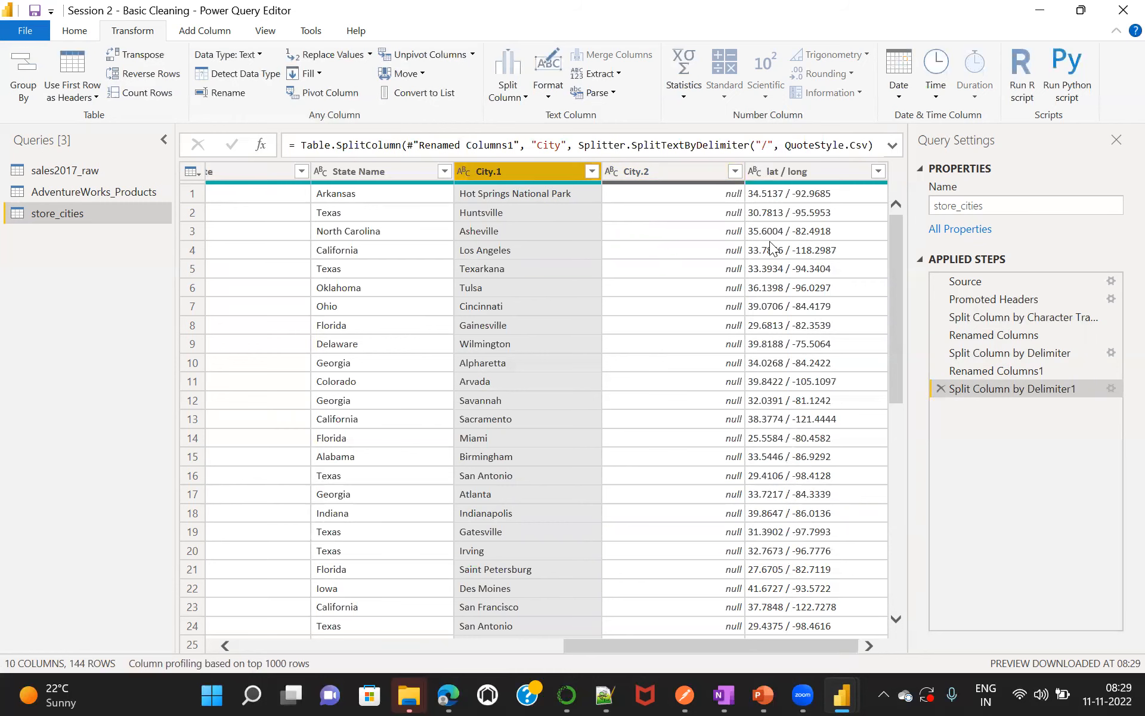
{"action": "left_click", "coordinate": [941, 390]}
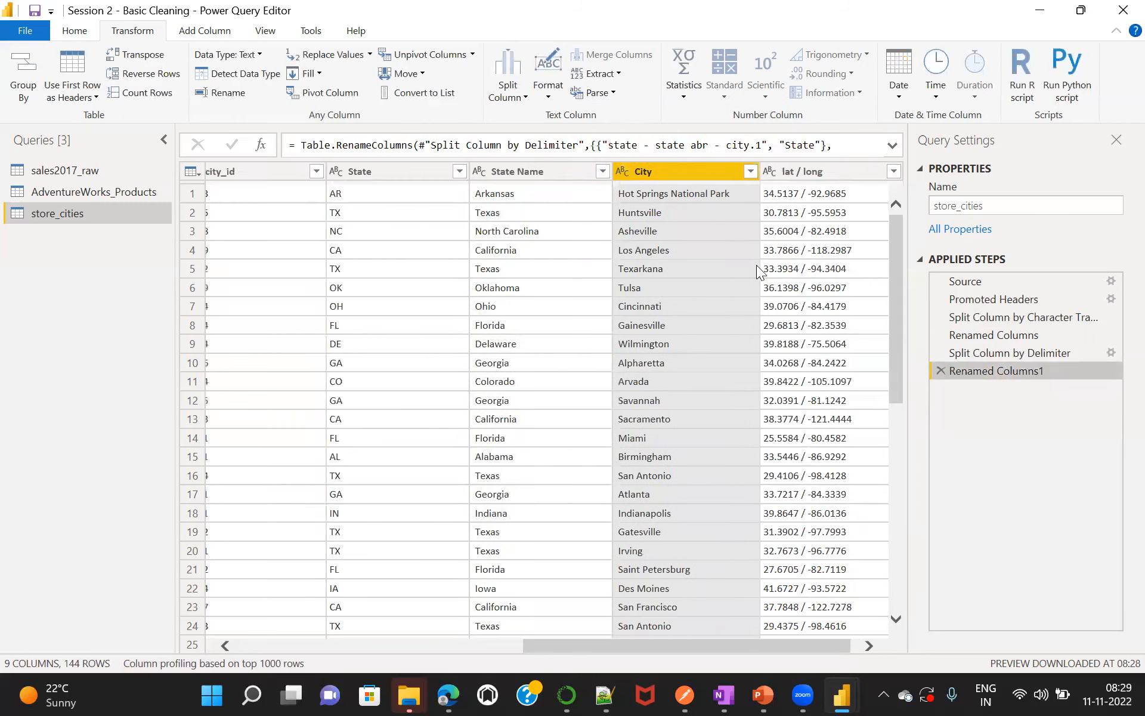
Try splitting the lat / long column at each occurrence of the custom delimiter ./ and delete that applied step.
{"action": "left_click", "coordinate": [839, 175]}
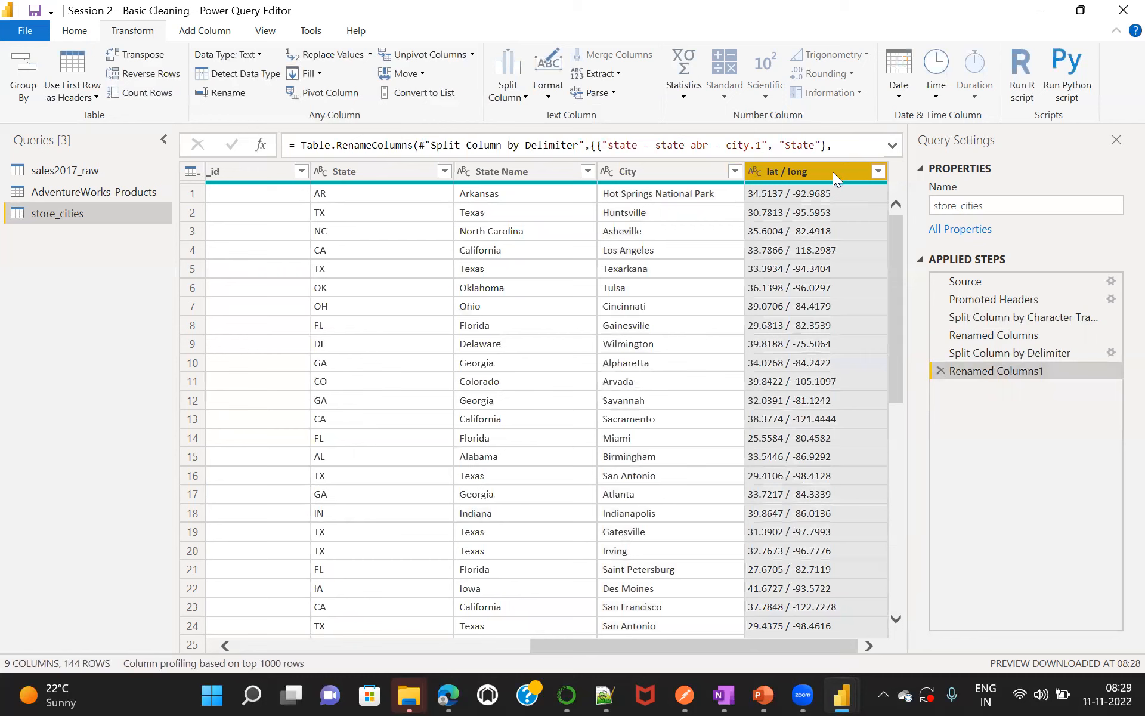
{"action": "left_click", "coordinate": [516, 100]}
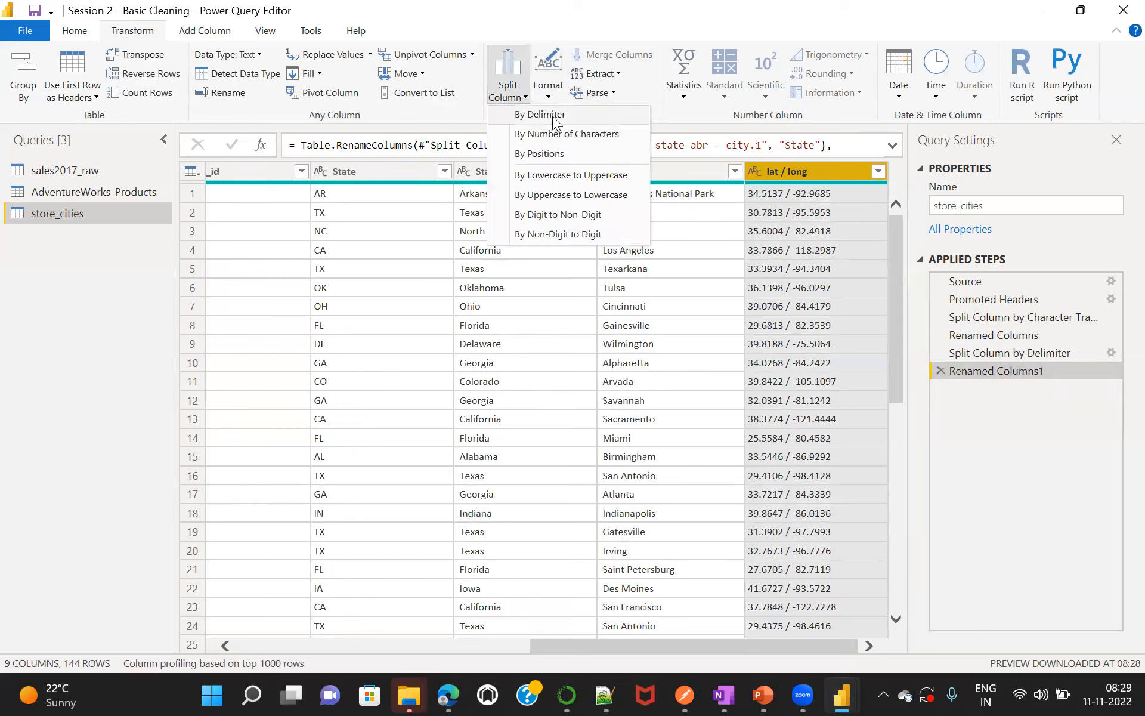
{"action": "left_click", "coordinate": [554, 117]}
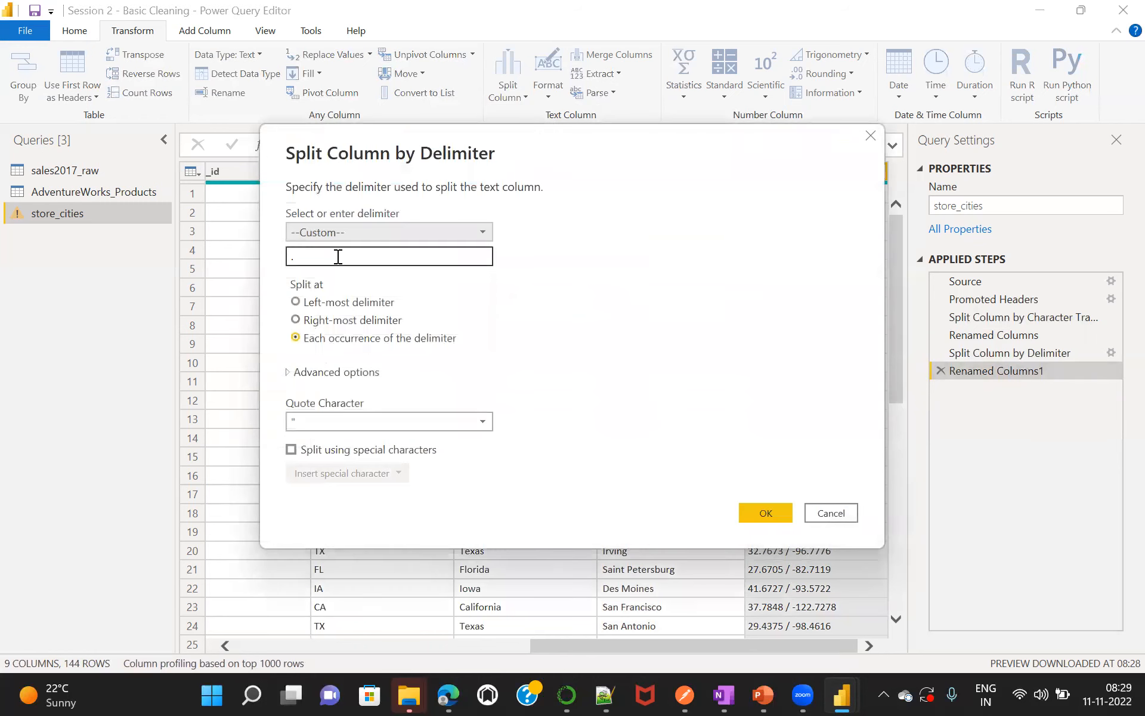
{"action": "type", "text": "/"}
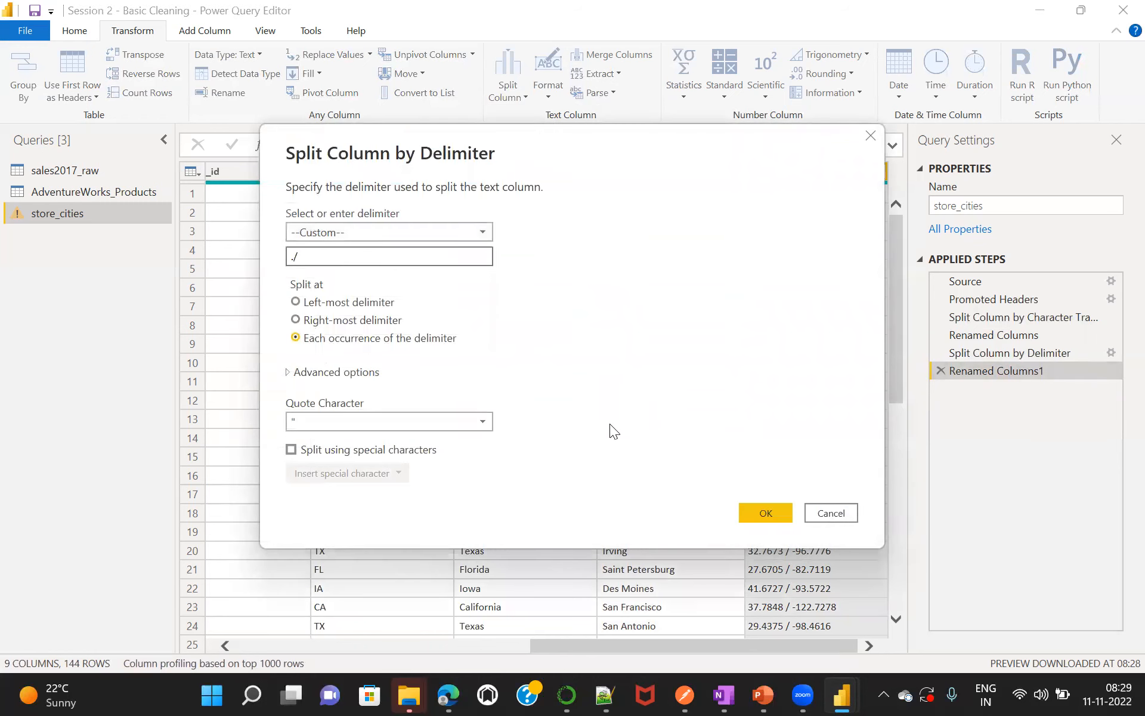
{"action": "left_click", "coordinate": [765, 513]}
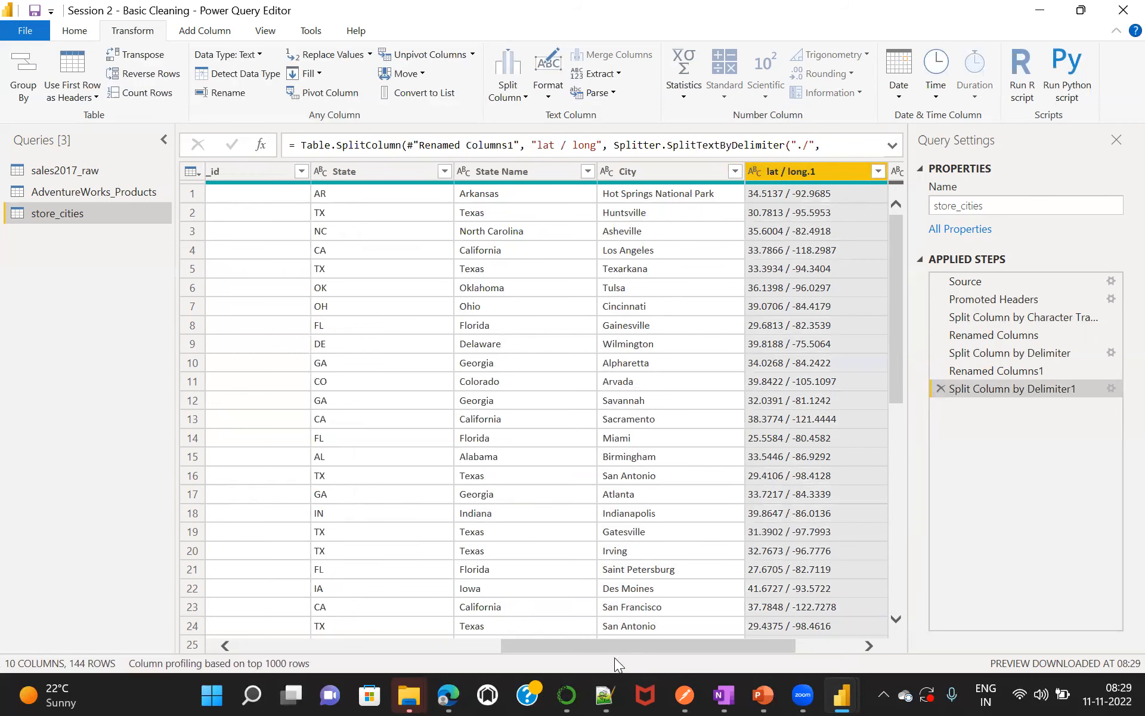
{"action": "left_click_drag", "start_coordinate": [620, 645], "coordinate": [715, 651]}
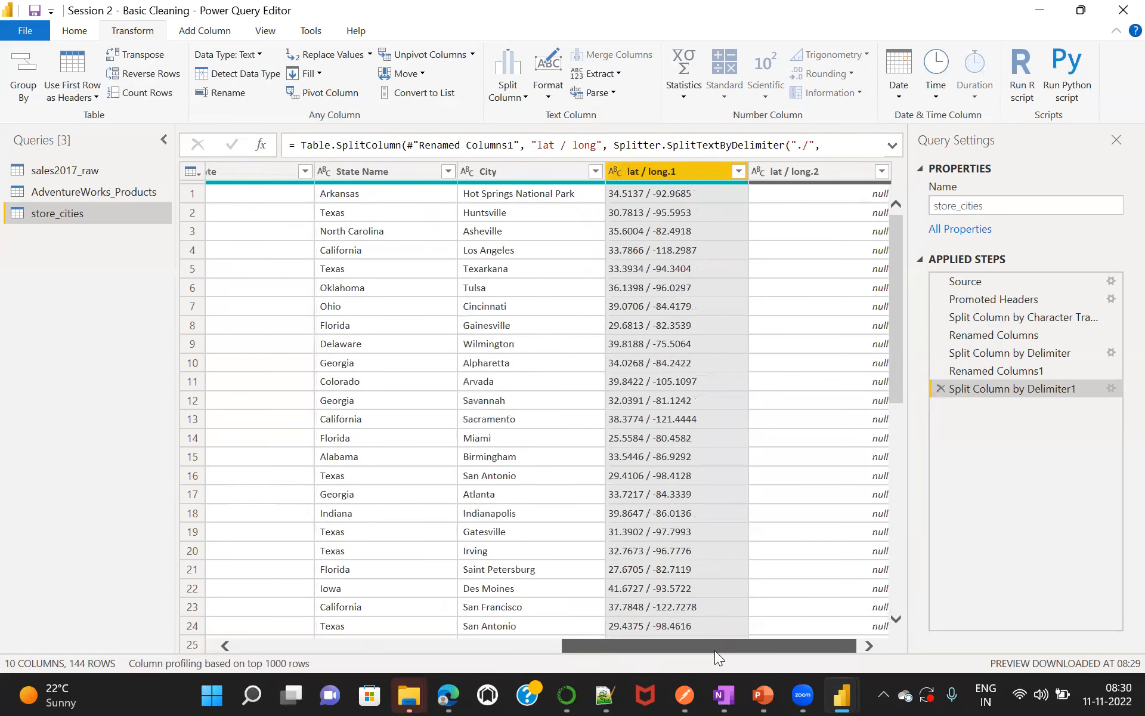
{"action": "left_click_drag", "start_coordinate": [692, 649], "coordinate": [672, 647]}
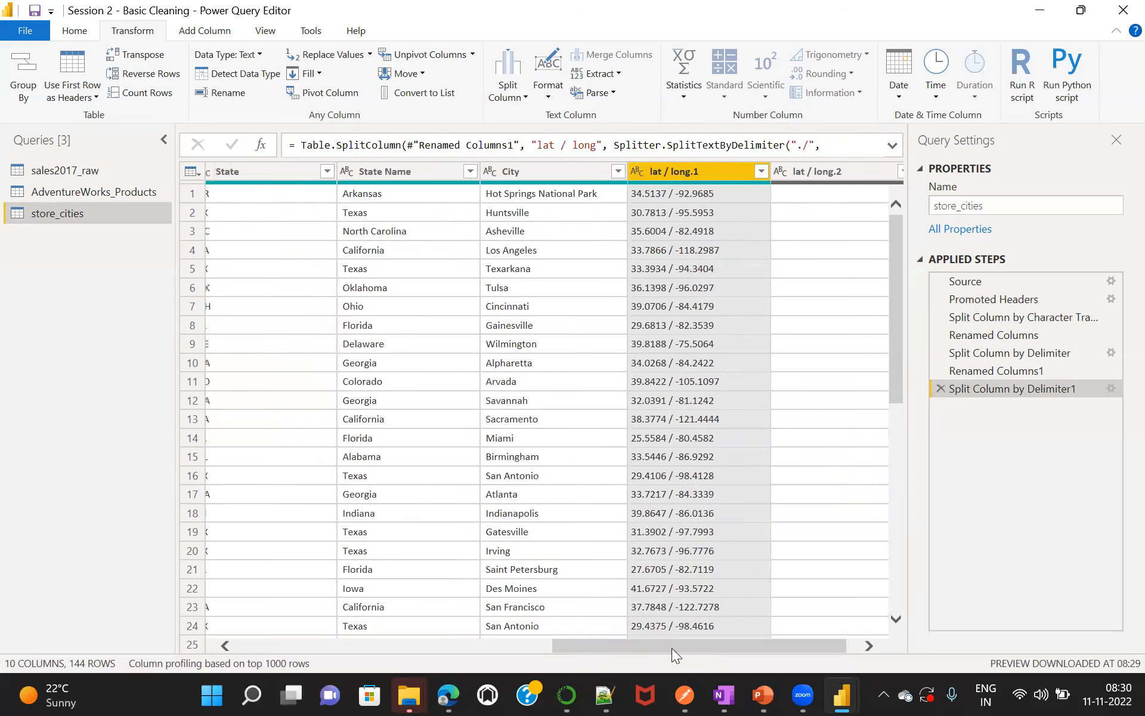
{"action": "left_click", "coordinate": [941, 388]}
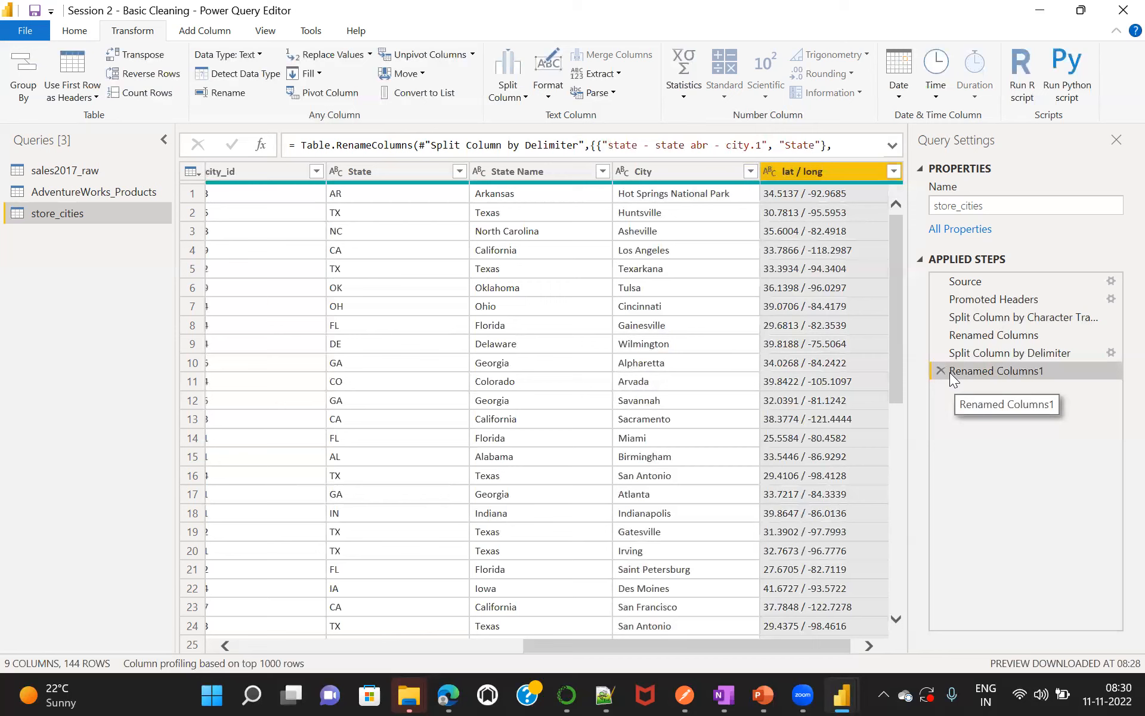
Split the lat / long column at each occurrence of the custom delimiter /.
{"action": "left_click", "coordinate": [830, 170]}
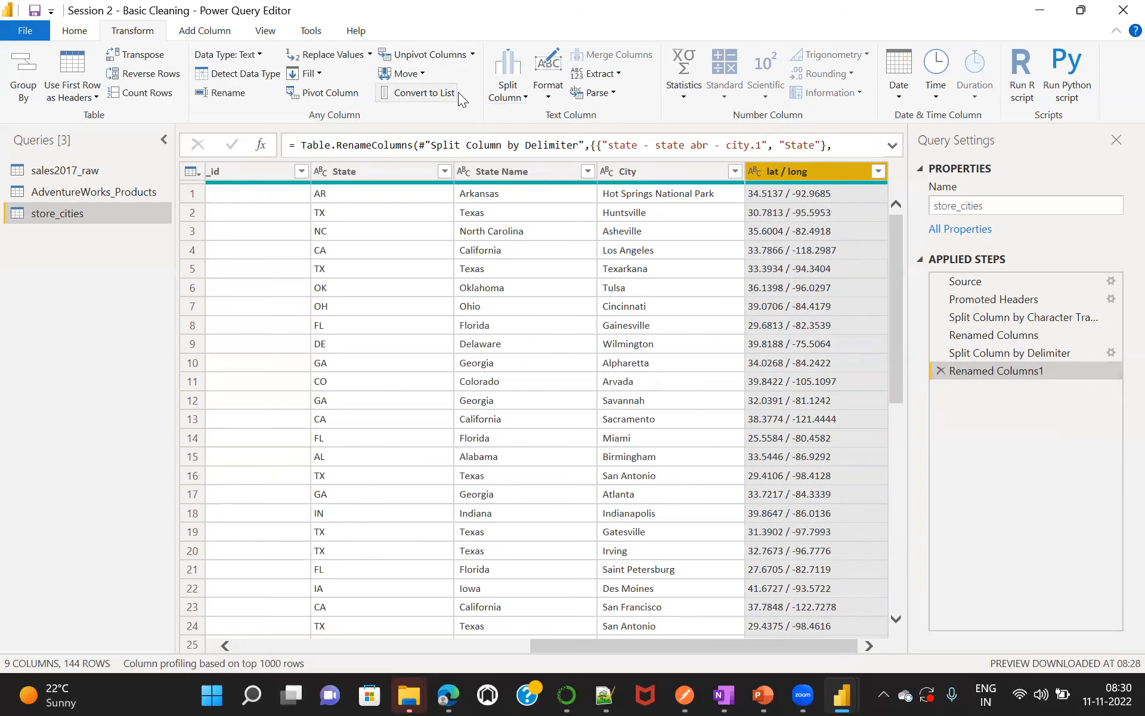
{"action": "left_click", "coordinate": [523, 101]}
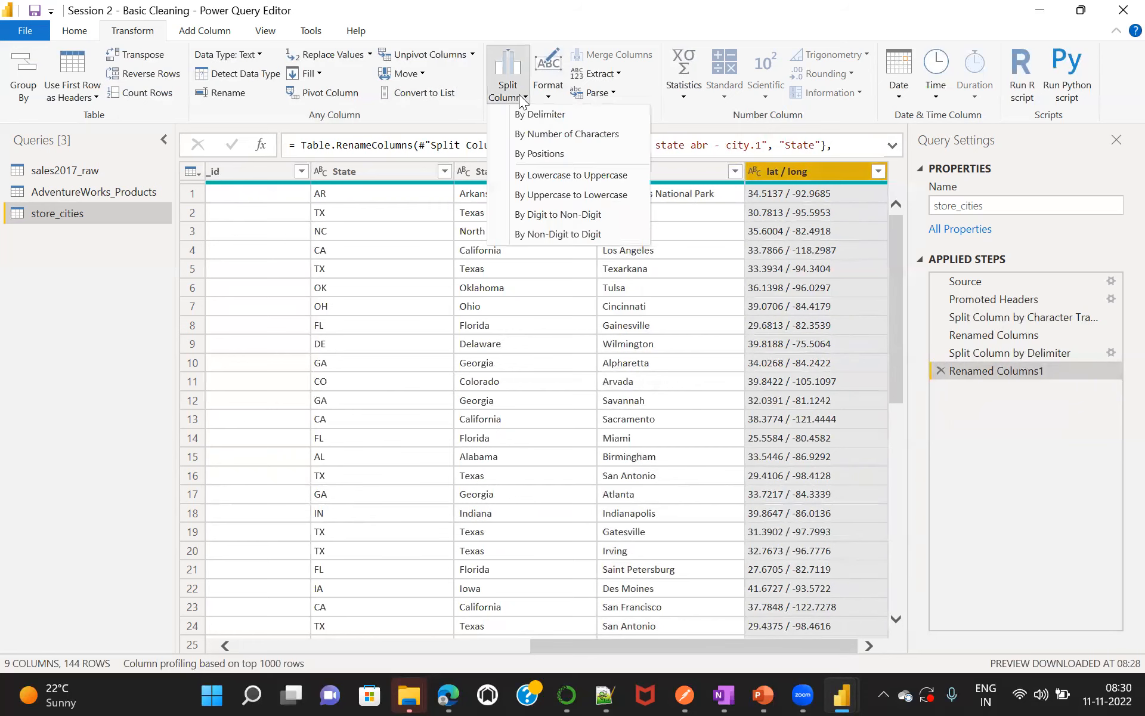
{"action": "left_click", "coordinate": [536, 119]}
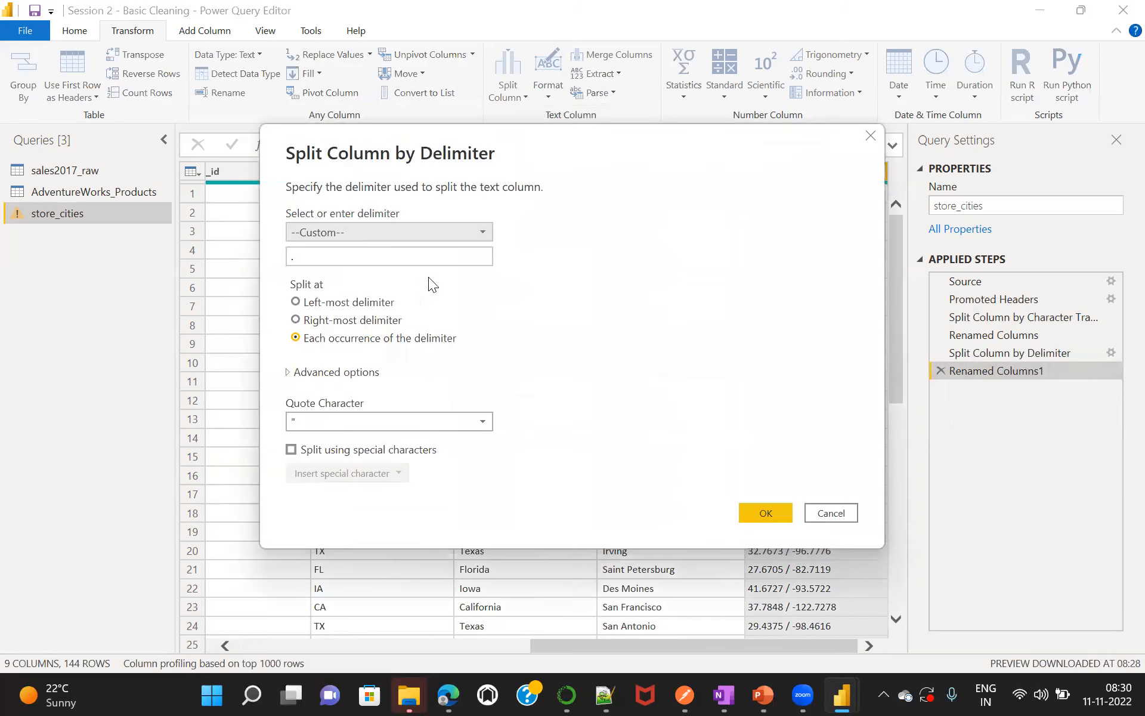
{"action": "left_click", "coordinate": [301, 257]}
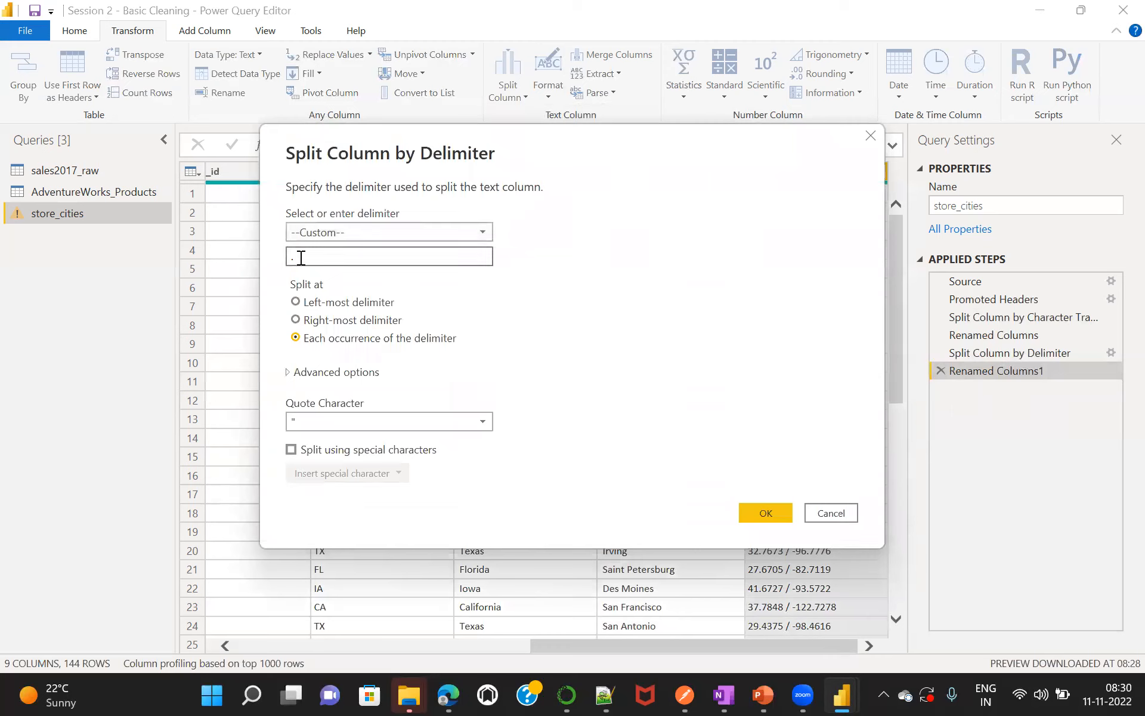
{"action": "key", "text": "BackSpace"}
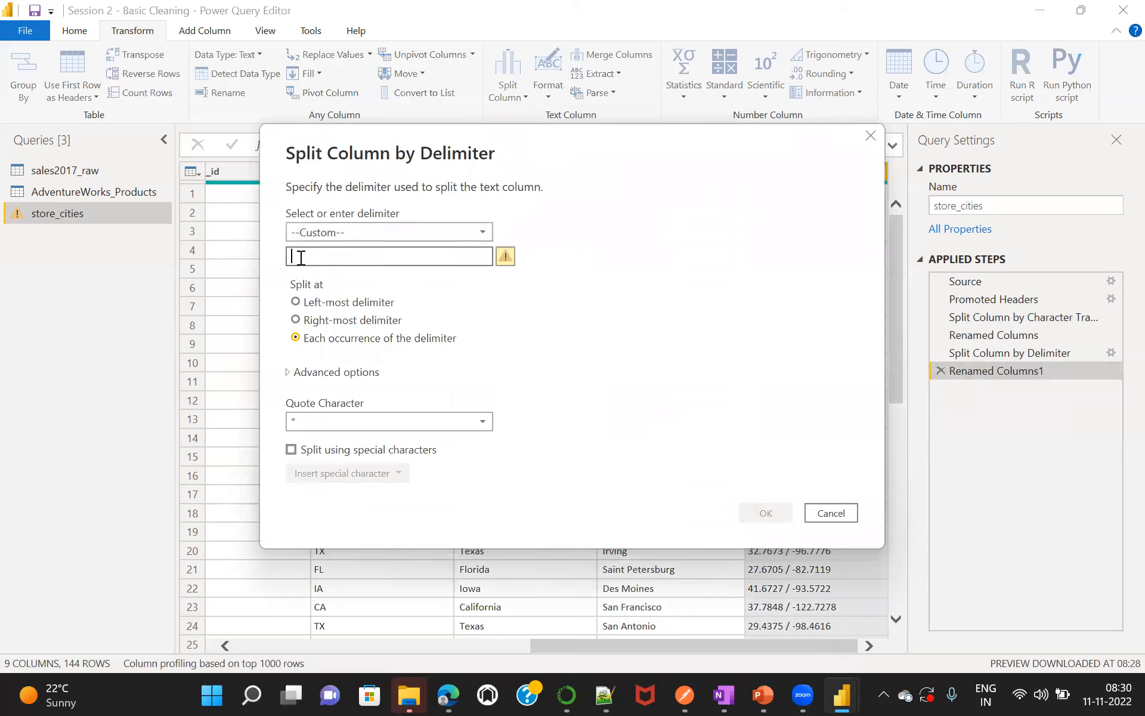
{"action": "type", "text": "/"}
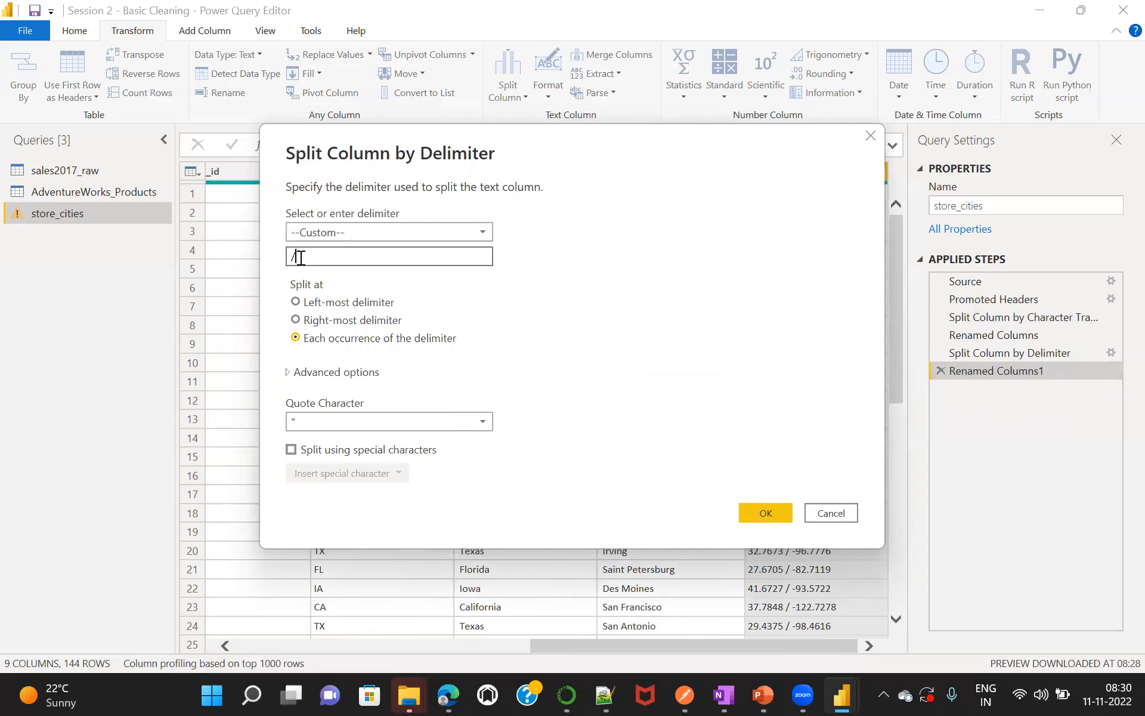
{"action": "left_click", "coordinate": [766, 513]}
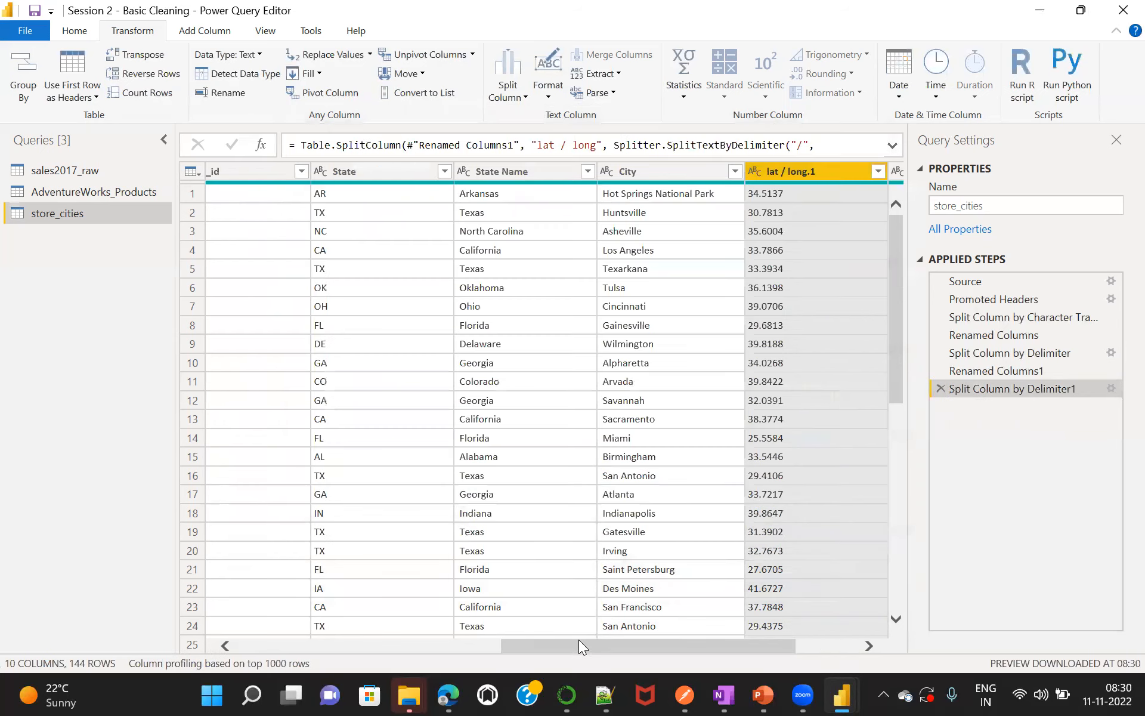
Rename the split column lat / long.1 to Latitute and lat / long.2 to Longitude.
{"action": "left_click_drag", "start_coordinate": [576, 649], "coordinate": [734, 623]}
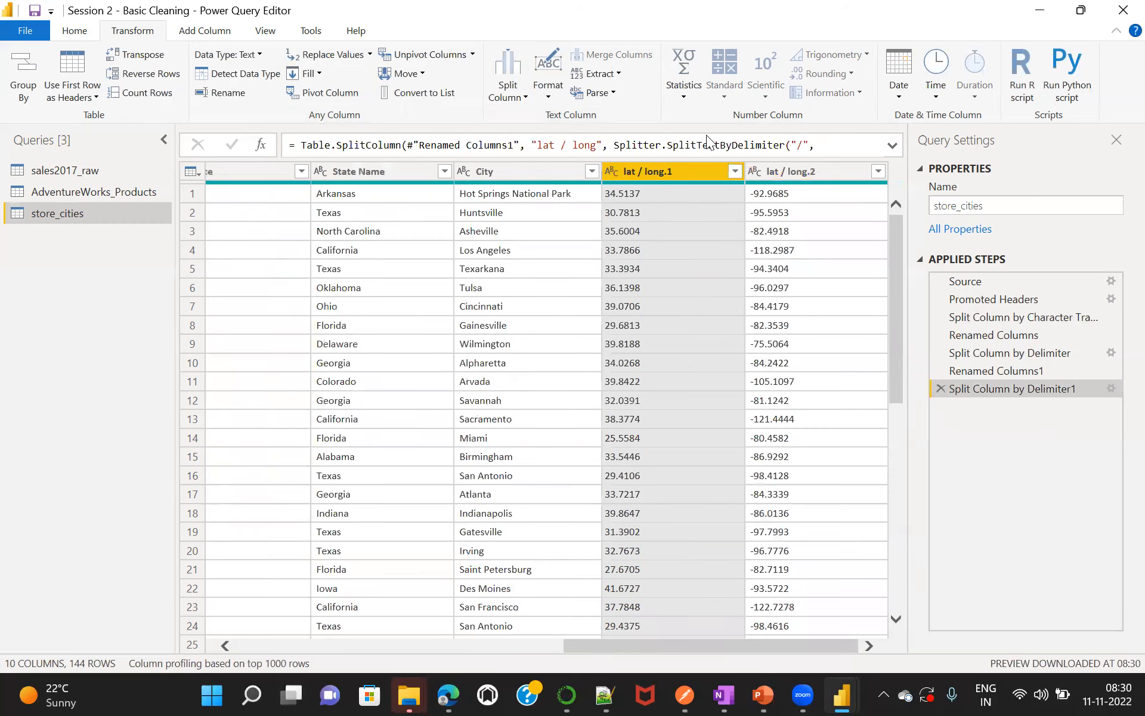
{"action": "double_click", "coordinate": [673, 177]}
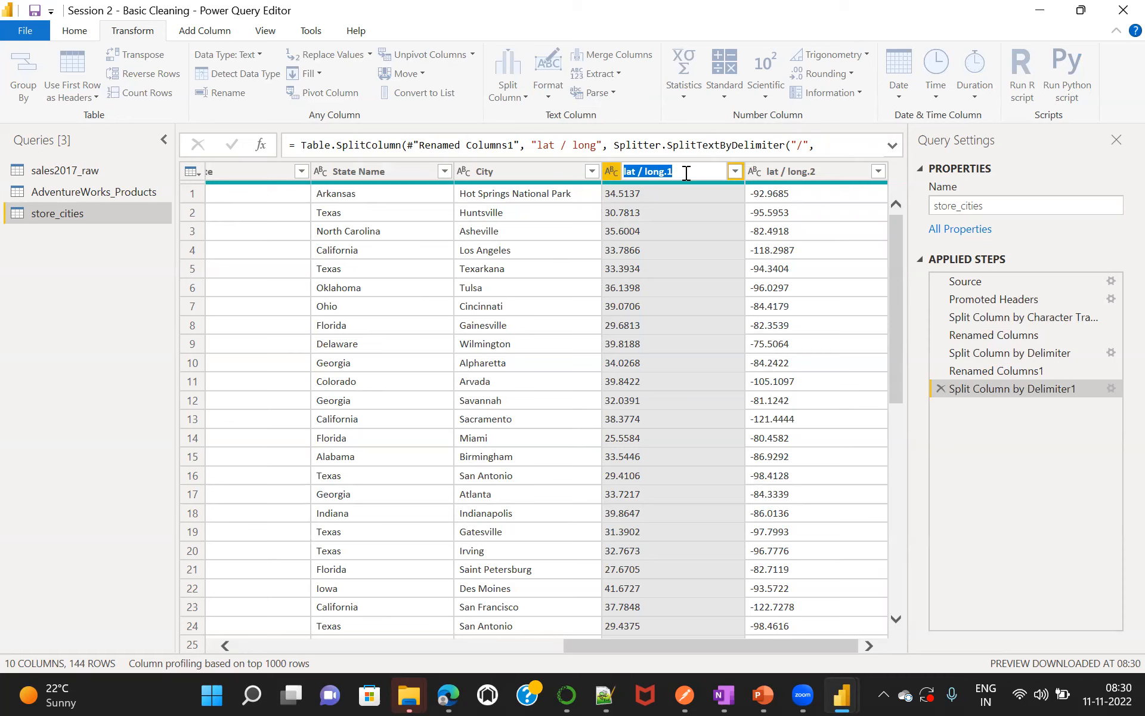
{"action": "type", "text": "Latitute"}
{"action": "double_click", "coordinate": [810, 173]}
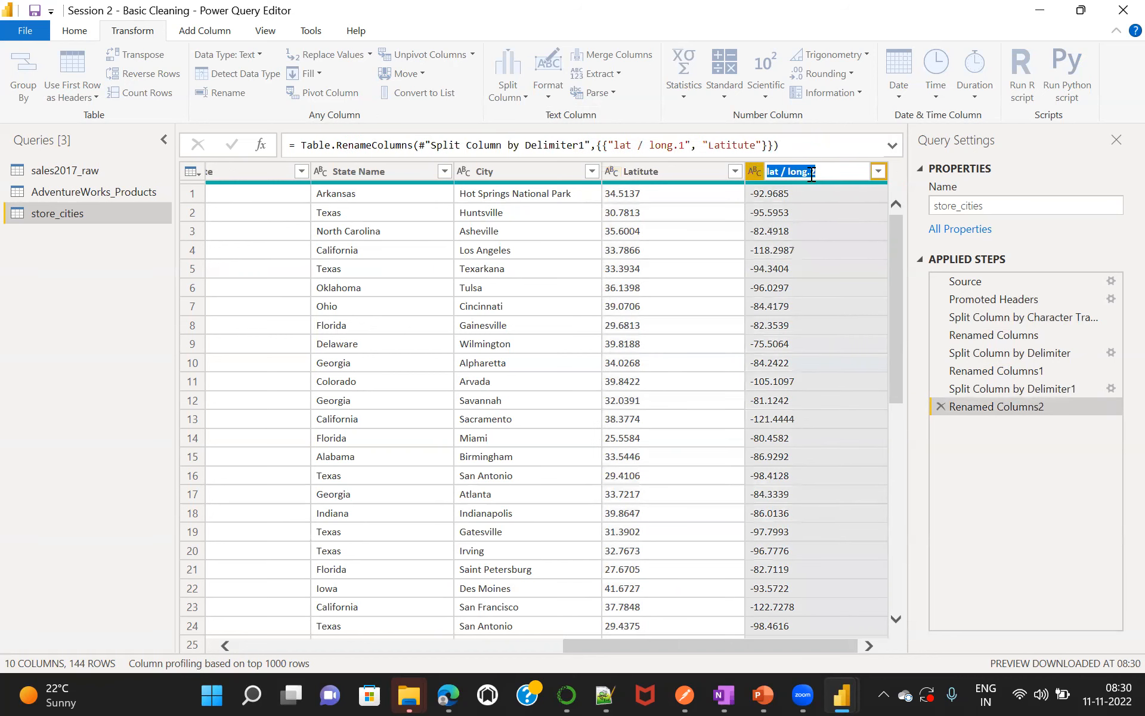
{"action": "type", "text": "Longitude"}
{"action": "left_click_drag", "start_coordinate": [605, 645], "coordinate": [683, 619]}
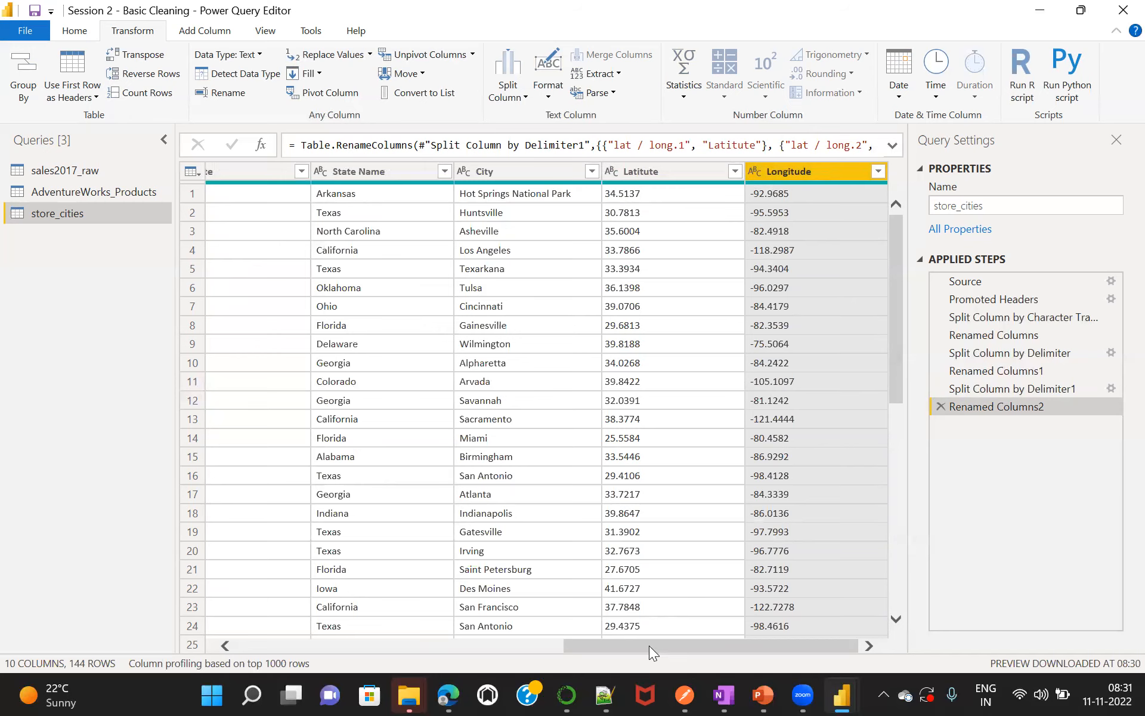
{"action": "left_click_drag", "start_coordinate": [646, 647], "coordinate": [283, 644]}
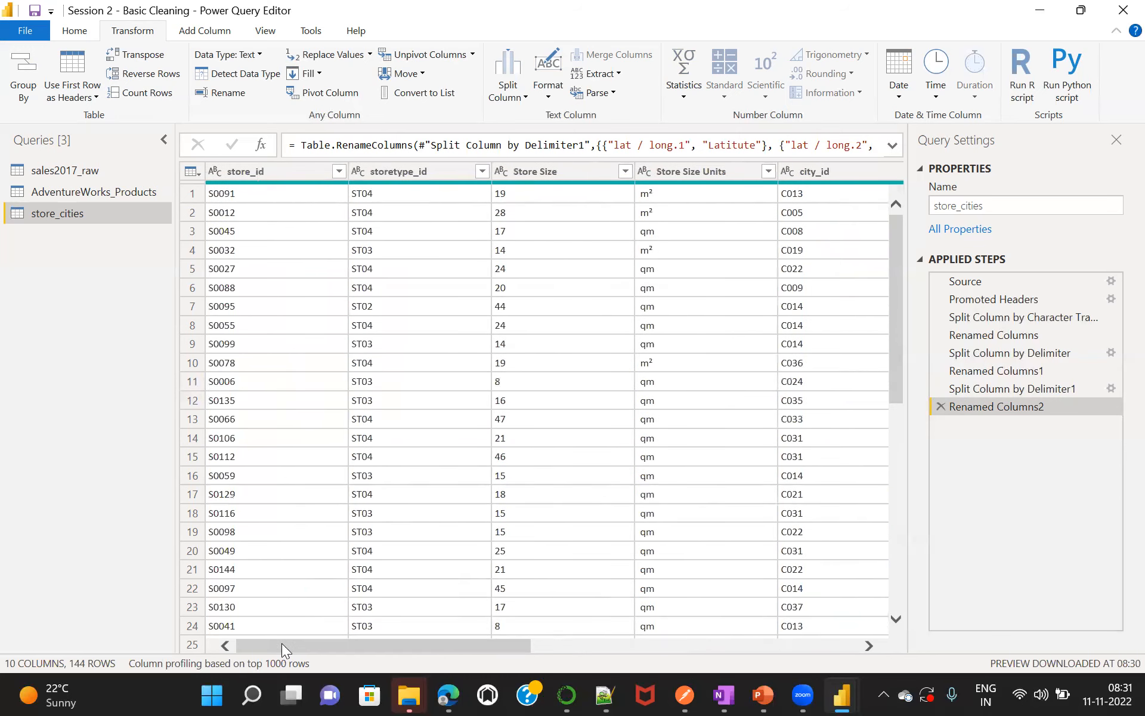
Delete the AdventureWorks_Products query from the query list.
{"action": "left_click", "coordinate": [71, 194]}
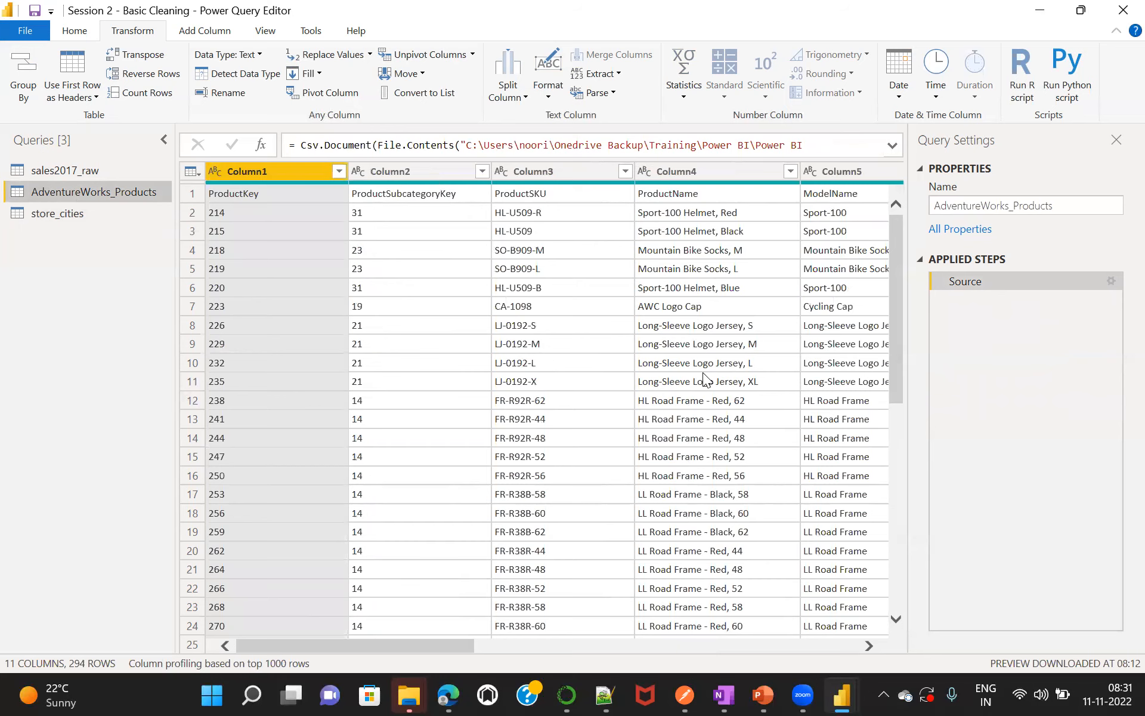
{"action": "left_click_drag", "start_coordinate": [411, 648], "coordinate": [457, 623]}
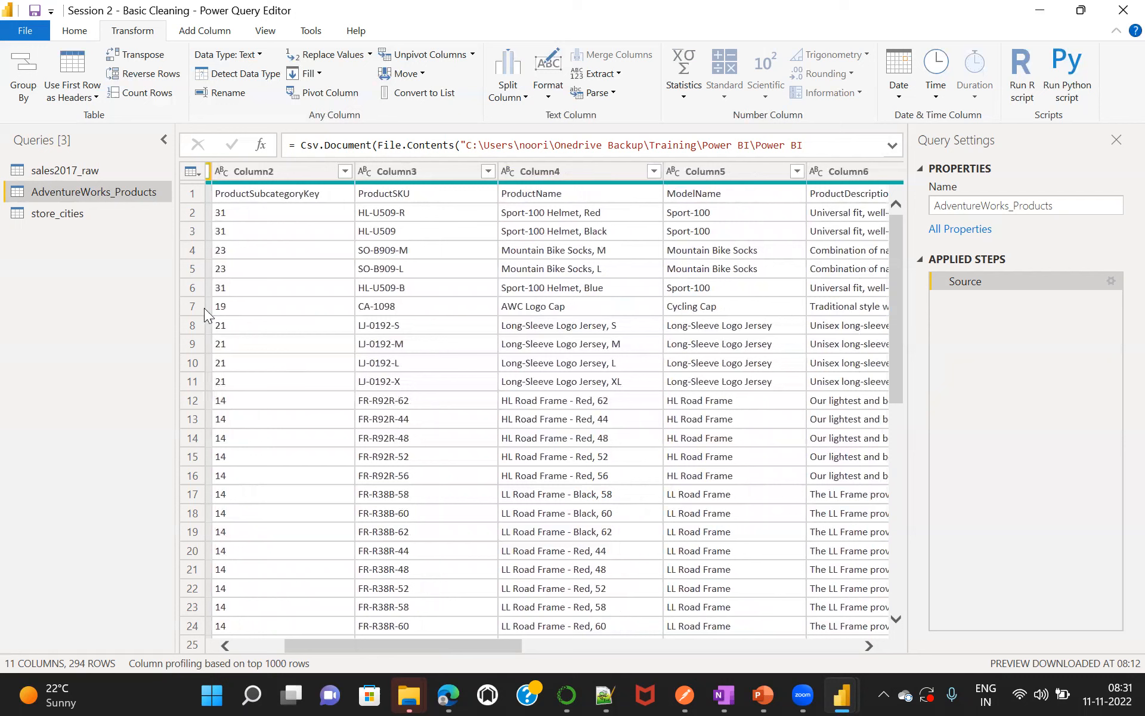
{"action": "right_click", "coordinate": [108, 198]}
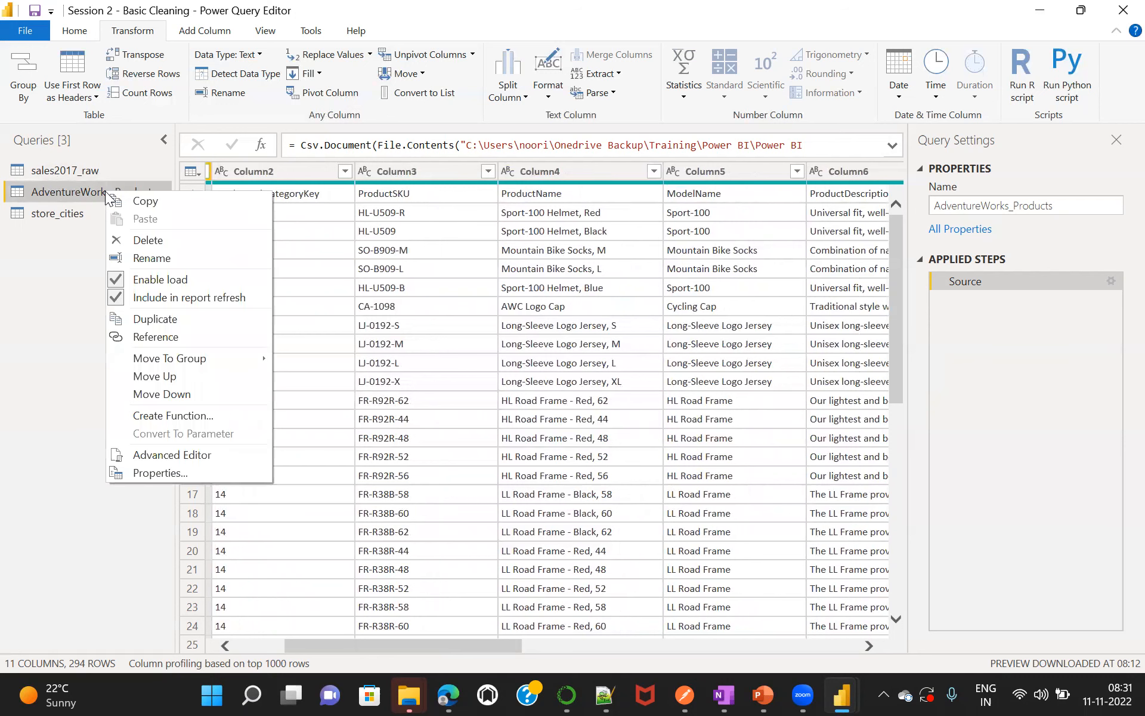
{"action": "left_click", "coordinate": [150, 239]}
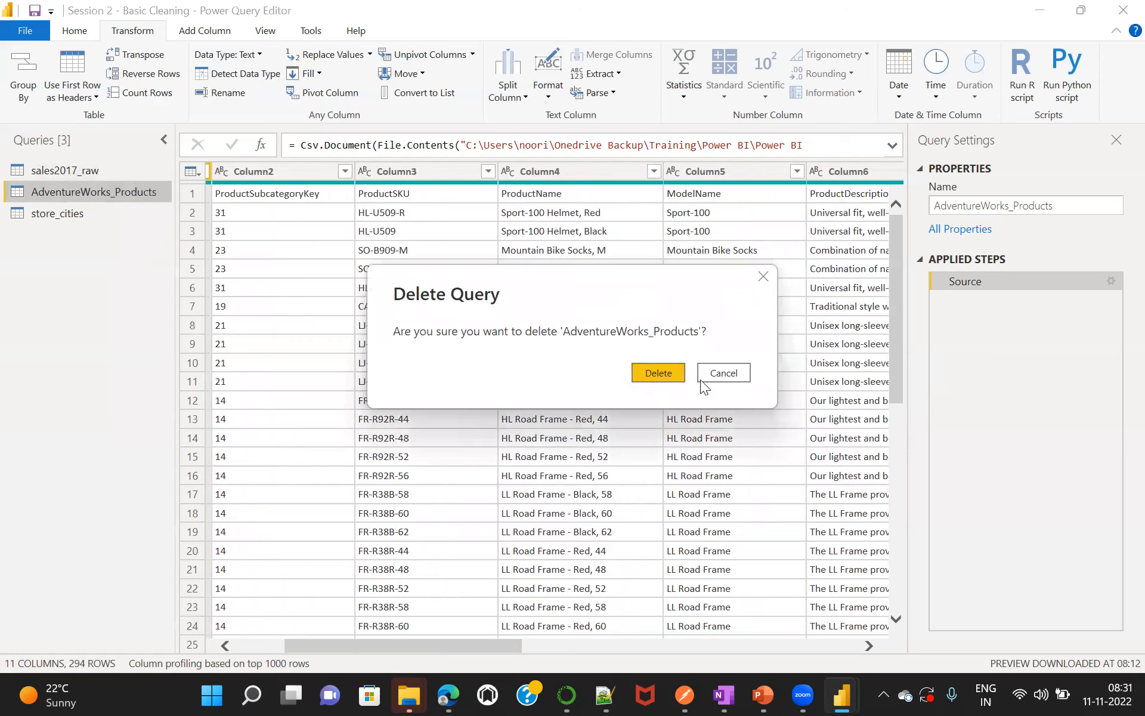
{"action": "left_click", "coordinate": [657, 375]}
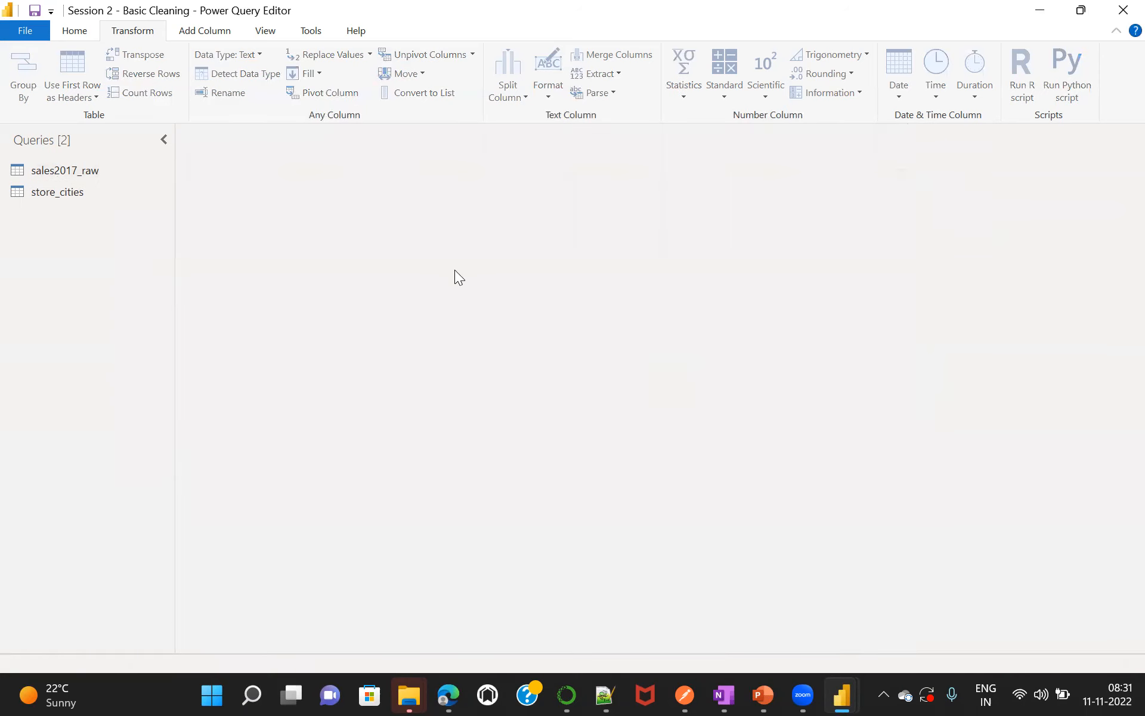
Start adding a new Text/CSV data source.
{"action": "left_click", "coordinate": [74, 32]}
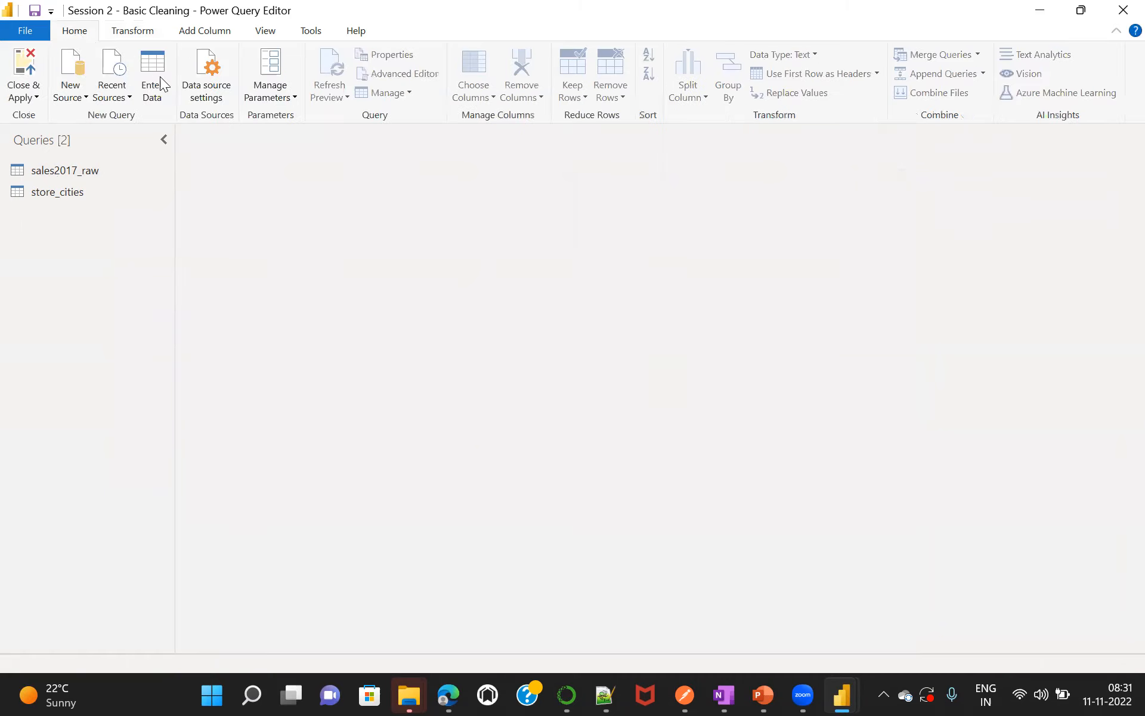
{"action": "left_click", "coordinate": [72, 64]}
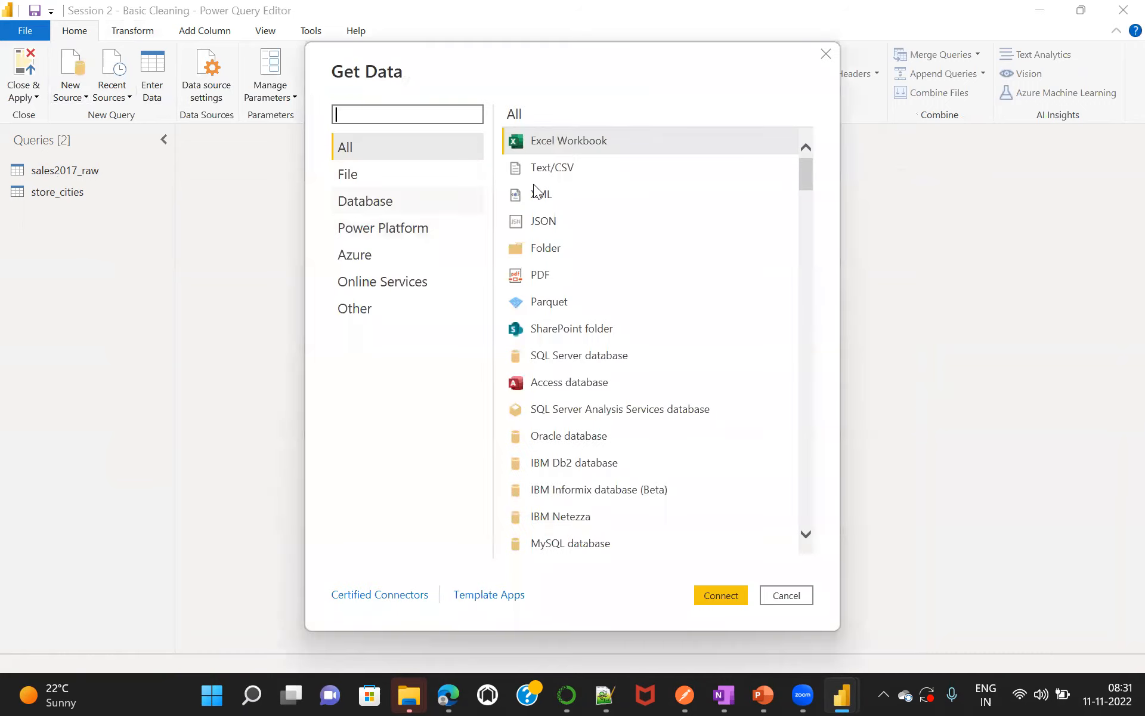
{"action": "double_click", "coordinate": [544, 168]}
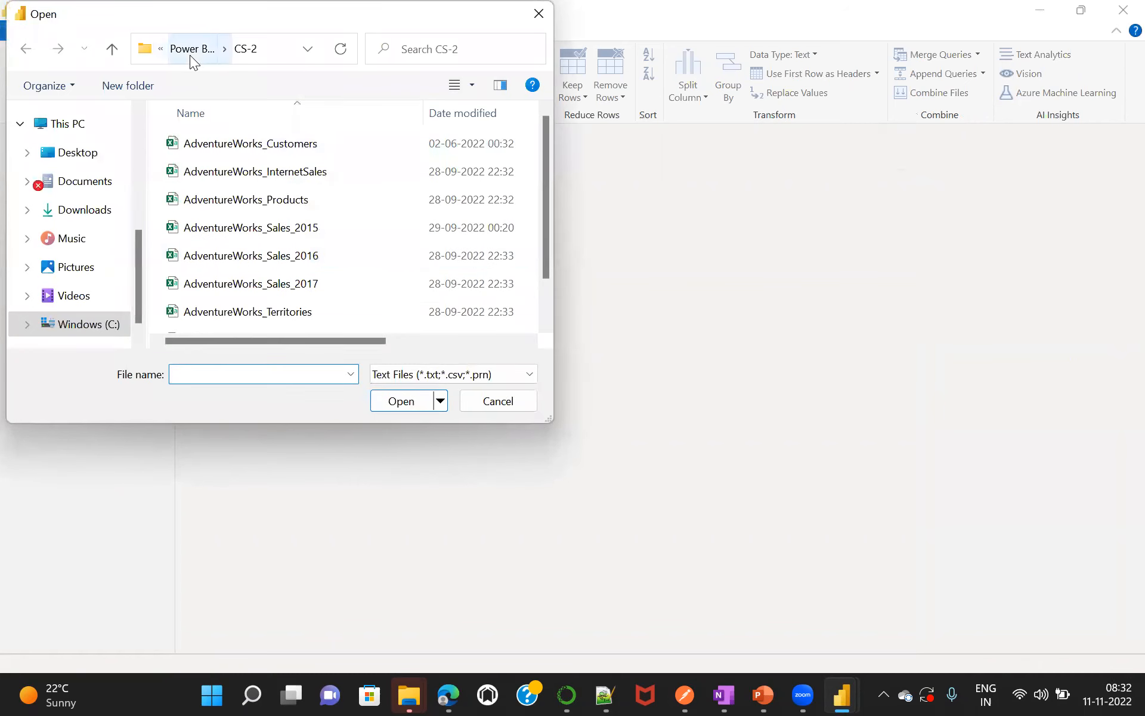
Examine the CS-1 and CS-2 folders for the CSV source file to import.
{"action": "left_click", "coordinate": [196, 50]}
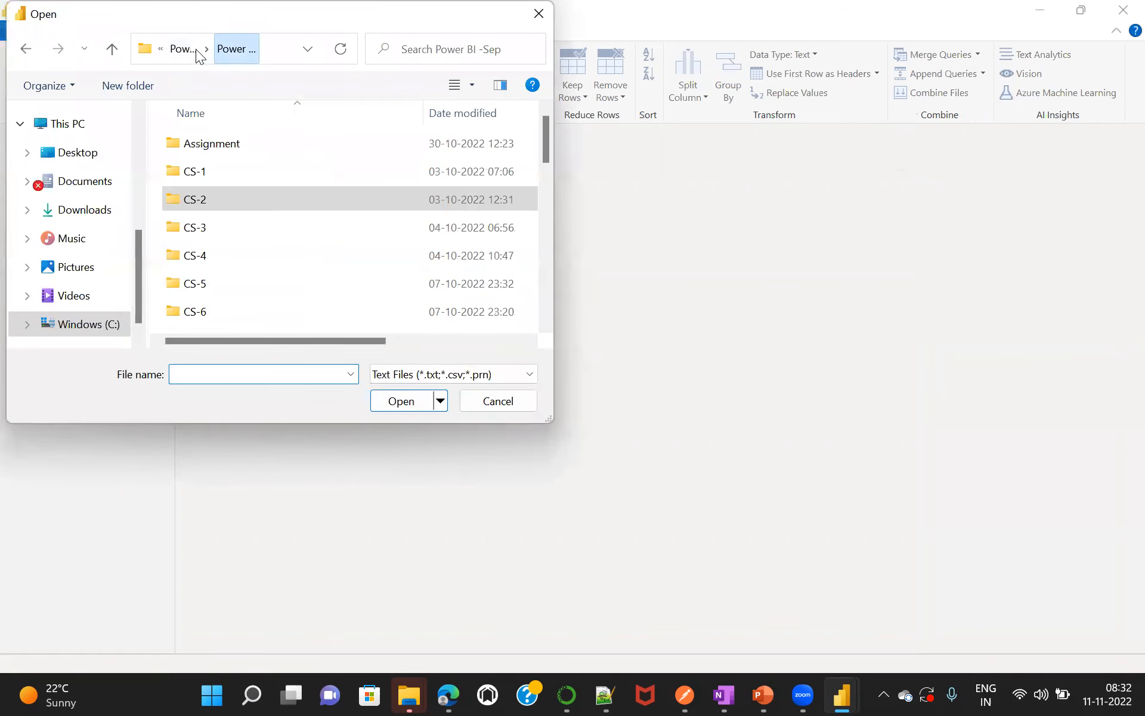
{"action": "double_click", "coordinate": [209, 170]}
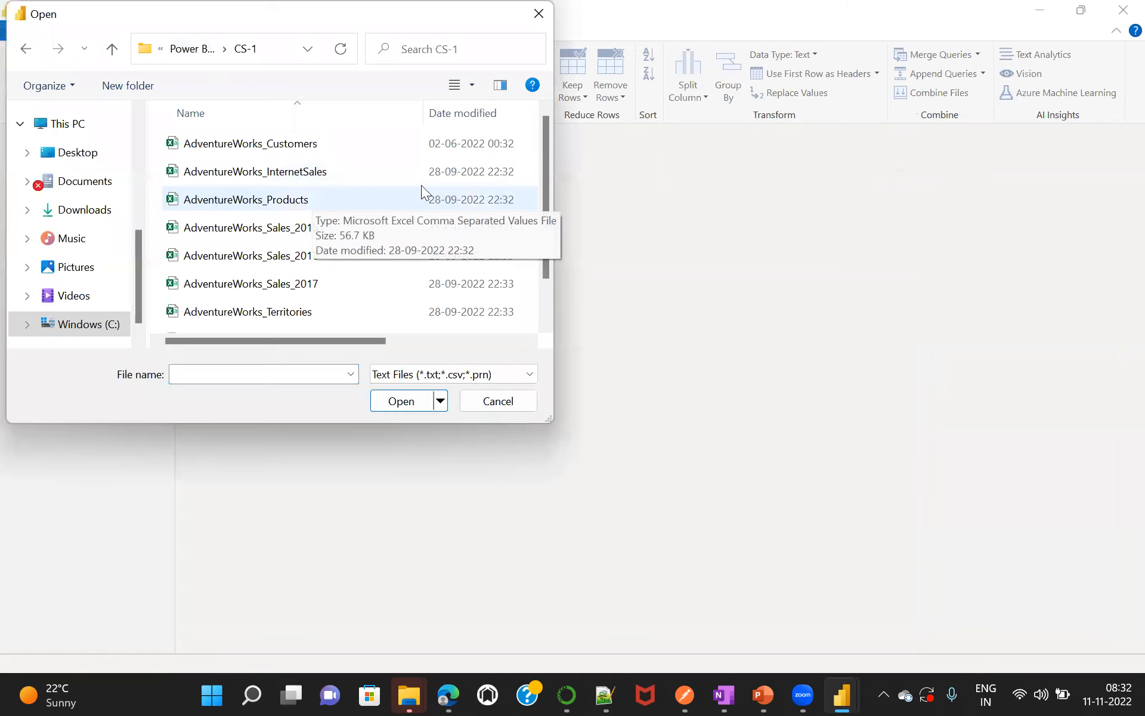
{"action": "mouse_move", "coordinate": [544, 156]}
{"action": "left_mouse_down"}
{"action": "mouse_move", "coordinate": [550, 219]}
{"action": "mouse_move", "coordinate": [546, 136]}
{"action": "left_mouse_up"}
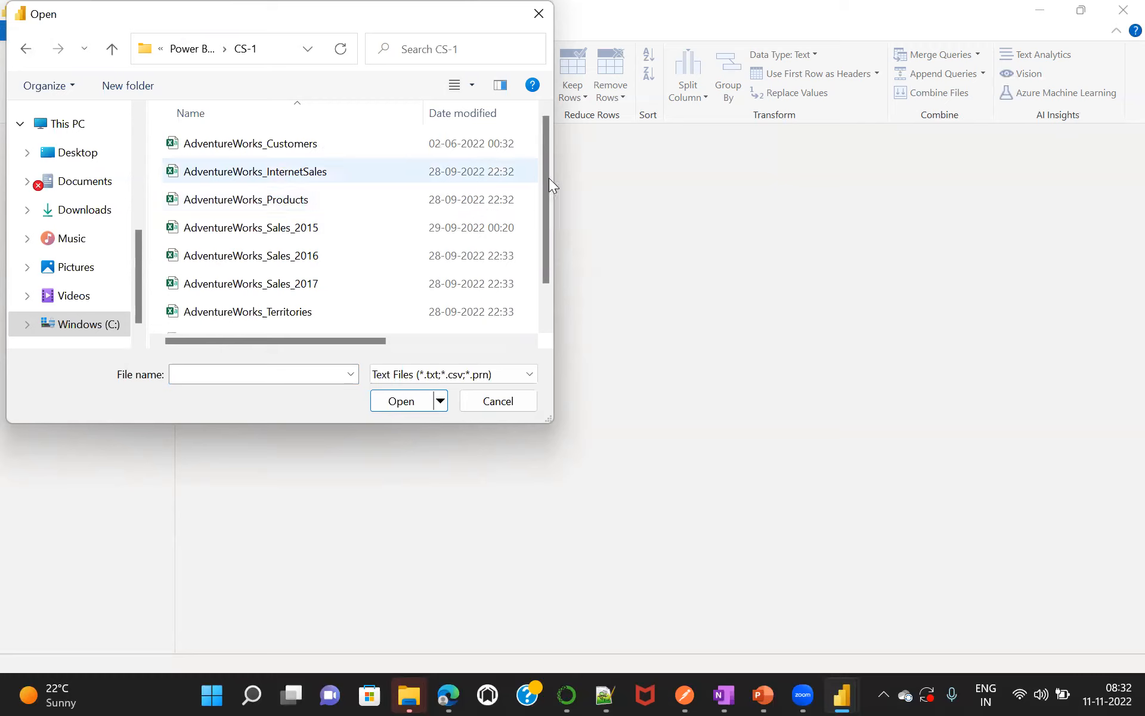
{"action": "left_click_drag", "start_coordinate": [543, 189], "coordinate": [547, 262]}
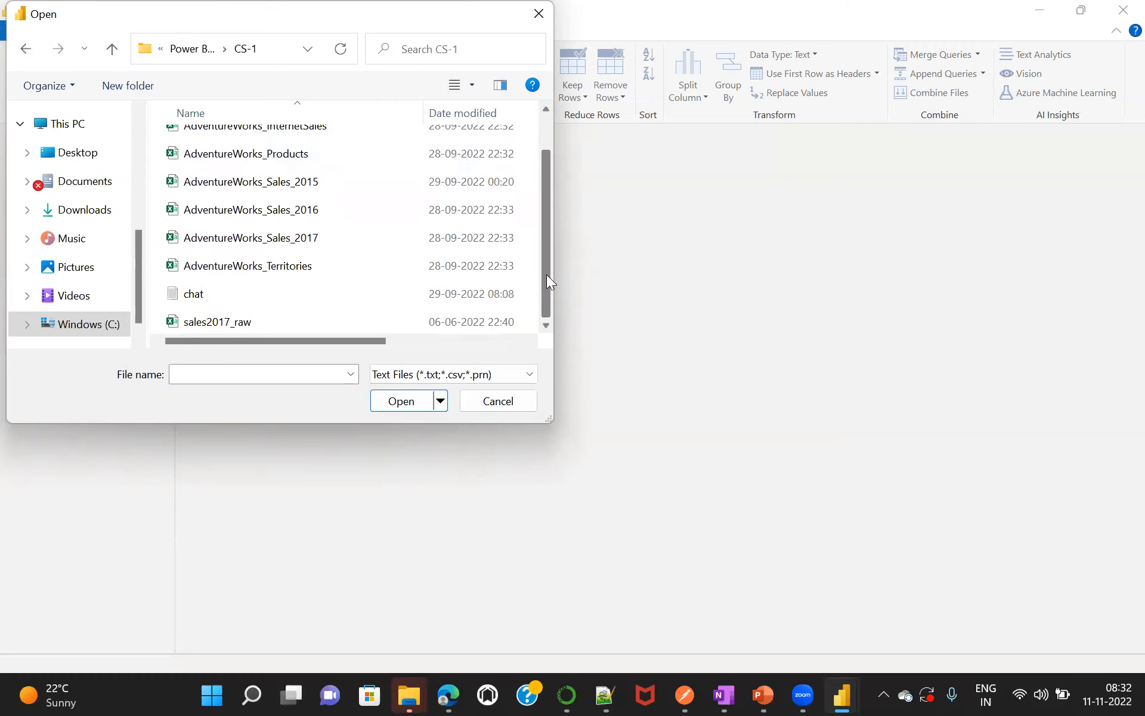
{"action": "left_click_drag", "start_coordinate": [552, 200], "coordinate": [542, 141]}
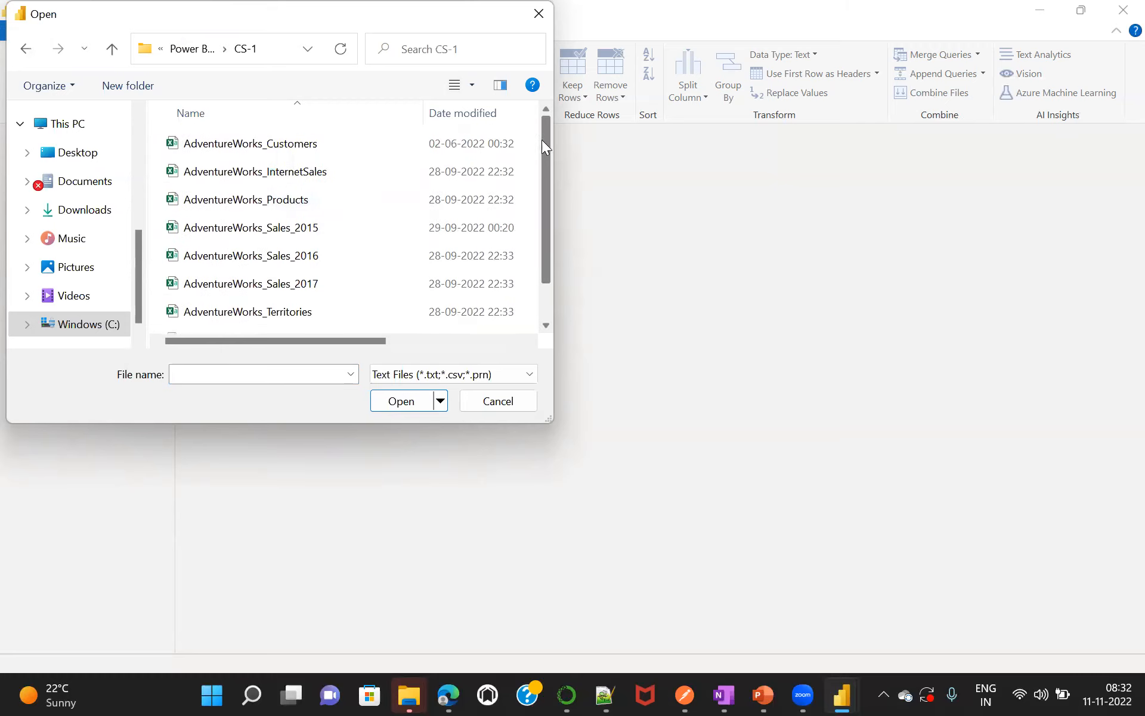
{"action": "left_click", "coordinate": [190, 48]}
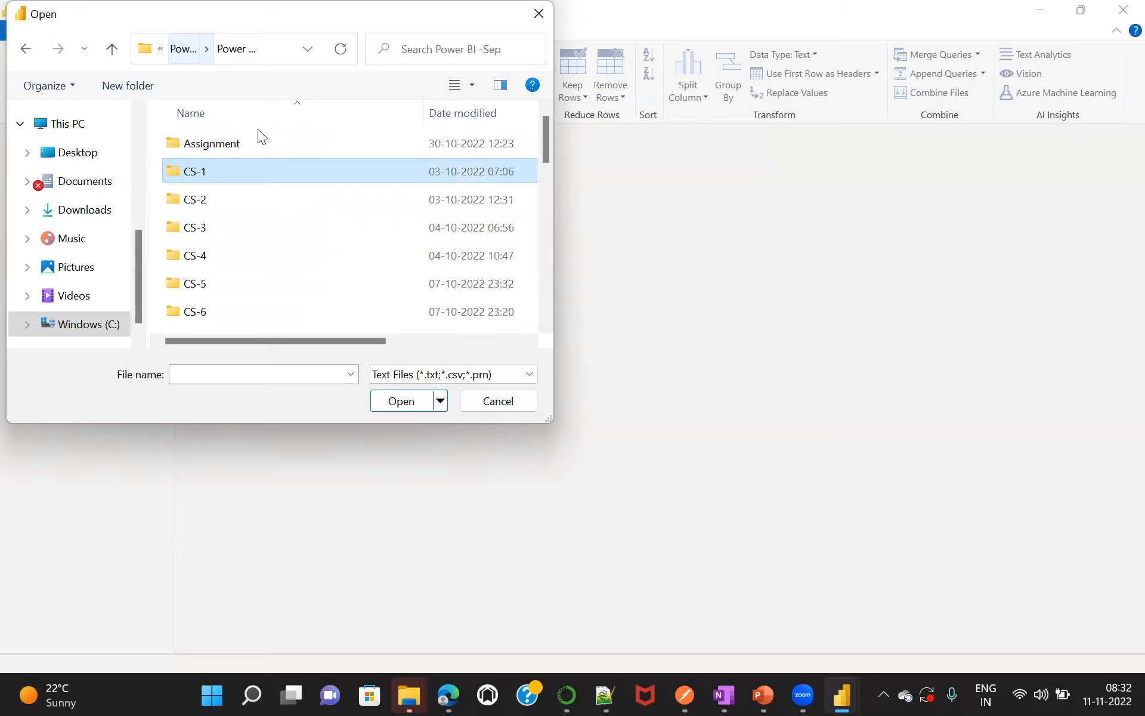
{"action": "double_click", "coordinate": [216, 200]}
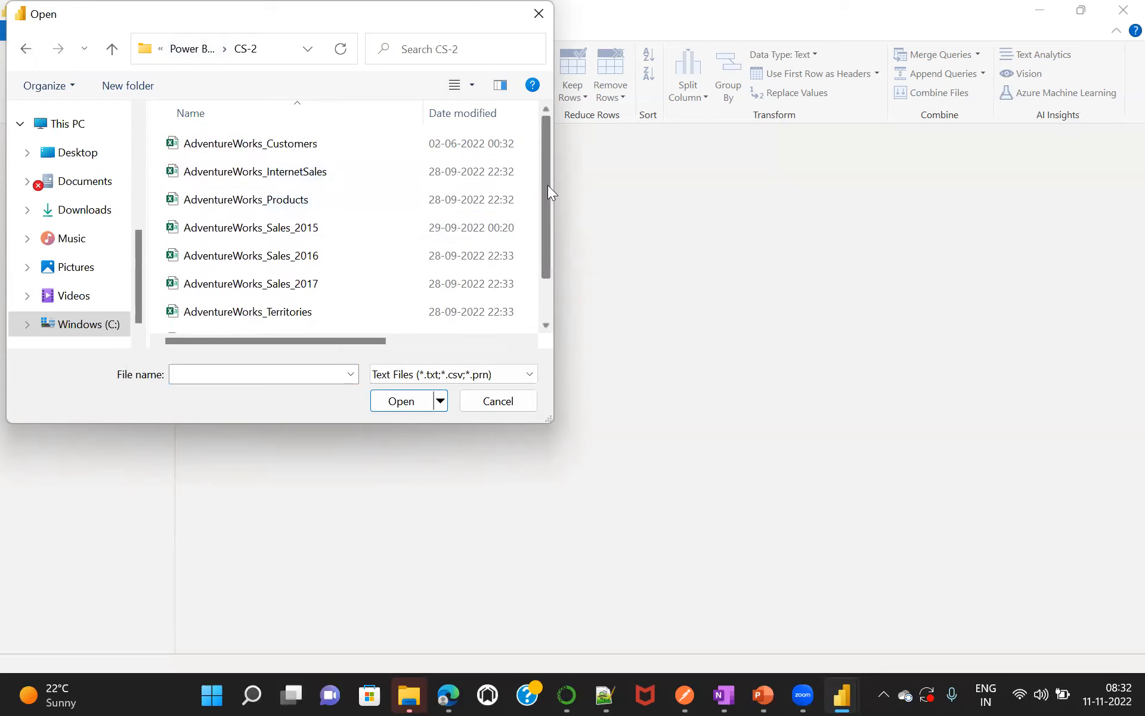
{"action": "scroll", "coordinate": [535, 269], "scroll_direction": "down", "scroll_amount": 1}
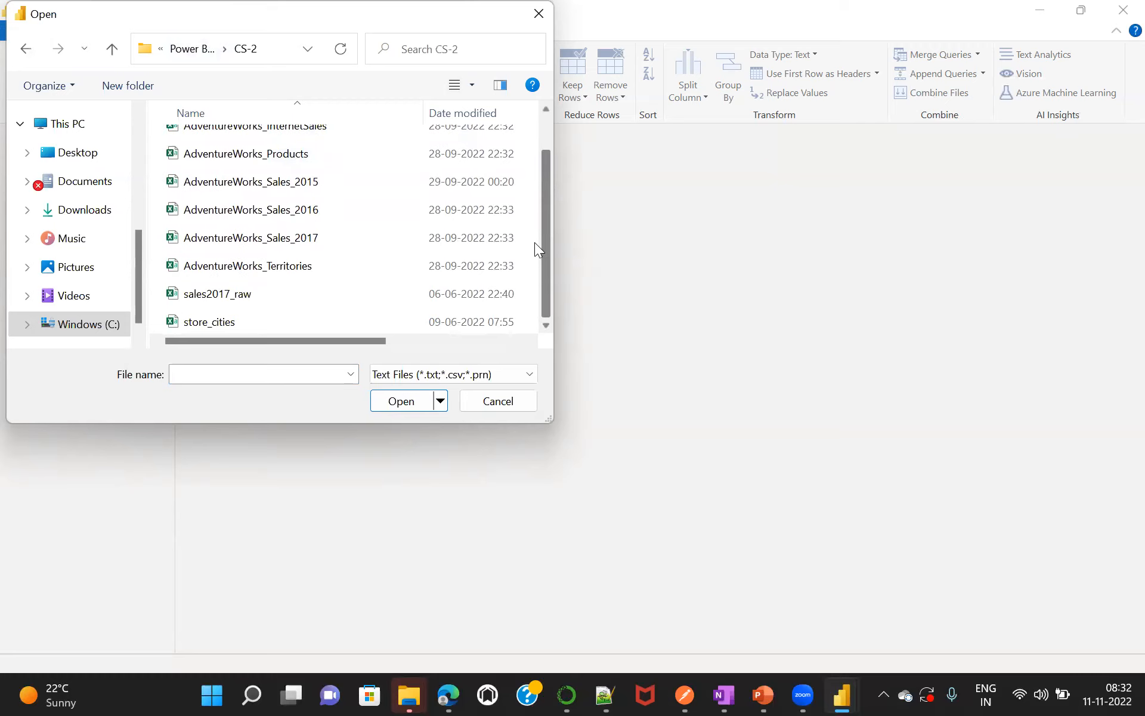
{"action": "scroll", "coordinate": [534, 228], "scroll_direction": "up", "scroll_amount": 2}
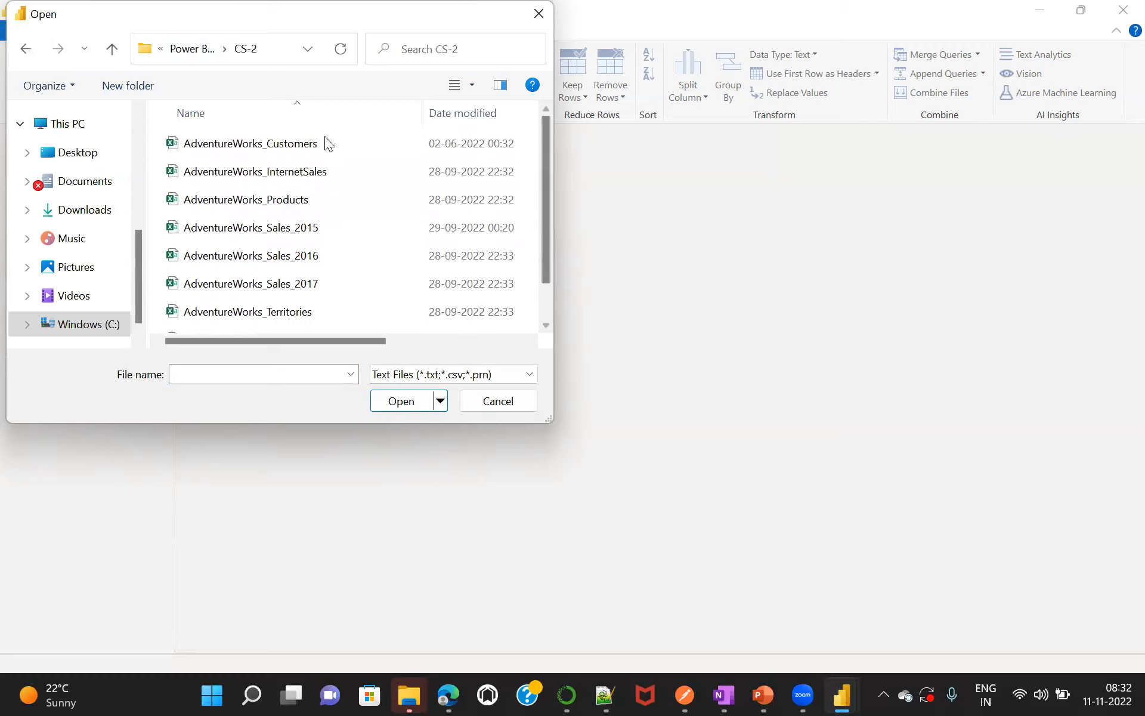
Preview AdventureWorks_Products.csv from the CS-3 folder without importing it.
{"action": "left_click", "coordinate": [193, 46]}
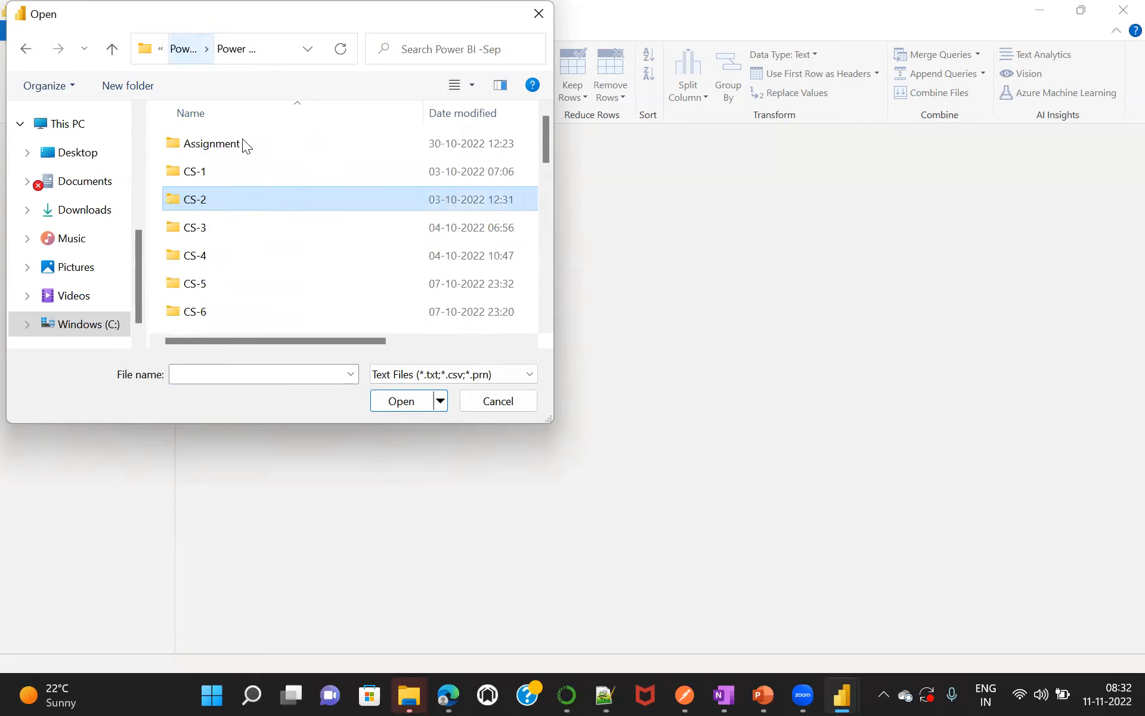
{"action": "double_click", "coordinate": [208, 224]}
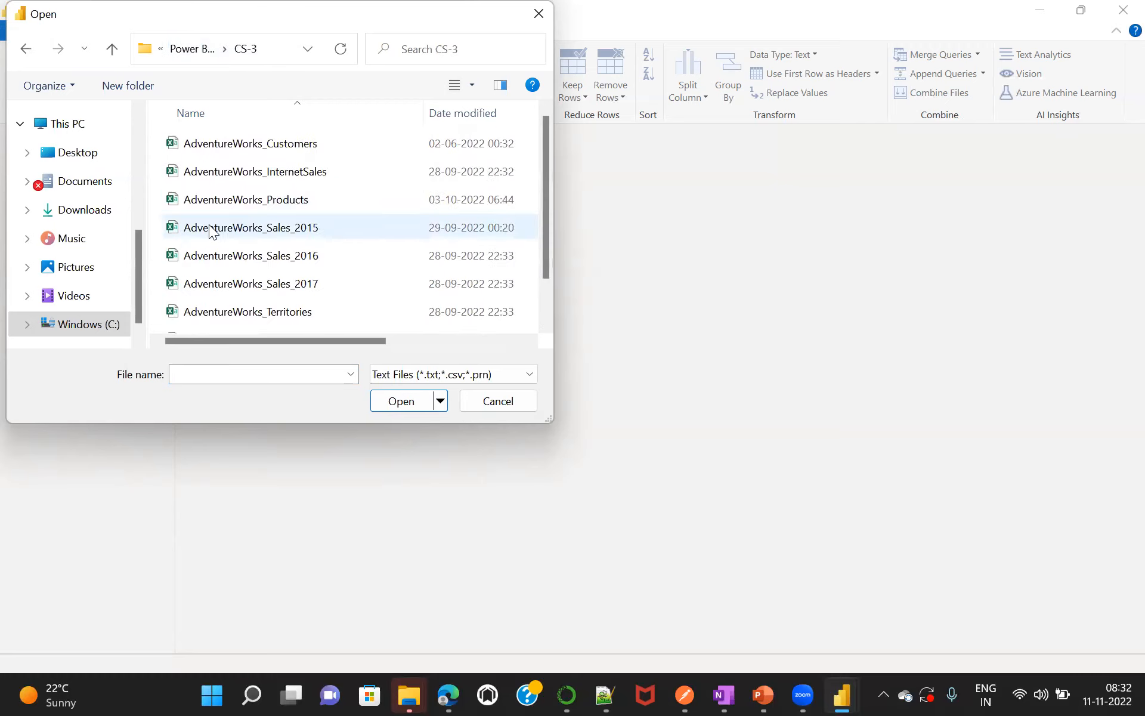
{"action": "double_click", "coordinate": [305, 199]}
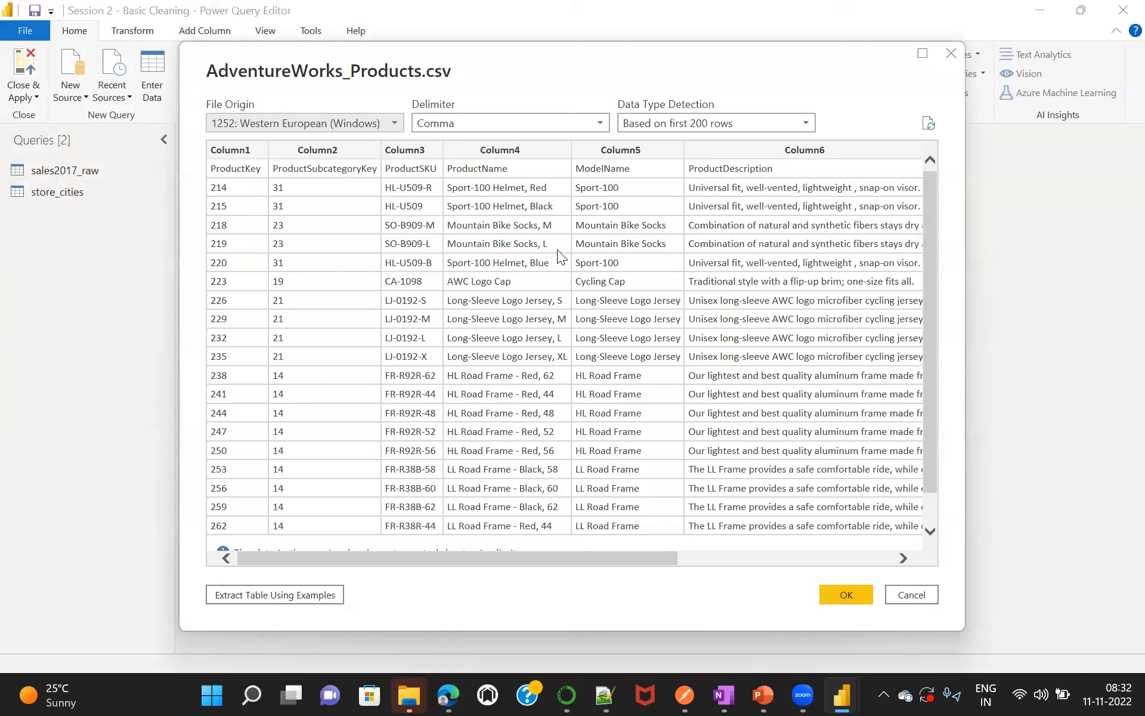
{"action": "left_click", "coordinate": [909, 594]}
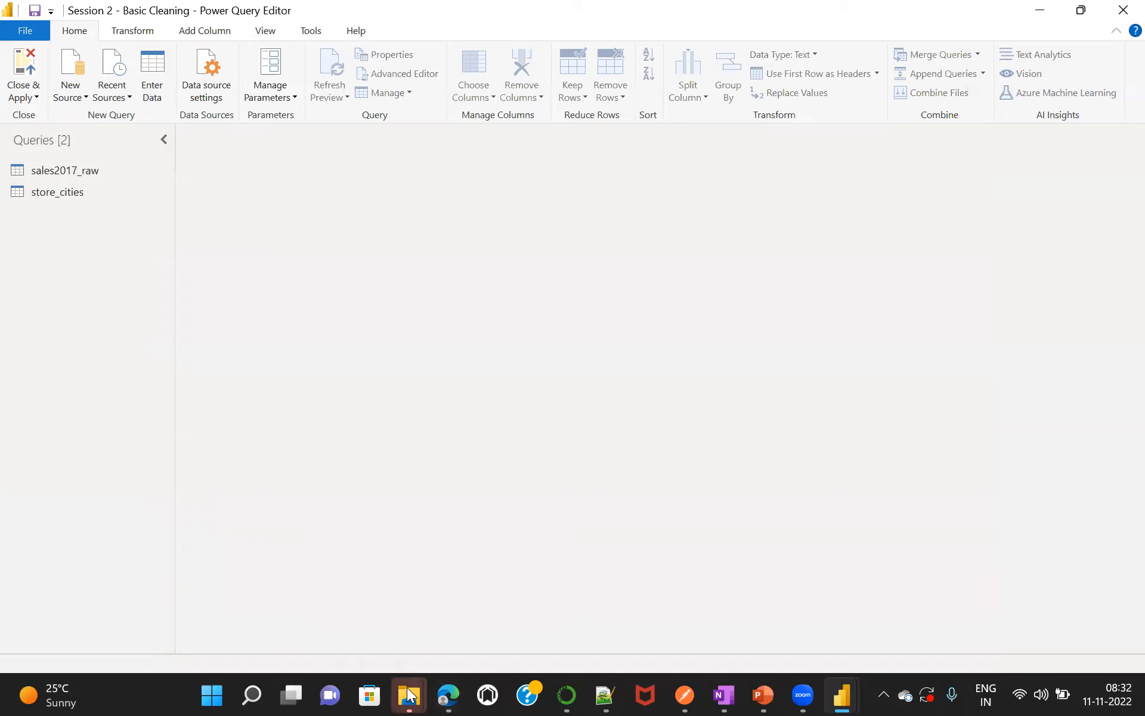
Open AdventureWorks_Products from the Power BI -Nov CS-3 folder in Excel, inspect its widened columns, and close it without saving.
{"action": "mouse_move", "coordinate": [410, 696]}
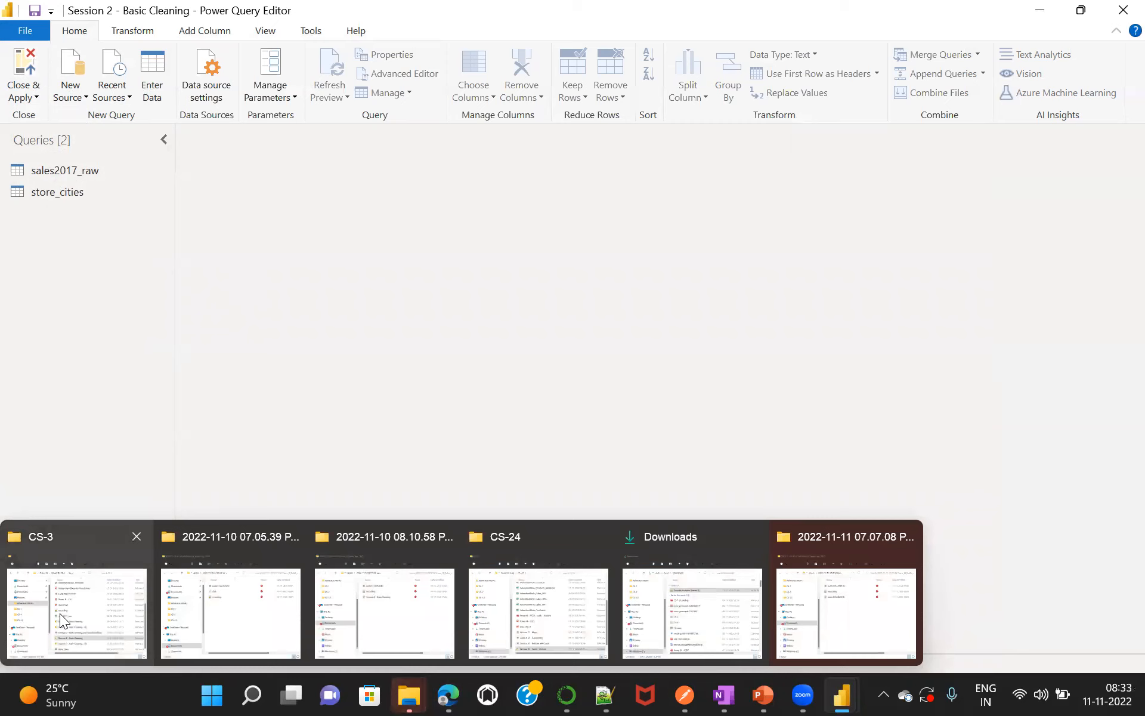
{"action": "left_click", "coordinate": [59, 616]}
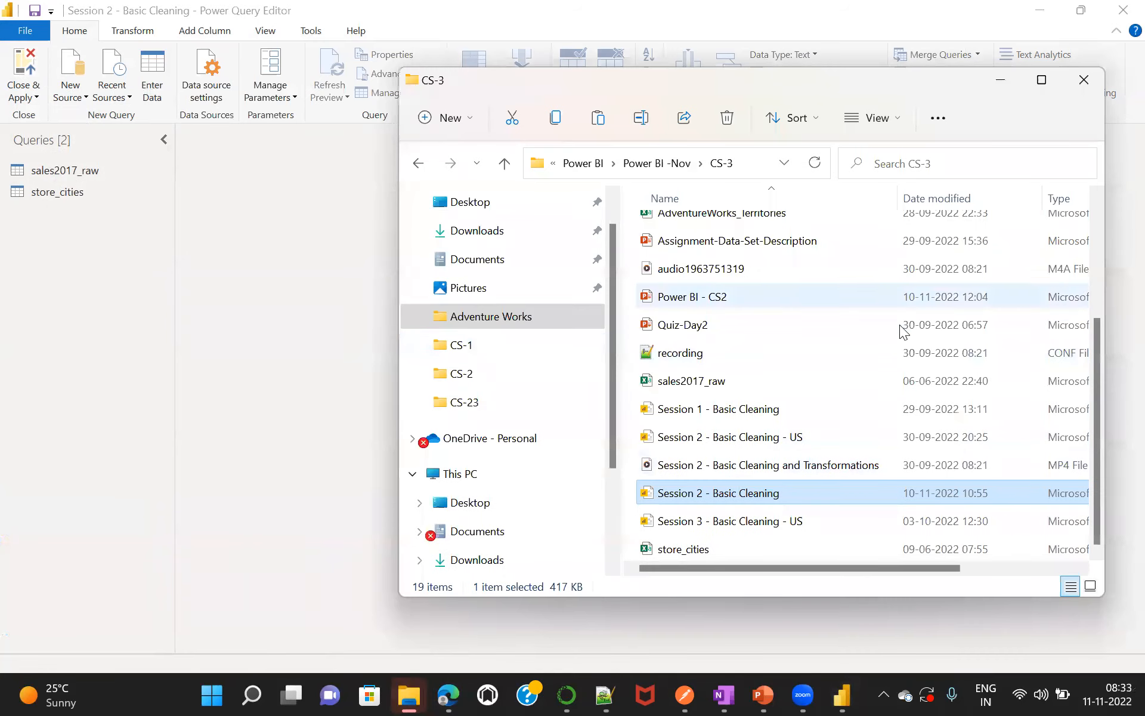
{"action": "left_click_drag", "start_coordinate": [1096, 391], "coordinate": [1089, 230]}
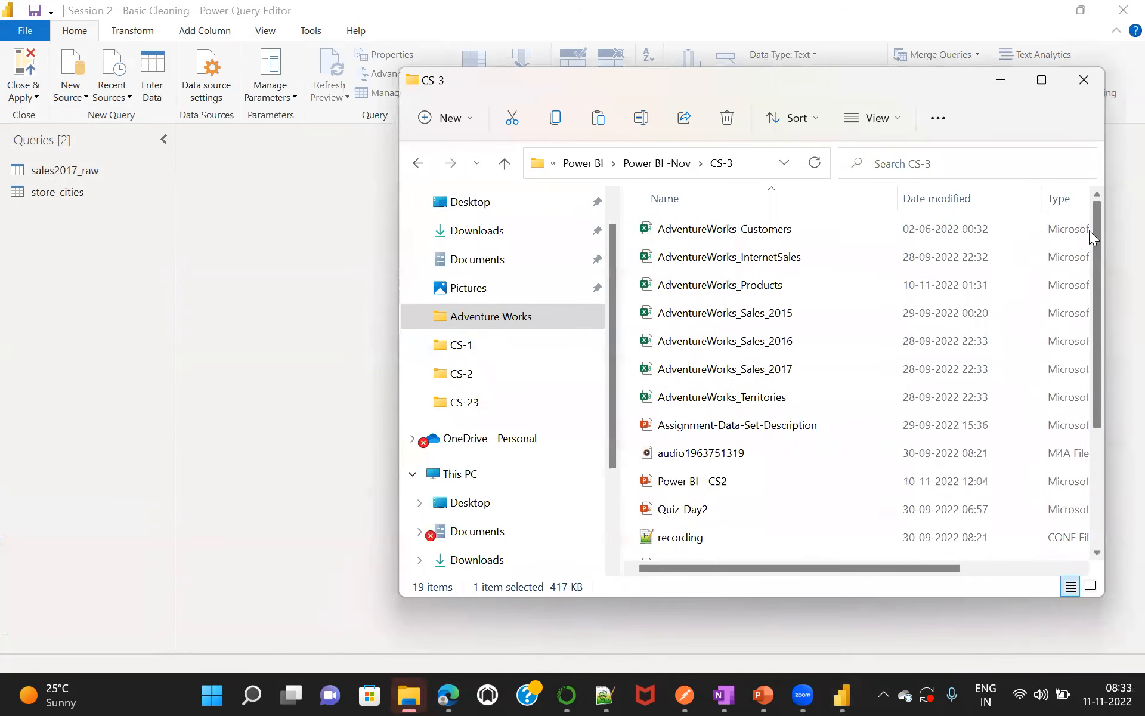
{"action": "double_click", "coordinate": [756, 285]}
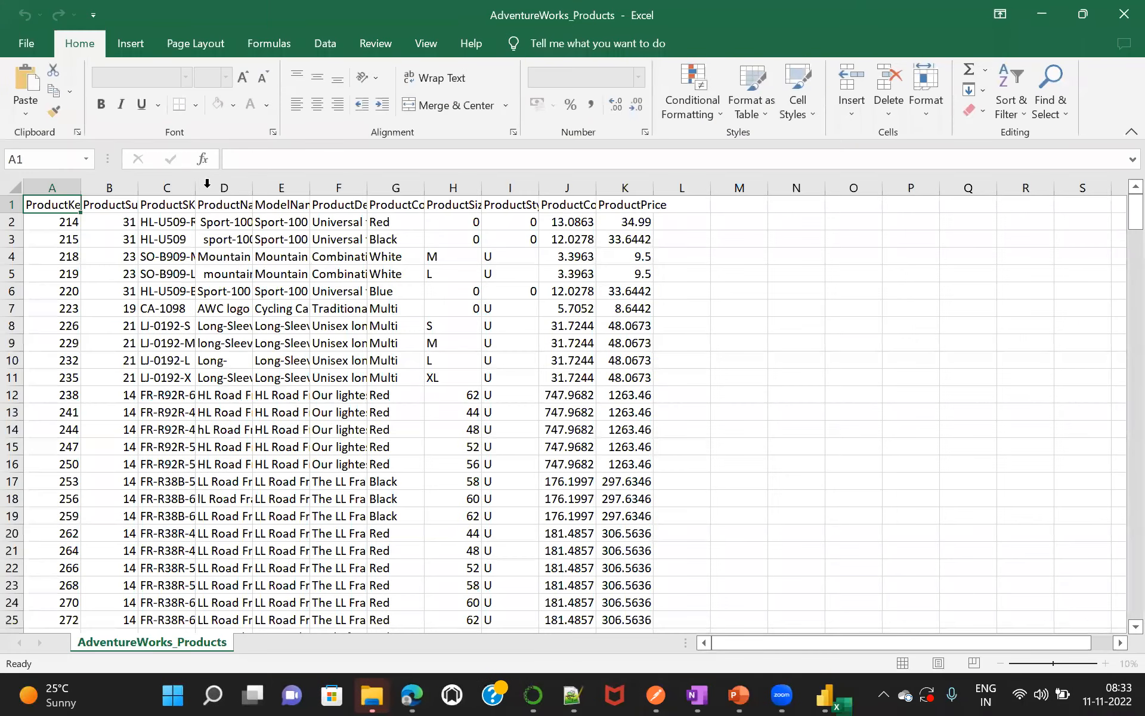
{"action": "left_click", "coordinate": [22, 182]}
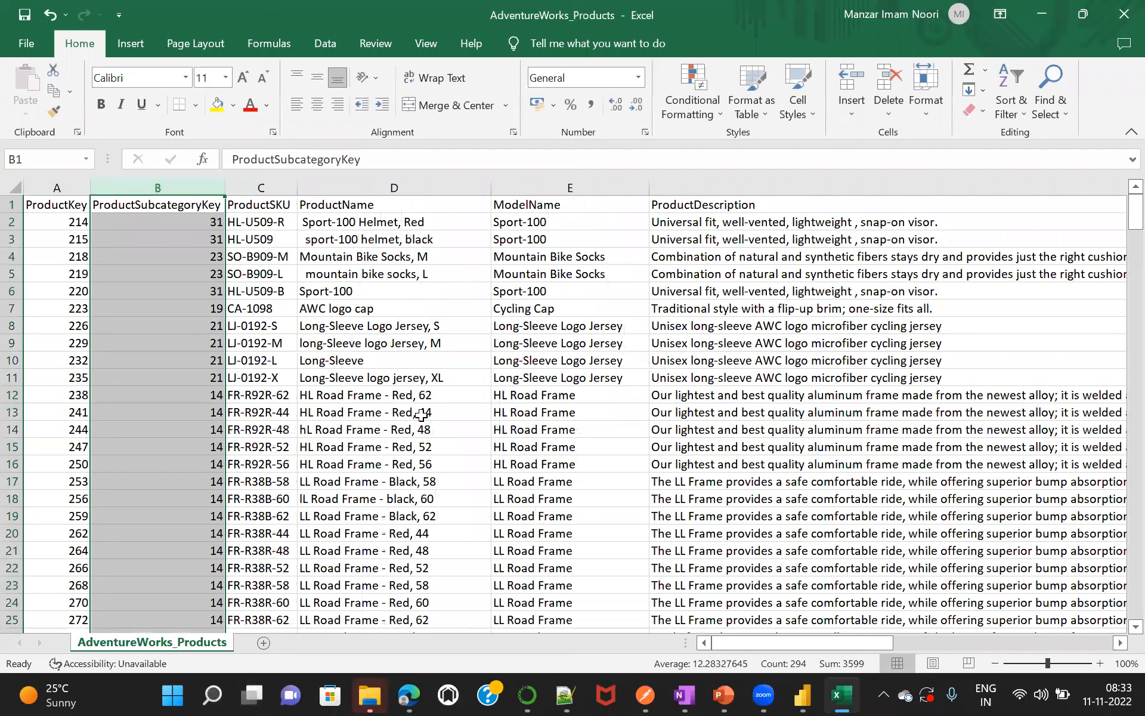
{"action": "left_click", "coordinate": [1122, 10]}
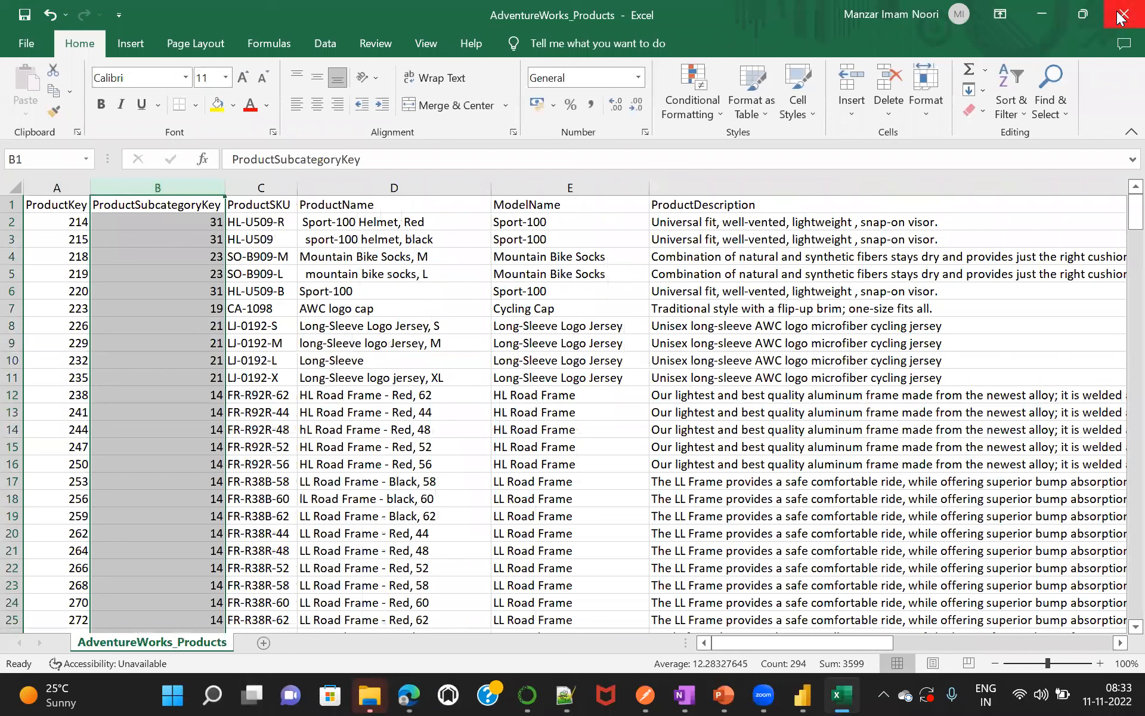
{"action": "left_click", "coordinate": [564, 372]}
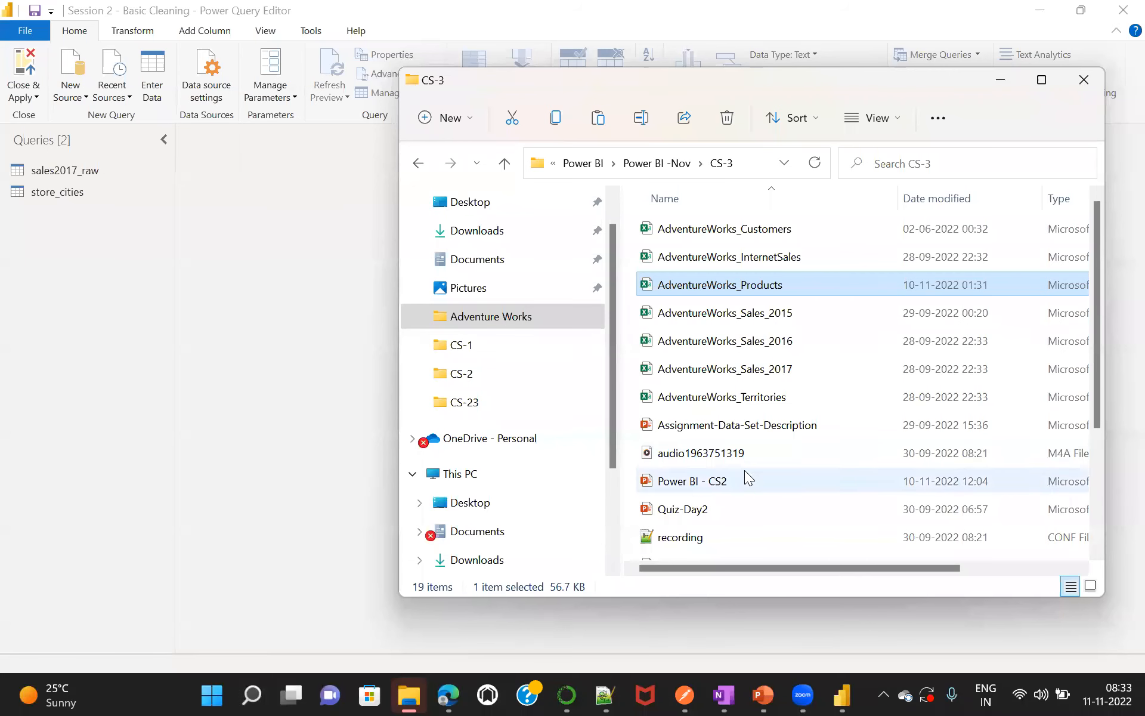
Switch back to Power Query Editor and import AdventureWorks_Products.csv from the CS-3 folder as a Text/CSV source.
{"action": "mouse_move", "coordinate": [448, 695]}
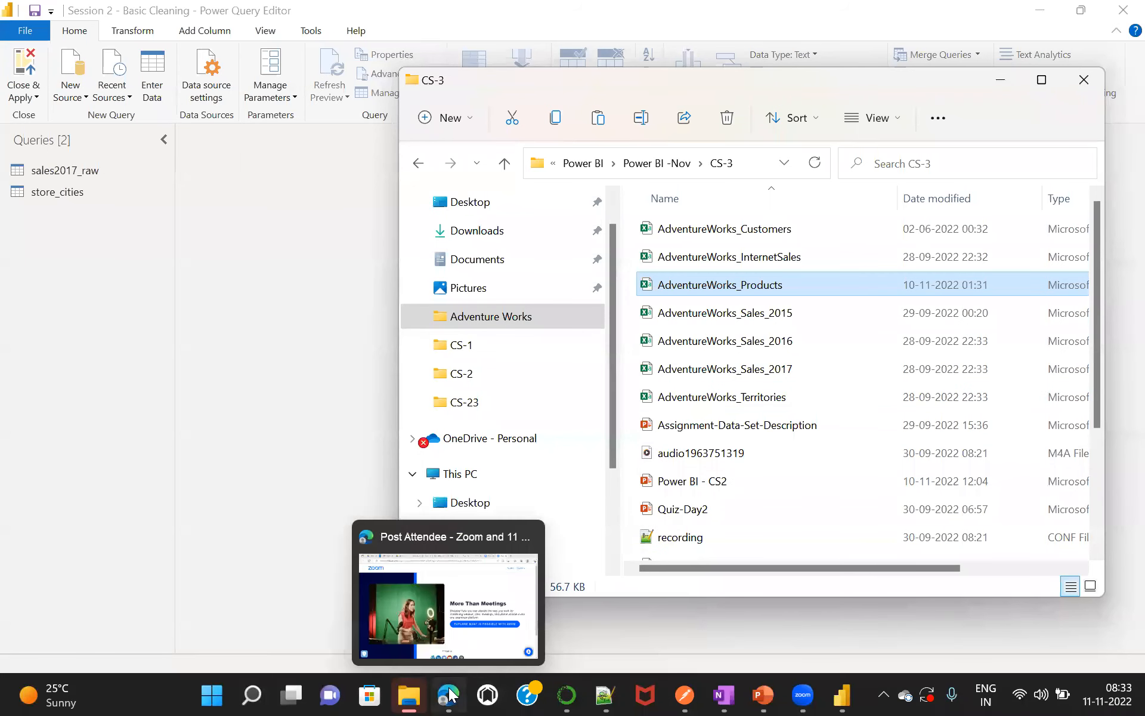
{"action": "left_click", "coordinate": [841, 695]}
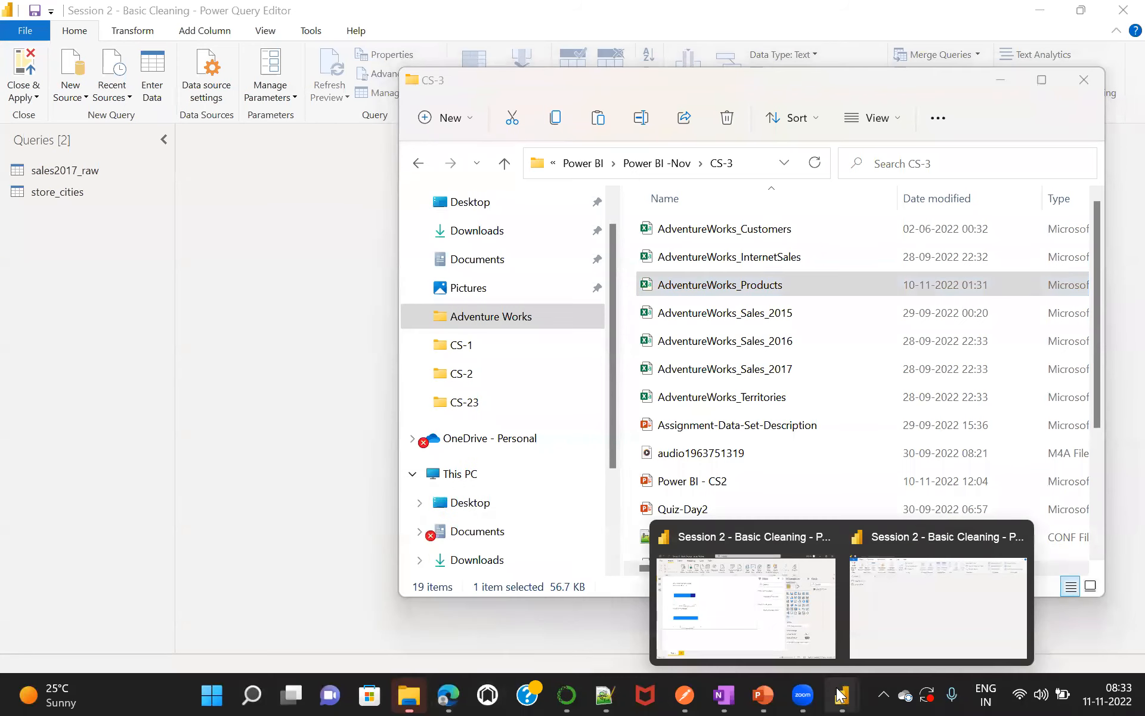
{"action": "left_click", "coordinate": [892, 609]}
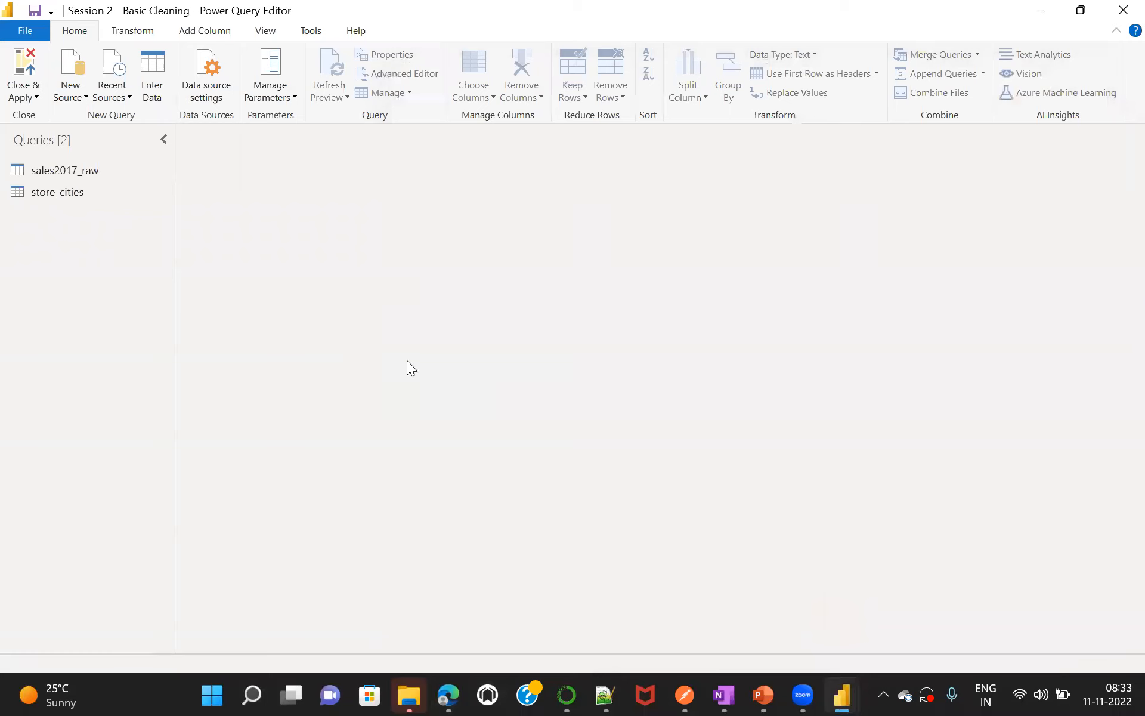
{"action": "left_click", "coordinate": [80, 96]}
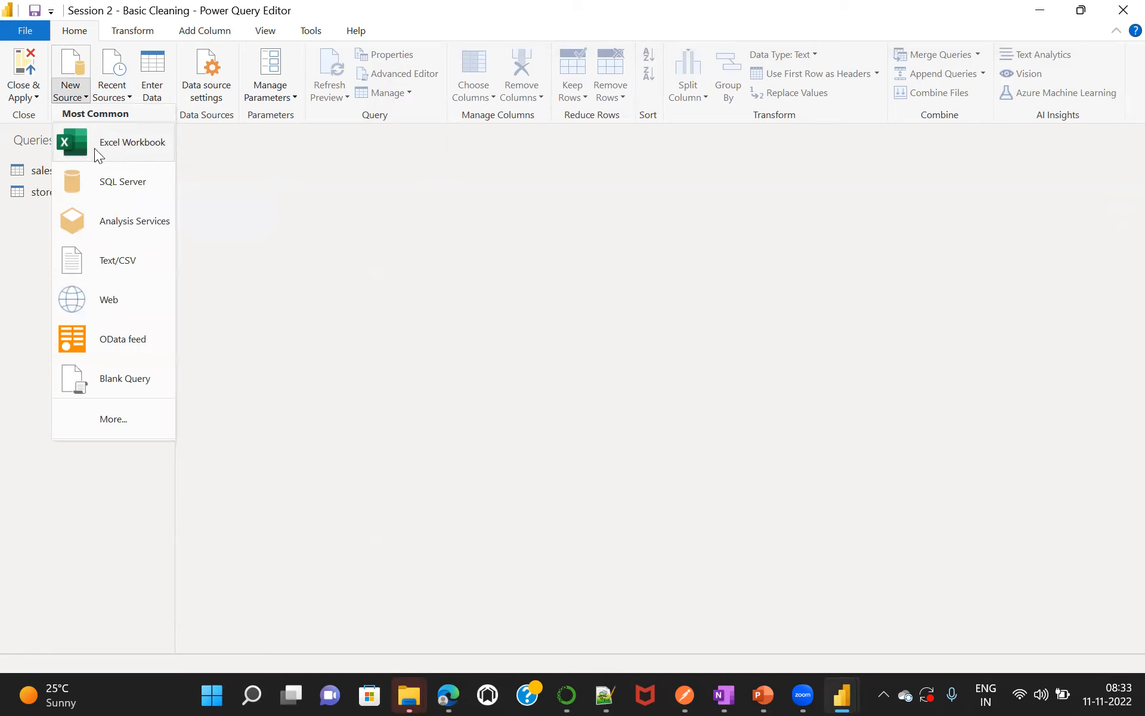
{"action": "left_click", "coordinate": [120, 262]}
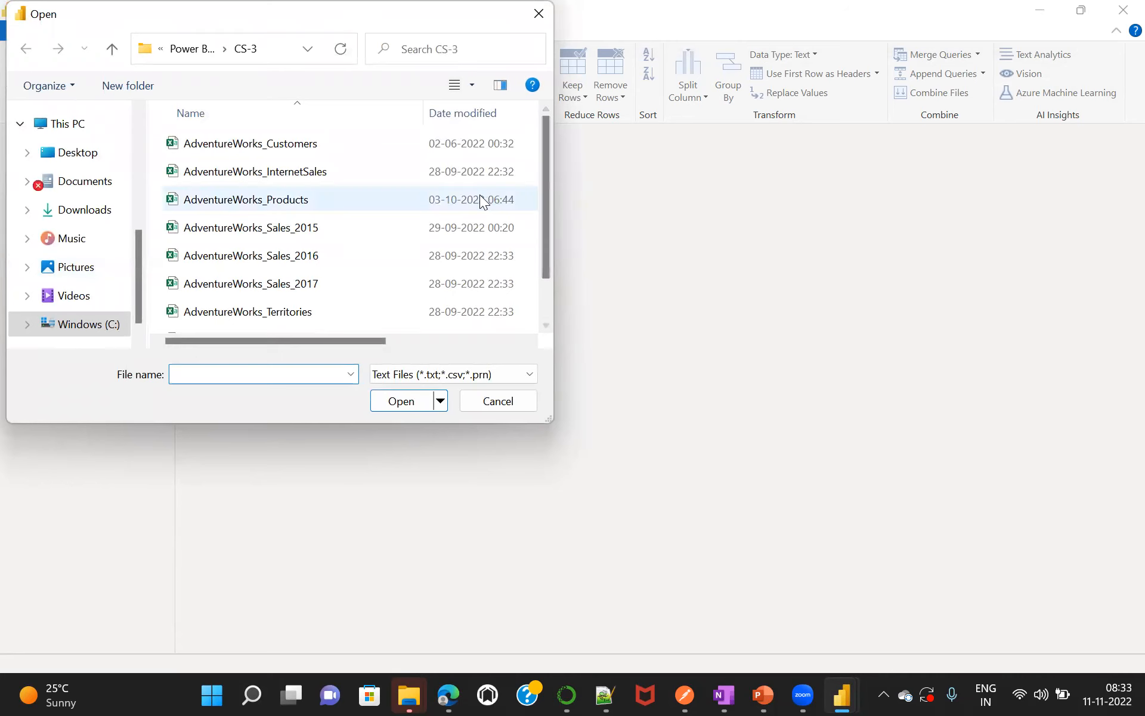
{"action": "double_click", "coordinate": [254, 200]}
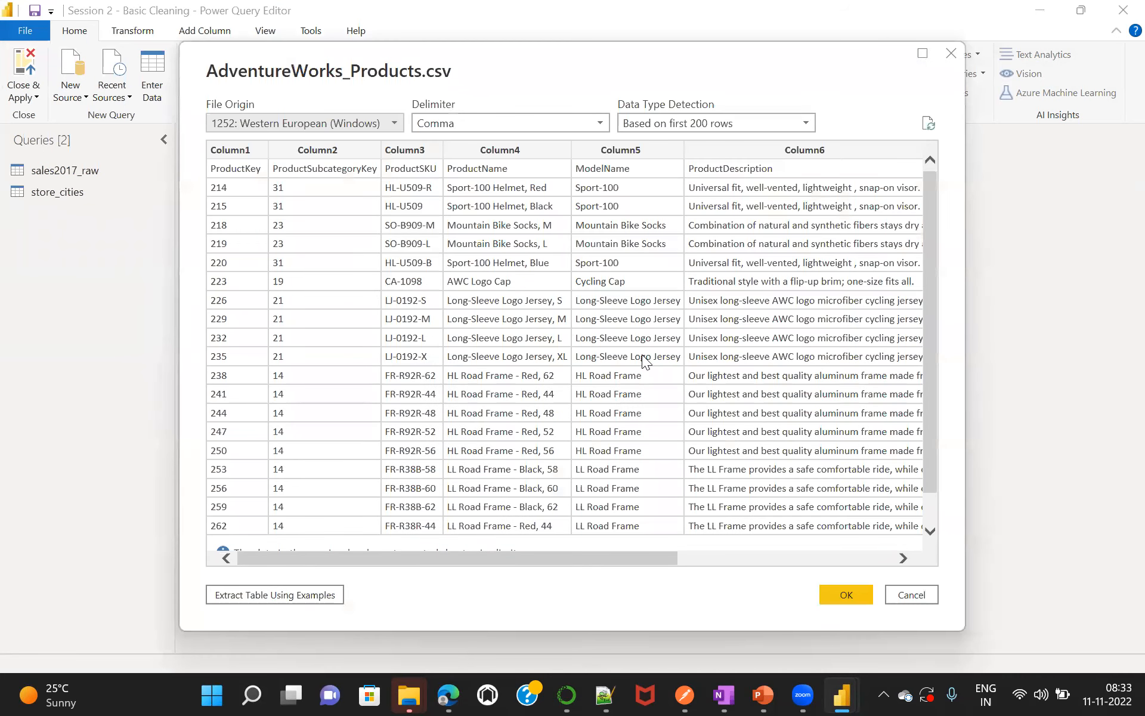
{"action": "left_click", "coordinate": [843, 595]}
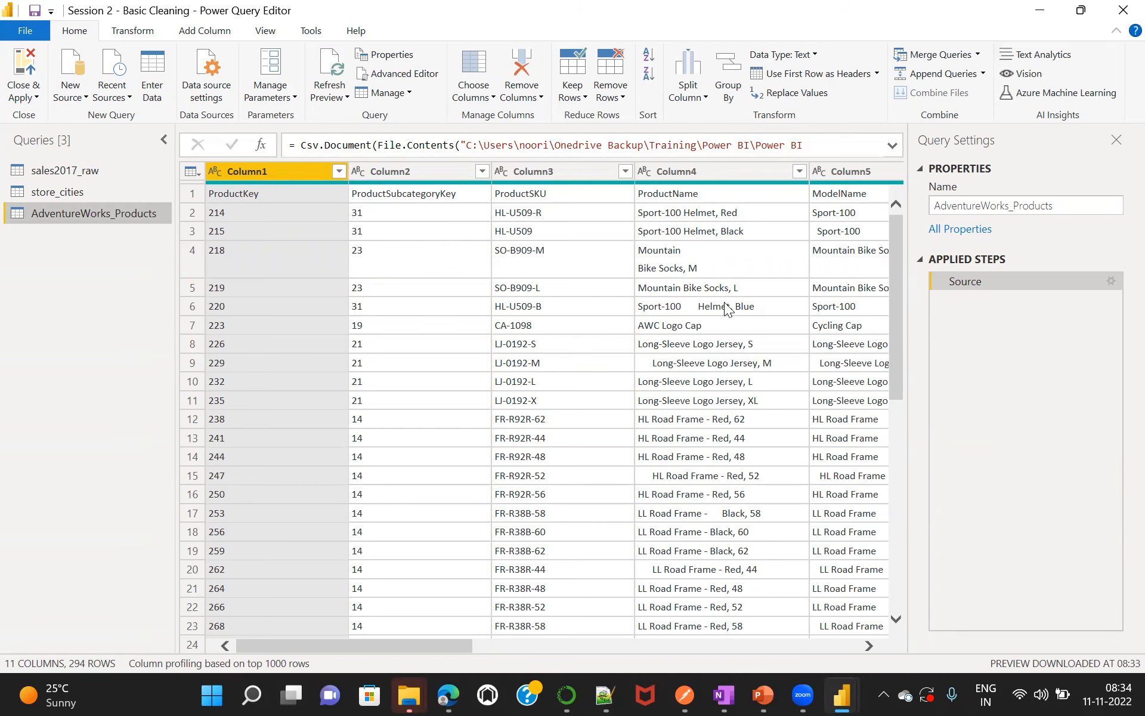
Use the first row as headers in the AdventureWorks_Products query and review its columns.
{"action": "left_click", "coordinate": [796, 80]}
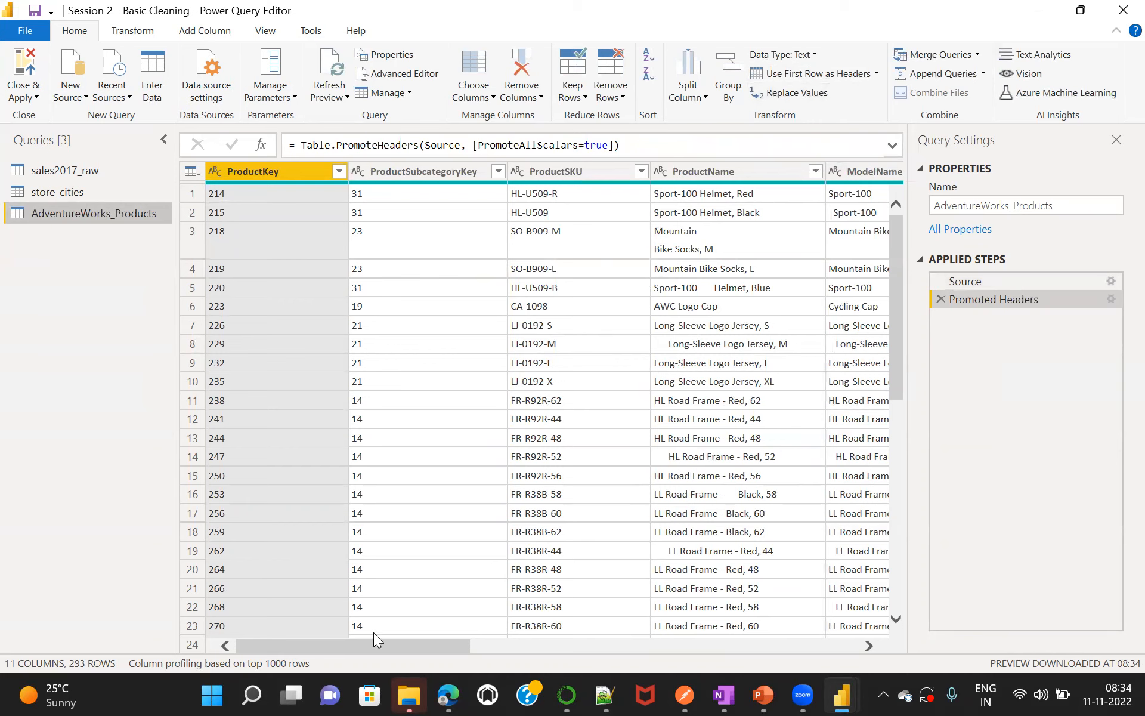
{"action": "left_click_drag", "start_coordinate": [344, 645], "coordinate": [298, 609]}
{"action": "left_click_drag", "start_coordinate": [370, 644], "coordinate": [552, 642]}
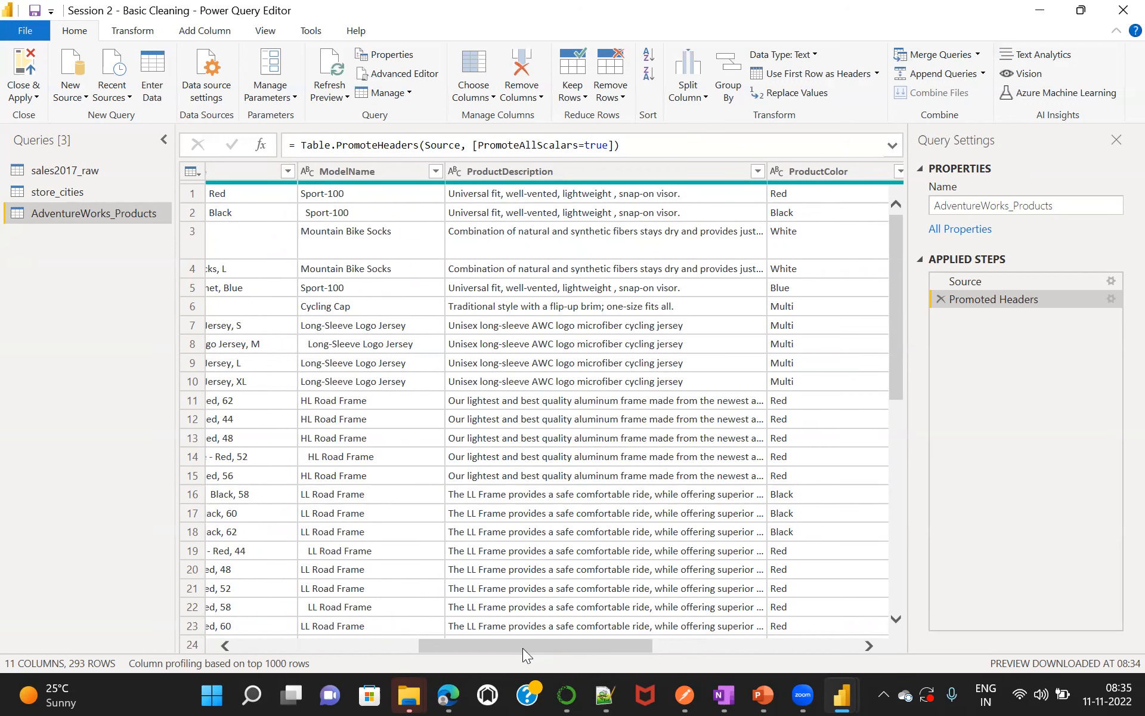
{"action": "left_click_drag", "start_coordinate": [524, 648], "coordinate": [412, 636]}
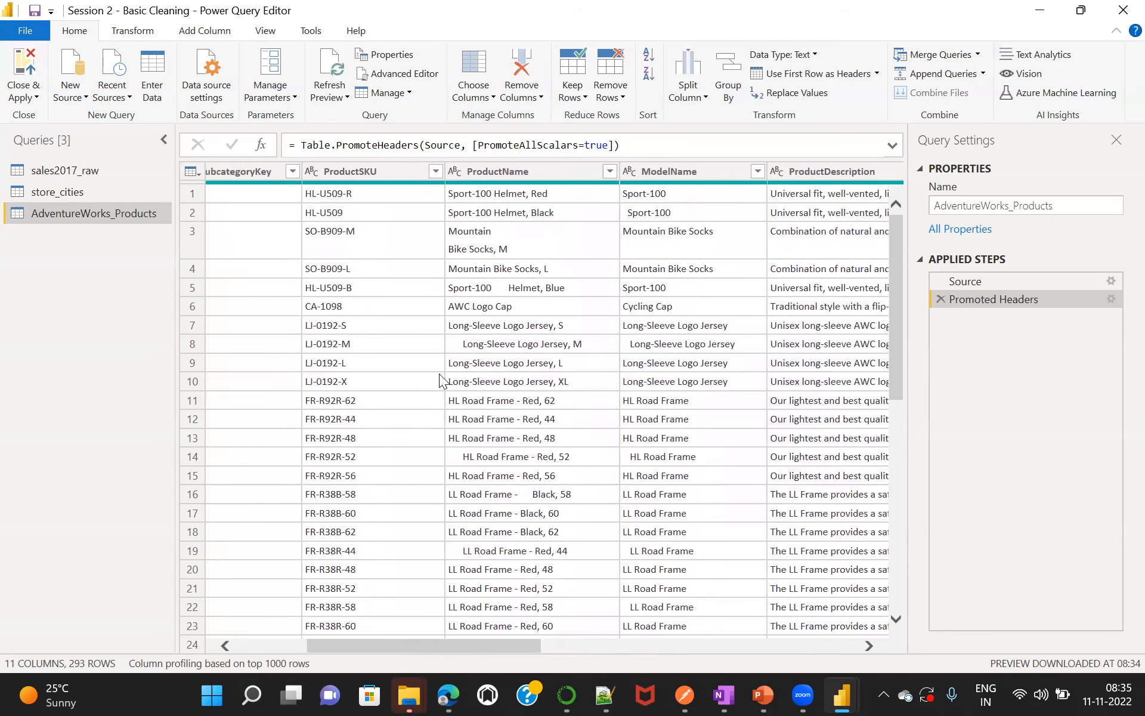
Convert the text in the ProductName column to lowercase.
{"action": "left_click", "coordinate": [534, 172]}
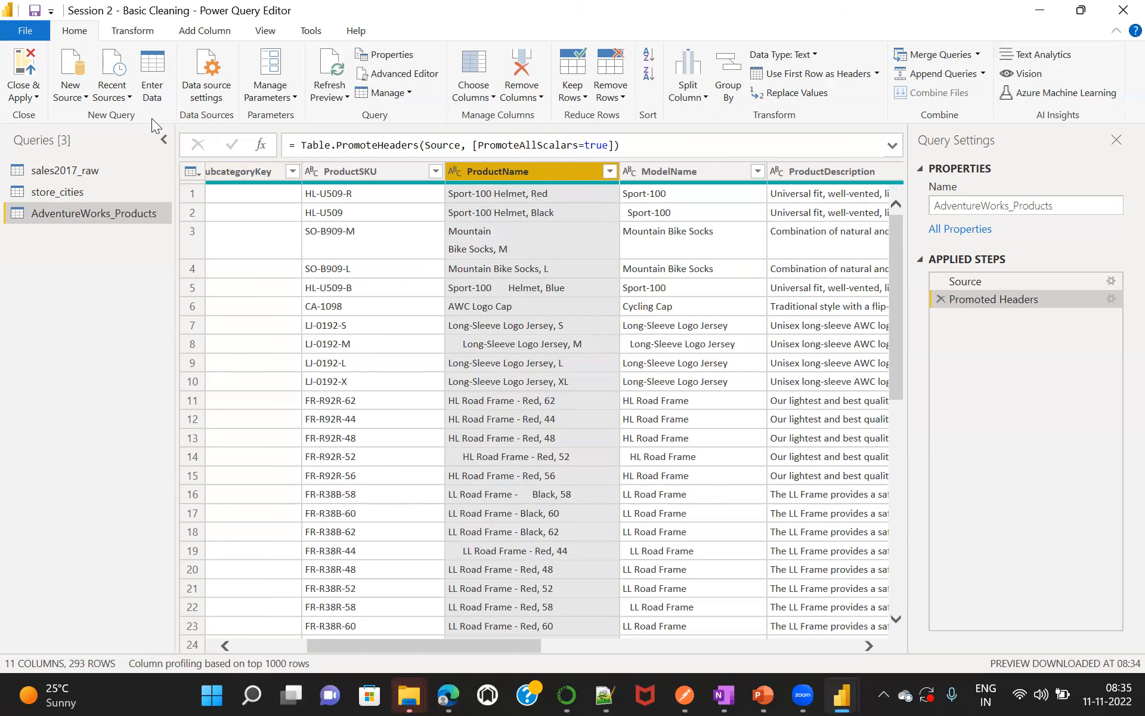
{"action": "left_click", "coordinate": [132, 31]}
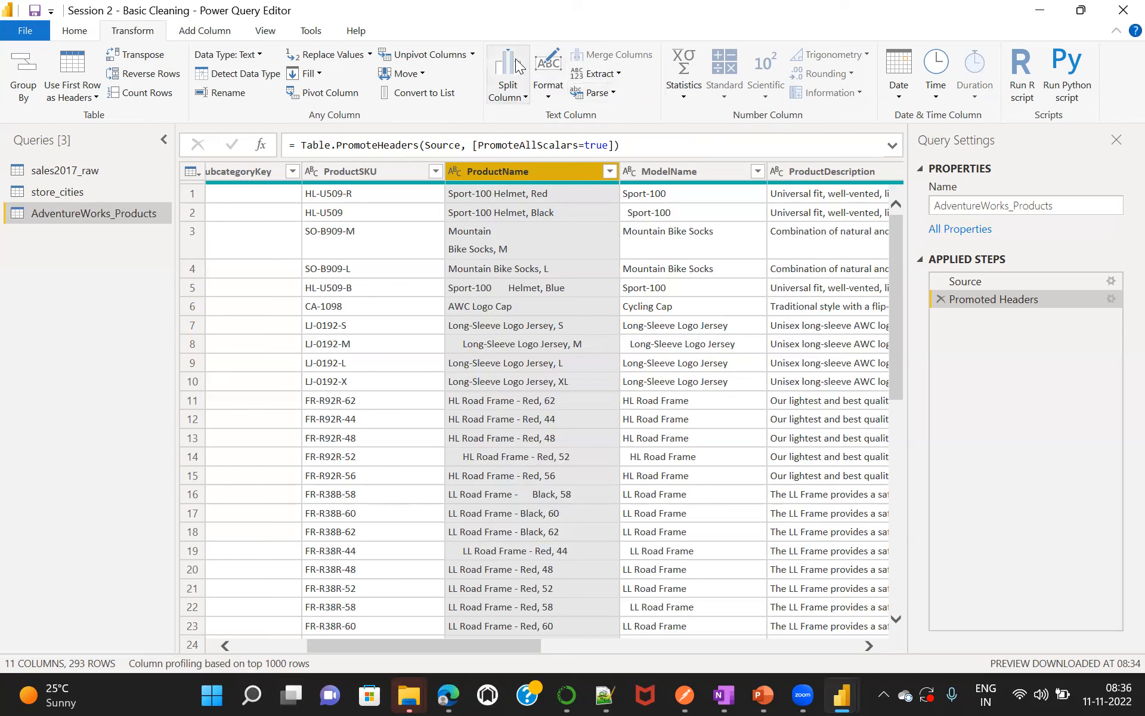
{"action": "left_click", "coordinate": [548, 96]}
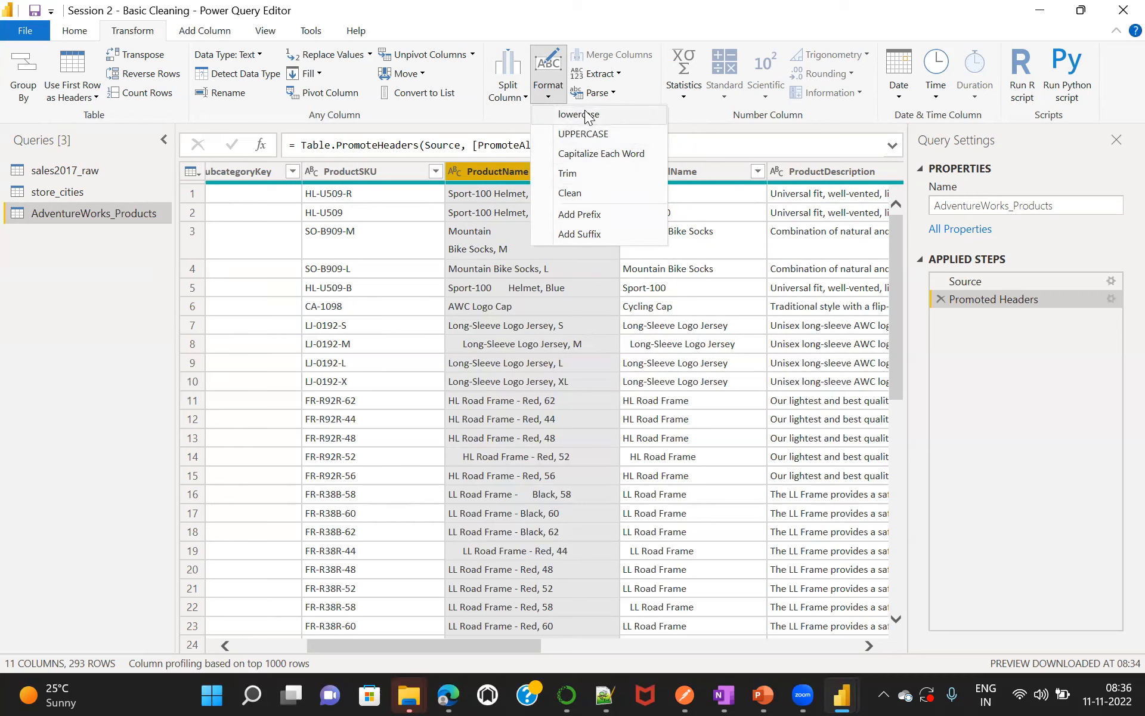
{"action": "left_click", "coordinate": [512, 169]}
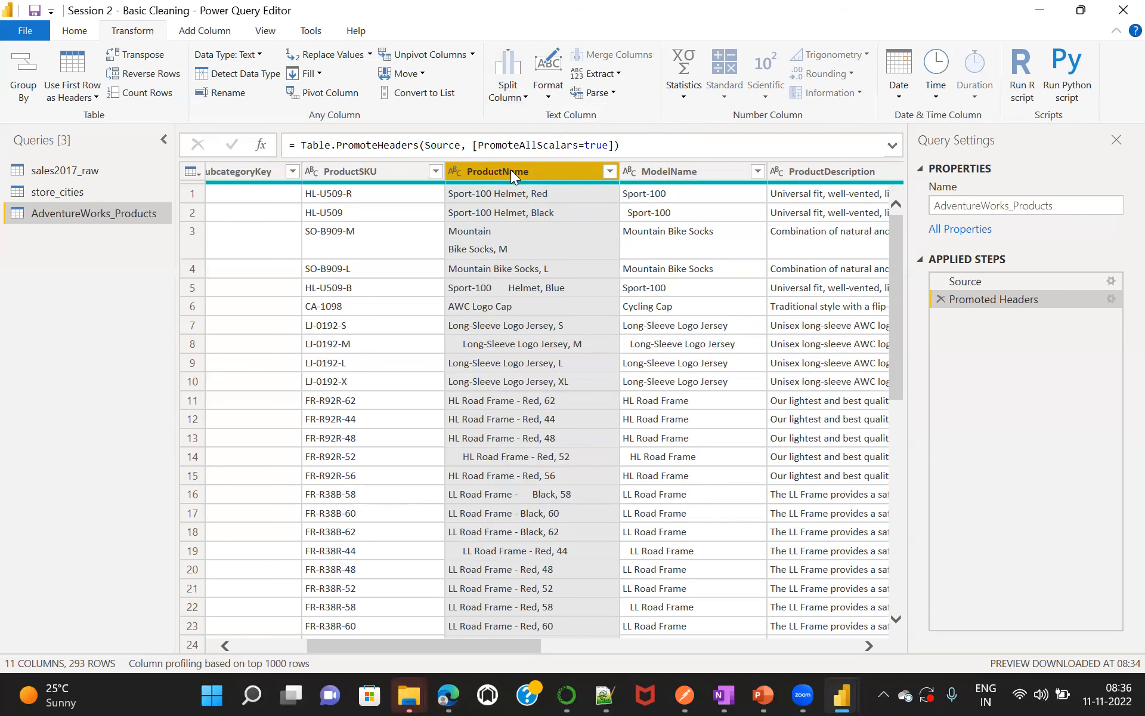
{"action": "right_click", "coordinate": [511, 169]}
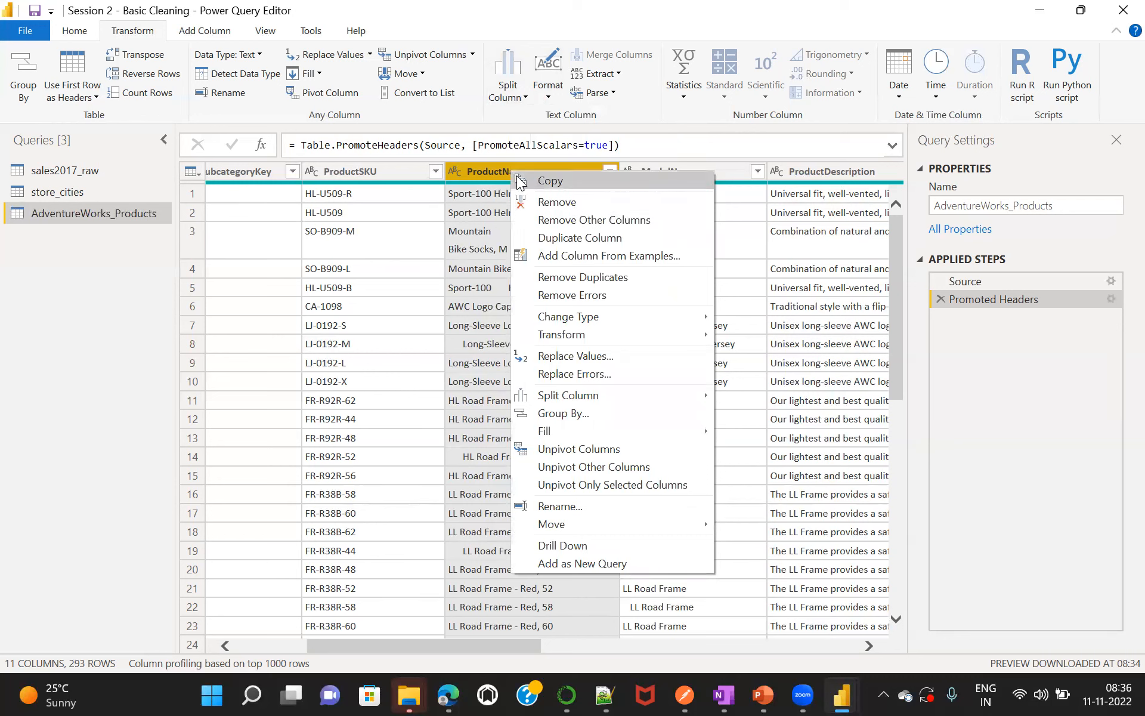
{"action": "mouse_move", "coordinate": [649, 336]}
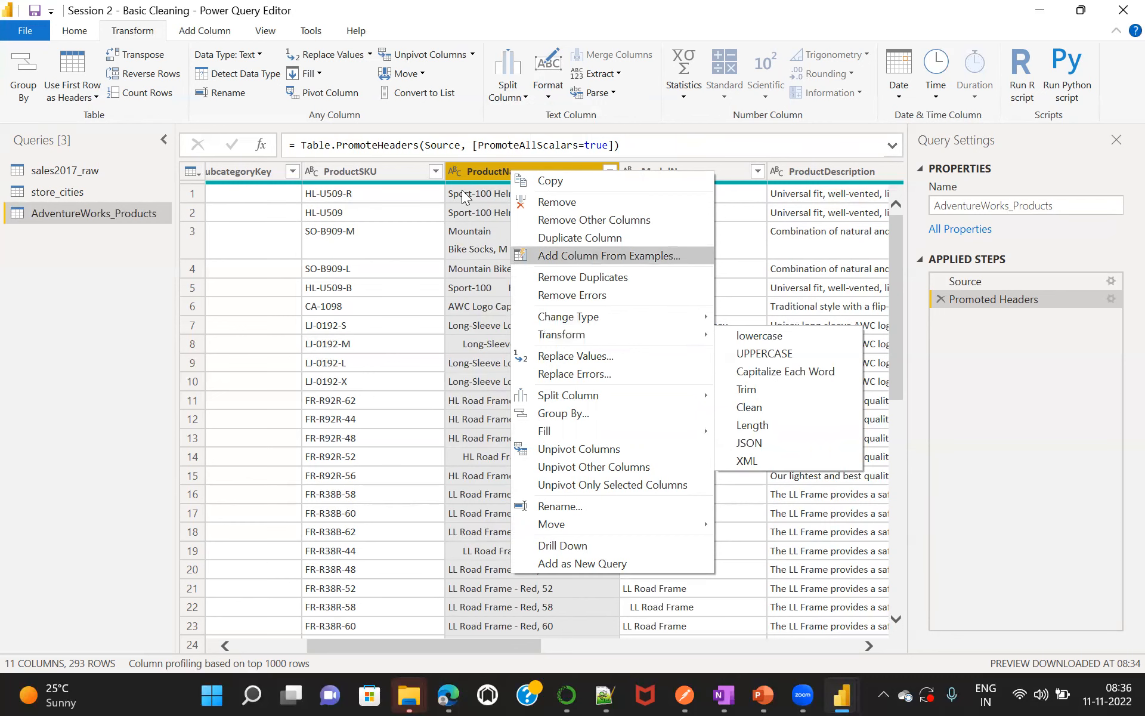
{"action": "left_click", "coordinate": [476, 170]}
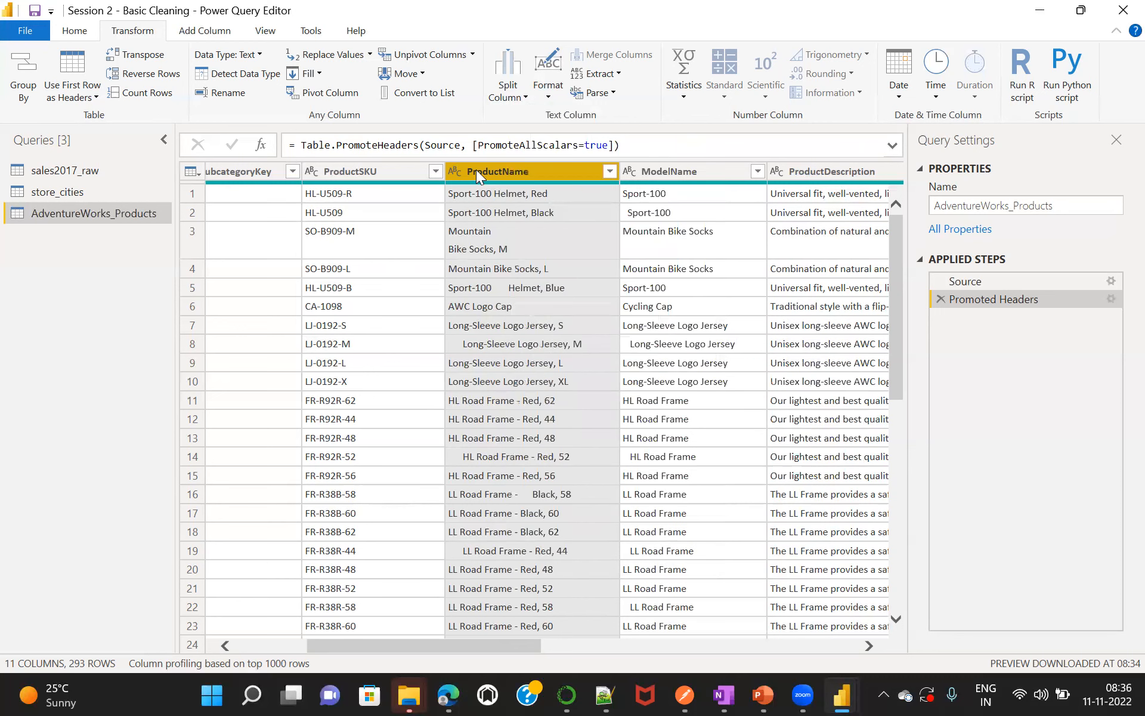
{"action": "right_click", "coordinate": [552, 166]}
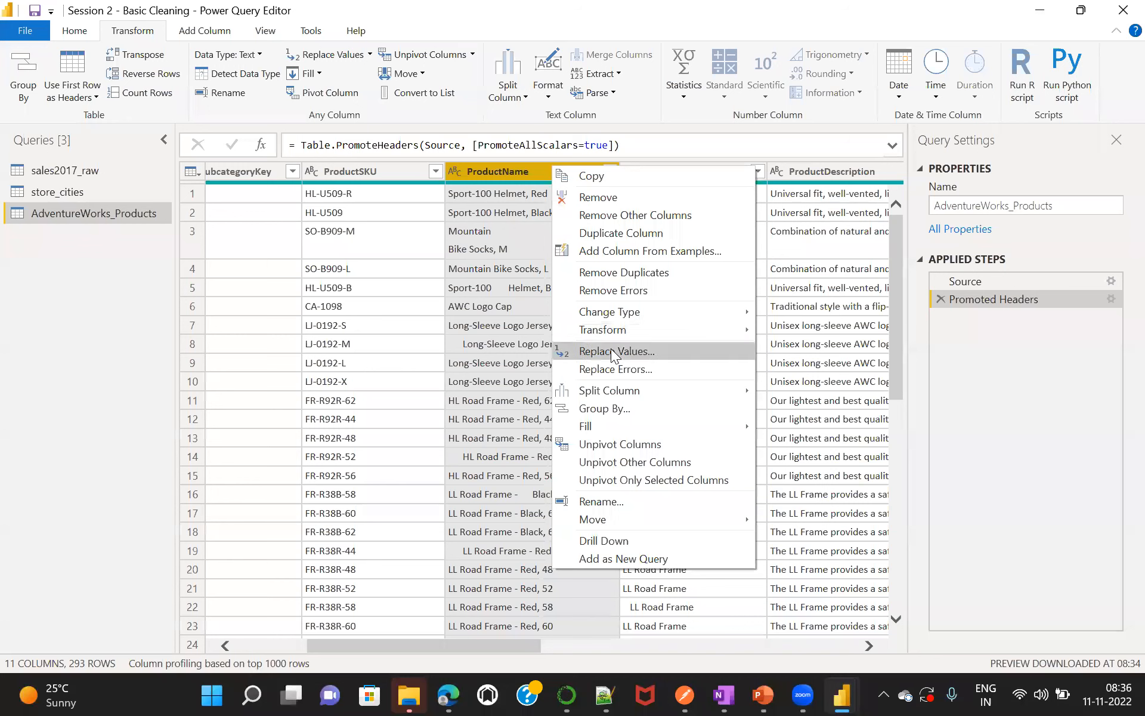
{"action": "mouse_move", "coordinate": [667, 333]}
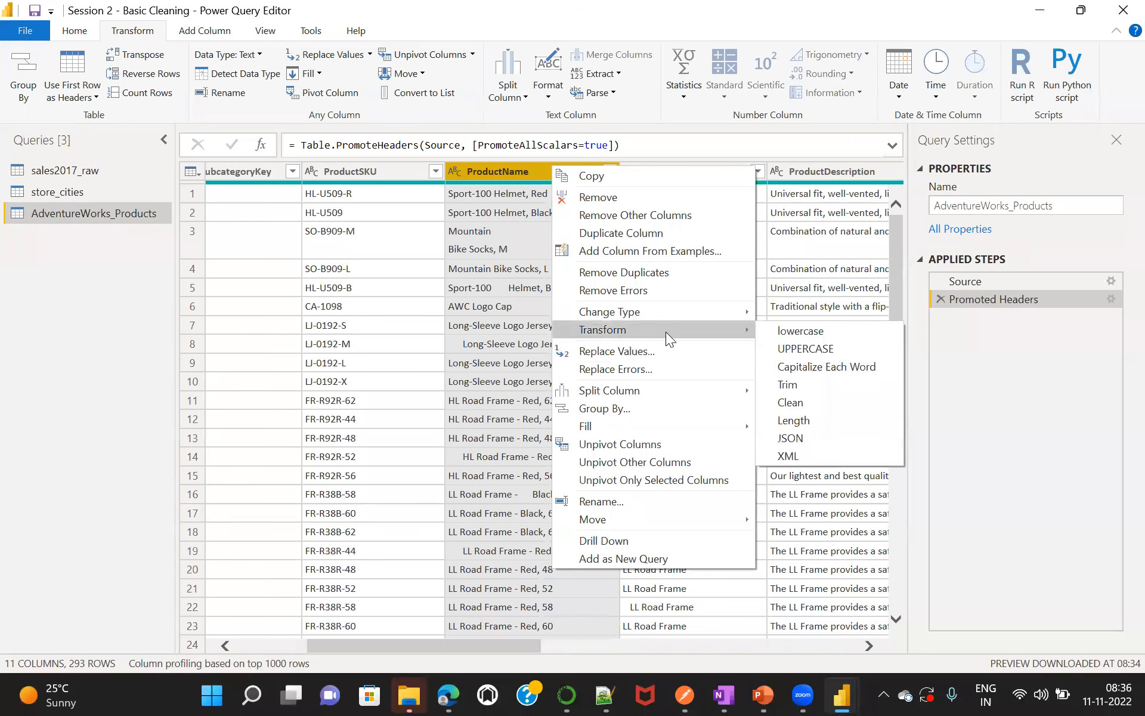
{"action": "left_click", "coordinate": [804, 331]}
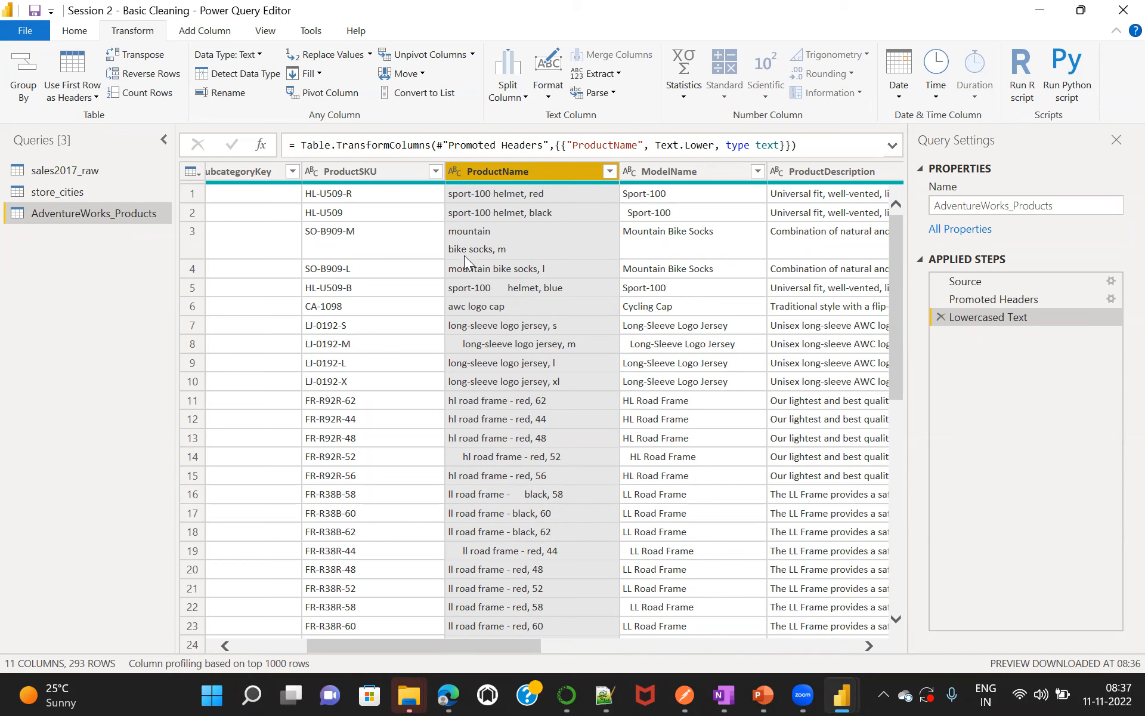
Check a few lowercased ProductName cells, including row 3, and capitalize each word in the column.
{"action": "left_click", "coordinate": [454, 344]}
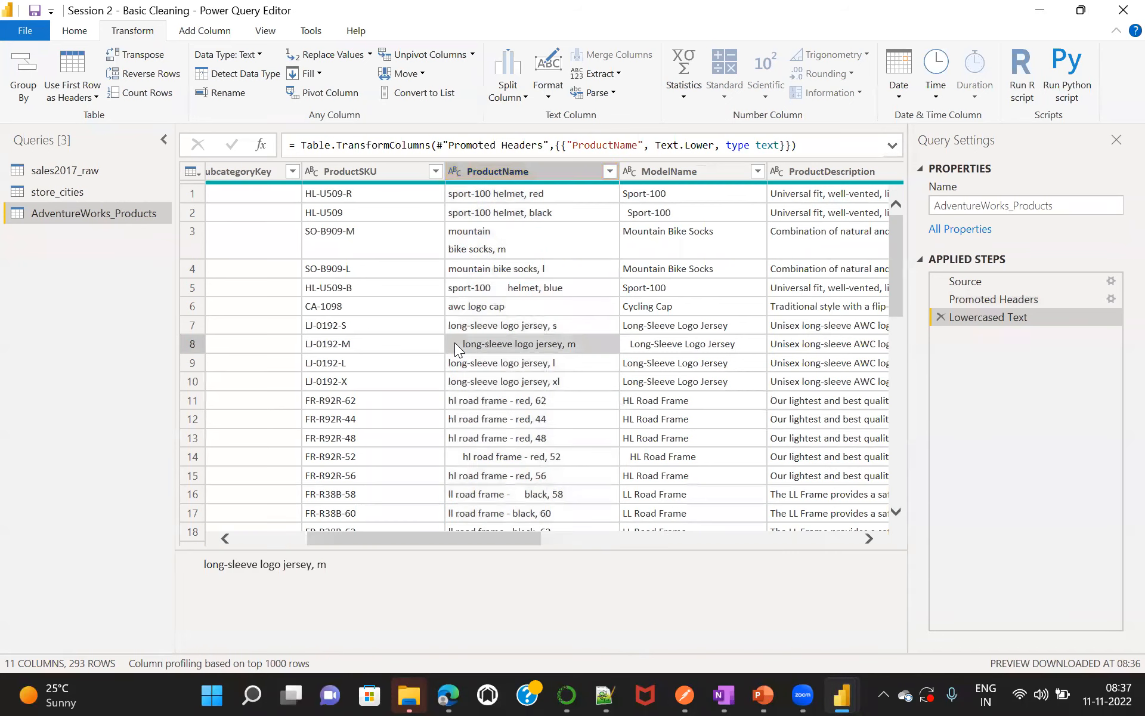
{"action": "left_click", "coordinate": [529, 243]}
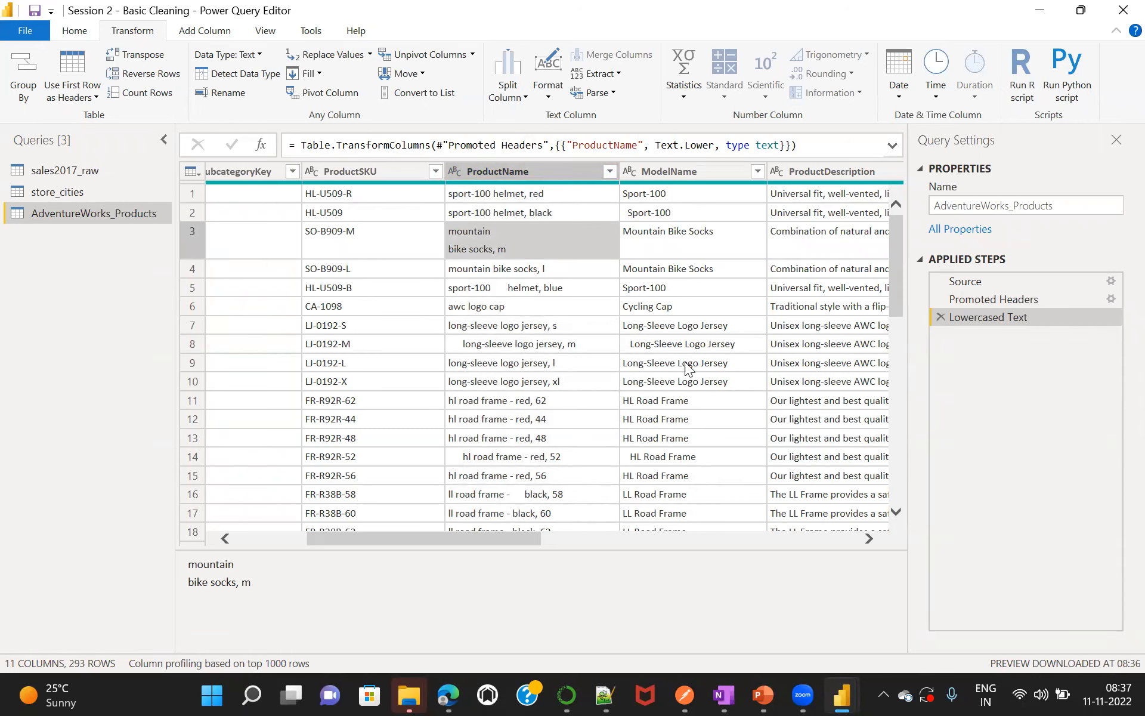
{"action": "left_click_drag", "start_coordinate": [449, 538], "coordinate": [422, 541]}
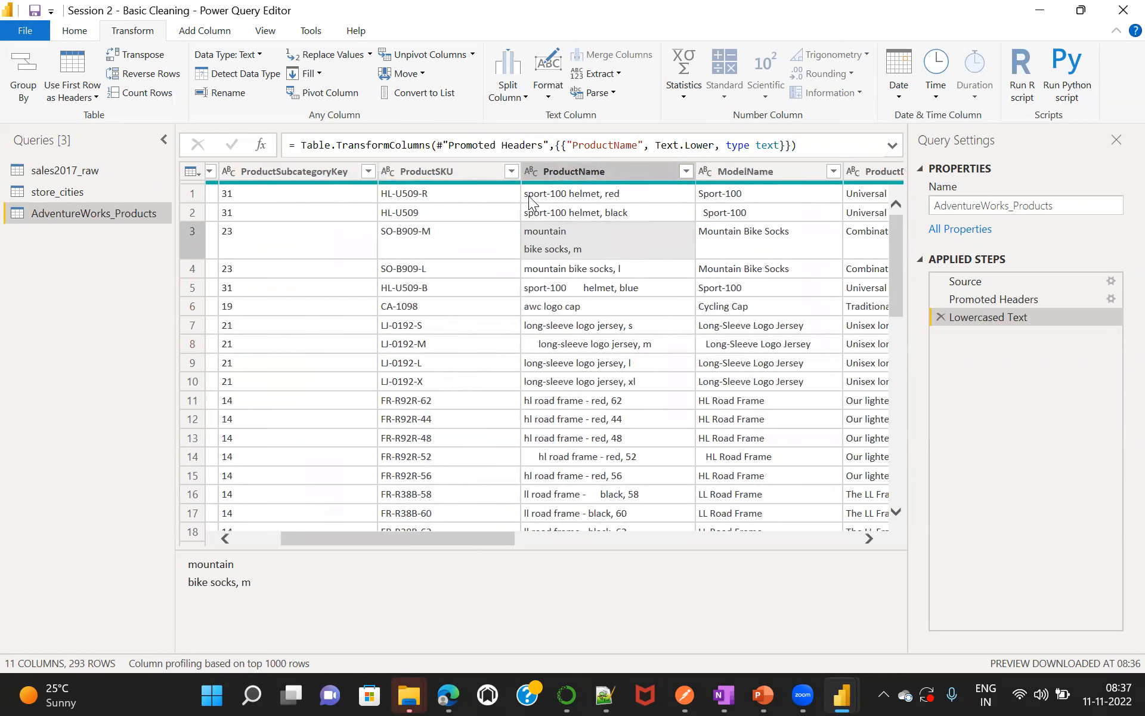
{"action": "right_click", "coordinate": [610, 173]}
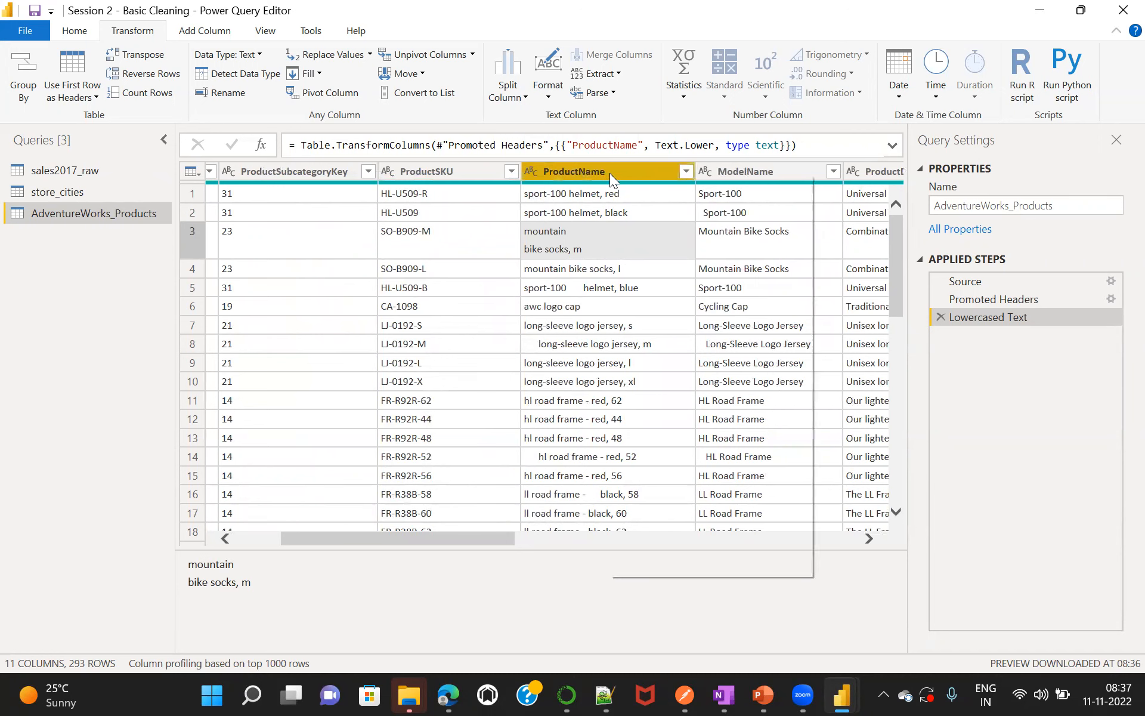
{"action": "mouse_move", "coordinate": [756, 335]}
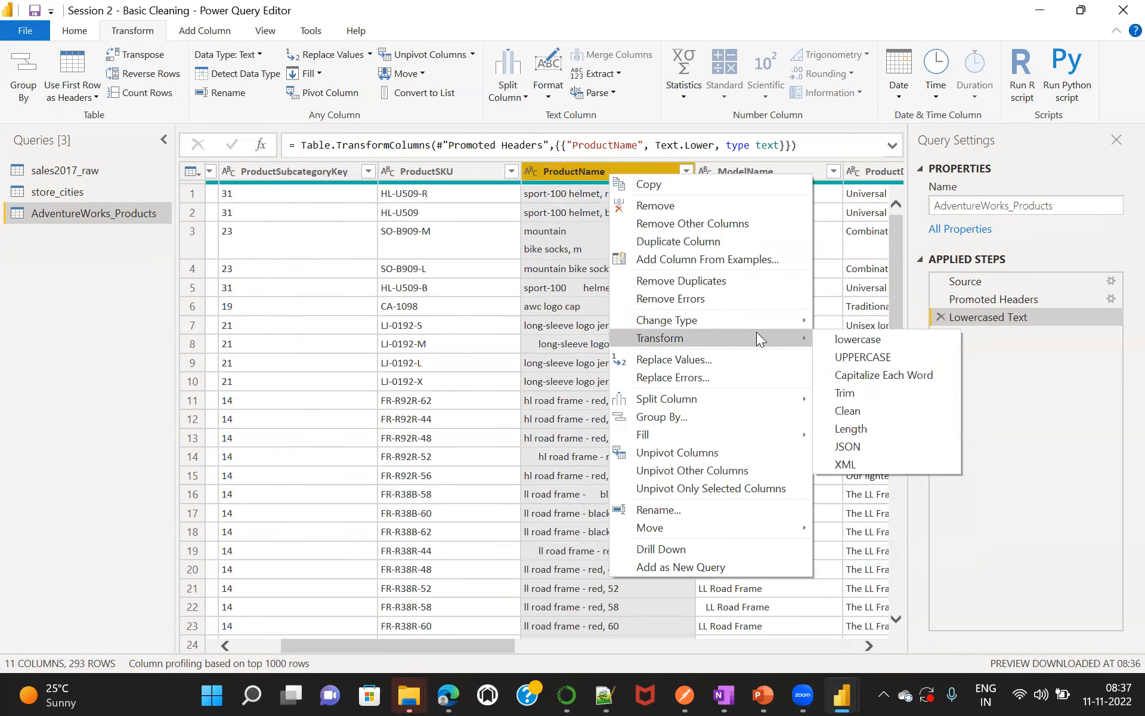
{"action": "left_click", "coordinate": [878, 376]}
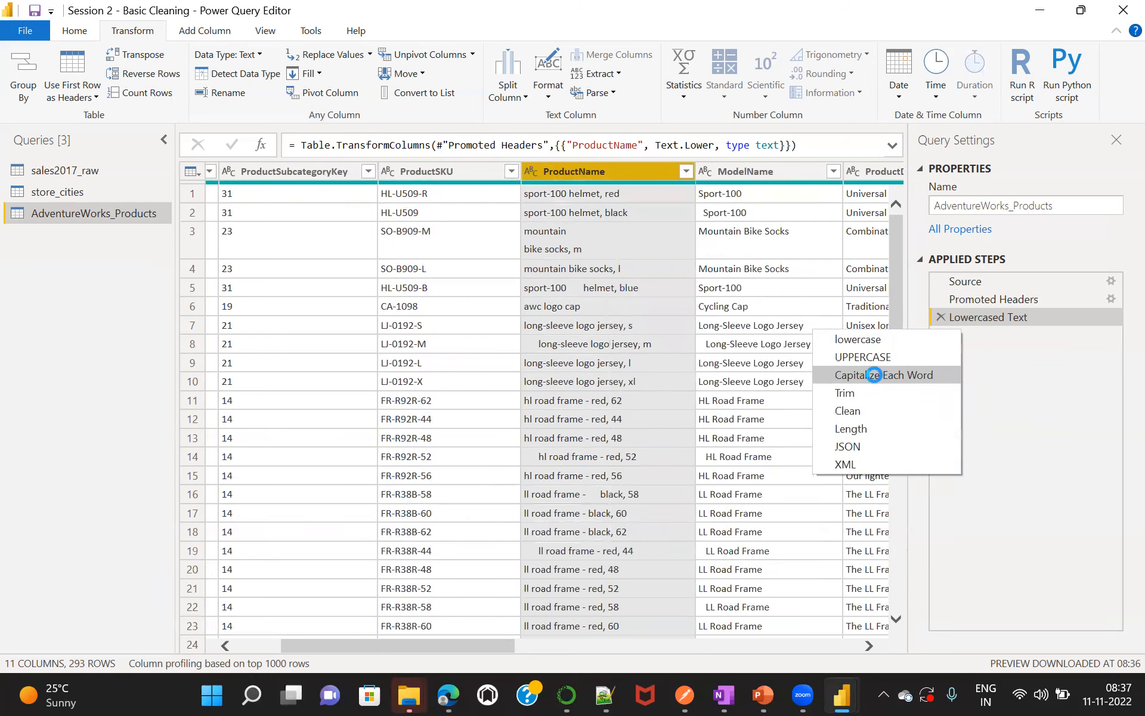
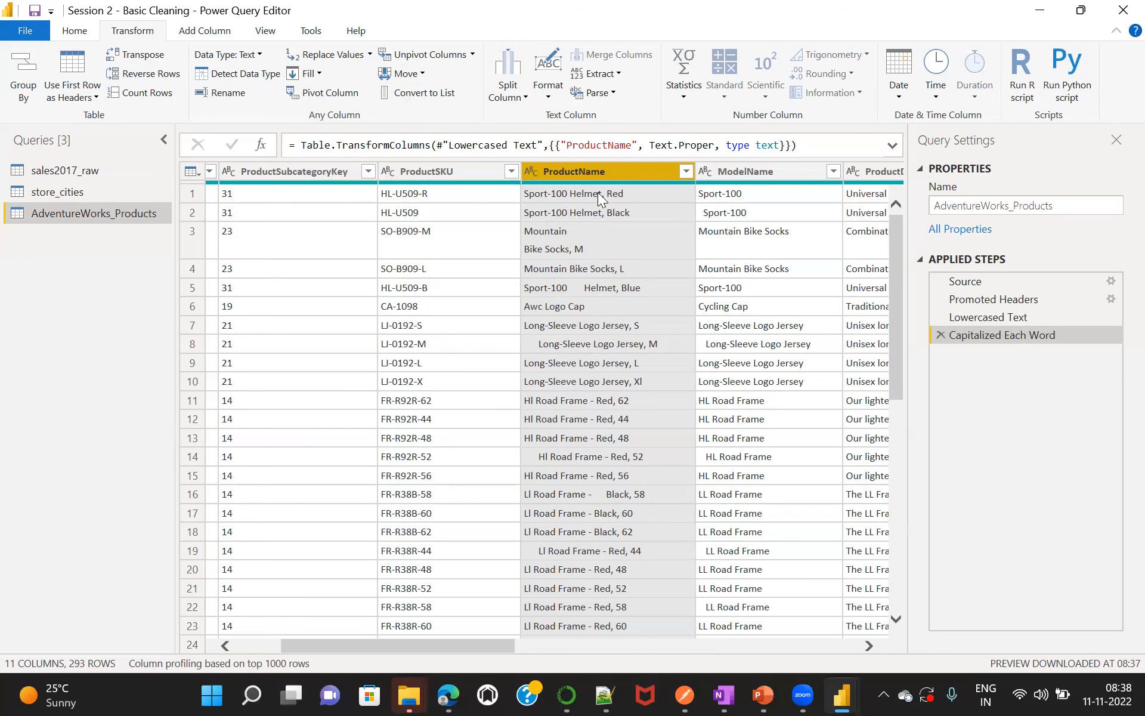
Trim the leading and trailing spaces from the ProductName values.
{"action": "right_click", "coordinate": [603, 172]}
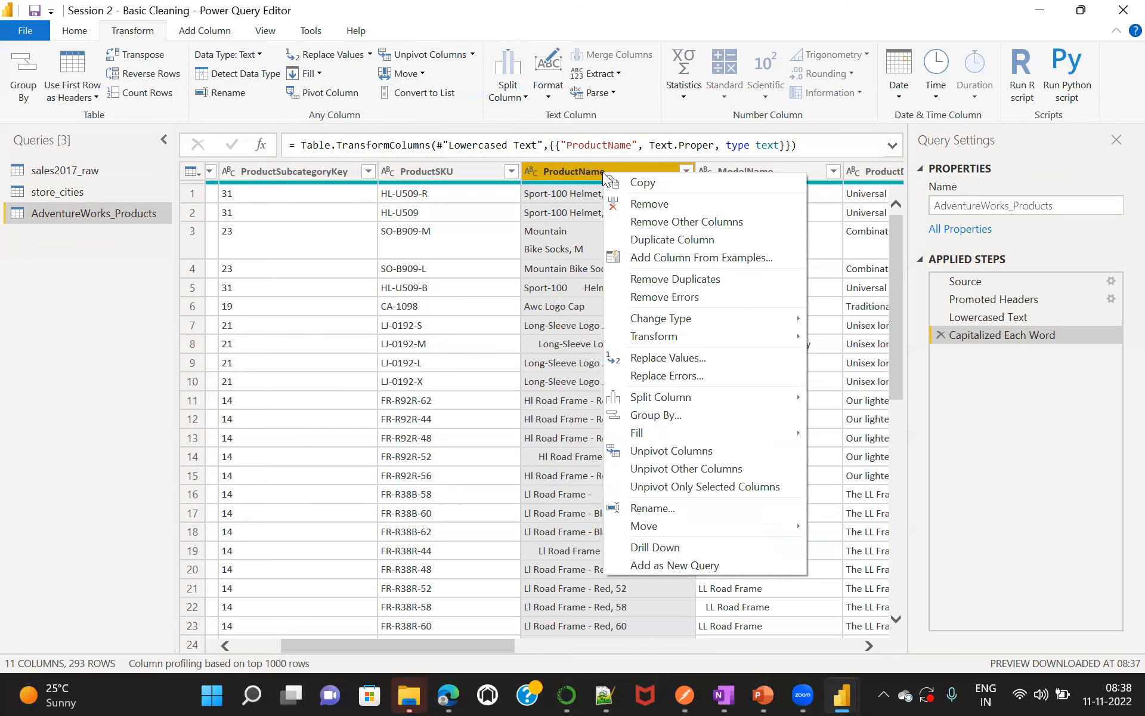
{"action": "mouse_move", "coordinate": [754, 336]}
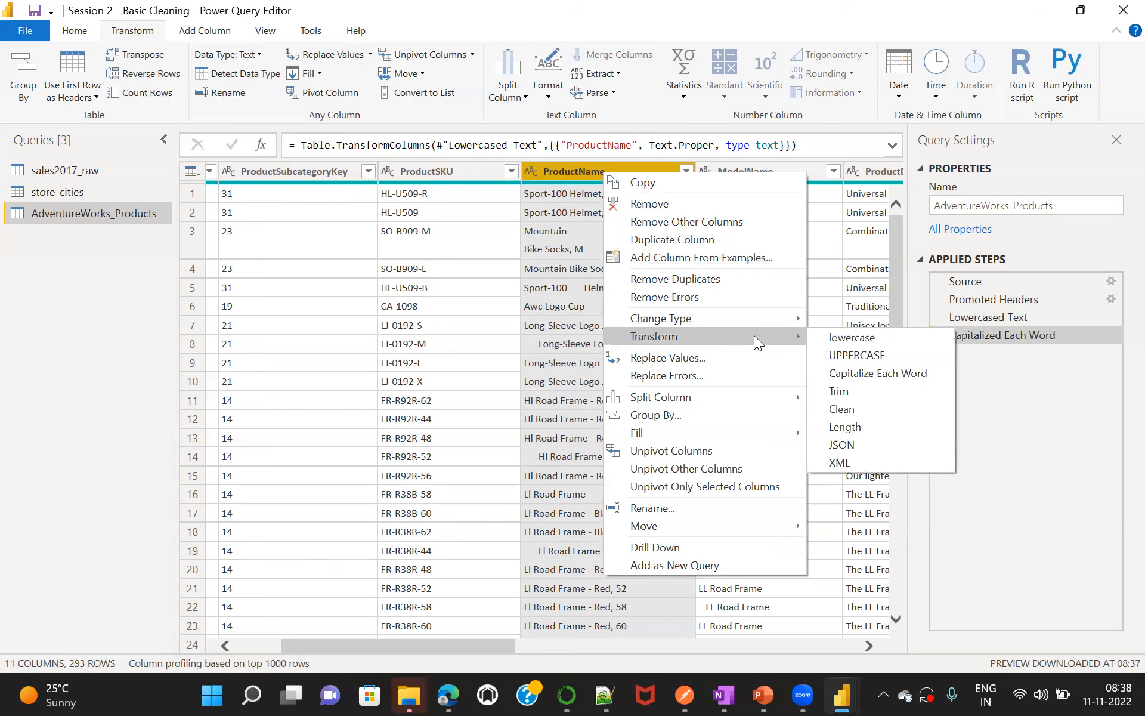
{"action": "left_click", "coordinate": [848, 391]}
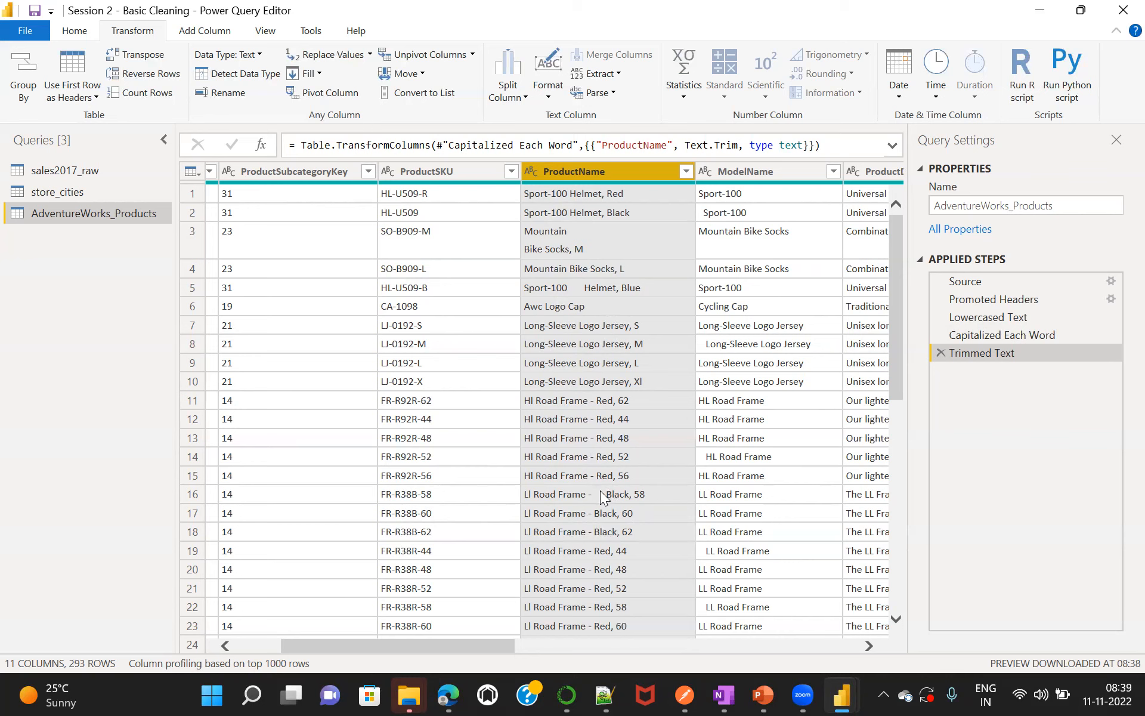
Inspect the ProductName cells in rows 3 to 5 and apply the Clean transform to the column.
{"action": "left_click", "coordinate": [574, 235]}
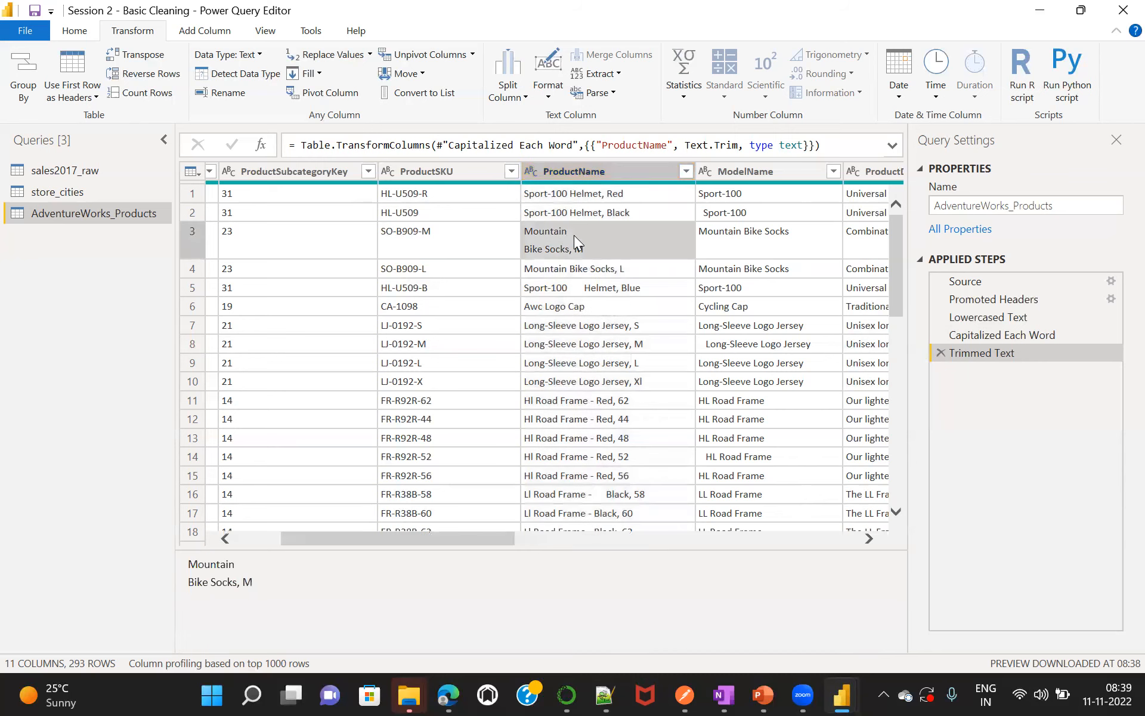
{"action": "left_click", "coordinate": [586, 269]}
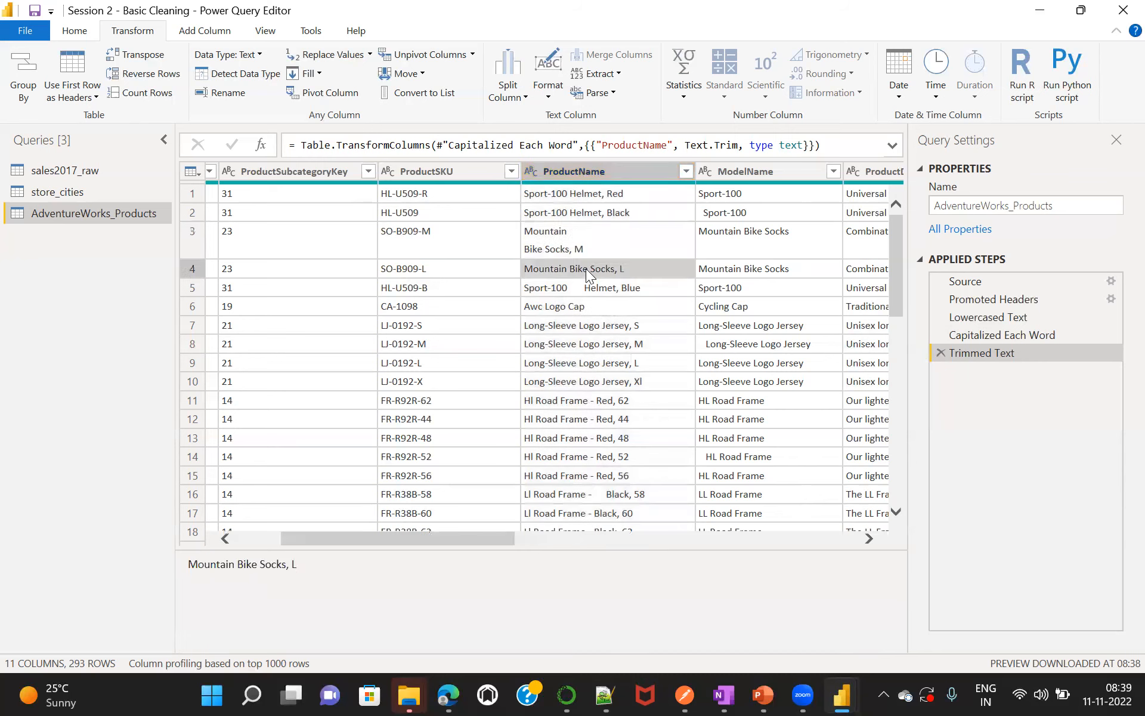
{"action": "left_click", "coordinate": [585, 289]}
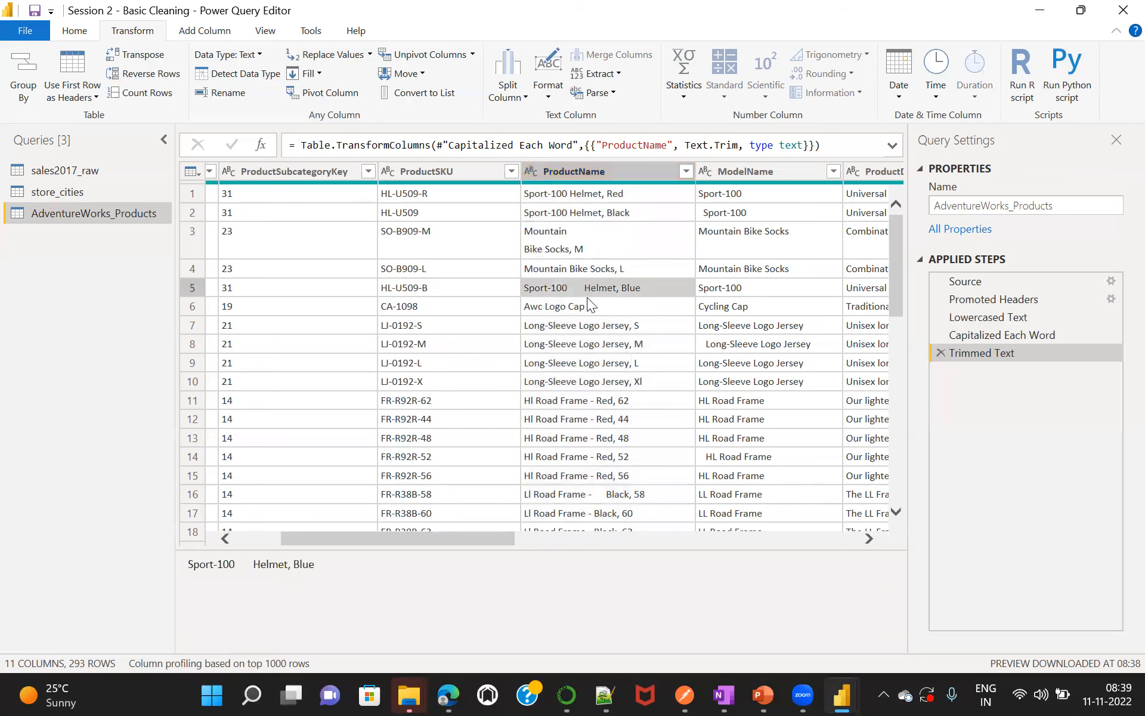
{"action": "right_click", "coordinate": [594, 167]}
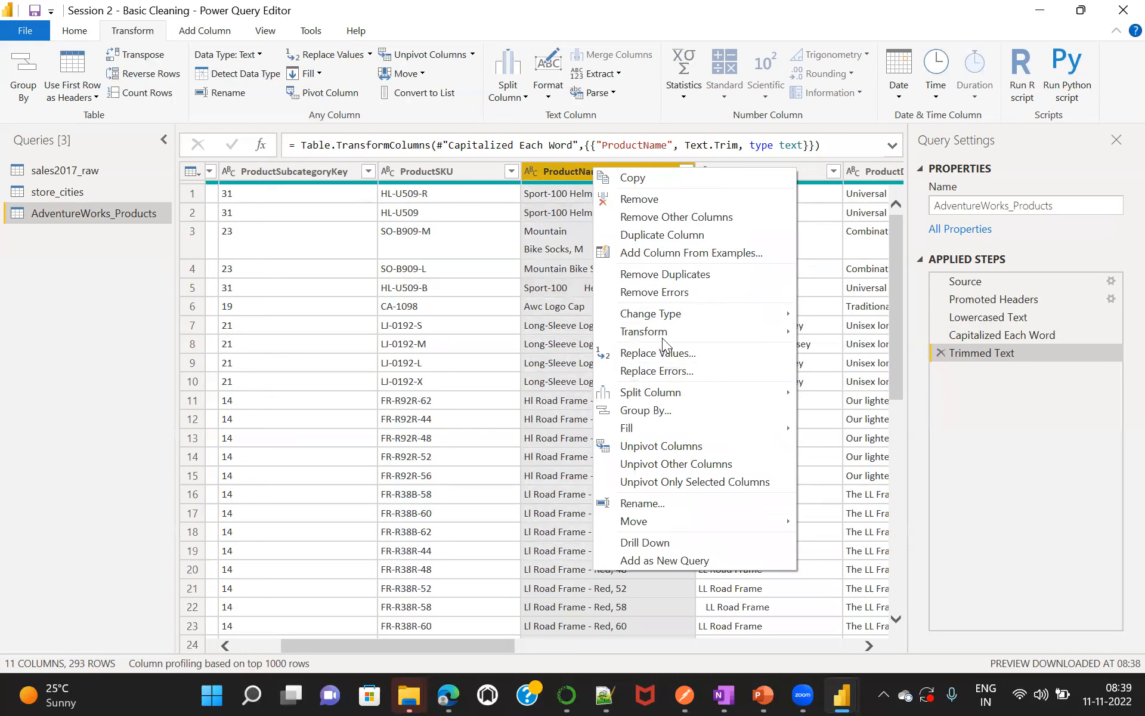
{"action": "mouse_move", "coordinate": [680, 335]}
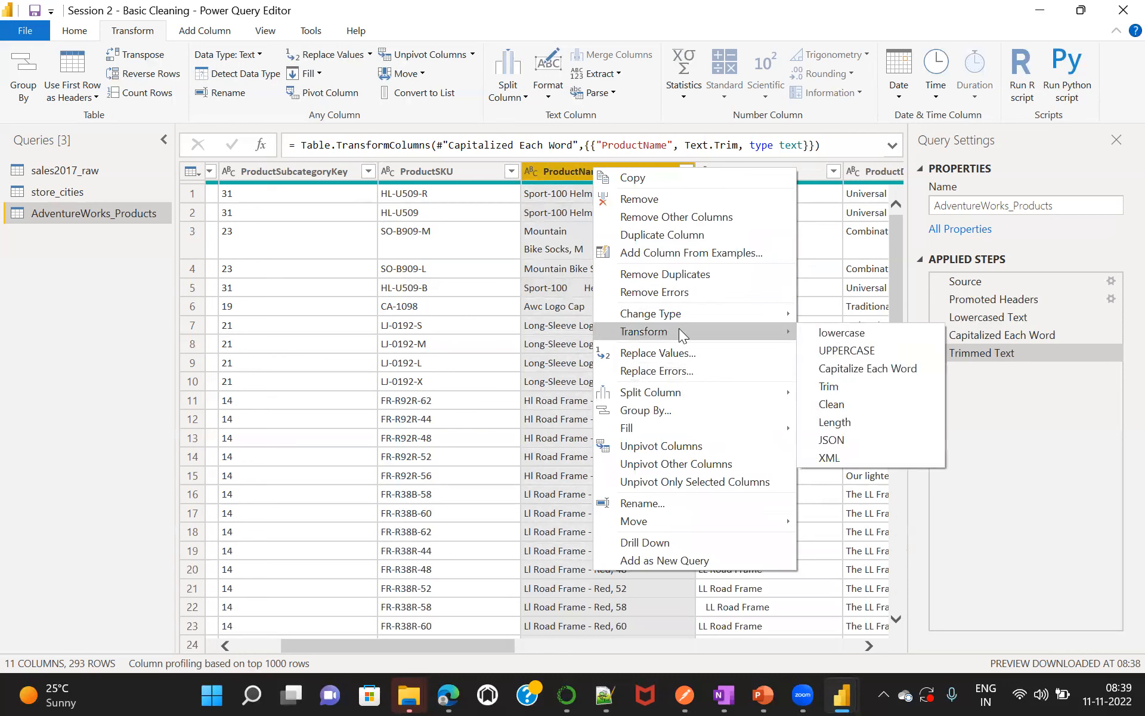
{"action": "left_click", "coordinate": [846, 404]}
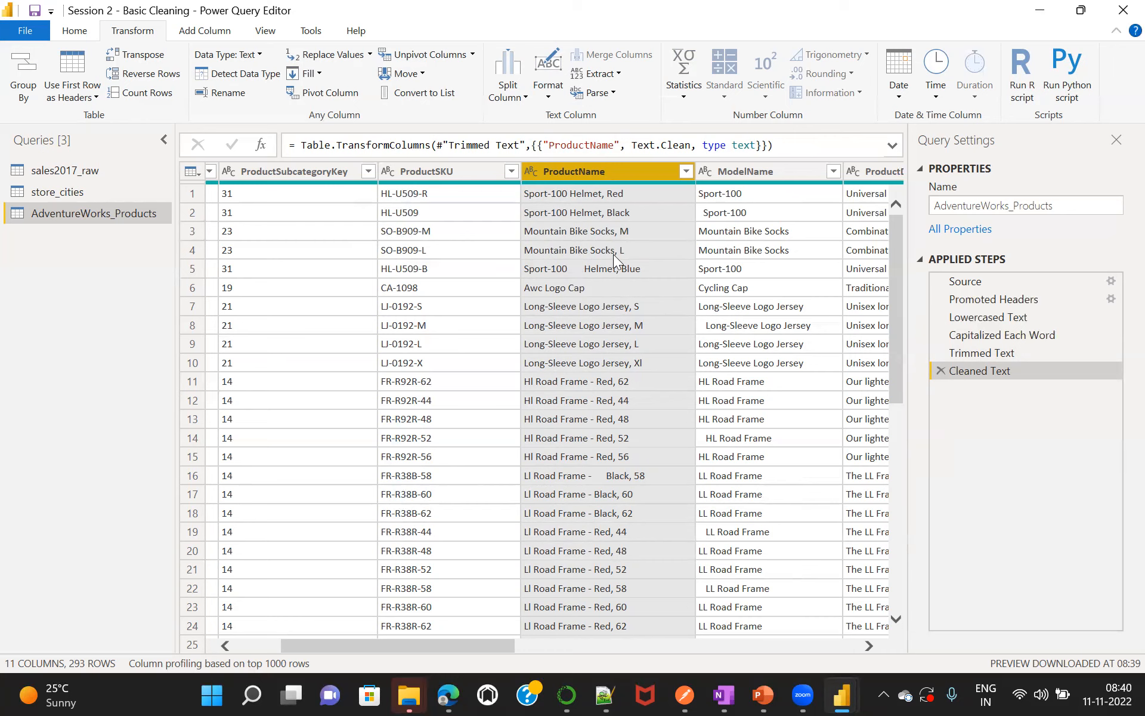
Transform the ProductName column into the length of its text values.
{"action": "right_click", "coordinate": [588, 169]}
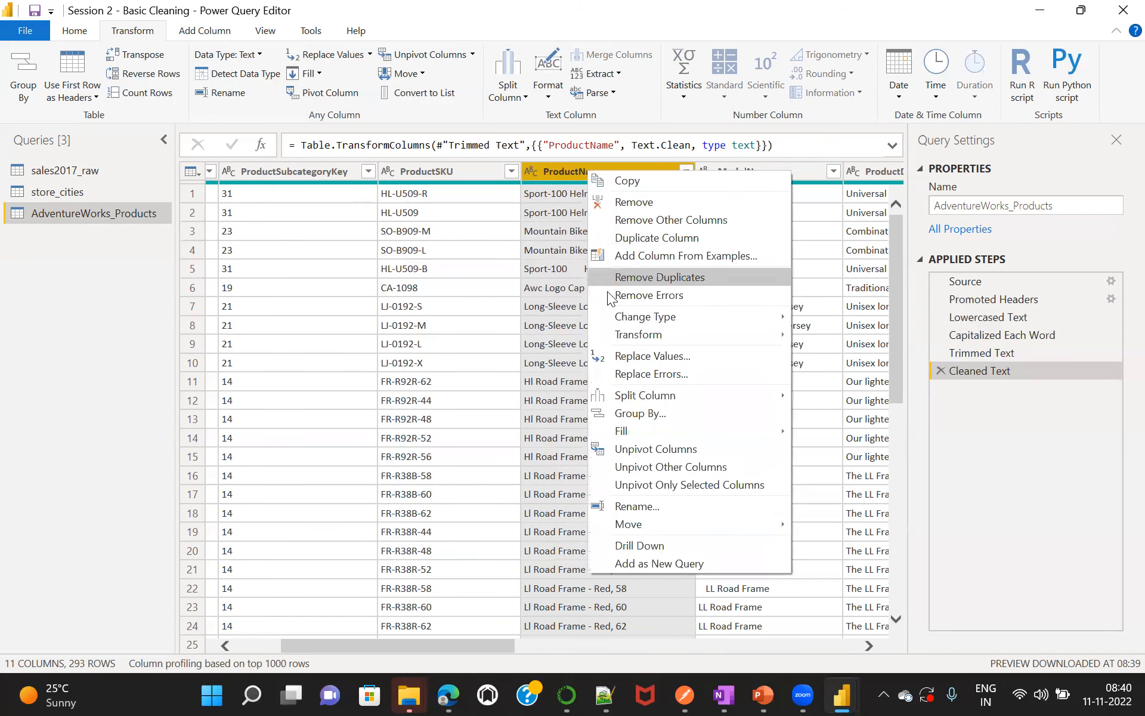
{"action": "mouse_move", "coordinate": [702, 339]}
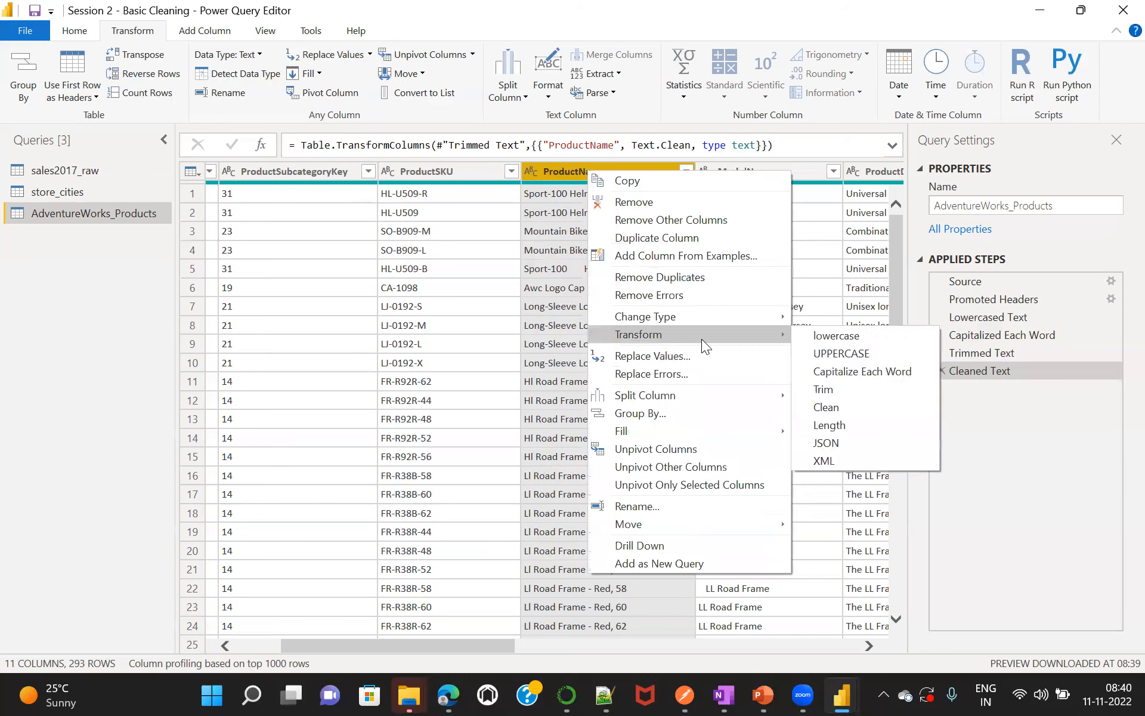
{"action": "left_click", "coordinate": [840, 425]}
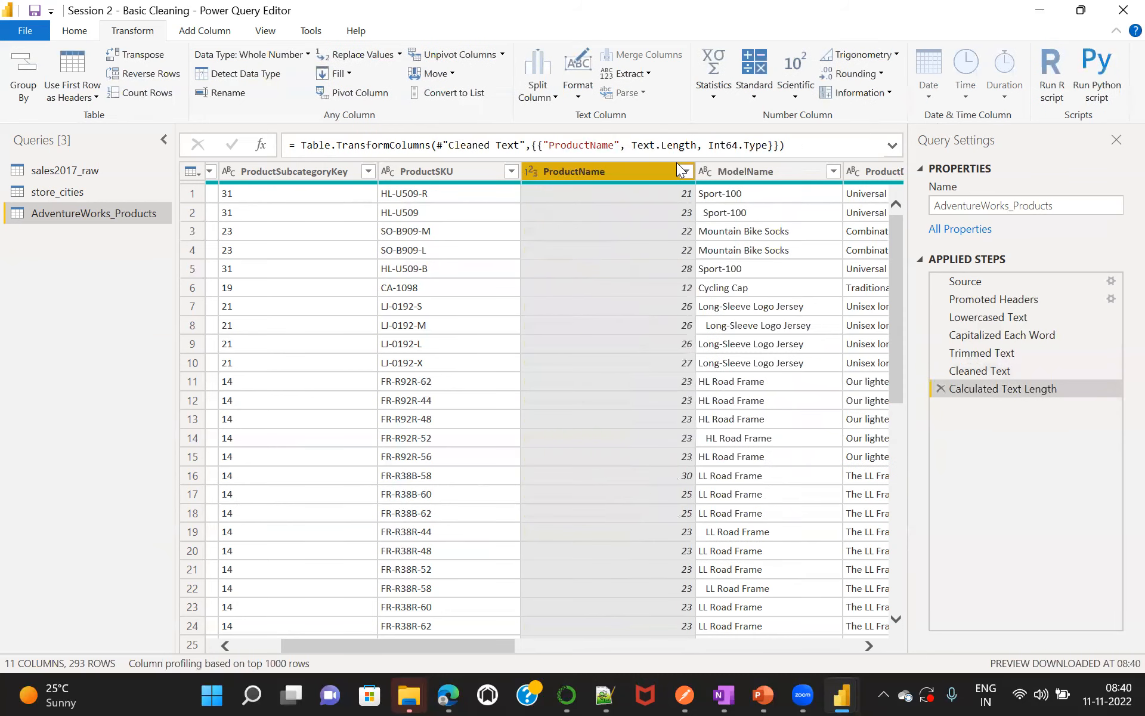
{"action": "right_click", "coordinate": [600, 172]}
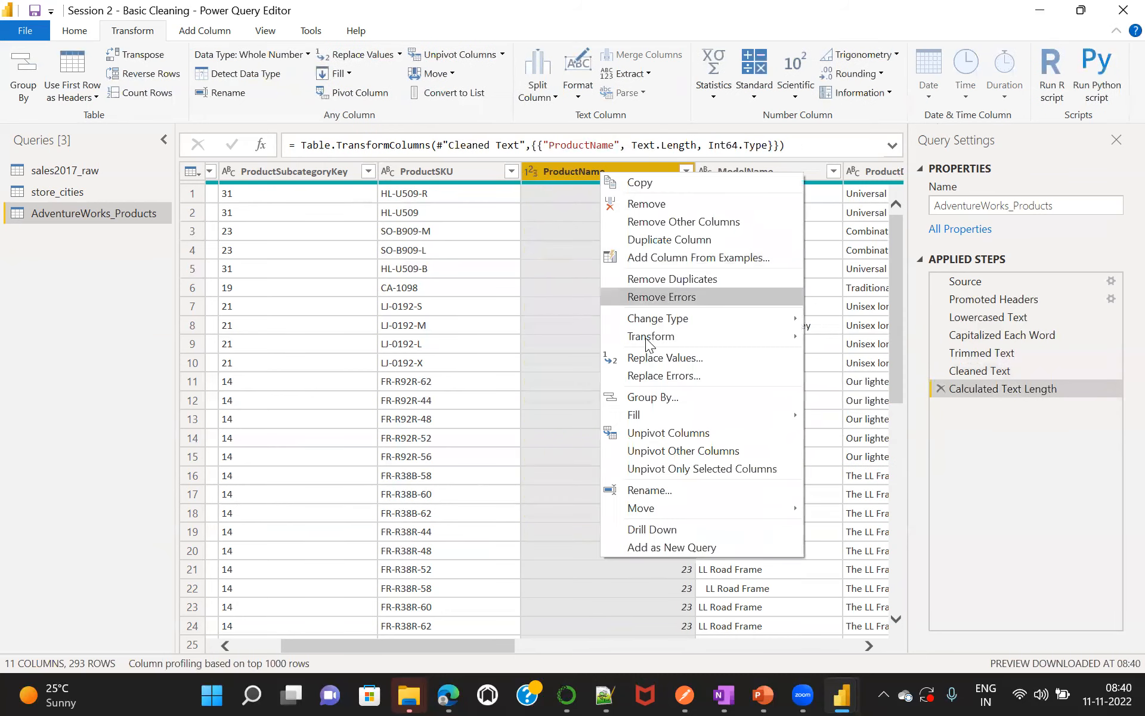
{"action": "mouse_move", "coordinate": [776, 335]}
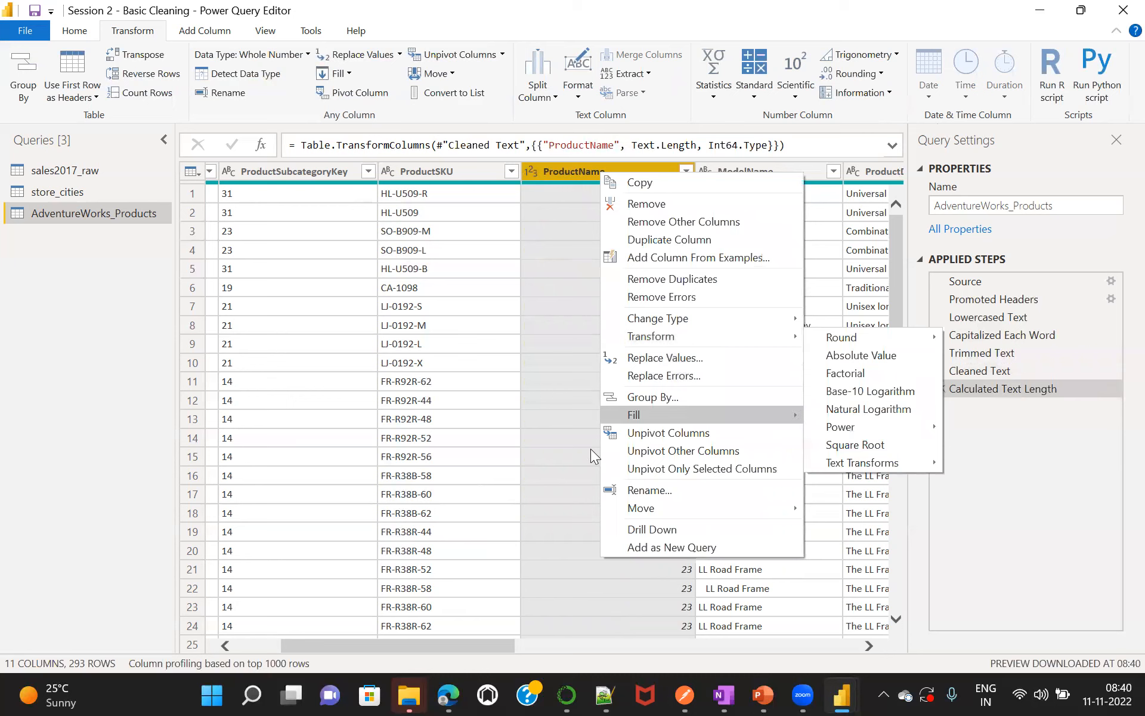
{"action": "left_click", "coordinate": [559, 172]}
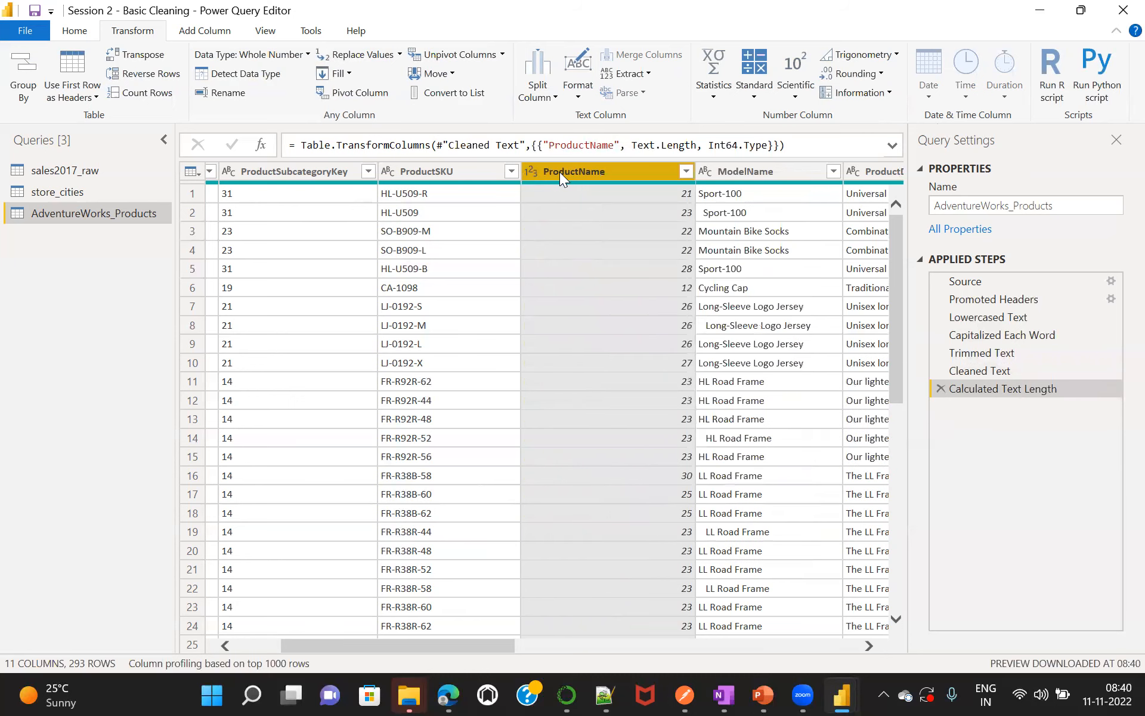
{"action": "right_click", "coordinate": [620, 171]}
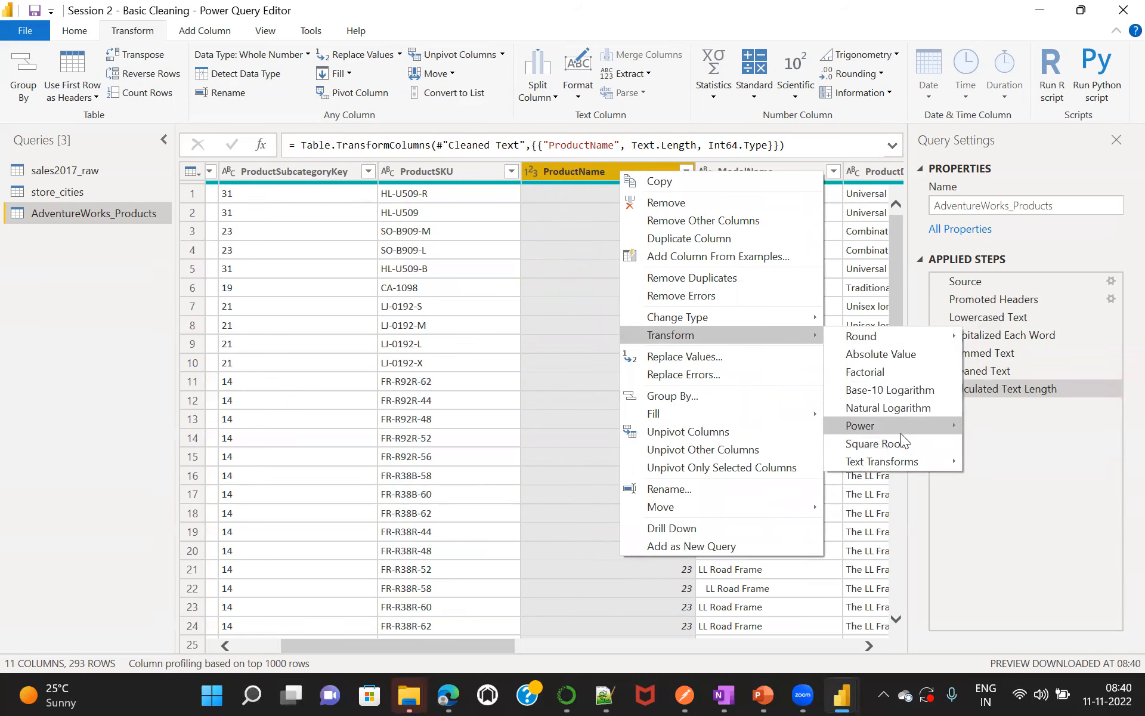
{"action": "mouse_move", "coordinate": [887, 466]}
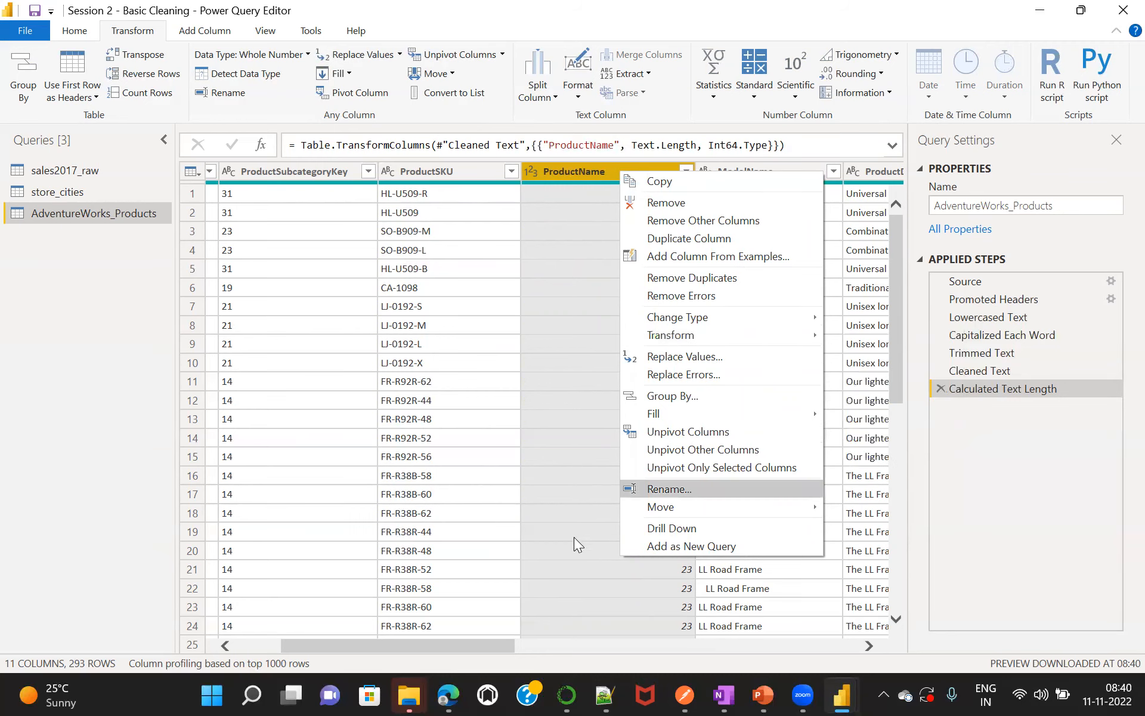
{"action": "left_click", "coordinate": [548, 546]}
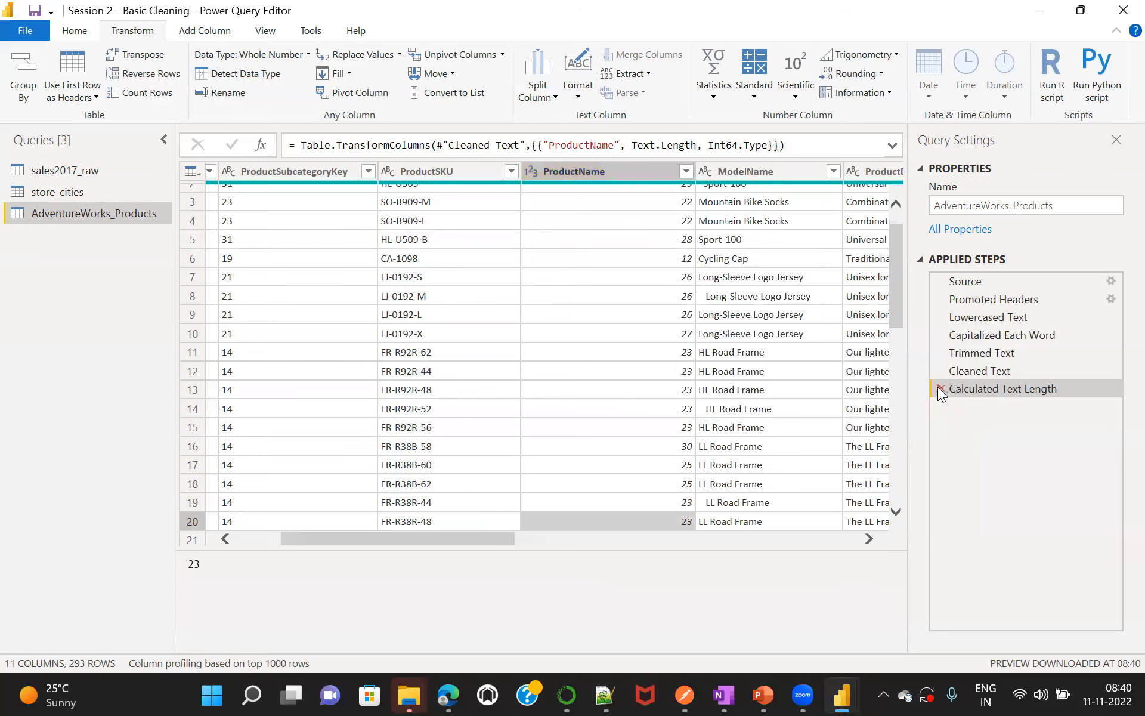
Remove the Calculated Text Length step and review ProductName at the Trimmed Text and Cleaned Text steps.
{"action": "left_click", "coordinate": [941, 388]}
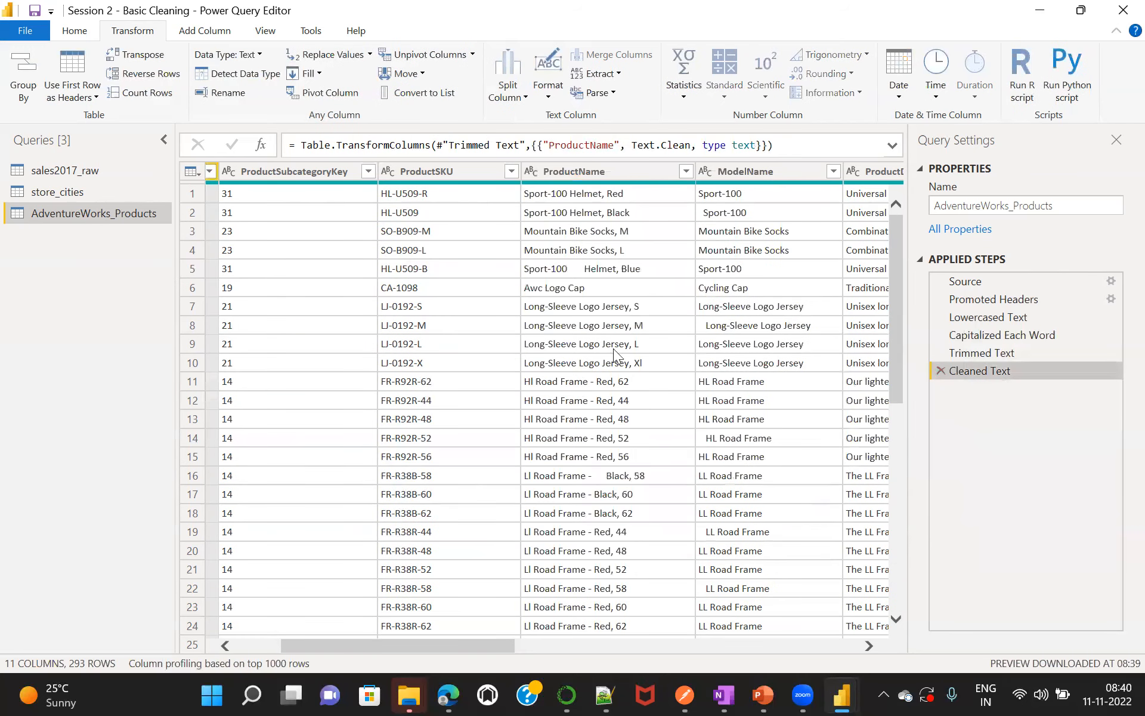
{"action": "left_click", "coordinate": [999, 352]}
{"action": "left_click", "coordinate": [987, 369]}
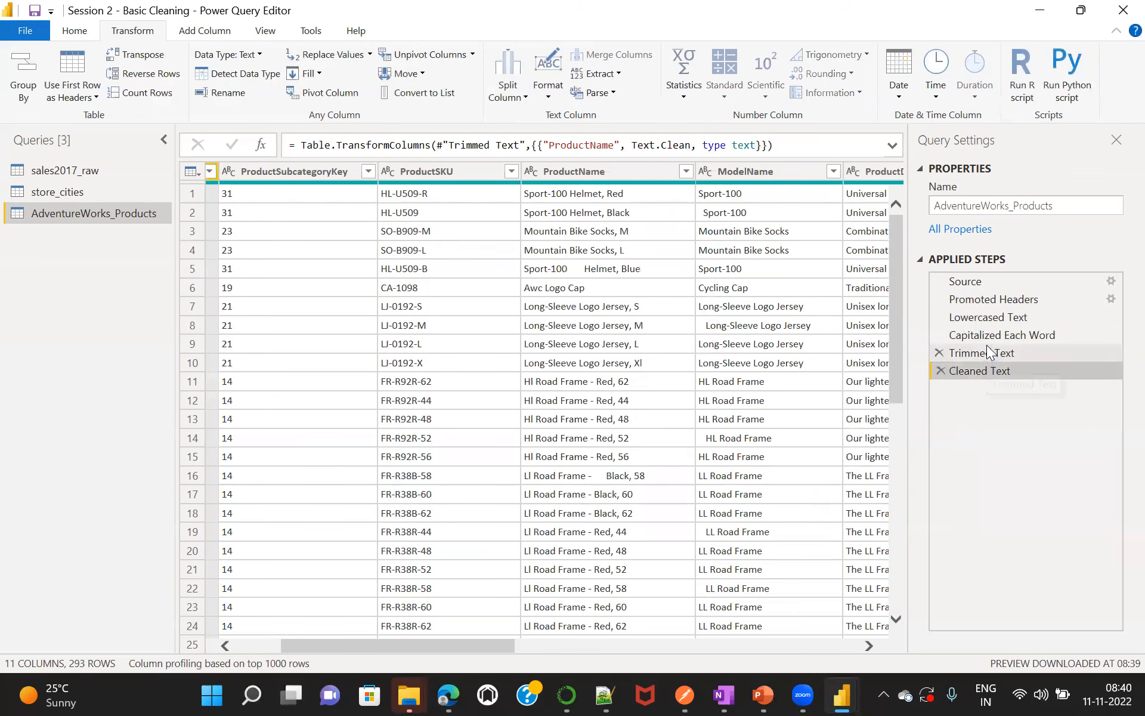
Review the Capitalized Each Word step and delete the Lowercased Text step from the applied steps.
{"action": "left_click", "coordinate": [983, 336]}
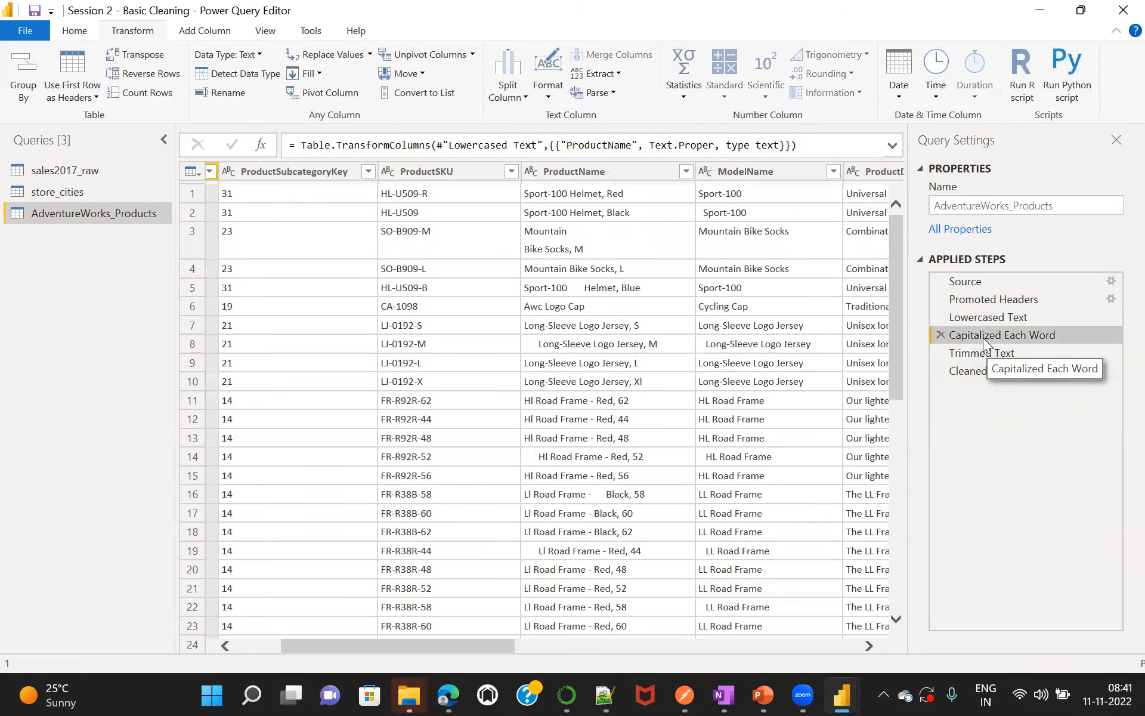
{"action": "left_click", "coordinate": [940, 318]}
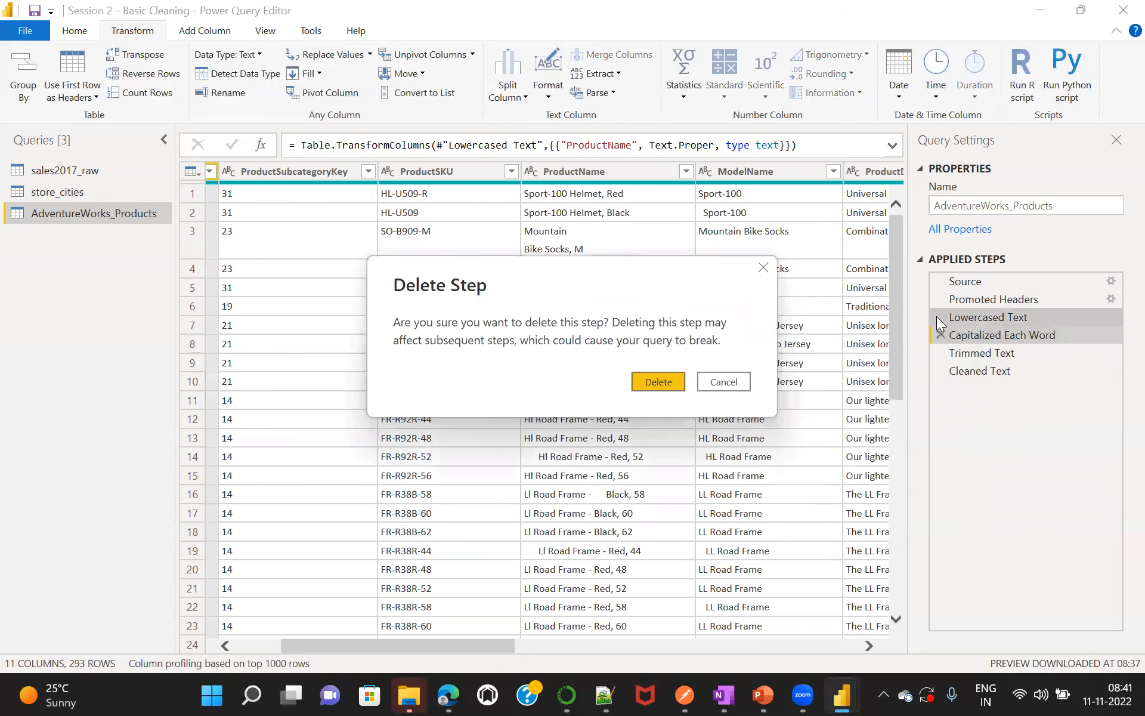
{"action": "left_click", "coordinate": [660, 381]}
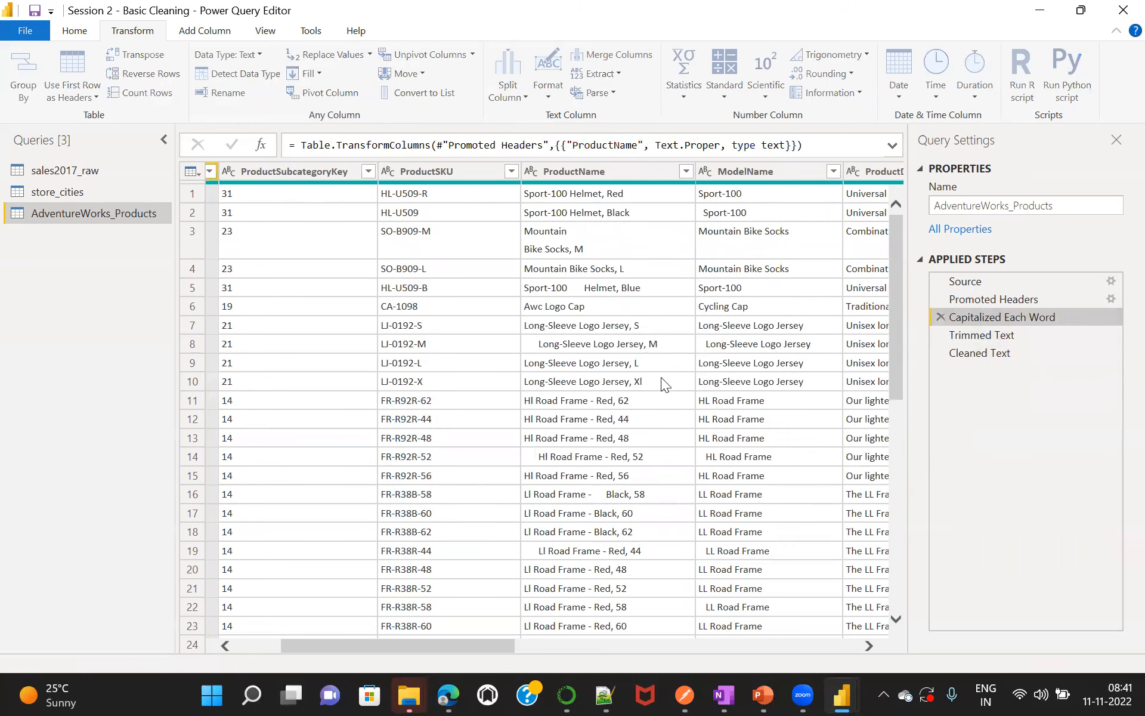
Compare ProductName across the Capitalized Each Word, Trimmed Text and Cleaned Text steps, ending on Cleaned Text.
{"action": "left_click", "coordinate": [993, 337]}
{"action": "left_click", "coordinate": [987, 351]}
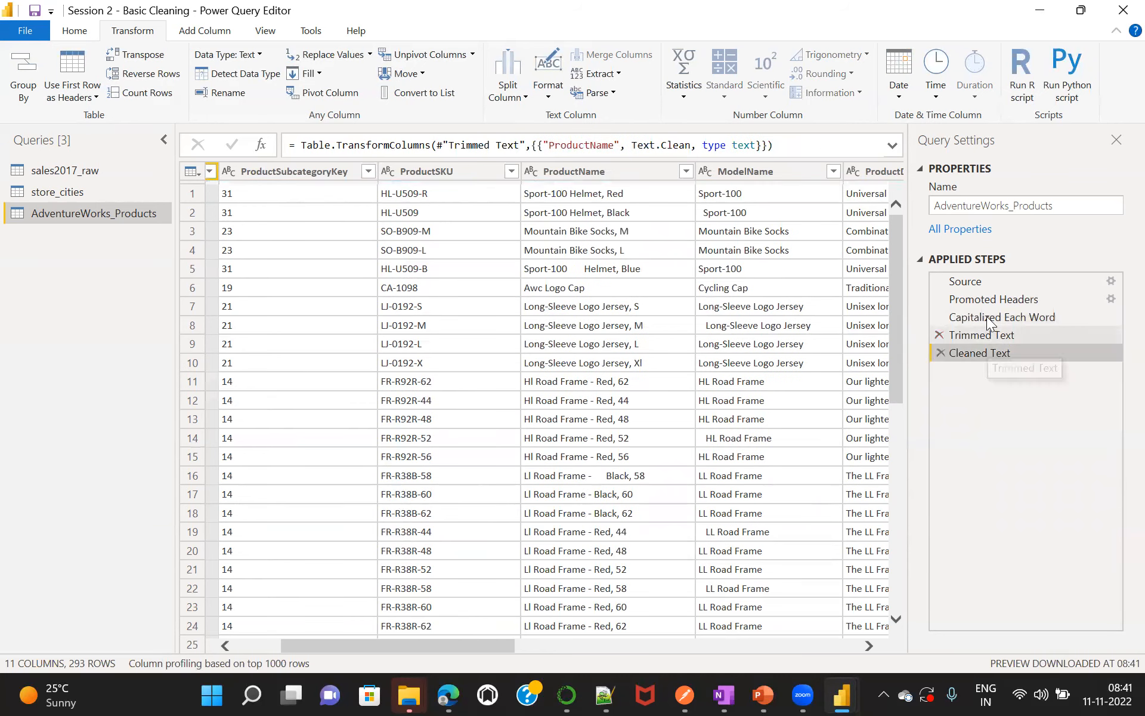
{"action": "left_click", "coordinate": [987, 320]}
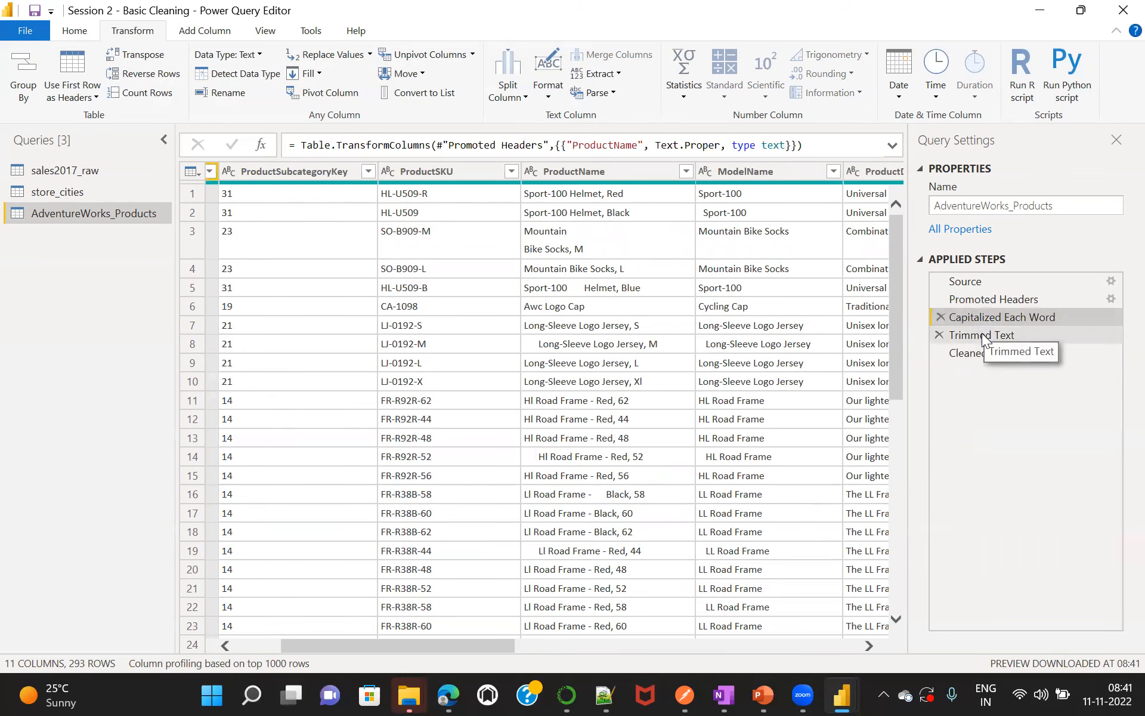
{"action": "left_click", "coordinate": [983, 338]}
{"action": "left_click", "coordinate": [979, 350]}
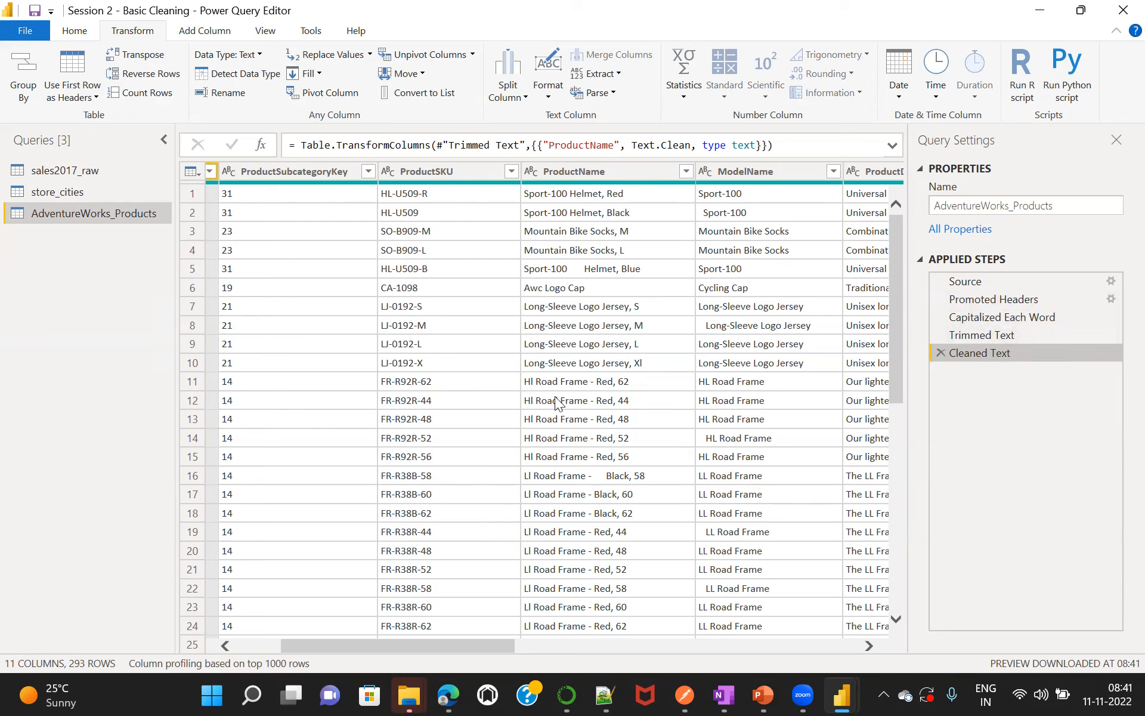
Trim the leading and trailing spaces from the ModelName values.
{"action": "right_click", "coordinate": [775, 175]}
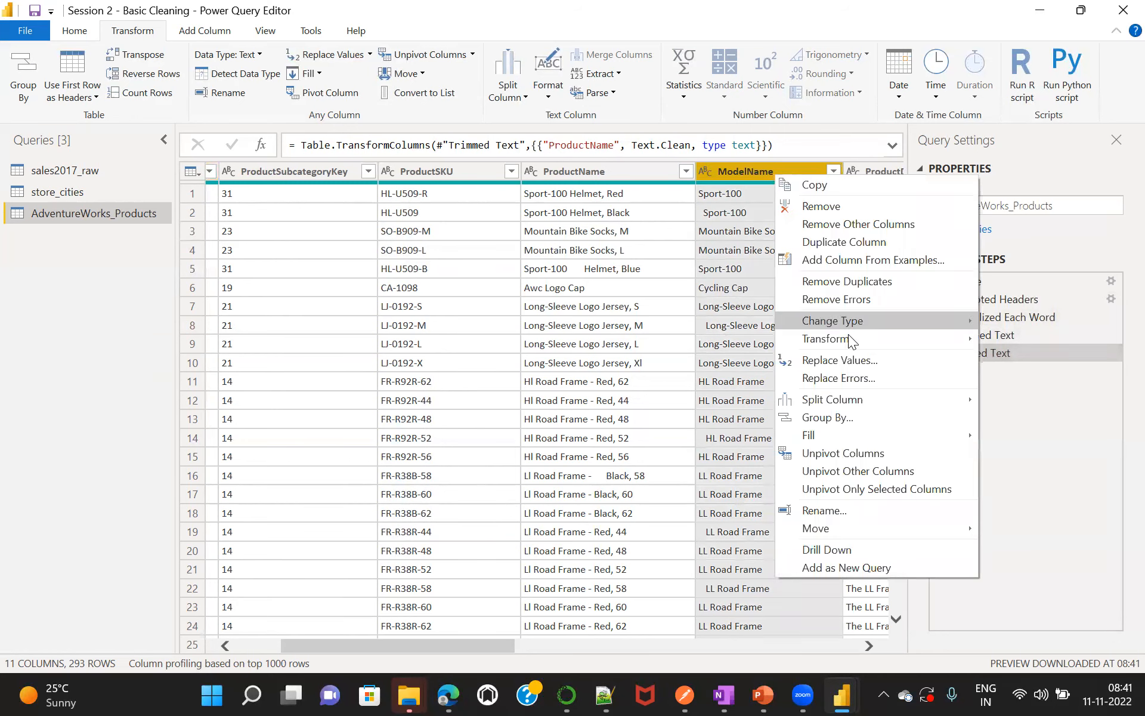
{"action": "mouse_move", "coordinate": [852, 338]}
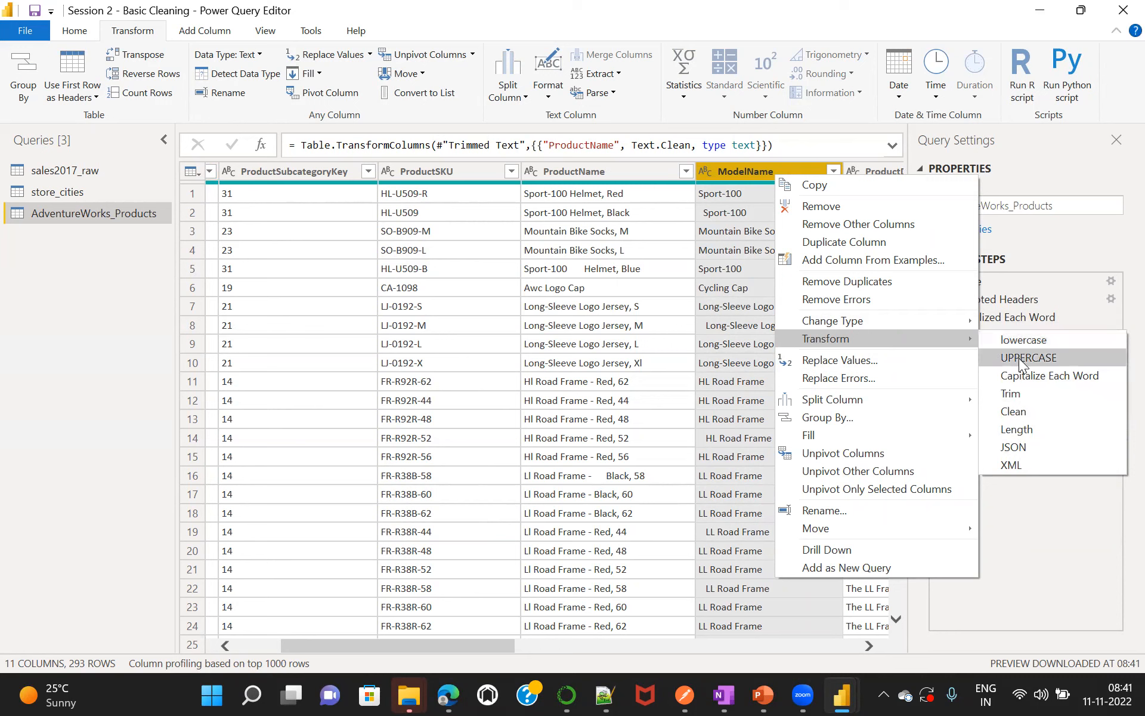
{"action": "left_click", "coordinate": [1020, 394]}
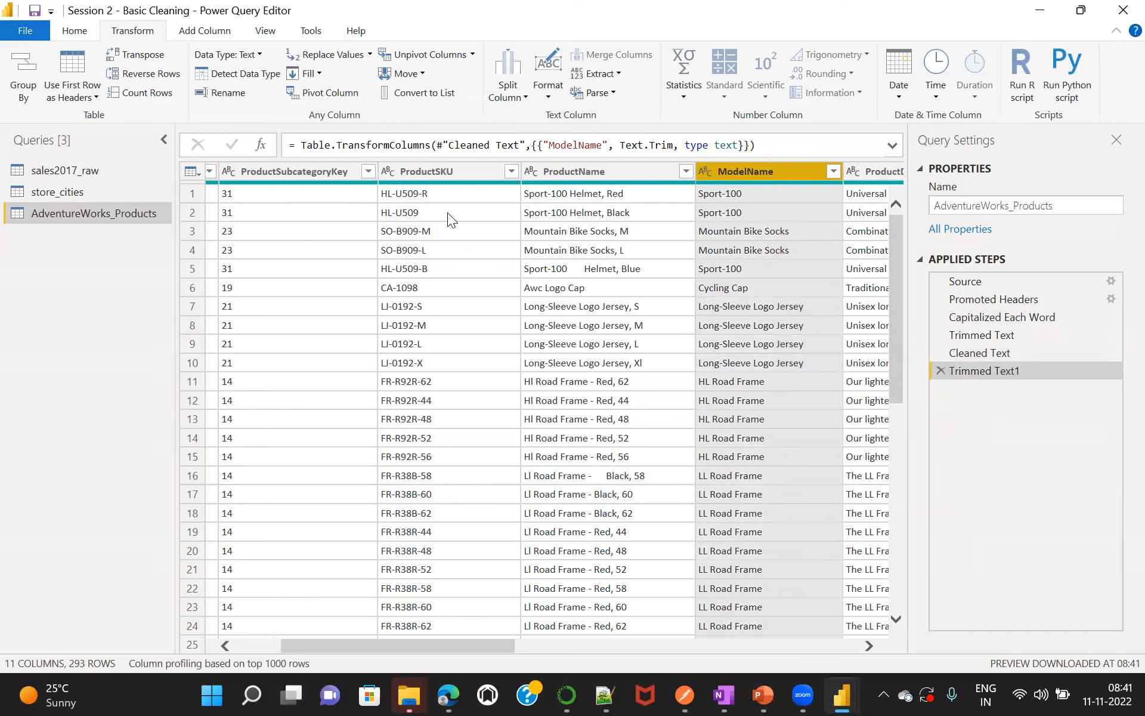
Look at which Statistics operations are available for the ProductName text column.
{"action": "left_click", "coordinate": [567, 172]}
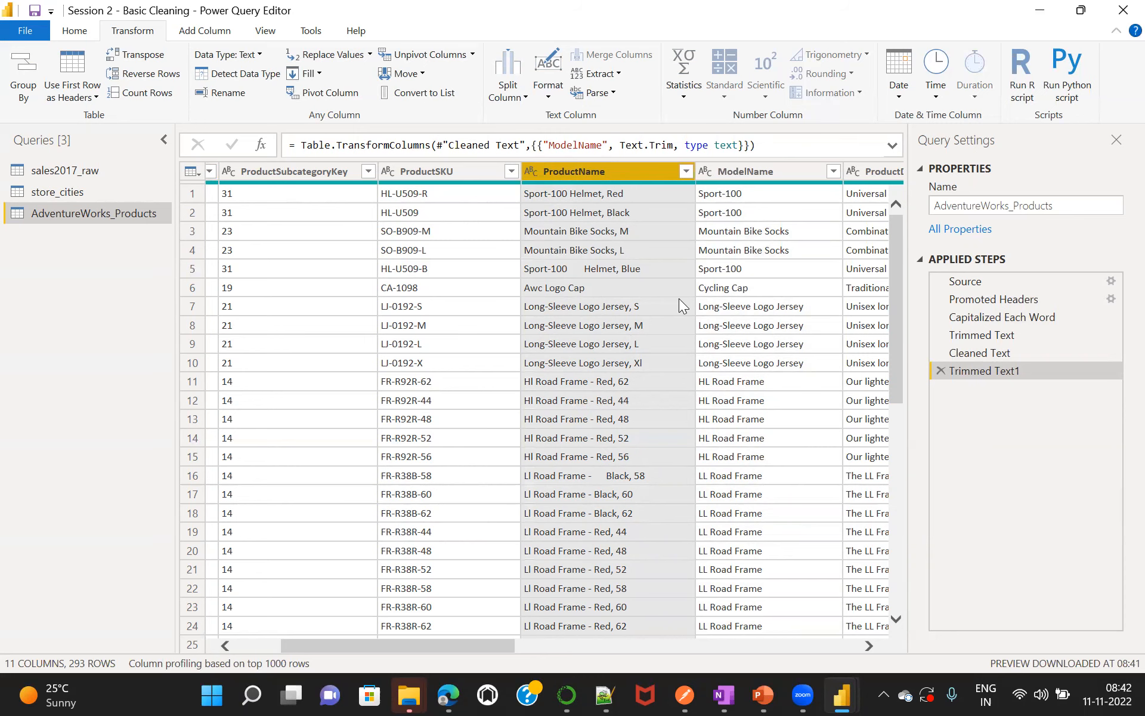
{"action": "left_click_drag", "start_coordinate": [894, 261], "coordinate": [900, 228]}
{"action": "left_click", "coordinate": [681, 97]}
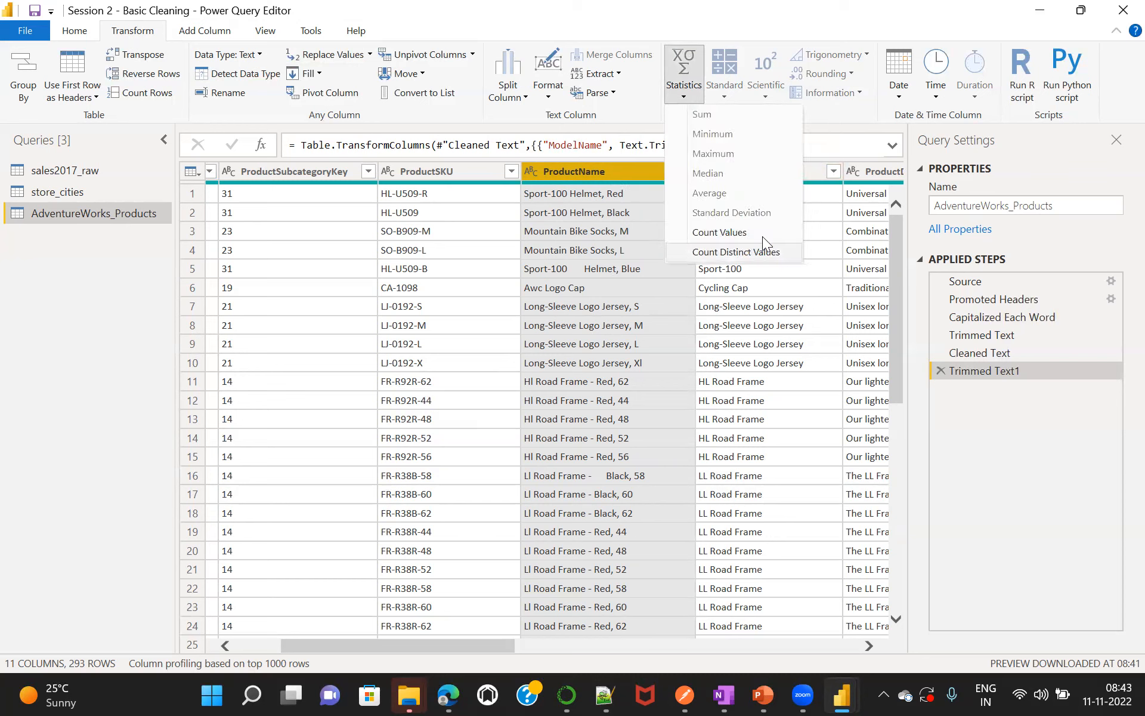
{"action": "left_click", "coordinate": [824, 115]}
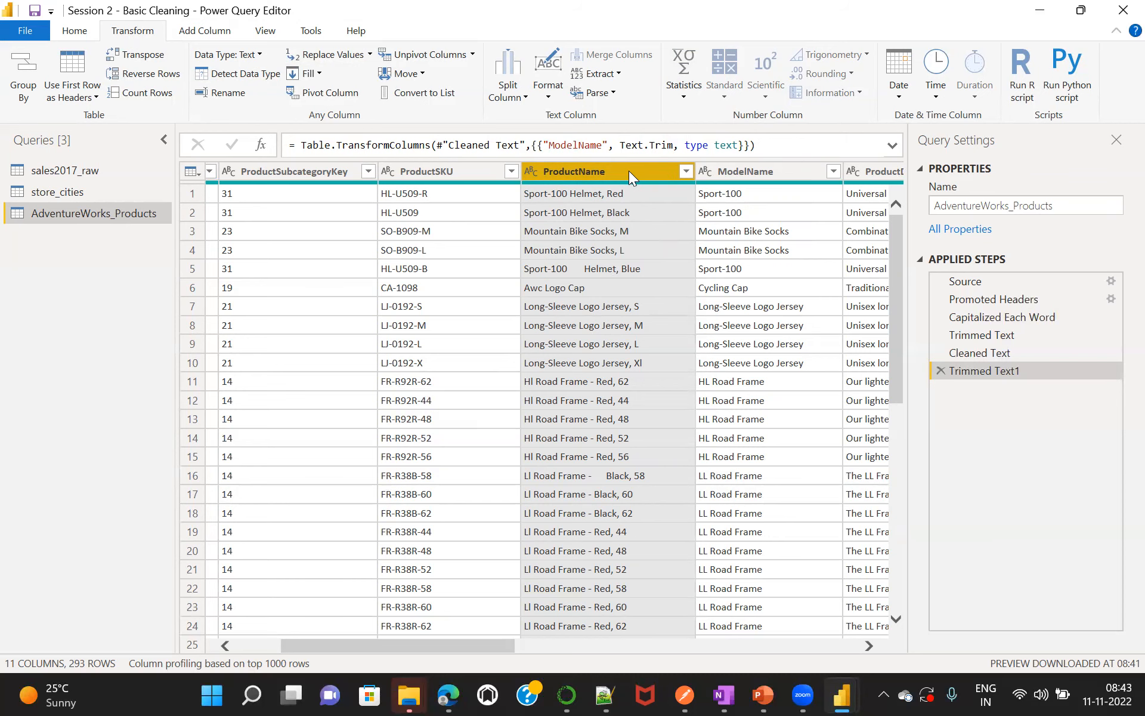
Examine the data types of the ProductCost, ProductPrice and key columns.
{"action": "left_click_drag", "start_coordinate": [428, 640], "coordinate": [673, 268]}
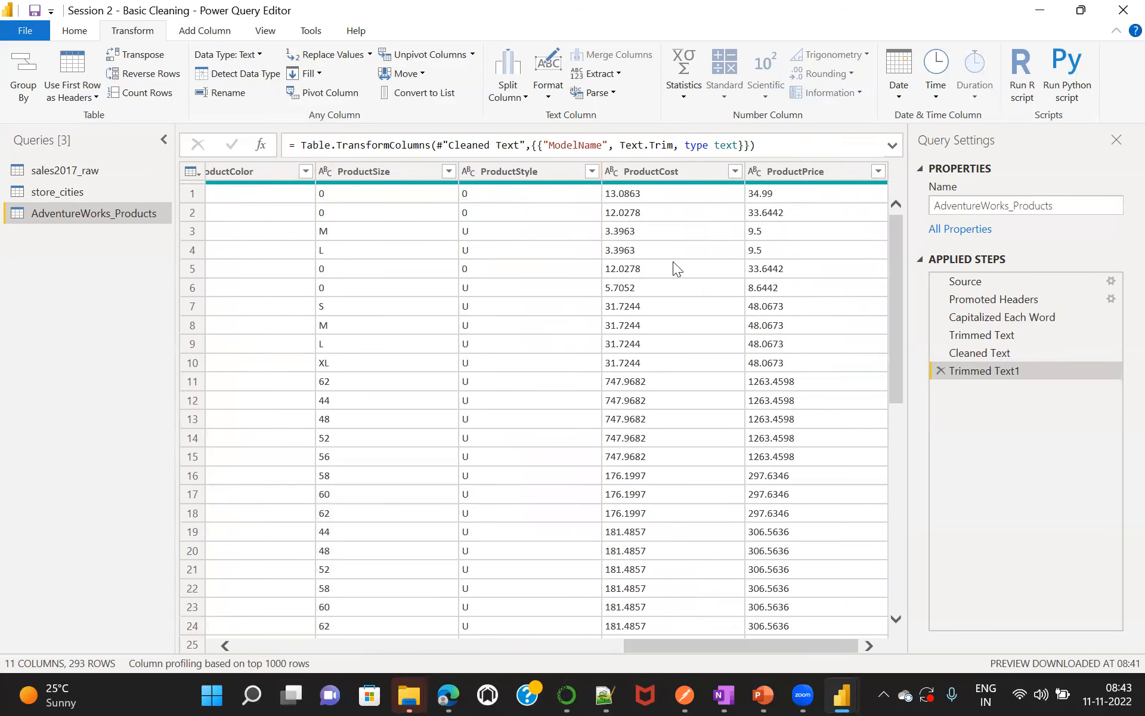
{"action": "left_click", "coordinate": [678, 170]}
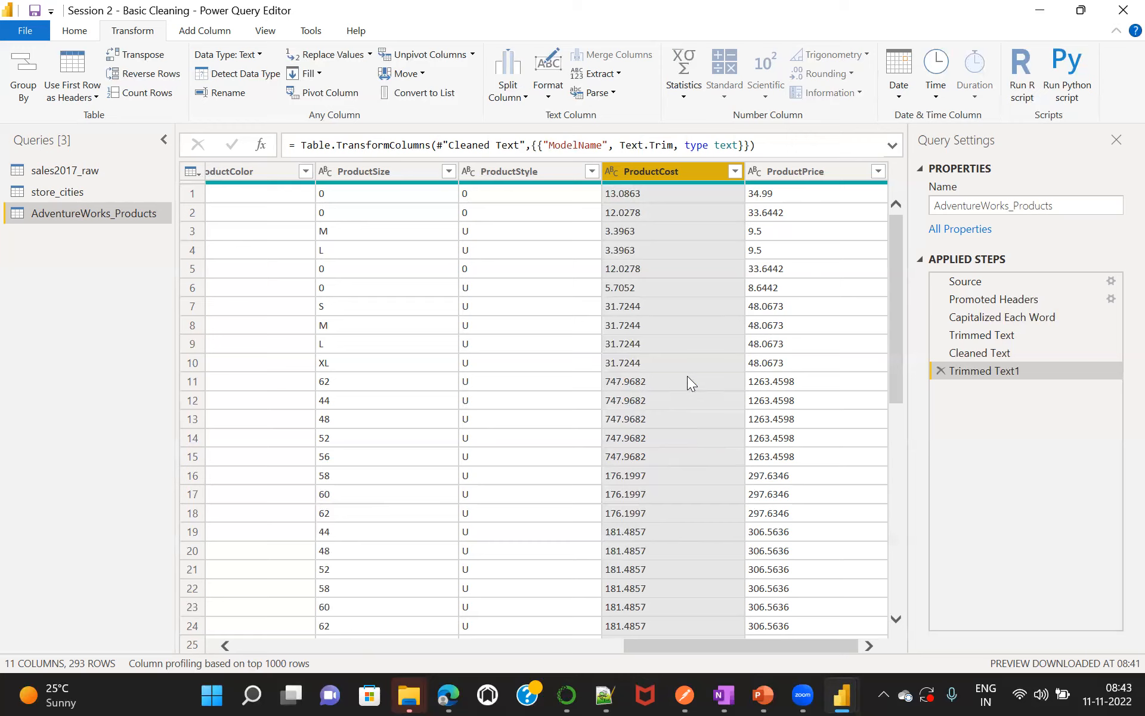
{"action": "left_click_drag", "start_coordinate": [669, 645], "coordinate": [278, 626]}
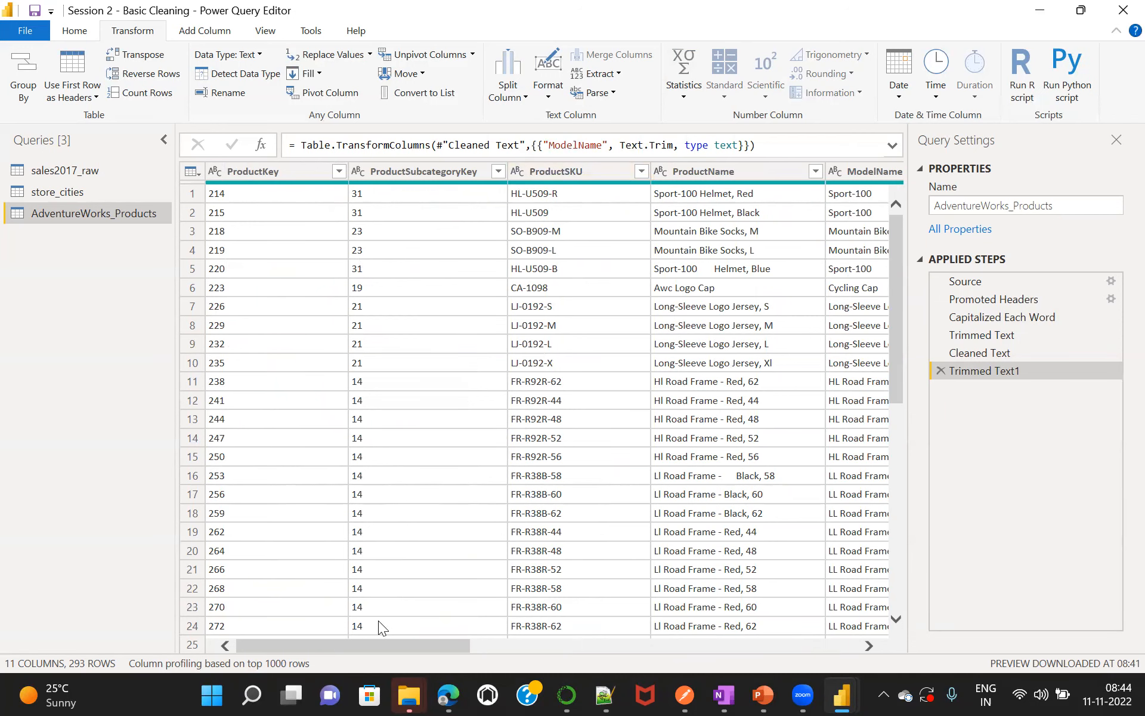
{"action": "left_click_drag", "start_coordinate": [364, 645], "coordinate": [820, 560]}
{"action": "left_click", "coordinate": [821, 173]}
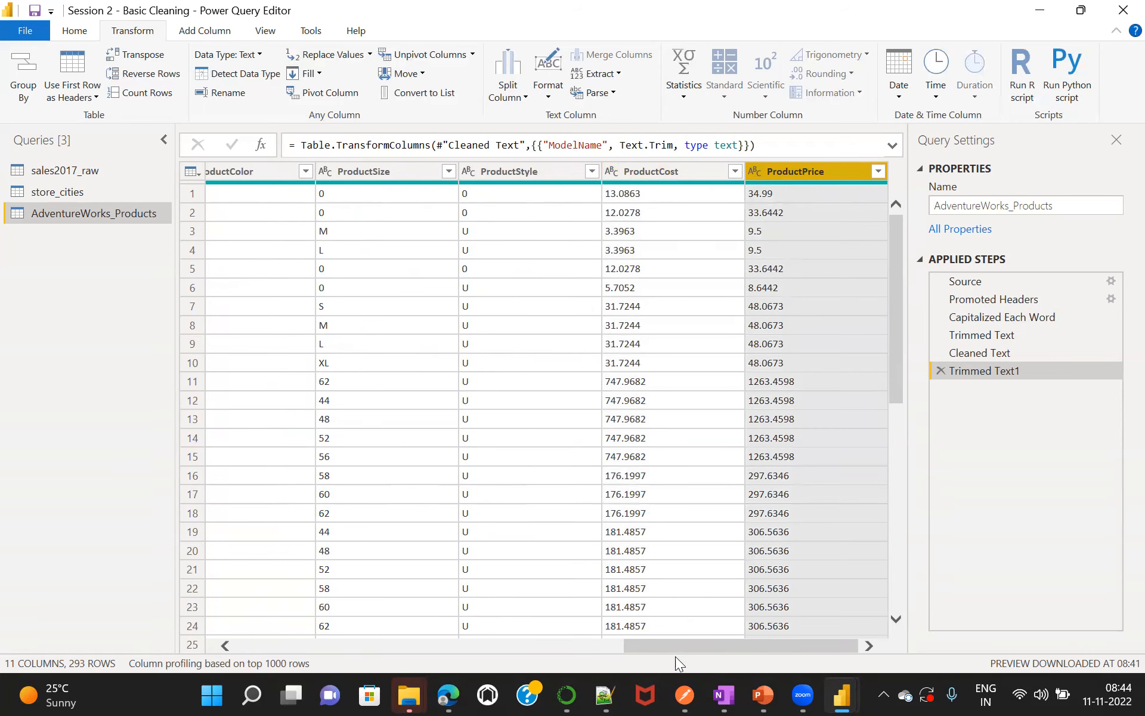
{"action": "left_click_drag", "start_coordinate": [666, 645], "coordinate": [243, 649]}
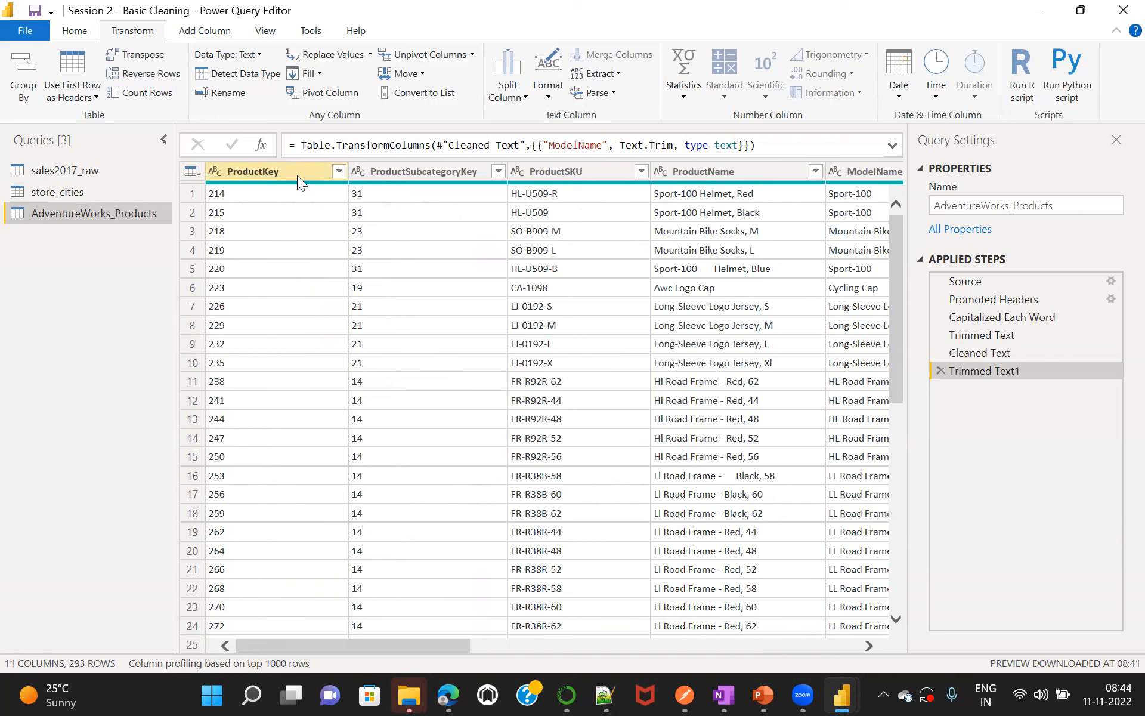
{"action": "left_click", "coordinate": [213, 170]}
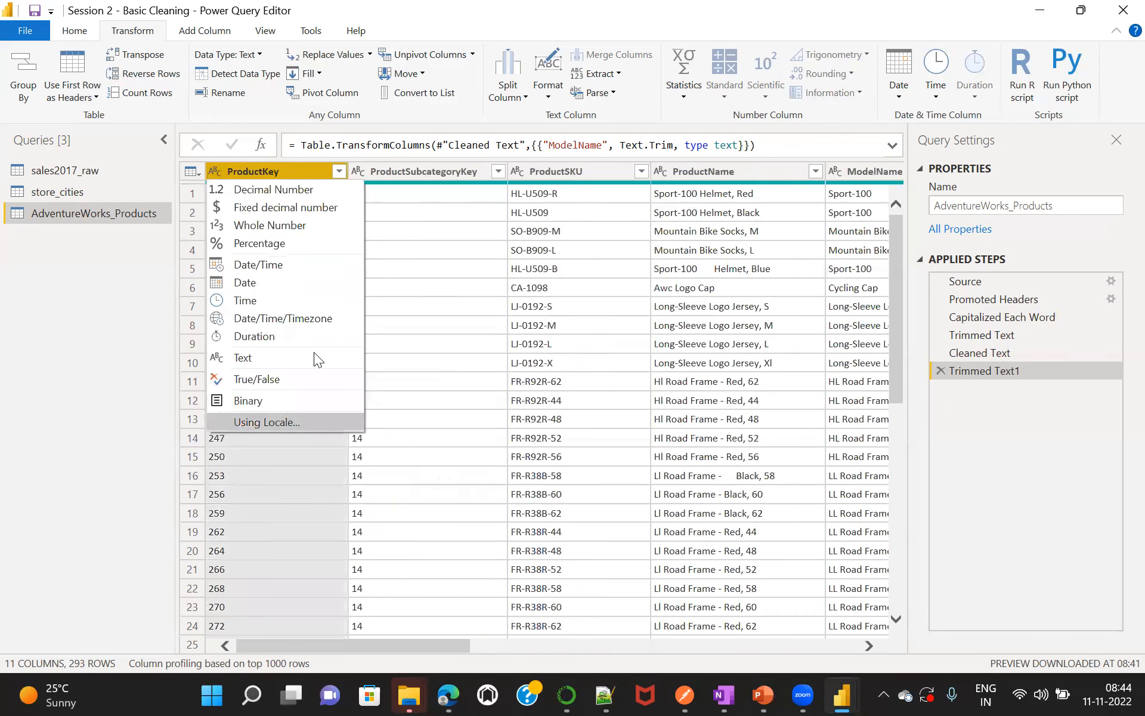
{"action": "left_click", "coordinate": [414, 170]}
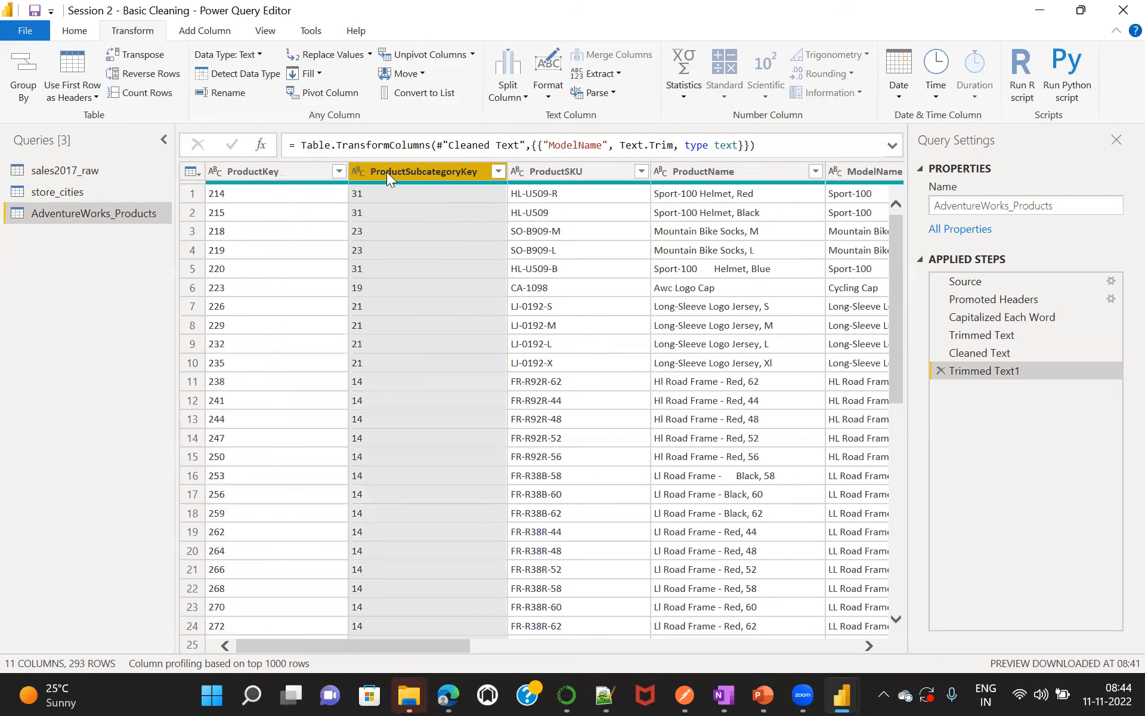
{"action": "left_click", "coordinate": [290, 175]}
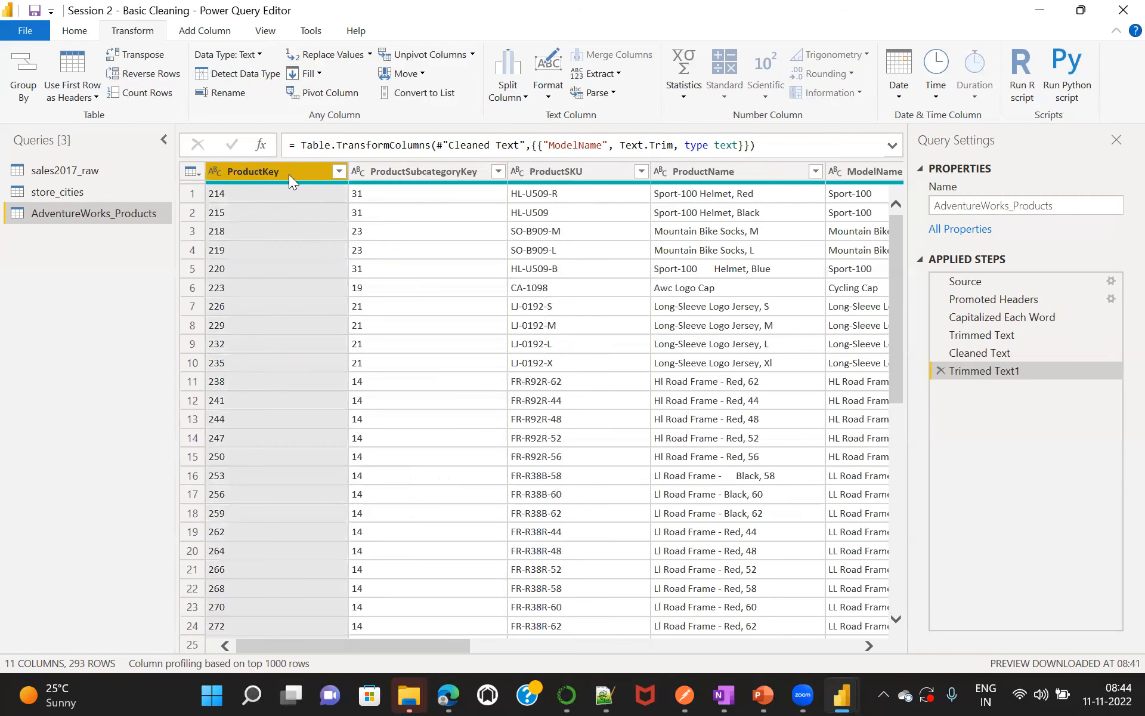
{"action": "left_click", "coordinate": [421, 168], "text": "ctrl"}
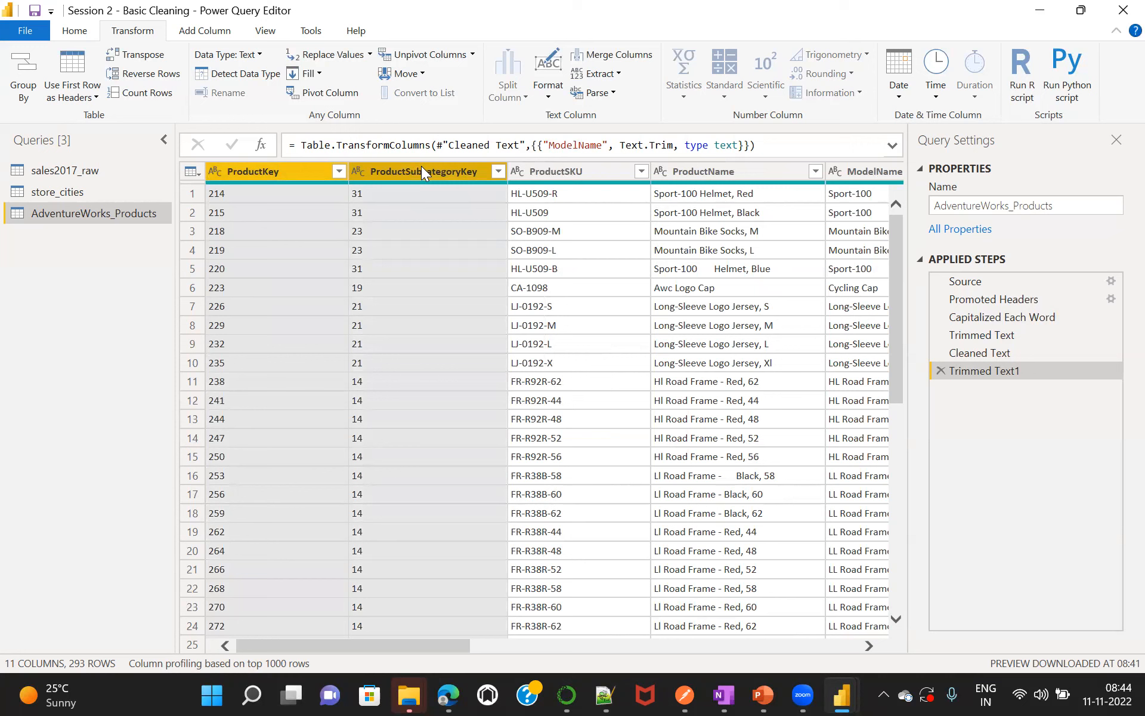
{"action": "right_click", "coordinate": [422, 167]}
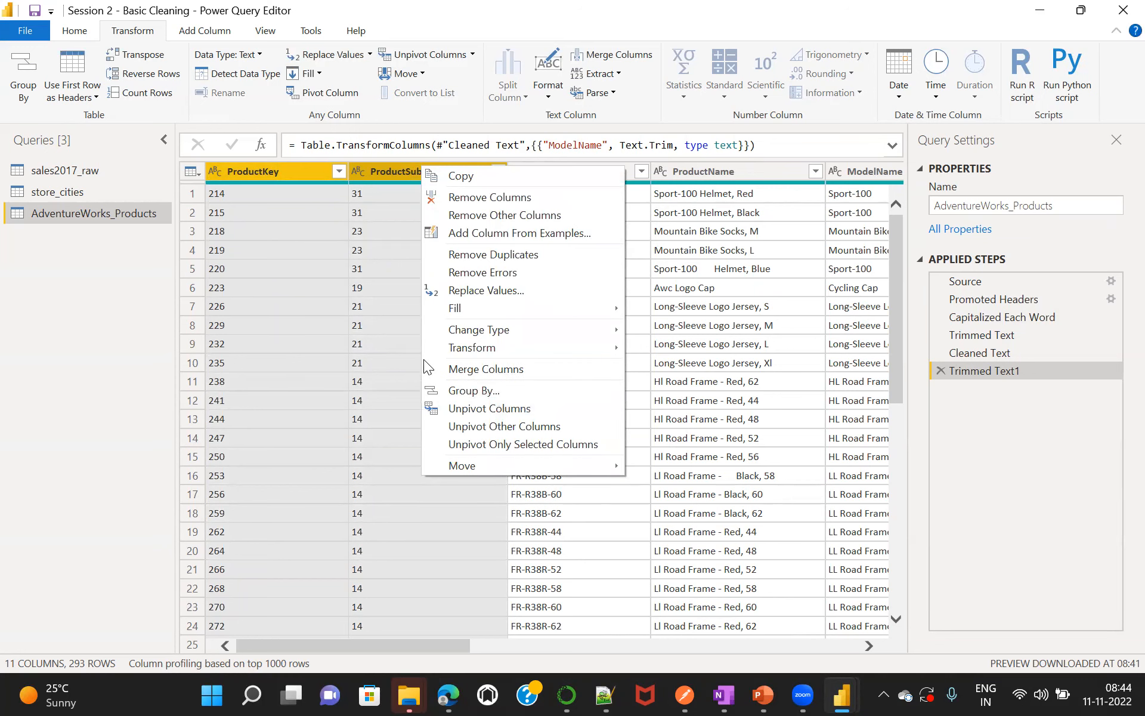
{"action": "mouse_move", "coordinate": [606, 330]}
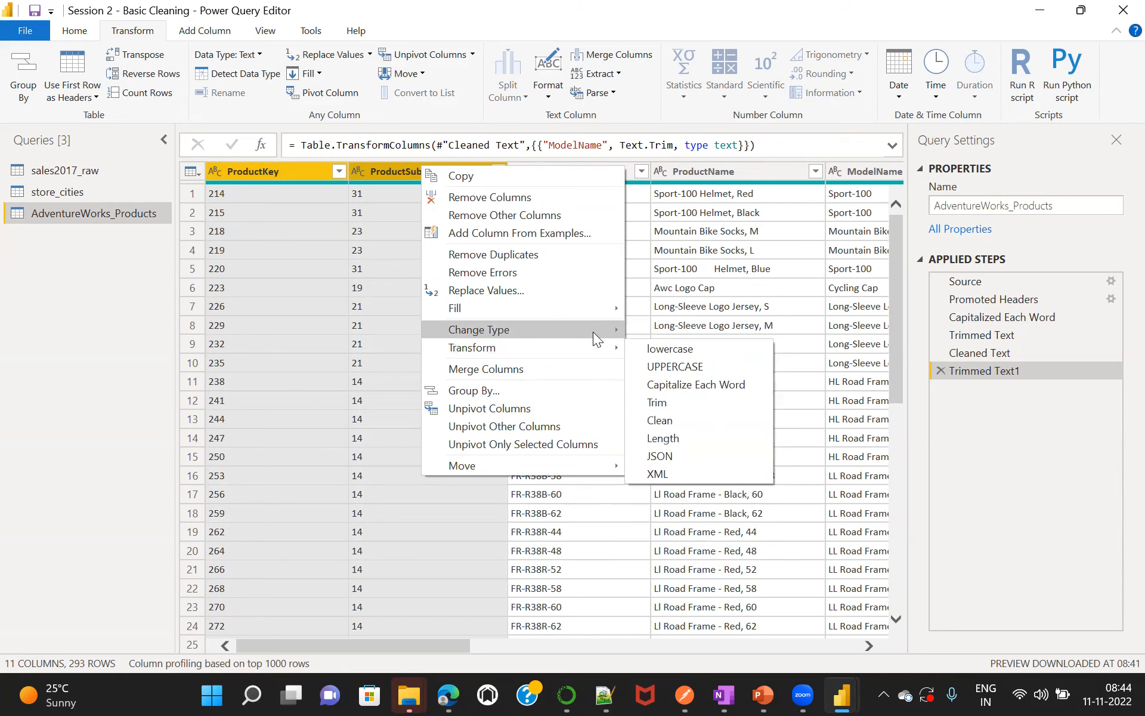
{"action": "left_click", "coordinate": [263, 327]}
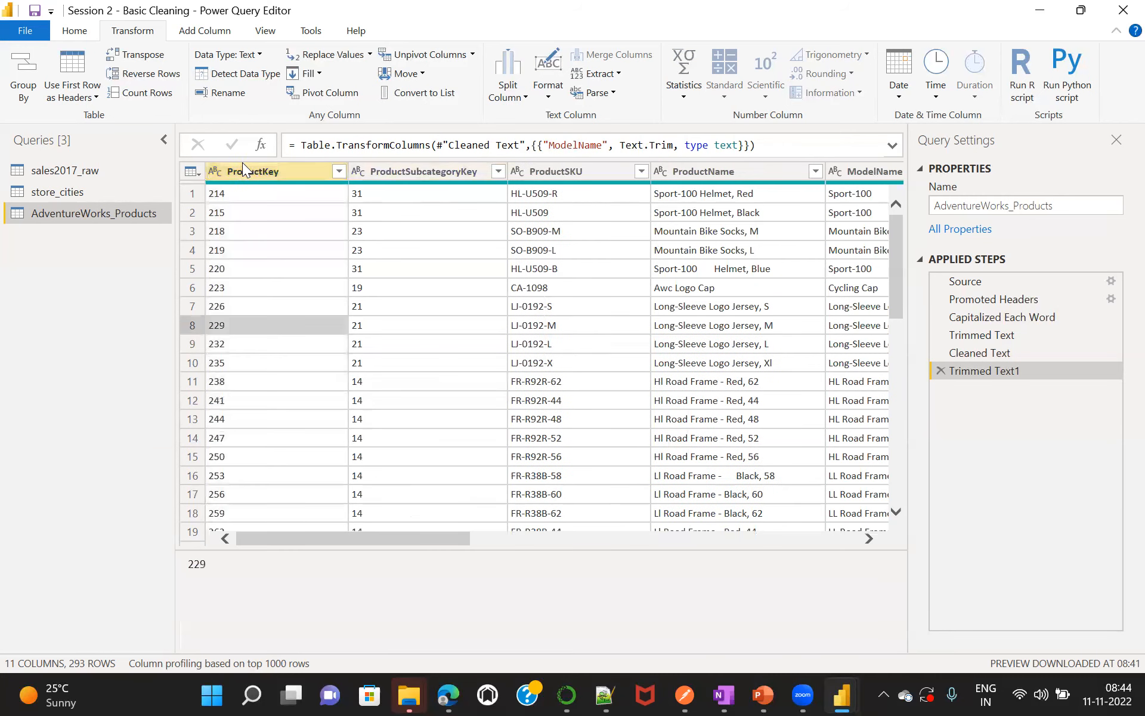
Select all columns from ProductKey through ProductPrice and automatically detect their data types.
{"action": "left_click", "coordinate": [240, 165]}
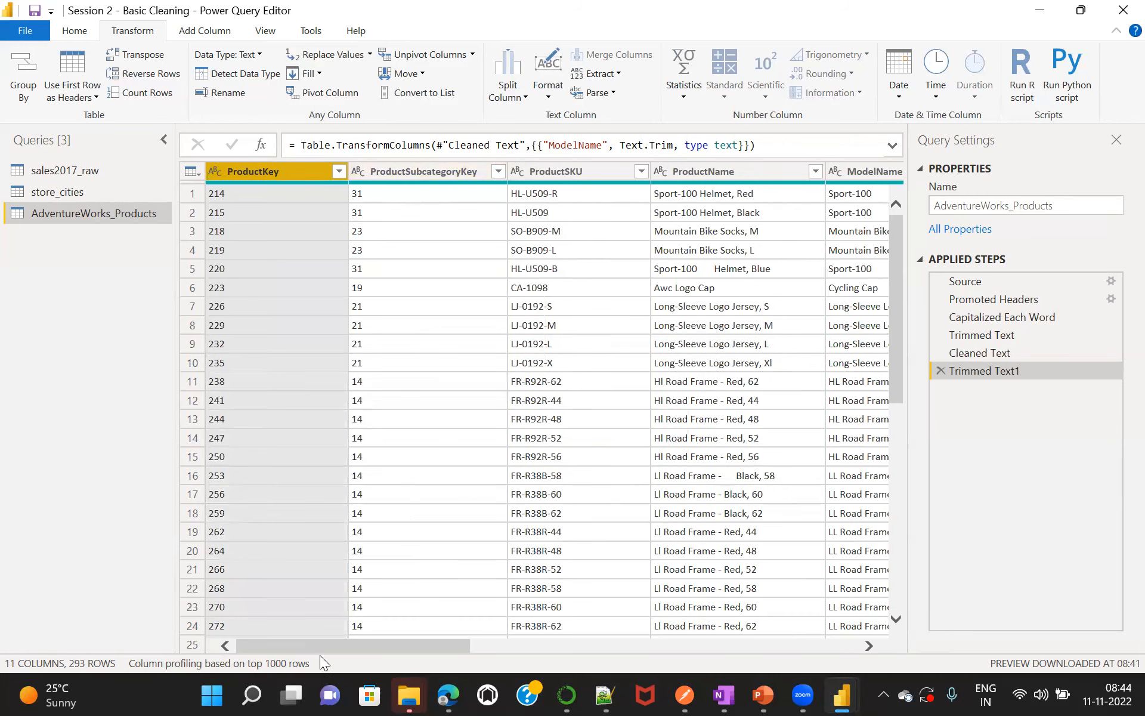
{"action": "left_click_drag", "start_coordinate": [315, 645], "coordinate": [804, 619]}
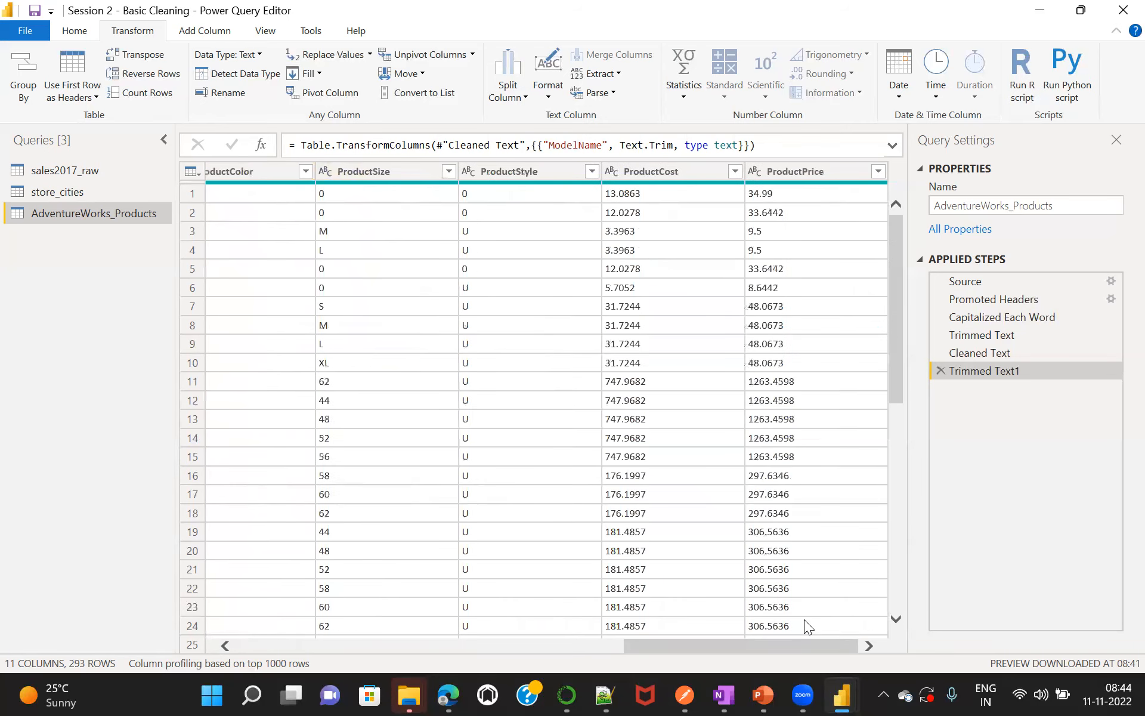
{"action": "left_click", "coordinate": [832, 170], "text": "shift"}
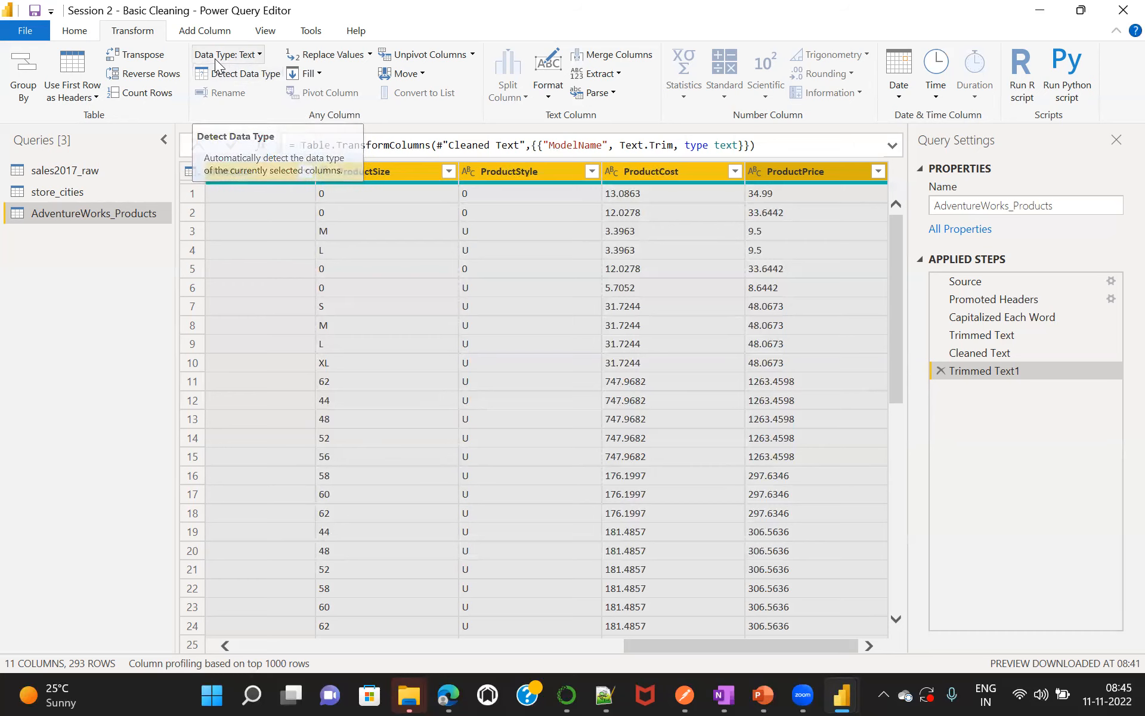
{"action": "left_click", "coordinate": [258, 54]}
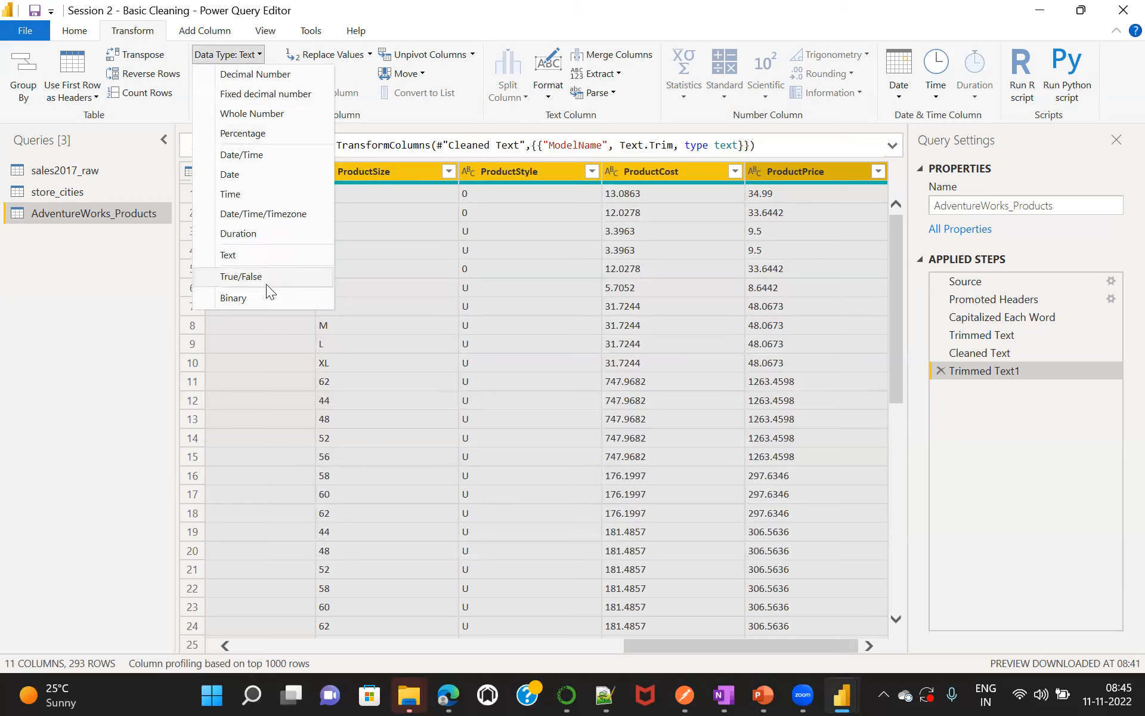
{"action": "left_click", "coordinate": [181, 121]}
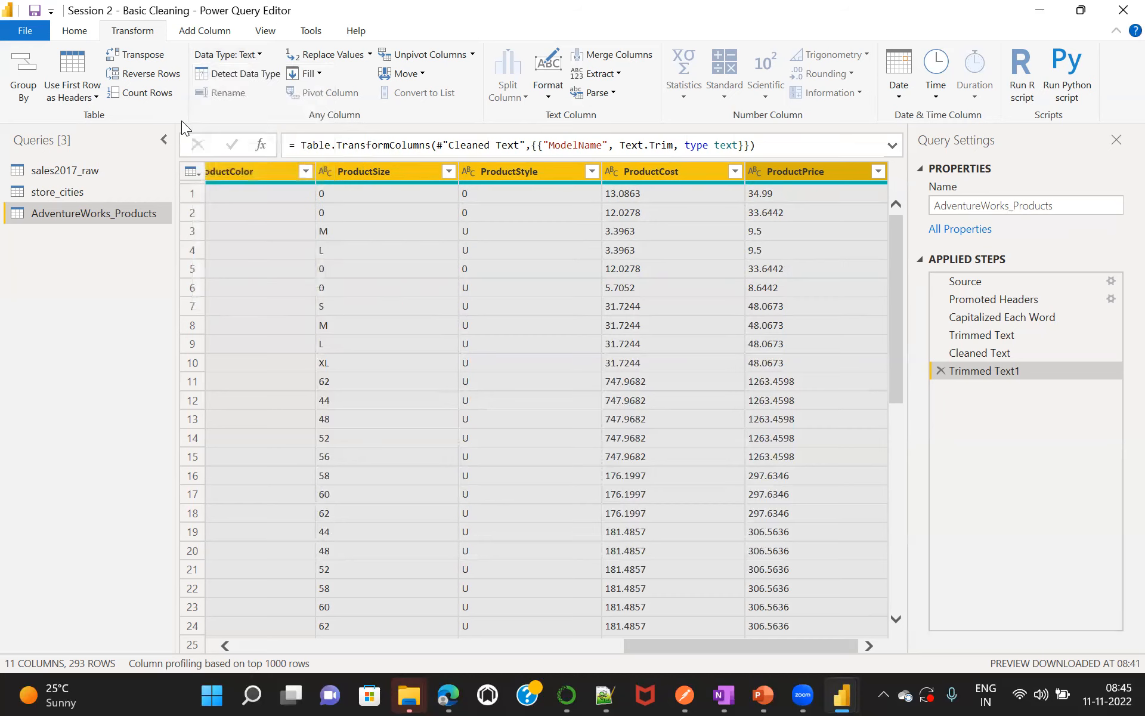
{"action": "left_click", "coordinate": [225, 74]}
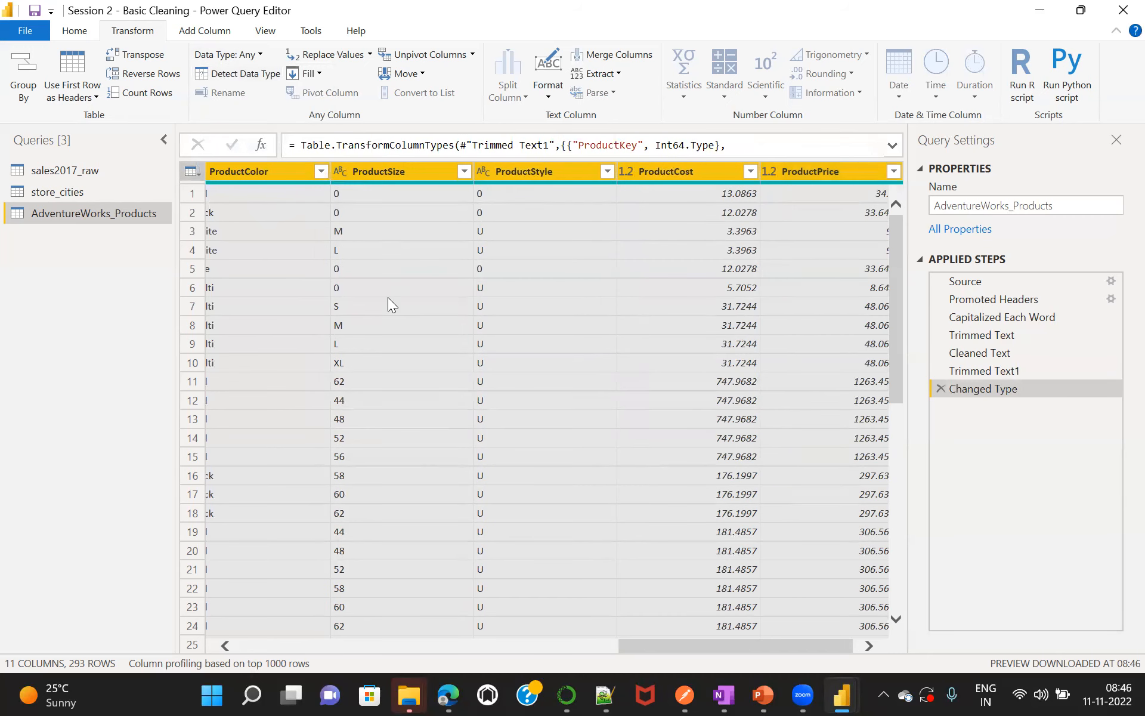
Check the detected types of the key and price columns and change ProductCost's type to Fixed decimal number.
{"action": "left_click_drag", "start_coordinate": [662, 649], "coordinate": [226, 626]}
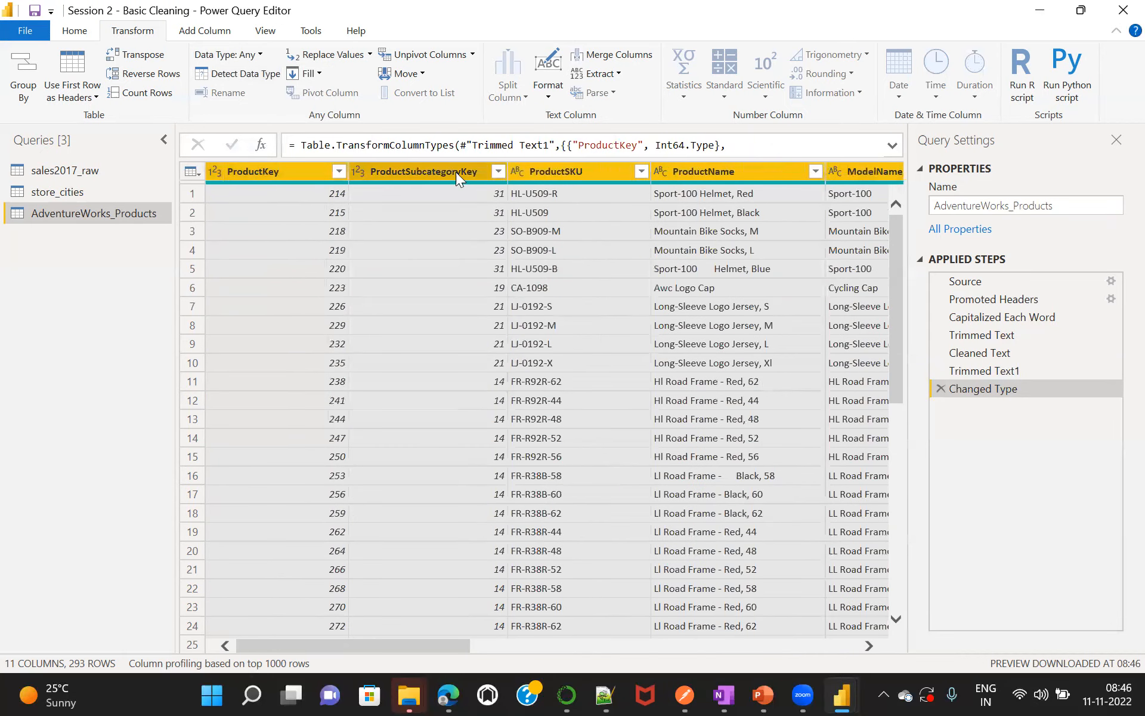
{"action": "left_click_drag", "start_coordinate": [378, 650], "coordinate": [790, 580]}
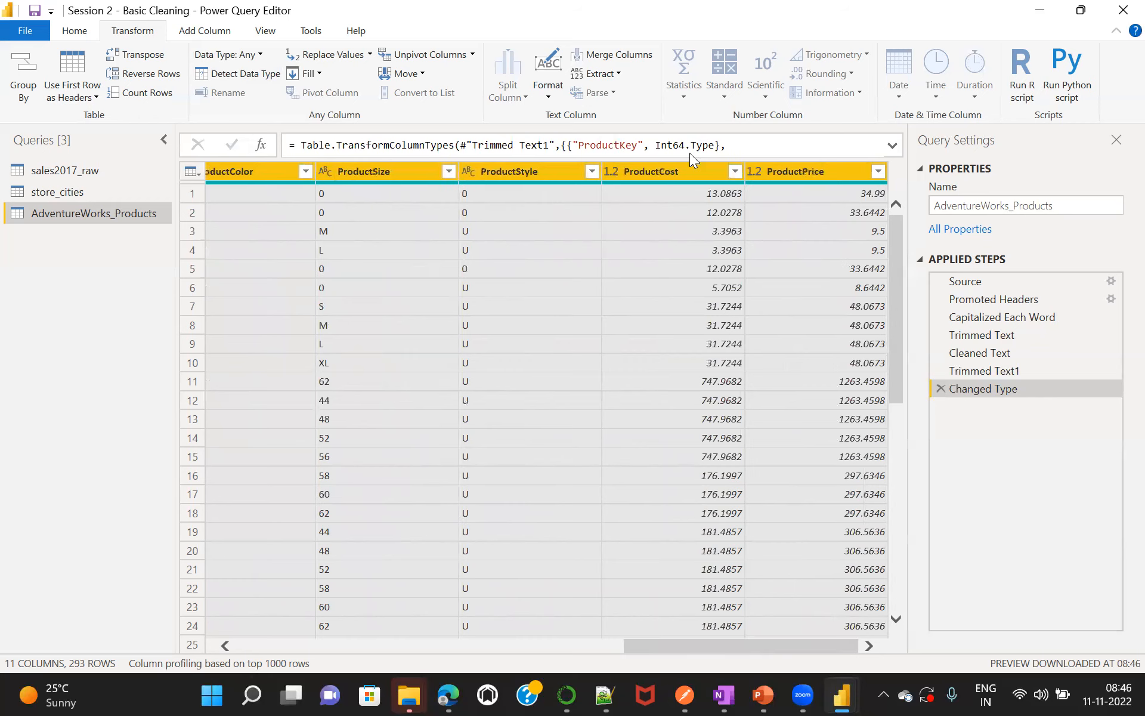
{"action": "left_click", "coordinate": [662, 173]}
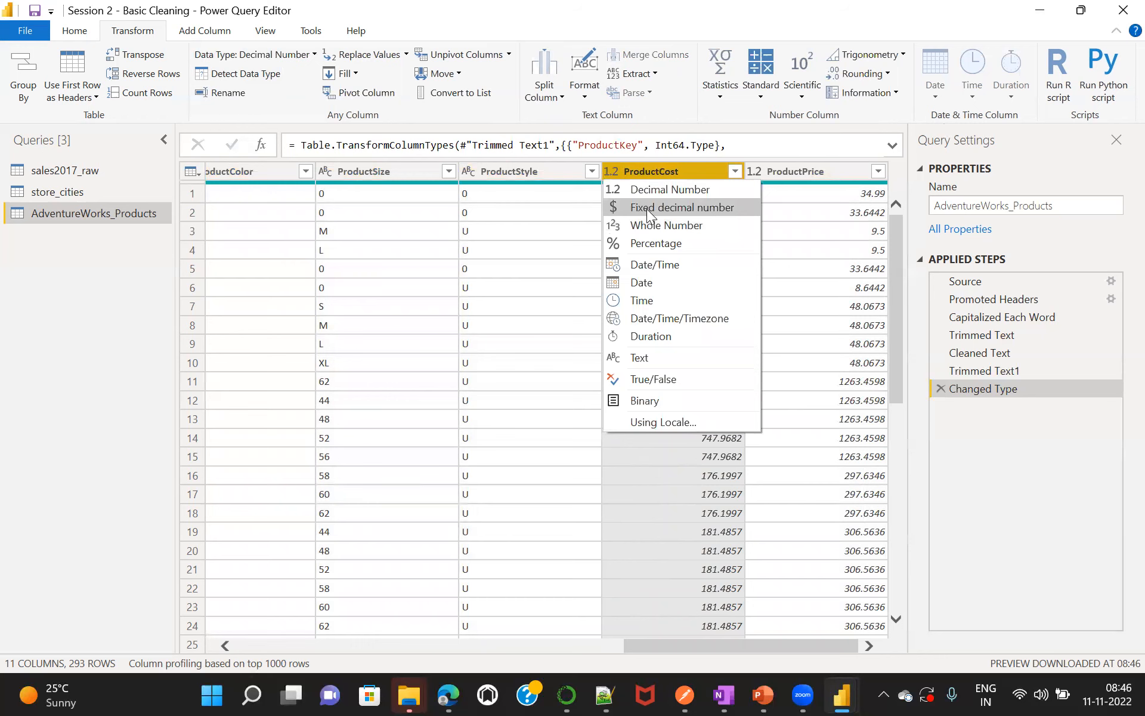
{"action": "left_click", "coordinate": [647, 208]}
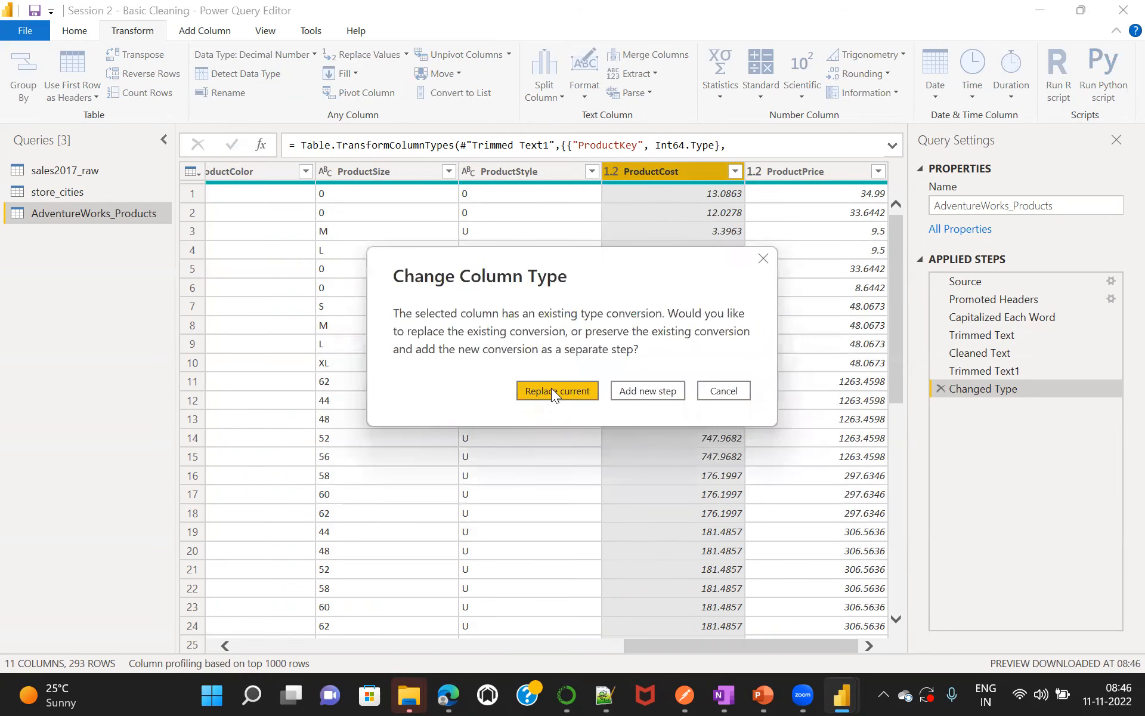
Change the ProductCost and ProductPrice columns to fixed decimal number, replacing their current type conversions.
{"action": "left_click", "coordinate": [551, 393]}
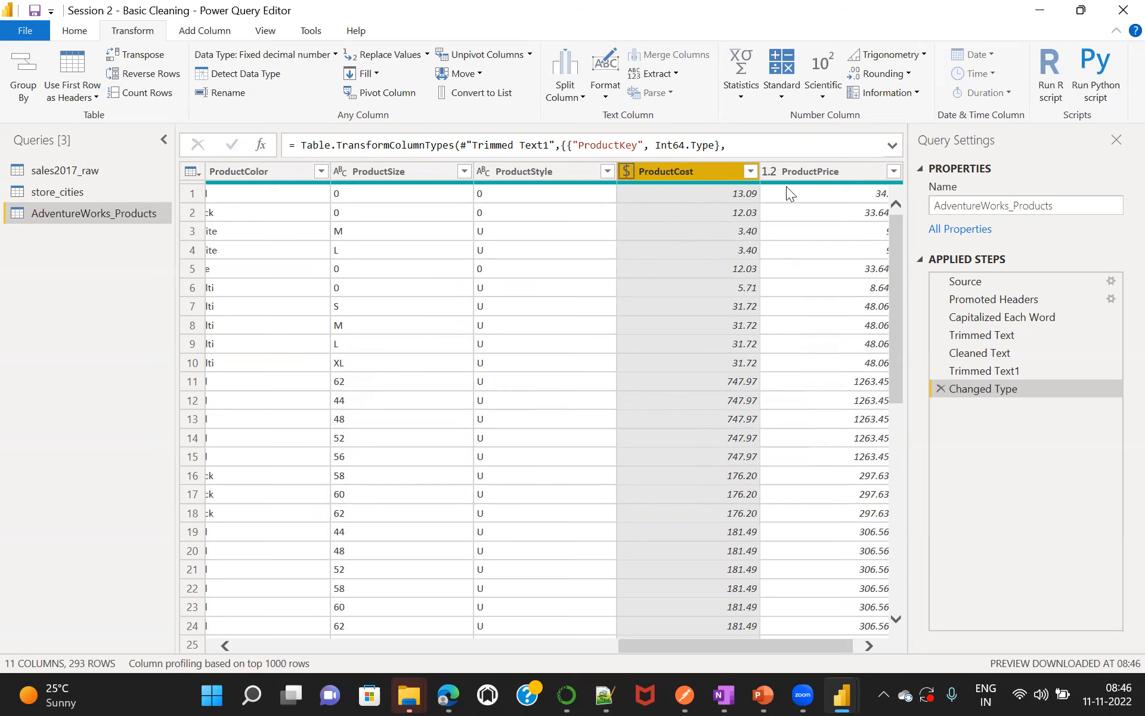
{"action": "left_click", "coordinate": [771, 173]}
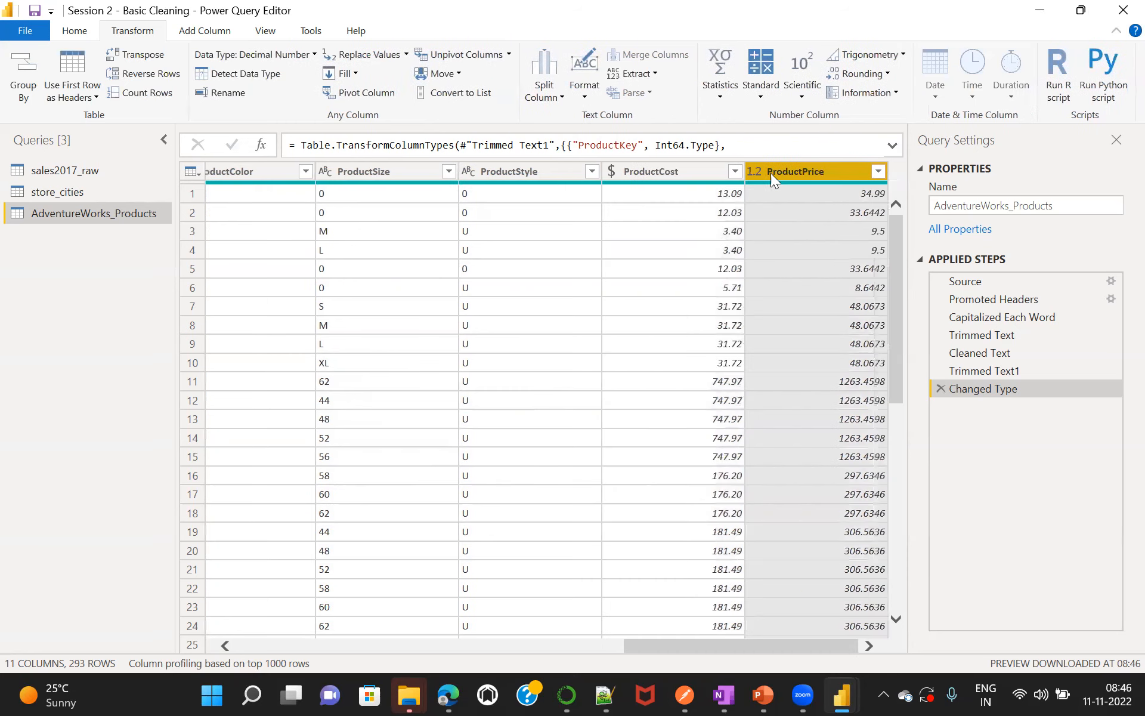
{"action": "left_click", "coordinate": [753, 173]}
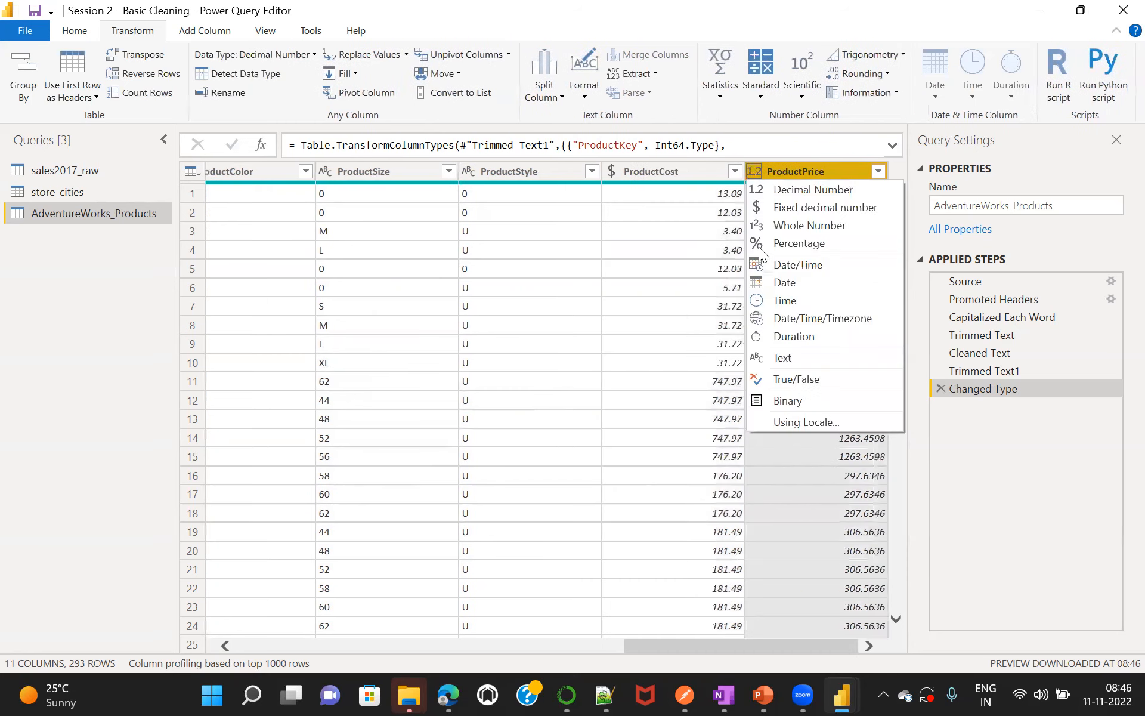
{"action": "left_click", "coordinate": [757, 209]}
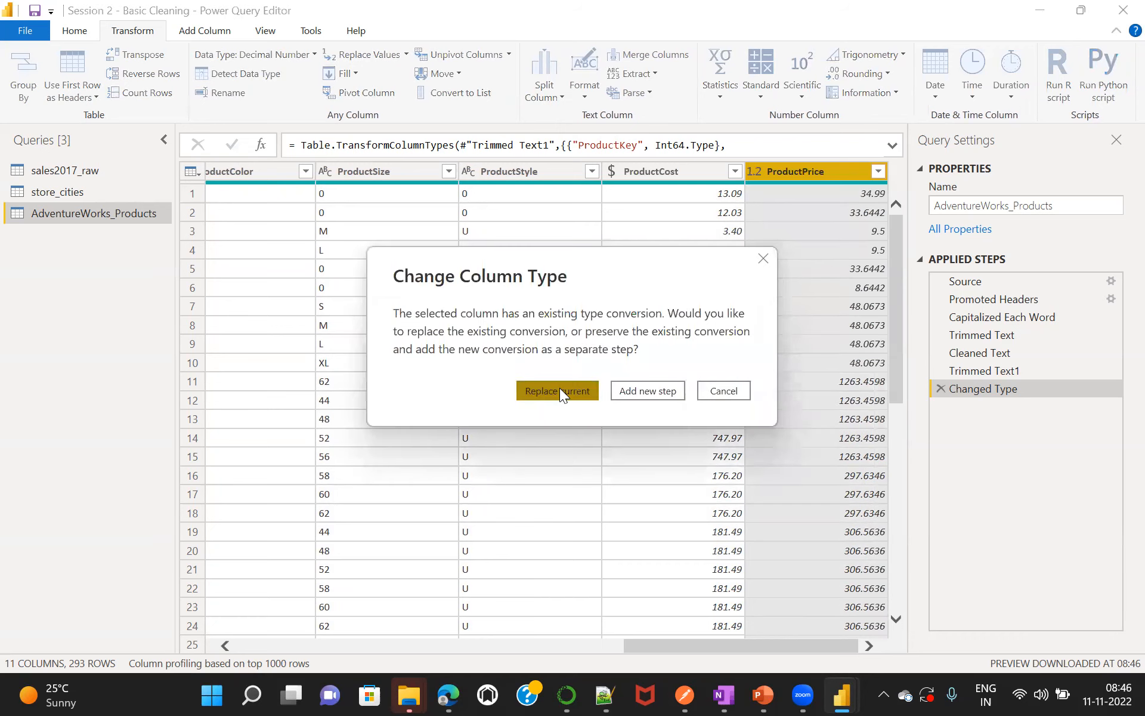
{"action": "left_click", "coordinate": [560, 390]}
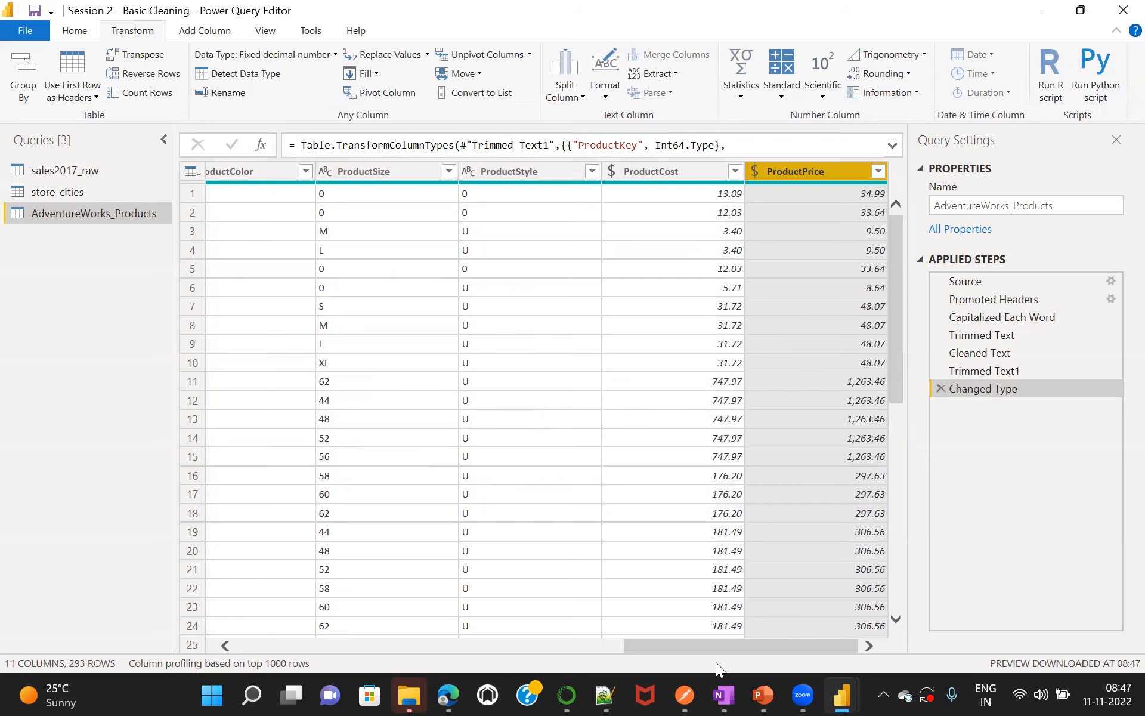
{"action": "left_click_drag", "start_coordinate": [689, 648], "coordinate": [544, 650]}
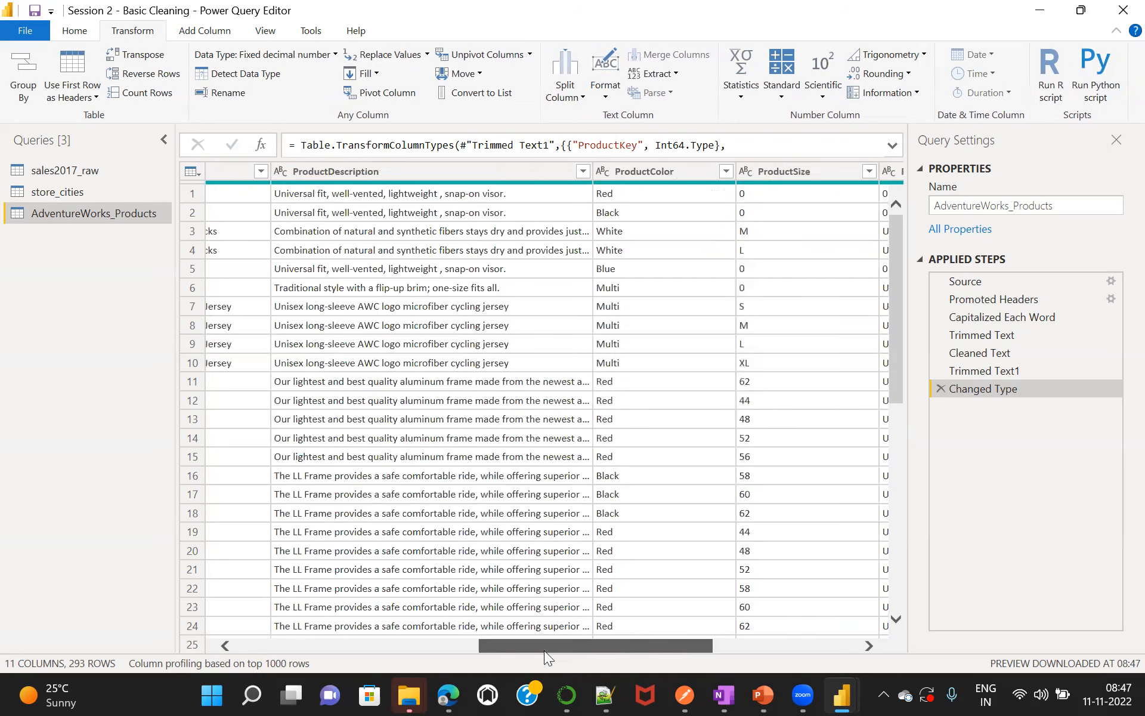
{"action": "left_click_drag", "start_coordinate": [620, 647], "coordinate": [781, 614]}
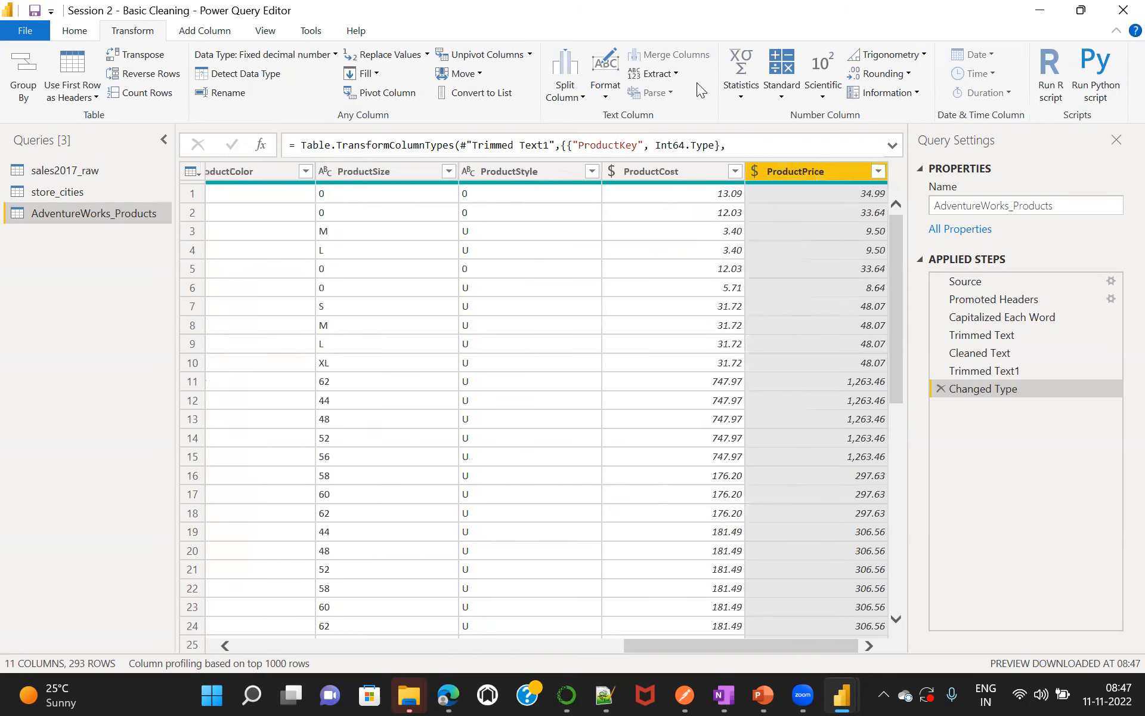
Calculate the sum of the ProductCost column and remove that calculation from the applied steps.
{"action": "left_click", "coordinate": [692, 170]}
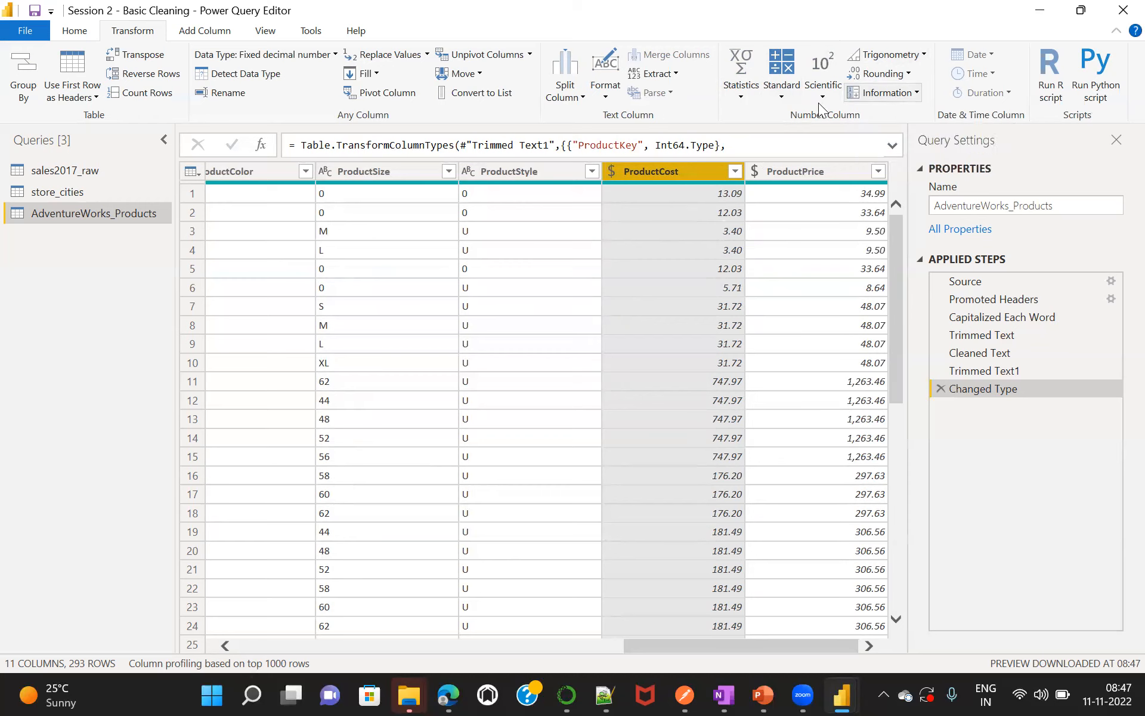
{"action": "left_click", "coordinate": [741, 94]}
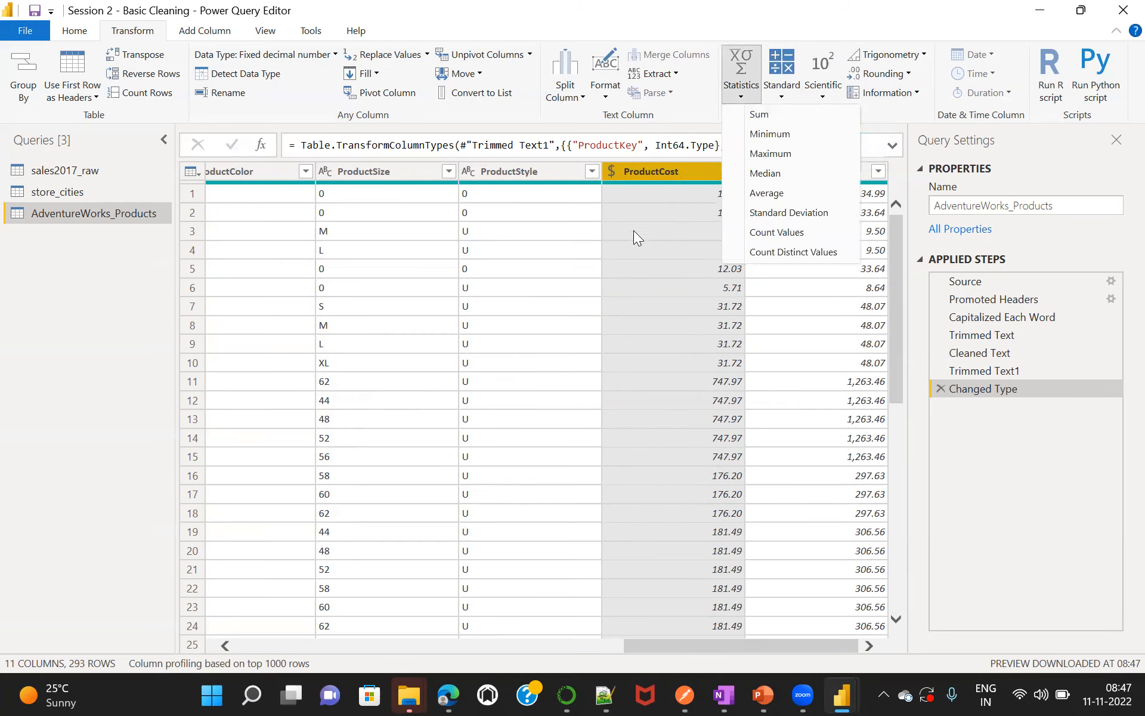
{"action": "left_click", "coordinate": [684, 128]}
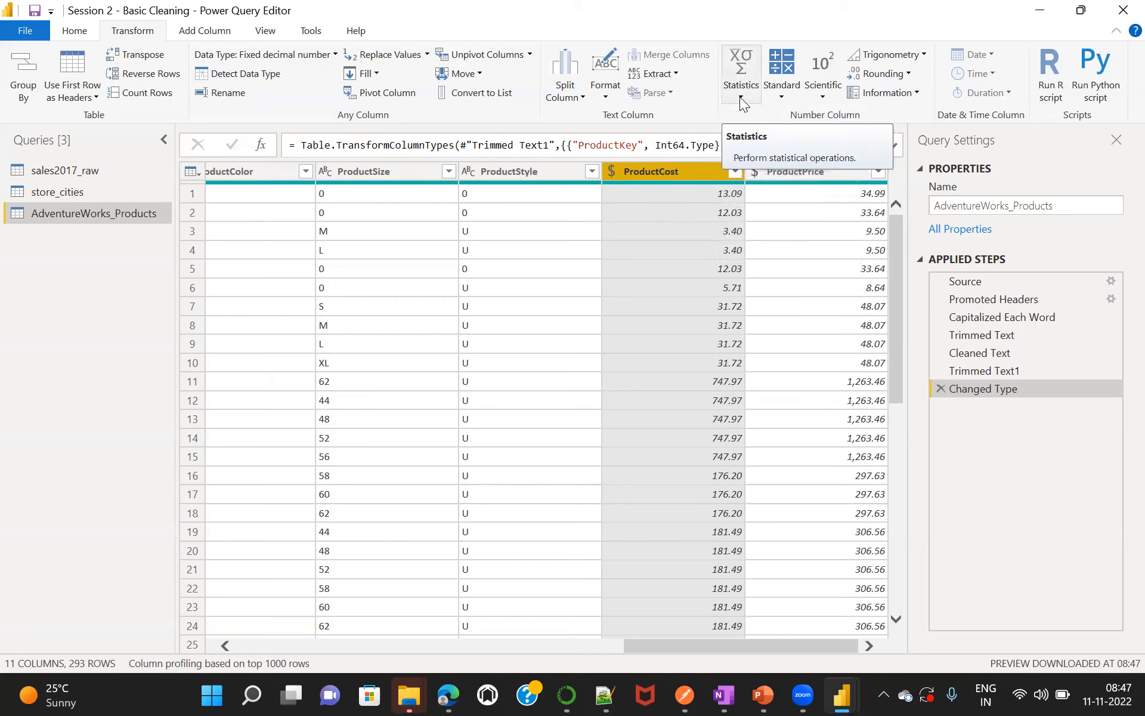
{"action": "left_click", "coordinate": [740, 97]}
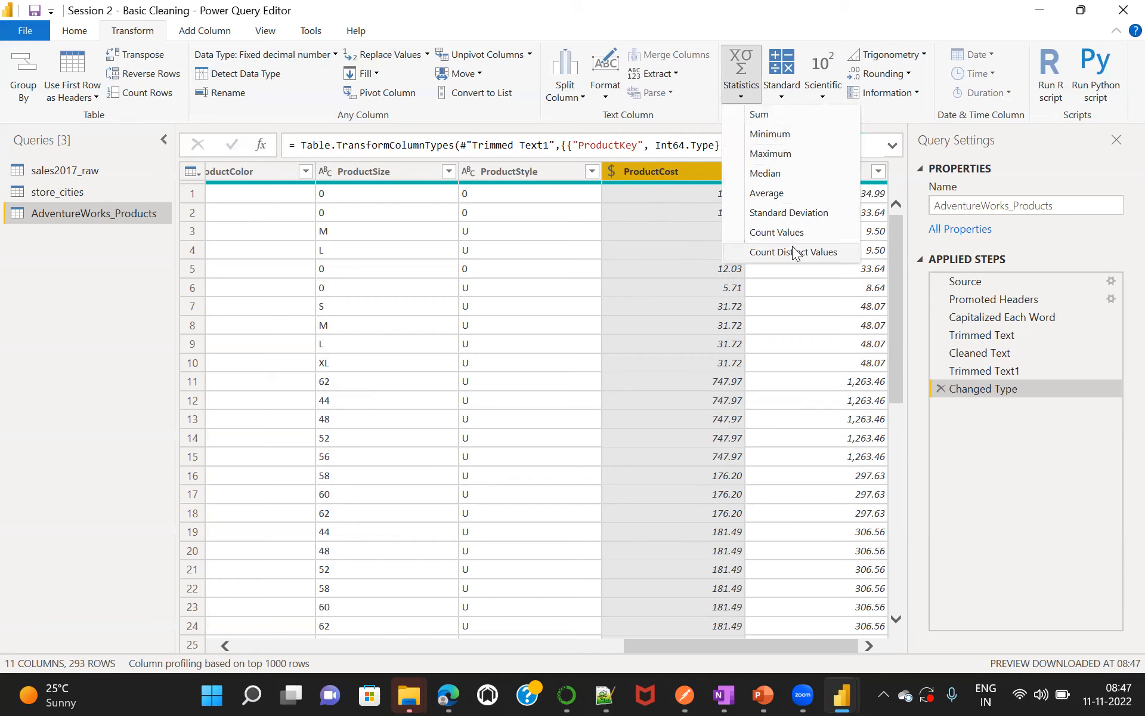
{"action": "left_click", "coordinate": [760, 115]}
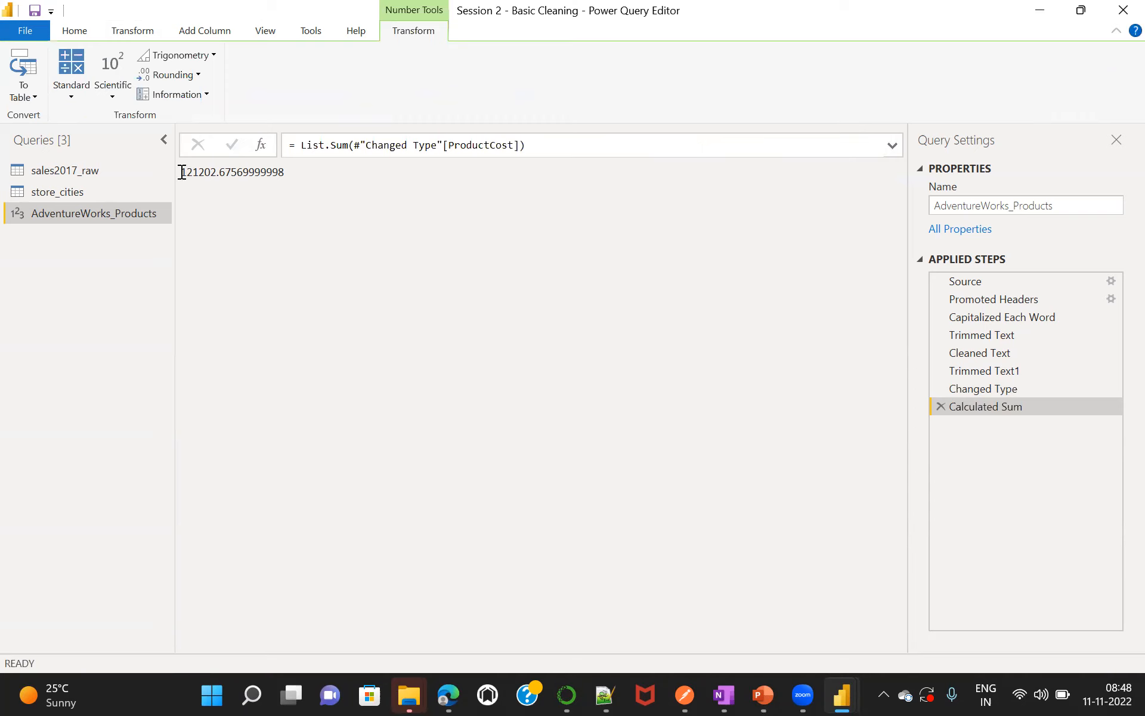
{"action": "left_click_drag", "start_coordinate": [182, 172], "coordinate": [299, 169]}
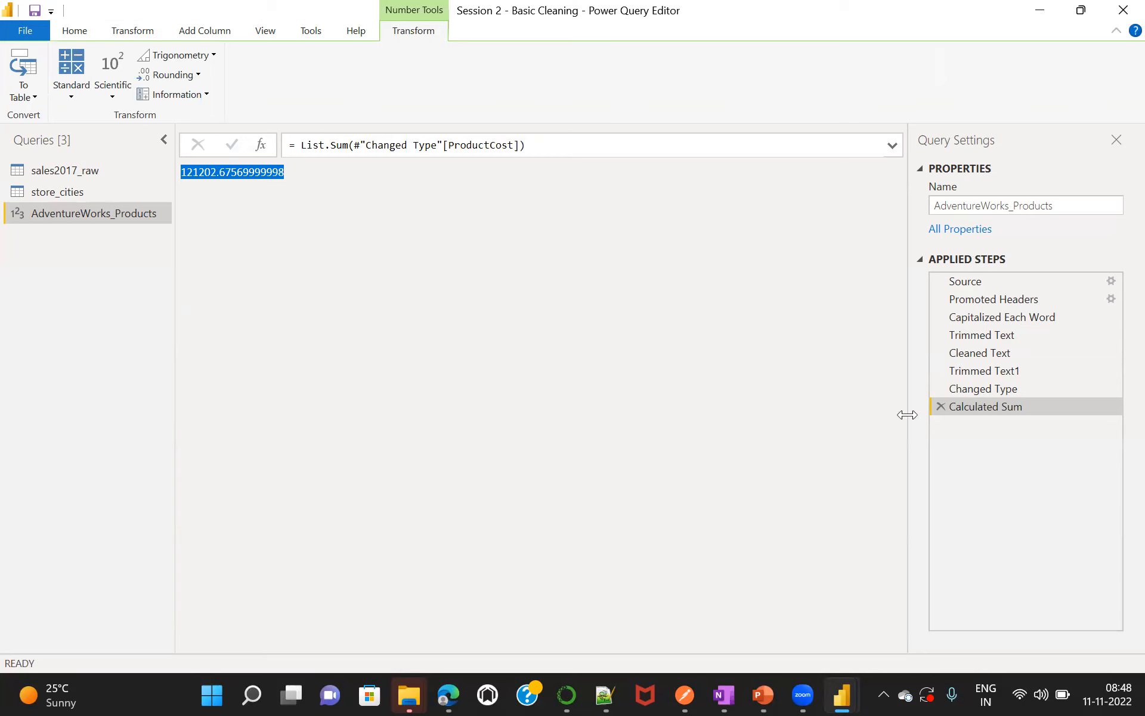
{"action": "left_click", "coordinate": [941, 406]}
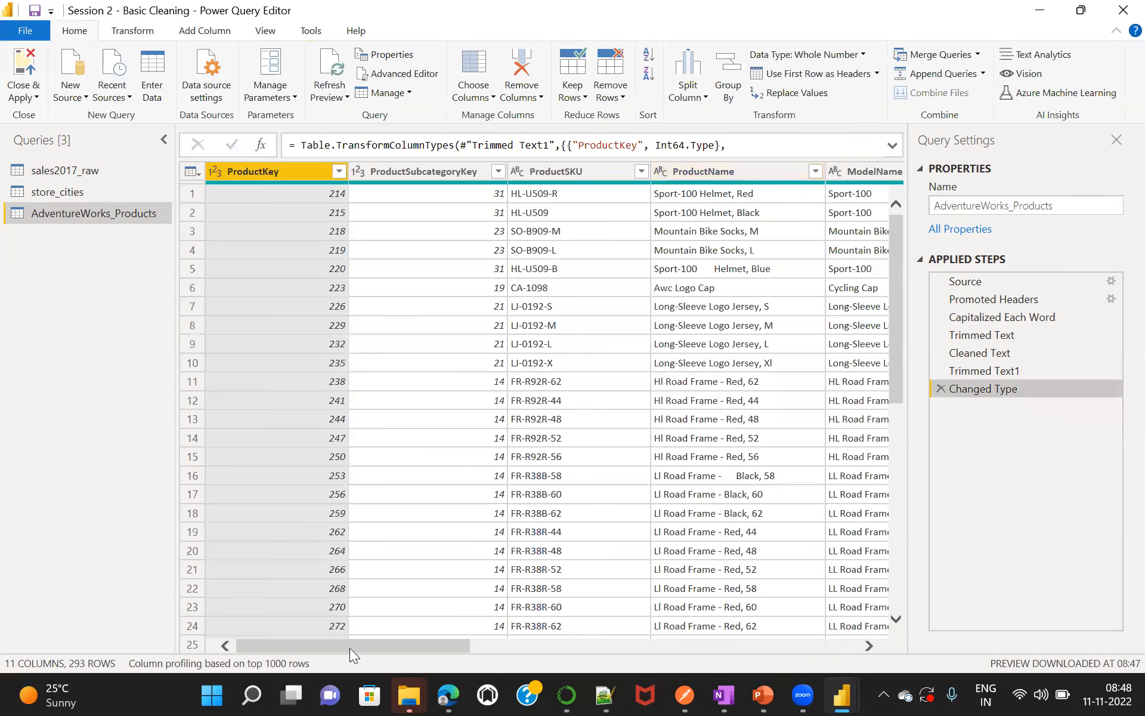
Add 1 to each value in the ProductCost column.
{"action": "left_click", "coordinate": [563, 637]}
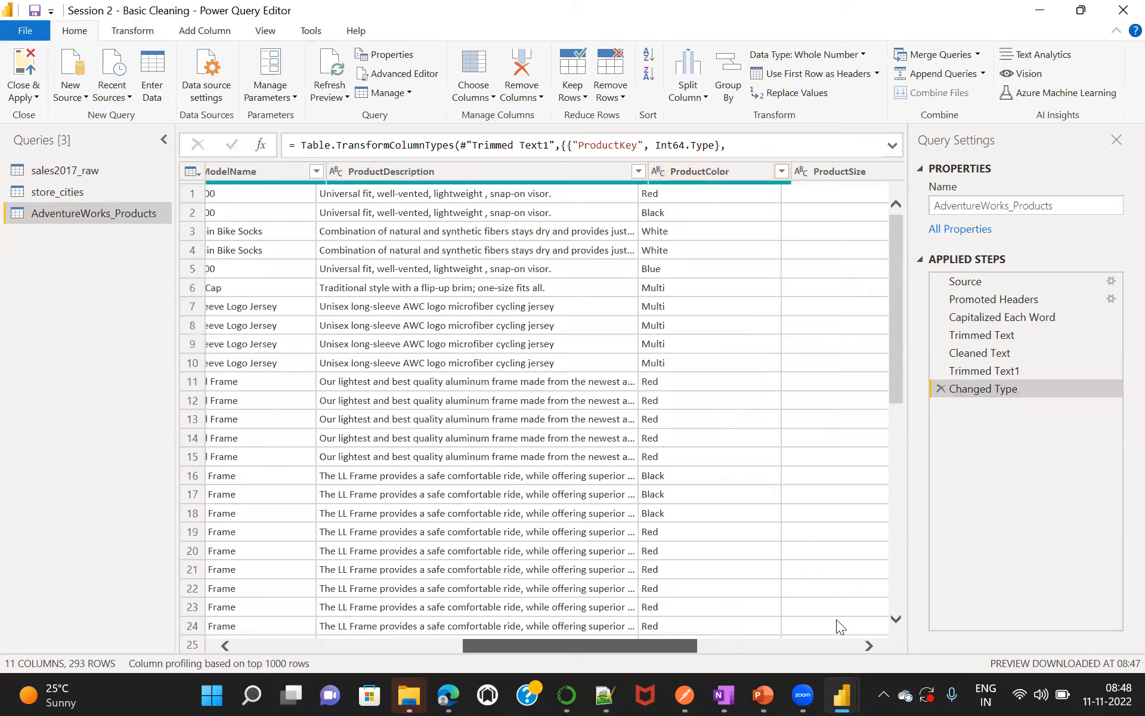
{"action": "scroll", "coordinate": [837, 619], "scroll_direction": "right", "scroll_amount": 5}
{"action": "left_click", "coordinate": [683, 170]}
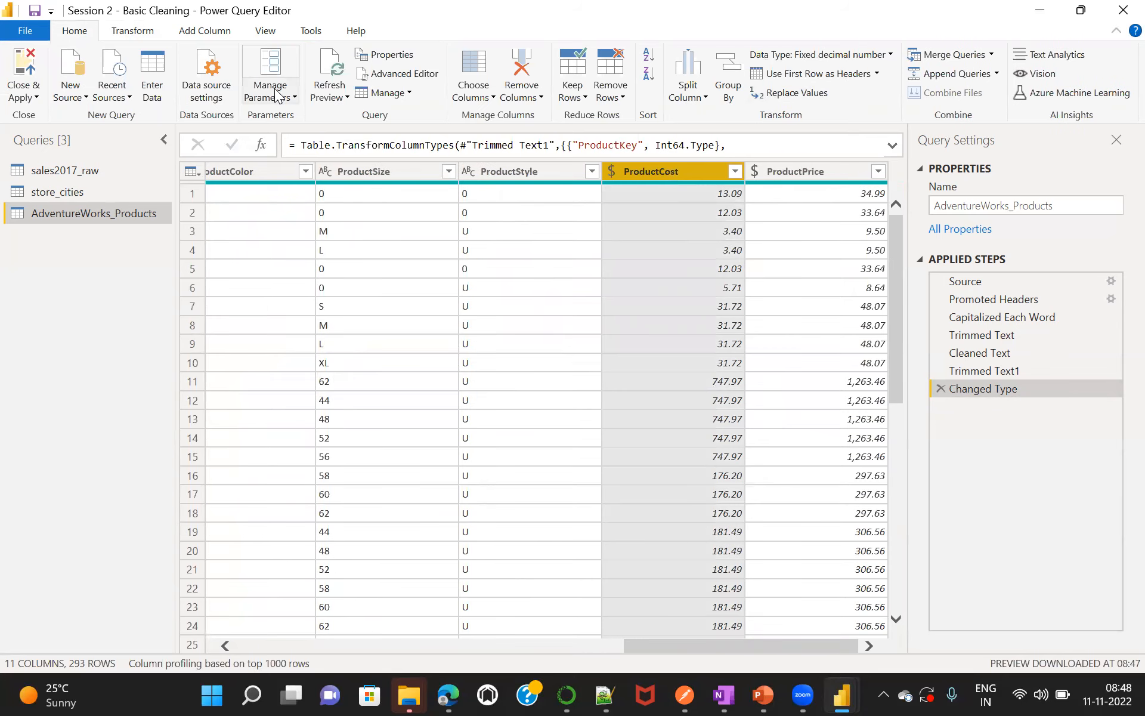
{"action": "left_click", "coordinate": [132, 31]}
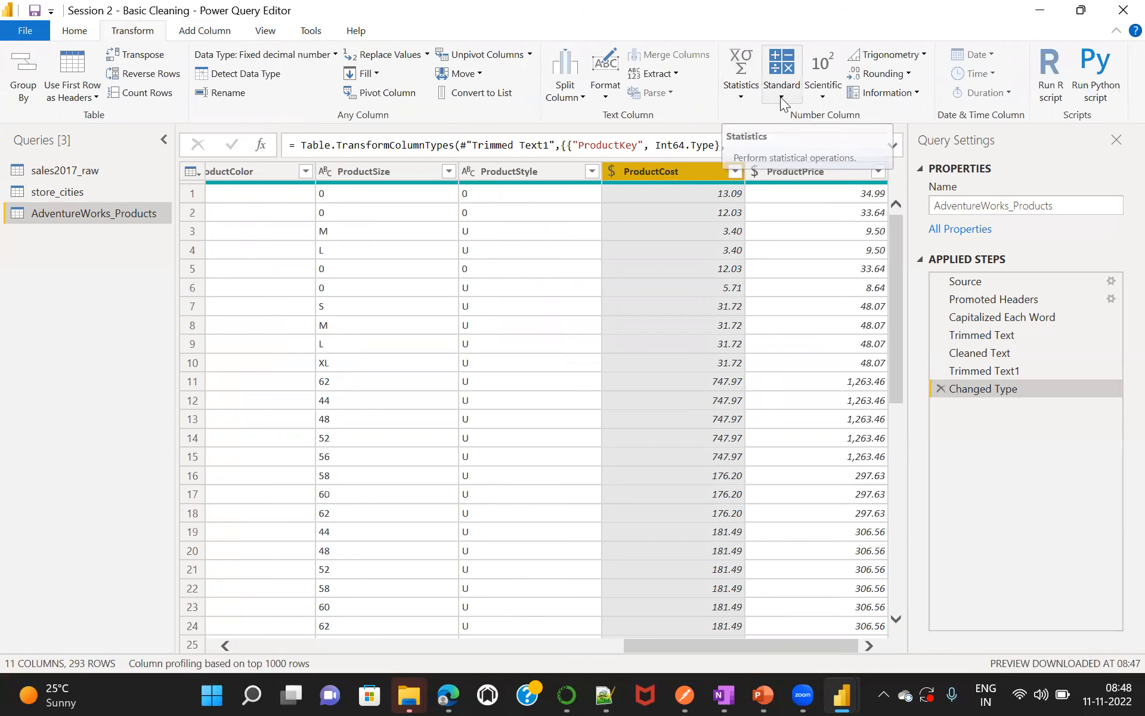
{"action": "left_click", "coordinate": [738, 98]}
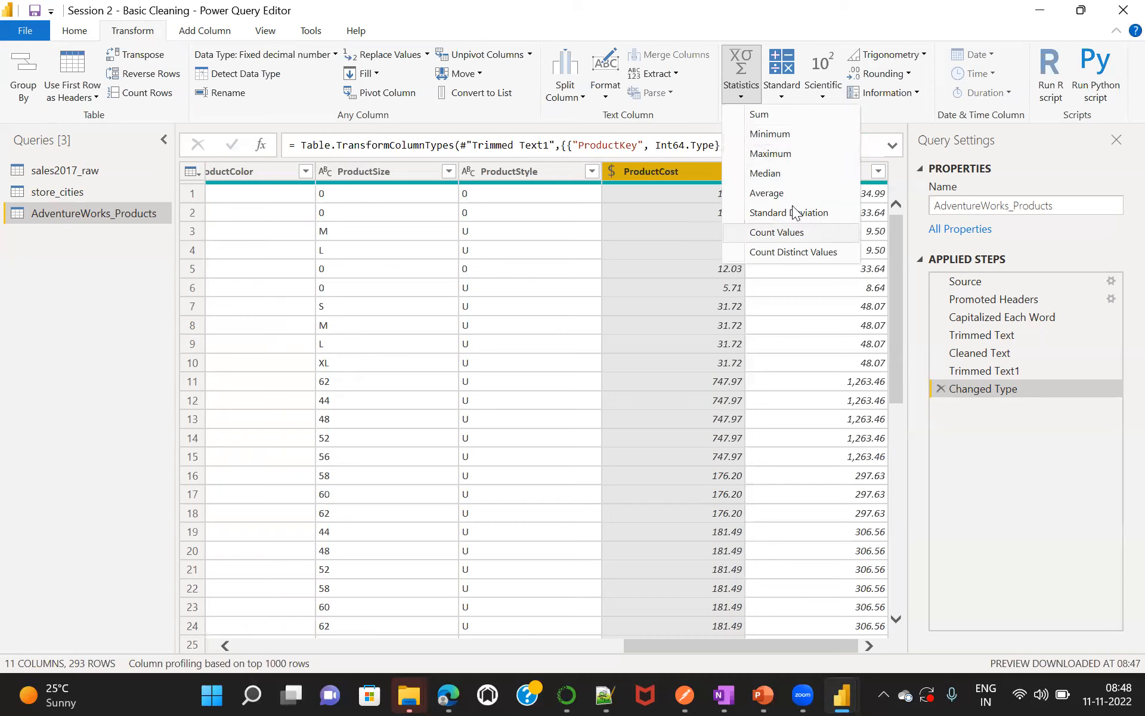
{"action": "left_click", "coordinate": [684, 129]}
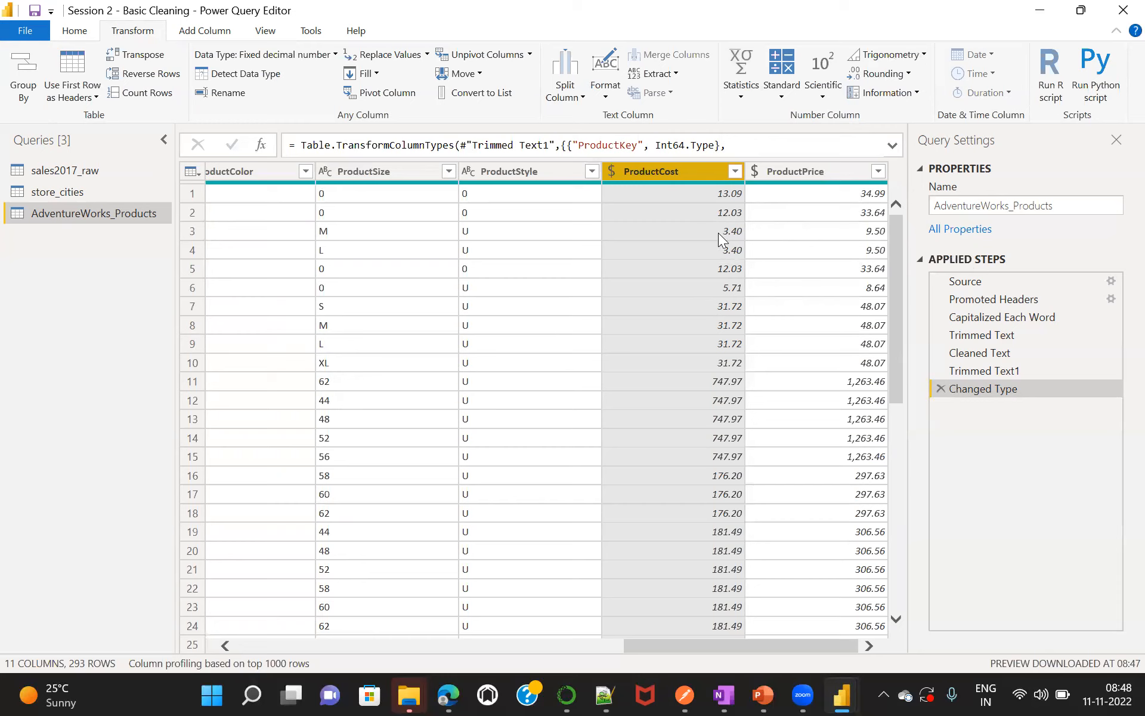
{"action": "left_click", "coordinate": [781, 95]}
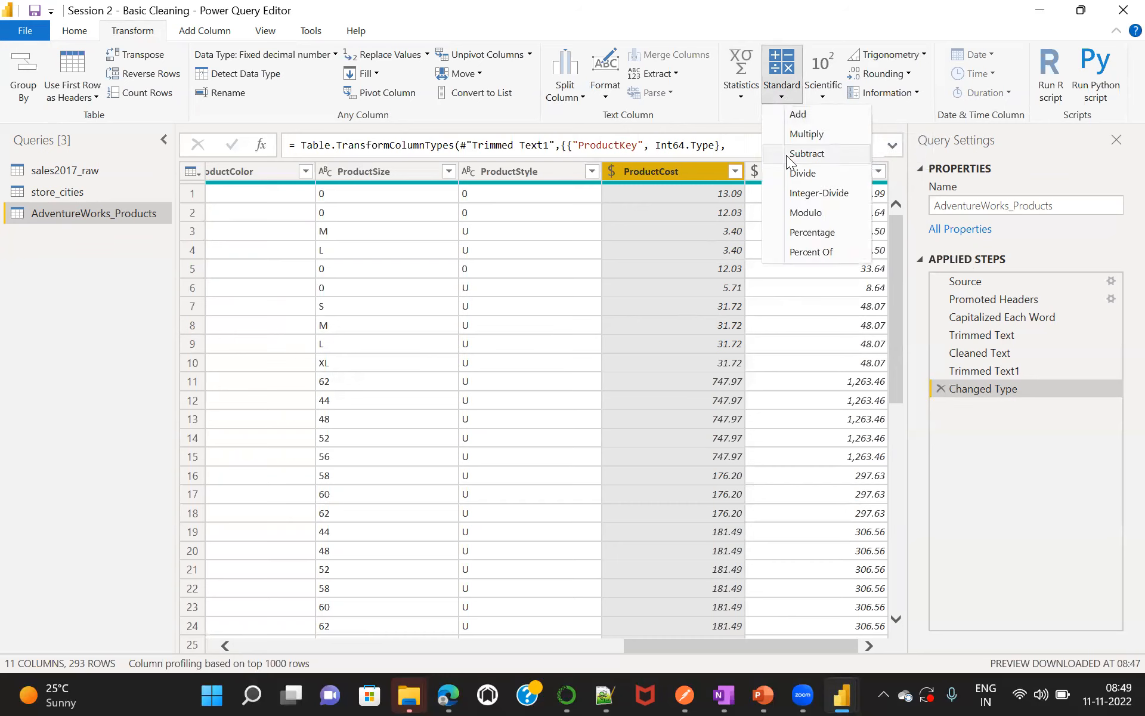
{"action": "left_click", "coordinate": [803, 115]}
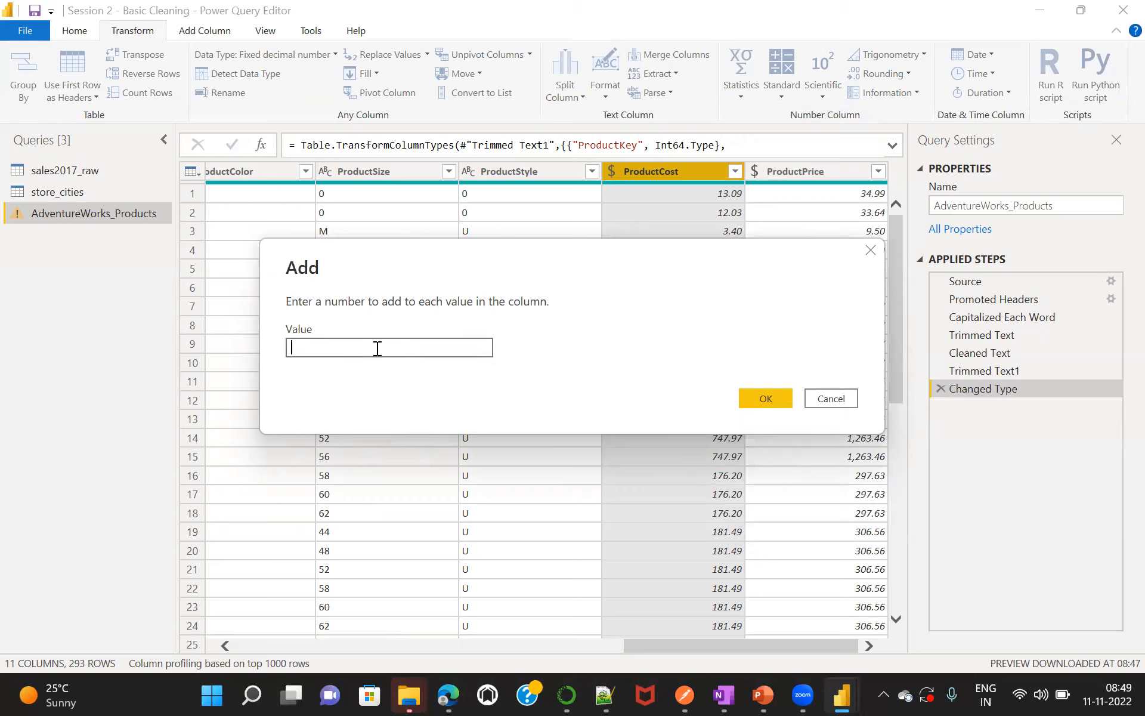
{"action": "key", "text": "BackSpace"}
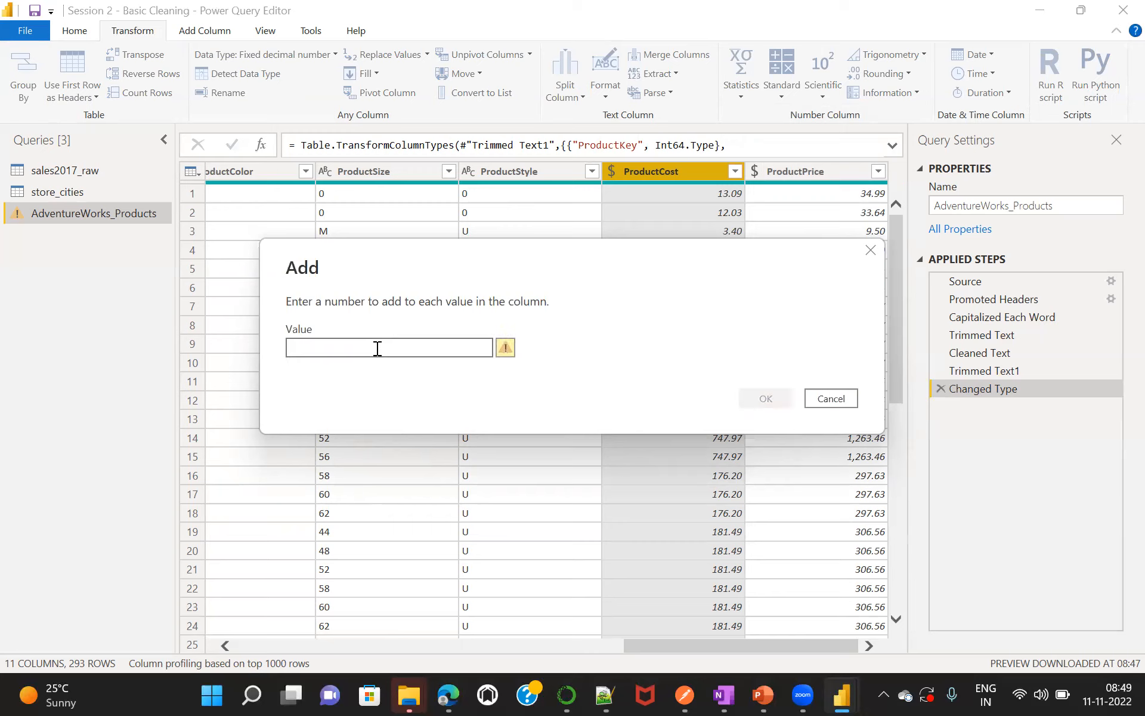
{"action": "type", "text": "50"}
{"action": "key", "text": "BackSpace"}
{"action": "key", "text": "BackSpace"}
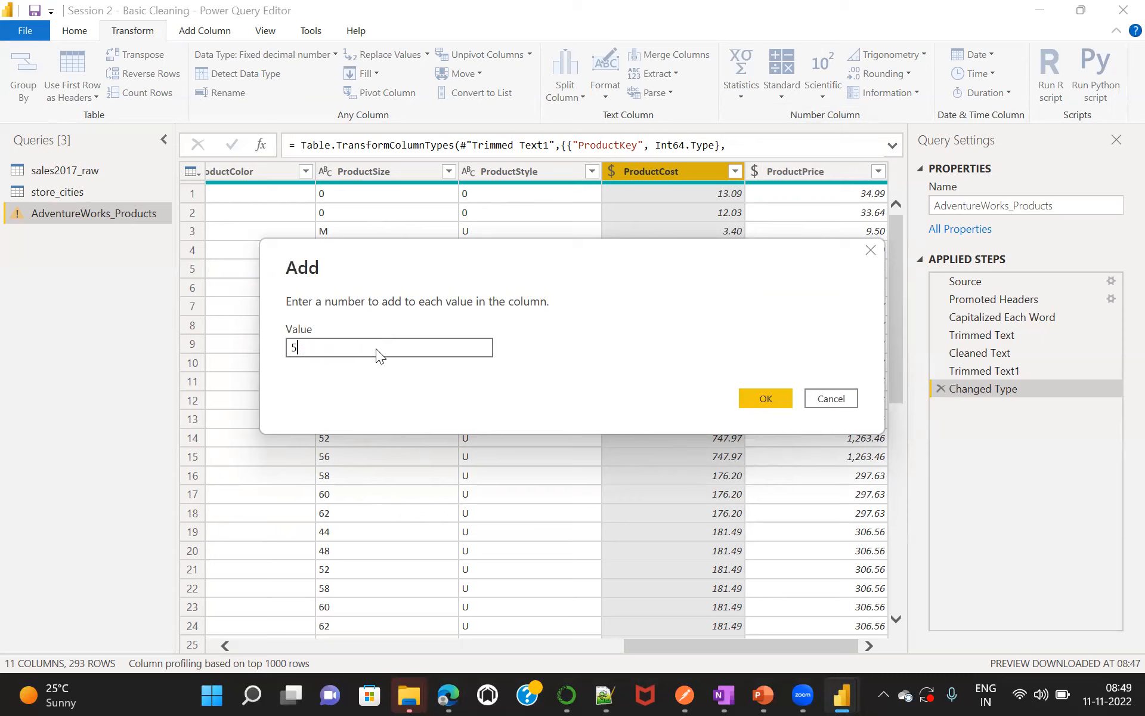
{"action": "type", "text": "1"}
{"action": "left_click", "coordinate": [766, 399]}
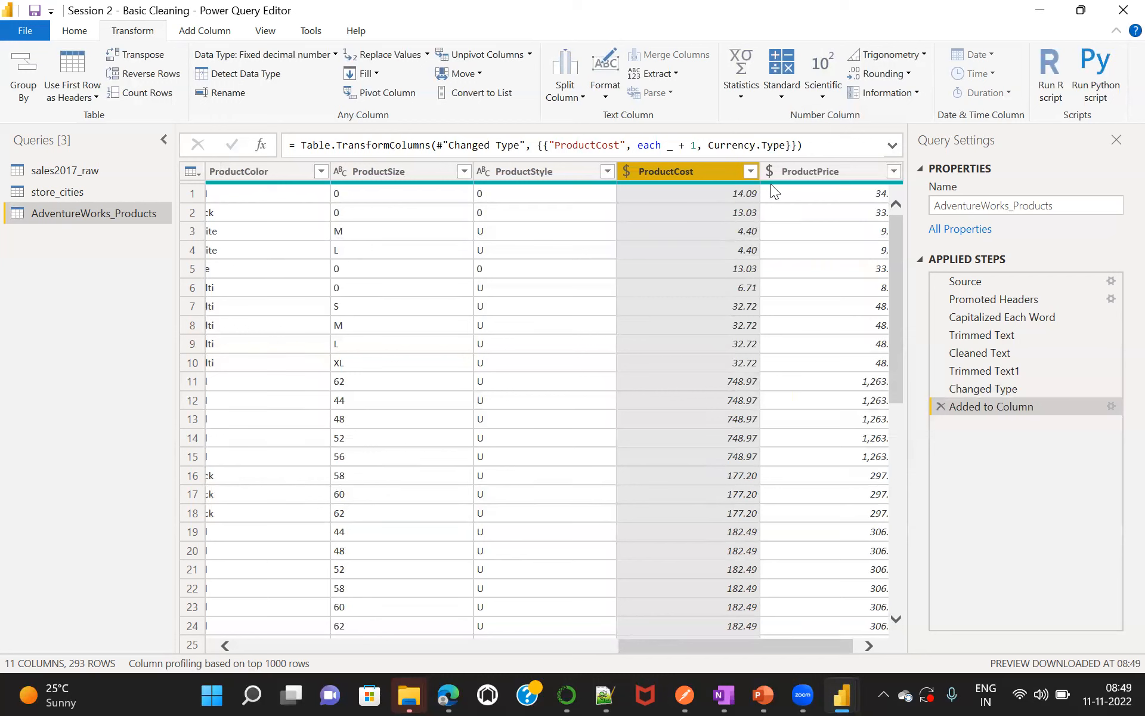
Multiply the ProductCost values by 0.1 and remove the multiplication from the applied steps.
{"action": "left_click", "coordinate": [779, 96]}
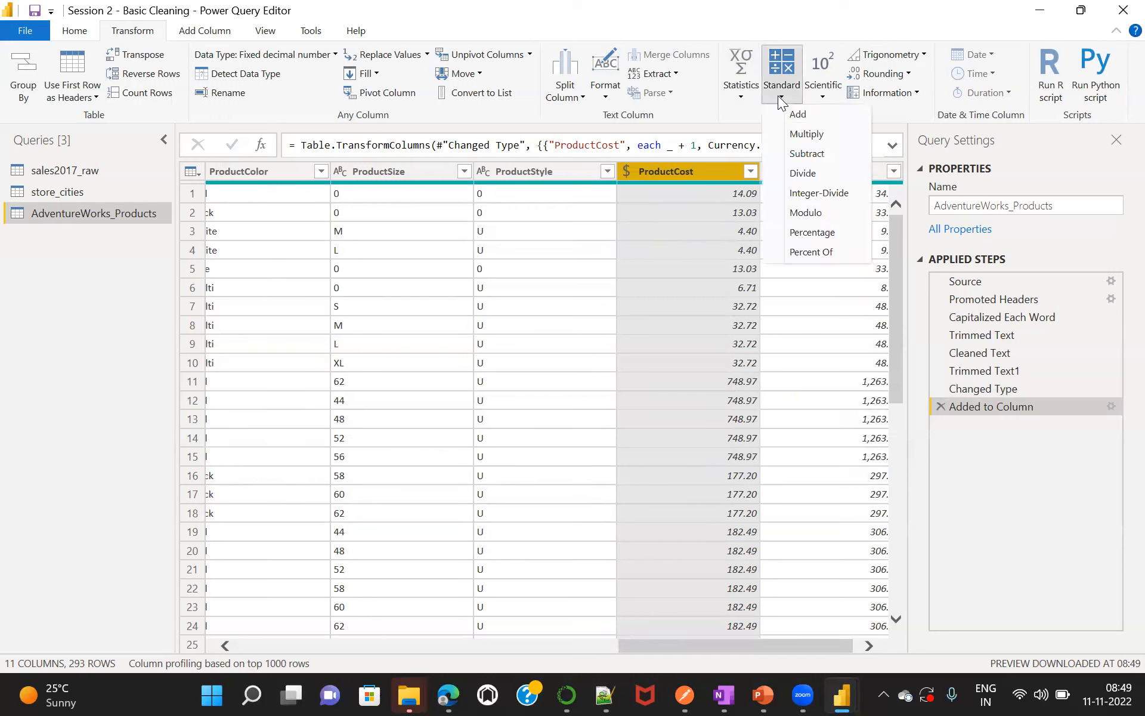
{"action": "left_click", "coordinate": [803, 135]}
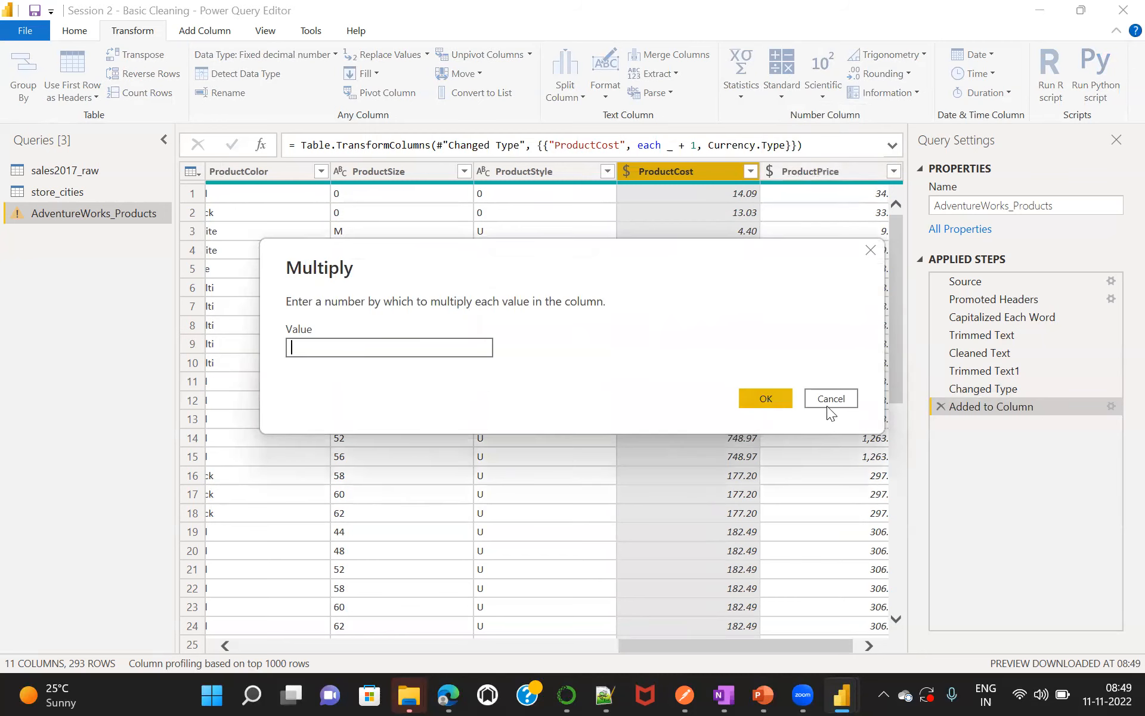
{"action": "left_click", "coordinate": [387, 344]}
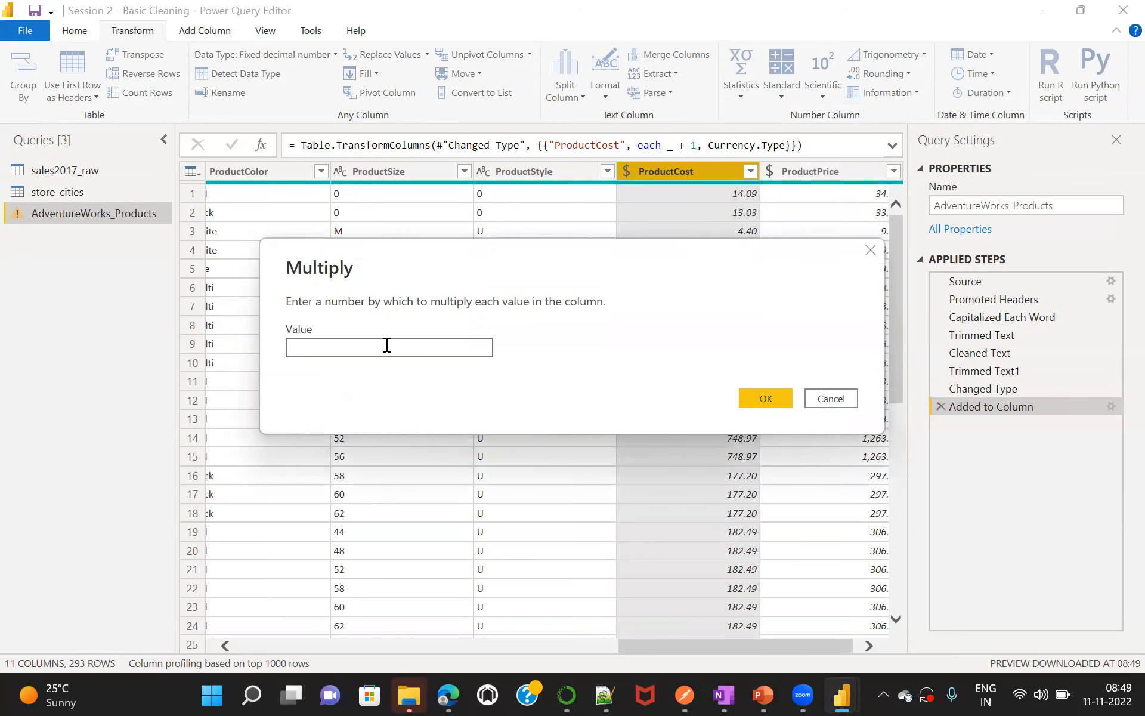
{"action": "type", "text": ".1"}
{"action": "left_click", "coordinate": [772, 399]}
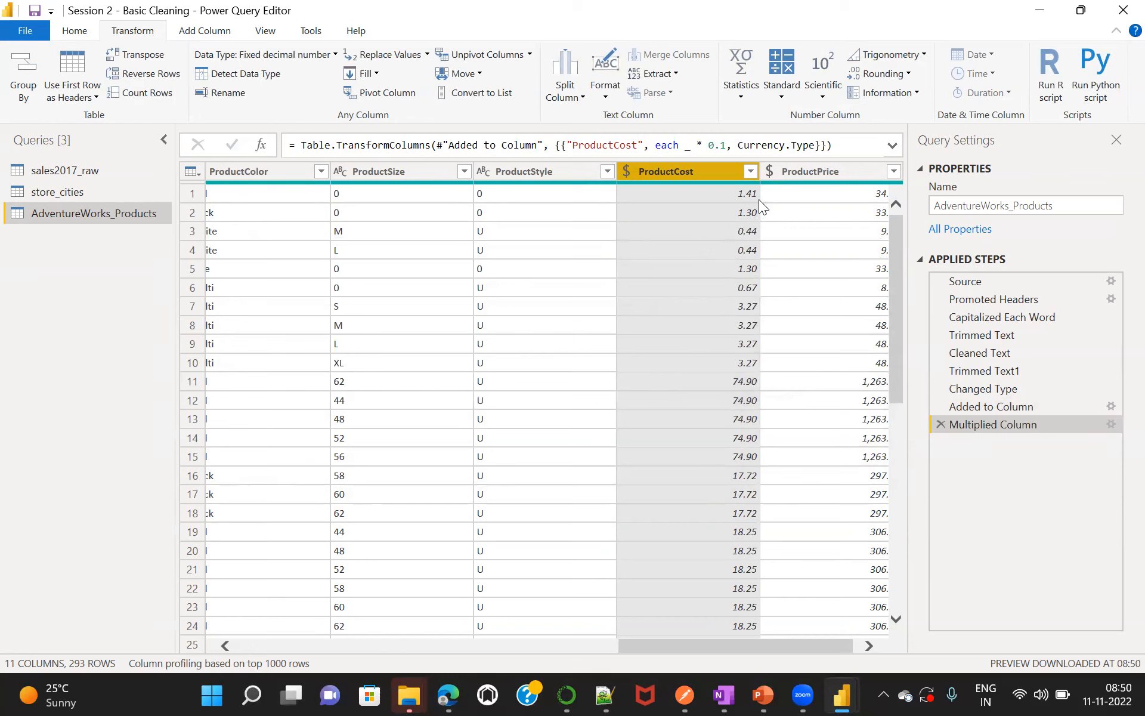
{"action": "left_click", "coordinate": [940, 424]}
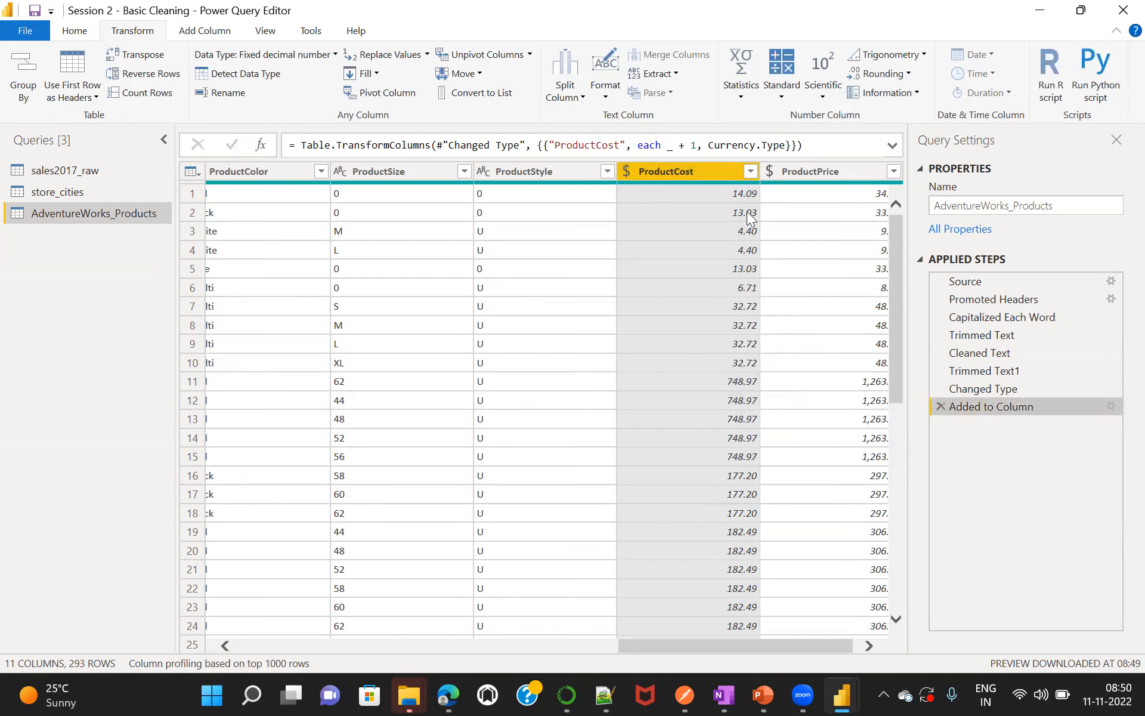
Apply a percentage of 100 to the ProductCost values and remove that calculation from the applied steps.
{"action": "left_click", "coordinate": [783, 93]}
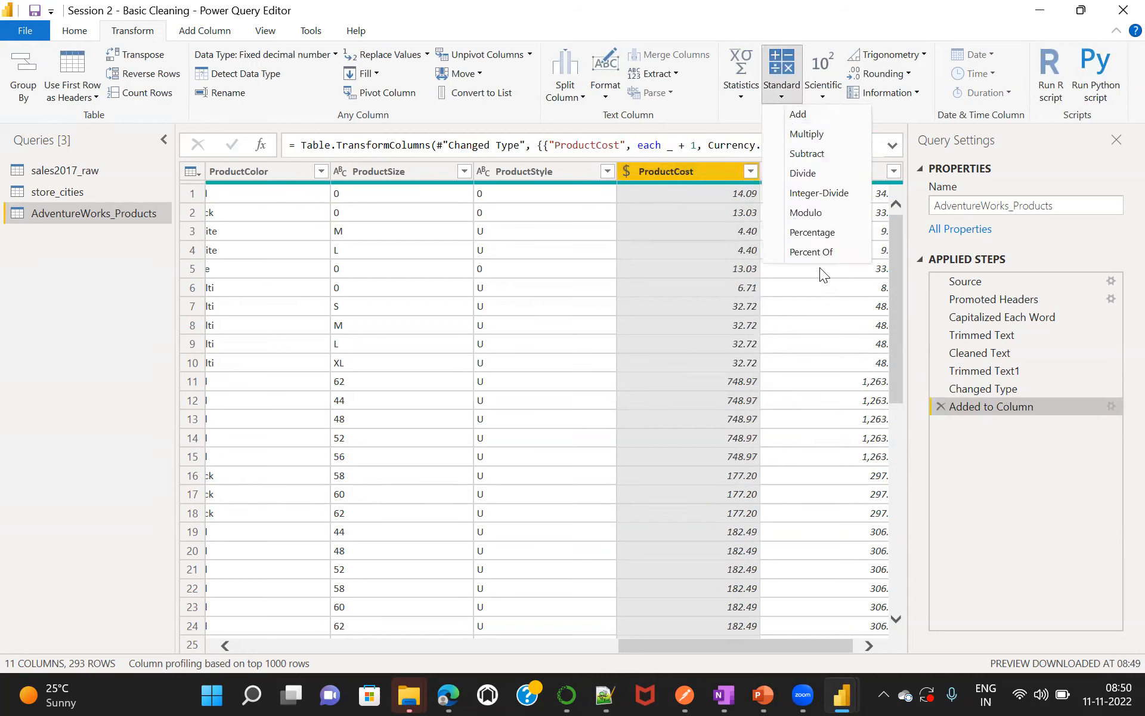
{"action": "left_click", "coordinate": [812, 232]}
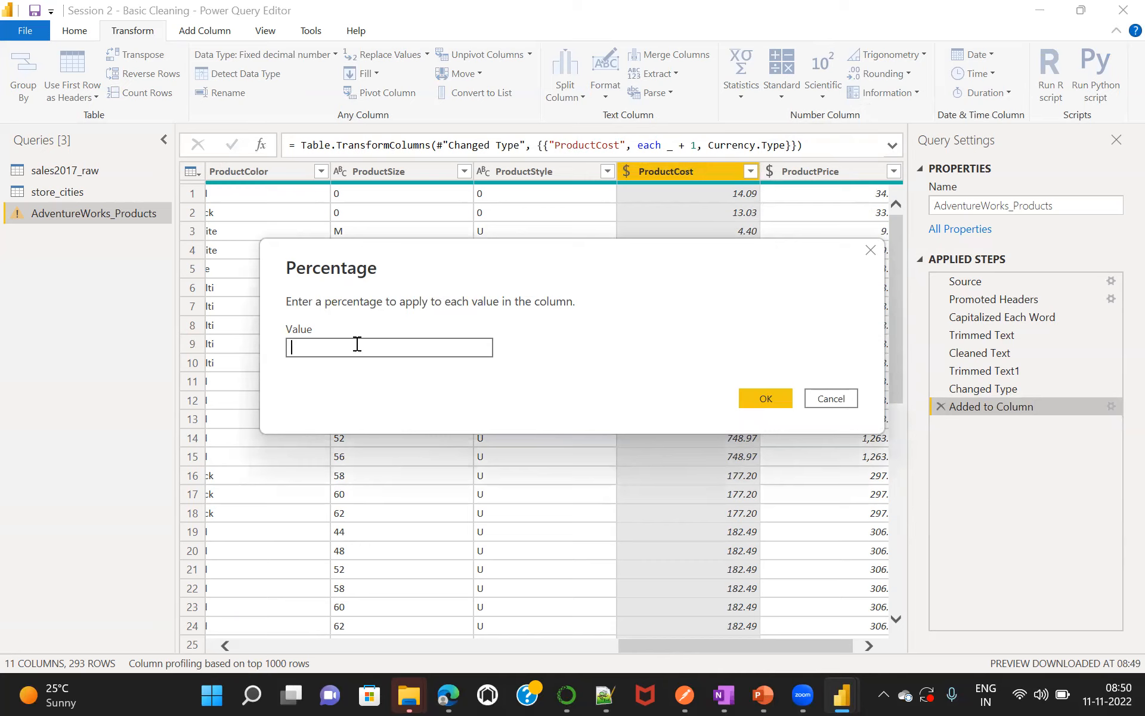
{"action": "type", "text": "1"}
{"action": "type", "text": "0"}
{"action": "key", "text": "BackSpace"}
{"action": "type", "text": "00"}
{"action": "left_click", "coordinate": [756, 399]}
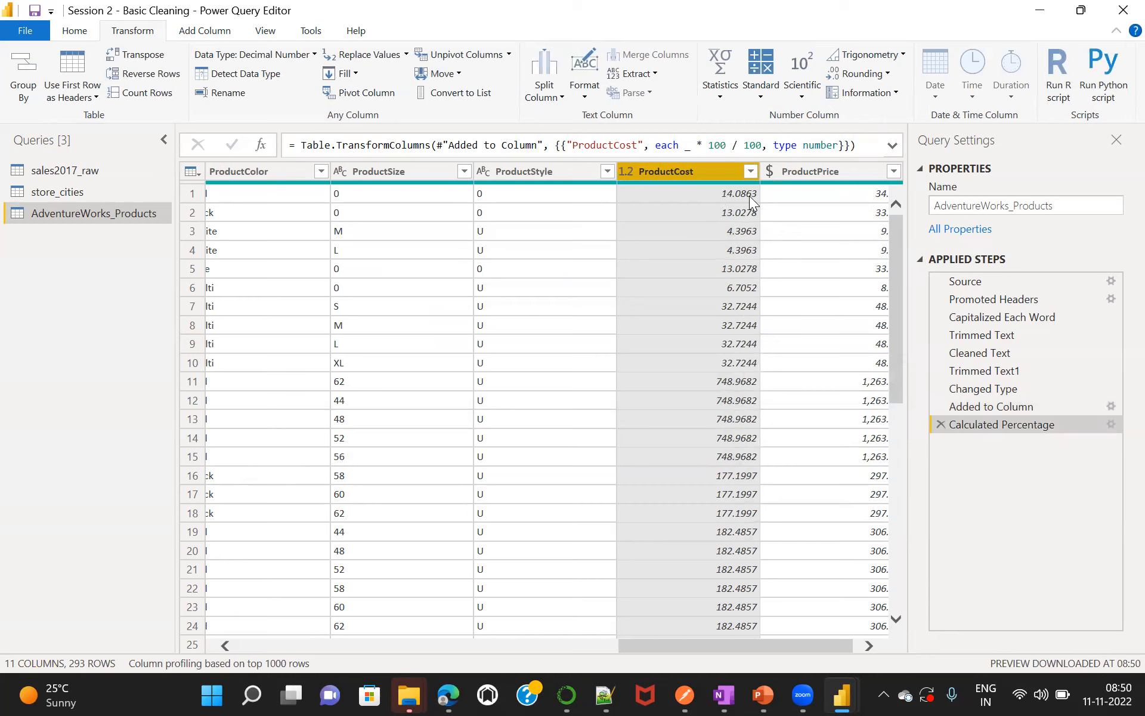
{"action": "left_click", "coordinate": [940, 424]}
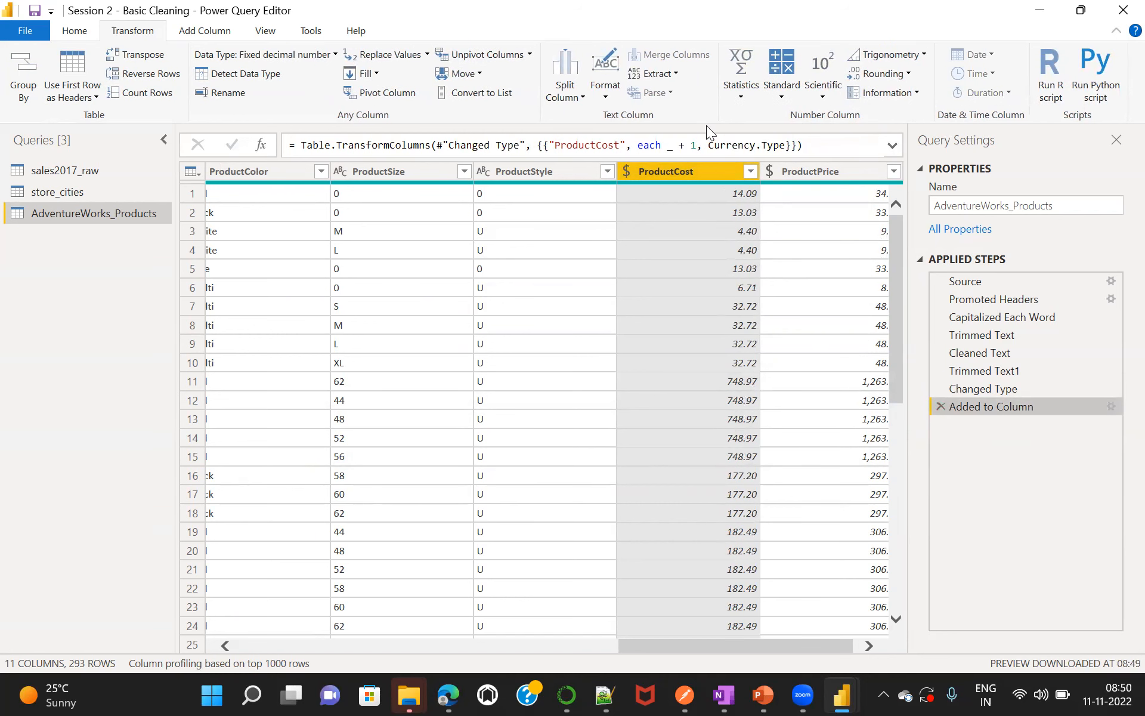
Calculate the modulo of the ProductCost values with 2 and remove that calculation from the applied steps.
{"action": "left_click", "coordinate": [779, 96]}
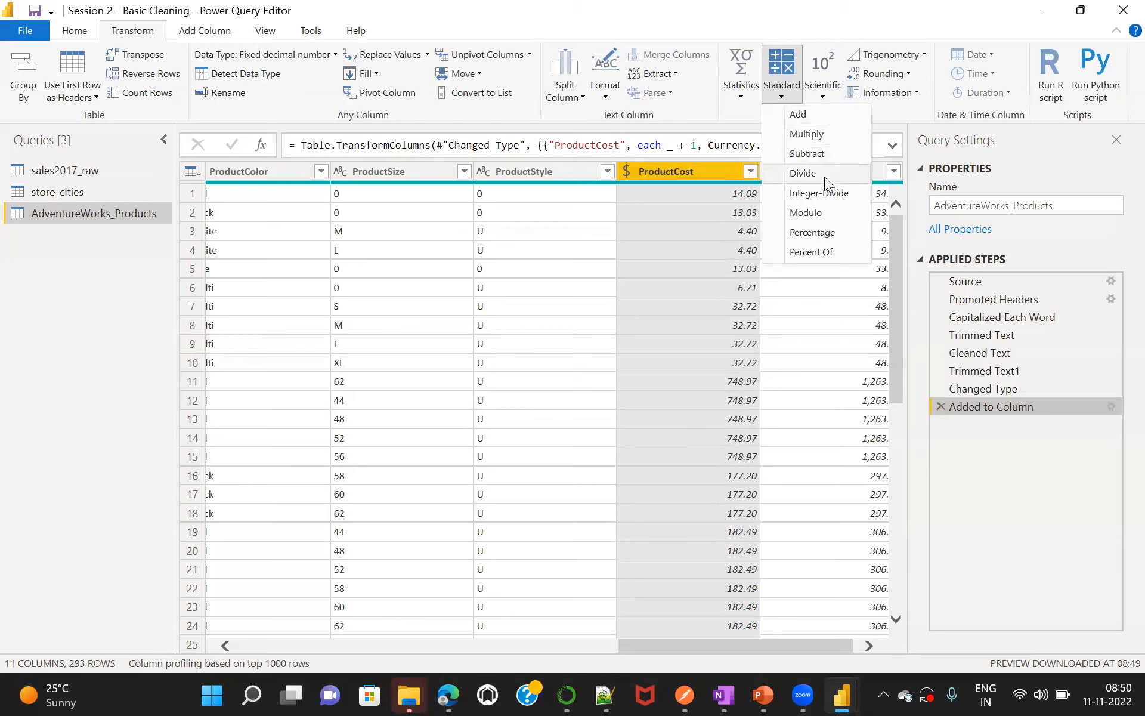
{"action": "left_click", "coordinate": [808, 215]}
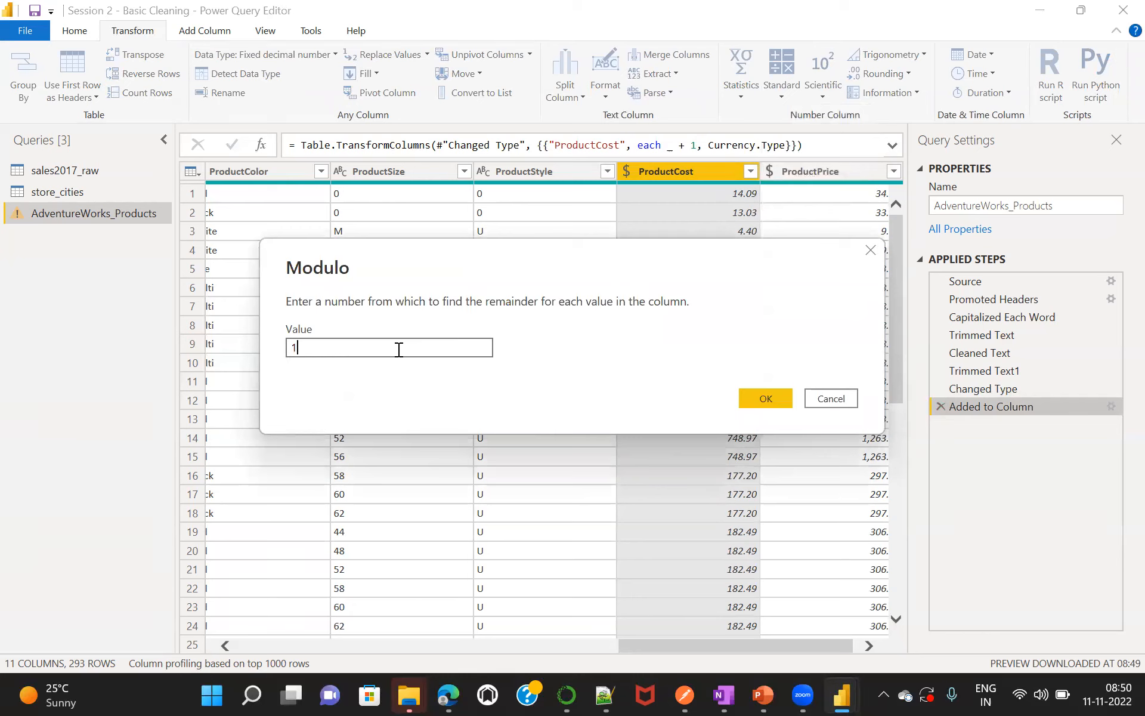
{"action": "key", "text": "BackSpace"}
{"action": "type", "text": "2"}
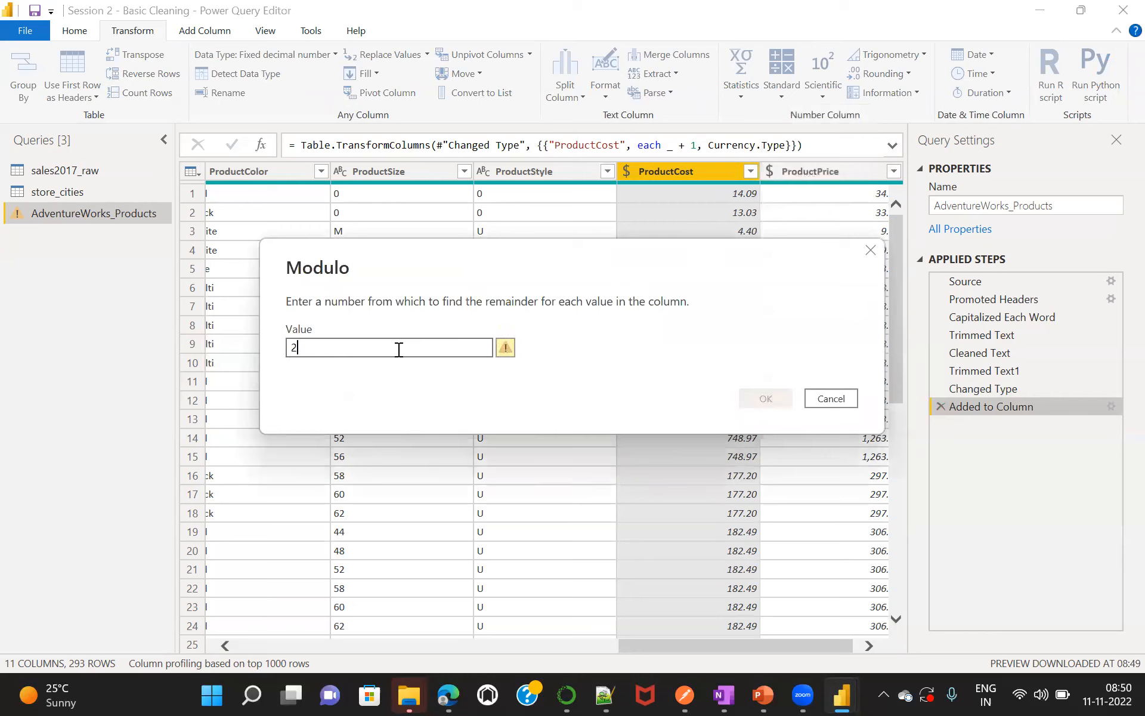
{"action": "left_click", "coordinate": [770, 398]}
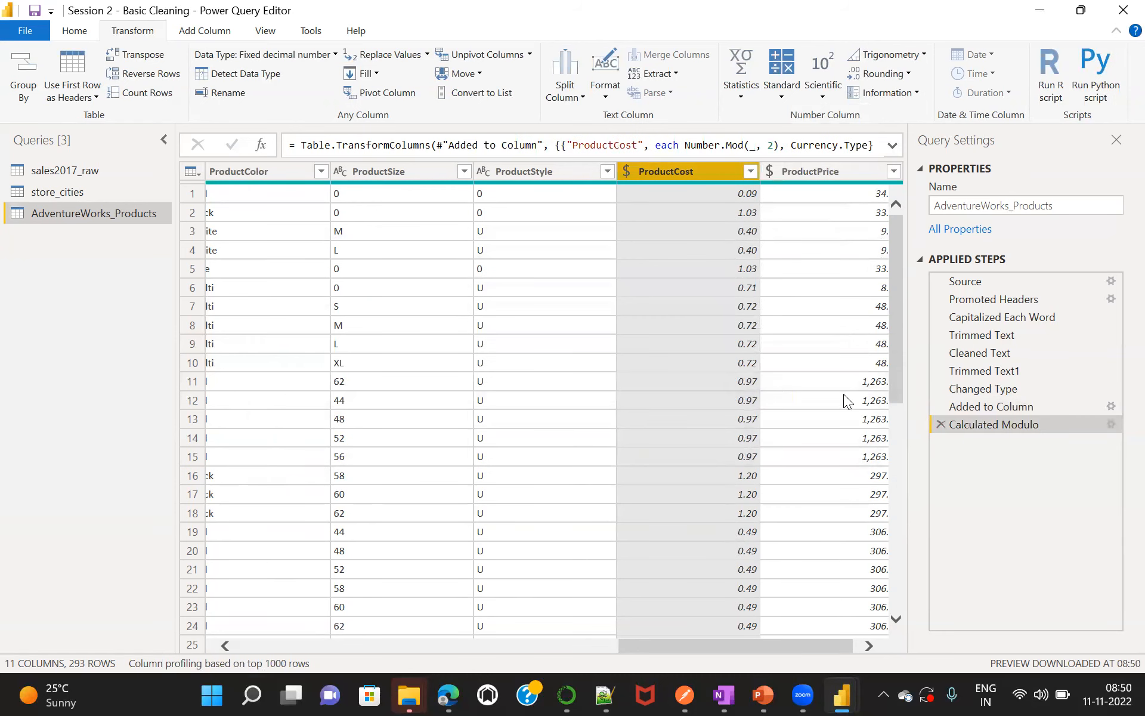
{"action": "left_click", "coordinate": [940, 423]}
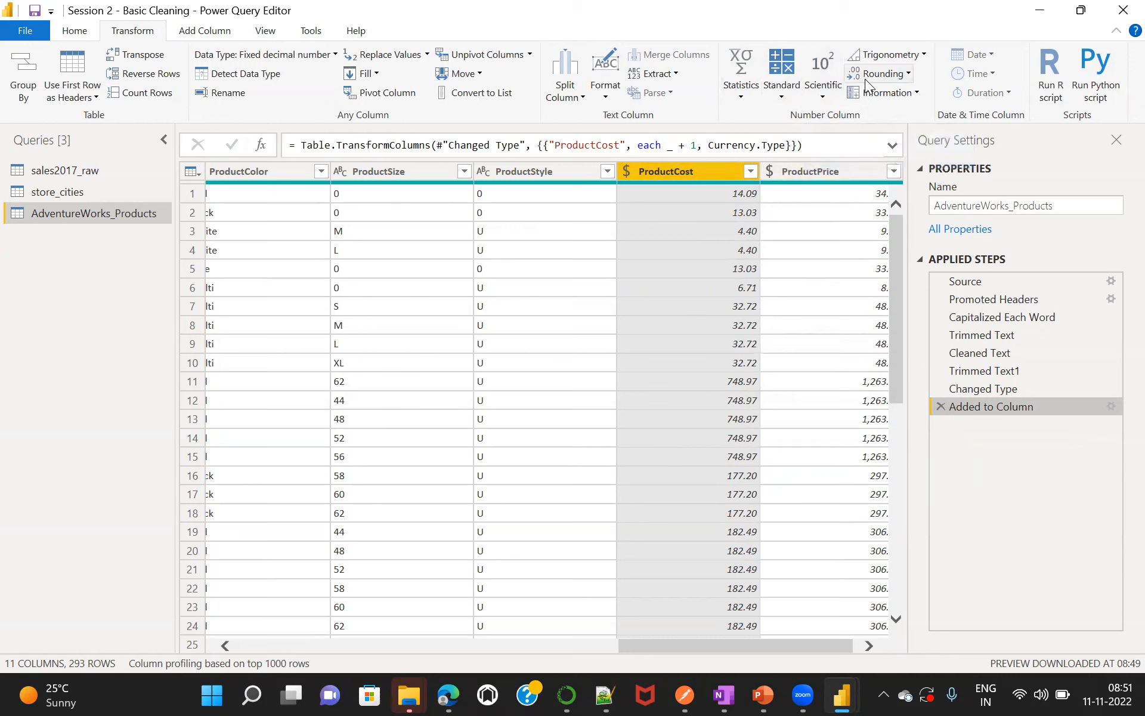
Calculate the absolute value of the ProductCost column and remove that calculation from the applied steps.
{"action": "left_click", "coordinate": [822, 99]}
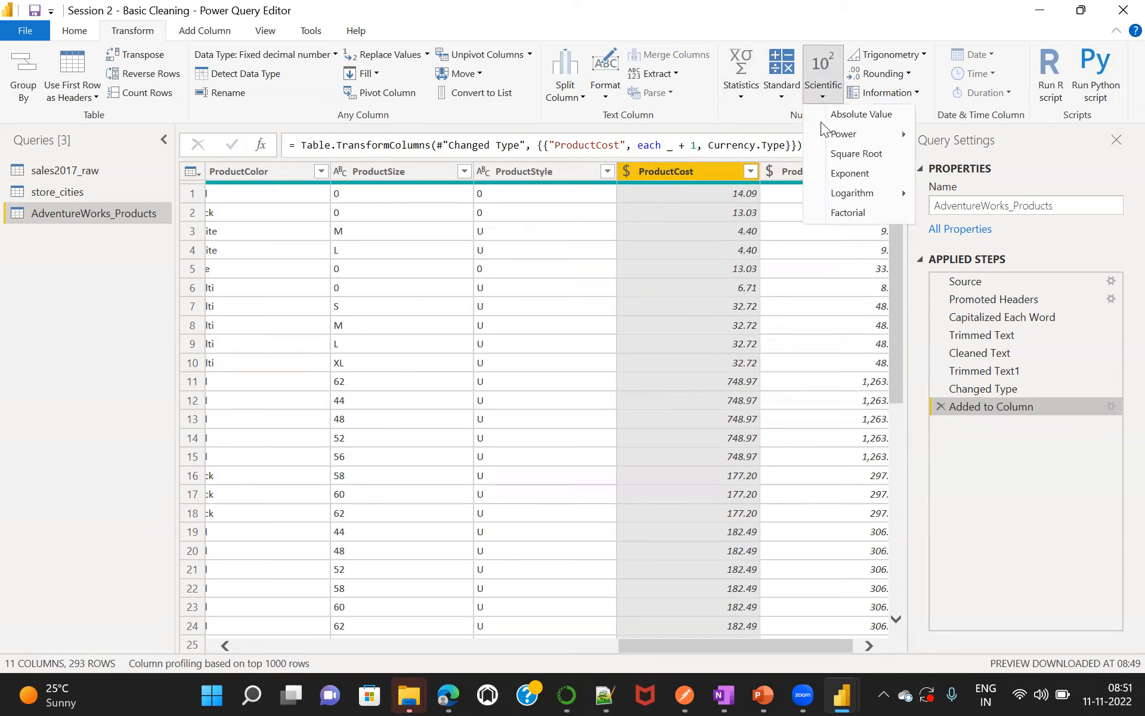
{"action": "mouse_move", "coordinate": [895, 138]}
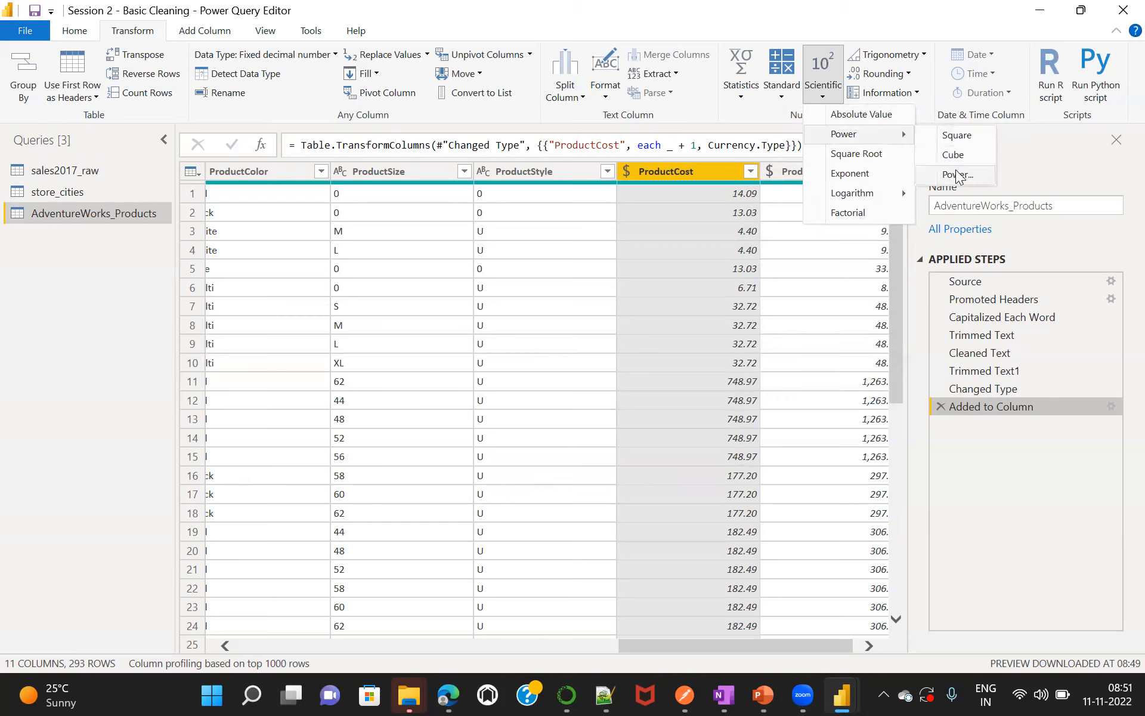
{"action": "left_click", "coordinate": [859, 113]}
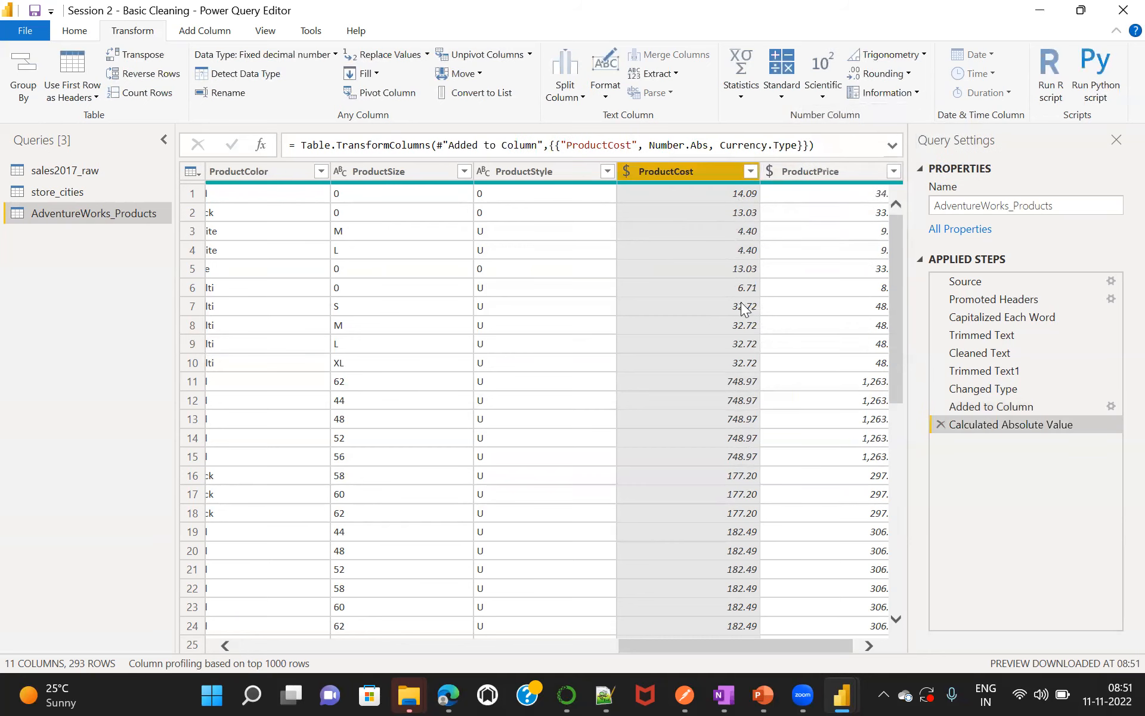
{"action": "left_click", "coordinate": [940, 425]}
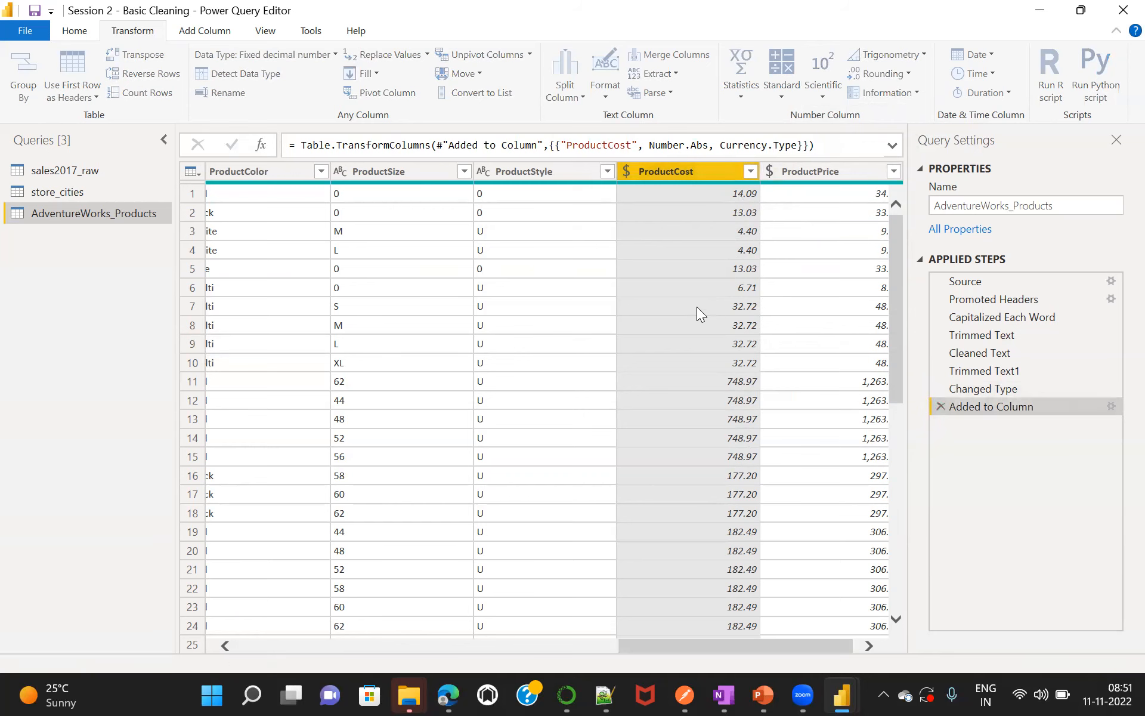
{"action": "left_click", "coordinate": [819, 92]}
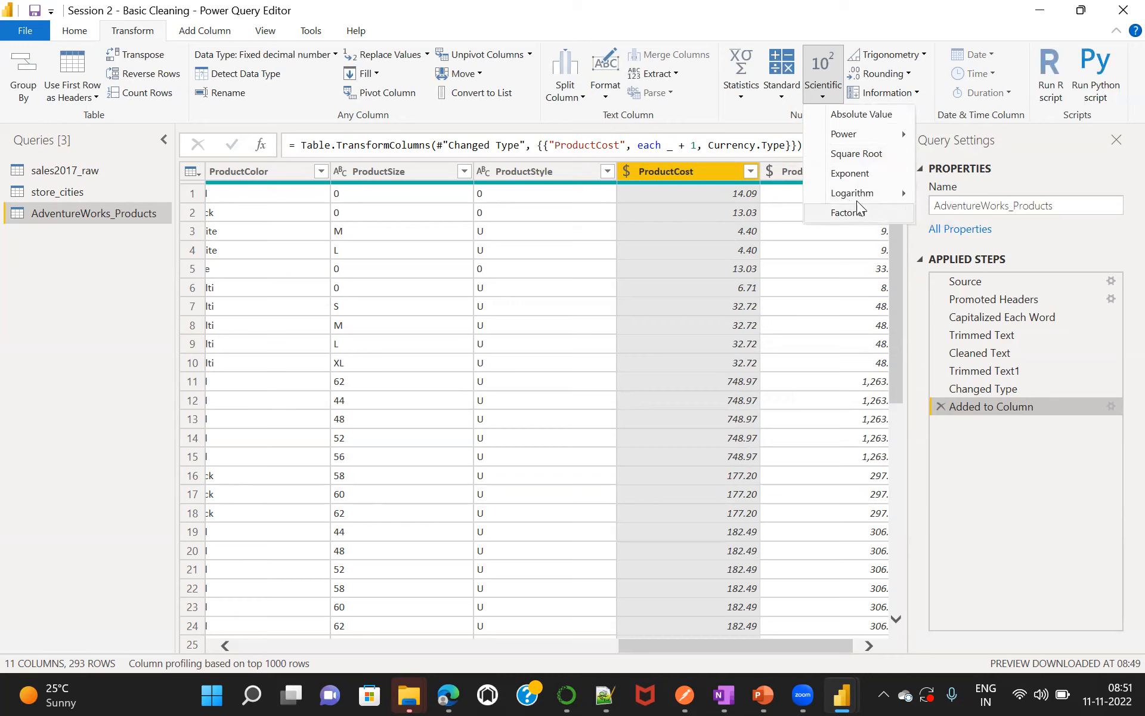
Round up the values in the ProductCost column.
{"action": "mouse_move", "coordinate": [865, 196]}
{"action": "left_click", "coordinate": [912, 74]}
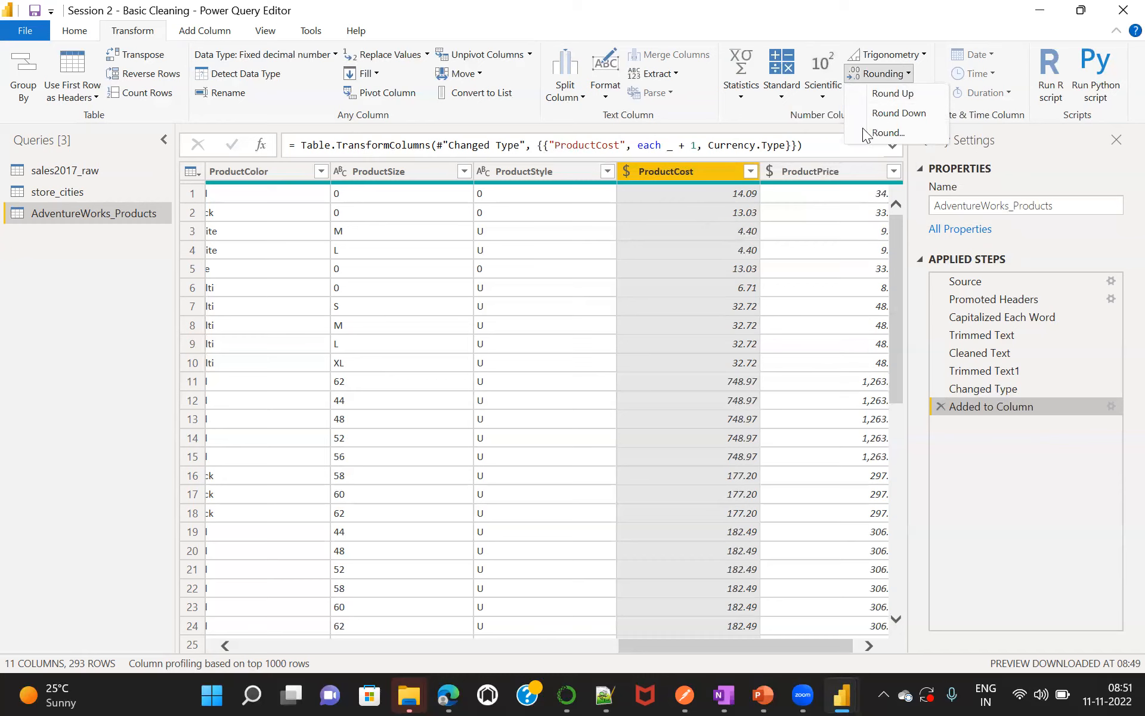
{"action": "left_click", "coordinate": [891, 95]}
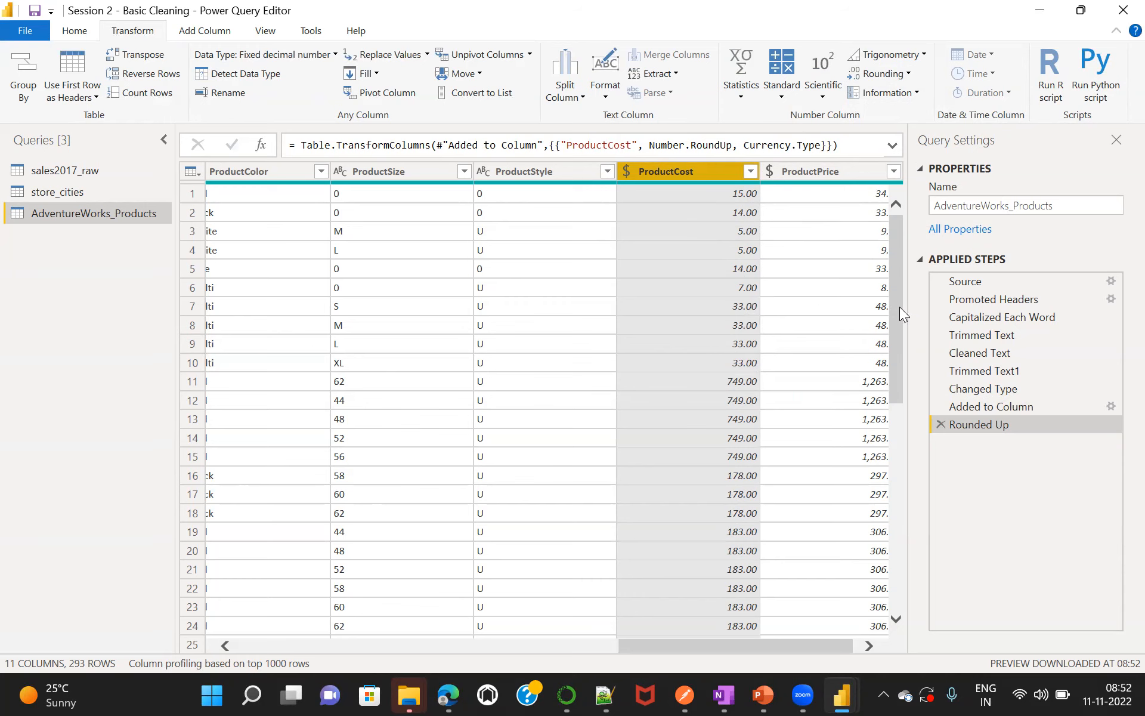
{"action": "left_click_drag", "start_coordinate": [895, 317], "coordinate": [899, 500]}
{"action": "left_click_drag", "start_coordinate": [929, 337], "coordinate": [914, 270]}
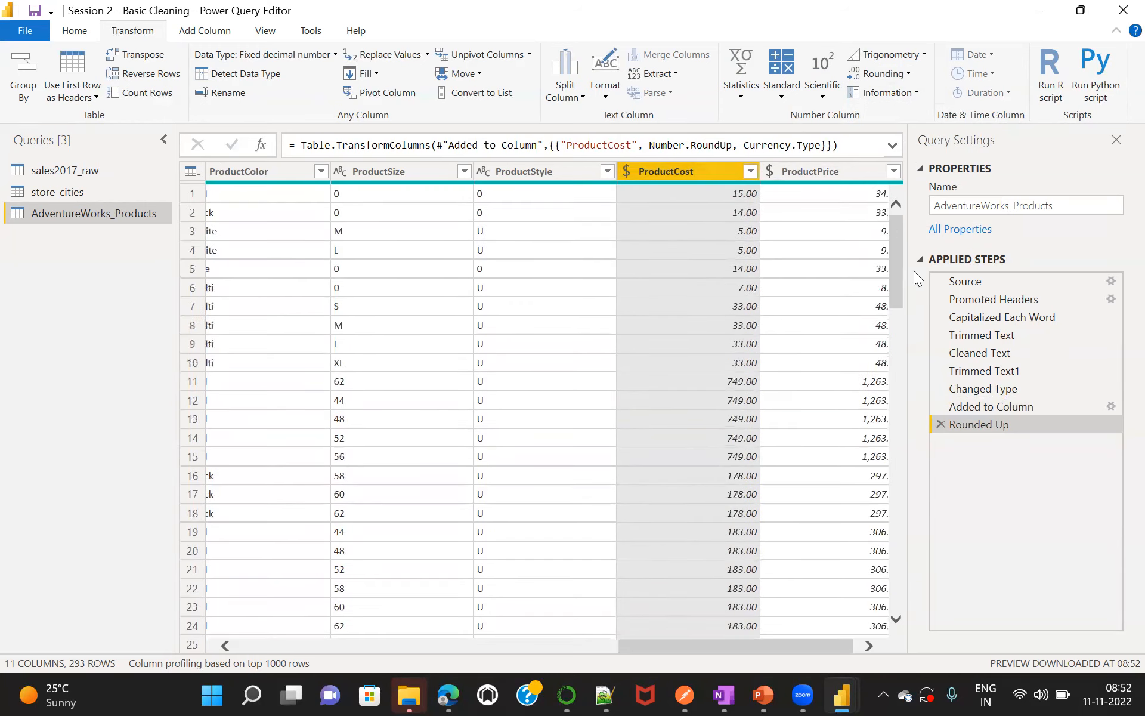
Round down the already rounded-up ProductCost values, and remove both rounding operations from the applied steps.
{"action": "left_click", "coordinate": [906, 75]}
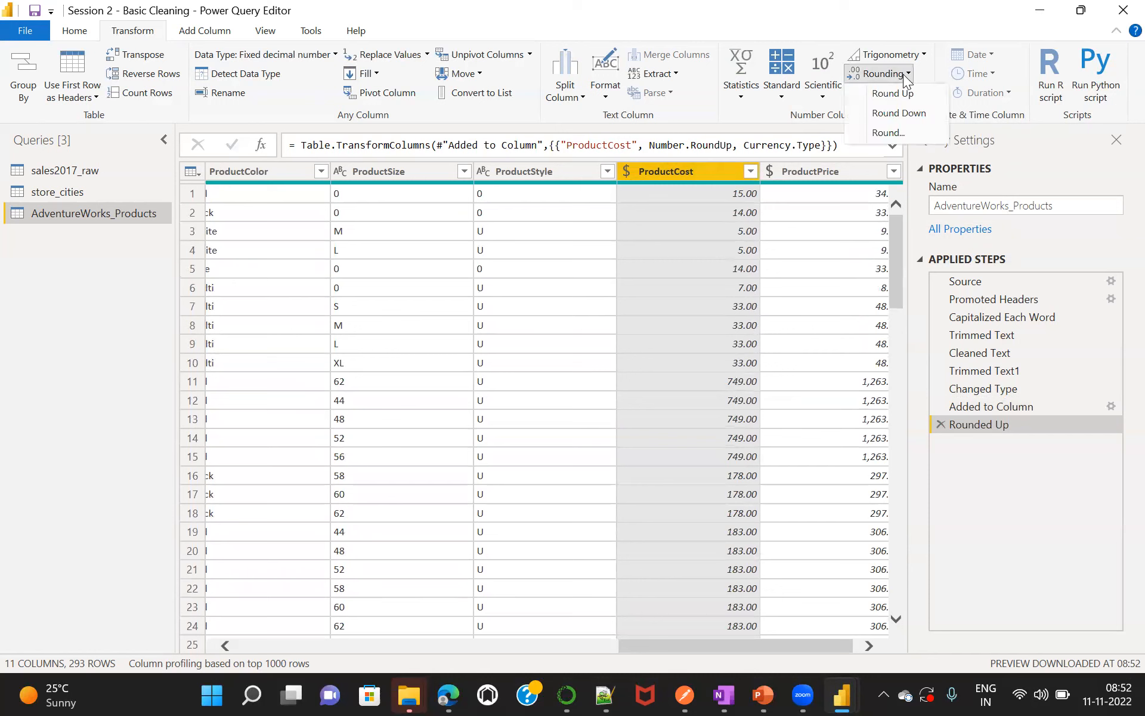
{"action": "left_click", "coordinate": [898, 113]}
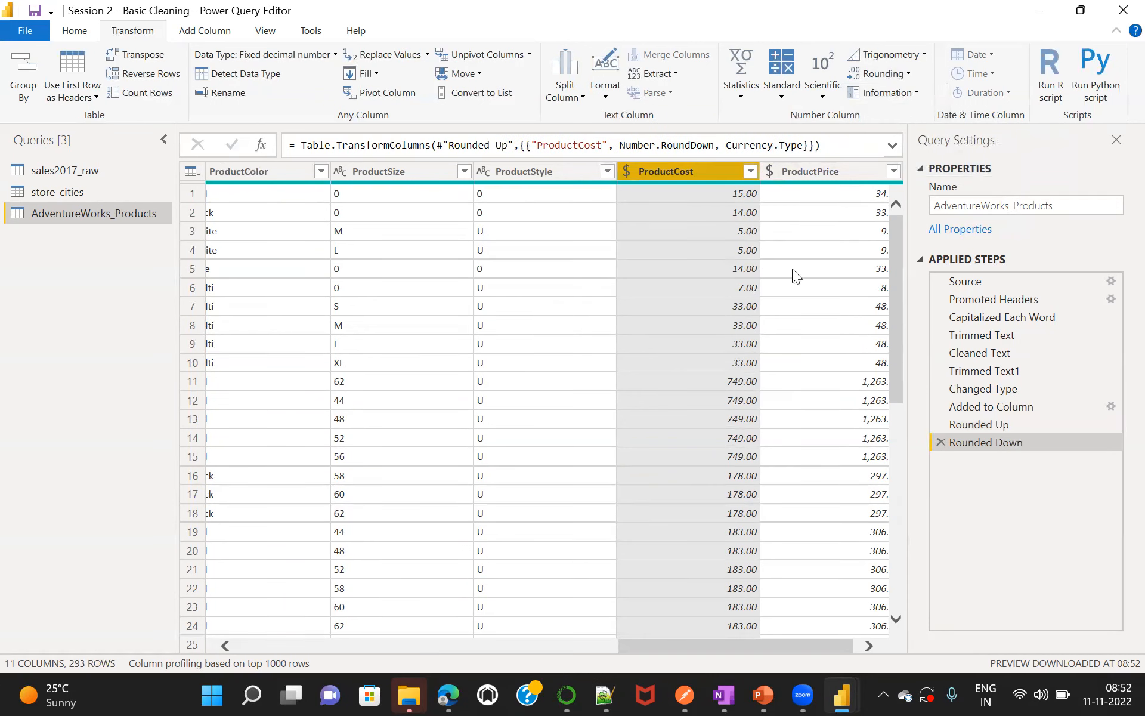
{"action": "left_click", "coordinate": [937, 442]}
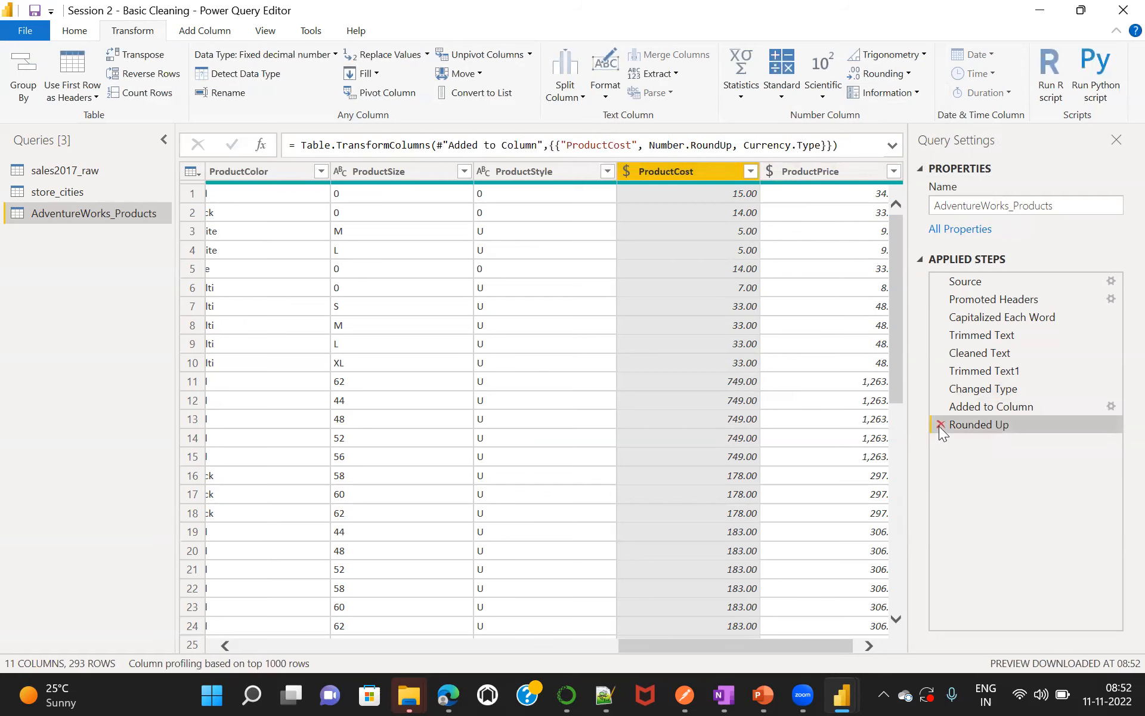
{"action": "left_click", "coordinate": [941, 424]}
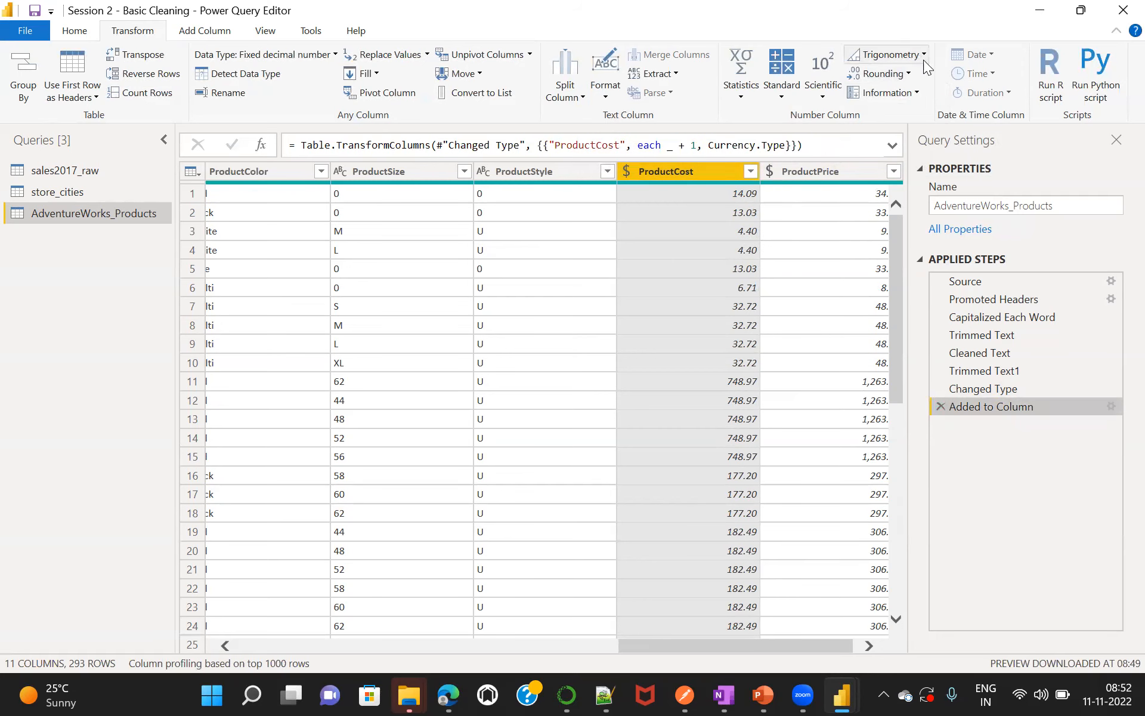
Round down the original ProductCost values and remove the rounding from the applied steps.
{"action": "left_click", "coordinate": [908, 74]}
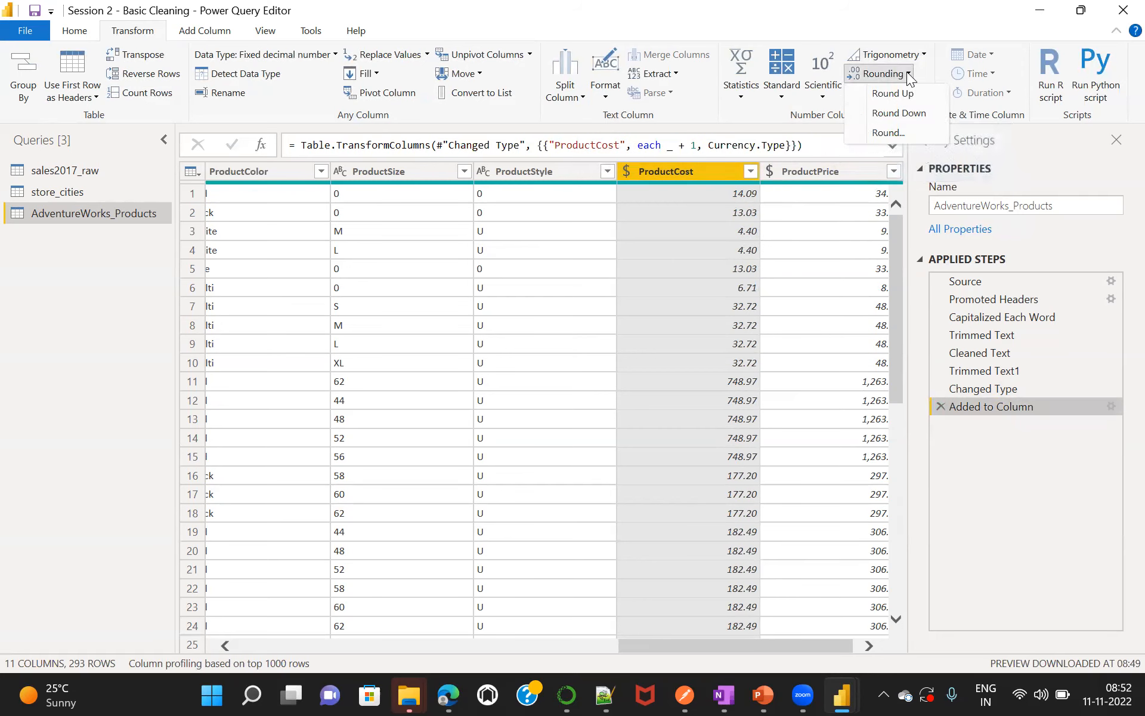
{"action": "left_click", "coordinate": [900, 113]}
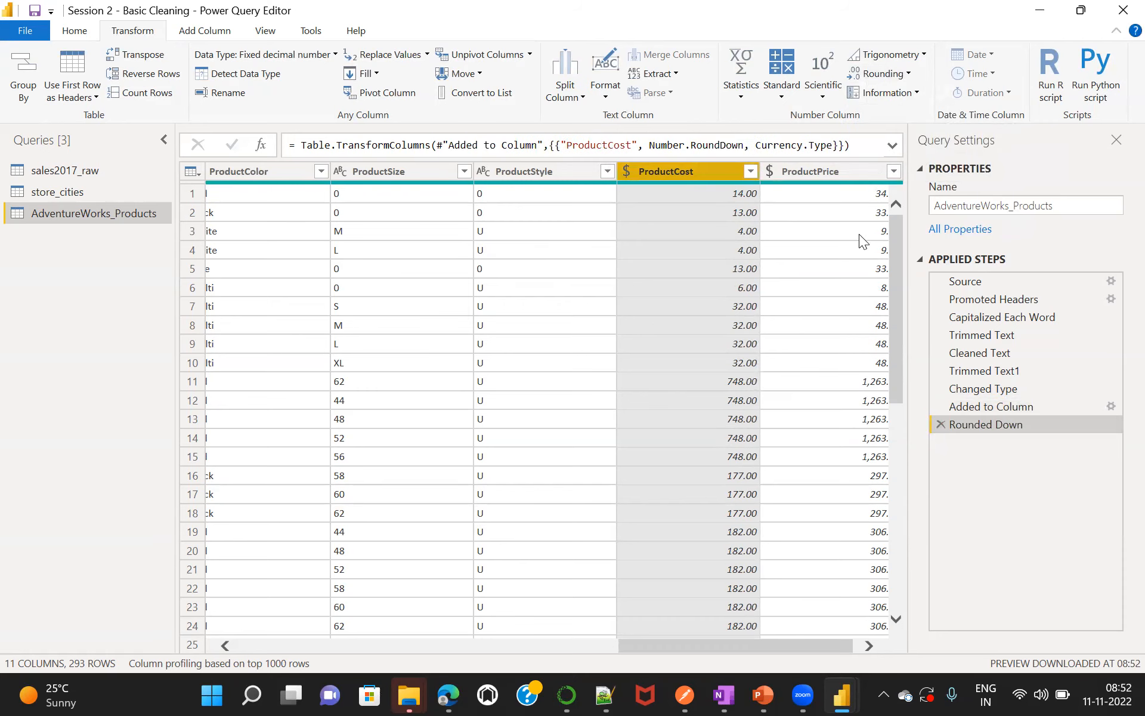
{"action": "left_click", "coordinate": [940, 425]}
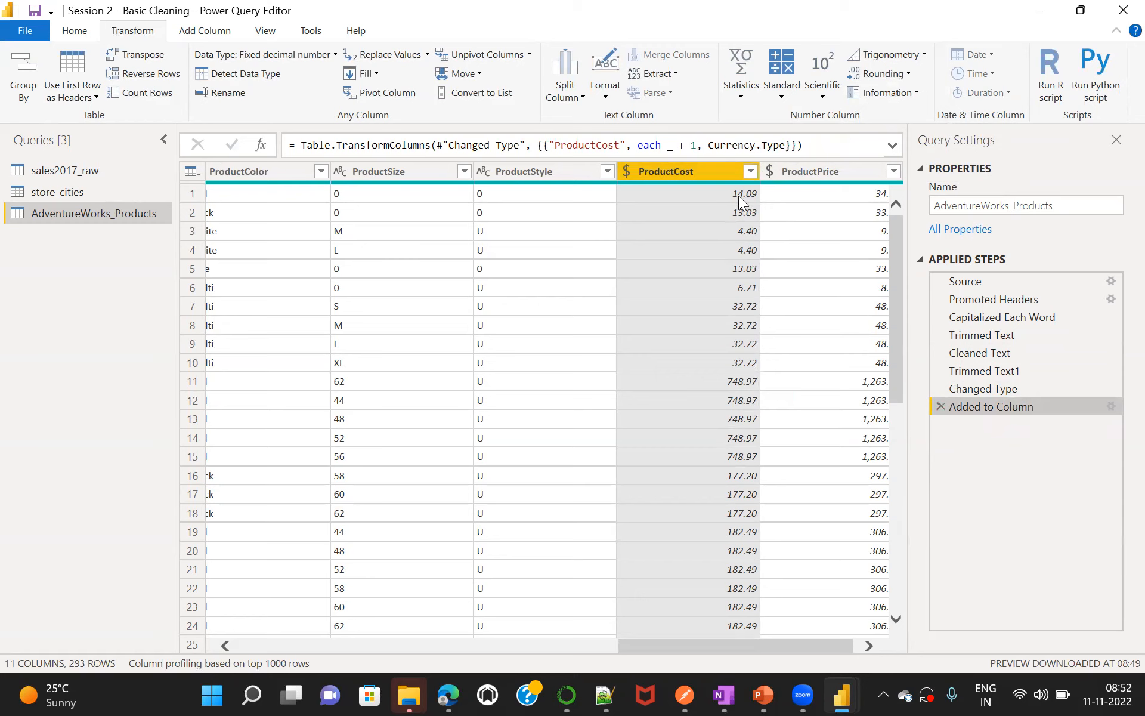
Round up the ProductCost values again and remove the rounding from the applied steps.
{"action": "left_click", "coordinate": [906, 76]}
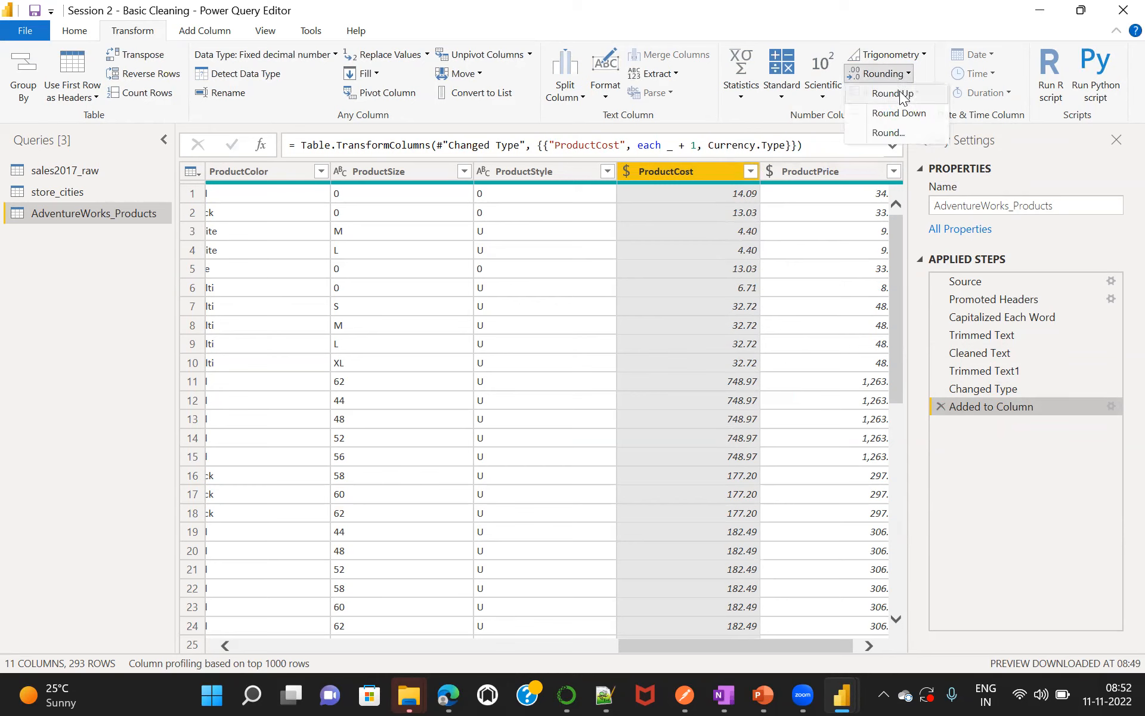
{"action": "left_click", "coordinate": [901, 93]}
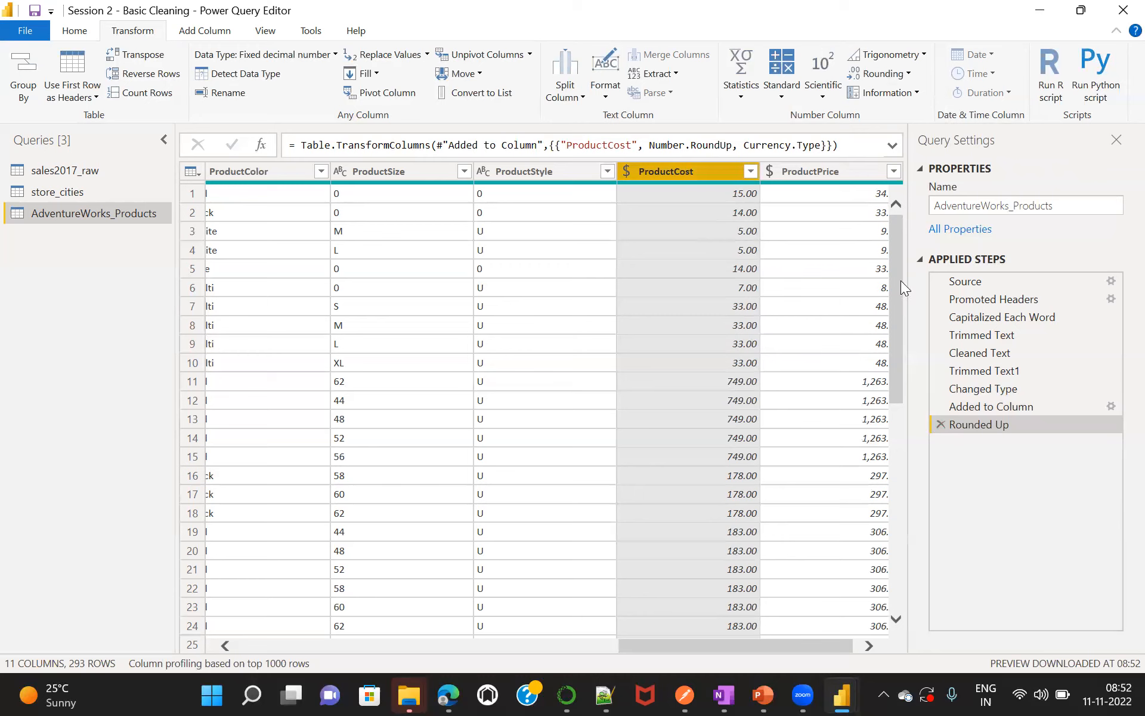
{"action": "left_click", "coordinate": [940, 424]}
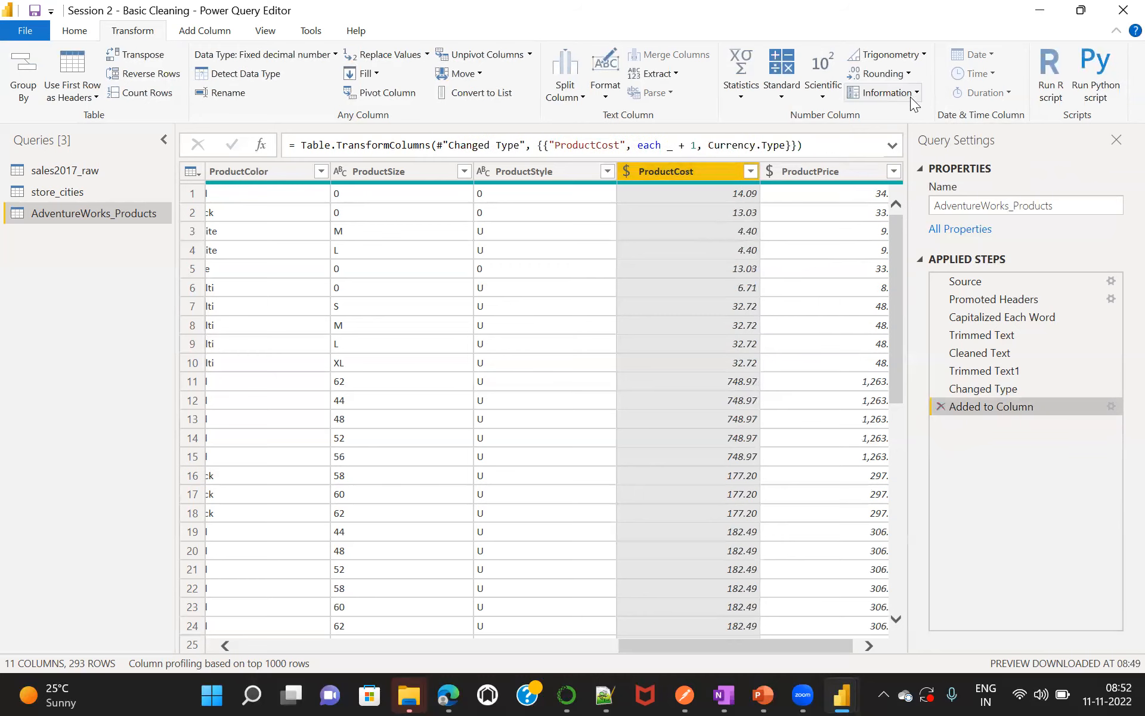
Round the ProductCost values to 1 decimal place and remove that rounding from the applied steps.
{"action": "left_click", "coordinate": [906, 73]}
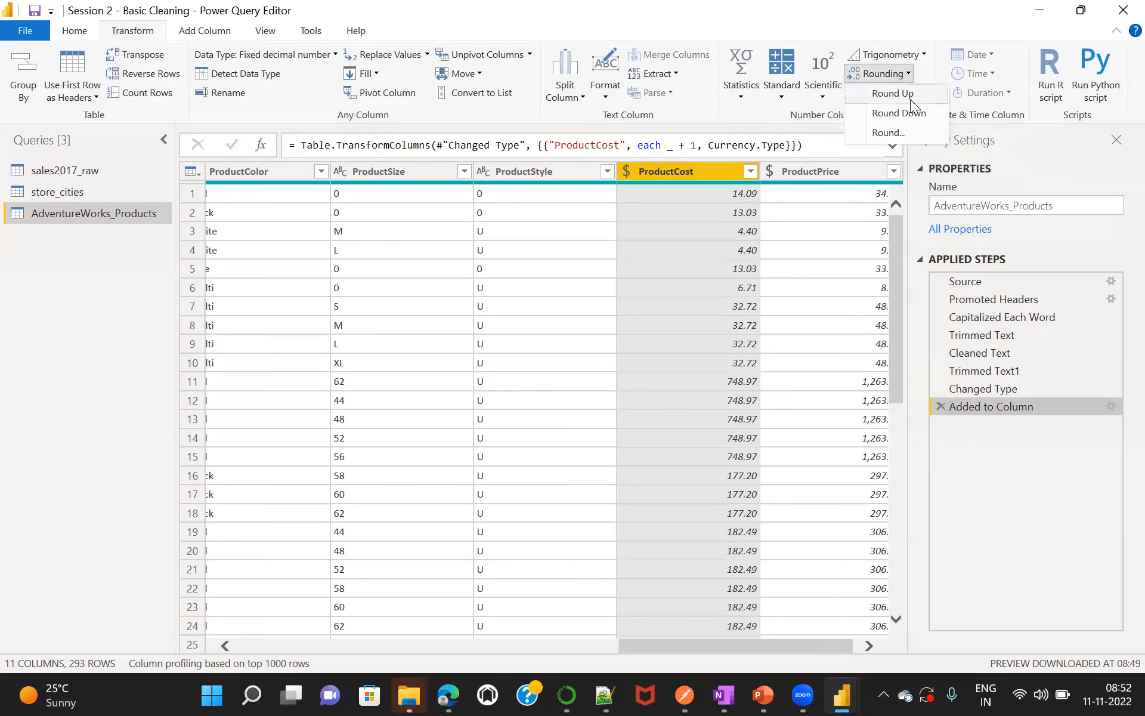
{"action": "left_click", "coordinate": [882, 133]}
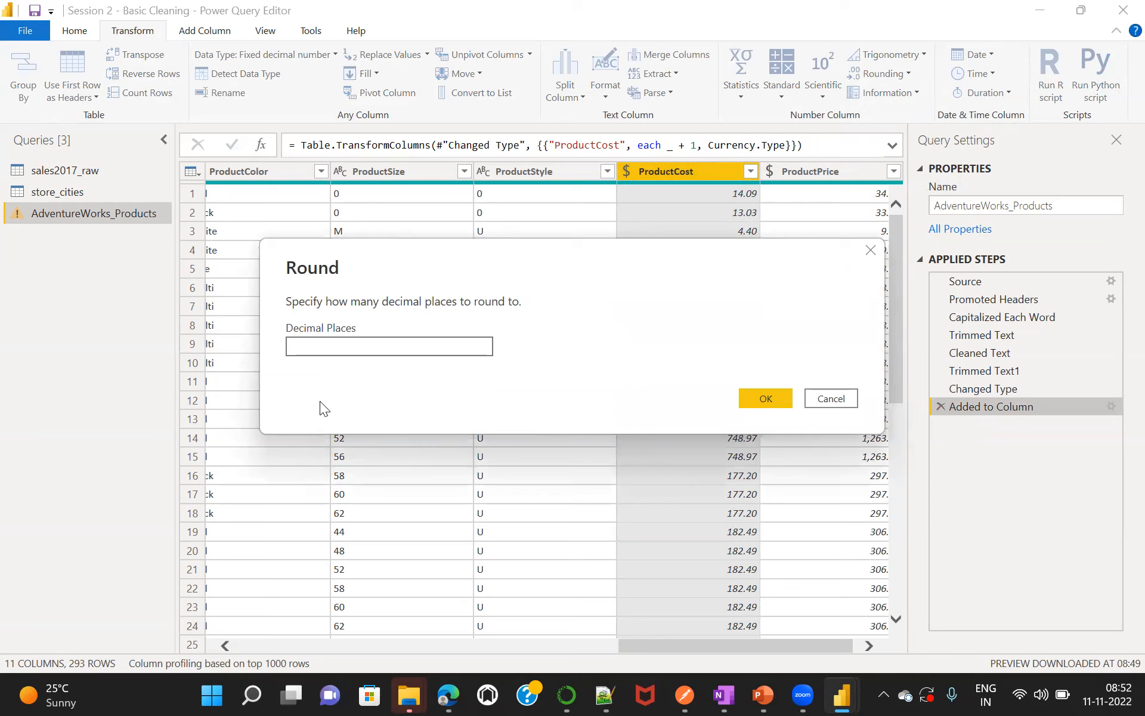
{"action": "left_click", "coordinate": [323, 341]}
{"action": "type", "text": "2"}
{"action": "key", "text": "BackSpace"}
{"action": "type", "text": "1"}
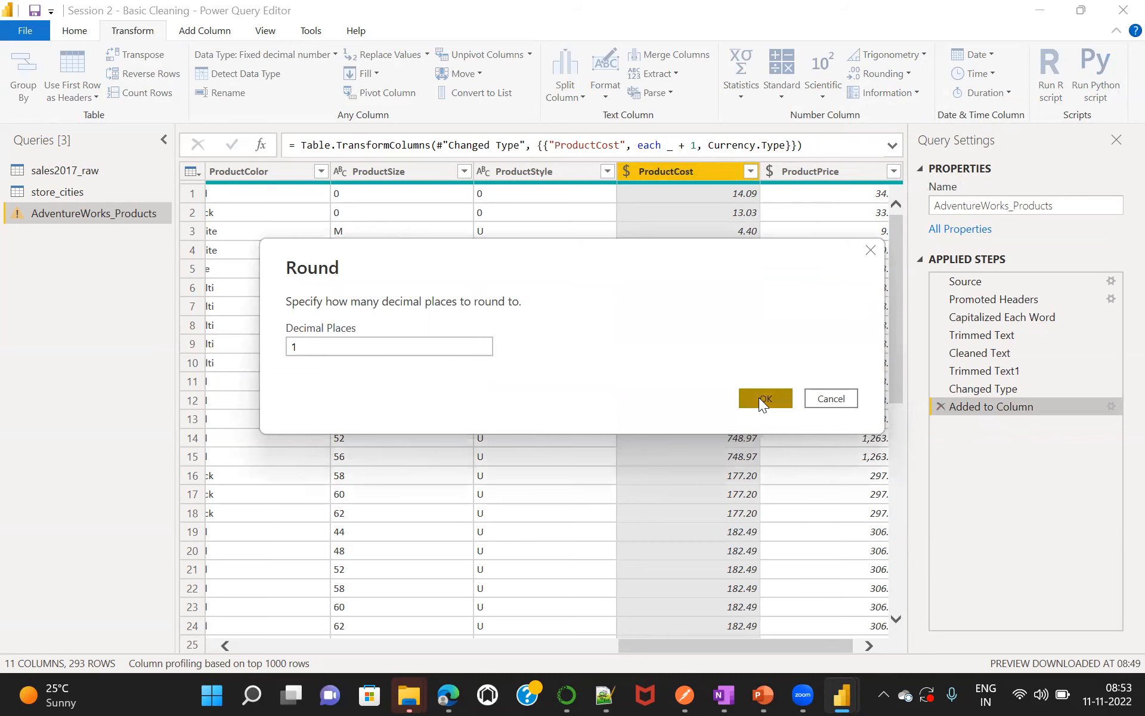
{"action": "left_click", "coordinate": [758, 398]}
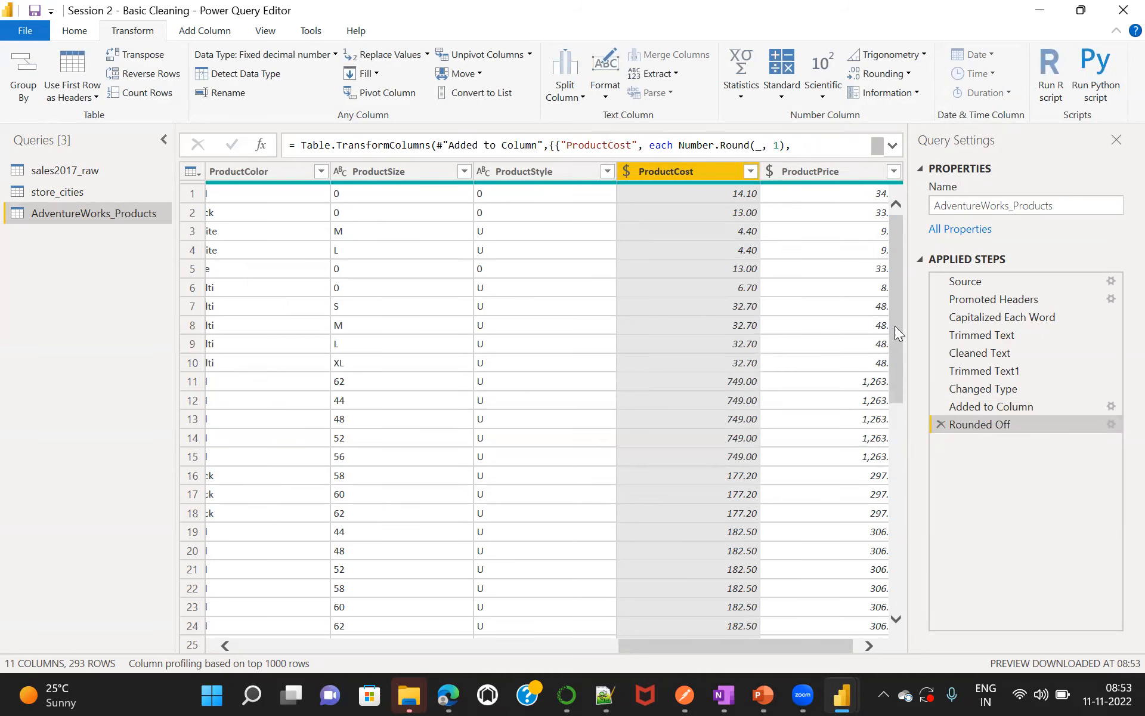
{"action": "left_click", "coordinate": [940, 424]}
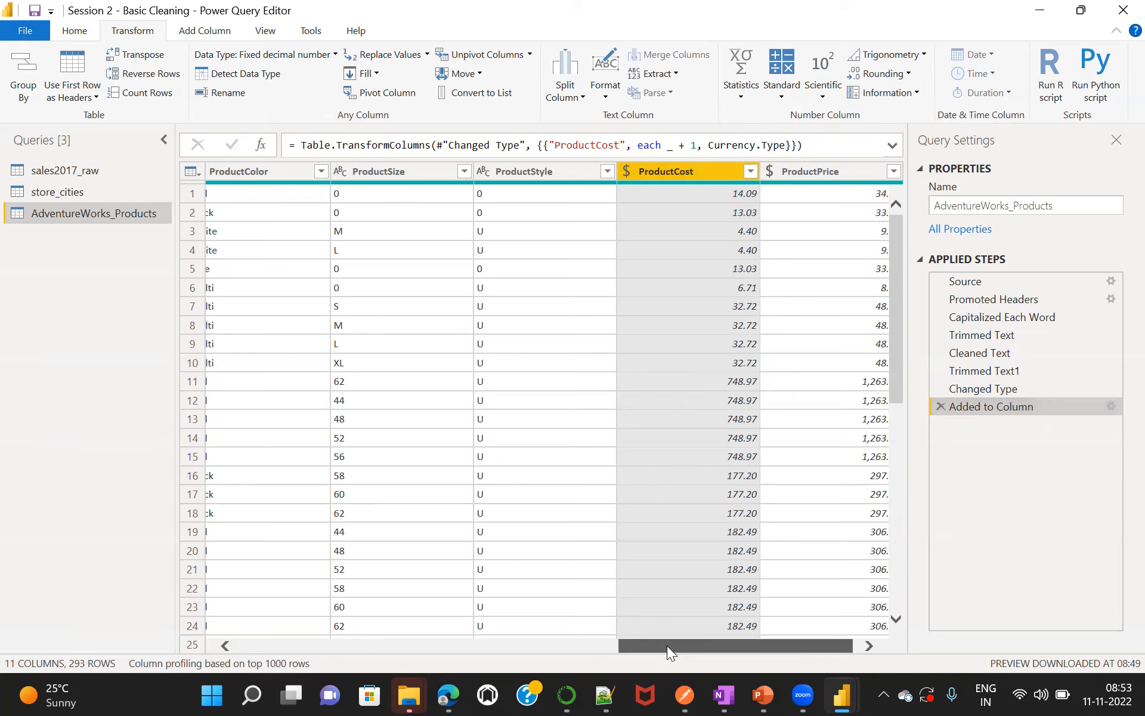
Close the query editor, apply the query changes, and bring the Power BI Desktop report window to the front.
{"action": "left_click_drag", "start_coordinate": [667, 645], "coordinate": [724, 624]}
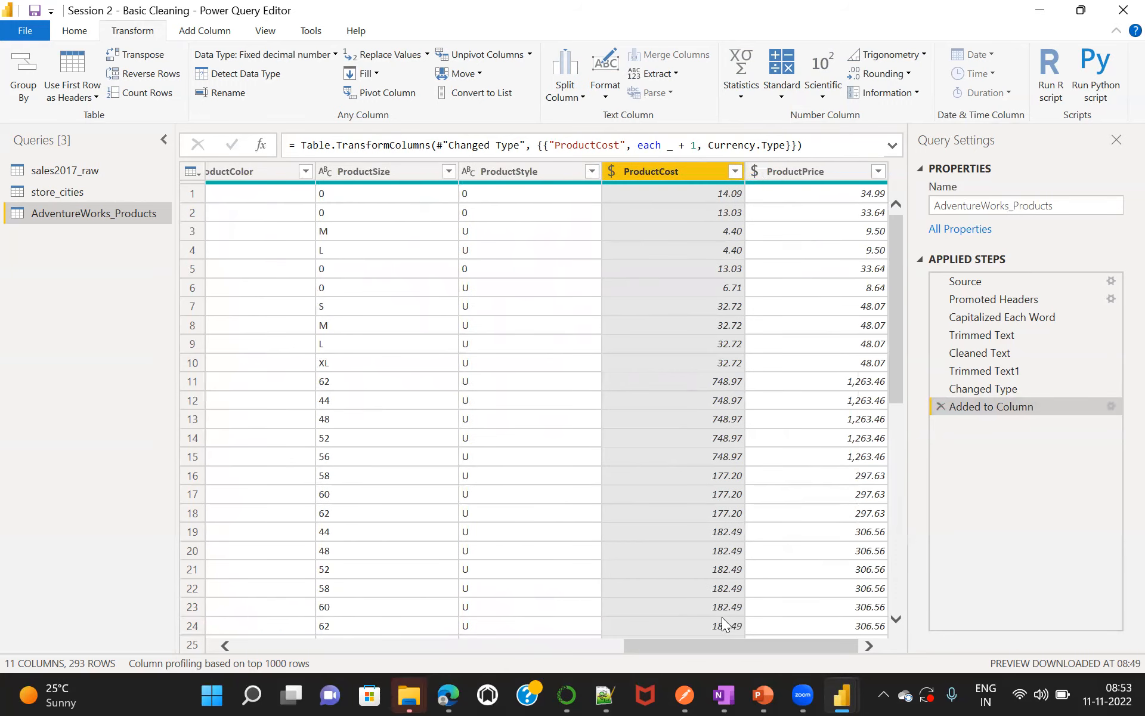
{"action": "left_click", "coordinate": [76, 34]}
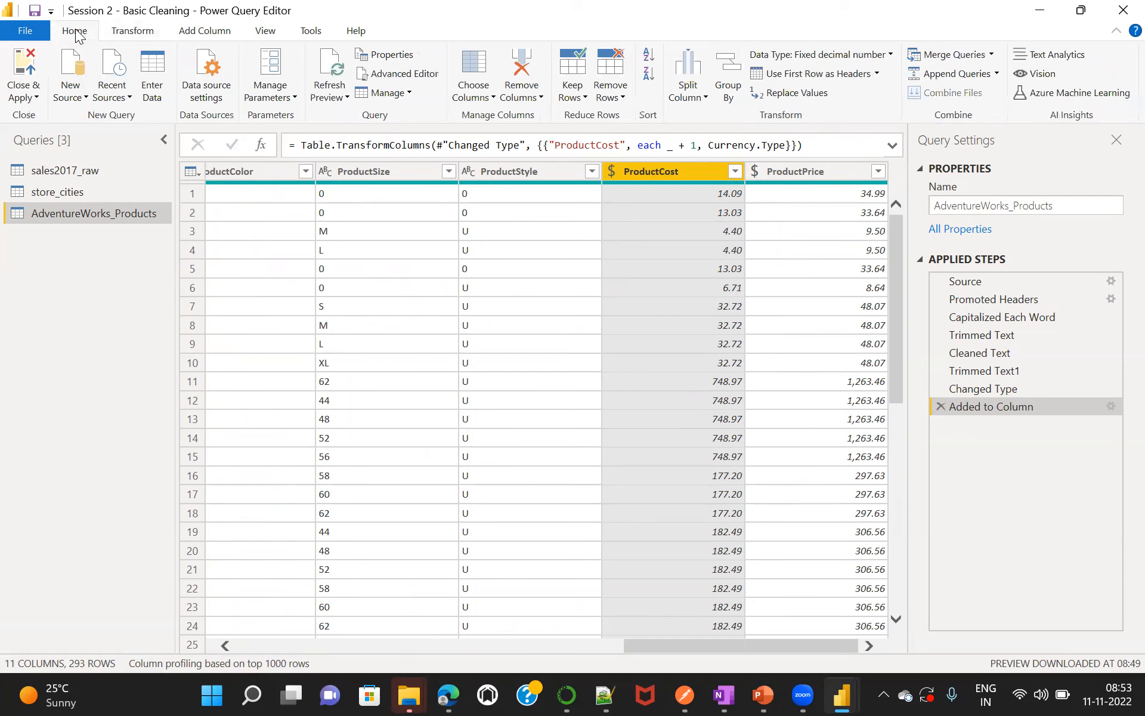
{"action": "left_click", "coordinate": [13, 77]}
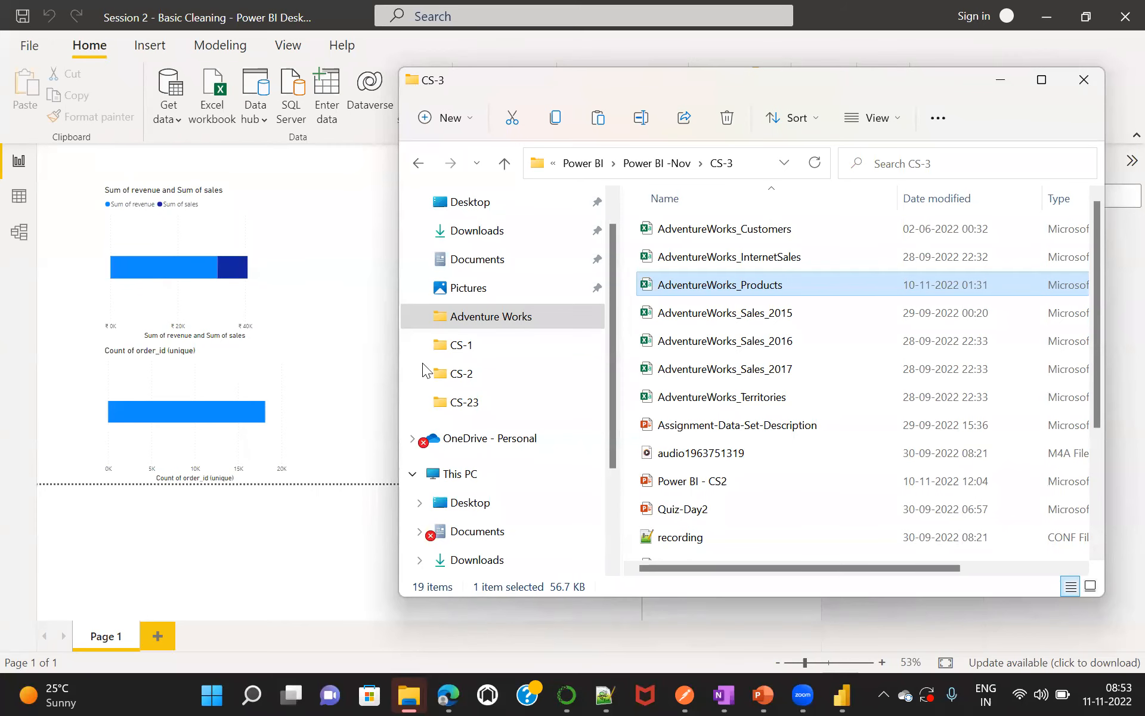
{"action": "left_click", "coordinate": [381, 319]}
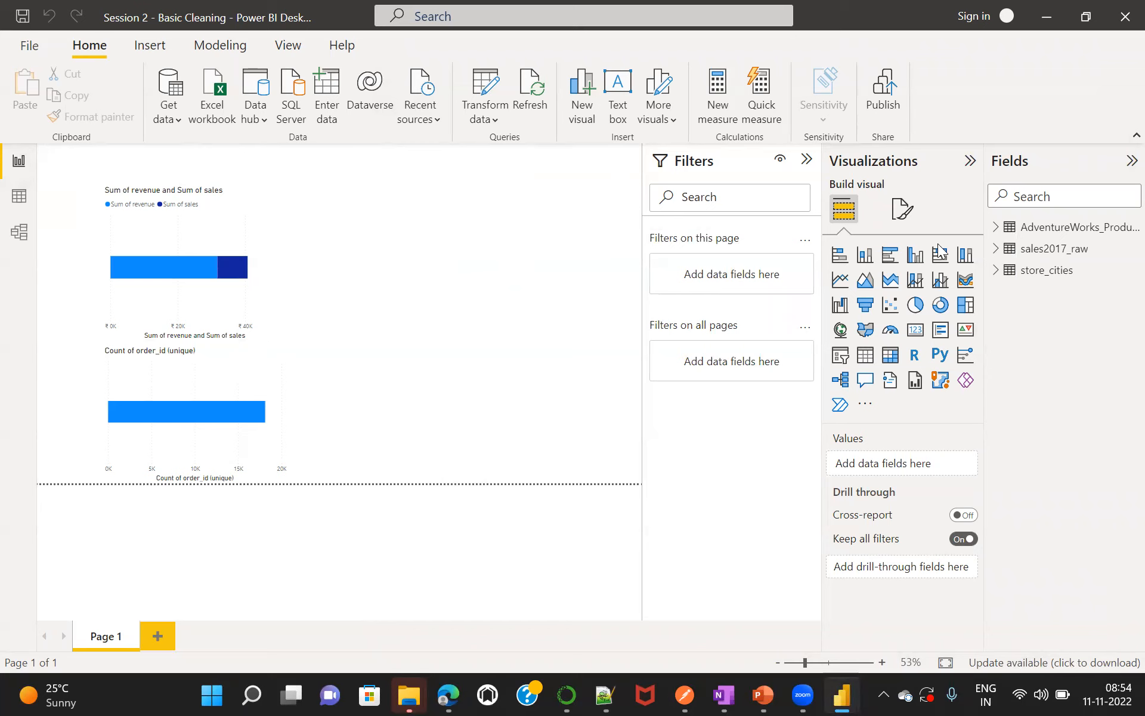
Select the sales2017_raw and AdventureWorks_Products tables and check the details of the loaded tables, including store_cities.
{"action": "left_click", "coordinate": [1048, 257]}
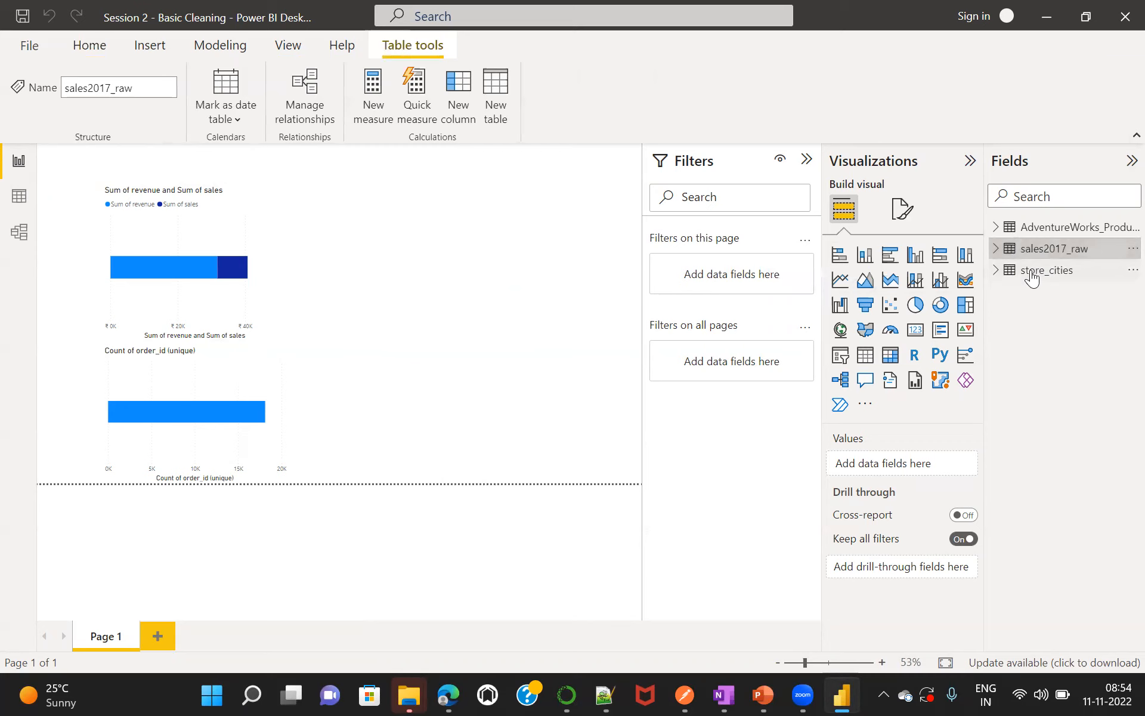
{"action": "left_click", "coordinate": [1033, 276]}
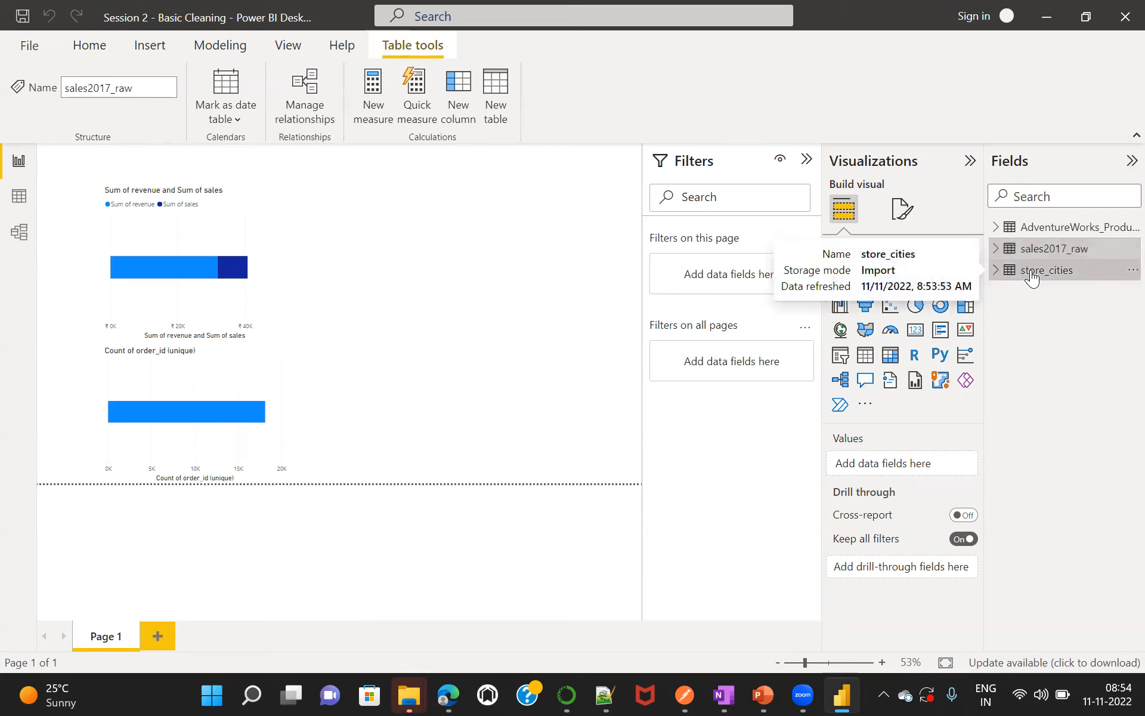
{"action": "left_click", "coordinate": [1039, 229]}
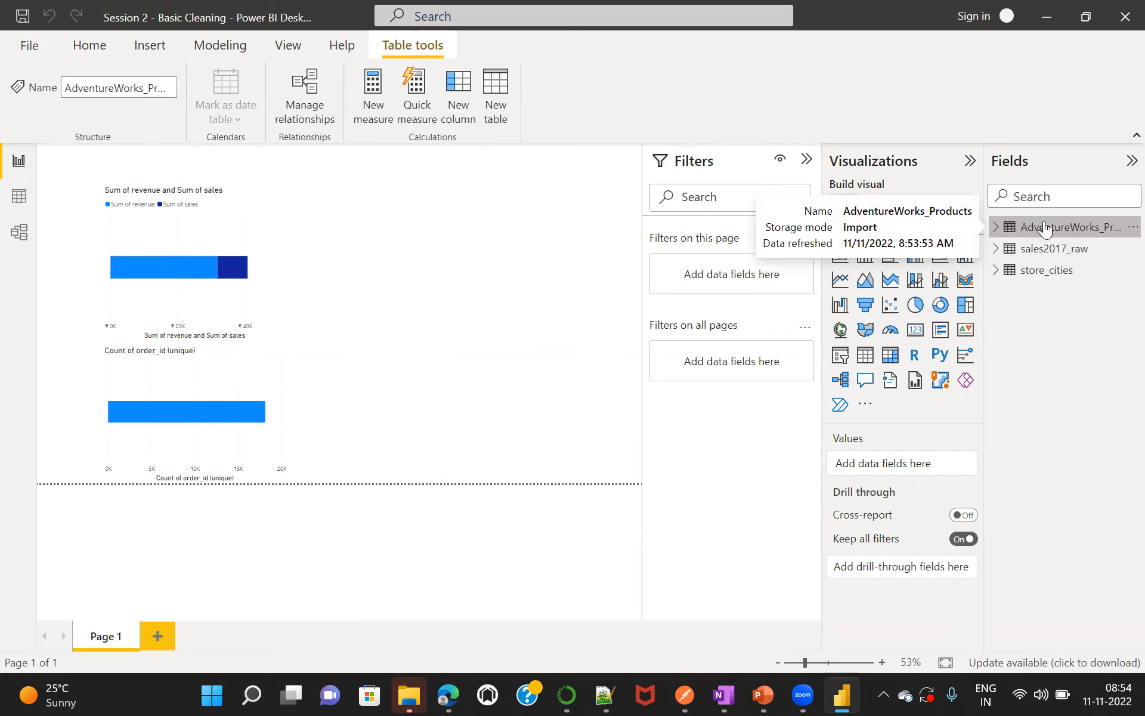
{"action": "left_click", "coordinate": [88, 46]}
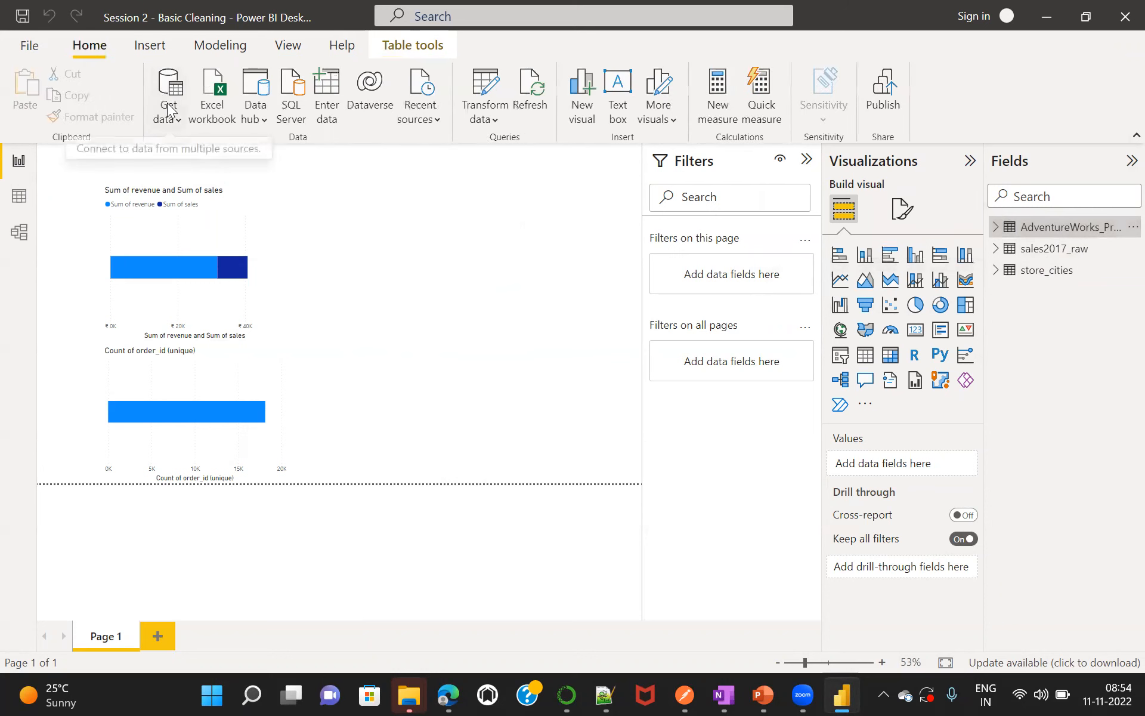
{"action": "left_click", "coordinate": [173, 123]}
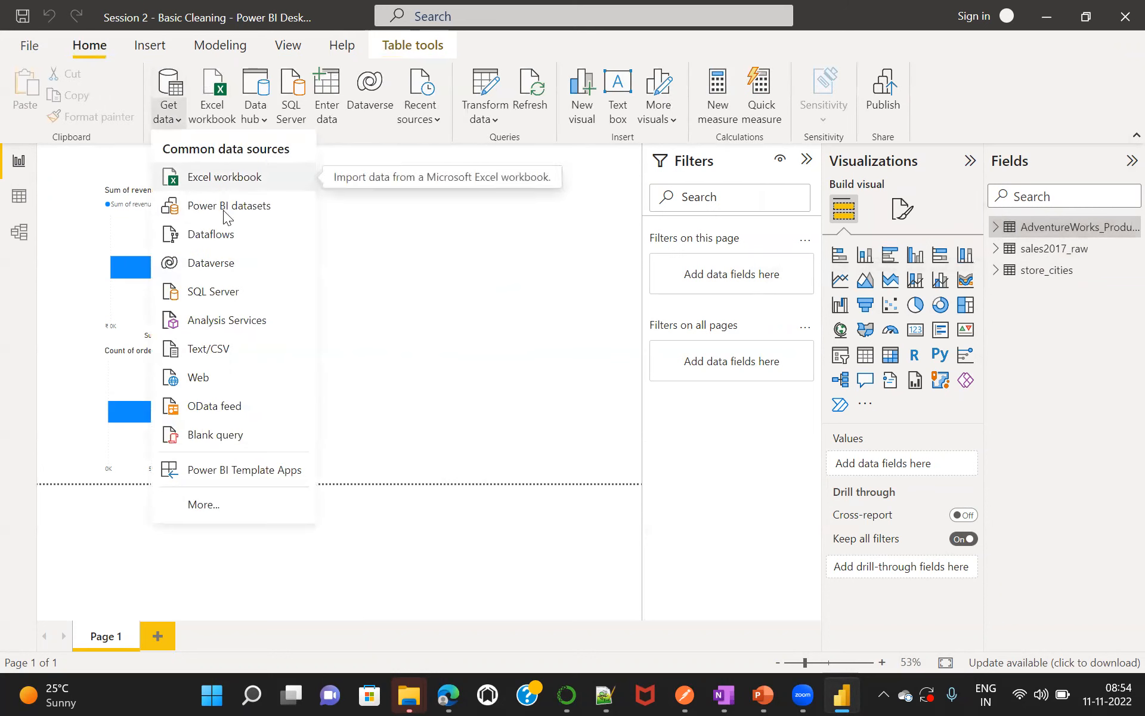
{"action": "left_click", "coordinate": [209, 351]}
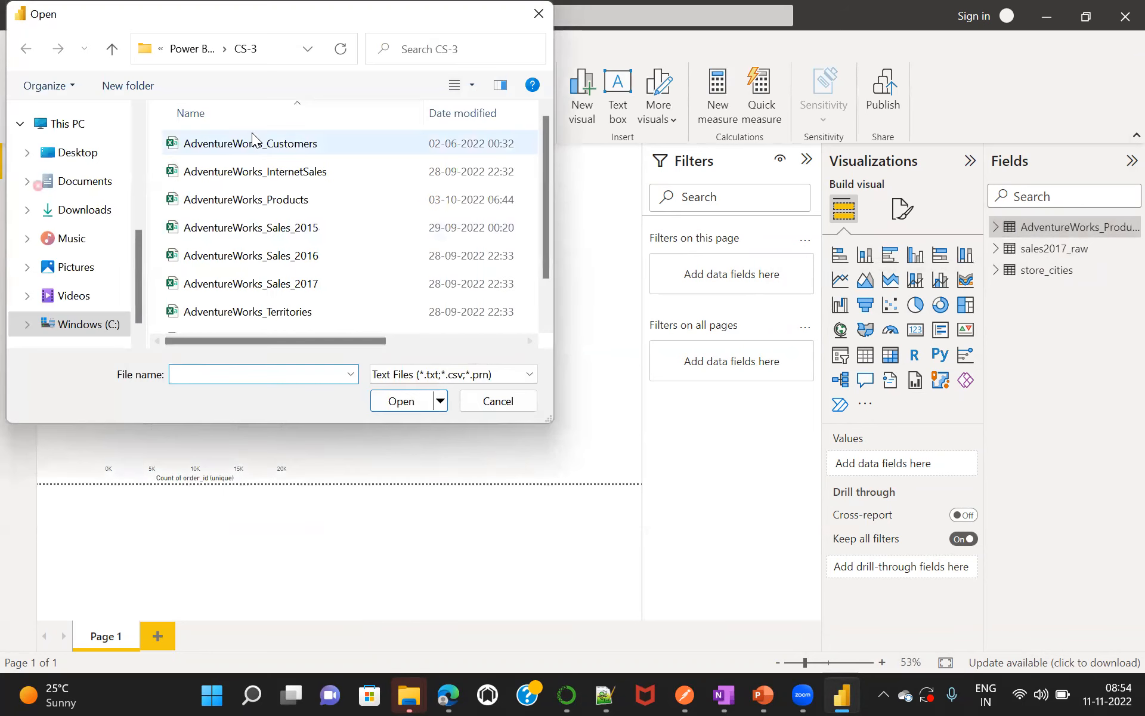
{"action": "left_click", "coordinate": [276, 232]}
{"action": "double_click", "coordinate": [276, 233]}
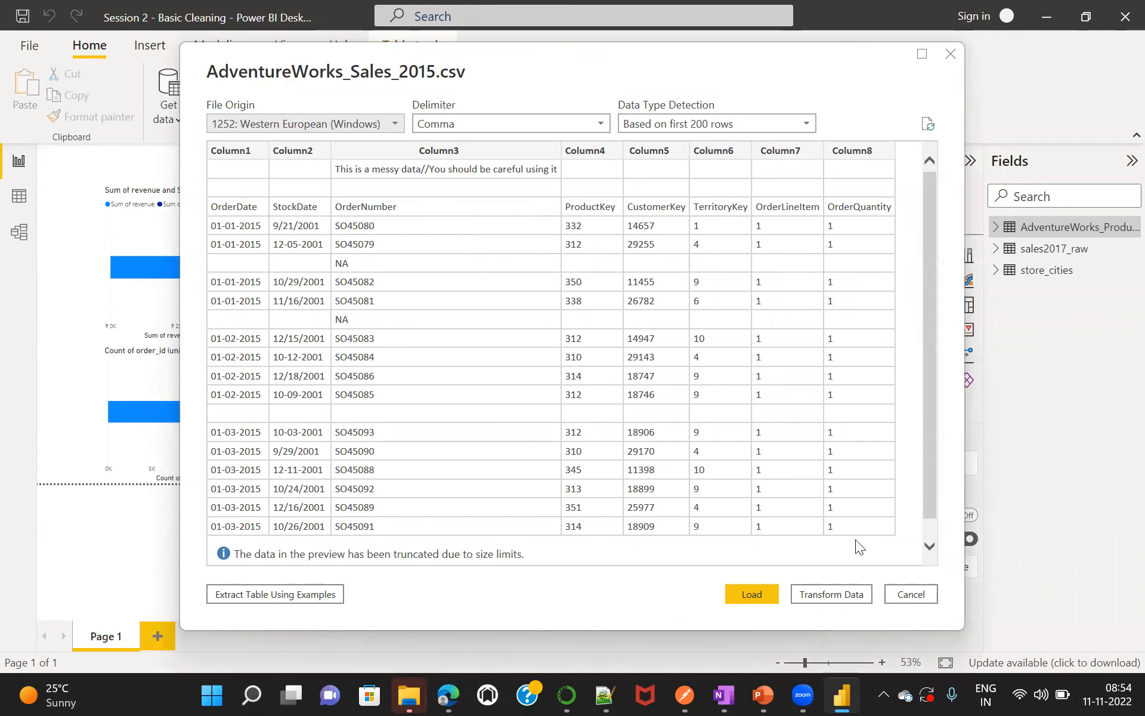
{"action": "left_click", "coordinate": [906, 593]}
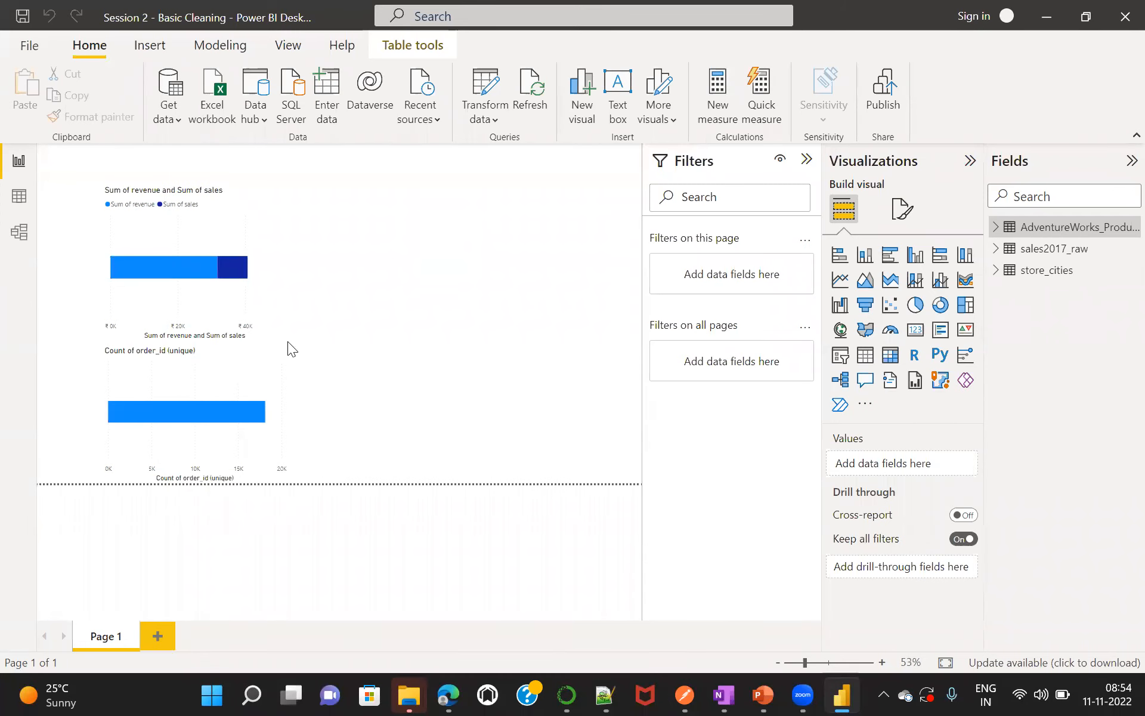
Import the AdventureWorks_Sales_2016 CSV file and open it for transformation in the query editor.
{"action": "left_click", "coordinate": [177, 116]}
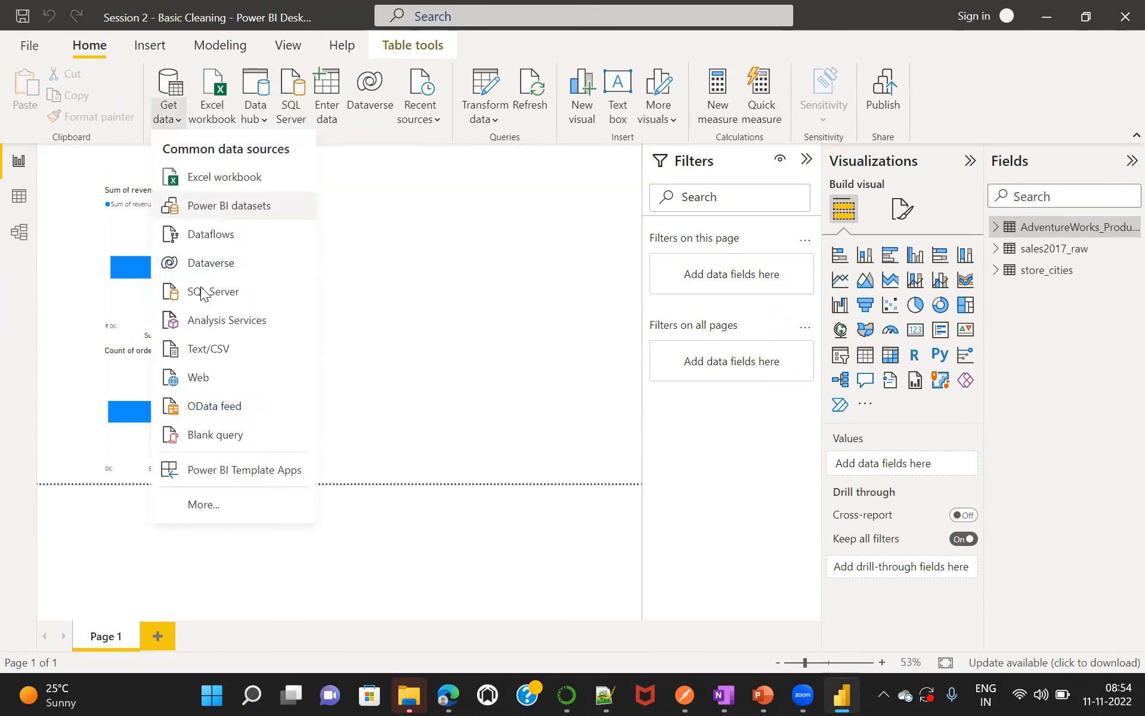
{"action": "left_click", "coordinate": [206, 349]}
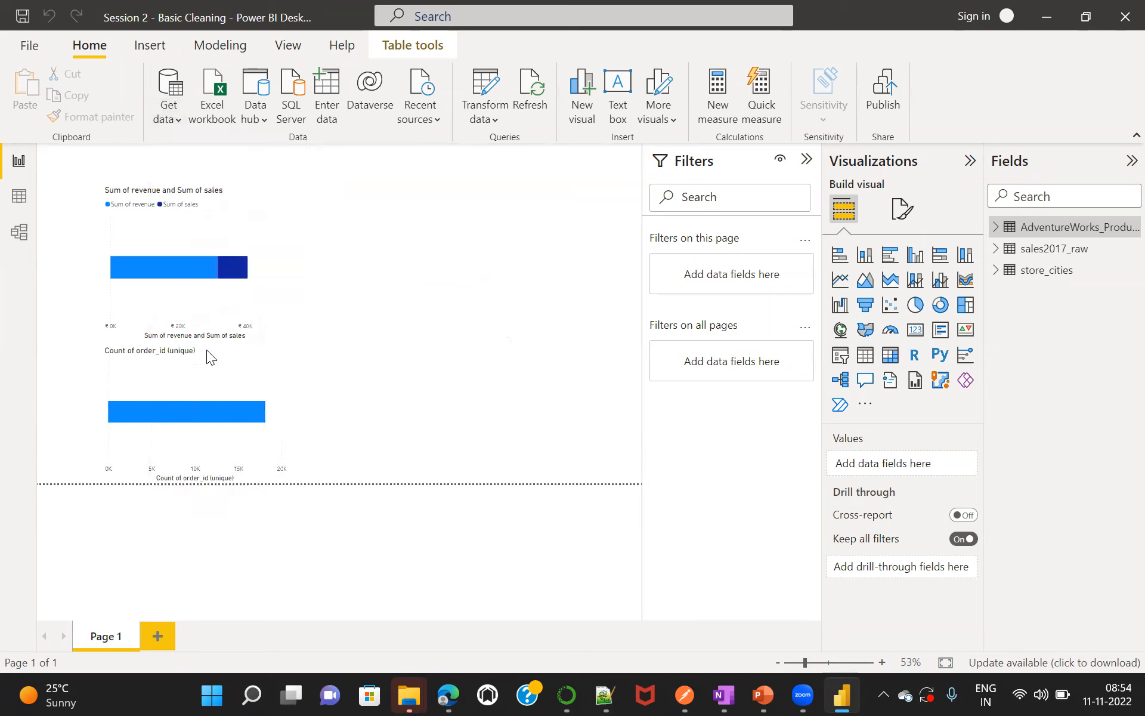
{"action": "double_click", "coordinate": [268, 250]}
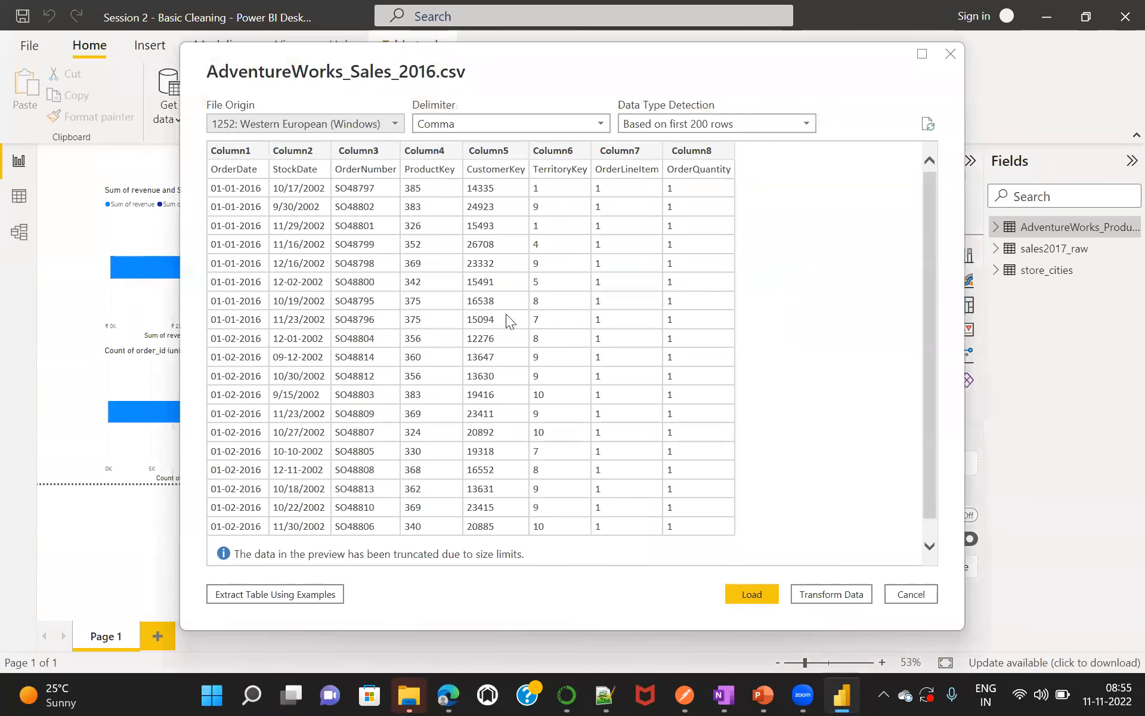
{"action": "left_click", "coordinate": [822, 592]}
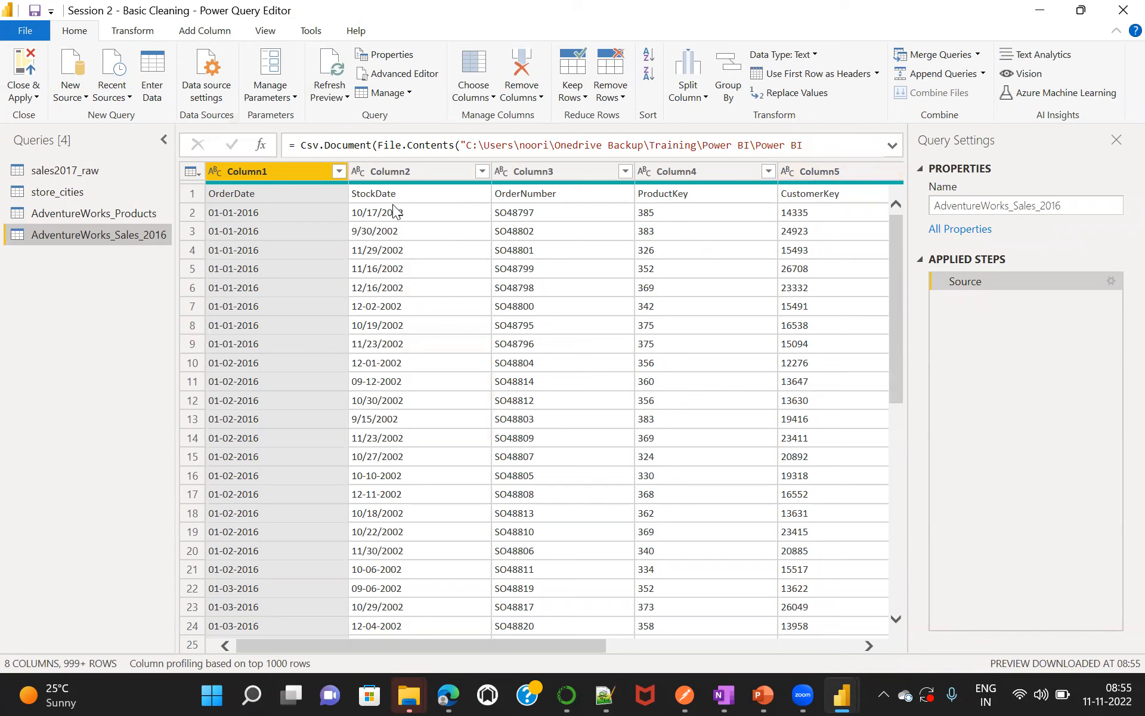
Promote the first row of AdventureWorks_Sales_2016 to headers and detect the data types of all its columns.
{"action": "left_click", "coordinate": [815, 74]}
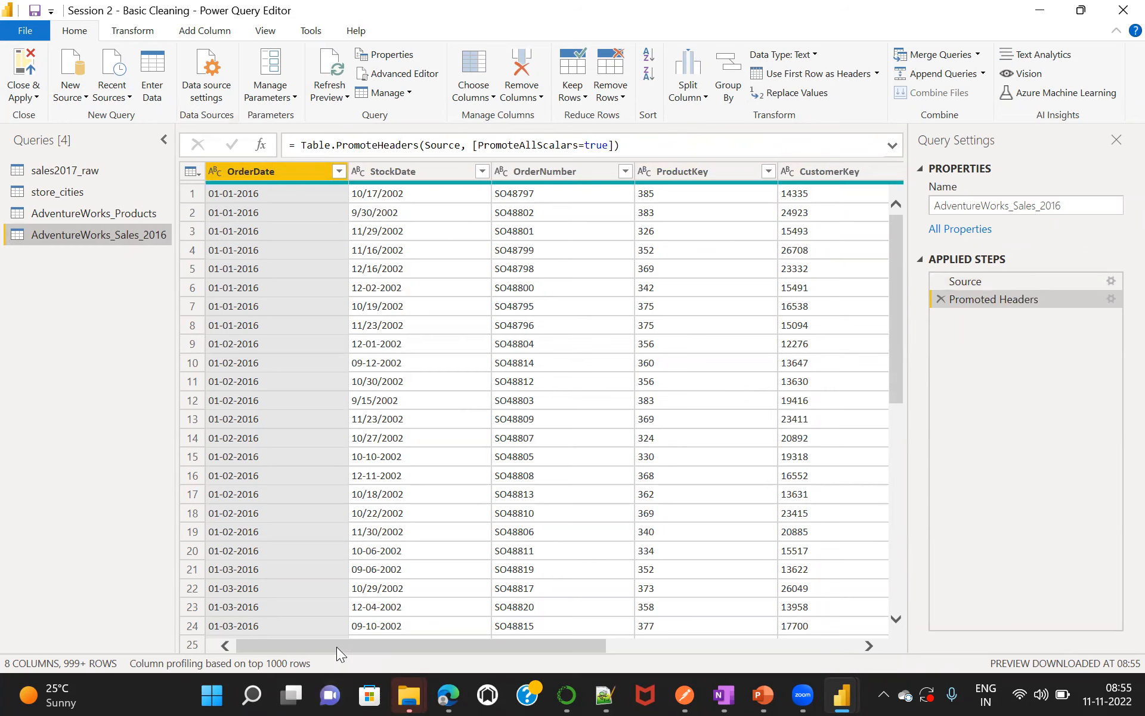
{"action": "left_click_drag", "start_coordinate": [337, 646], "coordinate": [692, 639]}
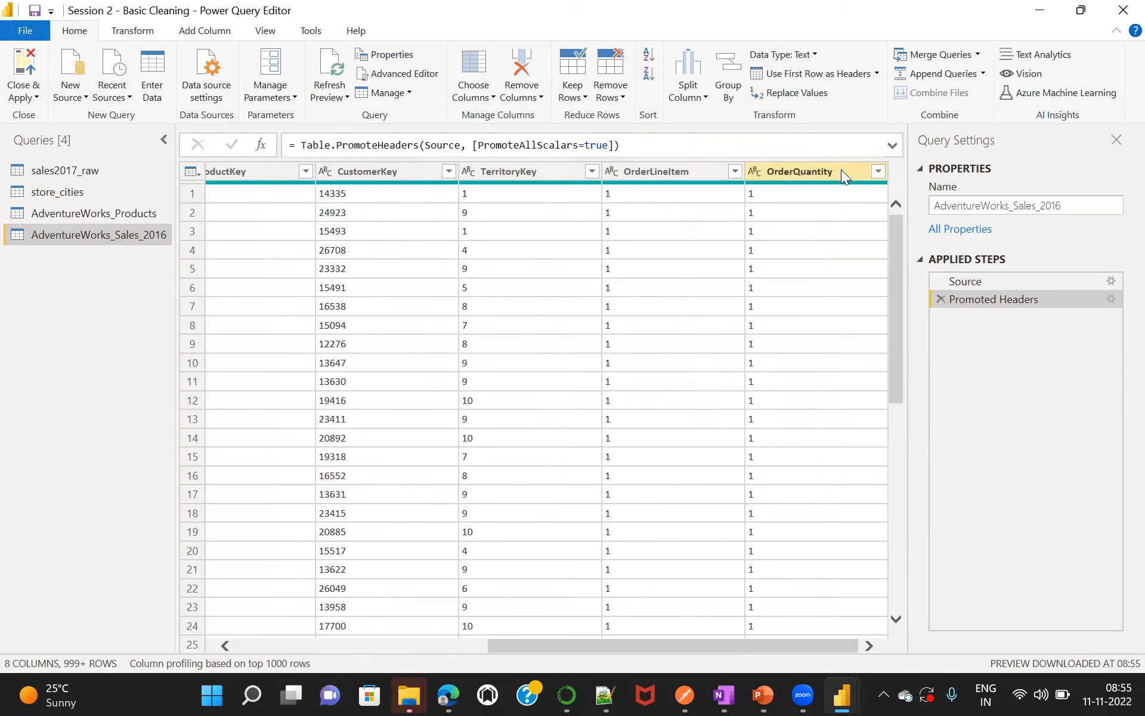
{"action": "key", "text": "ctrl+a"}
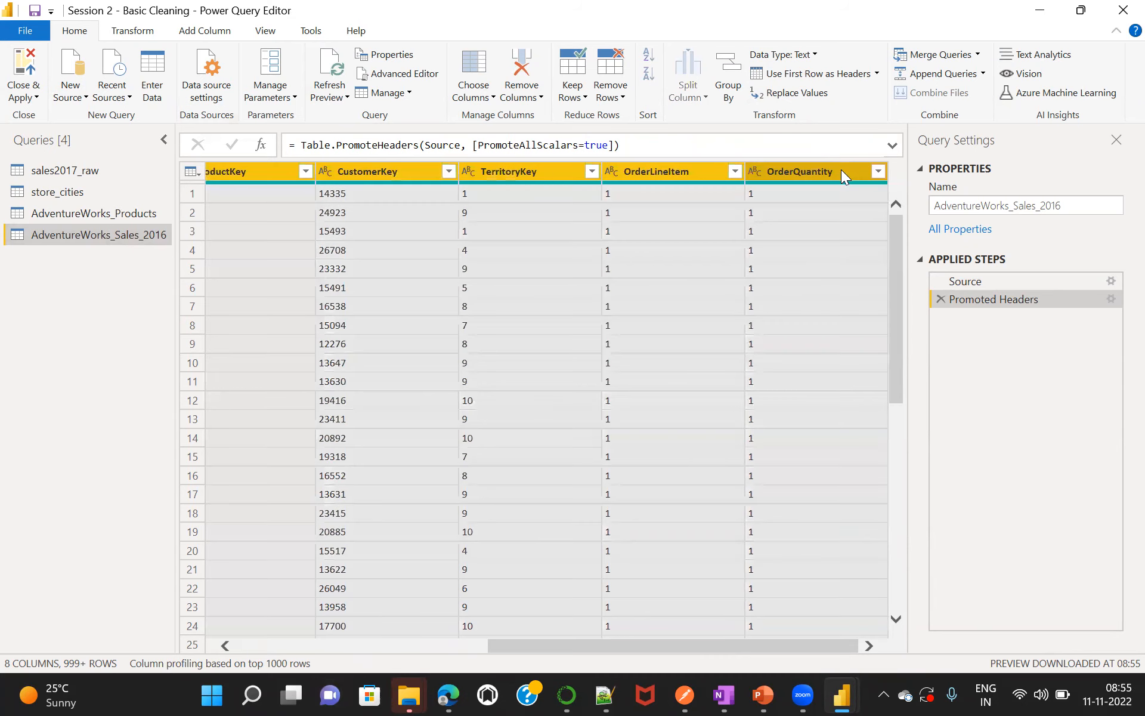
{"action": "left_click", "coordinate": [133, 33]}
{"action": "left_click", "coordinate": [238, 74]}
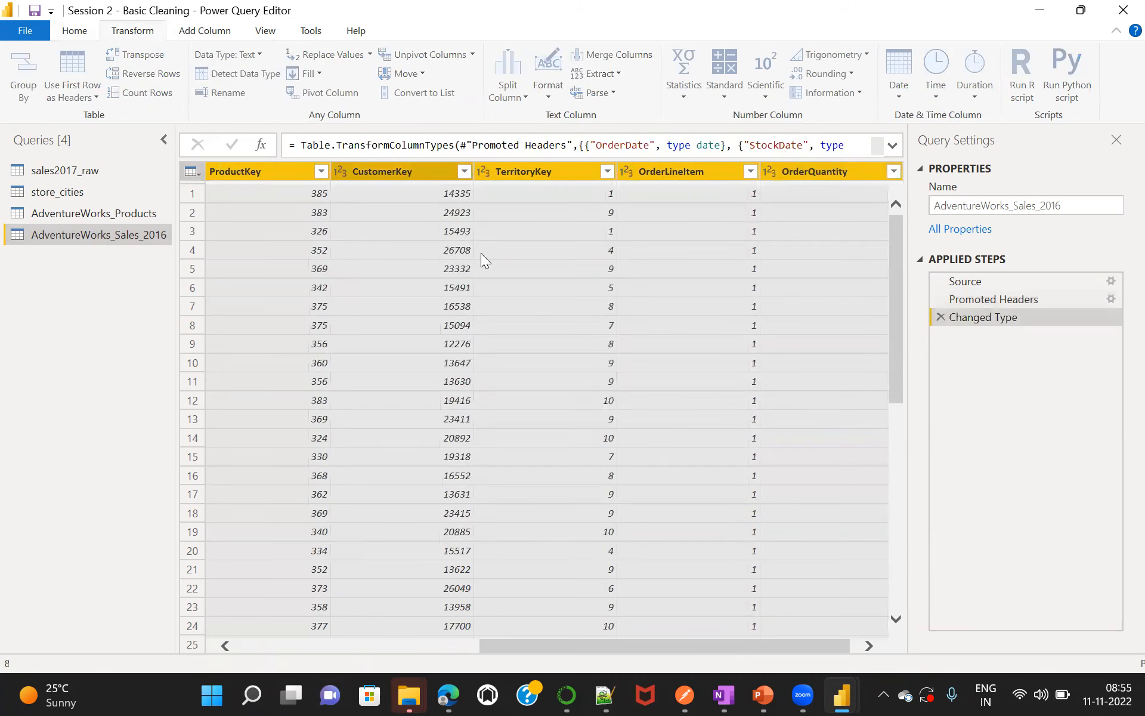
Check the detected column types of AdventureWorks_Sales_2016, and close the query editor with the changes applied.
{"action": "left_click_drag", "start_coordinate": [617, 646], "coordinate": [304, 609]}
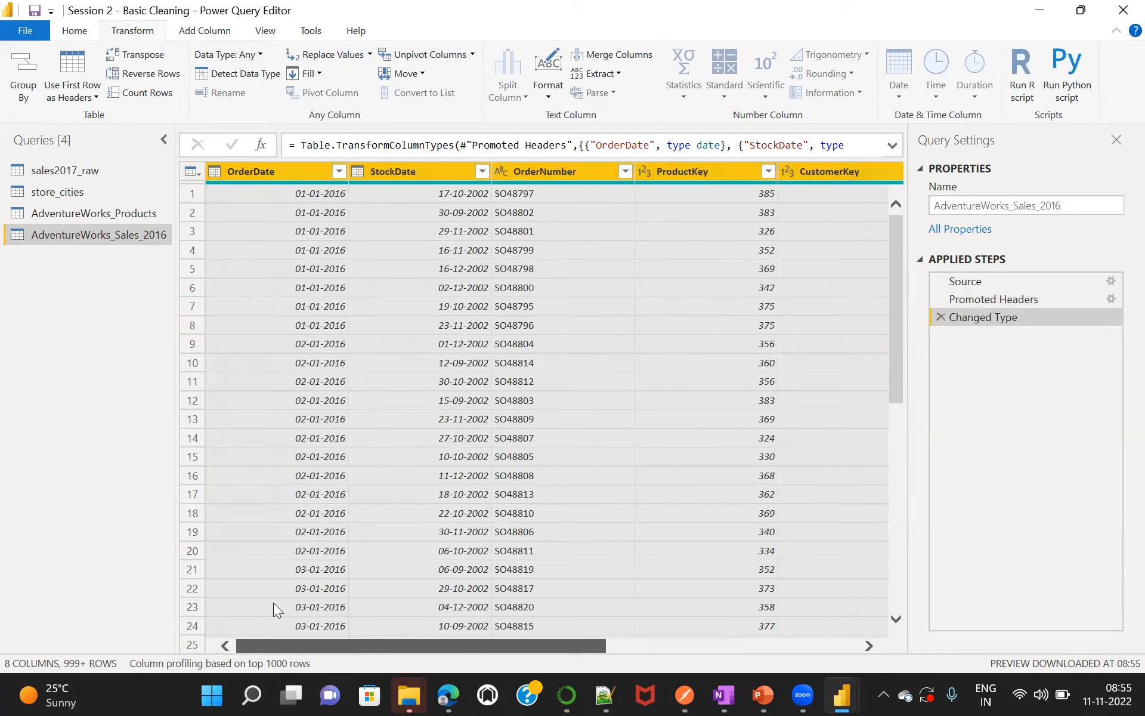
{"action": "left_click_drag", "start_coordinate": [394, 644], "coordinate": [281, 628]}
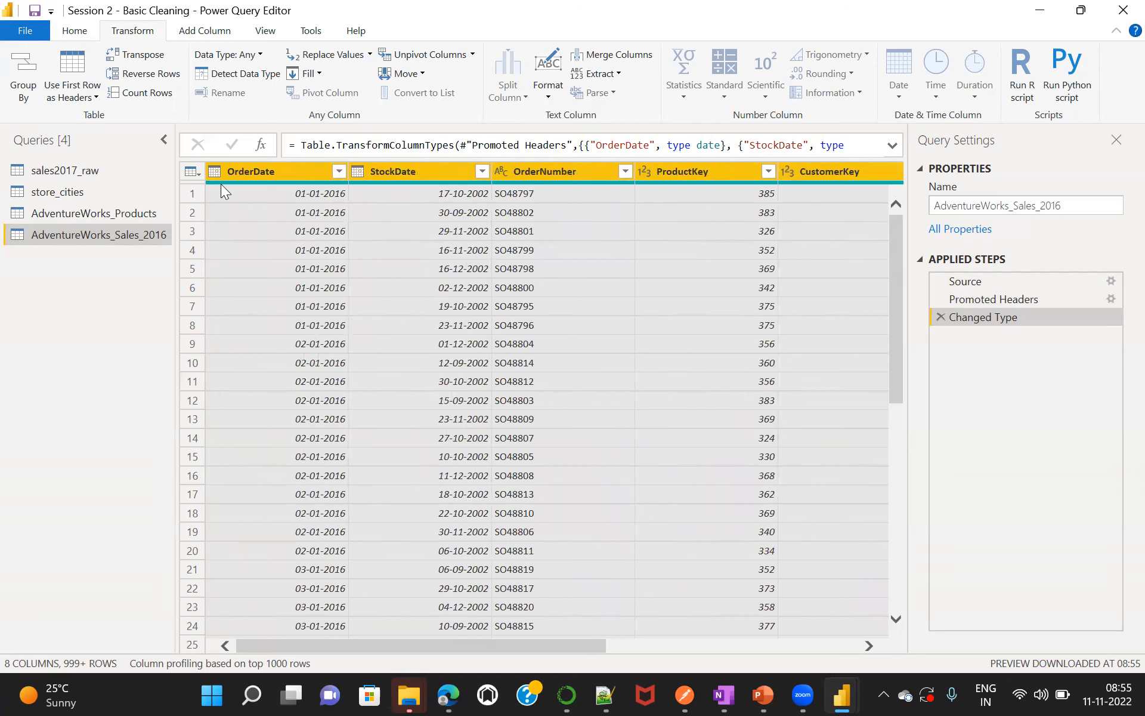
{"action": "left_click", "coordinate": [75, 31]}
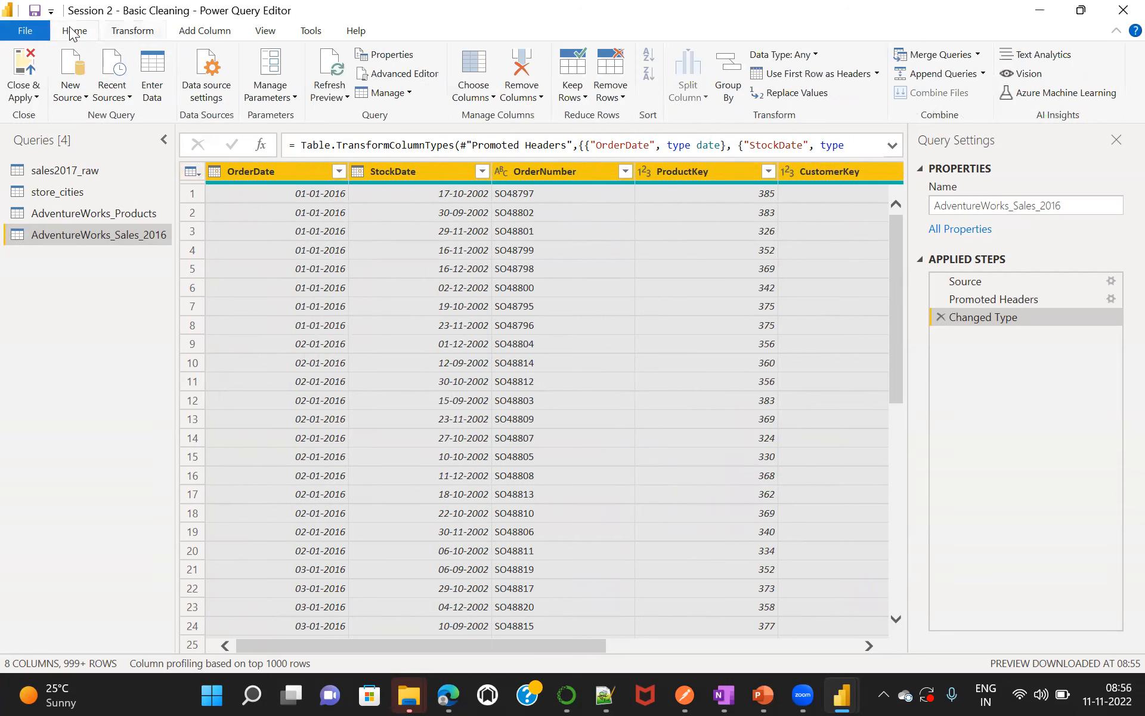
{"action": "left_click", "coordinate": [16, 82]}
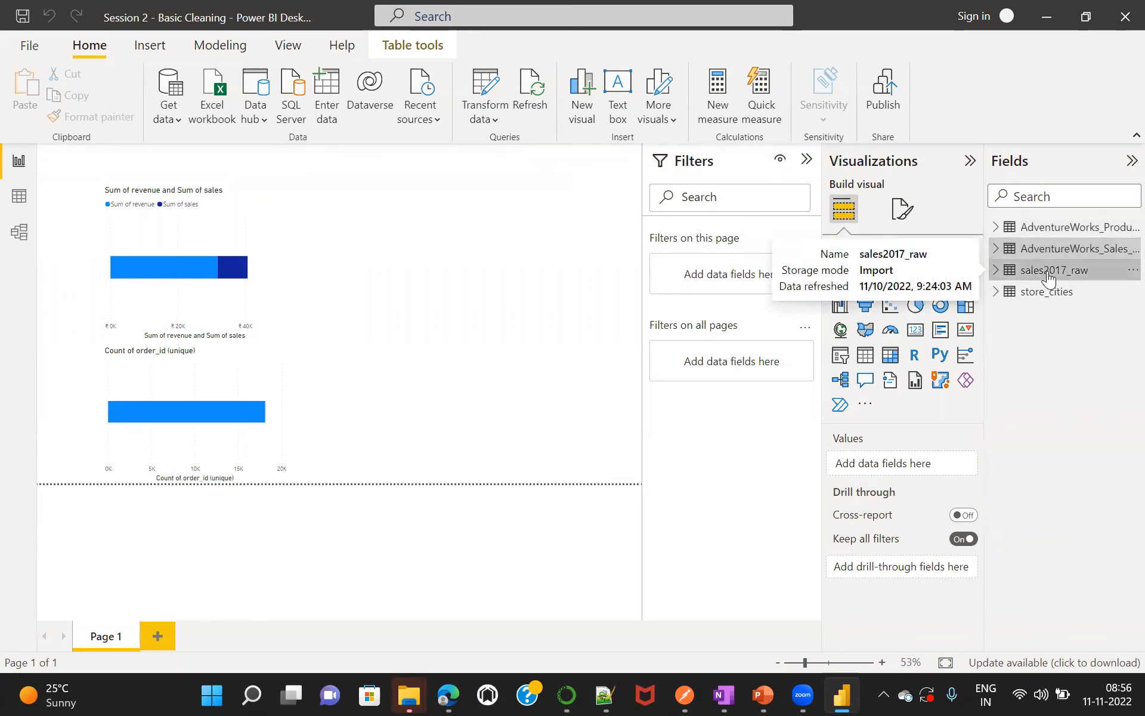
Expand the sales2017_raw table in the report's field list and check its sales and stock fields.
{"action": "left_click", "coordinate": [1000, 272]}
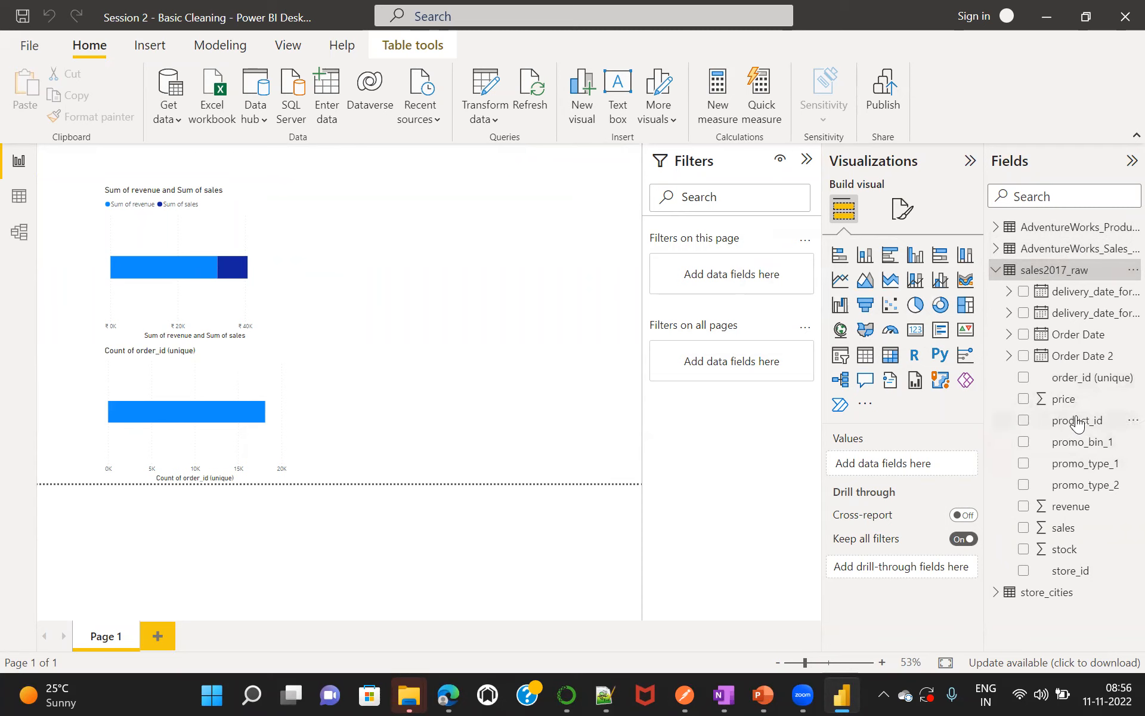
{"action": "left_click", "coordinate": [1072, 529]}
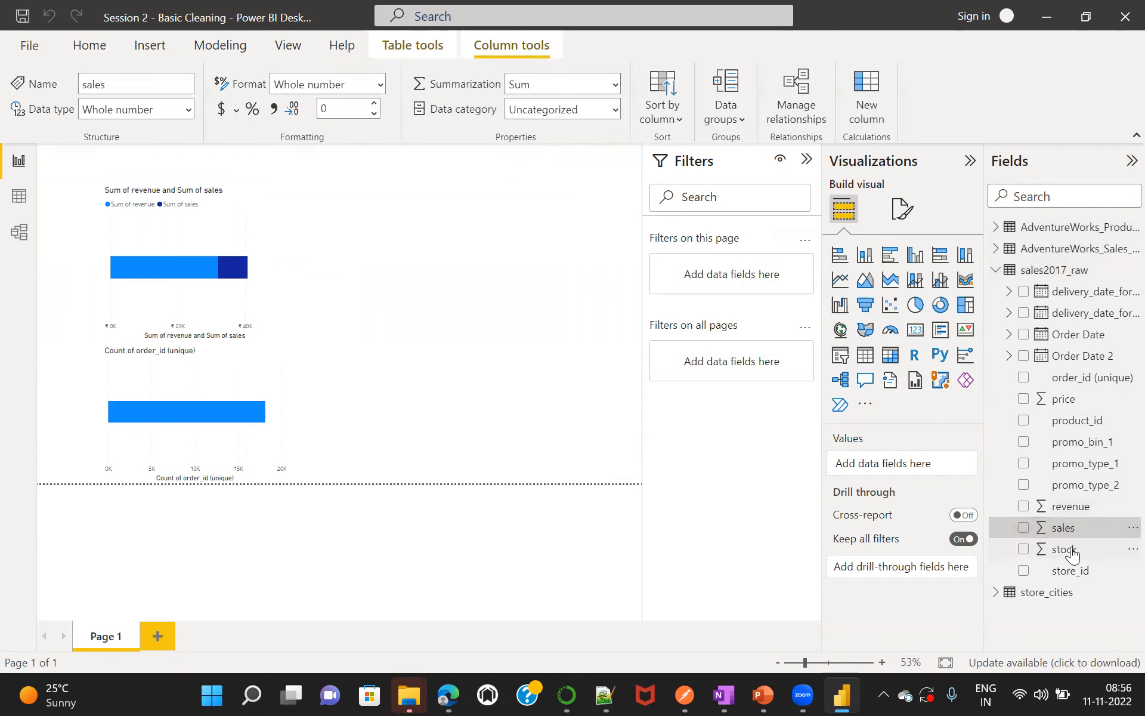
{"action": "left_click", "coordinate": [1072, 552]}
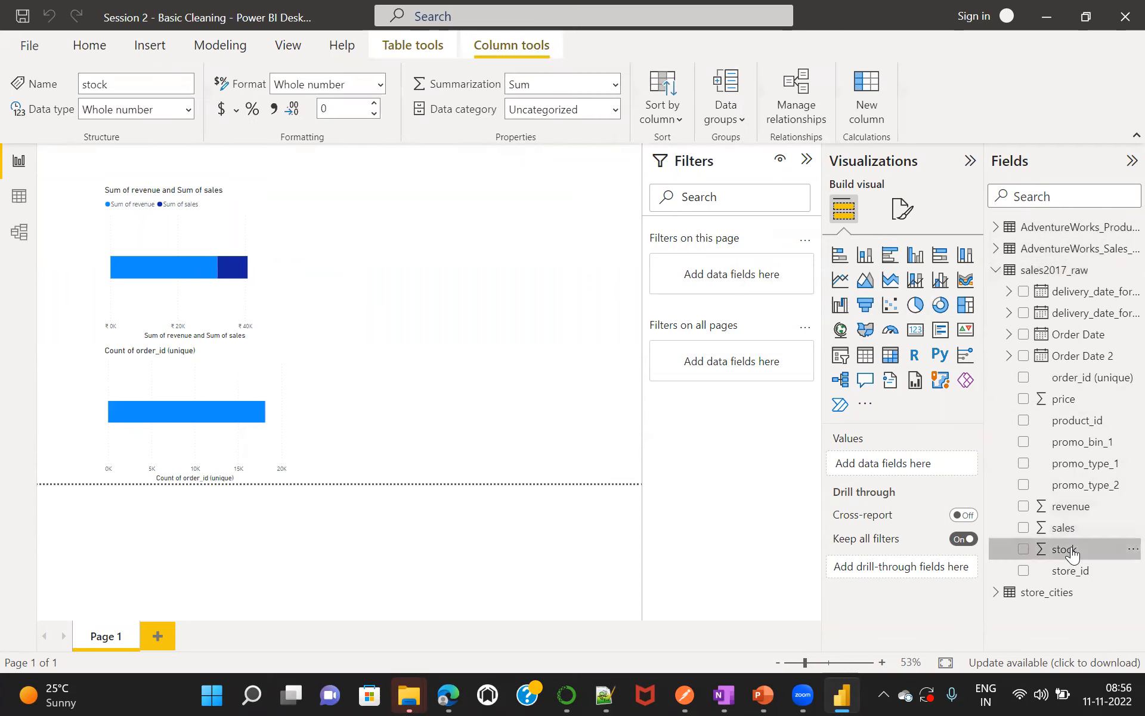
Expand the AdventureWorks_Sales_2016 and AdventureWorks_Products tables and examine their fields, including TerritoryKey.
{"action": "left_click", "coordinate": [1072, 249]}
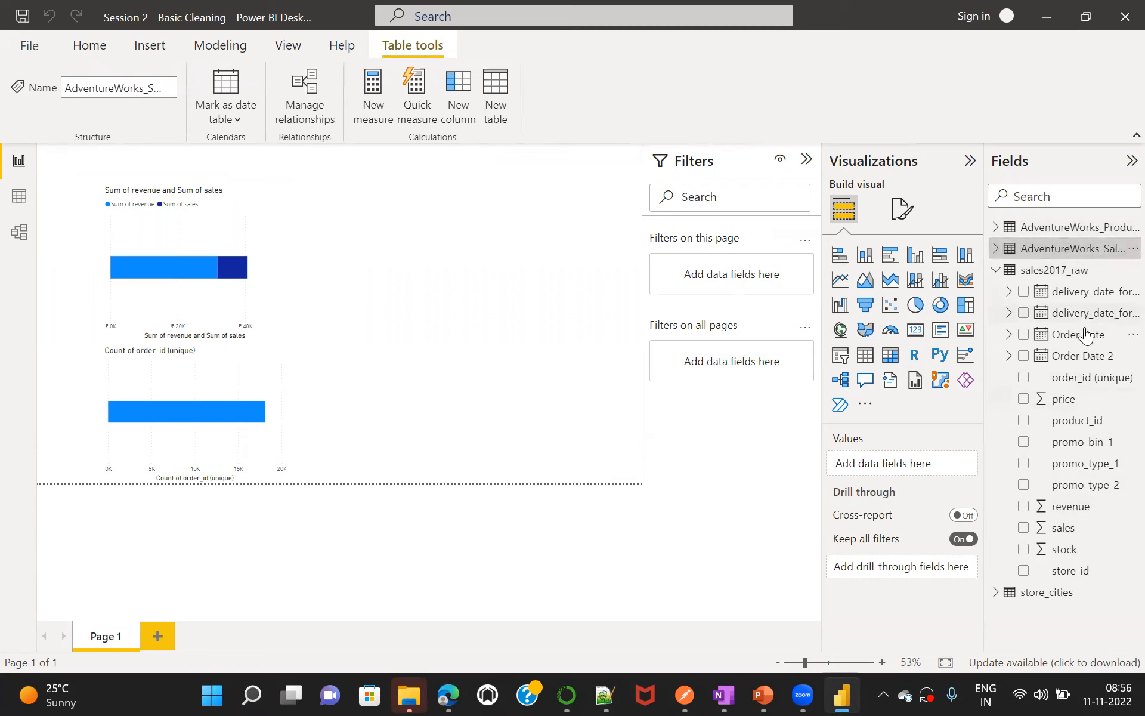
{"action": "left_click", "coordinate": [997, 250]}
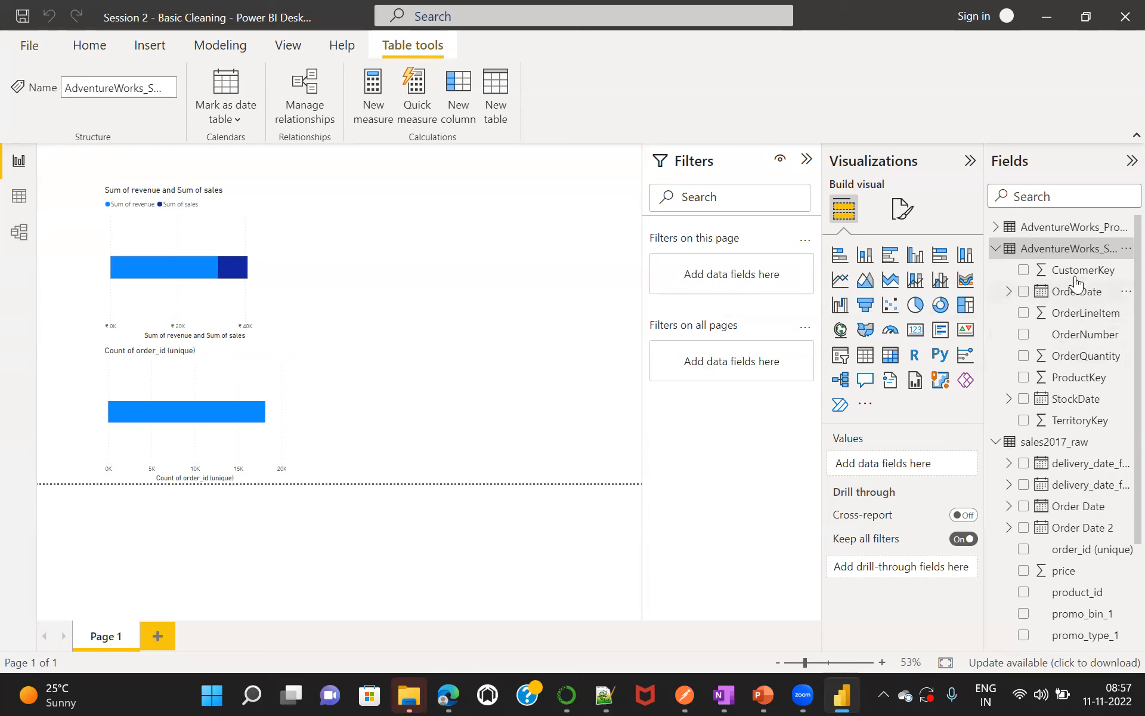
{"action": "left_click", "coordinate": [998, 227]}
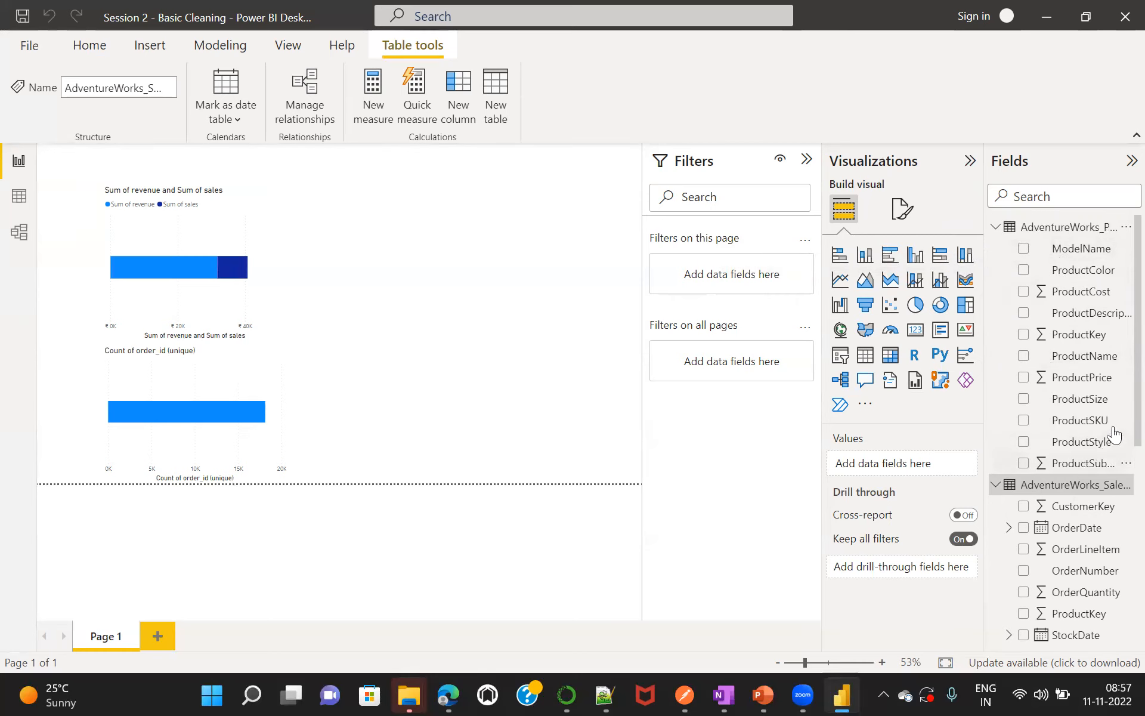
{"action": "left_click", "coordinate": [1077, 233]}
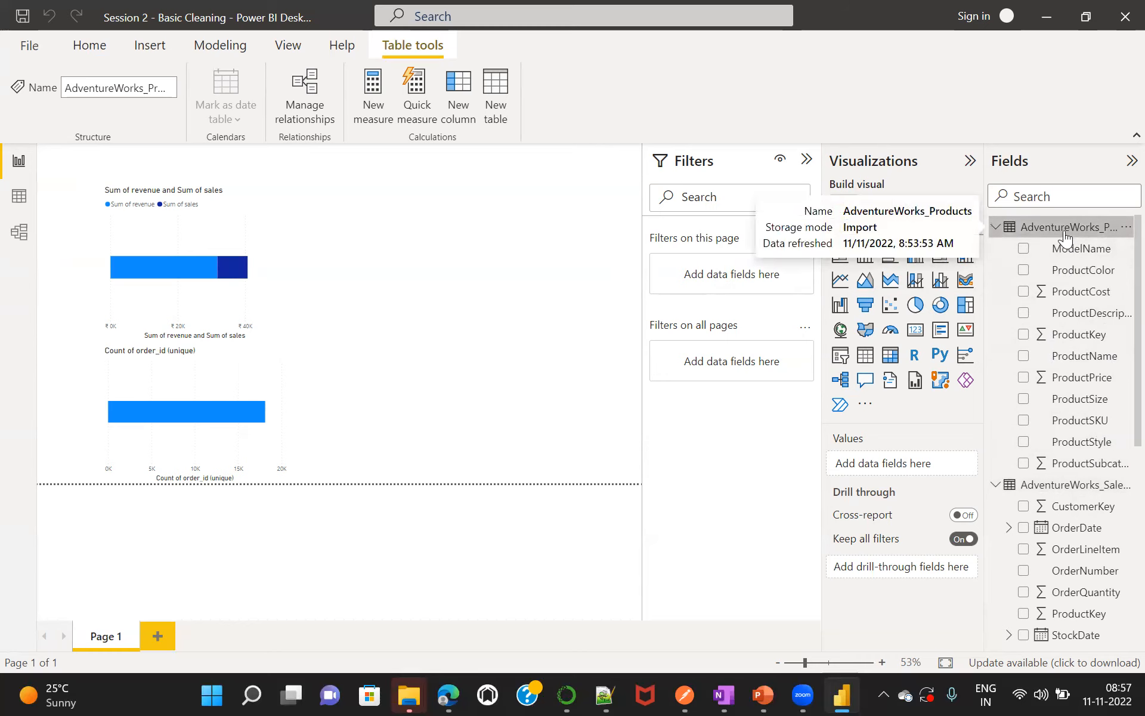
{"action": "left_click", "coordinate": [1071, 486]}
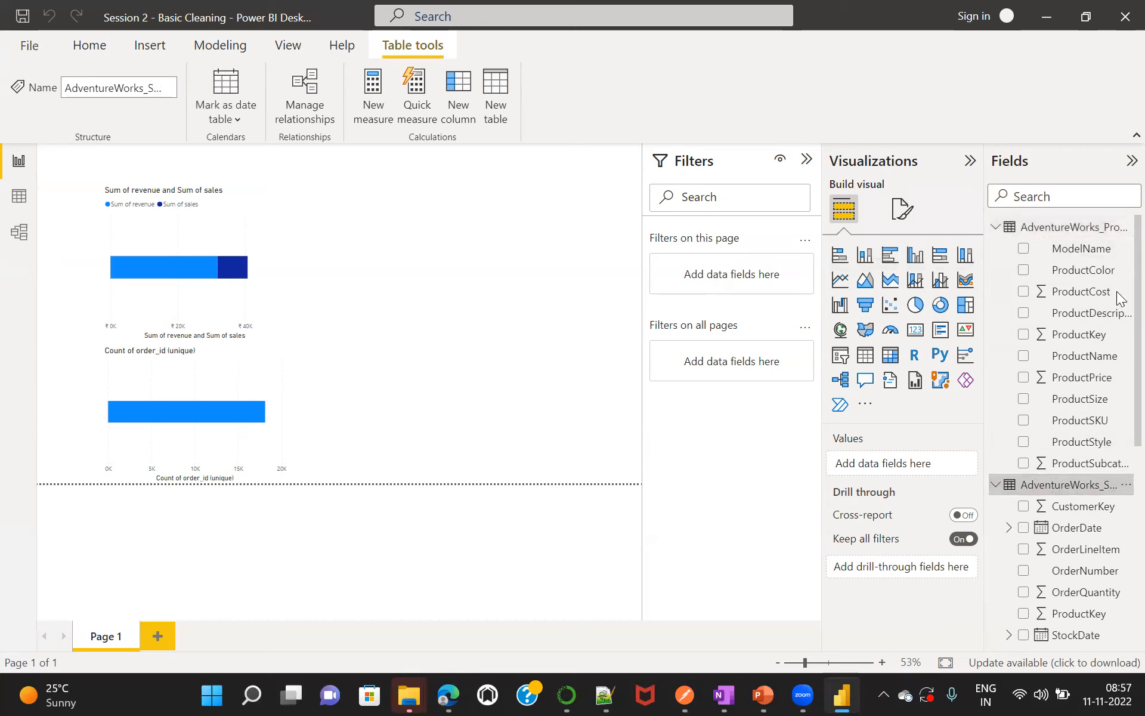
{"action": "scroll", "coordinate": [1121, 296], "scroll_direction": "down", "scroll_amount": 5}
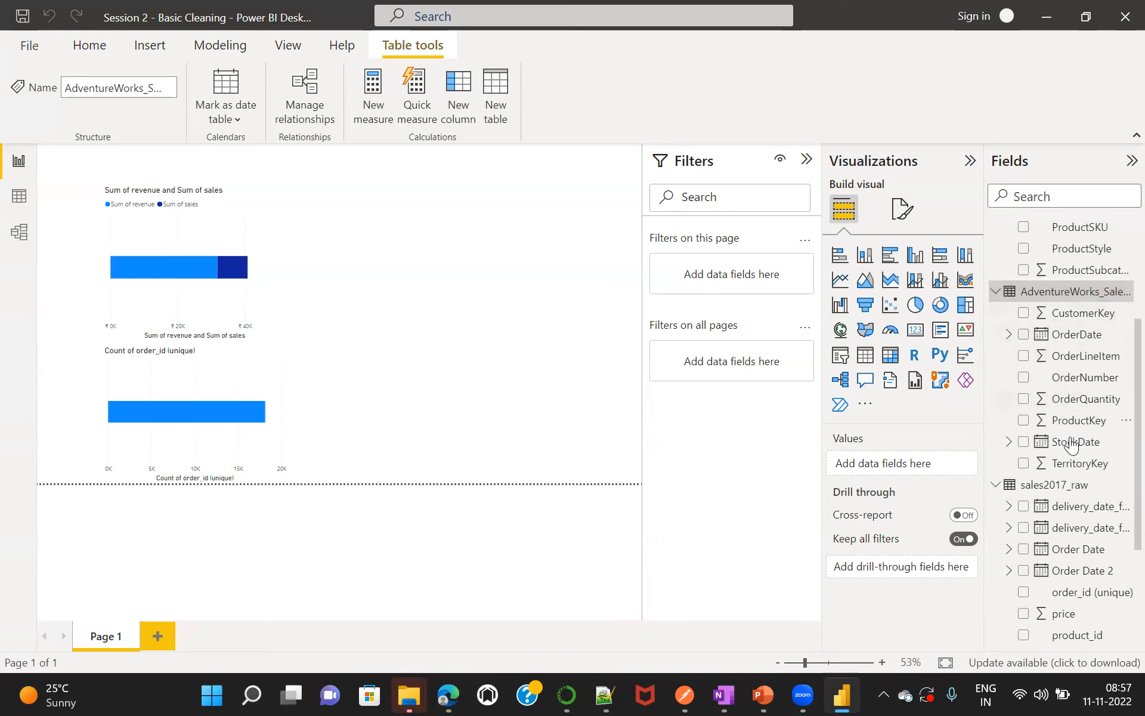
{"action": "left_click", "coordinate": [1081, 465]}
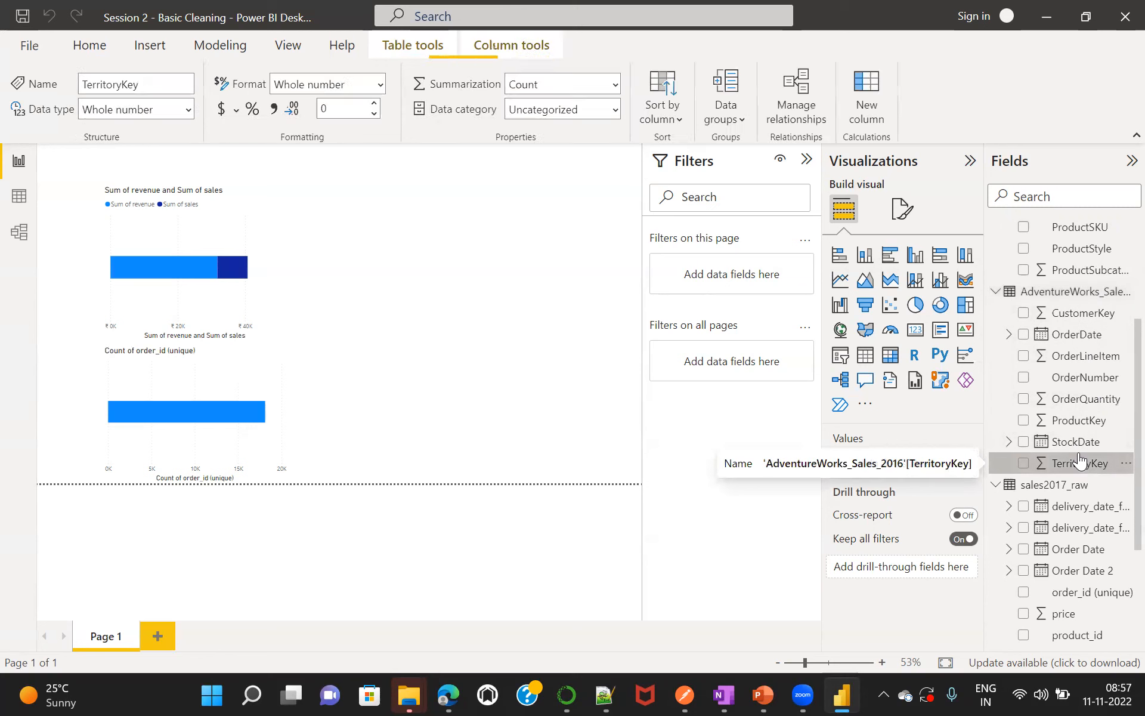
{"action": "left_click", "coordinate": [1064, 294]}
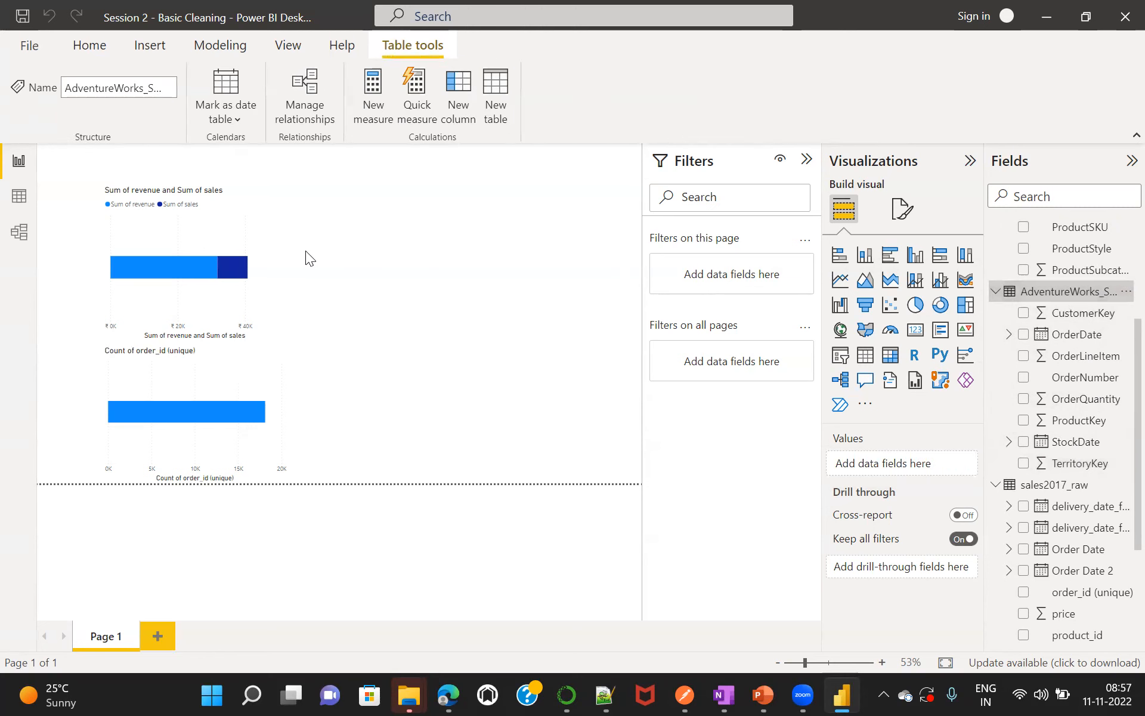
Open the model view, move the sales2017_raw card out of its place, and put the AdventureWorks_Products card there.
{"action": "left_click", "coordinate": [19, 232]}
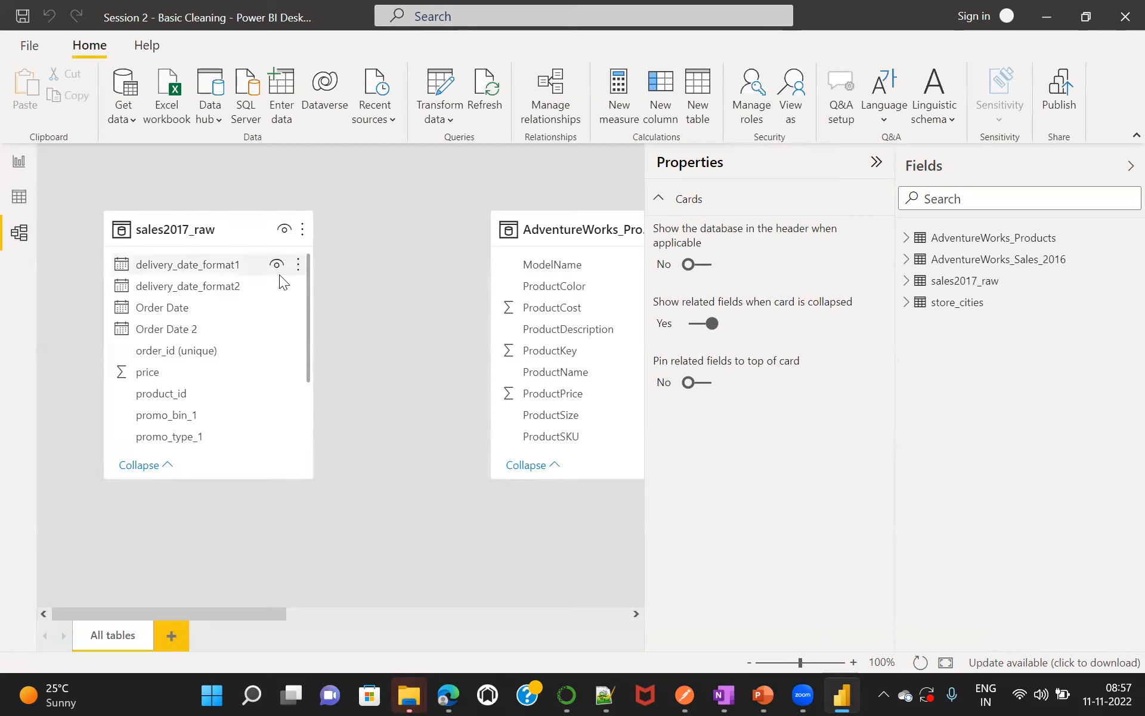
{"action": "mouse_move", "coordinate": [235, 231]}
{"action": "left_click_drag", "start_coordinate": [235, 231], "coordinate": [589, 424]}
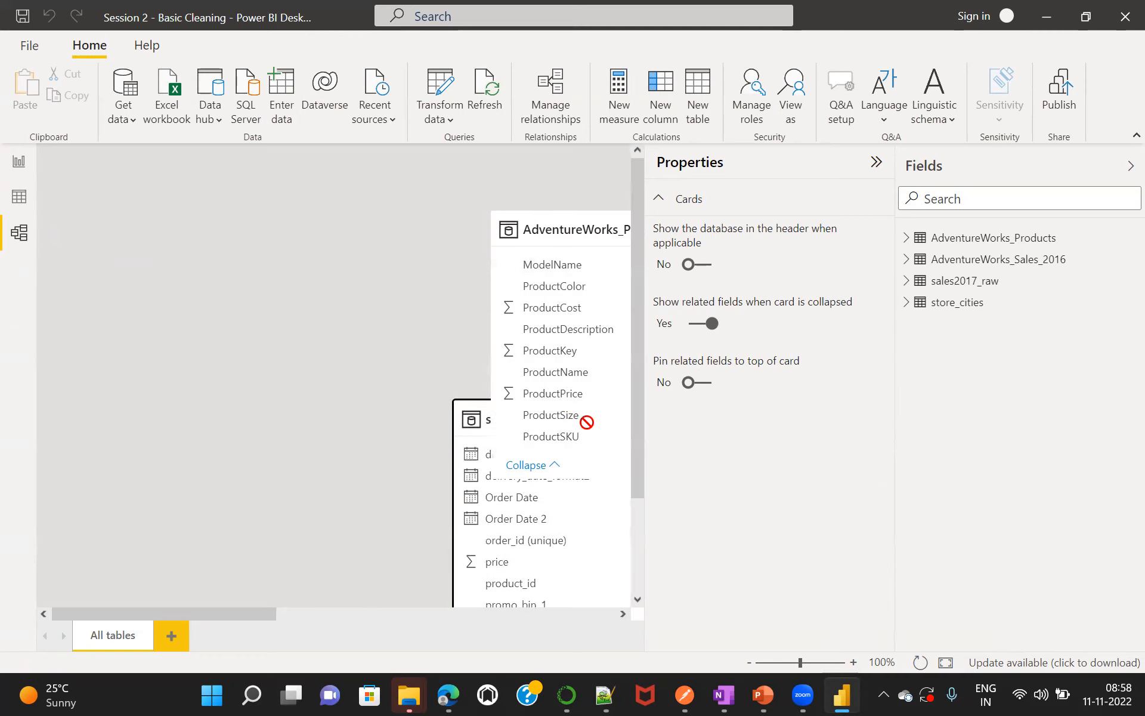
{"action": "mouse_move", "coordinate": [525, 224]}
{"action": "left_click_drag", "start_coordinate": [525, 225], "coordinate": [137, 224]}
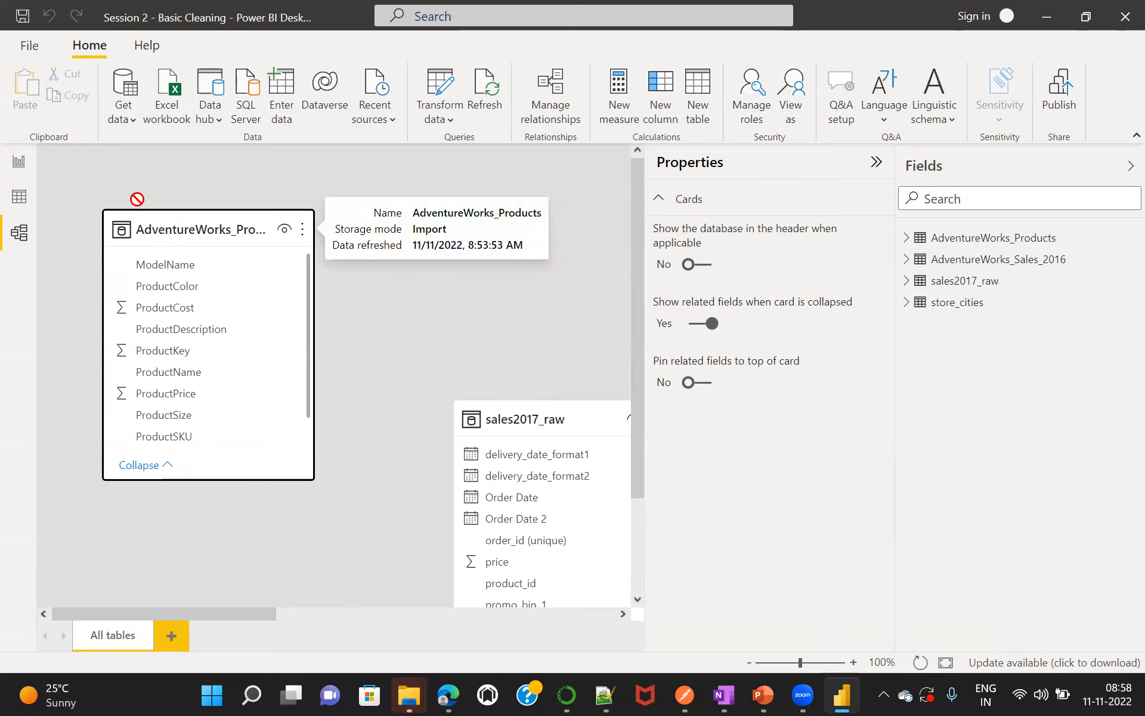
Move the AdventureWorks_Sales_2016 card beside the AdventureWorks_Products card and select the AdventureWorks_Products card.
{"action": "left_click_drag", "start_coordinate": [204, 609], "coordinate": [588, 614]}
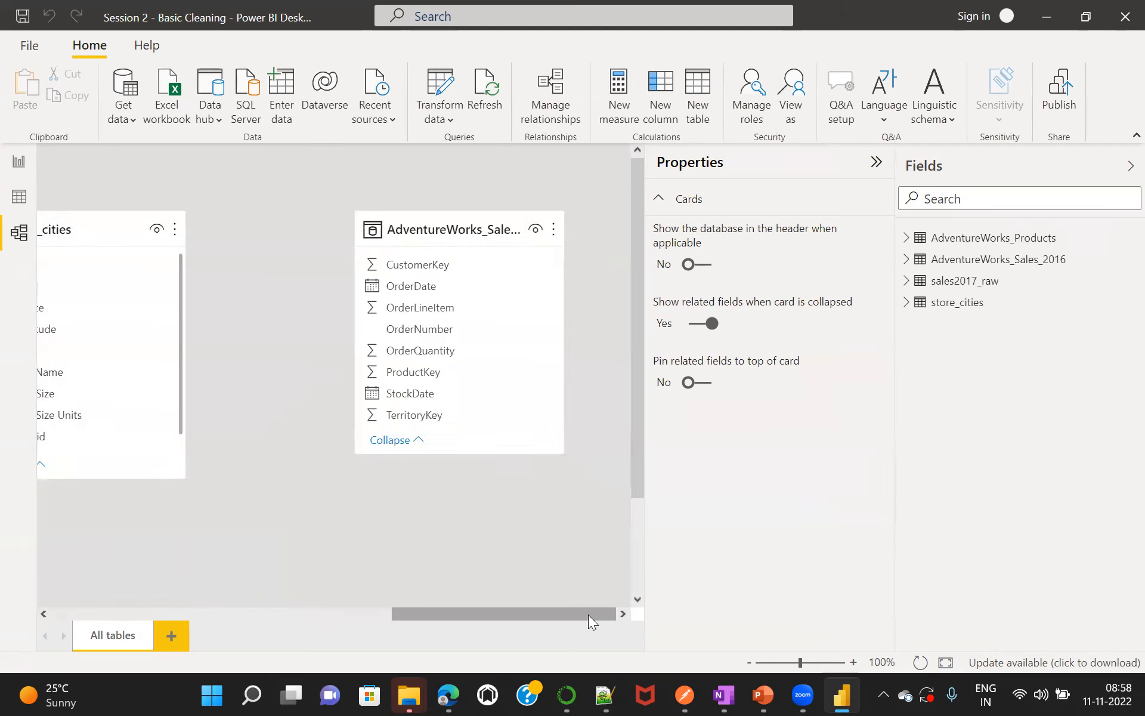
{"action": "left_click_drag", "start_coordinate": [456, 237], "coordinate": [12, 237]}
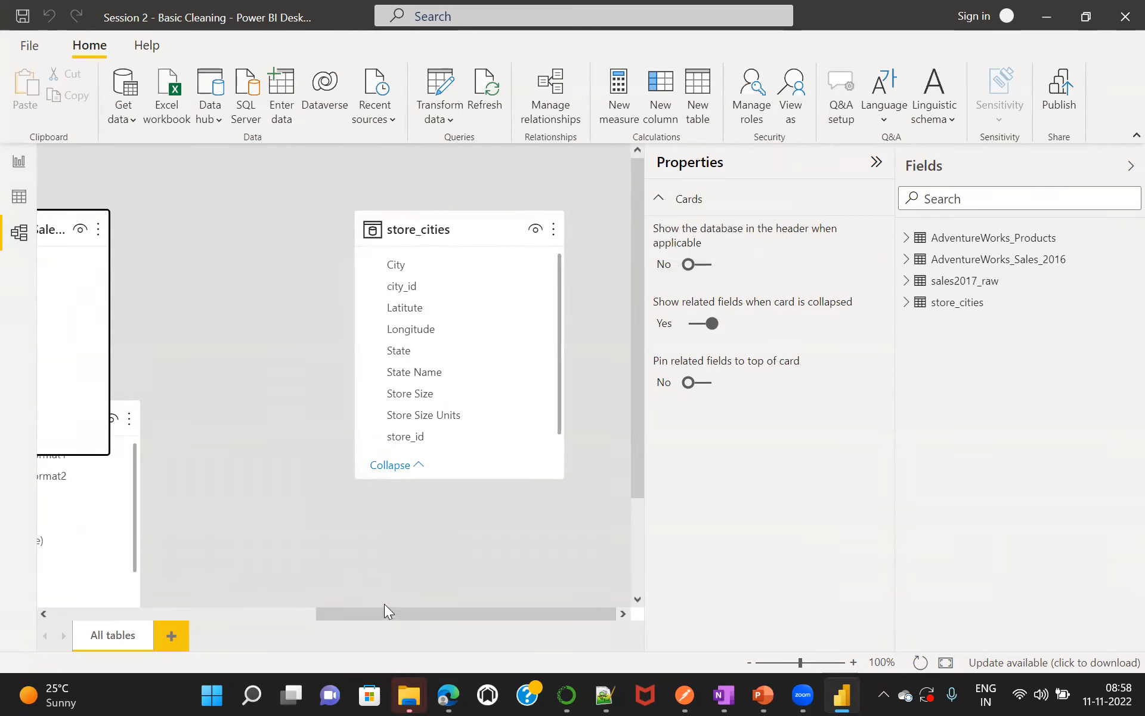
{"action": "left_click_drag", "start_coordinate": [383, 612], "coordinate": [90, 634]}
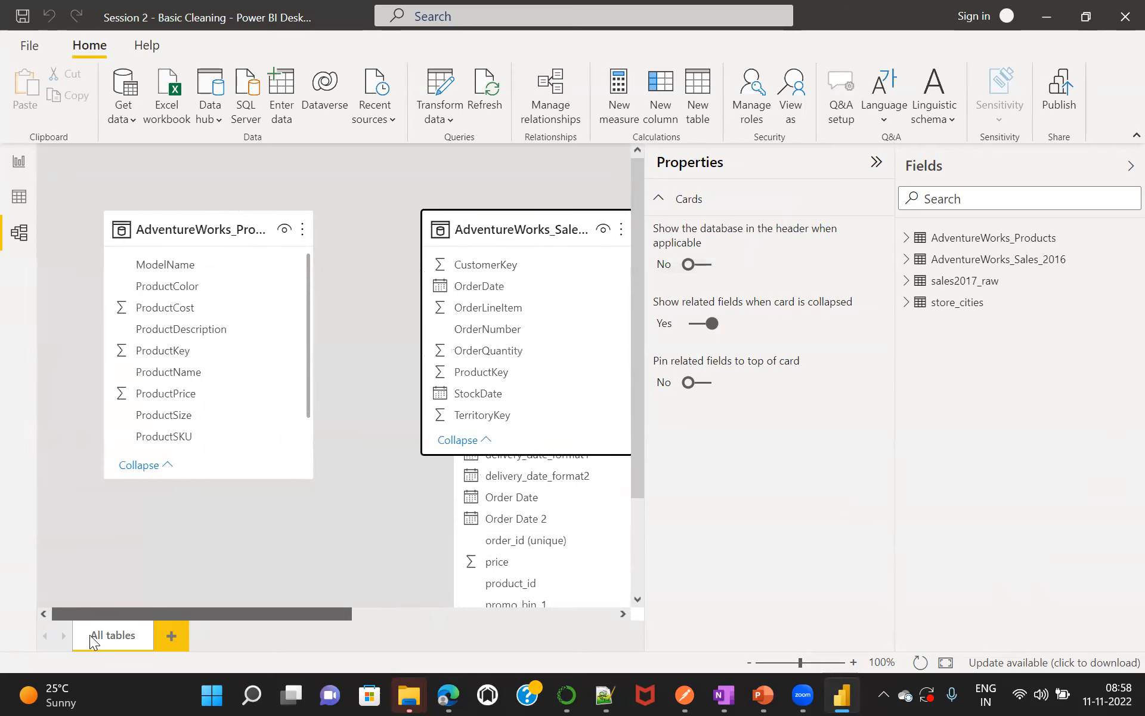
{"action": "left_click", "coordinate": [179, 230]}
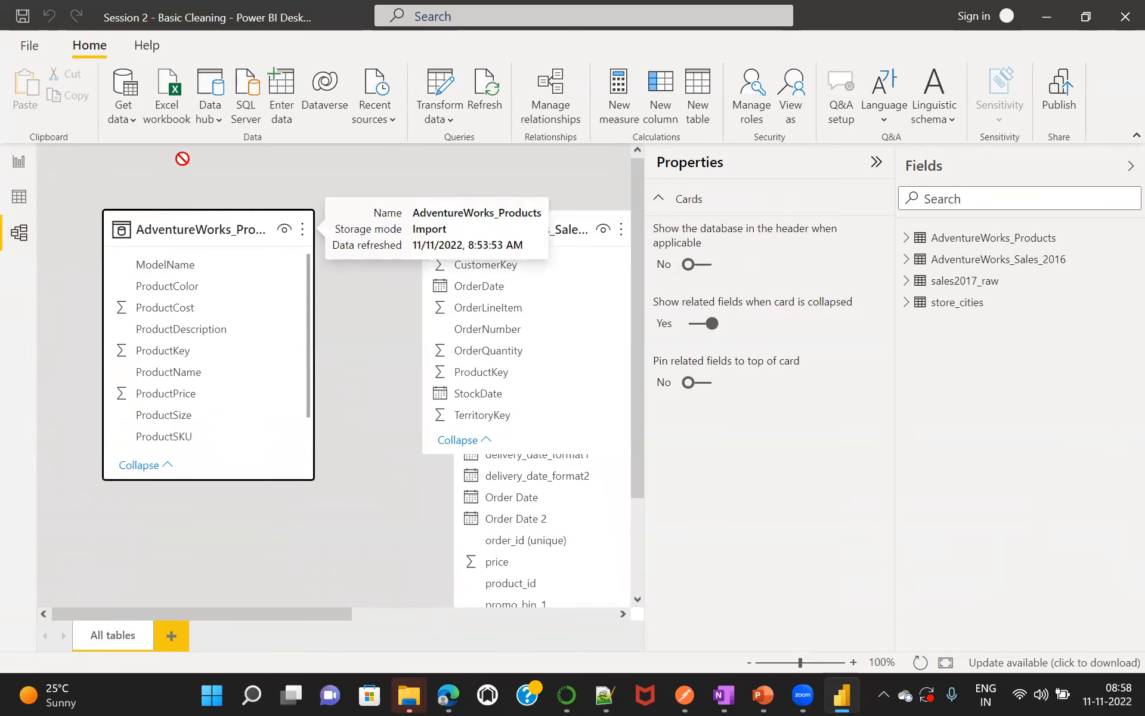
Move the AdventureWorks_Sales_2016 card closer to the AdventureWorks_Products card, collapse the properties, and move the sales2017_raw card clear of both.
{"action": "left_click_drag", "start_coordinate": [463, 225], "coordinate": [437, 226]}
{"action": "left_click", "coordinate": [876, 162]}
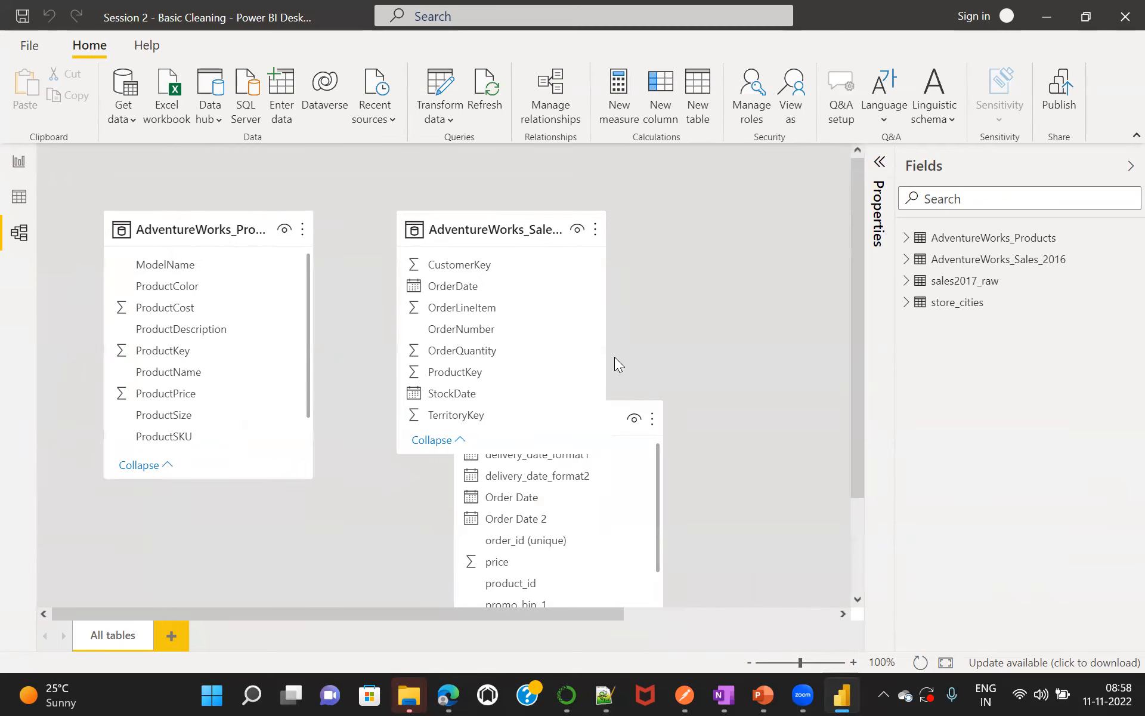
{"action": "left_click_drag", "start_coordinate": [619, 414], "coordinate": [870, 425]}
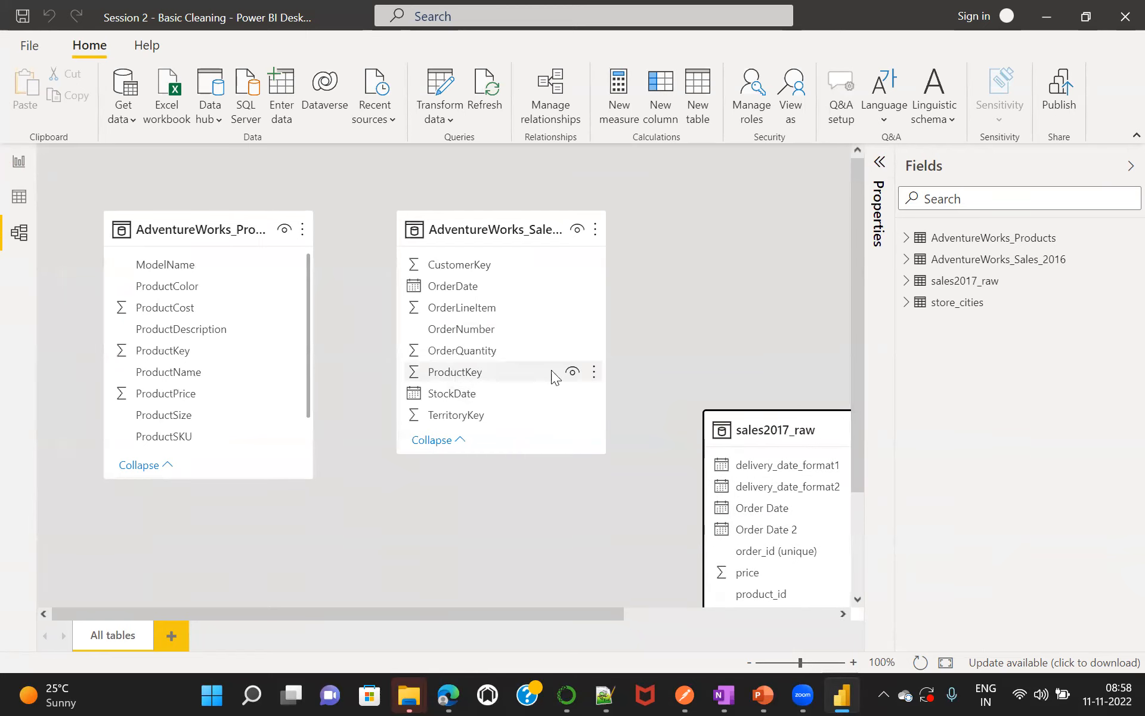
View the data rows of the AdventureWorks_Products and AdventureWorks_Sales_2016 tables and compare their key columns.
{"action": "left_click", "coordinate": [19, 198]}
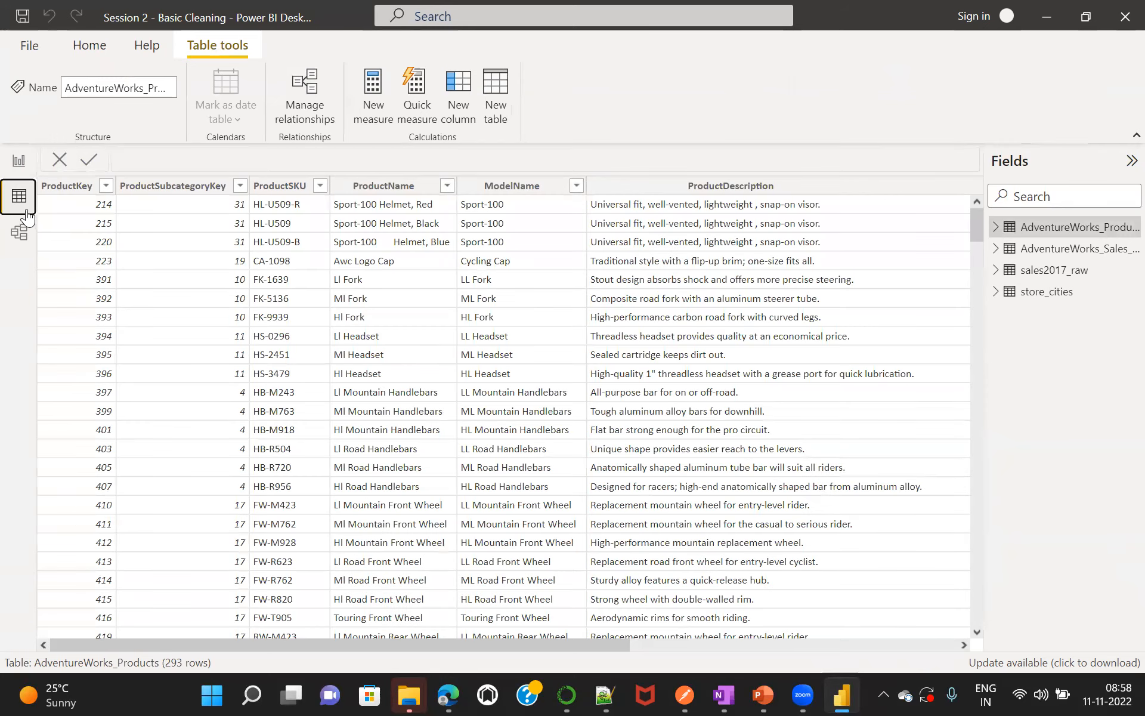
{"action": "left_click", "coordinate": [1058, 249]}
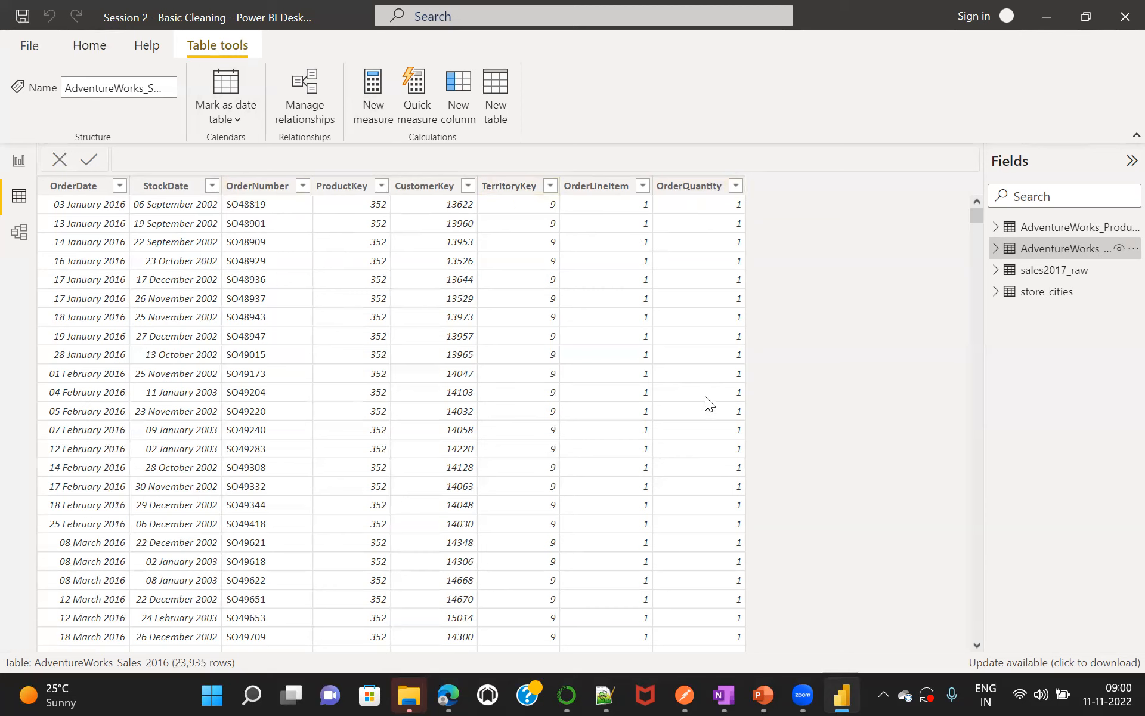
{"action": "left_click", "coordinate": [88, 46]}
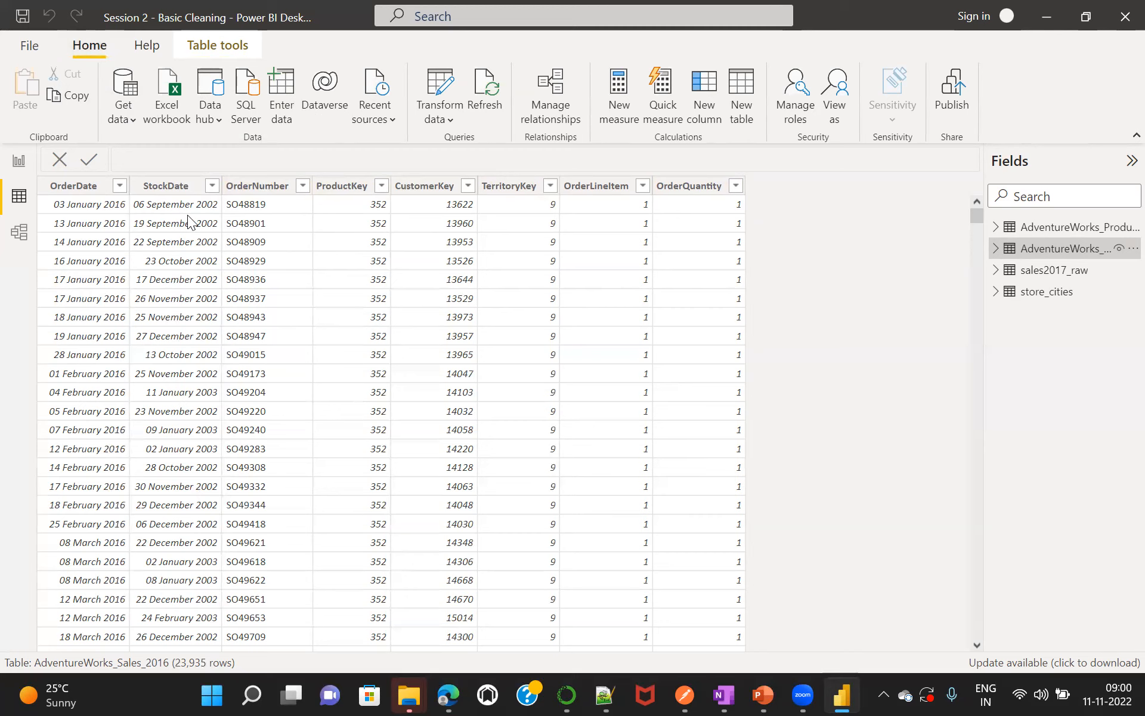
Add a clustered column chart to the report page with OrderDate on the X-axis and the AdventureWorks_Sales_2016 OrderQuantity on the Y-axis.
{"action": "left_click", "coordinate": [19, 160]}
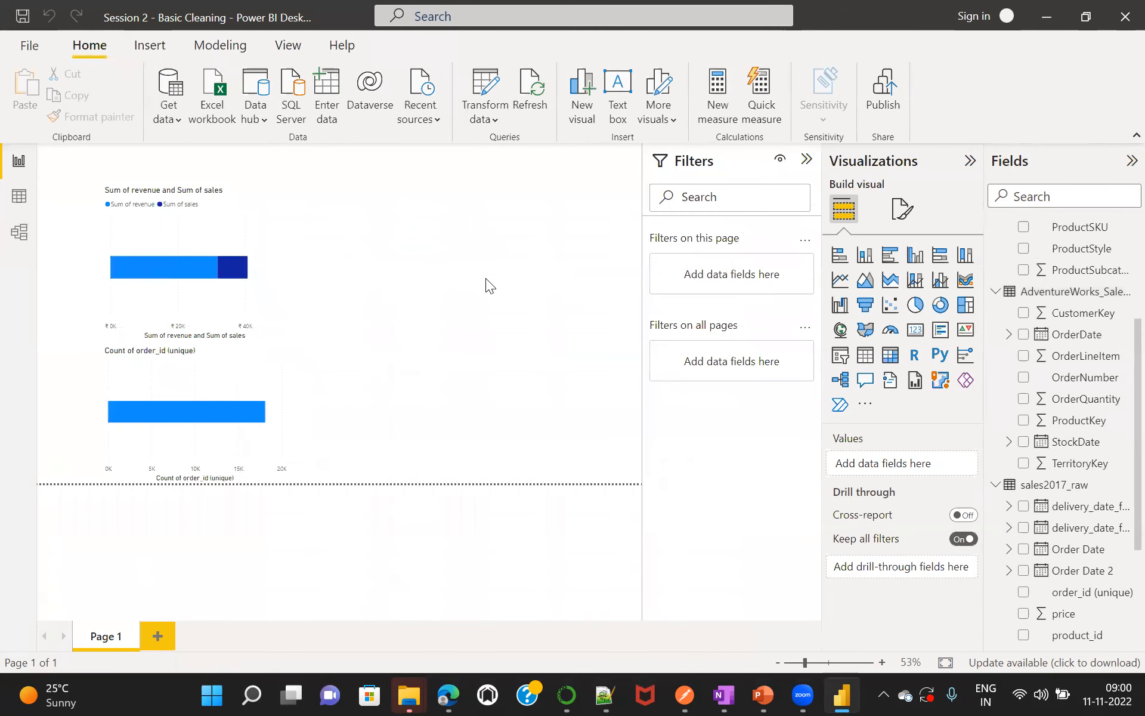
{"action": "left_click", "coordinate": [915, 256]}
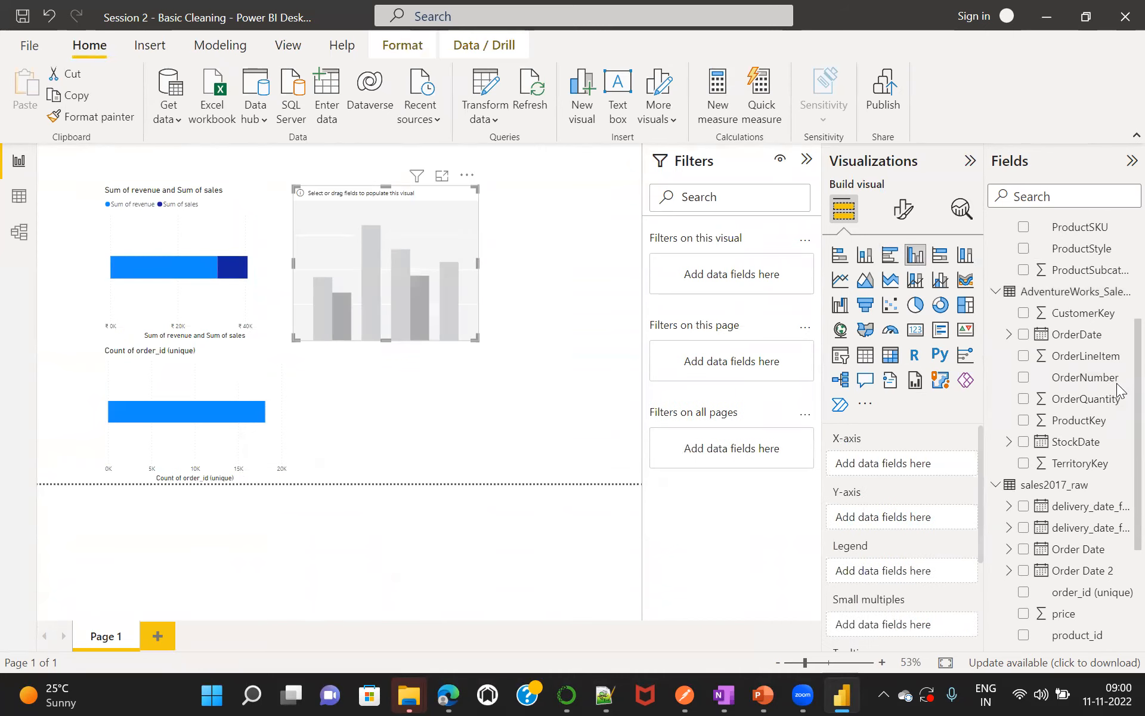
{"action": "scroll", "coordinate": [1118, 382], "scroll_direction": "up", "scroll_amount": 2}
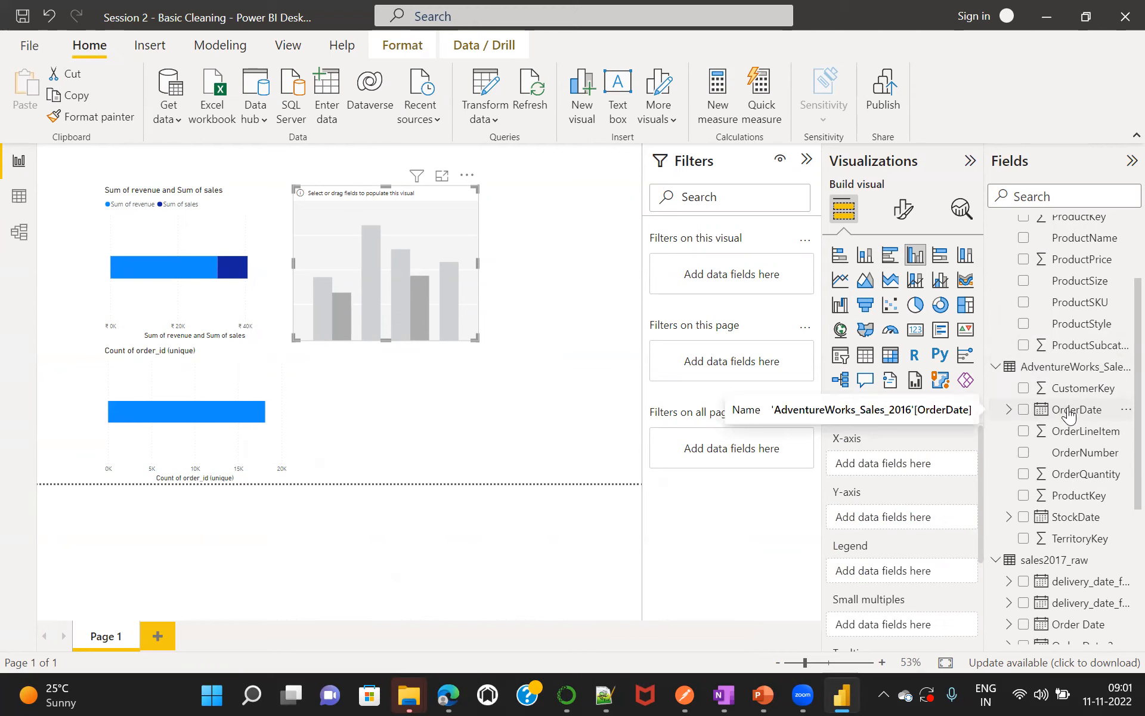
{"action": "left_click_drag", "start_coordinate": [1069, 413], "coordinate": [926, 465]}
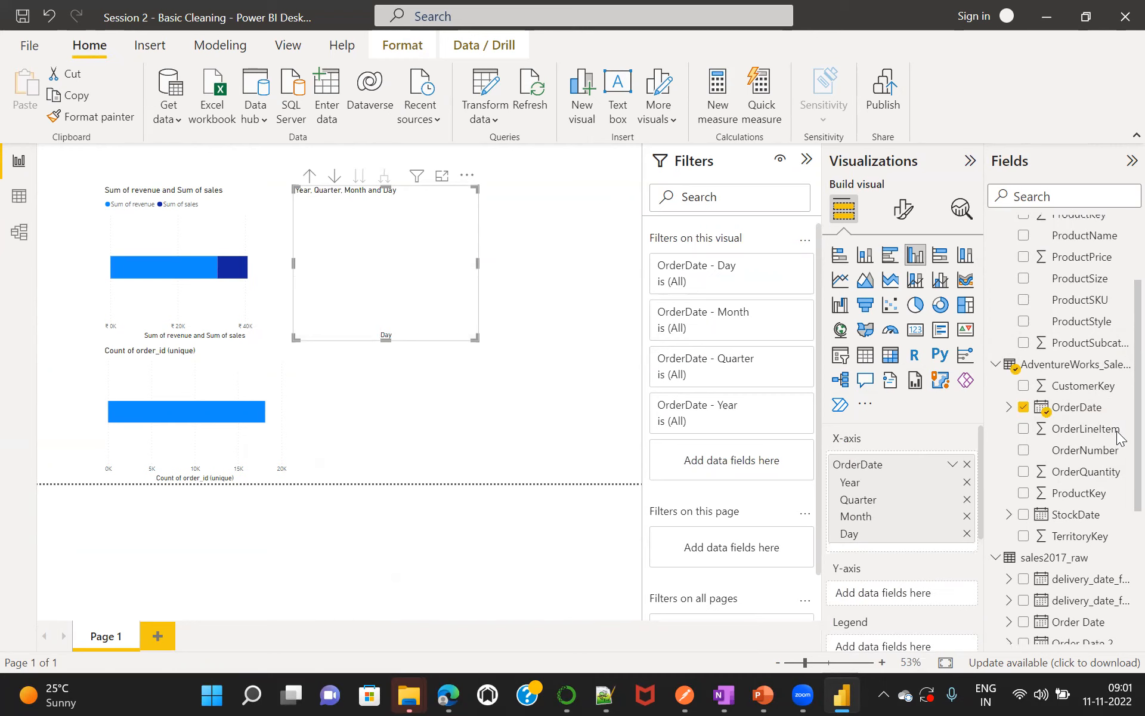
{"action": "scroll", "coordinate": [1118, 427], "scroll_direction": "down", "scroll_amount": 2}
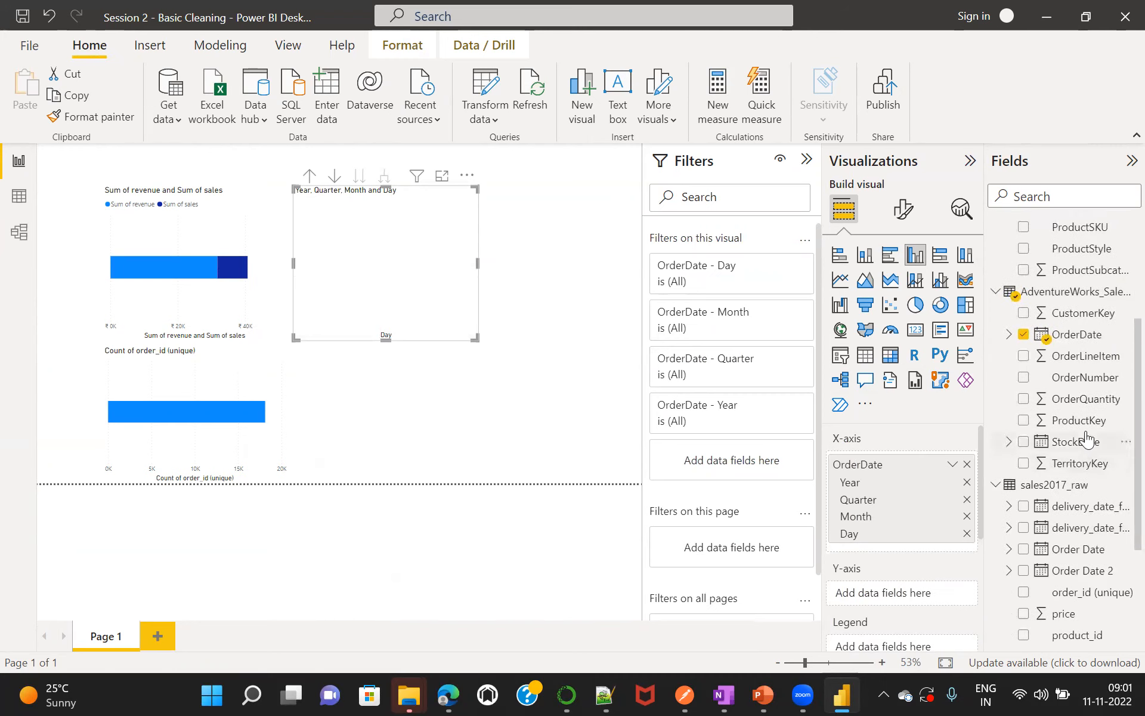
{"action": "left_click", "coordinate": [1080, 404]}
{"action": "left_click_drag", "start_coordinate": [1080, 404], "coordinate": [922, 595]}
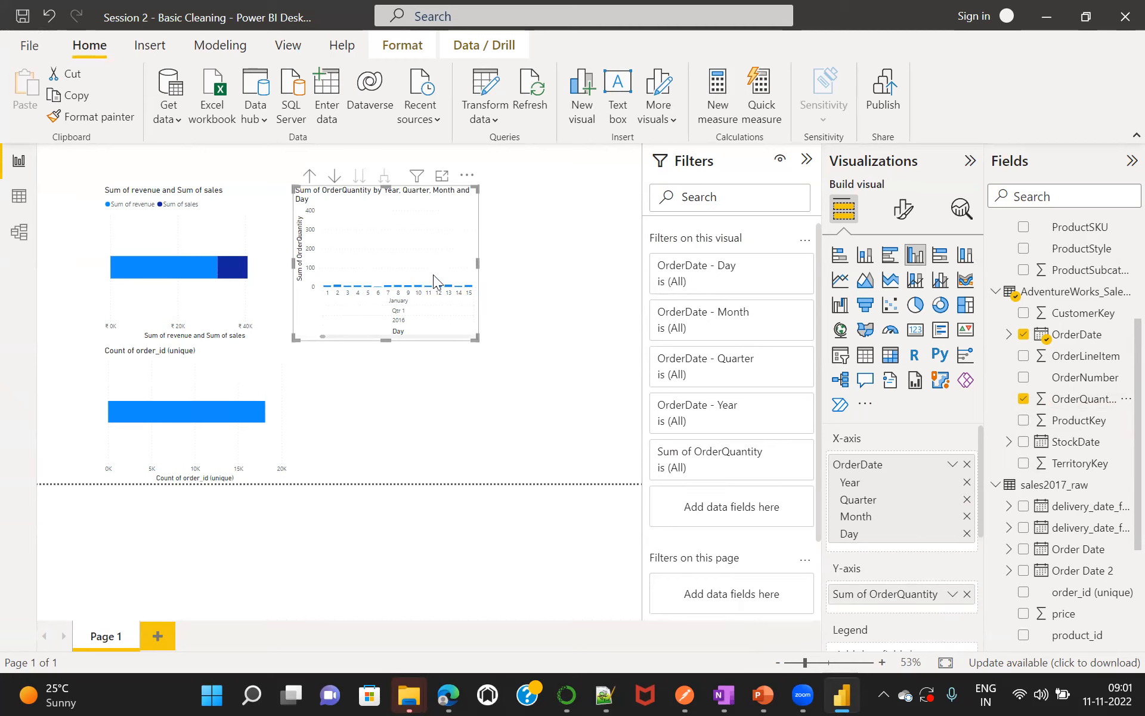
Enlarge the OrderQuantity chart and remove the Day, Quarter and Month levels from its OrderDate axis, keeping only Year.
{"action": "left_click_drag", "start_coordinate": [476, 262], "coordinate": [584, 262]}
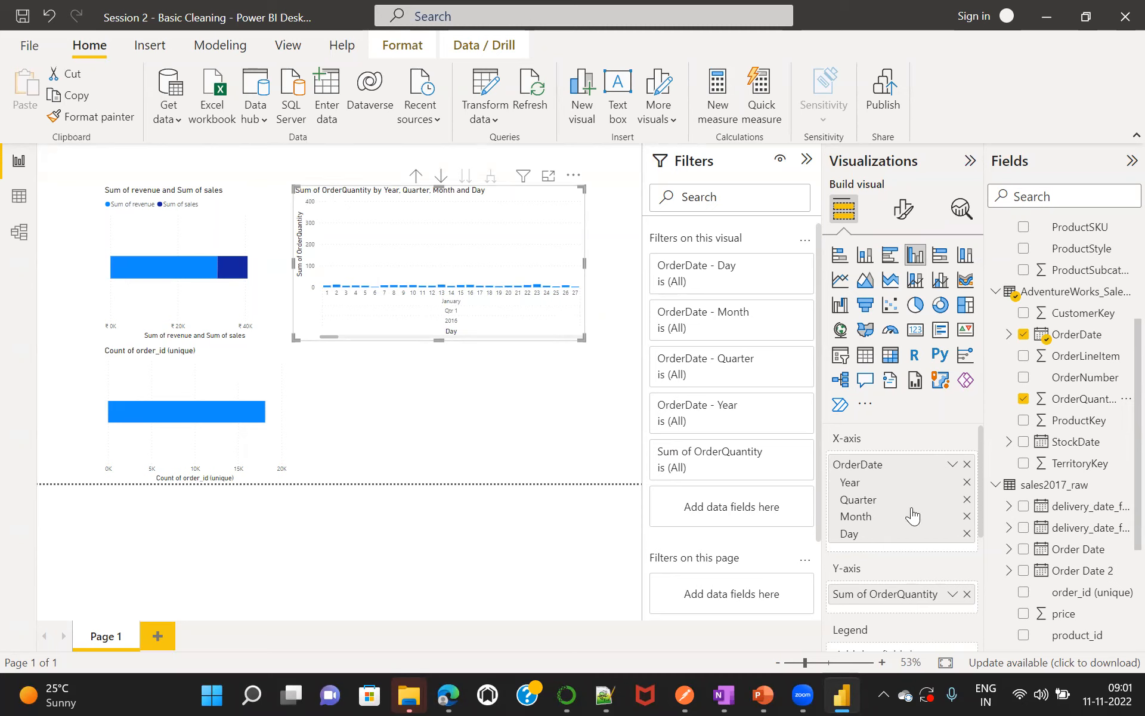
{"action": "left_click", "coordinate": [967, 534]}
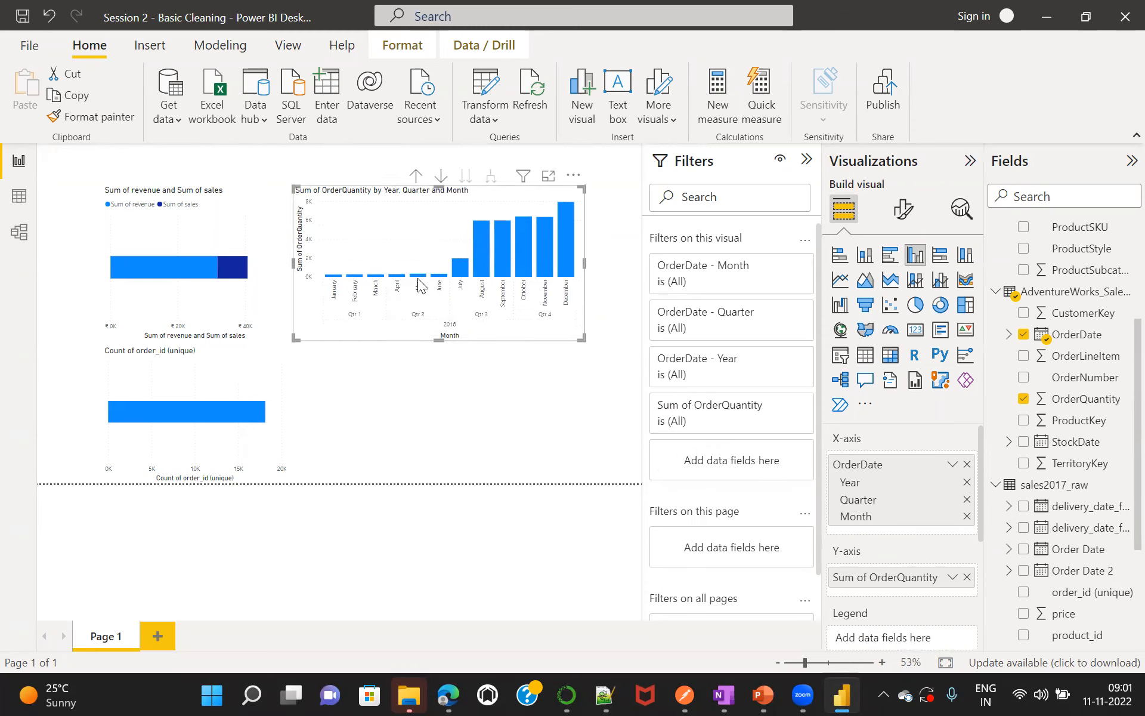
{"action": "mouse_move", "coordinate": [464, 283]}
{"action": "left_click_drag", "start_coordinate": [583, 338], "coordinate": [620, 451]}
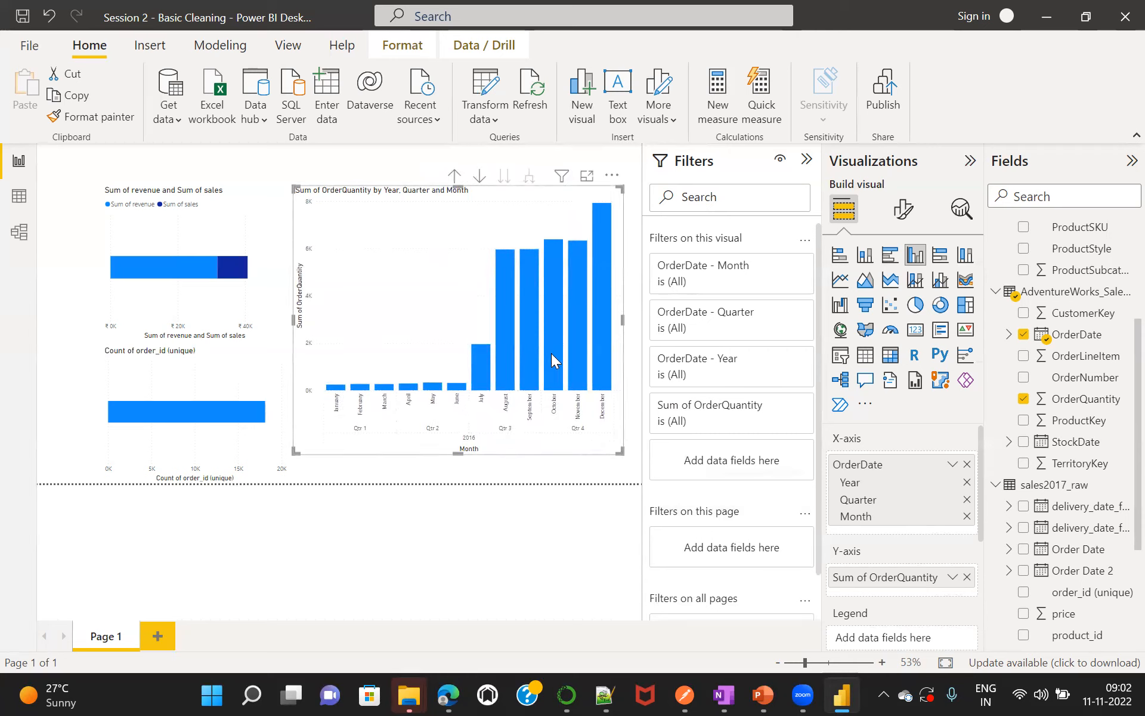
{"action": "left_click", "coordinate": [967, 500]}
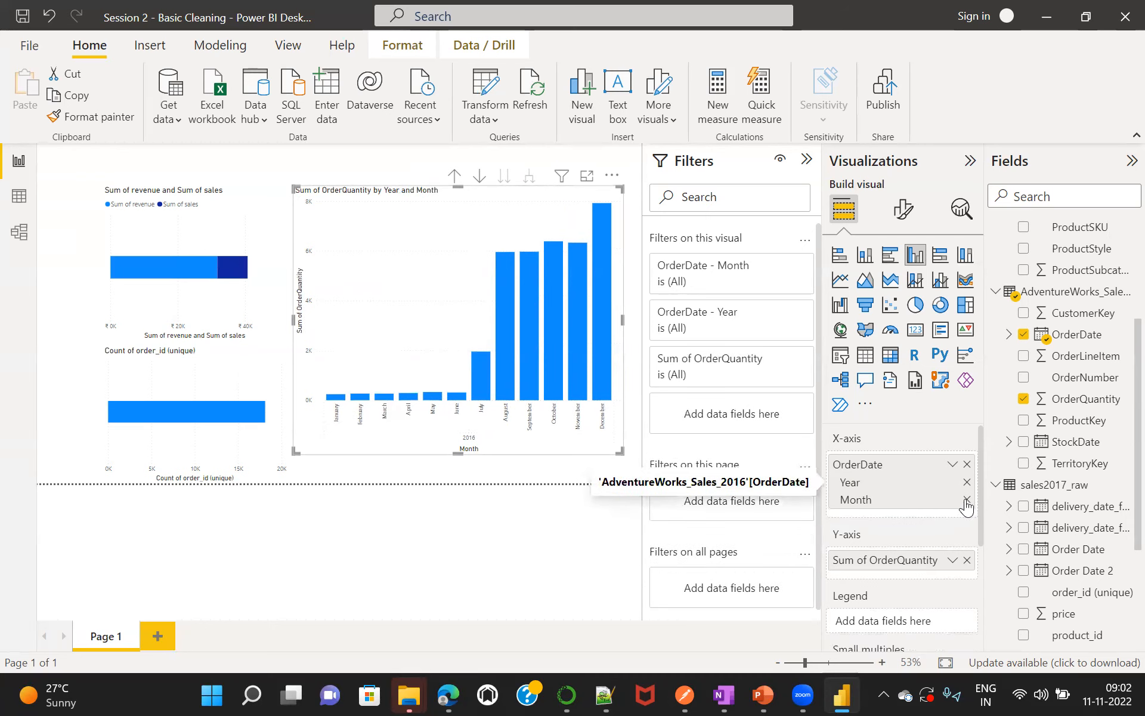
{"action": "left_click", "coordinate": [967, 500]}
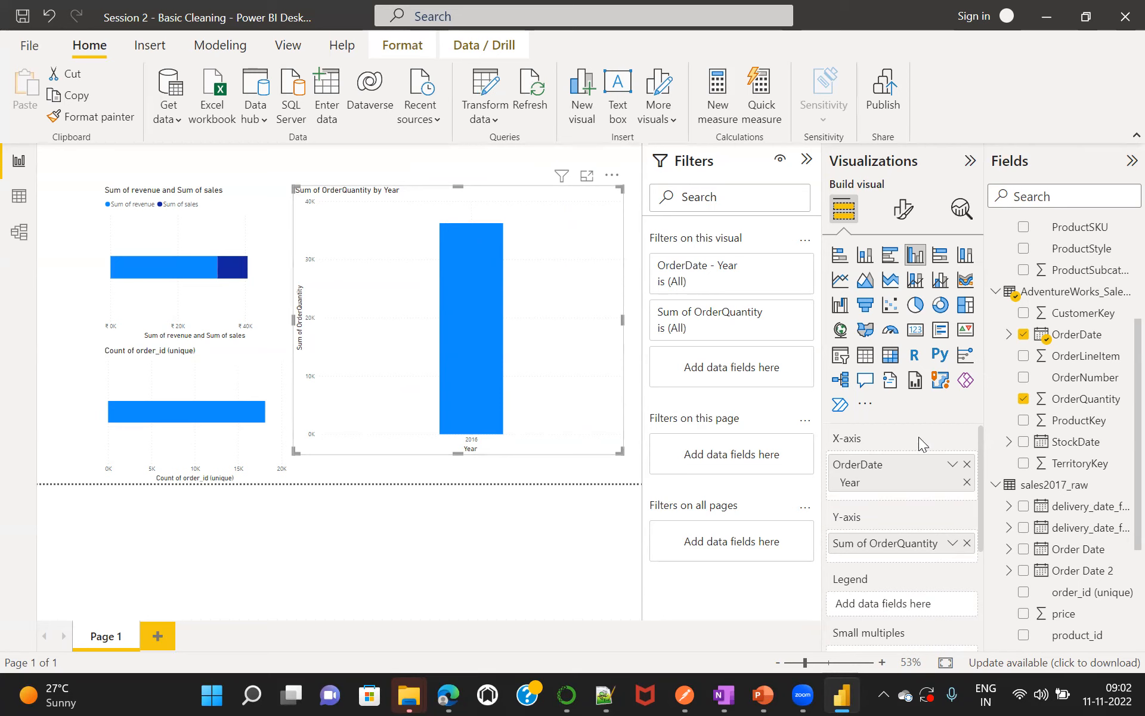
Try the Maximum aggregation for the chart's OrderQuantity, switch it back to Sum, and inspect the 2016 column.
{"action": "left_click", "coordinate": [952, 546]}
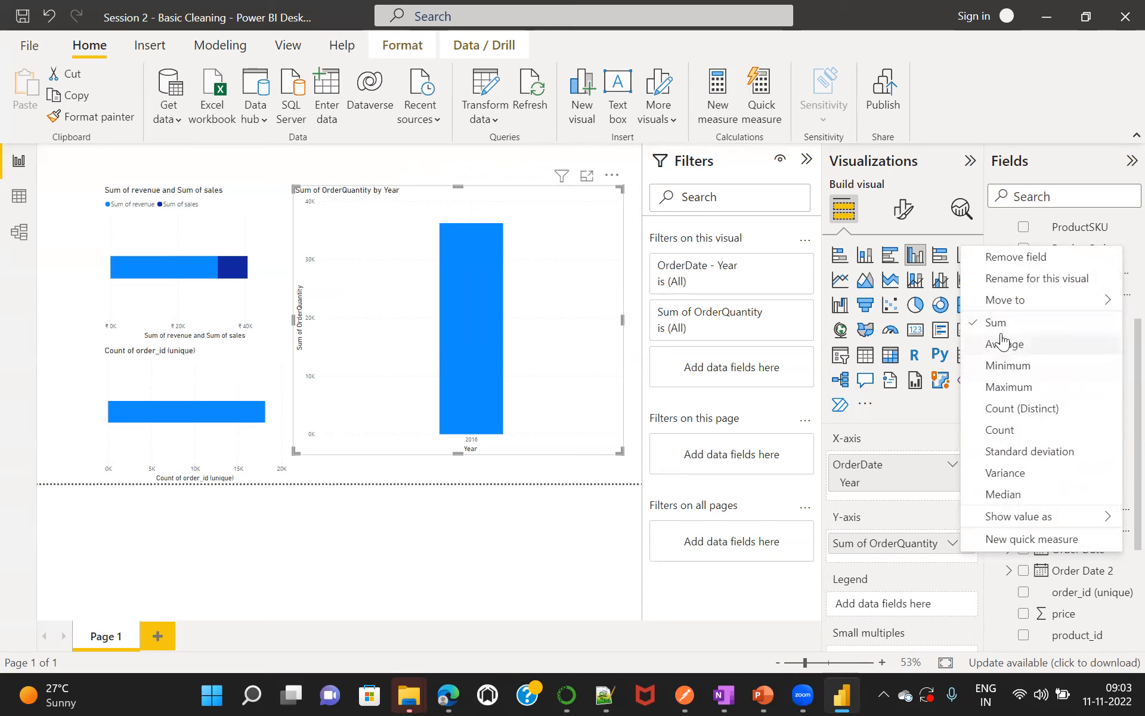
{"action": "left_click", "coordinate": [1026, 388]}
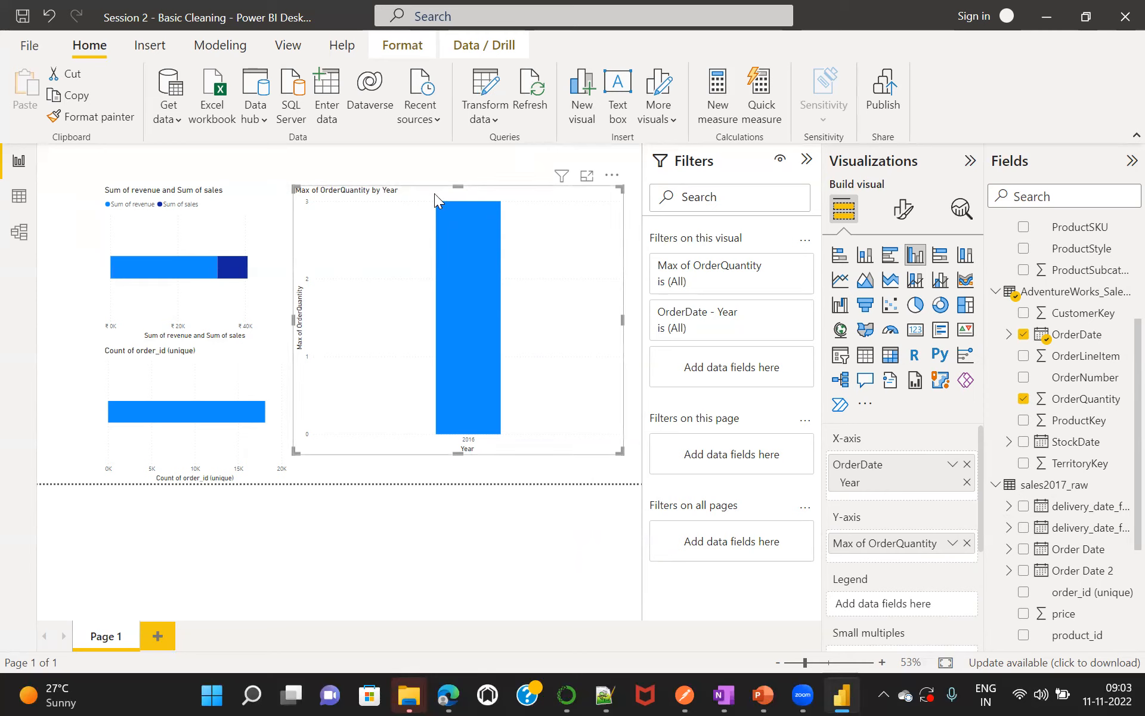
{"action": "left_click", "coordinate": [952, 543]}
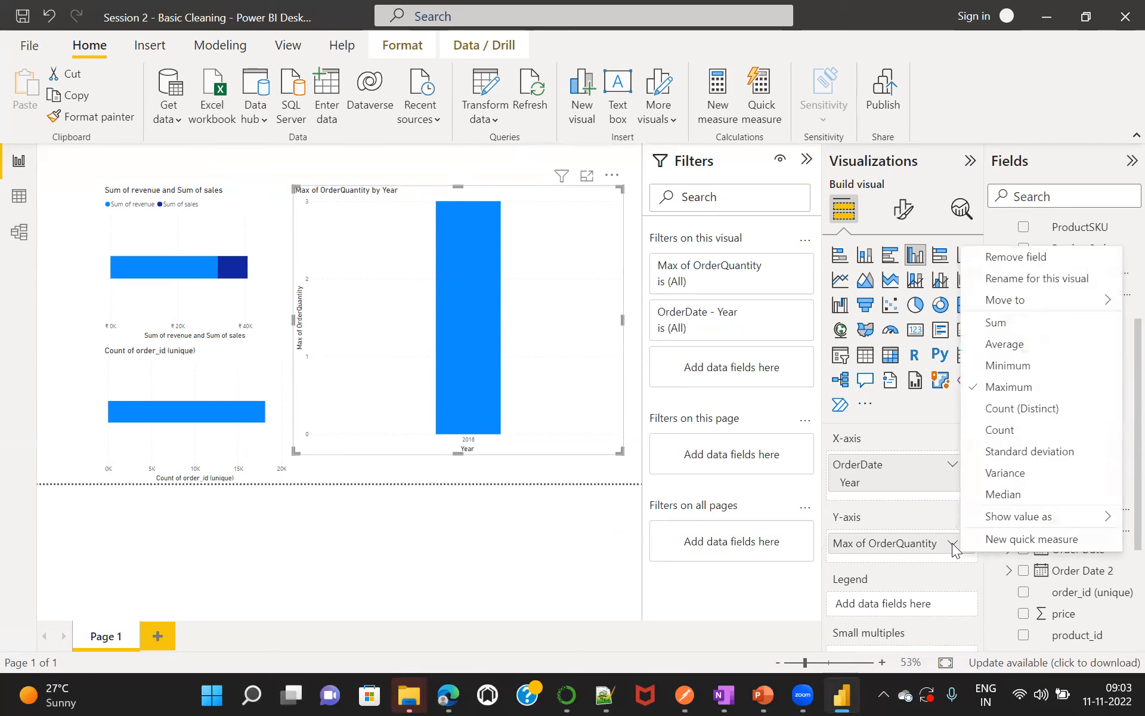
{"action": "left_click", "coordinate": [1026, 332]}
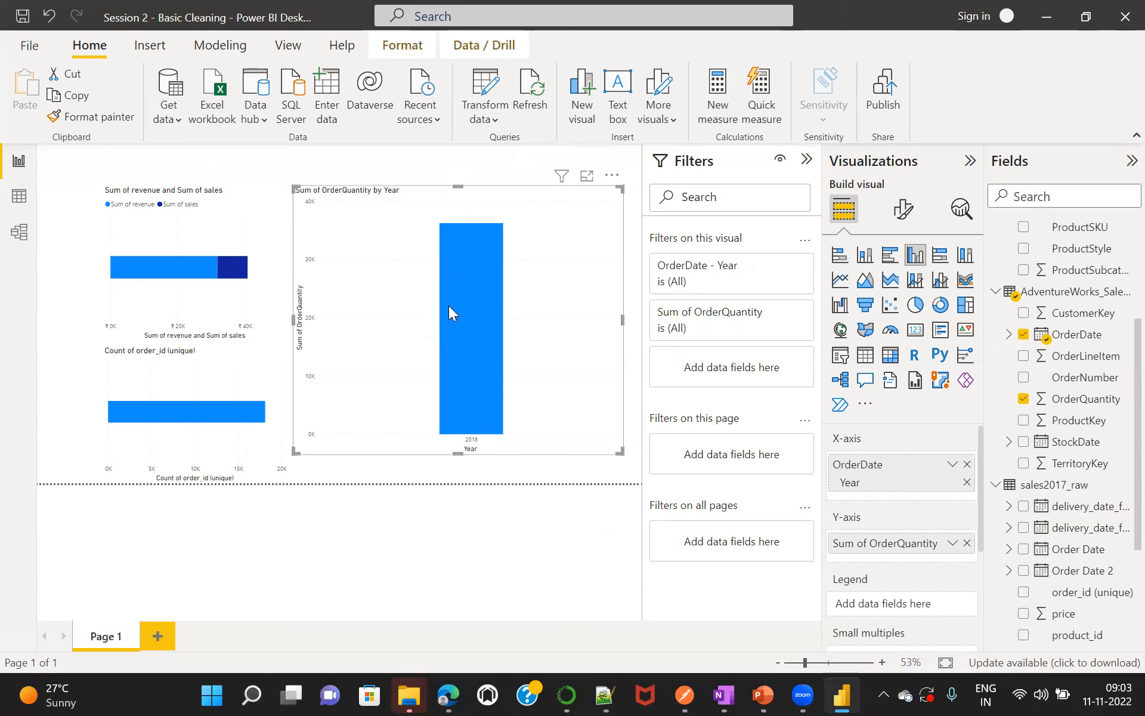
{"action": "mouse_move", "coordinate": [450, 312]}
Replace OrderDate on the chart's X-axis with ProductName from the AdventureWorks_Products table.
{"action": "scroll", "coordinate": [1120, 349], "scroll_direction": "up", "scroll_amount": 3}
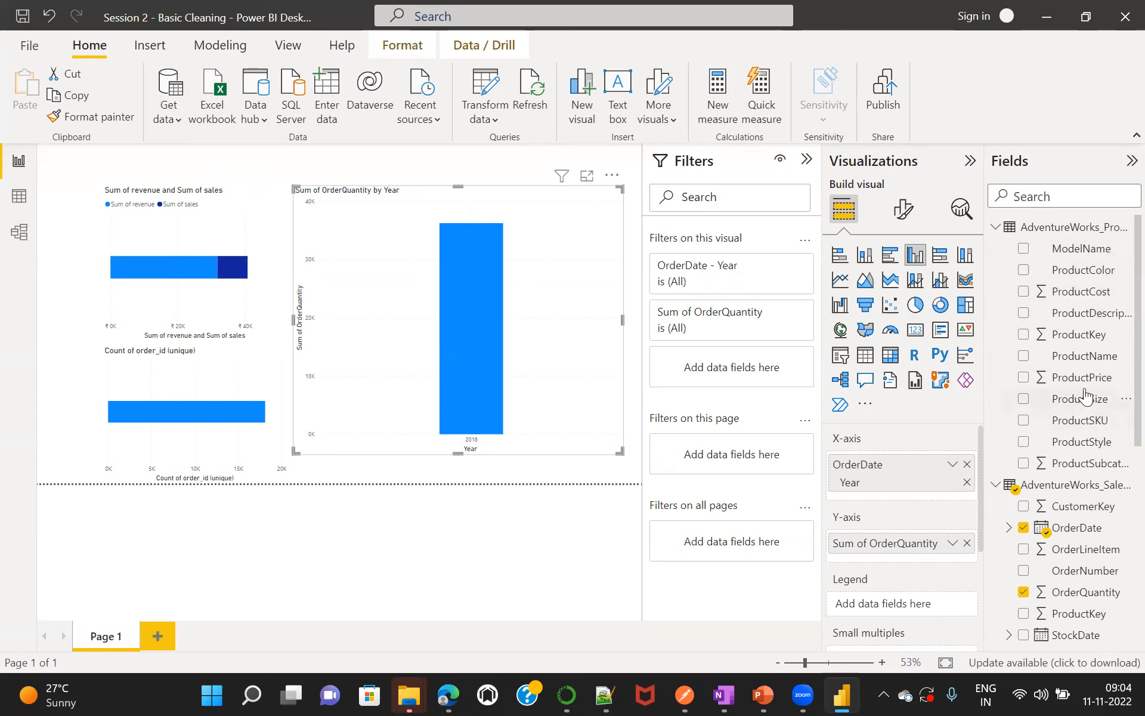
{"action": "left_click", "coordinate": [1084, 357]}
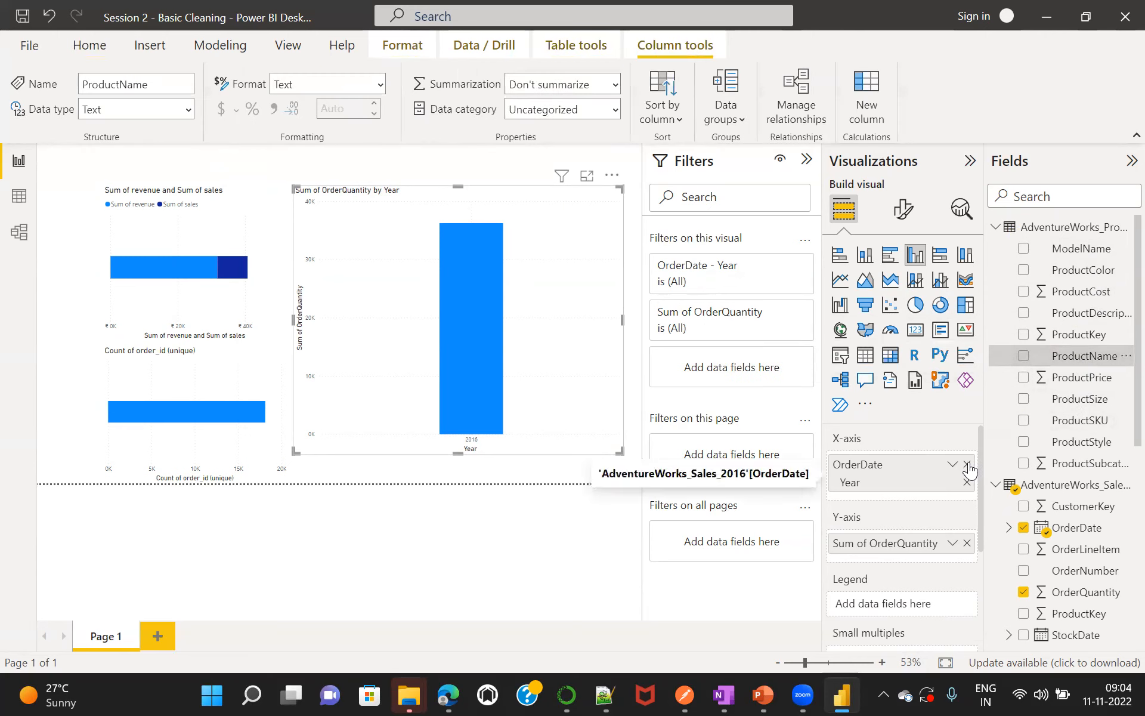
{"action": "left_click", "coordinate": [967, 465]}
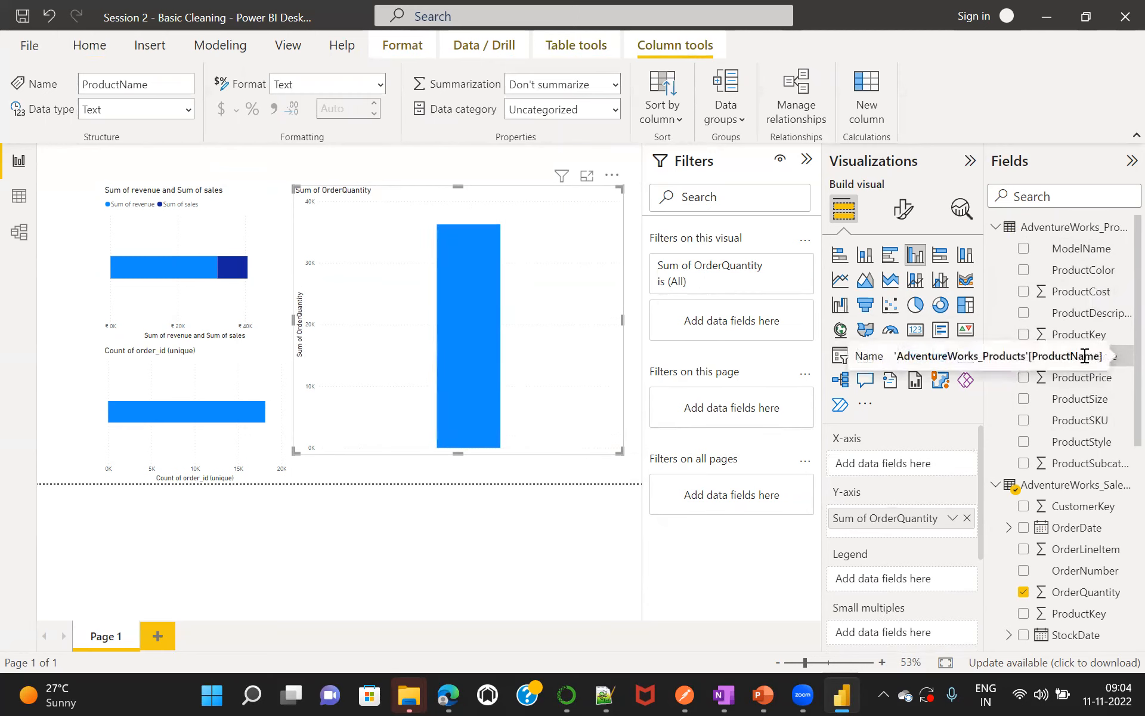
{"action": "left_click_drag", "start_coordinate": [1080, 361], "coordinate": [919, 472]}
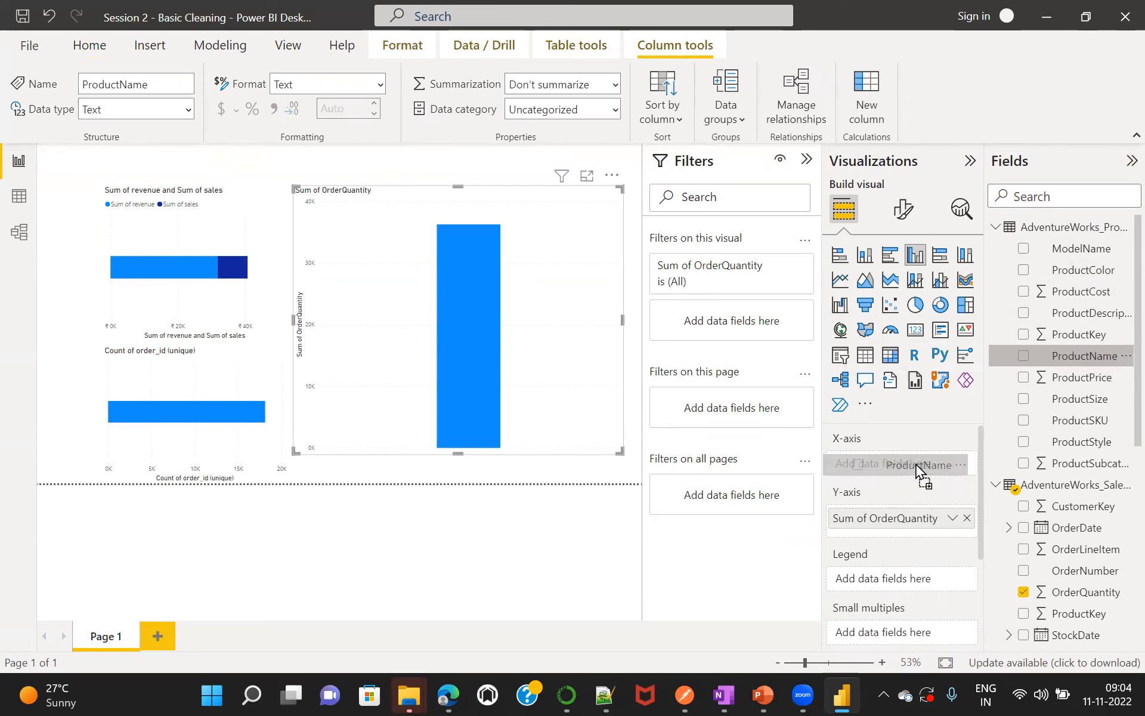
{"action": "left_click_drag", "start_coordinate": [919, 471], "coordinate": [925, 465]}
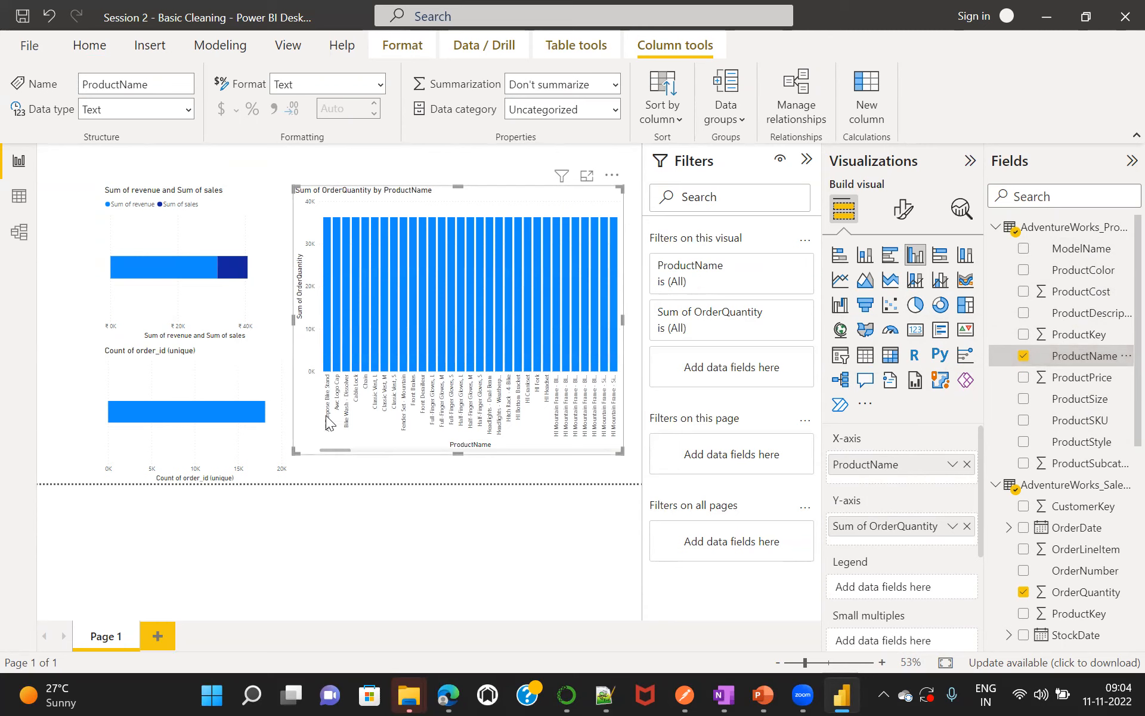
Widen the OrderQuantity by ProductName chart on both sides and inspect the value of its first column.
{"action": "left_click_drag", "start_coordinate": [293, 318], "coordinate": [237, 318]}
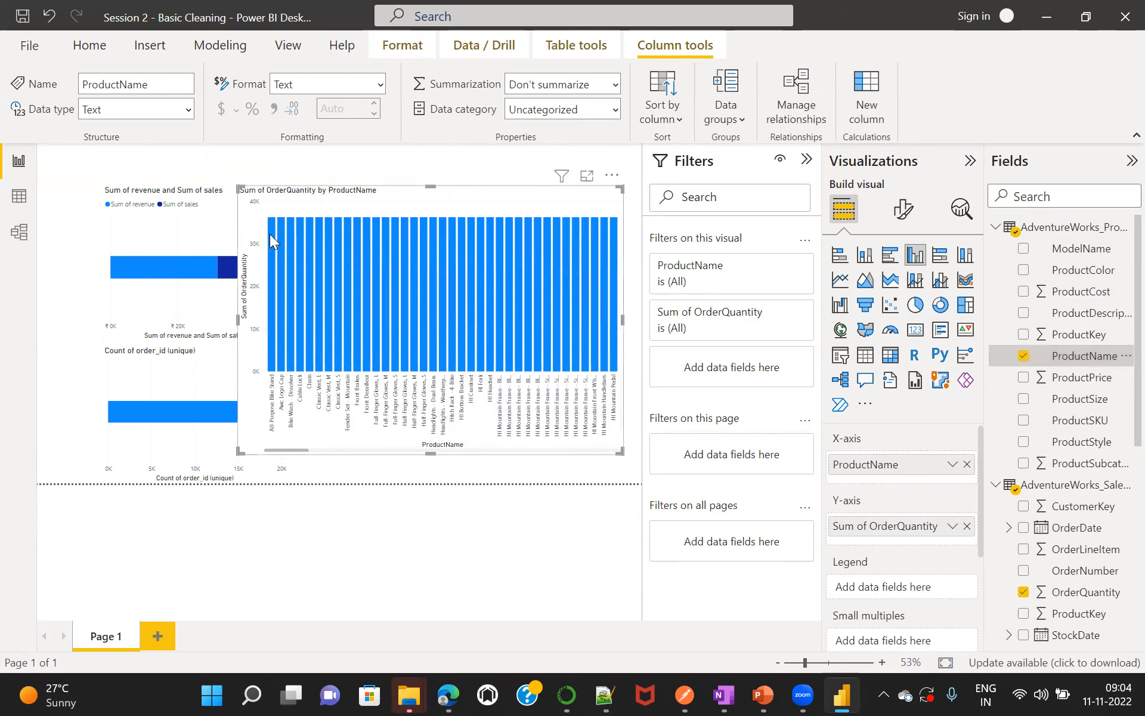
{"action": "mouse_move", "coordinate": [270, 225]}
{"action": "left_click_drag", "start_coordinate": [621, 320], "coordinate": [640, 320]}
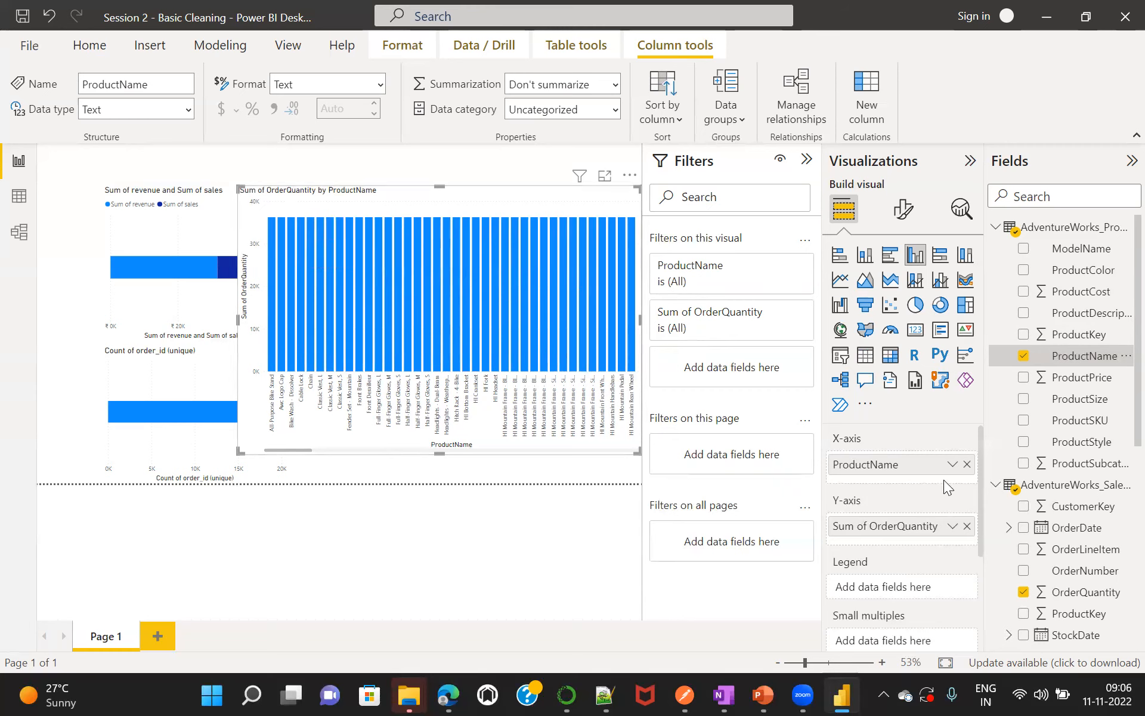
Change the aggregation of the chart's OrderQuantity to Average and inspect the product columns.
{"action": "left_click", "coordinate": [953, 527]}
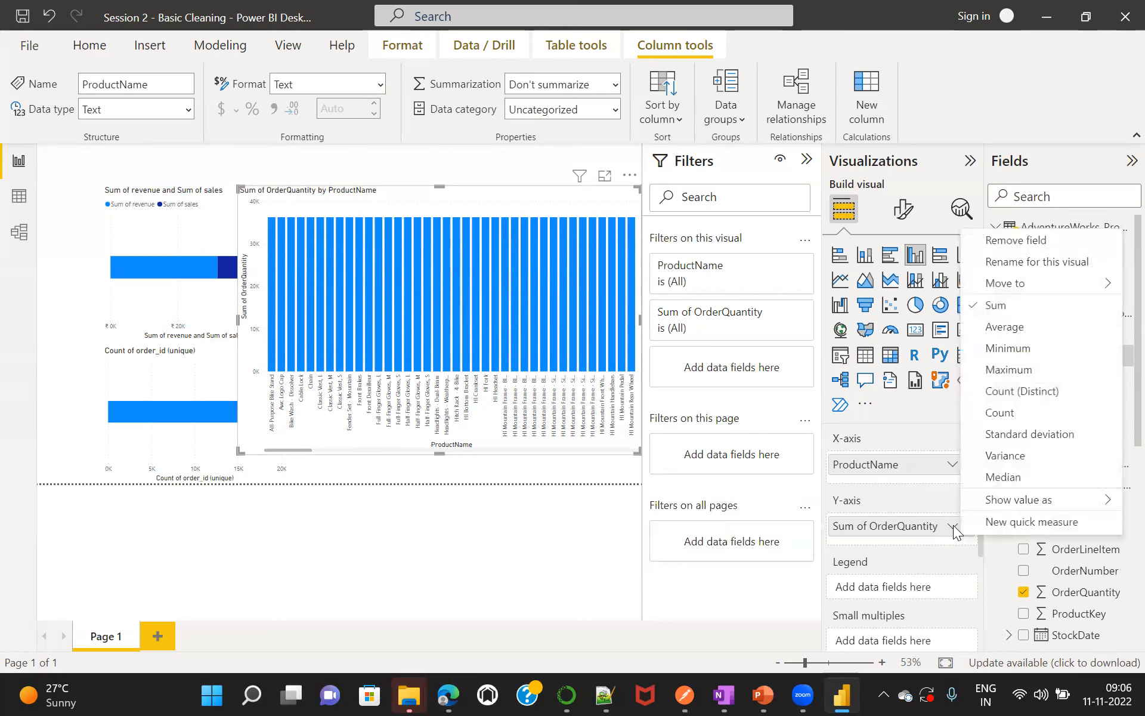
{"action": "left_click", "coordinate": [993, 327]}
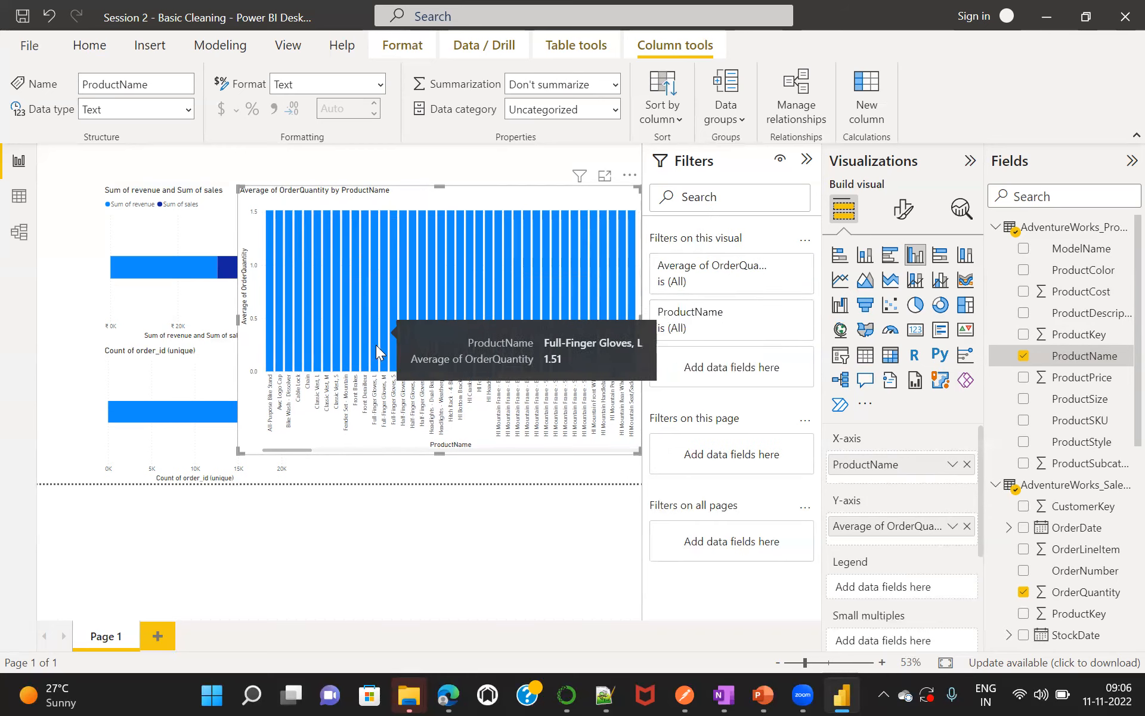
{"action": "mouse_move", "coordinate": [278, 450]}
{"action": "left_mouse_down"}
{"action": "mouse_move", "coordinate": [623, 446]}
{"action": "mouse_move", "coordinate": [247, 462]}
{"action": "mouse_move", "coordinate": [518, 454]}
{"action": "mouse_move", "coordinate": [265, 469]}
{"action": "left_mouse_up"}
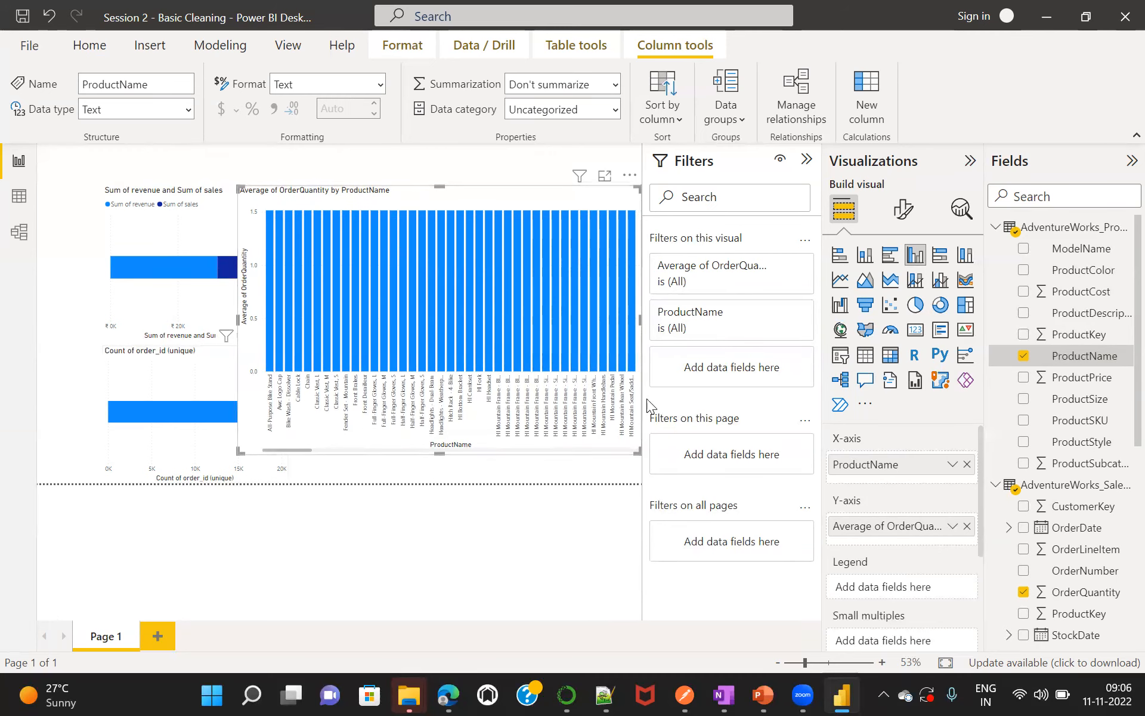
Check the options of the ProductName axis field, and select the AdventureWorks_Products and AdventureWorks_Sales_2016 tables in turn to compare the fields used.
{"action": "left_click", "coordinate": [952, 463]}
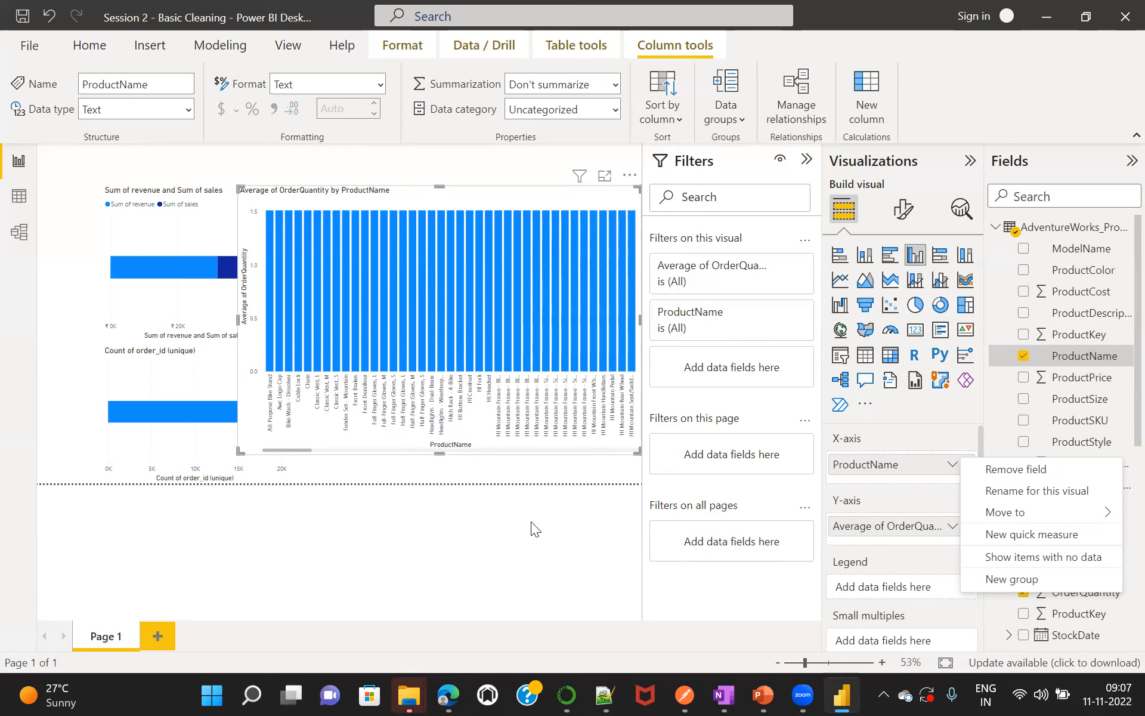
{"action": "left_click", "coordinate": [487, 448]}
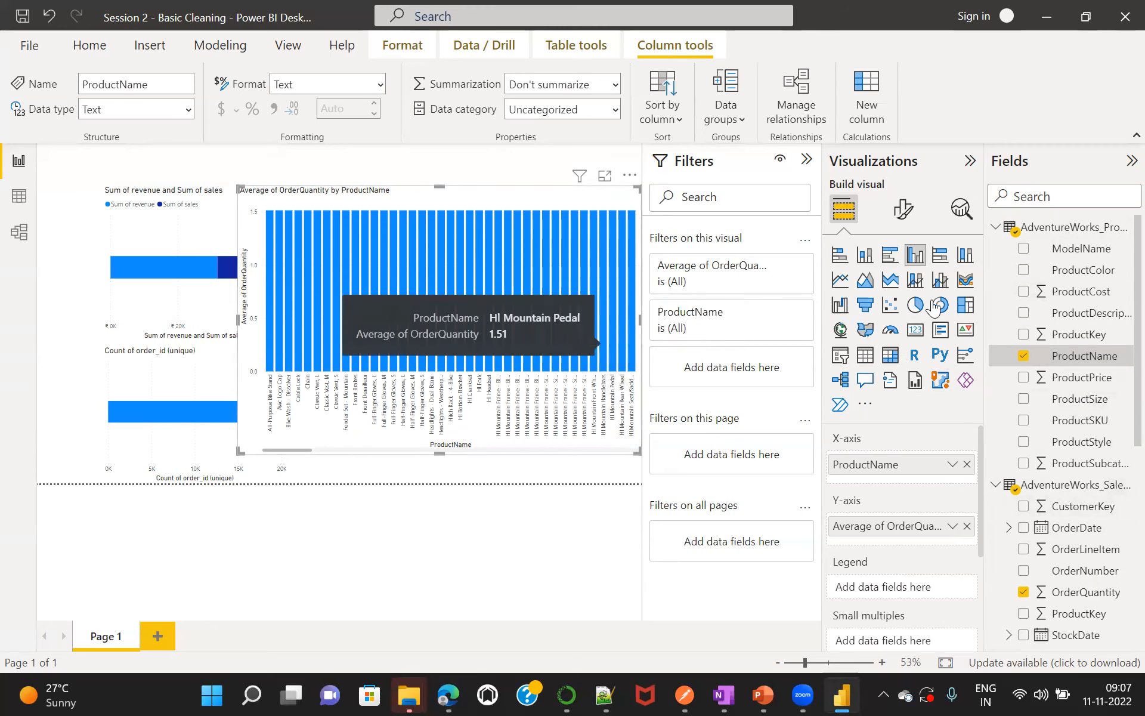
{"action": "left_click", "coordinate": [1068, 228]}
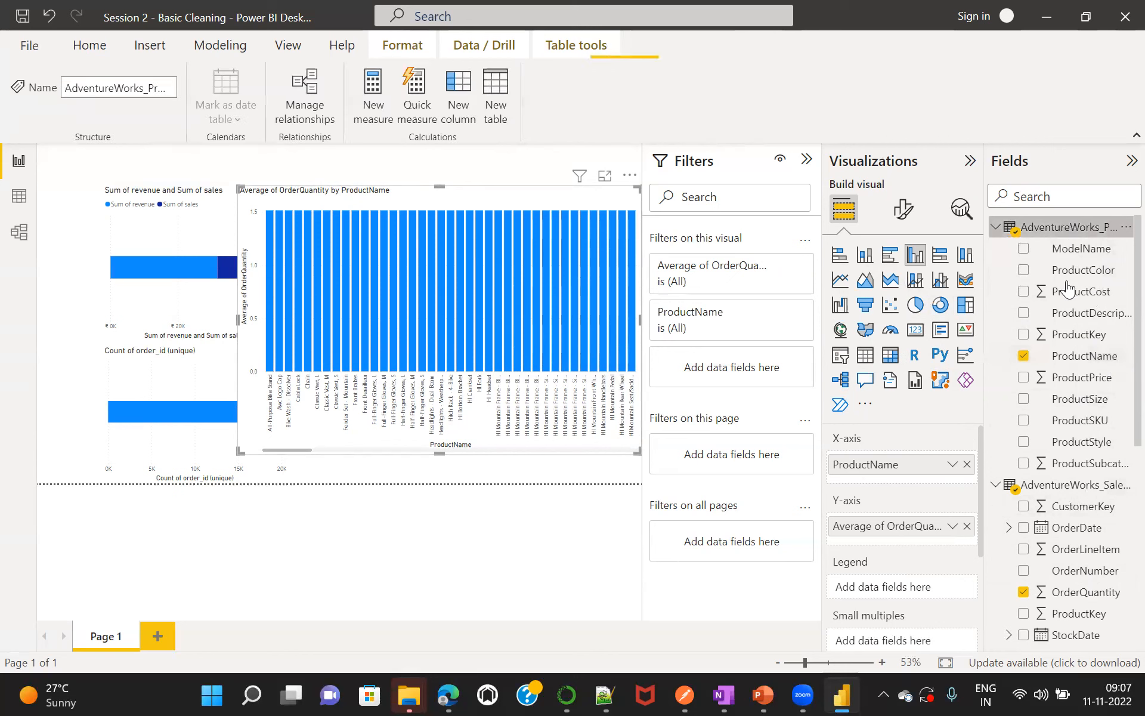
{"action": "left_click", "coordinate": [1055, 485]}
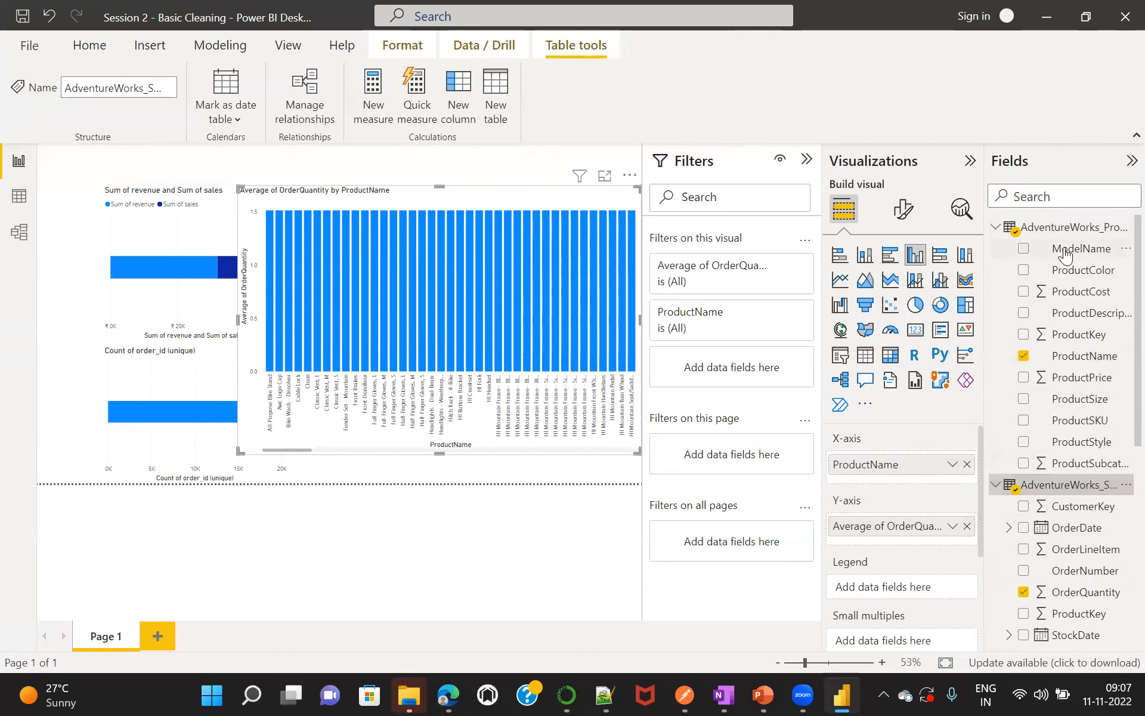
{"action": "left_click", "coordinate": [1059, 230]}
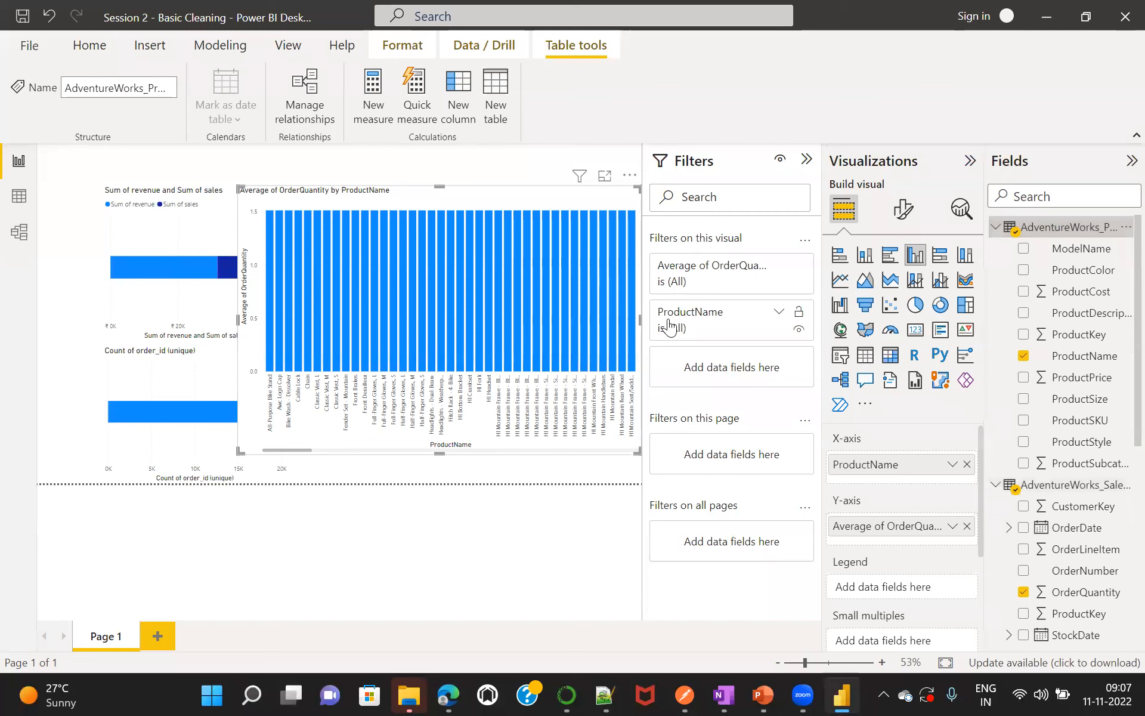
Examine the AdventureWorks_Products and AdventureWorks_Sales_2016 tables in the data model for a link between them, comparing against the report's OrderQuantity by ProductName chart.
{"action": "left_click", "coordinate": [19, 231]}
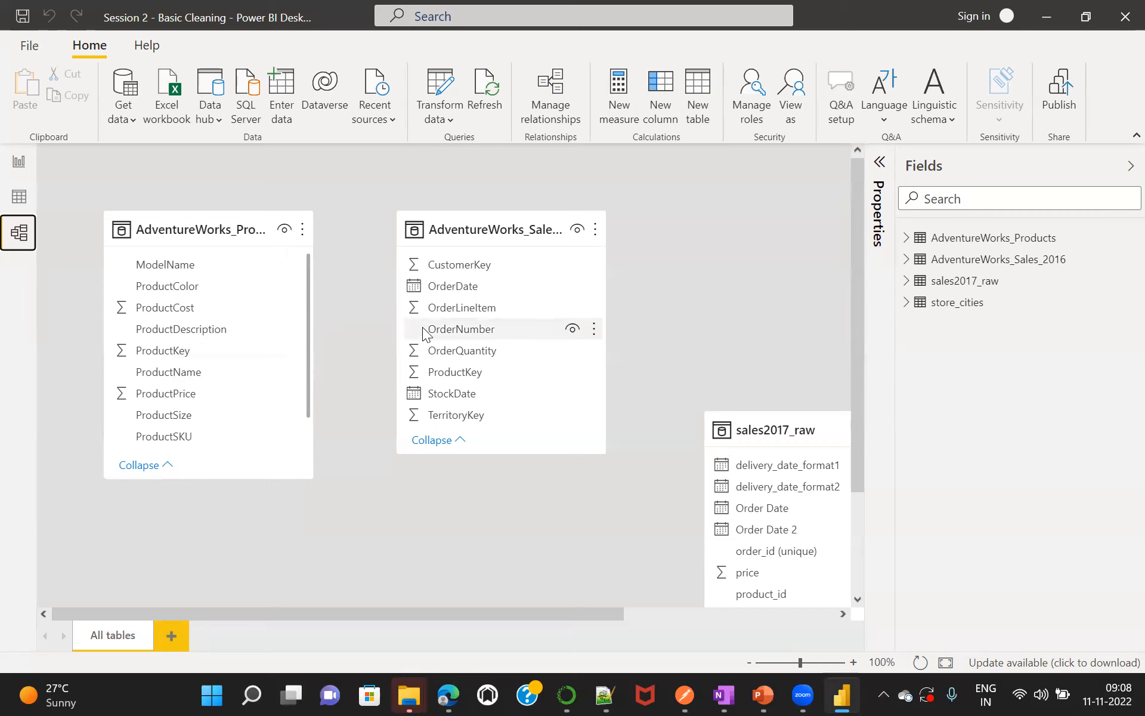
{"action": "left_click", "coordinate": [477, 223]}
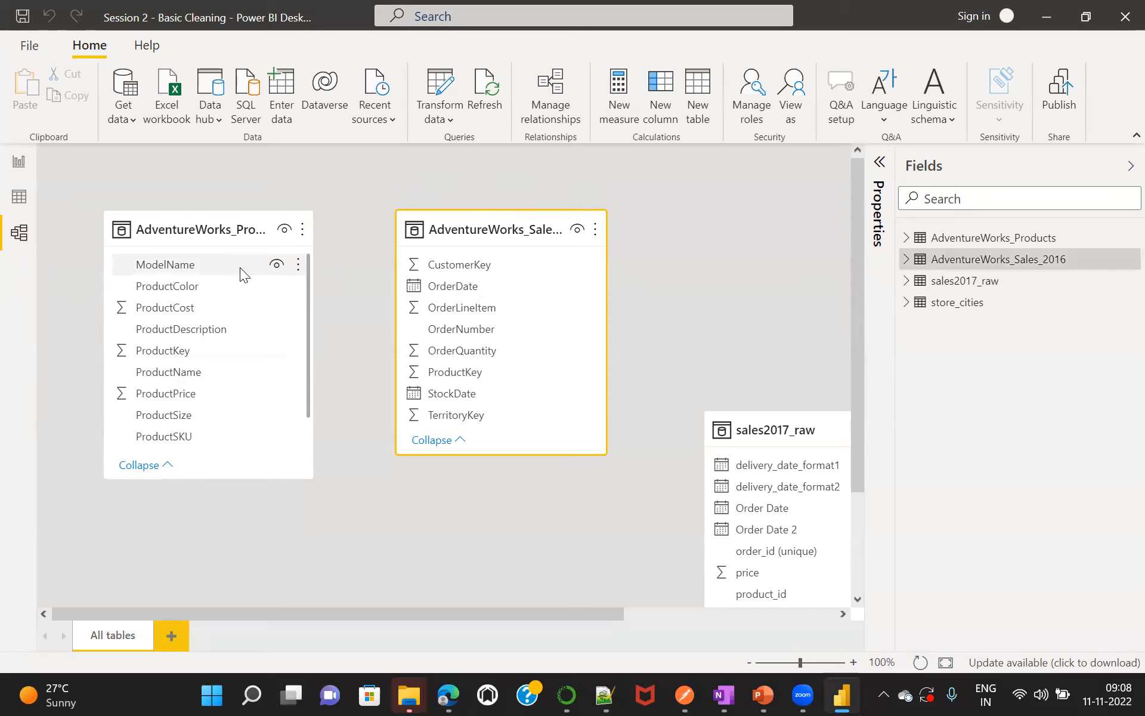
{"action": "left_click", "coordinate": [244, 218]}
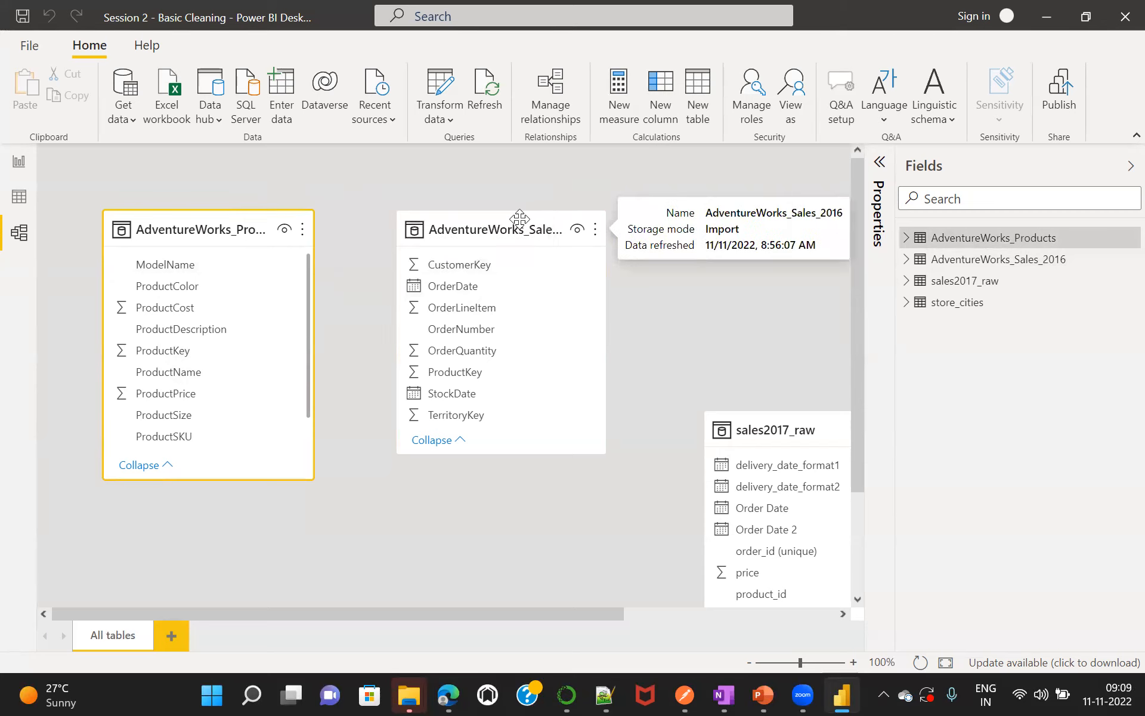
{"action": "left_click", "coordinate": [498, 231]}
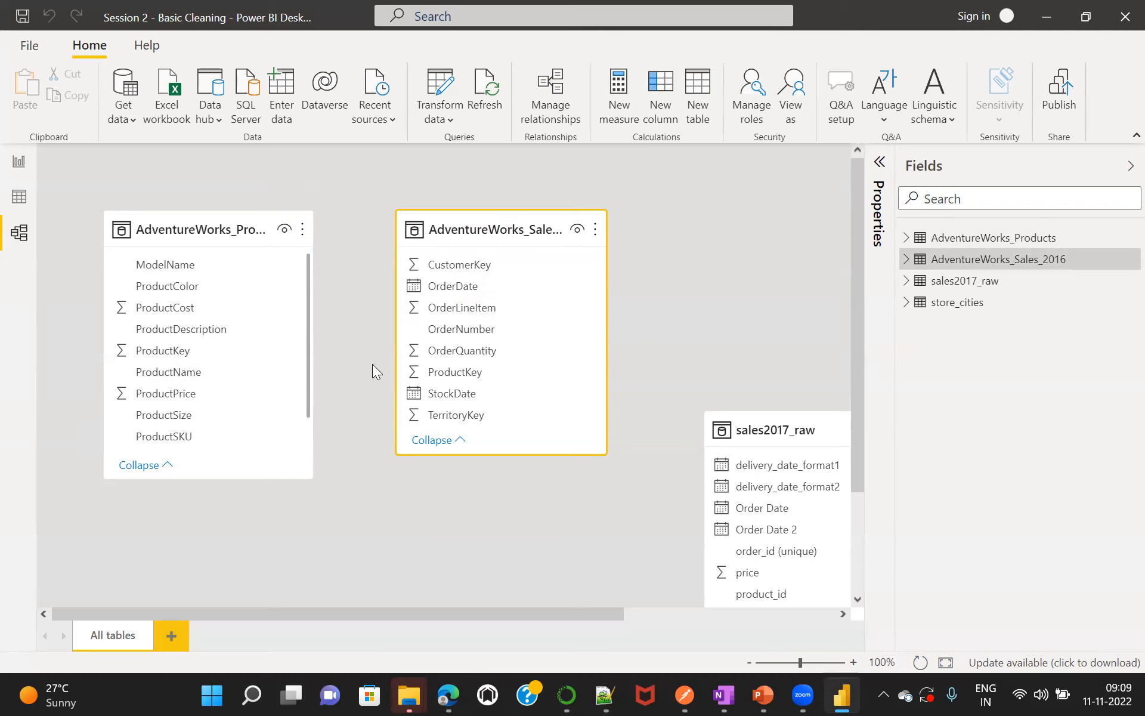
{"action": "left_click", "coordinate": [18, 161]}
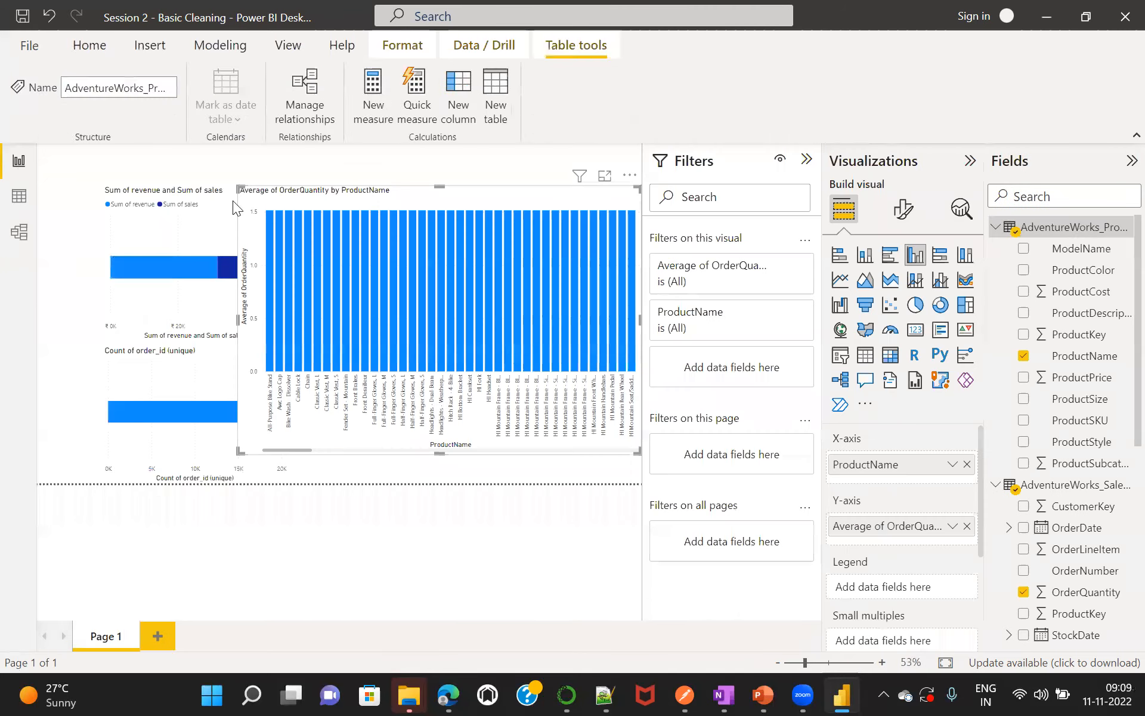
{"action": "left_click", "coordinate": [18, 232]}
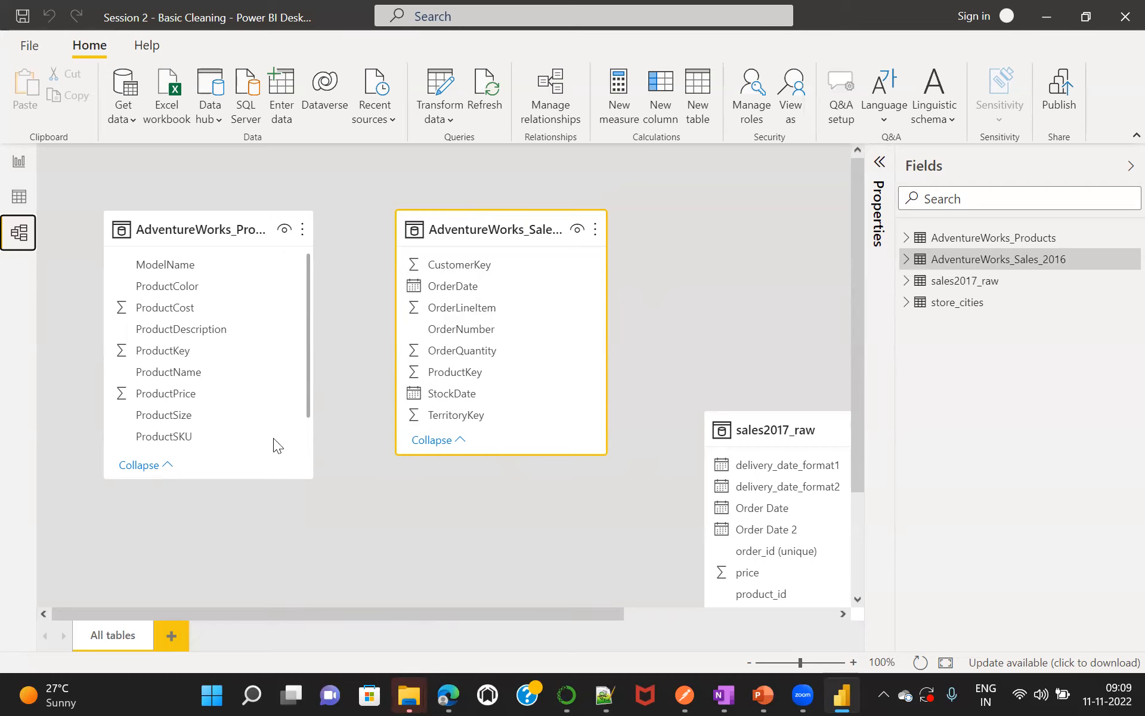
{"action": "left_click", "coordinate": [243, 219]}
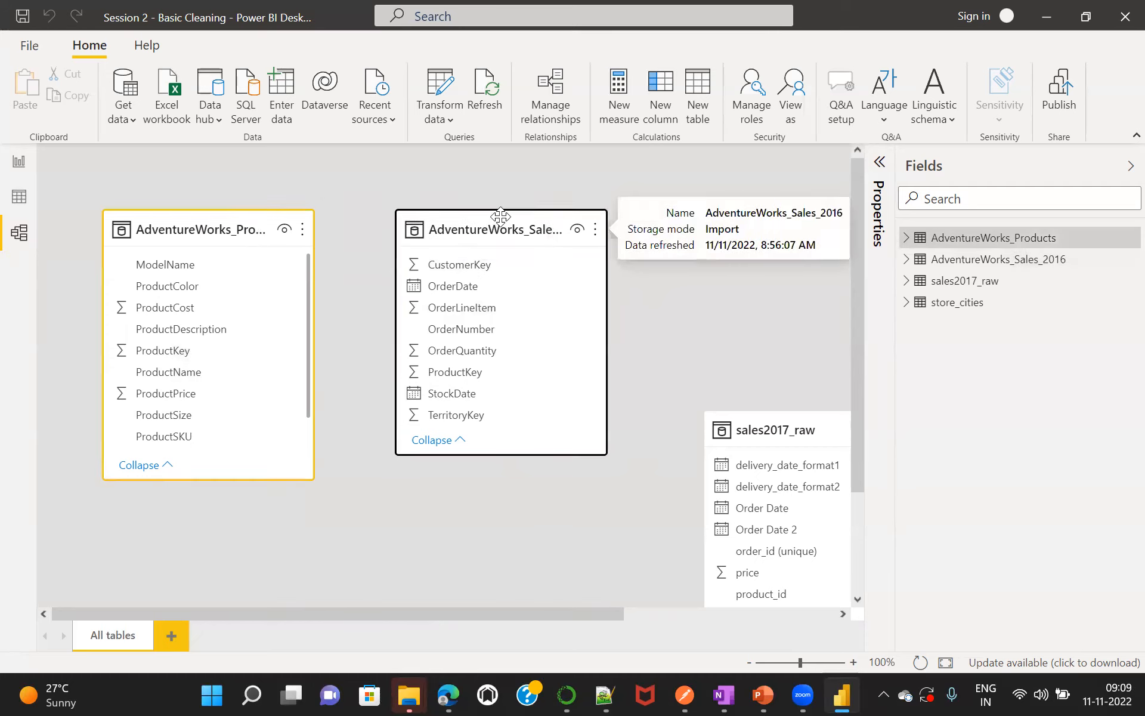
{"action": "left_click", "coordinate": [504, 221]}
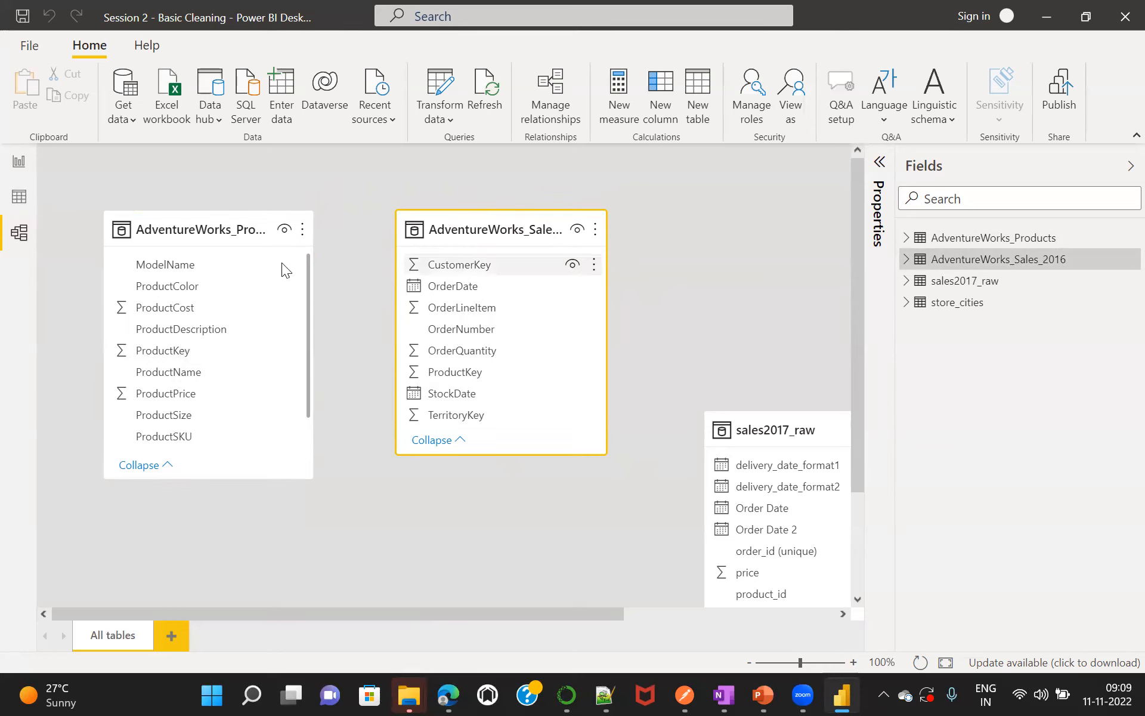
{"action": "left_click", "coordinate": [246, 221]}
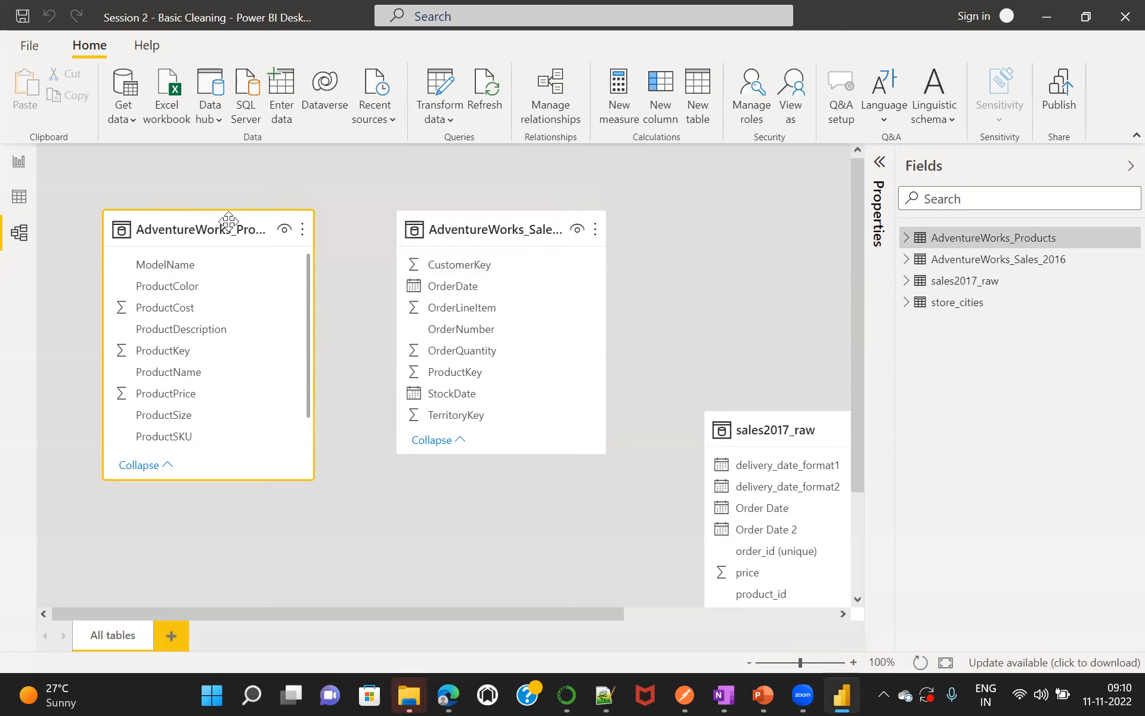
{"action": "left_click", "coordinate": [491, 220]}
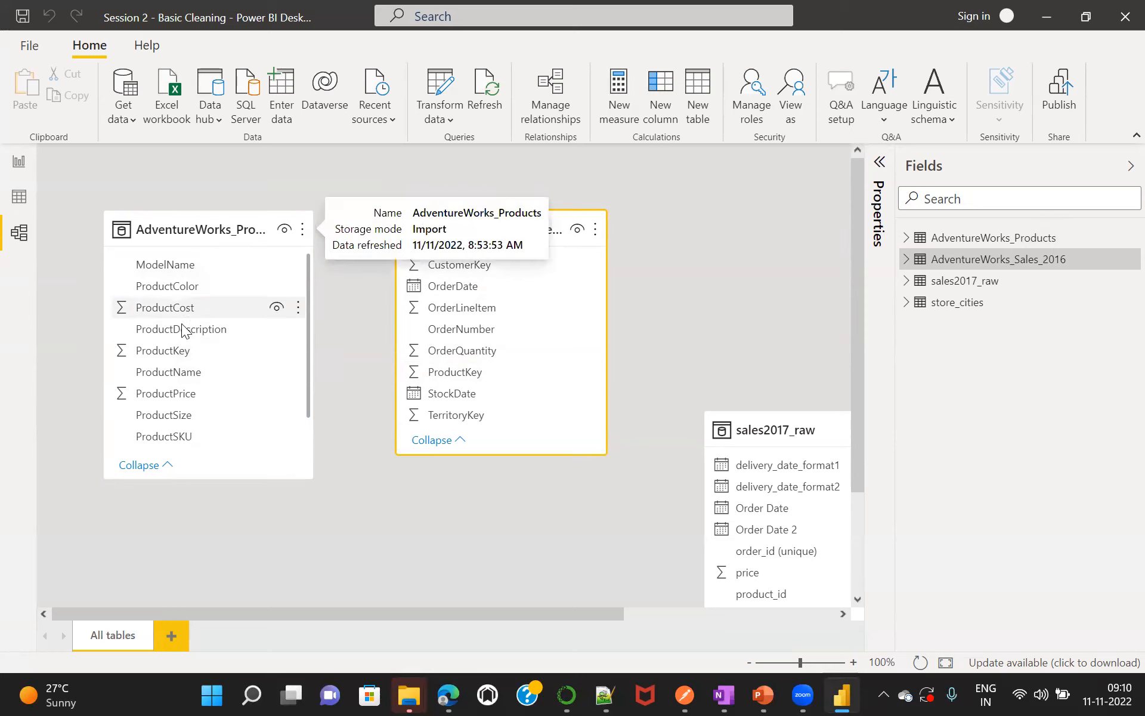
Create a relationship from ProductKey in AdventureWorks_Products to ProductKey in AdventureWorks_Sales_2016.
{"action": "left_click", "coordinate": [150, 353]}
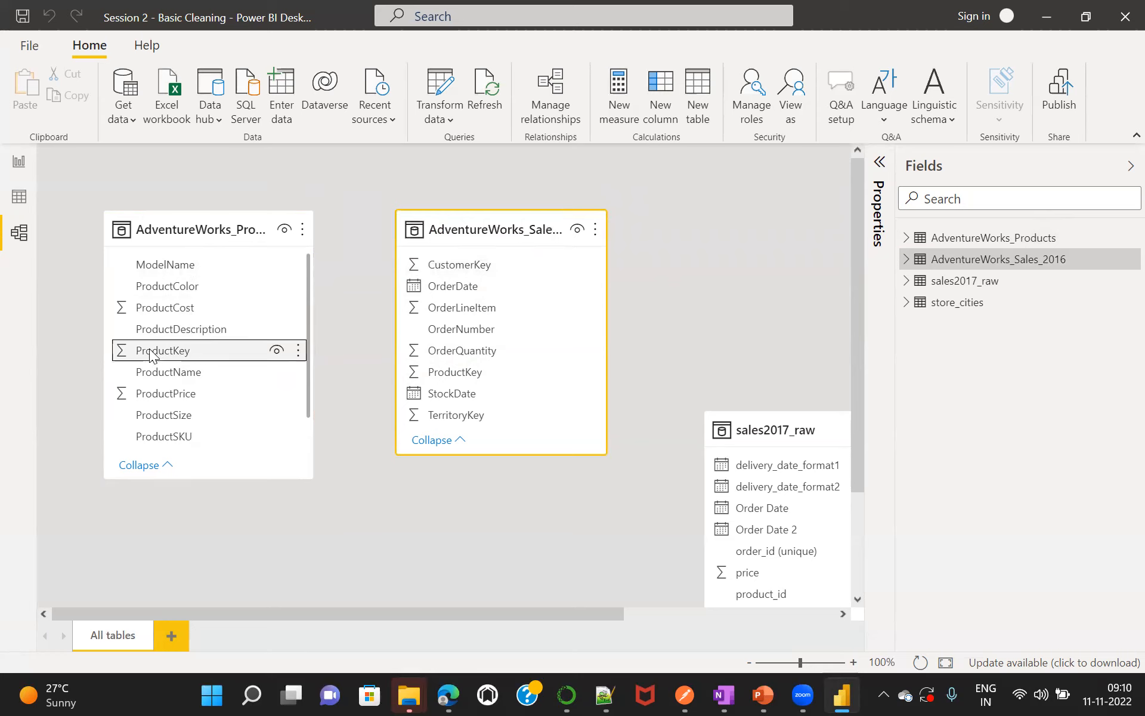
{"action": "left_click_drag", "start_coordinate": [154, 355], "coordinate": [225, 351]}
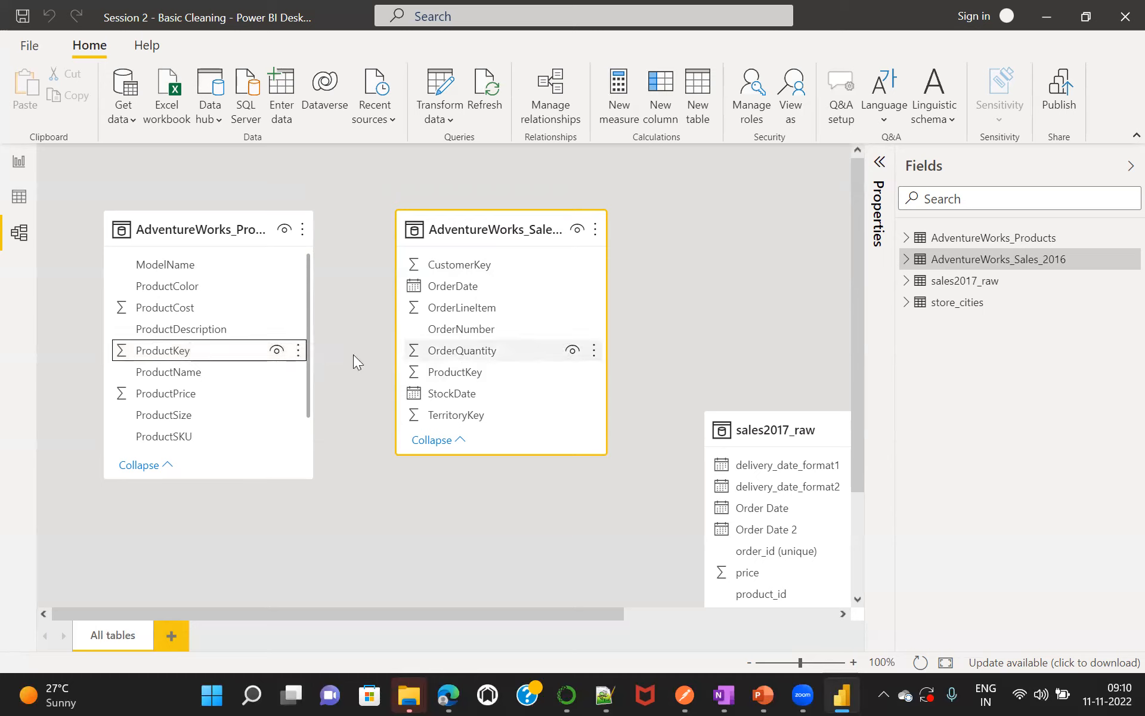
{"action": "left_click", "coordinate": [147, 350]}
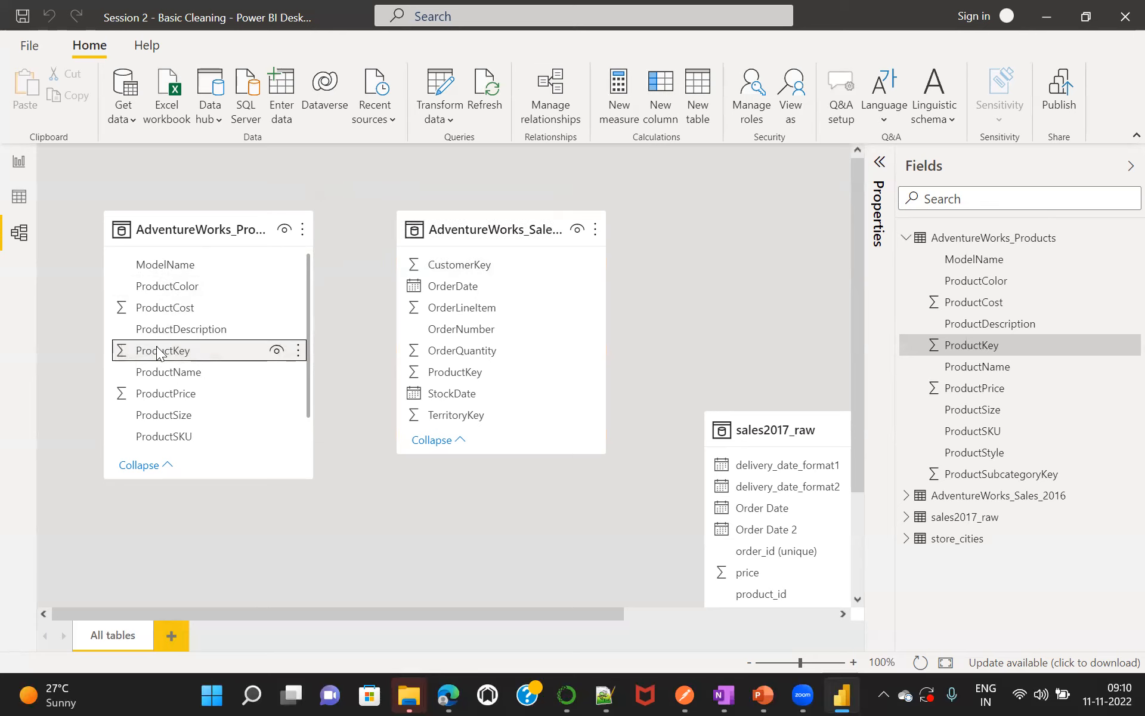
{"action": "left_click_drag", "start_coordinate": [156, 346], "coordinate": [472, 377]}
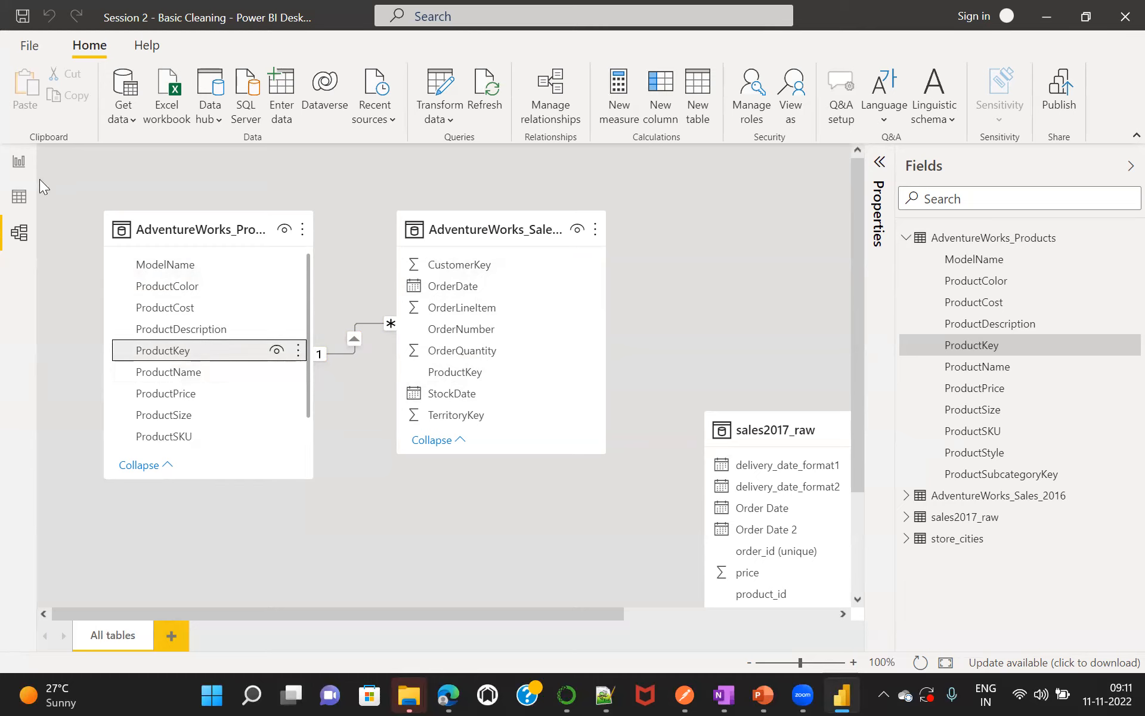
Return to the report and set the aggregation of OrderQuantity on the product chart's Y-axis to Sum.
{"action": "left_click", "coordinate": [18, 166]}
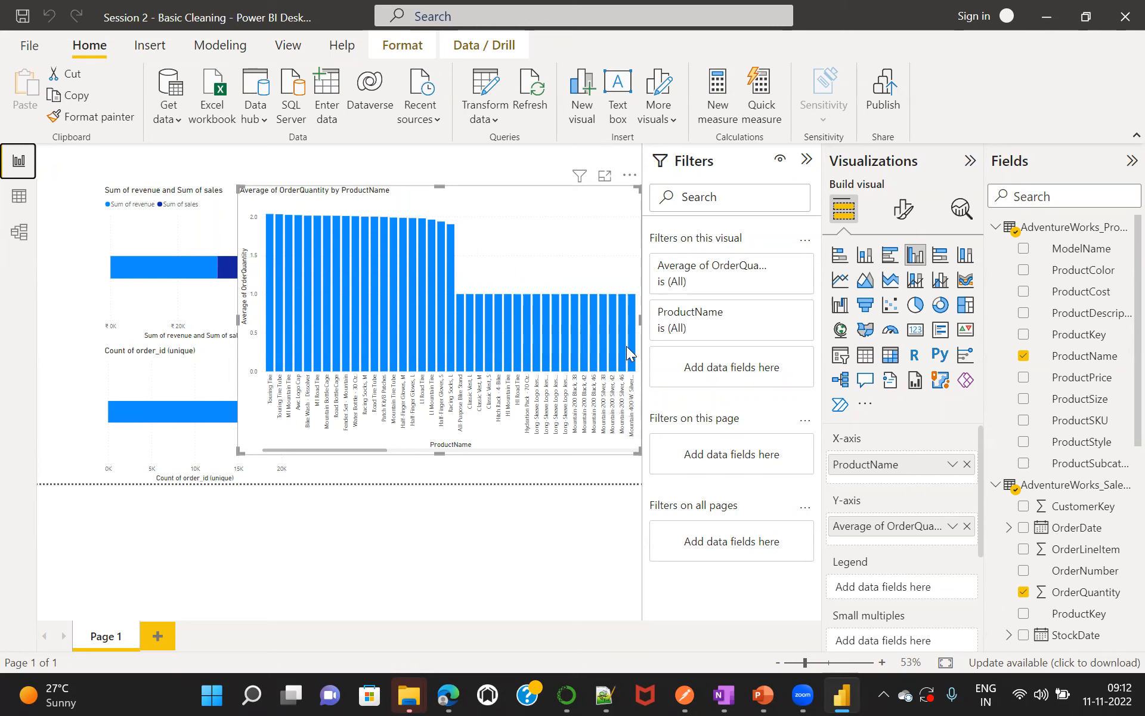
{"action": "left_click", "coordinate": [952, 527]}
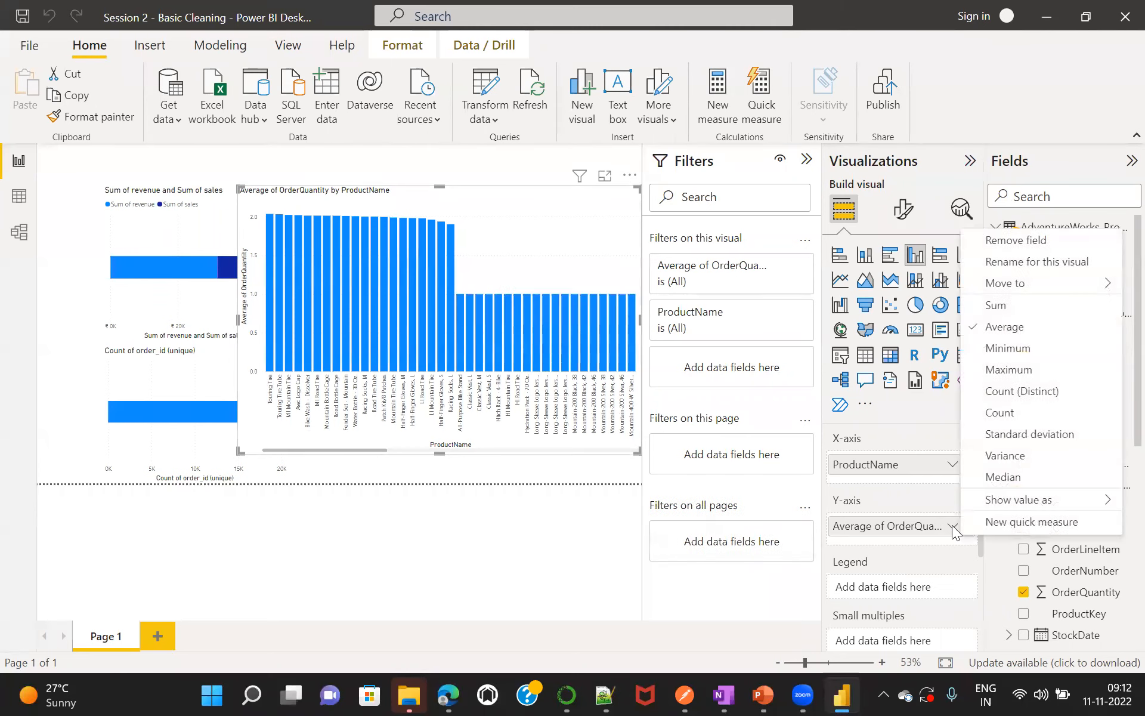
{"action": "left_click", "coordinate": [1014, 307]}
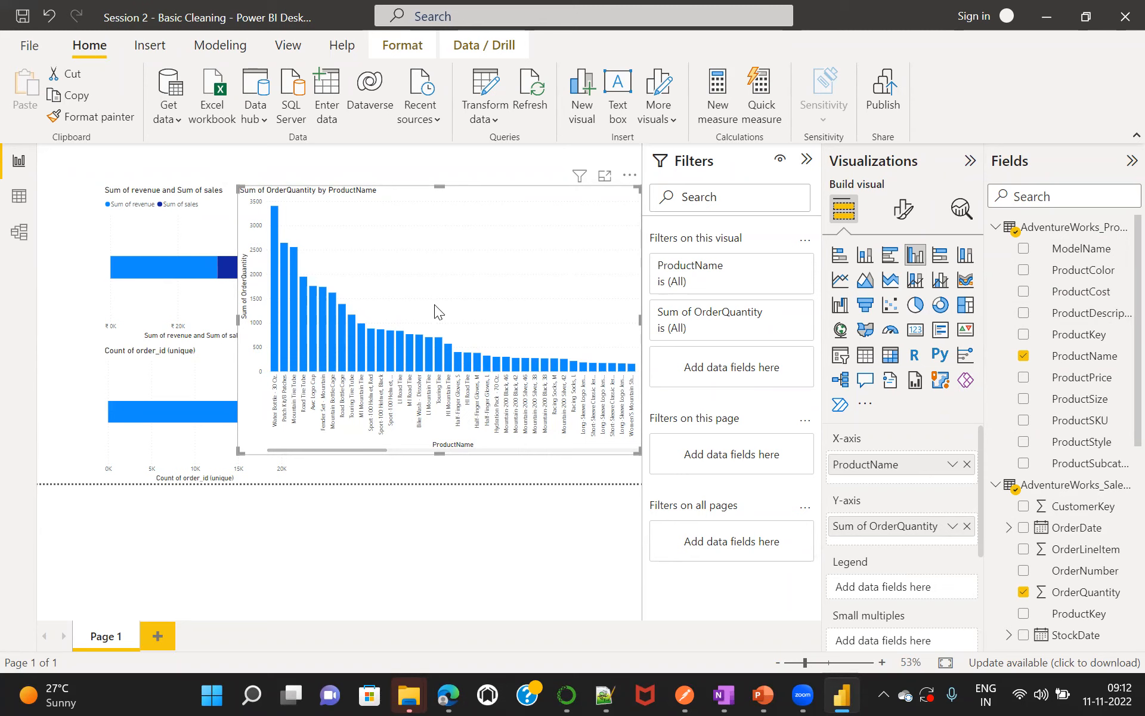
Look over the product chart's formatting options and narrow the chart from its left side to uncover the neighbouring revenue and order charts.
{"action": "left_click", "coordinate": [904, 210]}
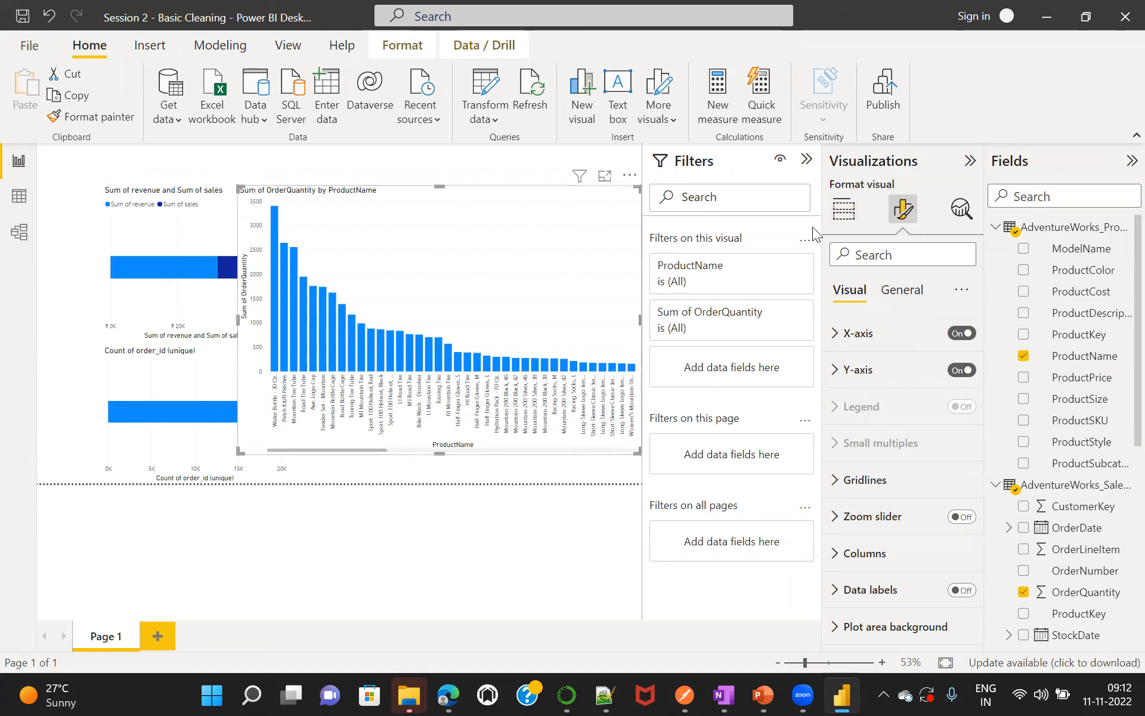
{"action": "left_click", "coordinate": [843, 216]}
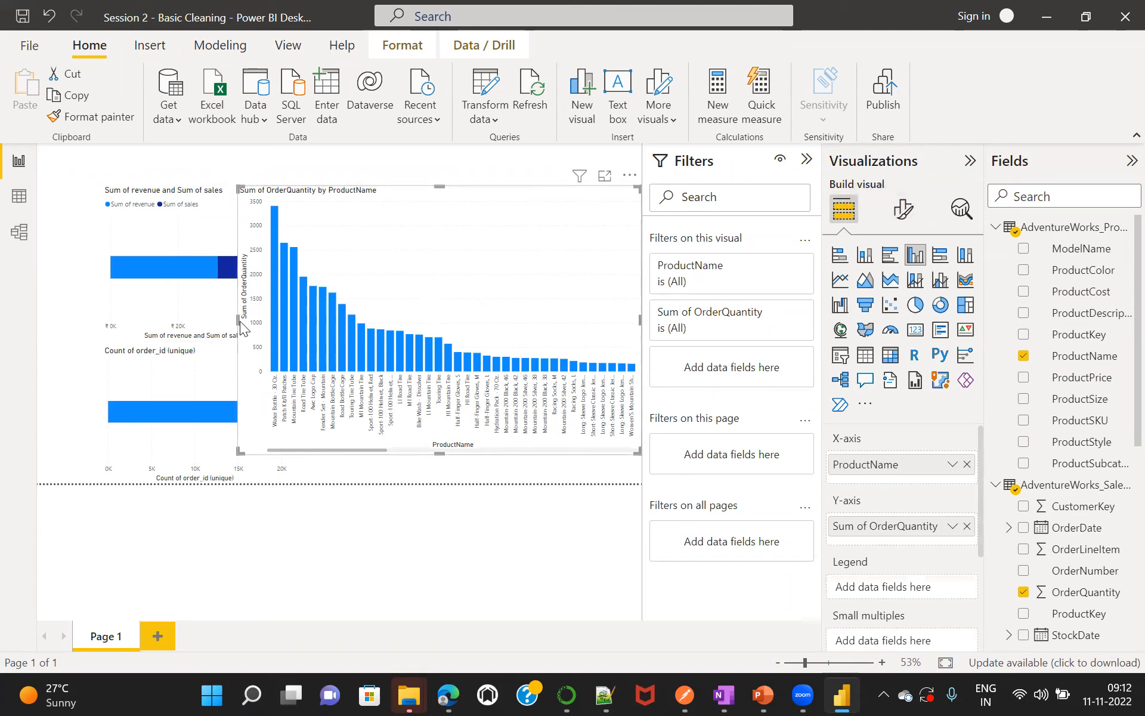
{"action": "left_click_drag", "start_coordinate": [238, 321], "coordinate": [284, 304]}
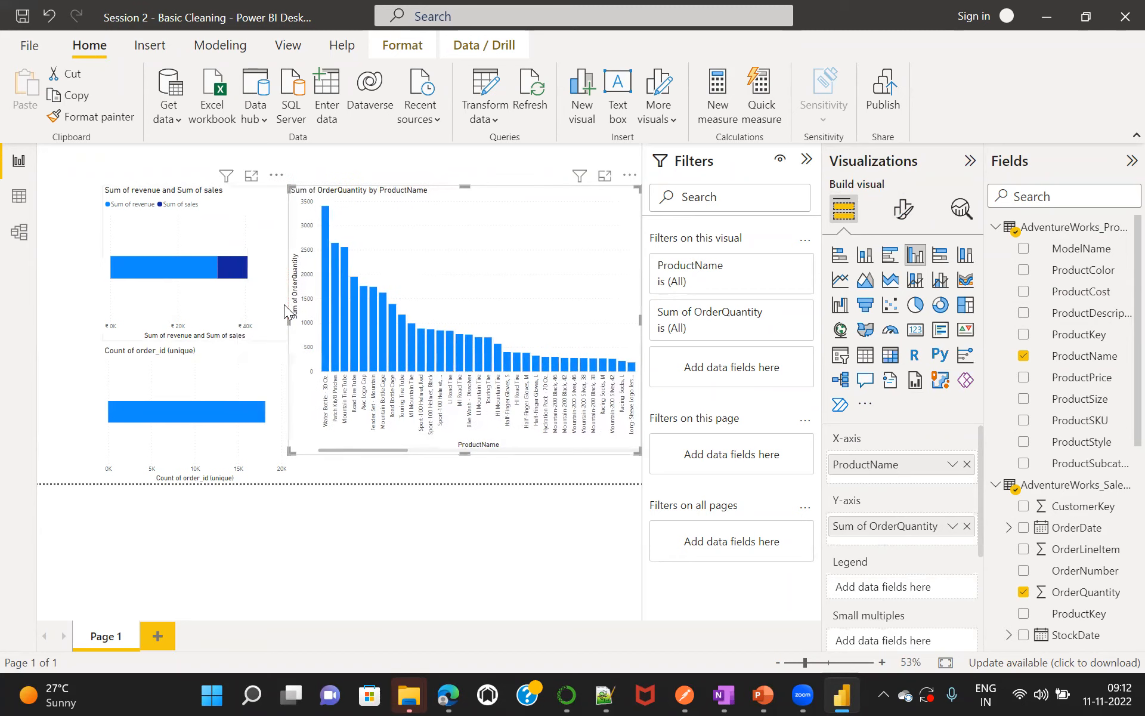
Check the relationship between the two AdventureWorks tables in the model, and extend the report's product chart upward and slightly to the left.
{"action": "left_click", "coordinate": [19, 232]}
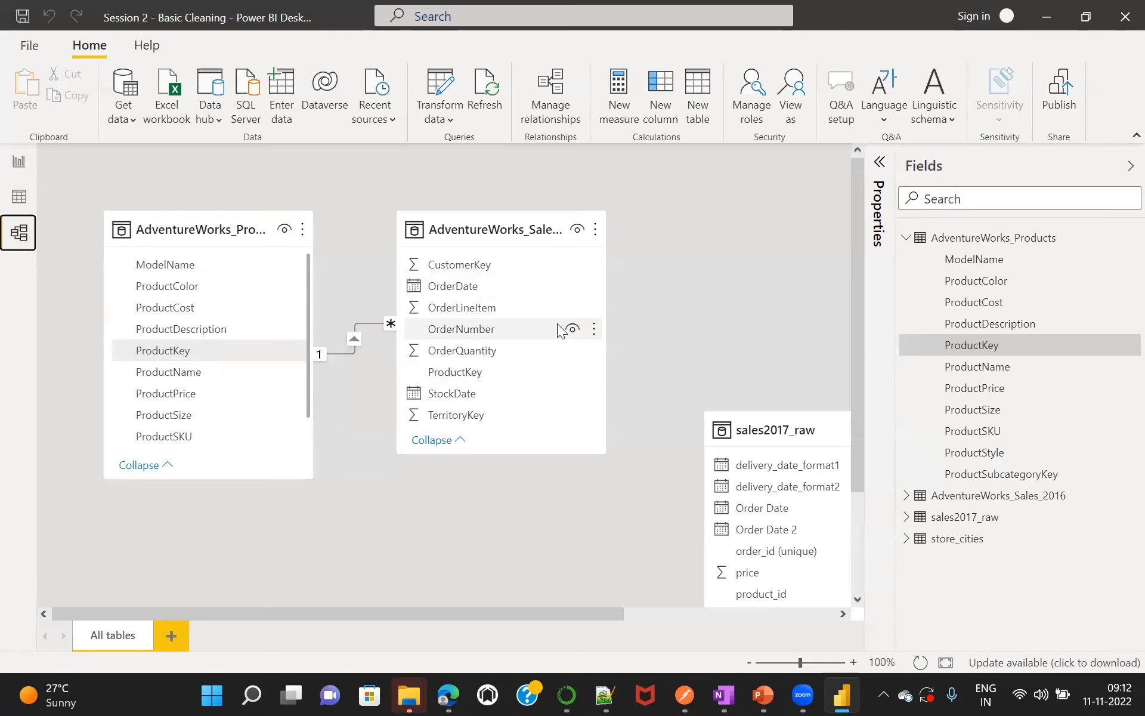
{"action": "scroll", "coordinate": [775, 413], "scroll_direction": "down", "scroll_amount": 1}
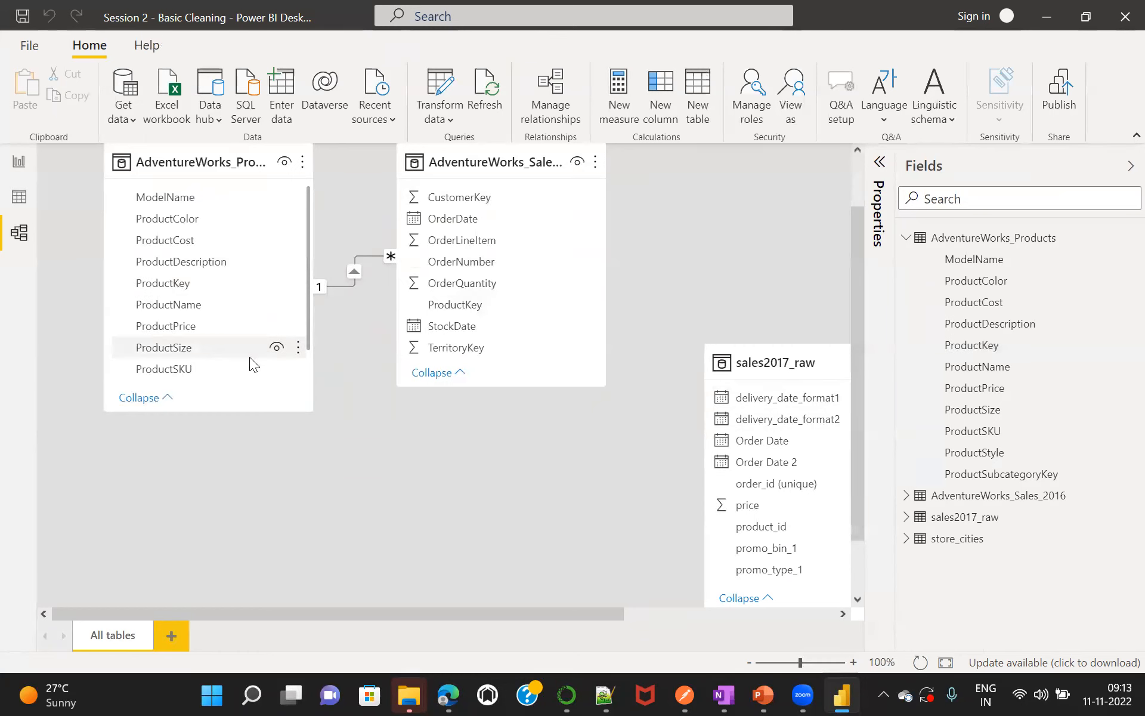
{"action": "left_click", "coordinate": [18, 164]}
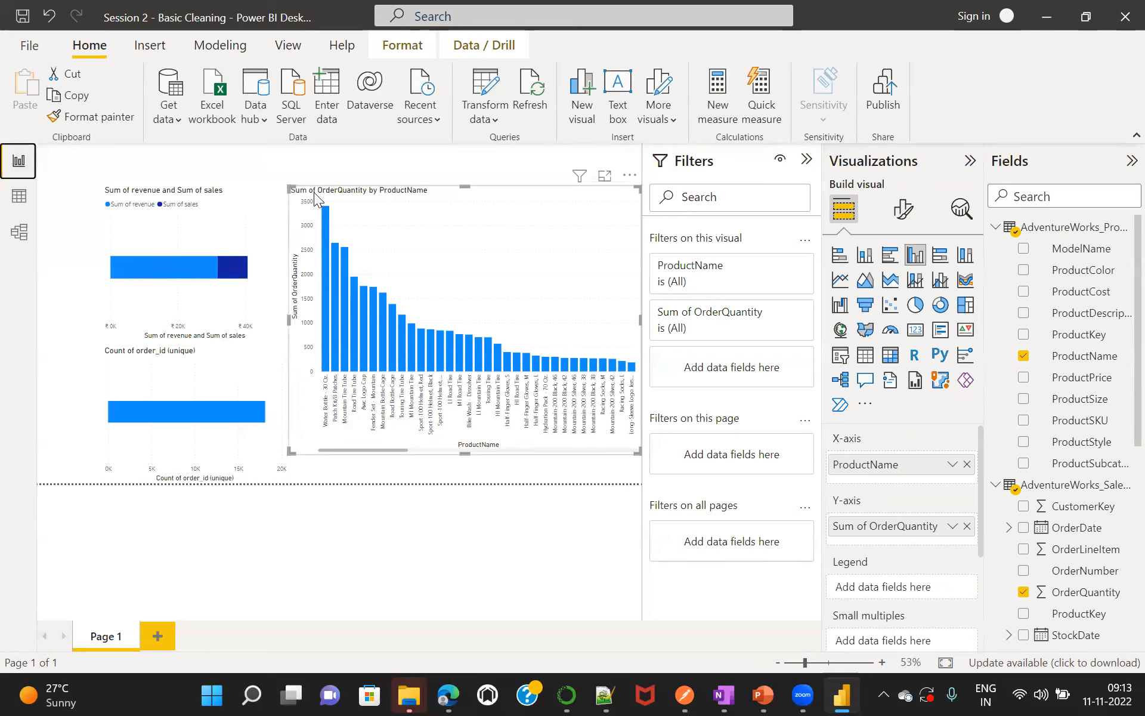
{"action": "left_click_drag", "start_coordinate": [287, 185], "coordinate": [289, 165]}
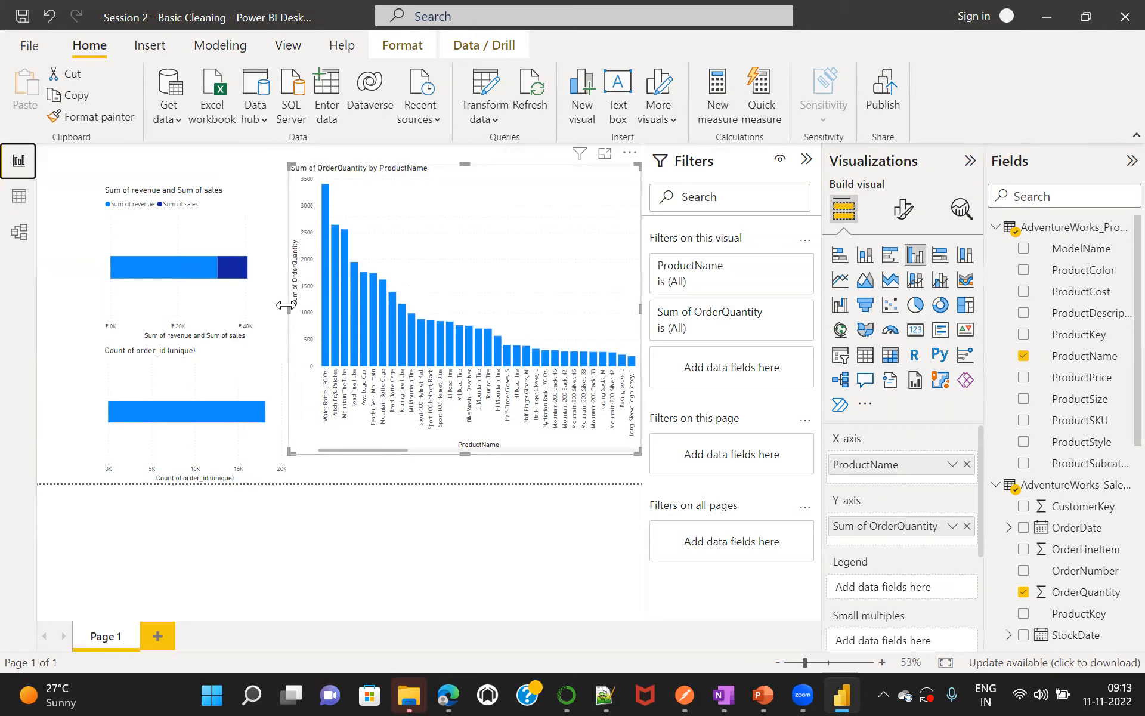
{"action": "left_click_drag", "start_coordinate": [286, 306], "coordinate": [276, 306]}
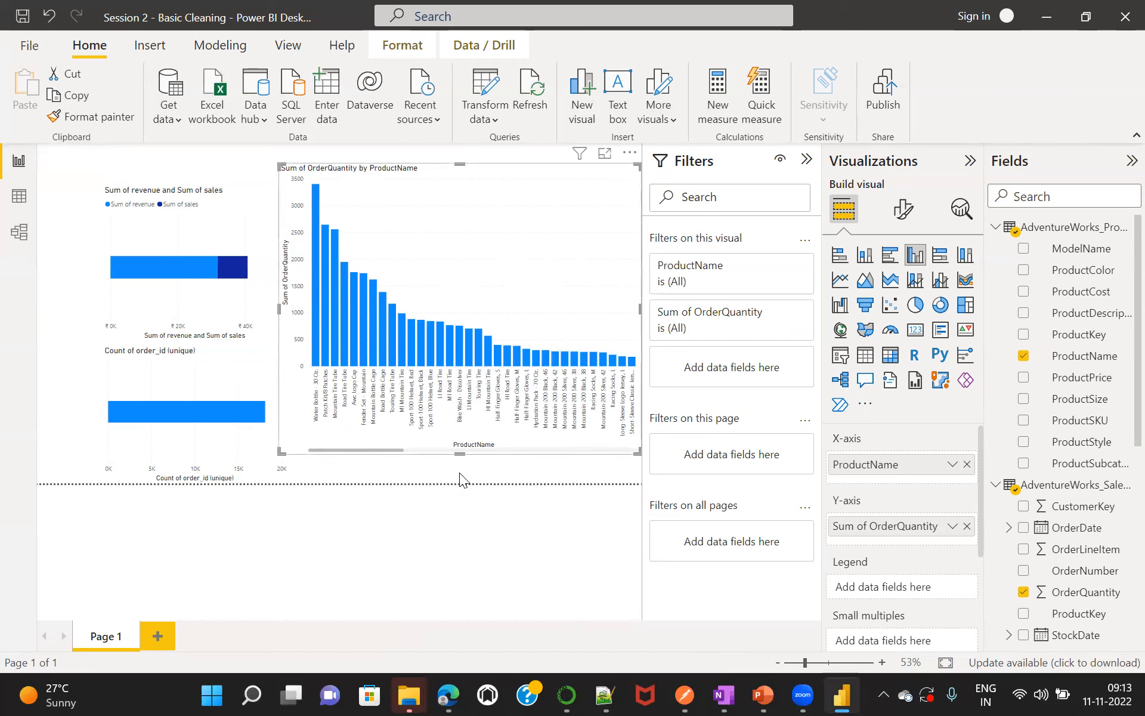
{"action": "left_click", "coordinate": [468, 588]}
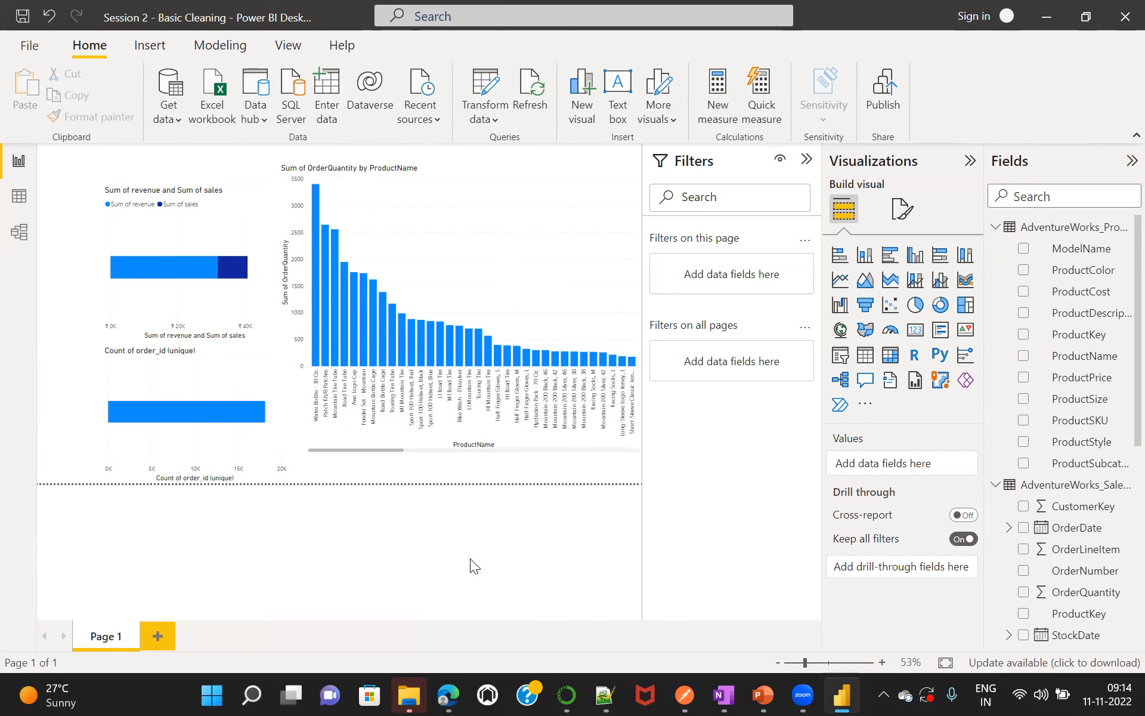
Rearrange the model diagram by moving AdventureWorks_Products and AdventureWorks_Sales_2016 down and sales2017_raw right, and view the options of the products table.
{"action": "left_click", "coordinate": [19, 236]}
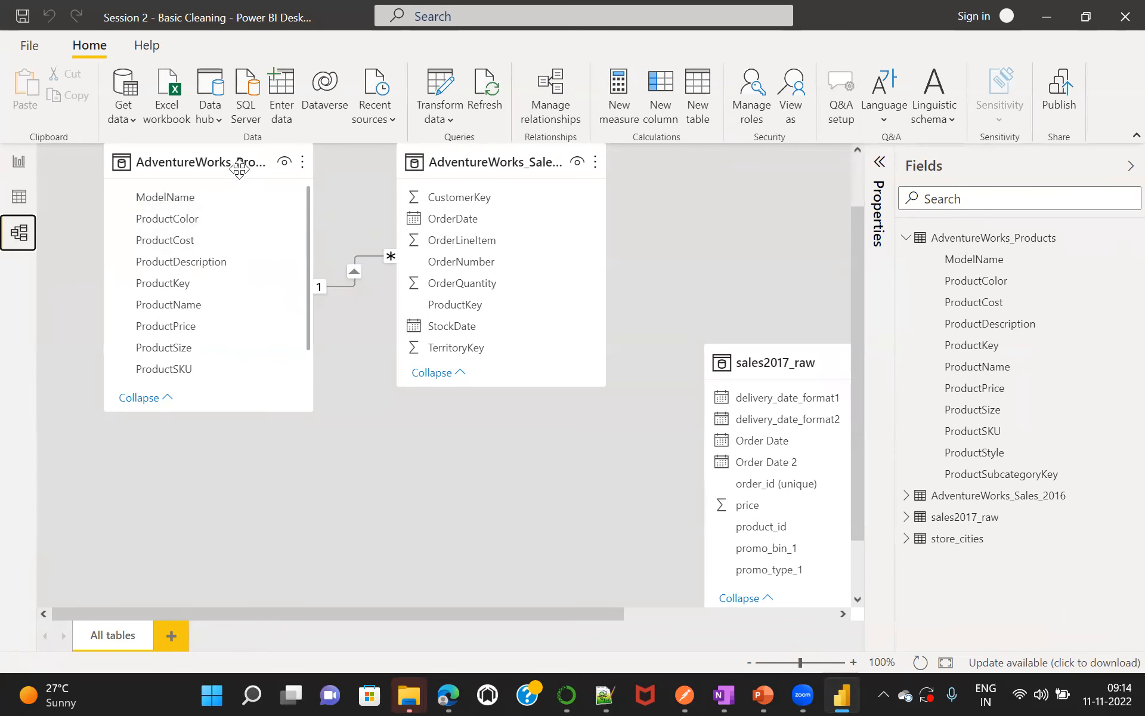
{"action": "left_click_drag", "start_coordinate": [197, 156], "coordinate": [138, 284]}
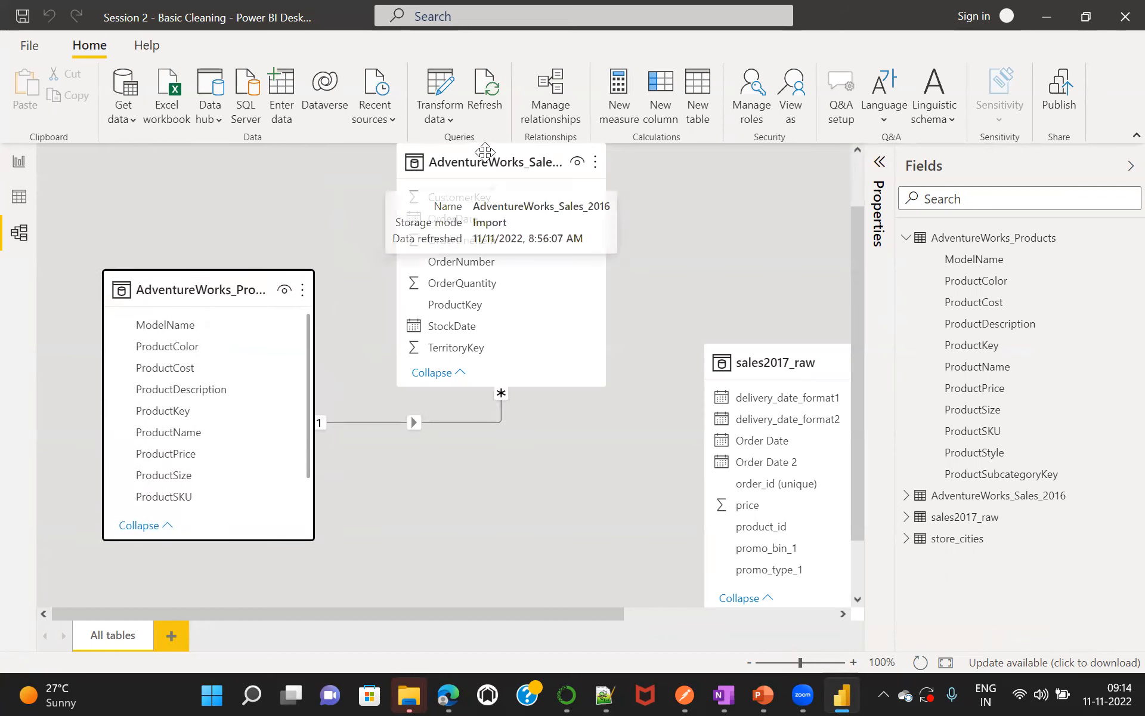
{"action": "left_click_drag", "start_coordinate": [484, 164], "coordinate": [520, 263]}
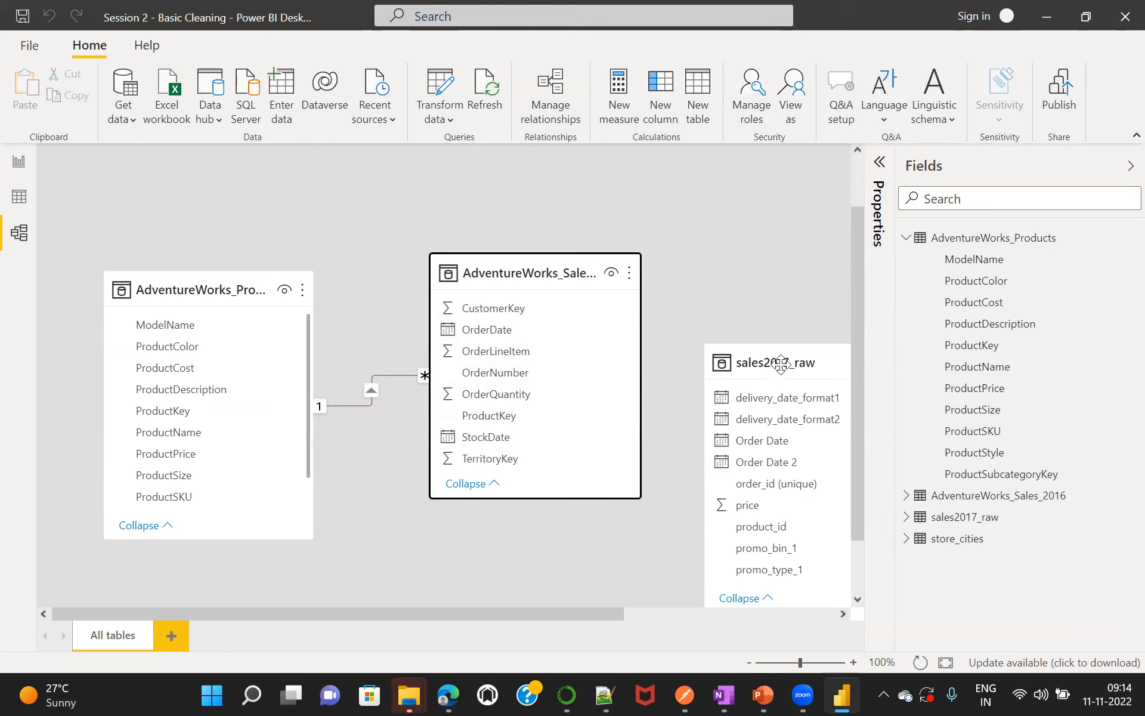
{"action": "left_click_drag", "start_coordinate": [772, 352], "coordinate": [816, 352]}
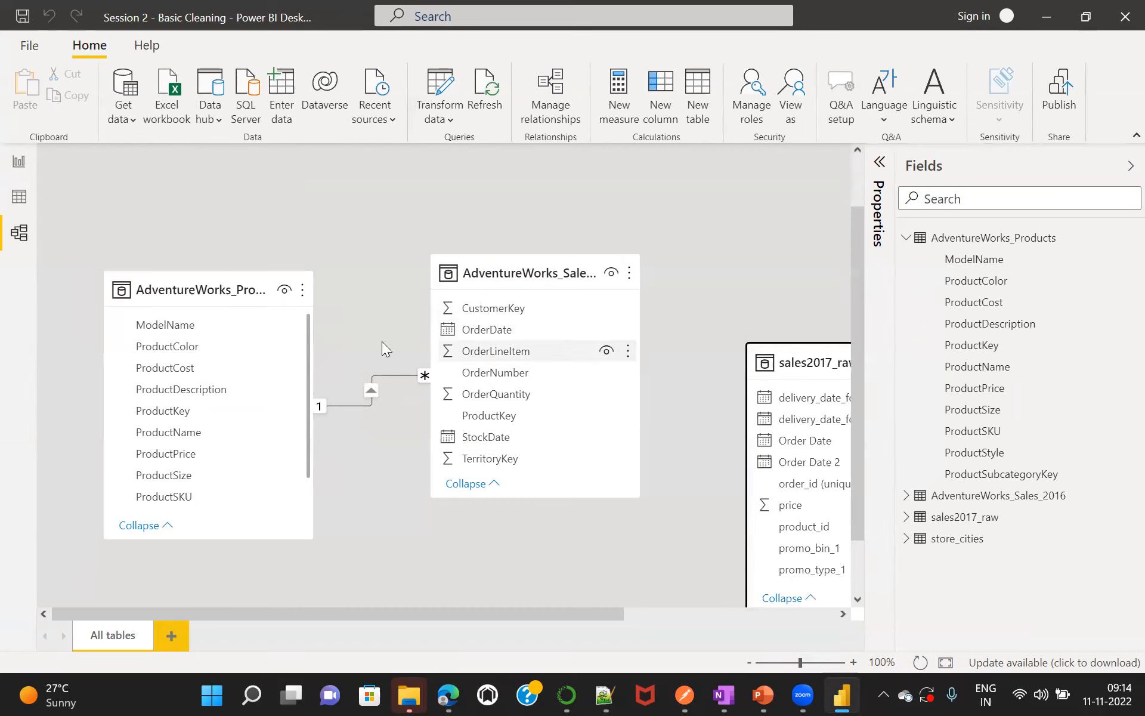
{"action": "left_click", "coordinate": [303, 291]}
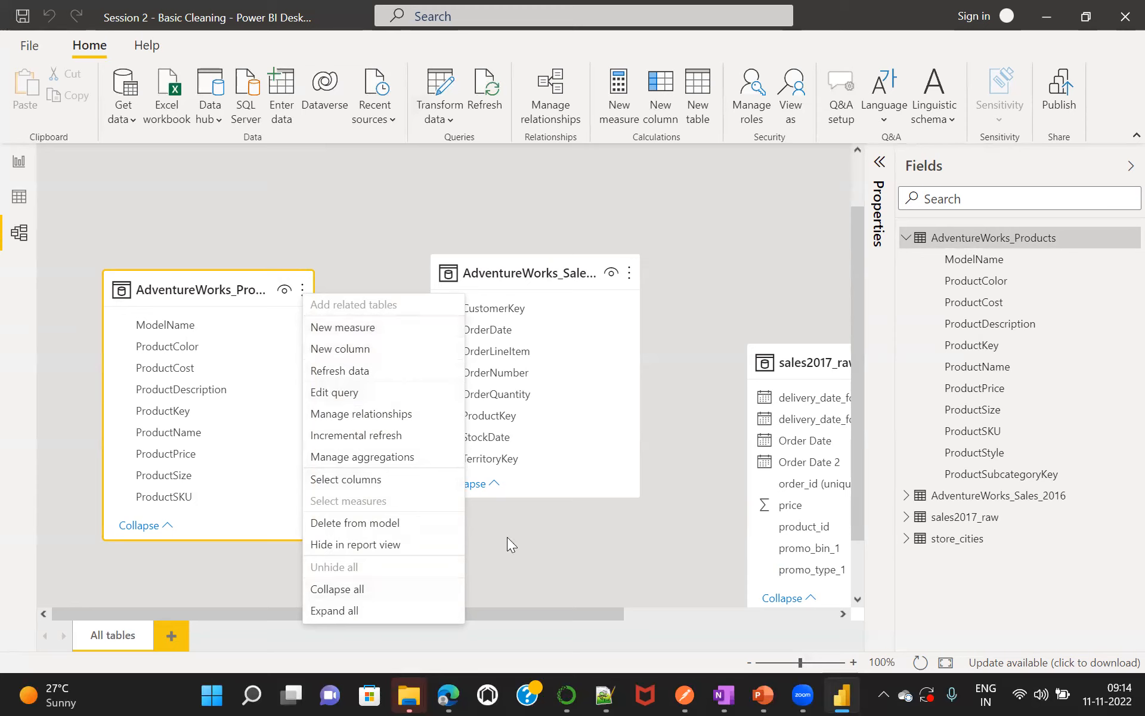
{"action": "key", "text": "Escape"}
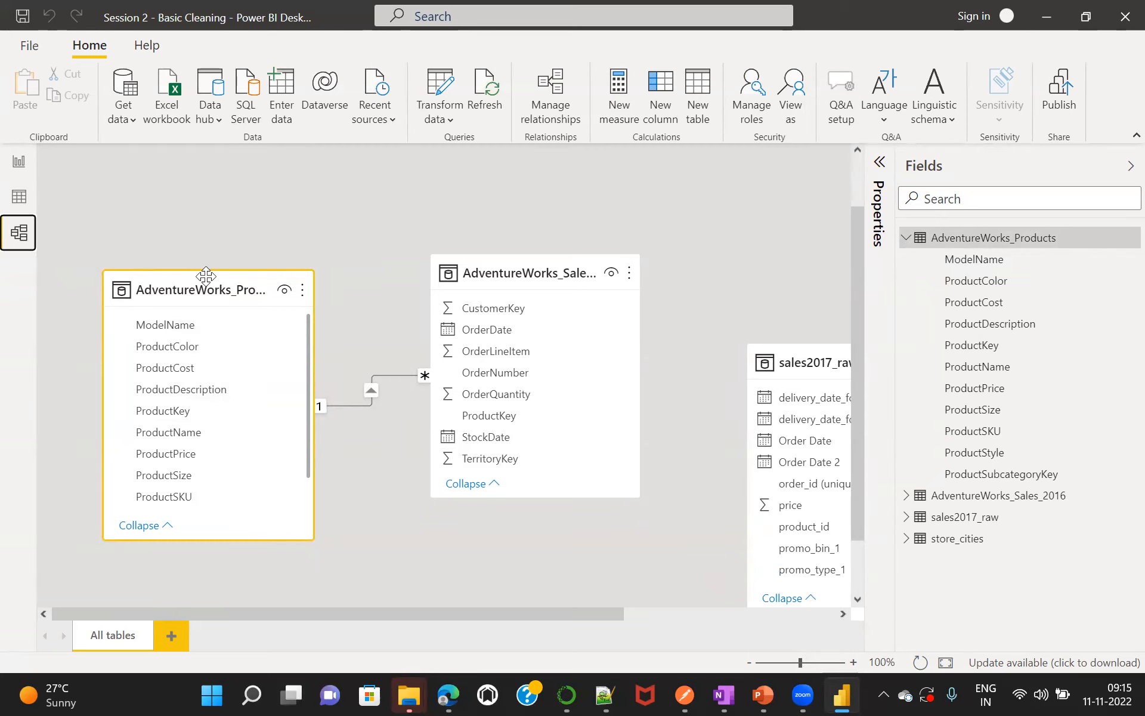
Switch to Excel and create a blank workbook for a relationship example.
{"action": "mouse_move", "coordinate": [179, 290]}
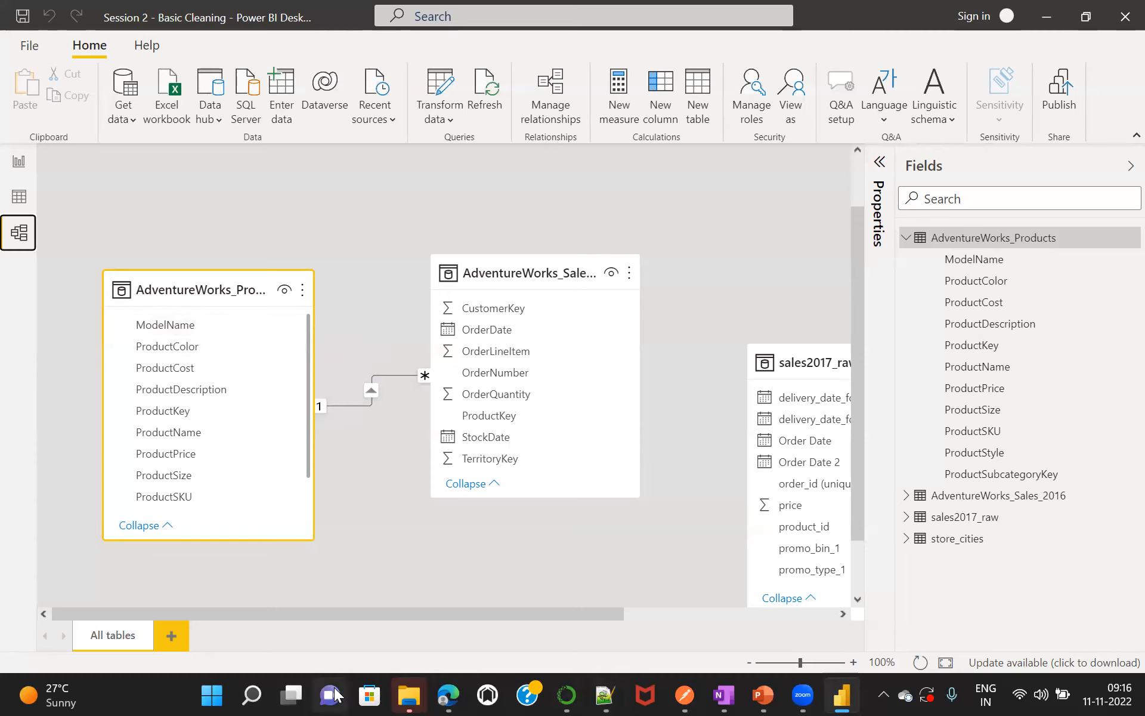
{"action": "left_click", "coordinate": [255, 693]}
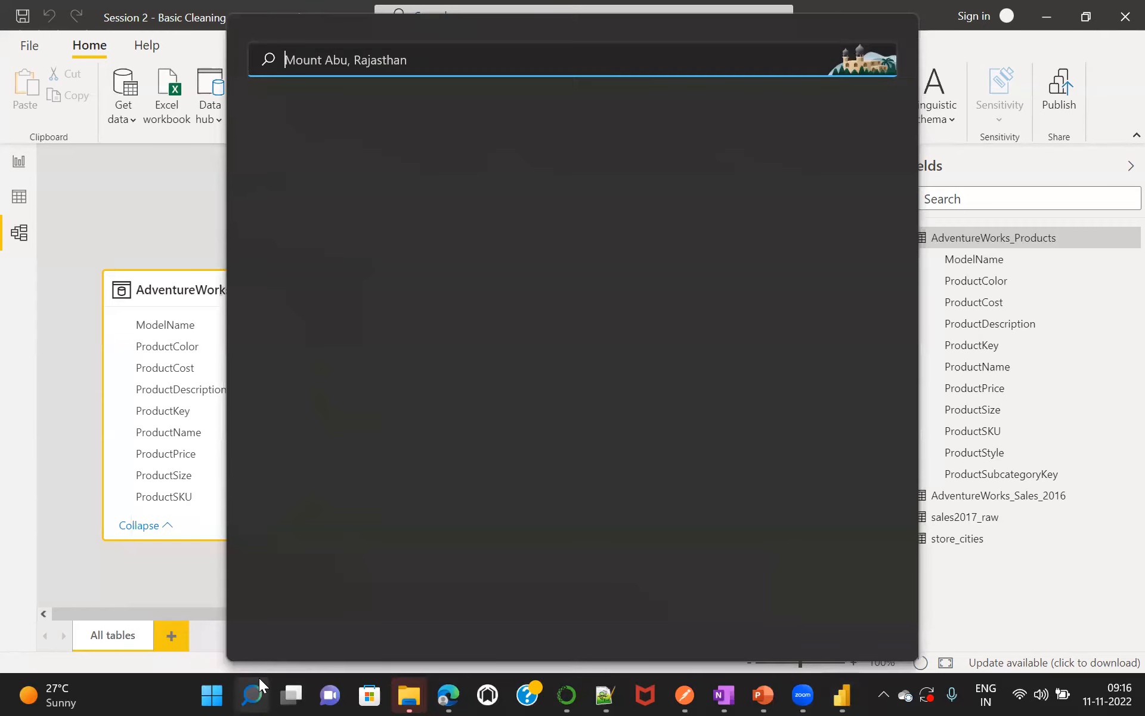
{"action": "left_click", "coordinate": [286, 353]}
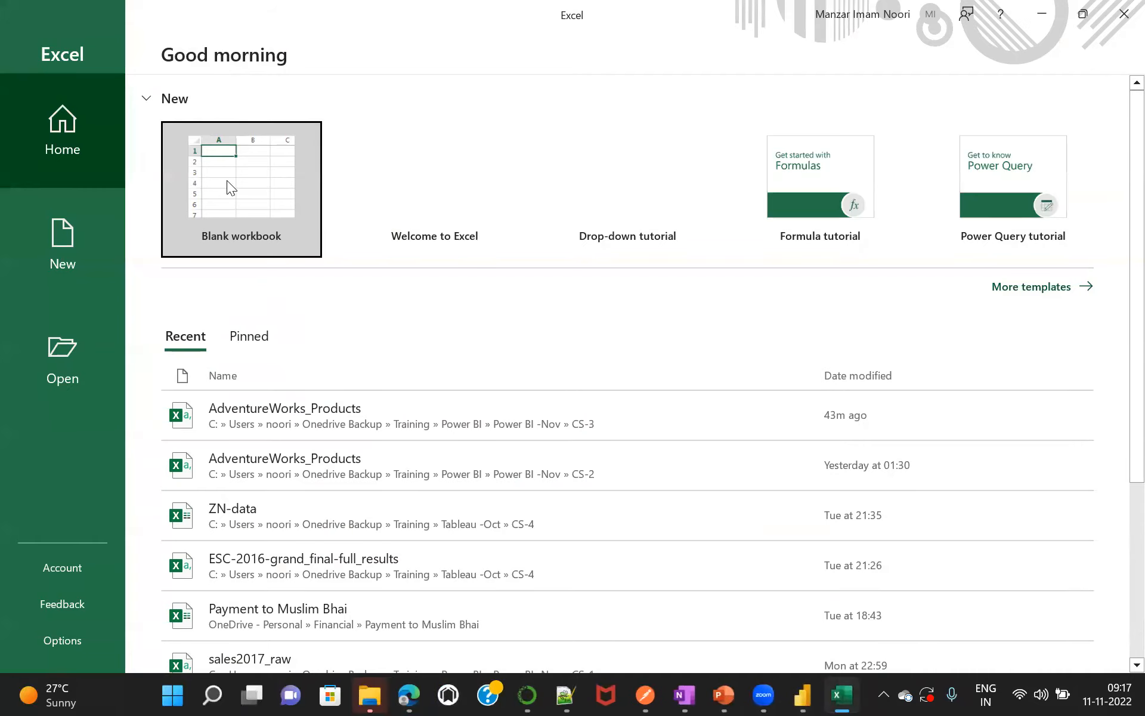
{"action": "left_click", "coordinate": [227, 182]}
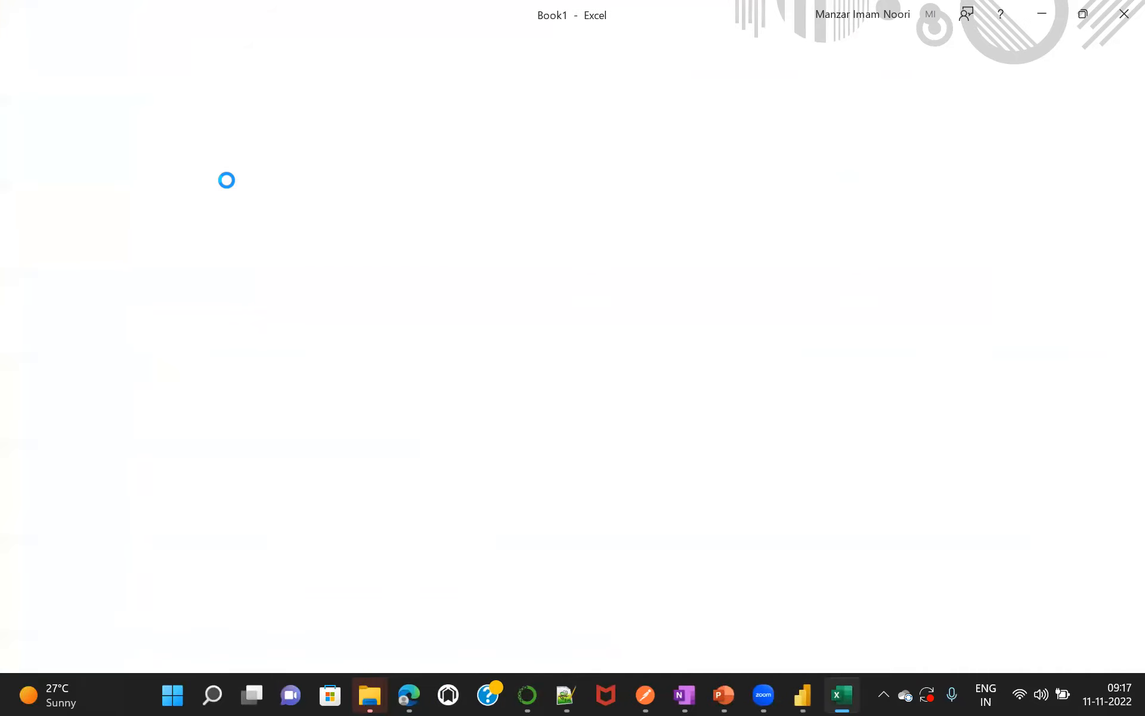
{"action": "left_click", "coordinate": [150, 238]}
{"action": "left_click_drag", "start_coordinate": [151, 238], "coordinate": [355, 365]}
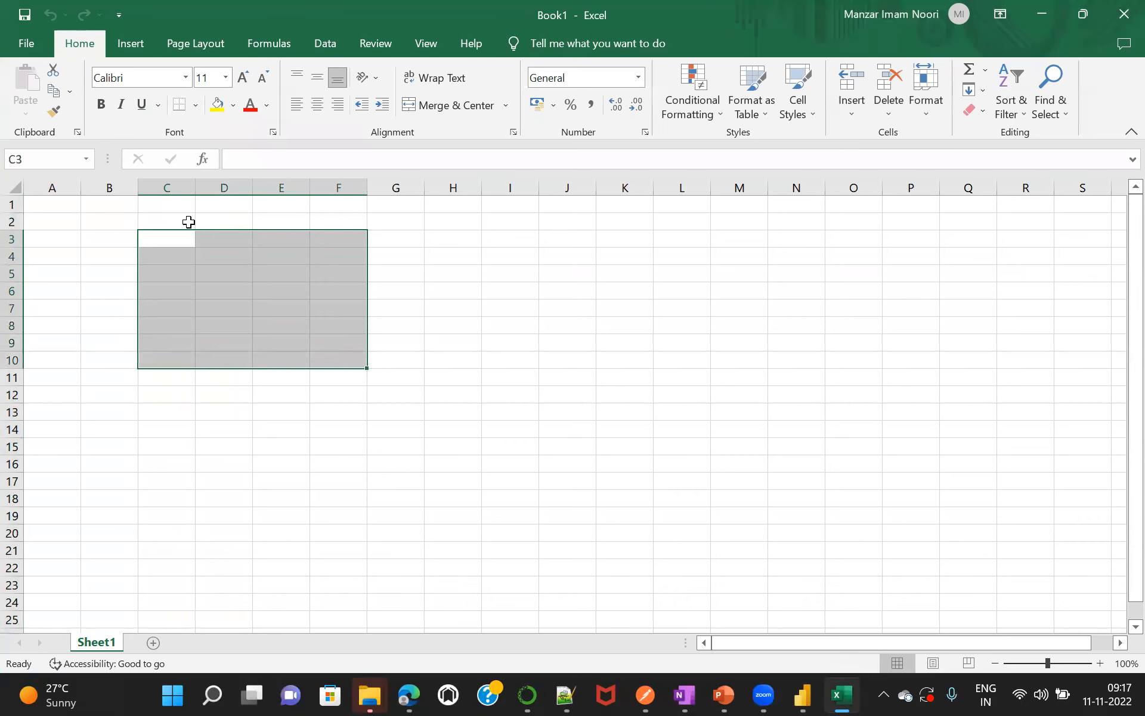
Title the example table Product in C2 and enter the keys 1, 2 and 3 in C4:C6.
{"action": "left_click", "coordinate": [177, 217]}
{"action": "type", "text": "Product"}
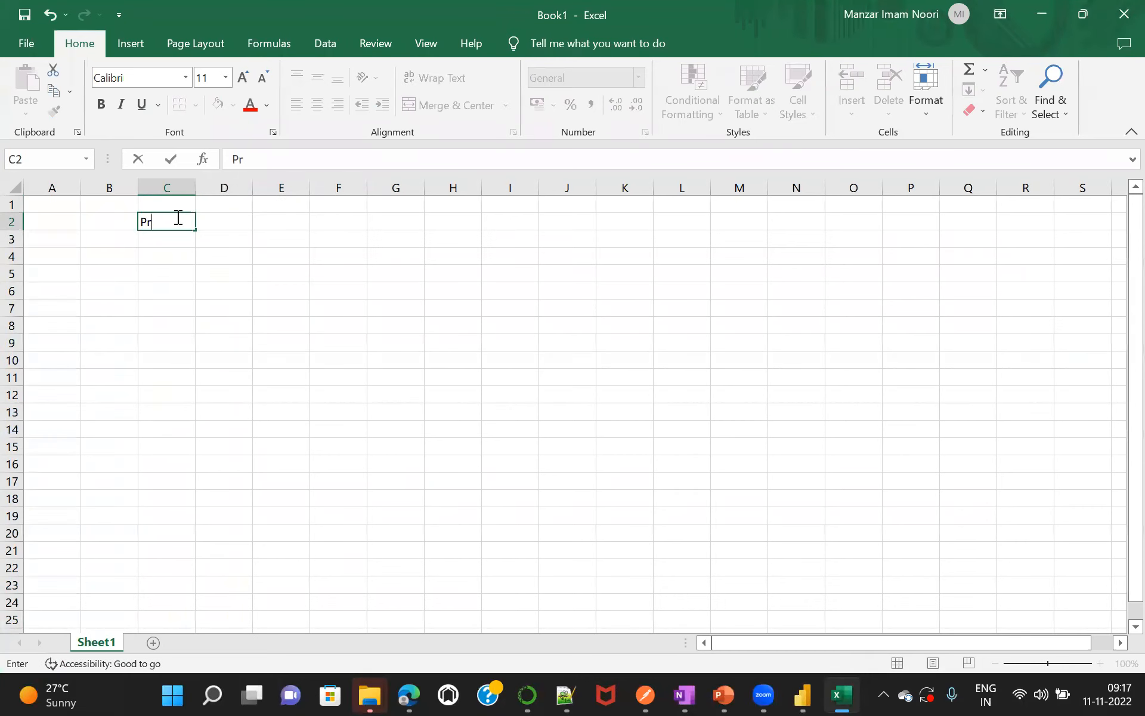
{"action": "left_click", "coordinate": [164, 255]}
{"action": "type", "text": "1"}
{"action": "left_click", "coordinate": [155, 273]}
{"action": "type", "text": "2"}
{"action": "key", "text": "Return"}
{"action": "type", "text": "3"}
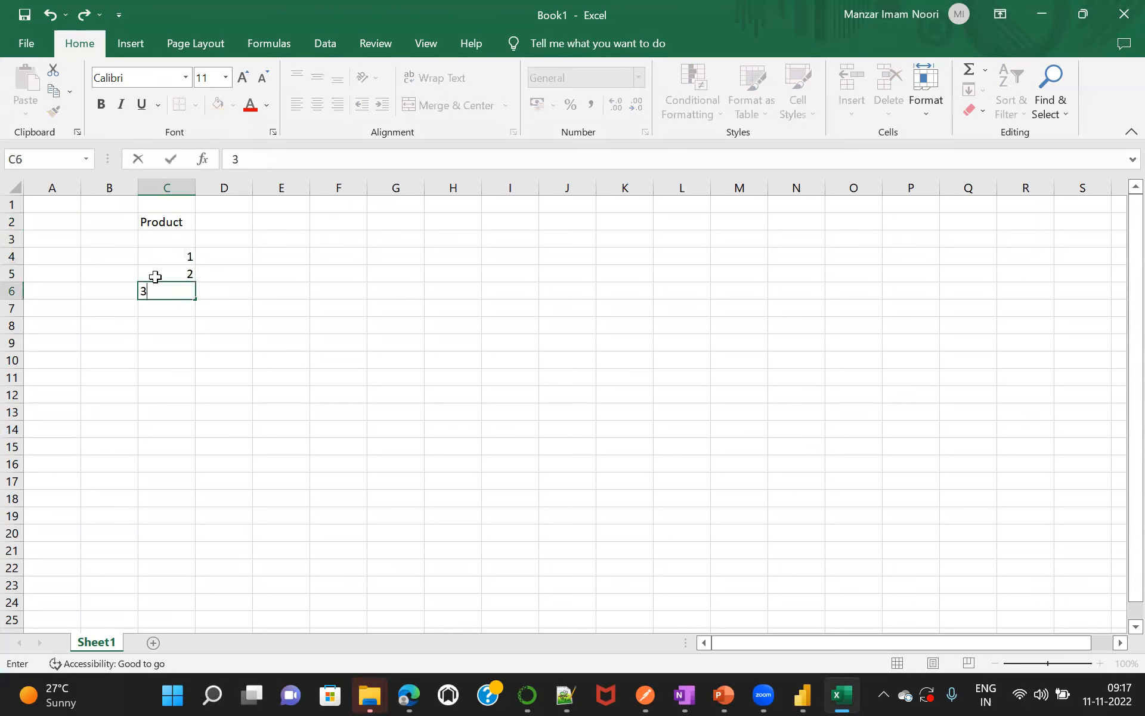
{"action": "left_click", "coordinate": [213, 345]}
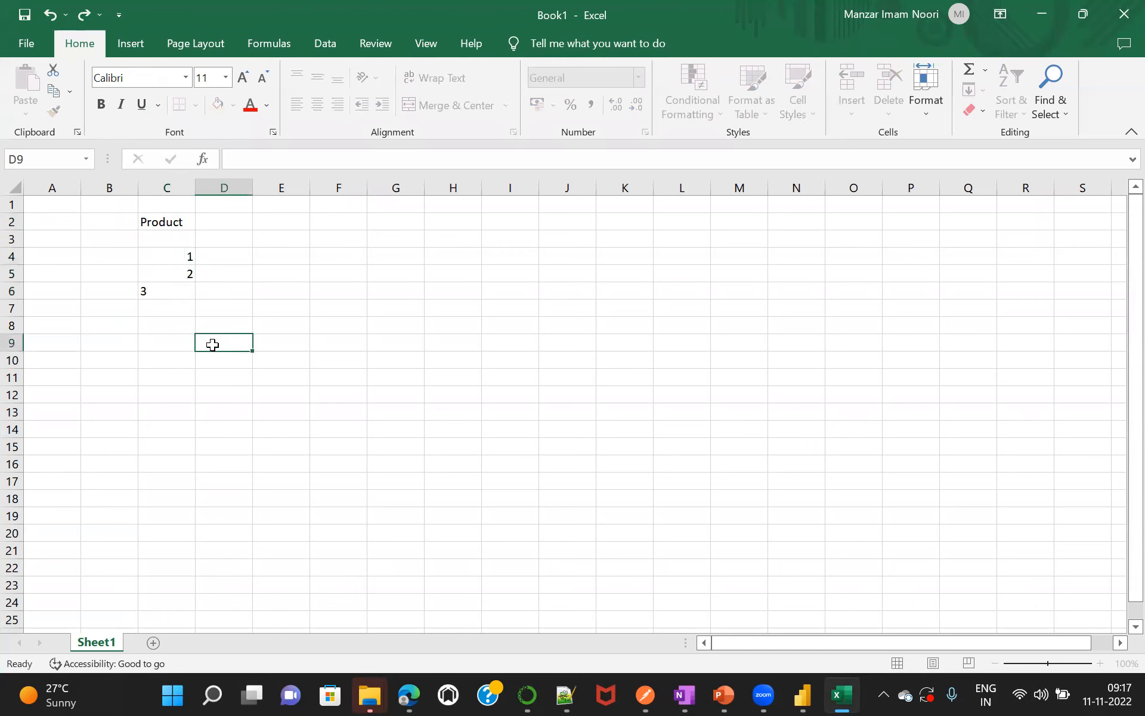
{"action": "left_click", "coordinate": [161, 222]}
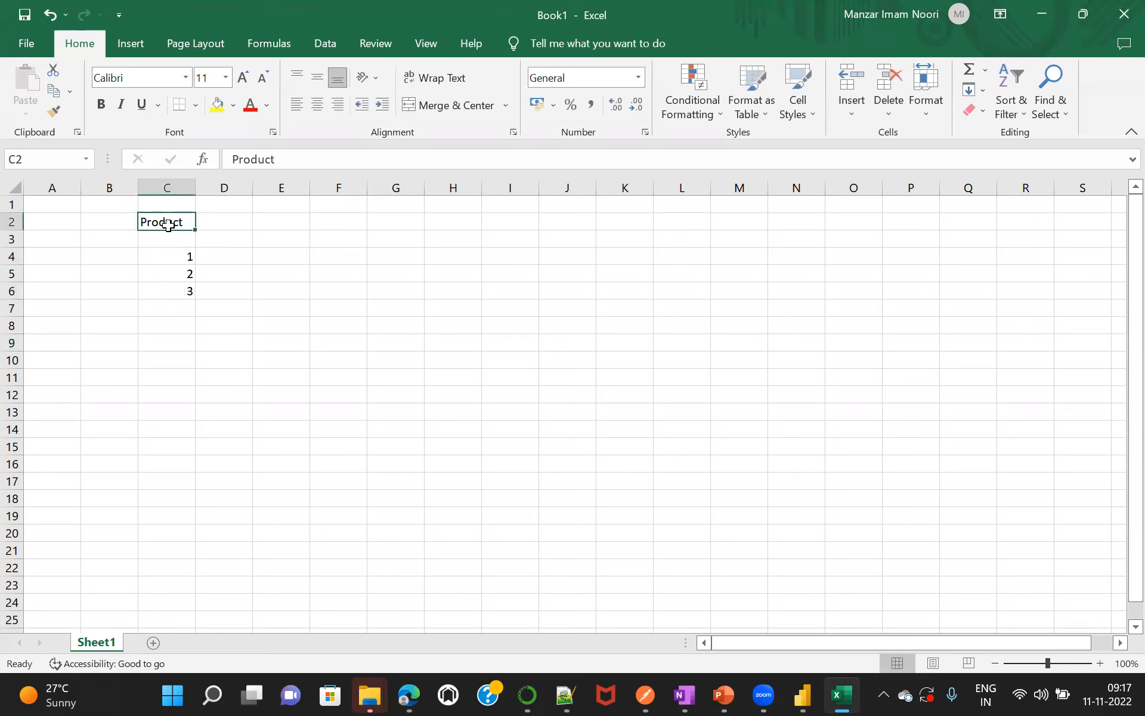
Enter the product names Avon, Hero and Pulsur beside the keys in D4:D6.
{"action": "left_click", "coordinate": [215, 258]}
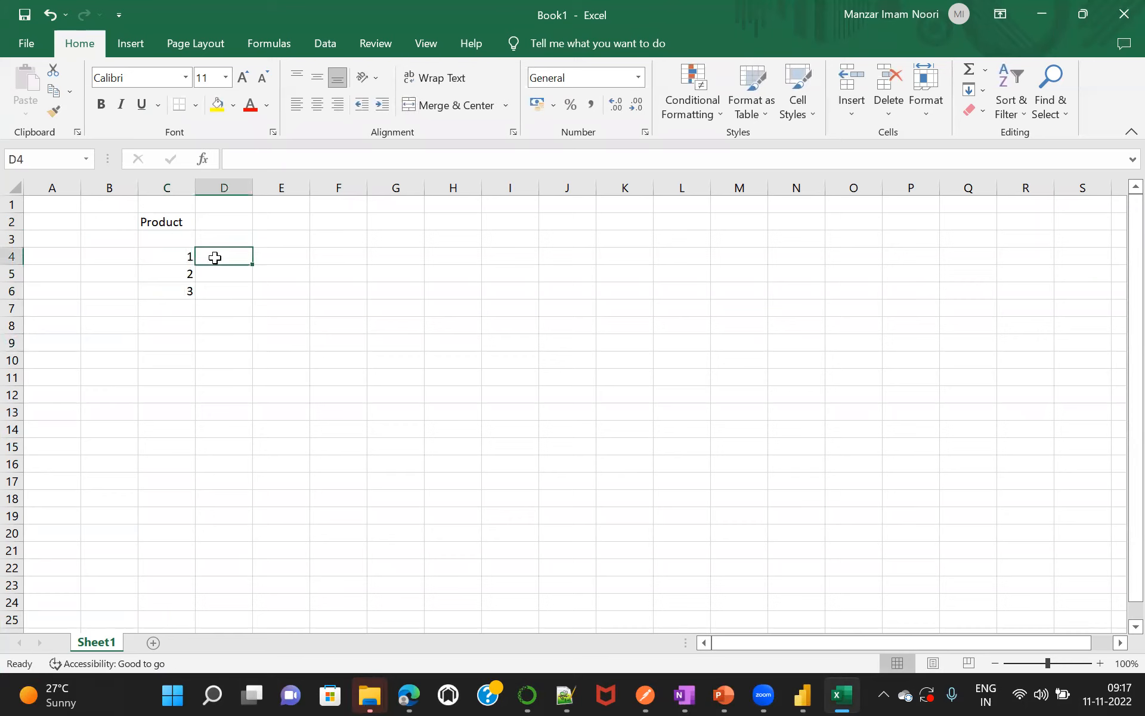
{"action": "type", "text": "Av"}
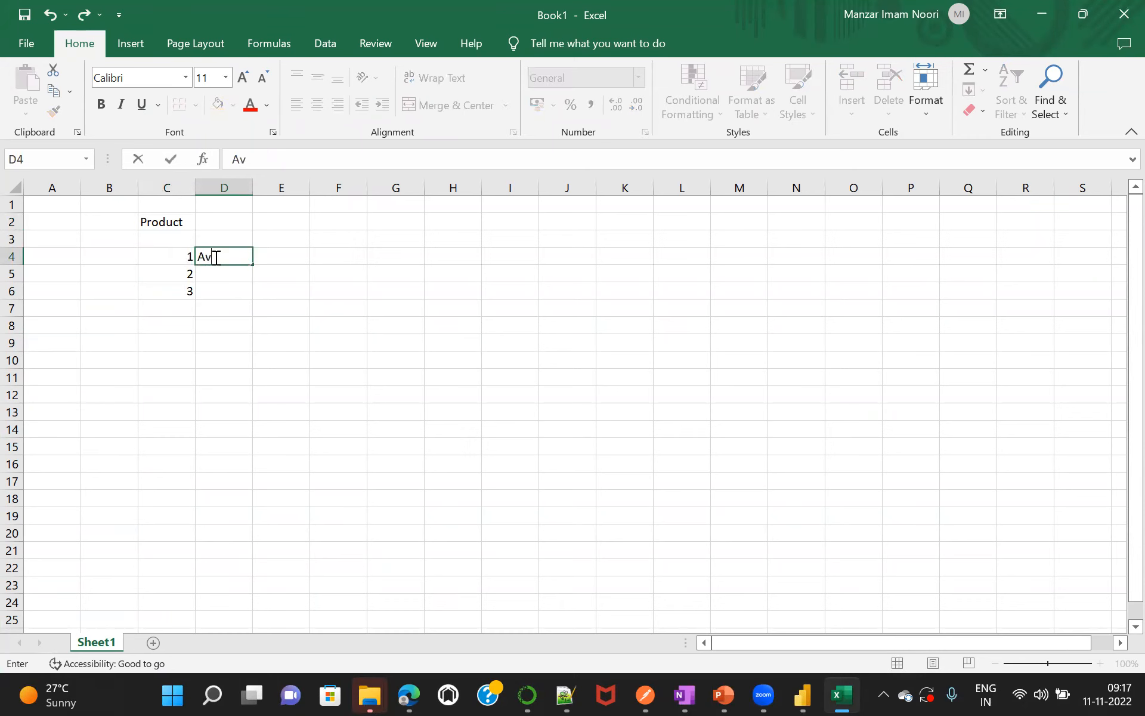
{"action": "left_click", "coordinate": [222, 277]}
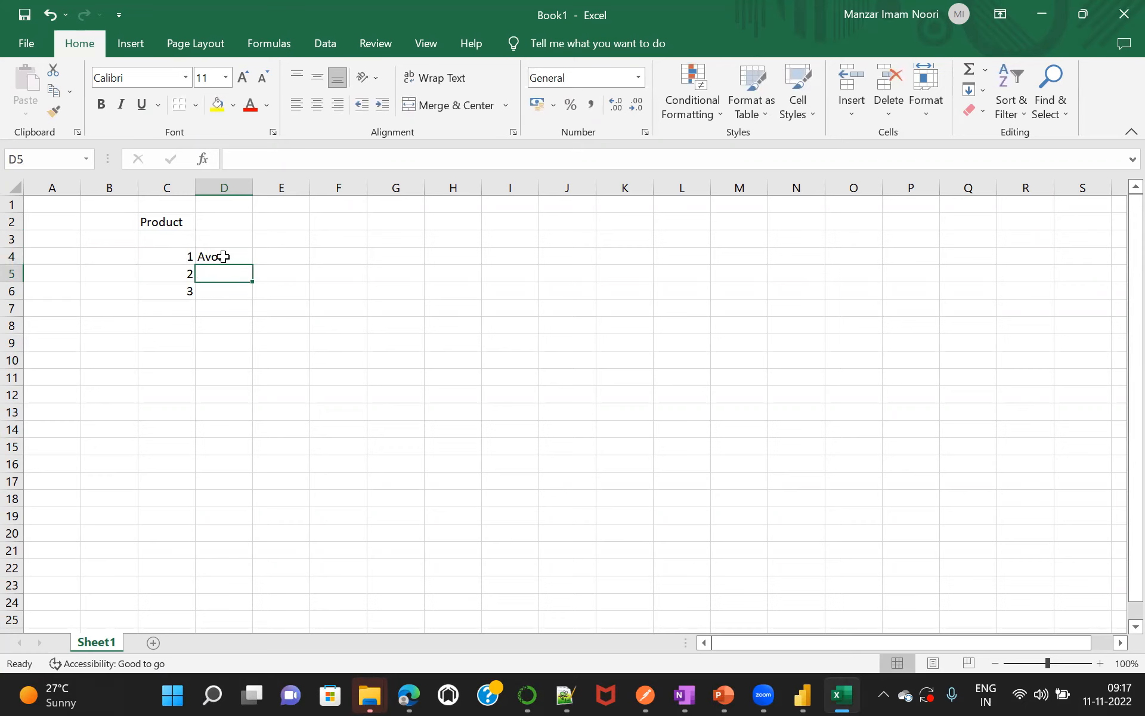
{"action": "left_click", "coordinate": [223, 257]}
{"action": "left_click", "coordinate": [221, 273]}
{"action": "type", "text": "B"}
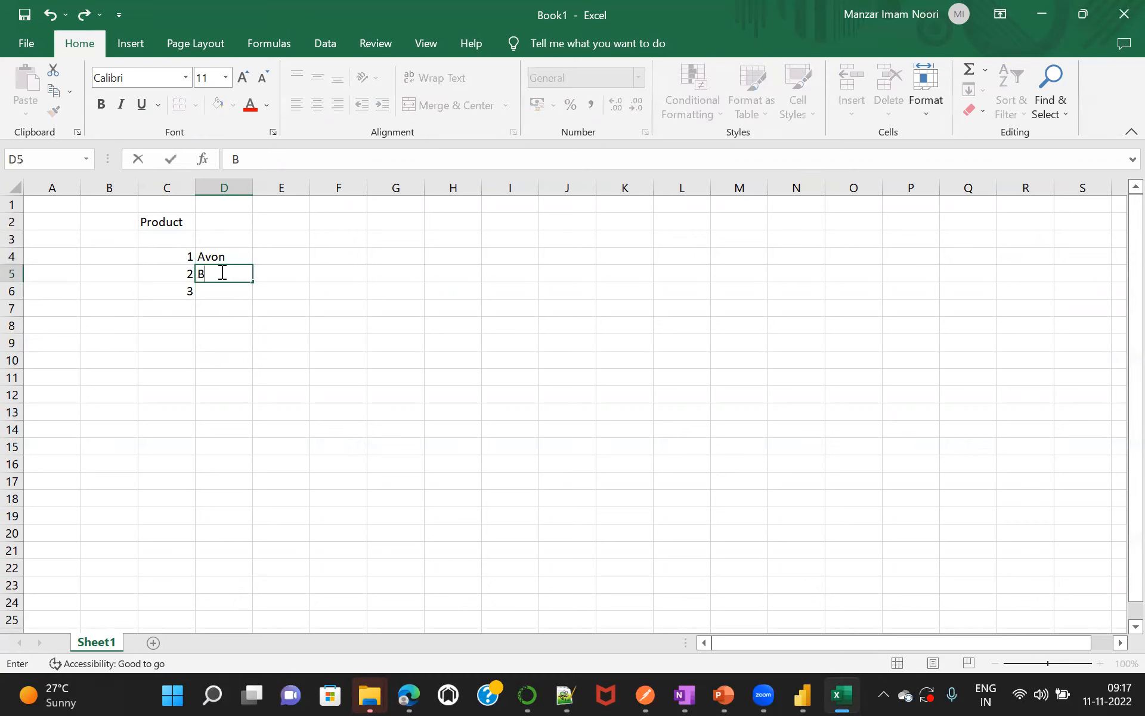
{"action": "key", "text": "BackSpace"}
{"action": "type", "text": "Hero"}
{"action": "left_click", "coordinate": [213, 290]}
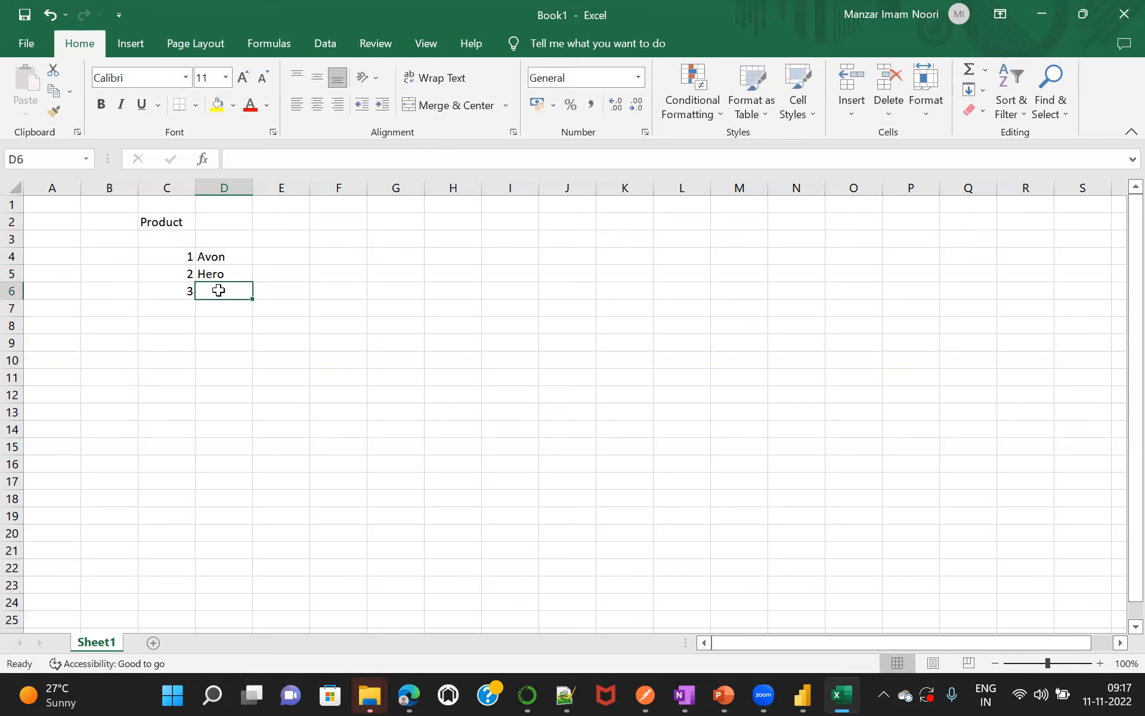
{"action": "type", "text": "P"}
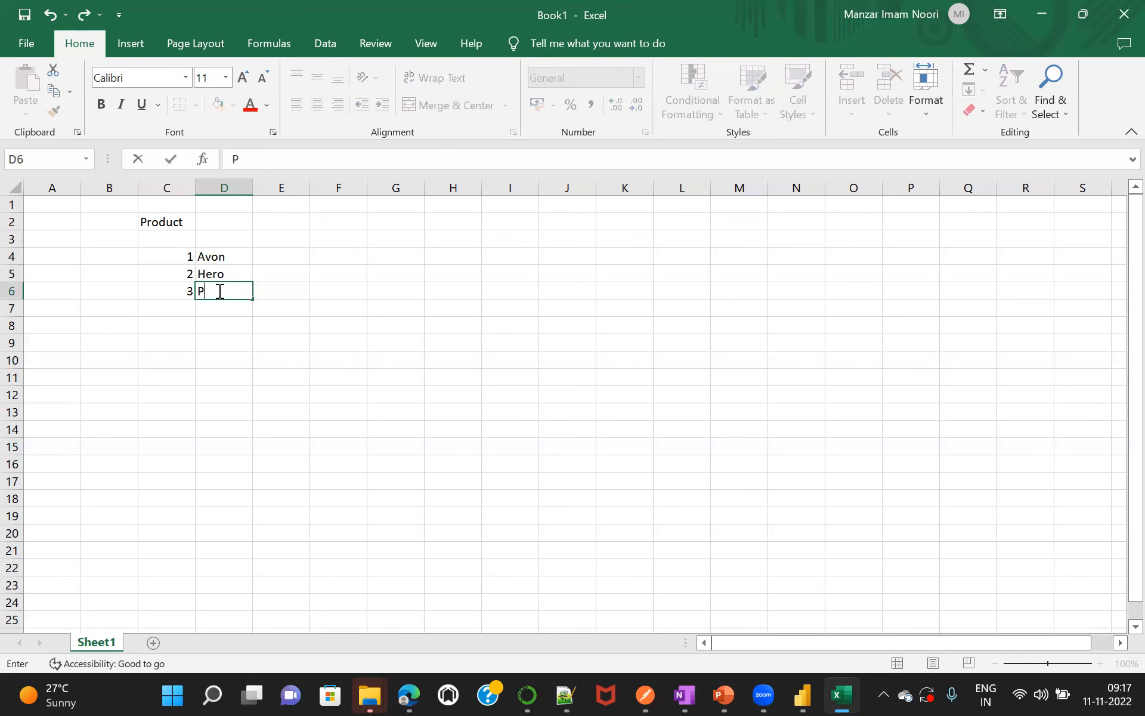
{"action": "type", "text": "ulsur"}
{"action": "left_click_drag", "start_coordinate": [209, 338], "coordinate": [179, 253]}
{"action": "left_click", "coordinate": [184, 254]}
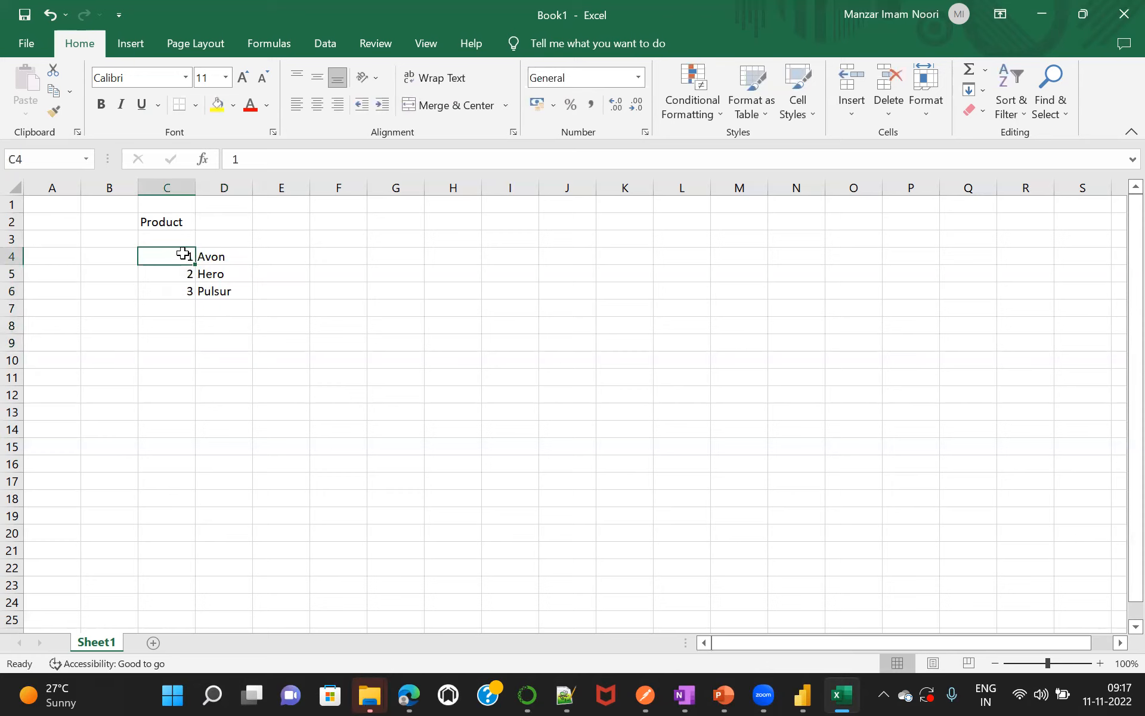
Copy the Avon row into C7:D7 and give the copy the key 4.
{"action": "left_click", "coordinate": [162, 223]}
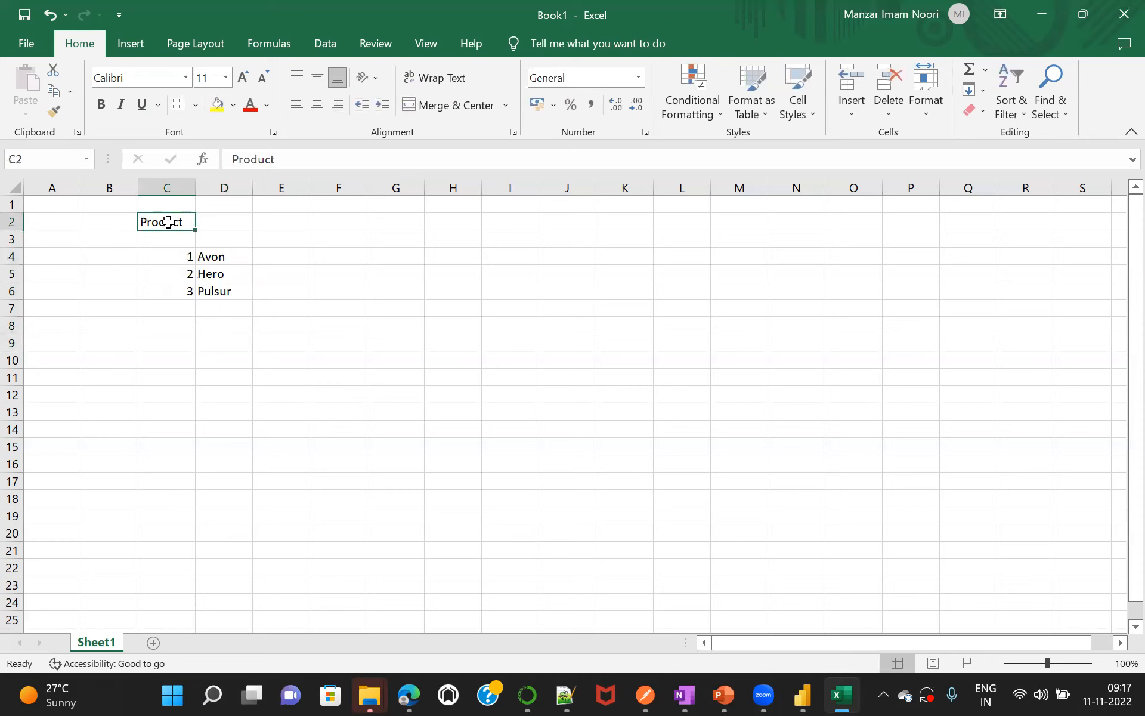
{"action": "left_click_drag", "start_coordinate": [182, 260], "coordinate": [232, 256]}
{"action": "left_click", "coordinate": [184, 256]}
{"action": "key", "text": "ctrl+c"}
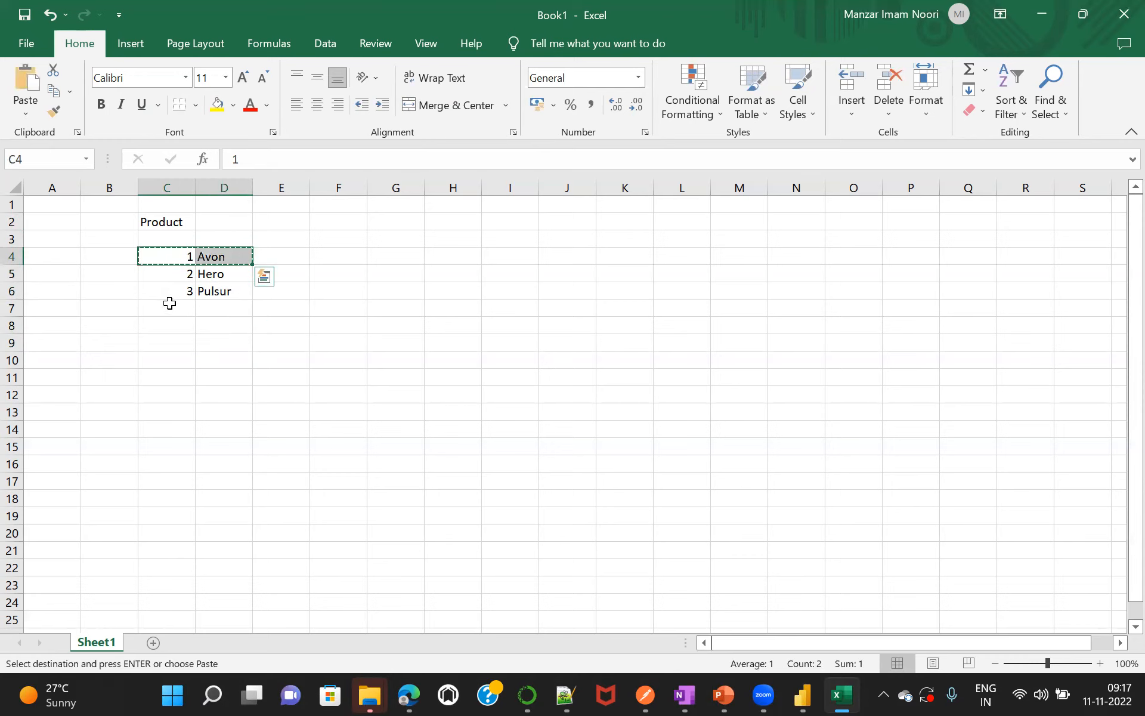
{"action": "left_click", "coordinate": [172, 307]}
{"action": "key", "text": "ctrl+v"}
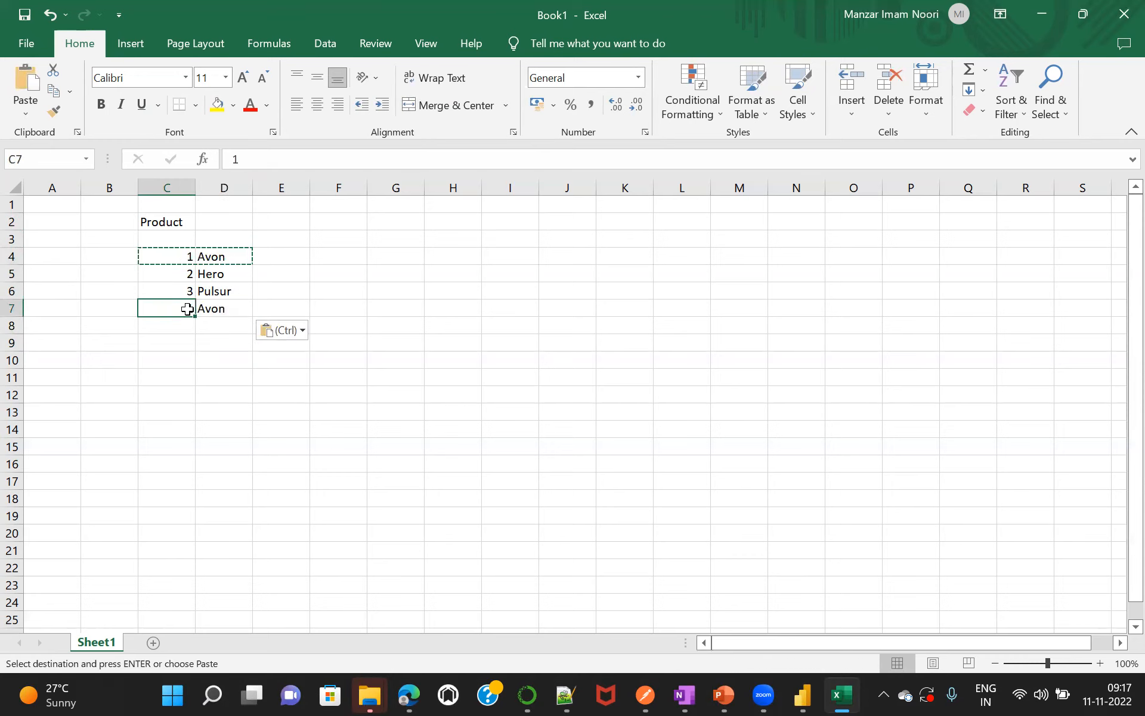
{"action": "type", "text": "4"}
{"action": "left_click_drag", "start_coordinate": [212, 345], "coordinate": [189, 255]}
{"action": "left_click", "coordinate": [186, 255]}
{"action": "double_click", "coordinate": [188, 256]}
{"action": "left_click_drag", "start_coordinate": [230, 309], "coordinate": [185, 258]}
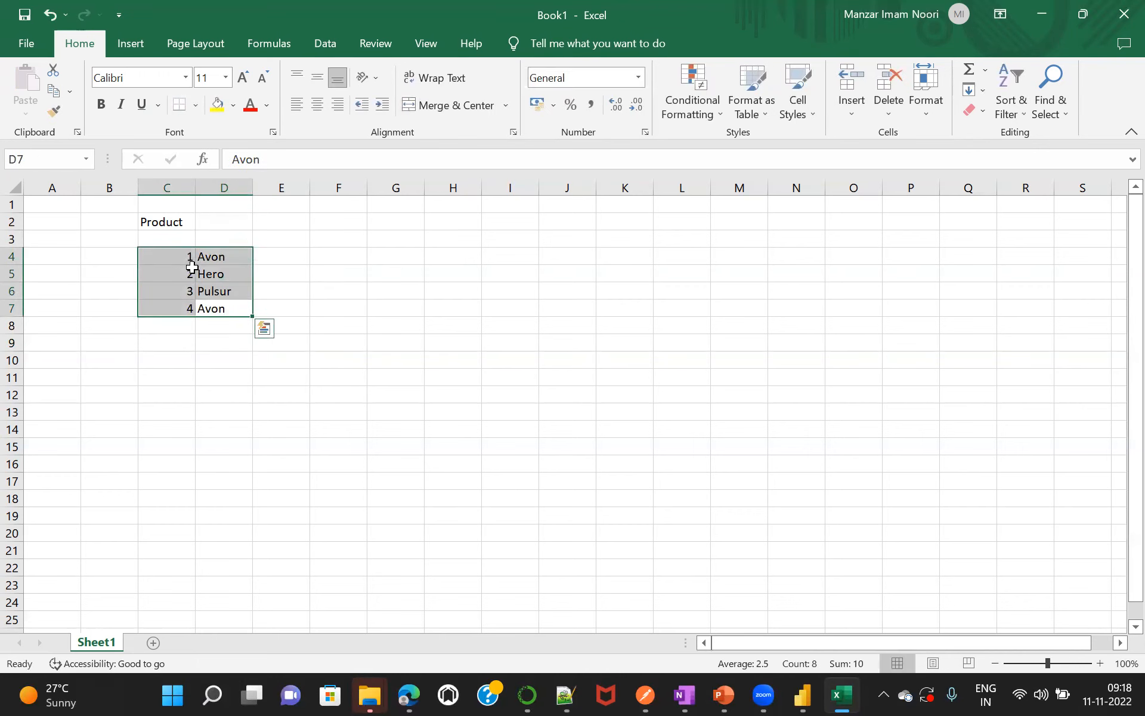
{"action": "left_click_drag", "start_coordinate": [186, 309], "coordinate": [212, 308]}
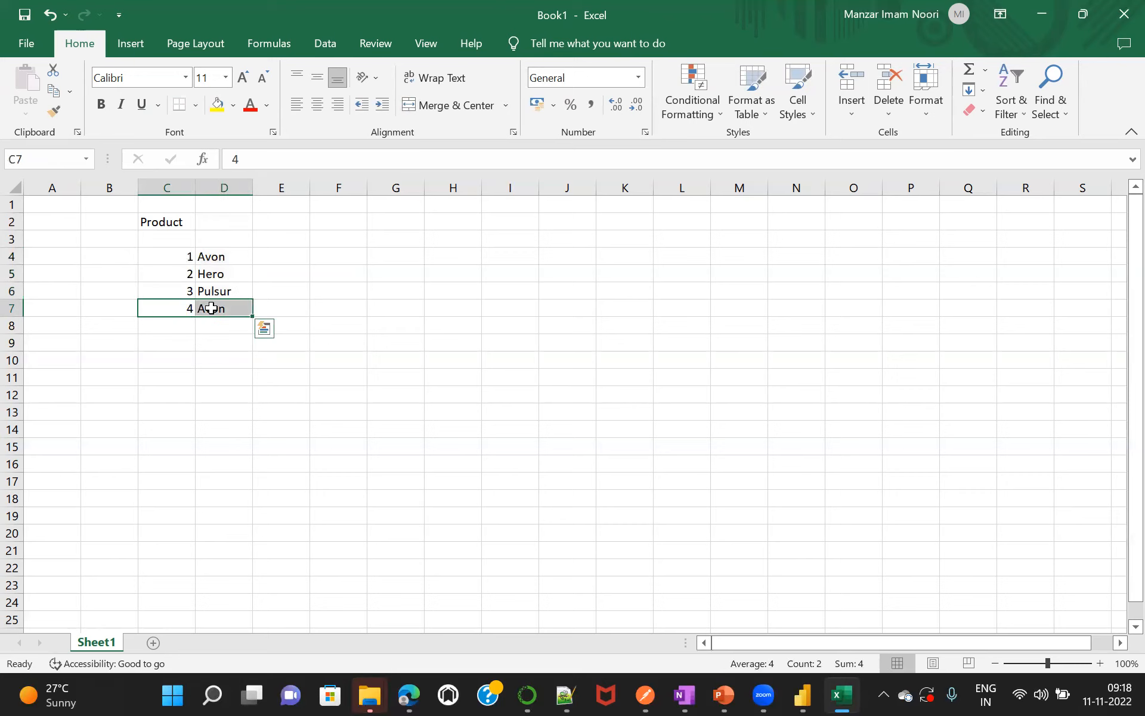
Clear the key and name of the duplicate Avon row in C7:D7.
{"action": "key", "text": "BackSpace"}
{"action": "key", "text": "Return"}
{"action": "left_click", "coordinate": [216, 308]}
{"action": "key", "text": "Delete"}
Enter the prices 5000, 50000 and 70000 in E4:E6 and head the column Price in E3.
{"action": "left_click_drag", "start_coordinate": [258, 318], "coordinate": [274, 263]}
{"action": "left_click", "coordinate": [281, 256]}
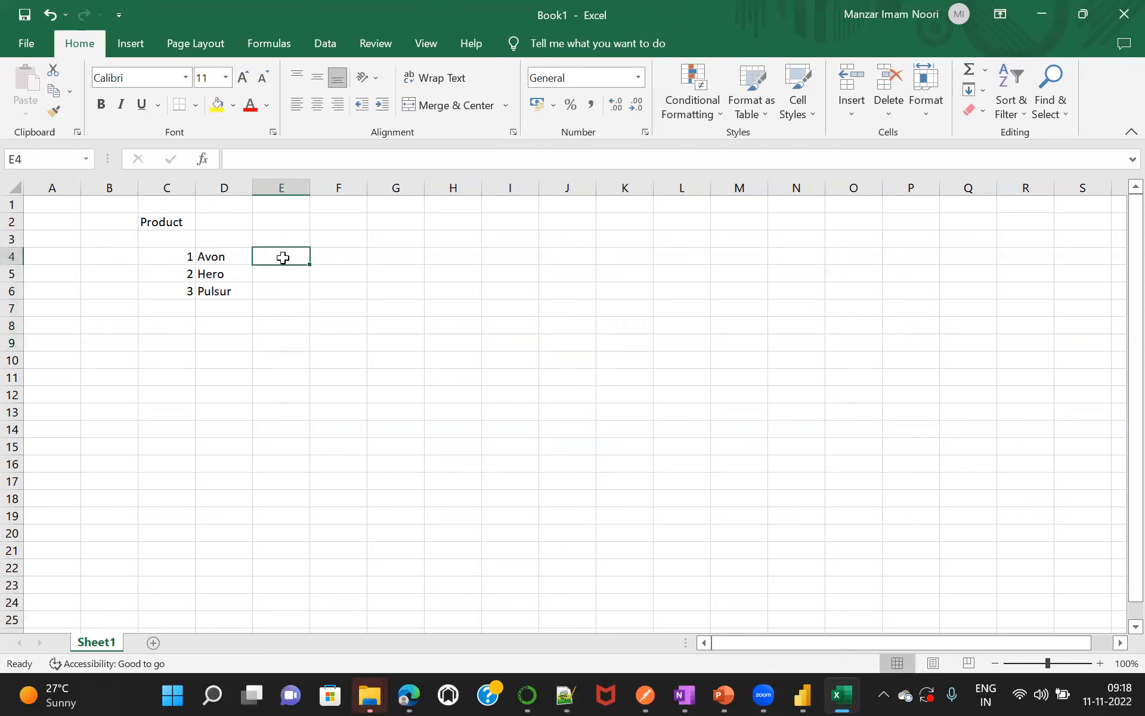
{"action": "type", "text": "5000"}
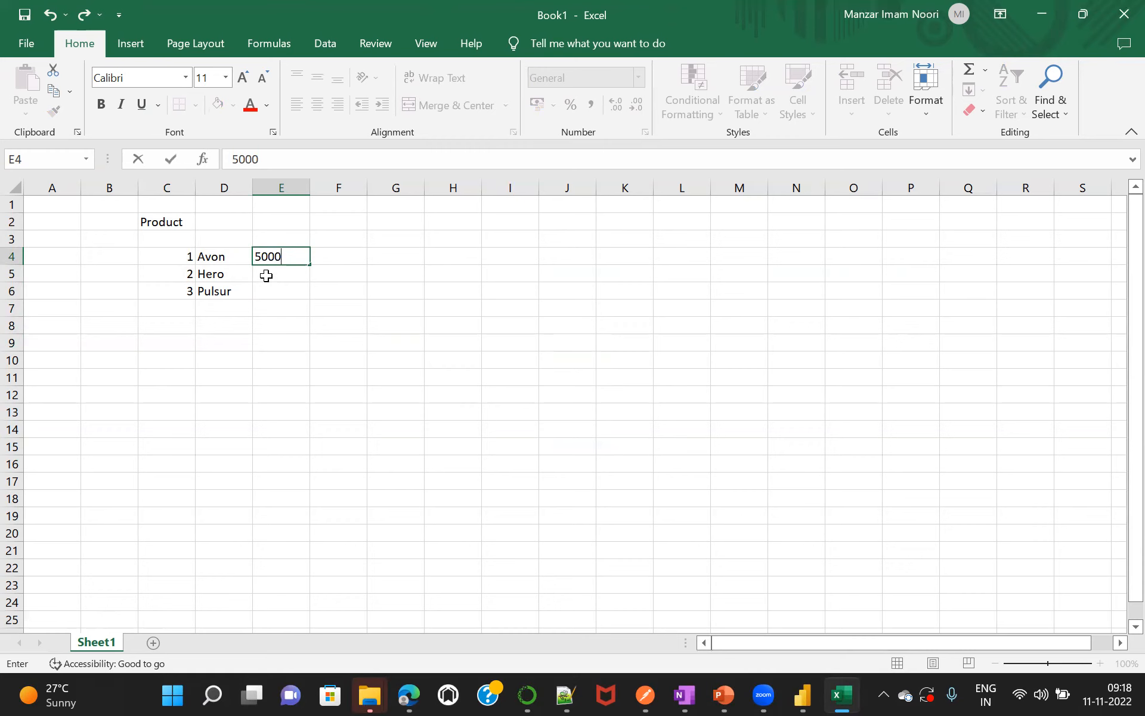
{"action": "key", "text": "Return"}
{"action": "type", "text": "50000"}
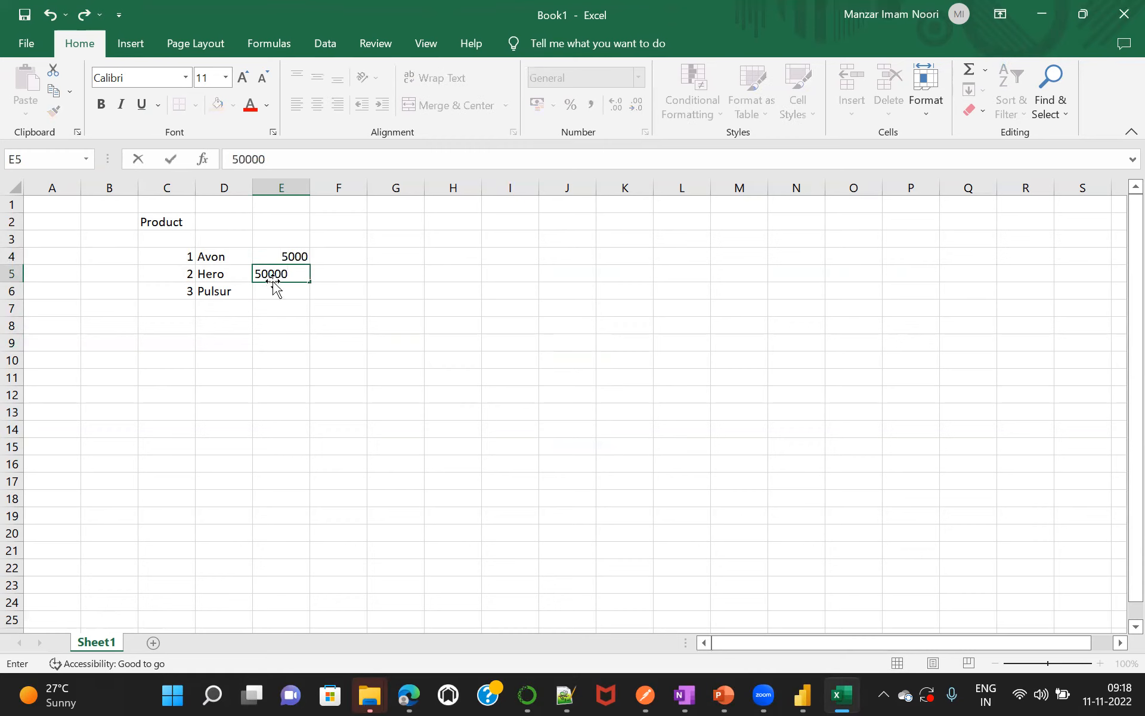
{"action": "key", "text": "Return"}
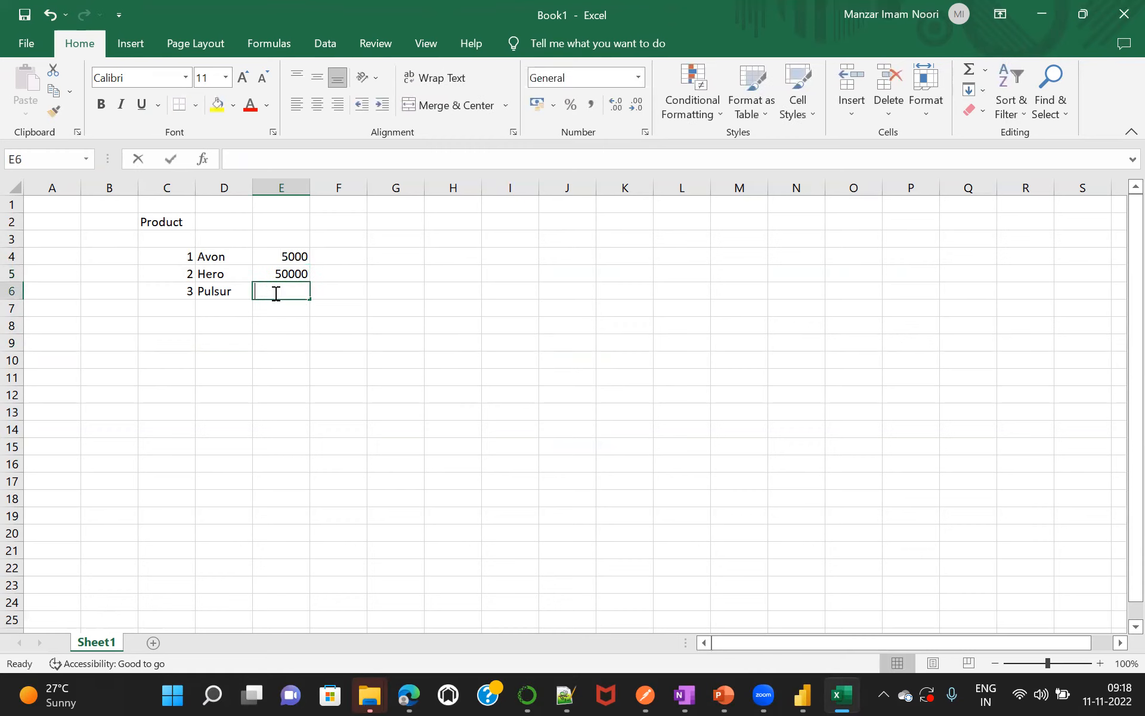
{"action": "type", "text": "70000"}
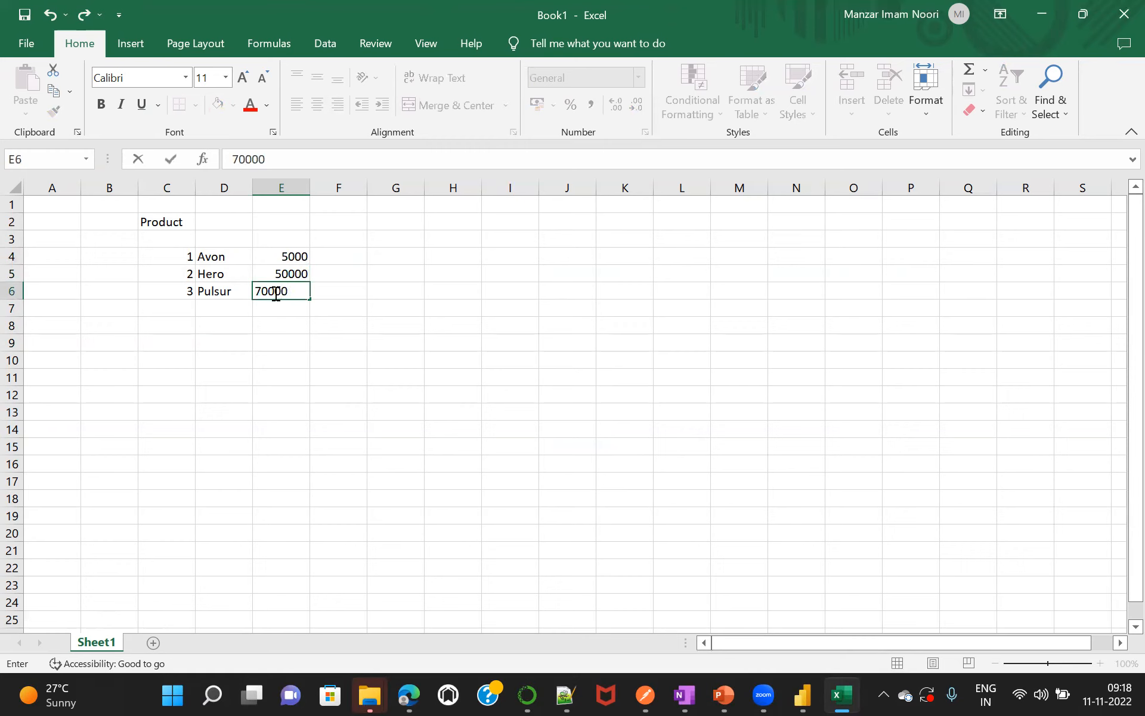
{"action": "left_click", "coordinate": [293, 339]}
{"action": "left_click", "coordinate": [278, 241]}
{"action": "type", "text": "Pro"}
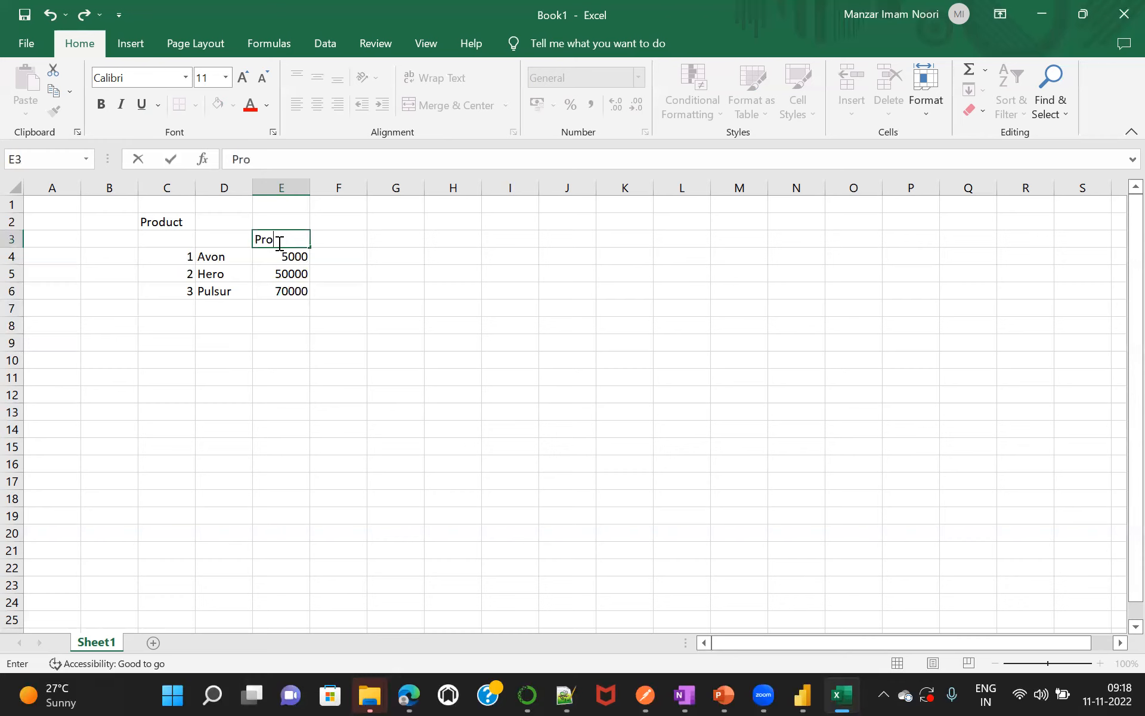
{"action": "left_click", "coordinate": [286, 272]}
{"action": "left_click", "coordinate": [167, 234]}
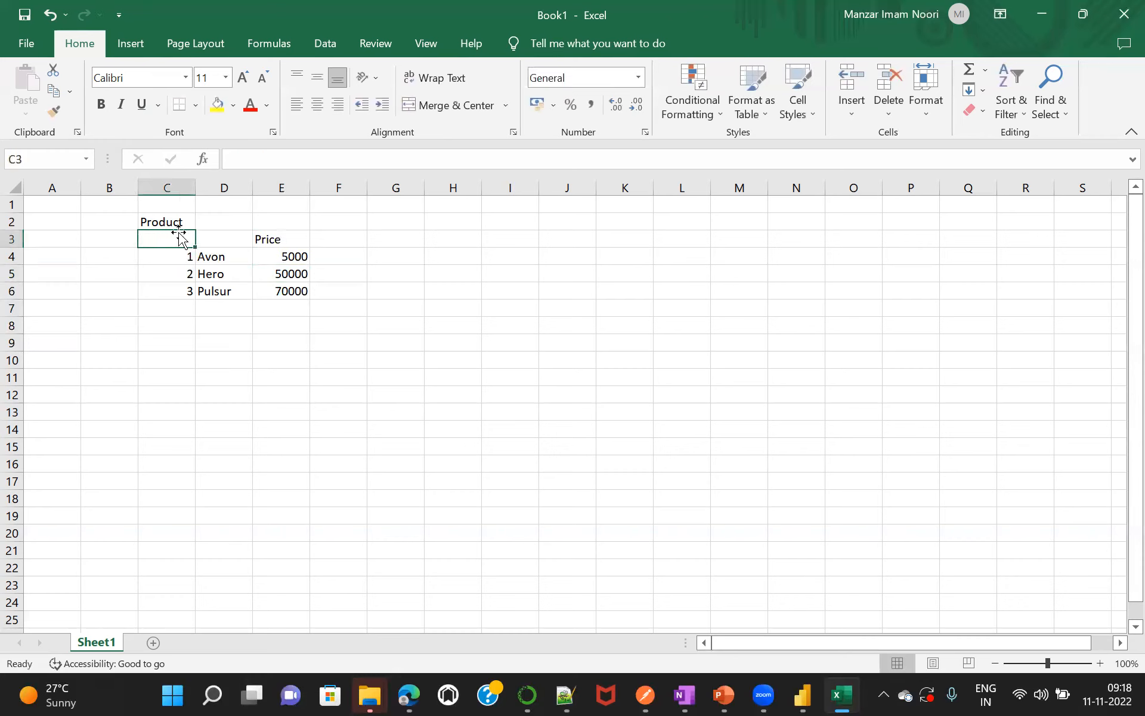
{"action": "left_click_drag", "start_coordinate": [166, 245], "coordinate": [287, 304]}
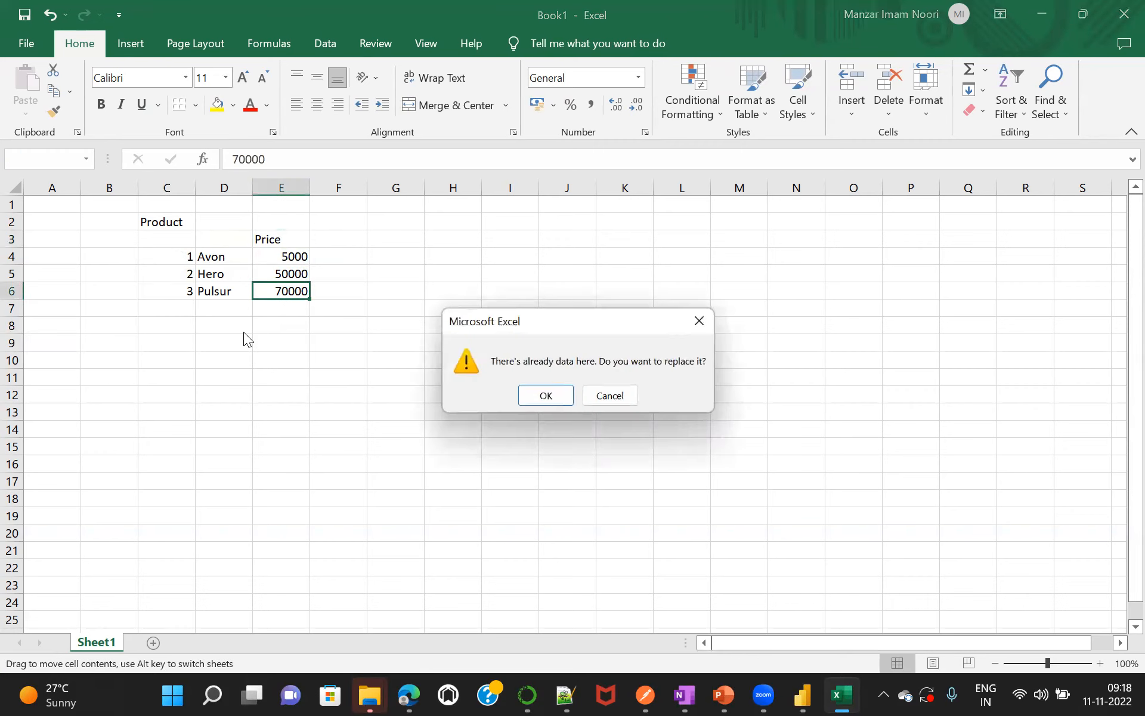
{"action": "left_click", "coordinate": [608, 395]}
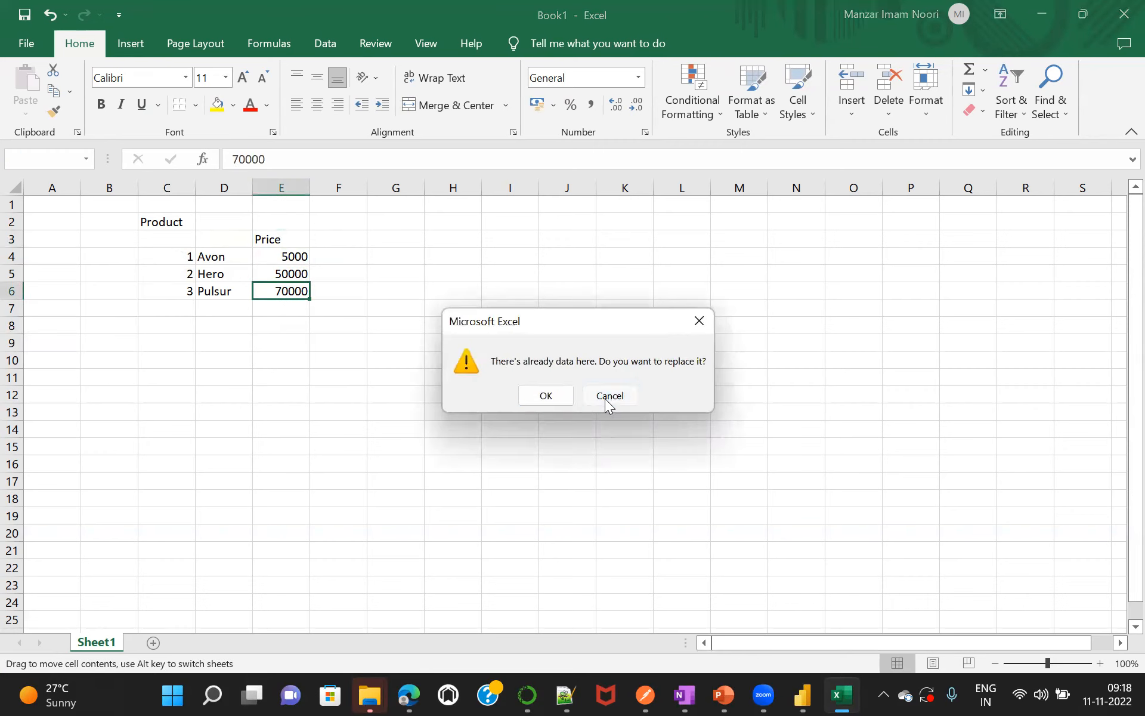
Head the name column Product in D3 and the key column prodkey in C3.
{"action": "left_click", "coordinate": [207, 241]}
{"action": "type", "text": "Pr"}
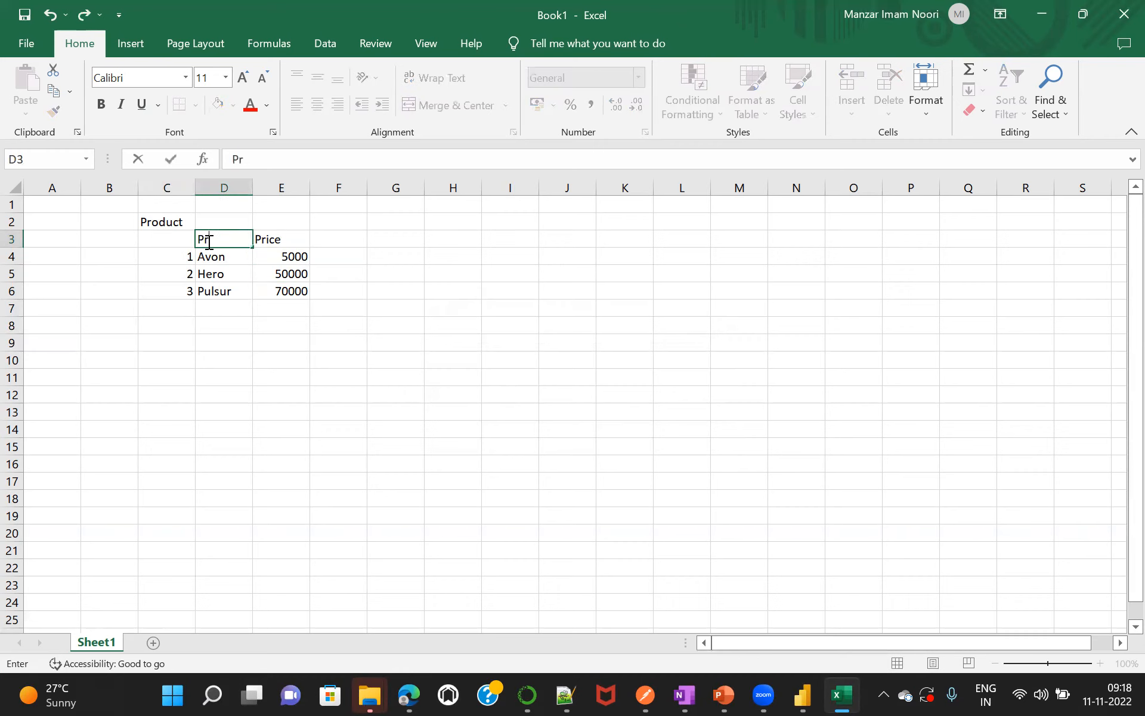
{"action": "type", "text": "oduct"}
{"action": "left_click", "coordinate": [178, 239]}
{"action": "type", "text": "prodkey"}
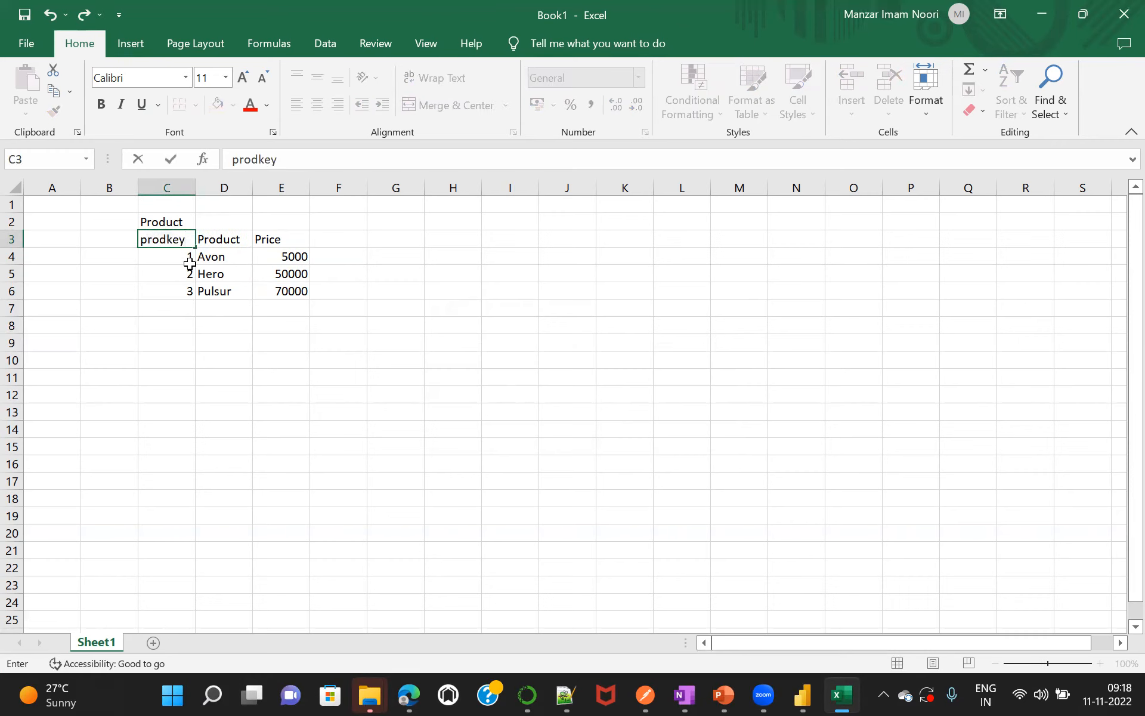
{"action": "left_click", "coordinate": [207, 325]}
Title a second example table Fact in H2, beside the Product table.
{"action": "left_click_drag", "start_coordinate": [157, 225], "coordinate": [303, 292]}
{"action": "left_click", "coordinate": [434, 225]}
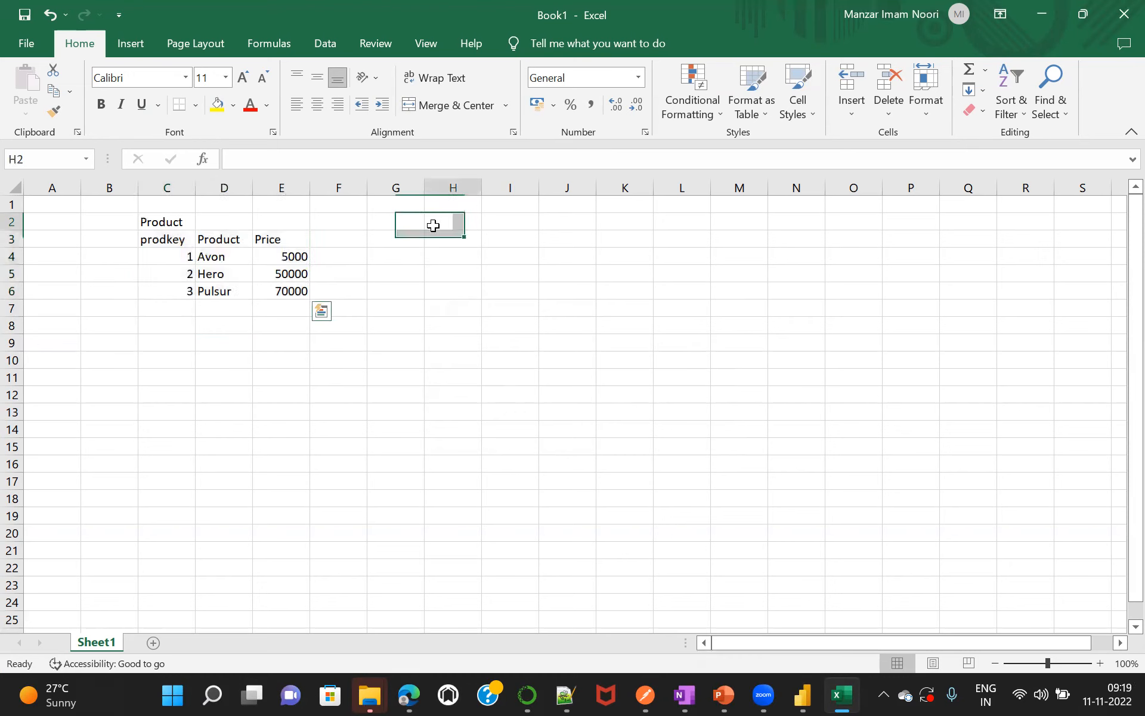
{"action": "type", "text": "Fac"}
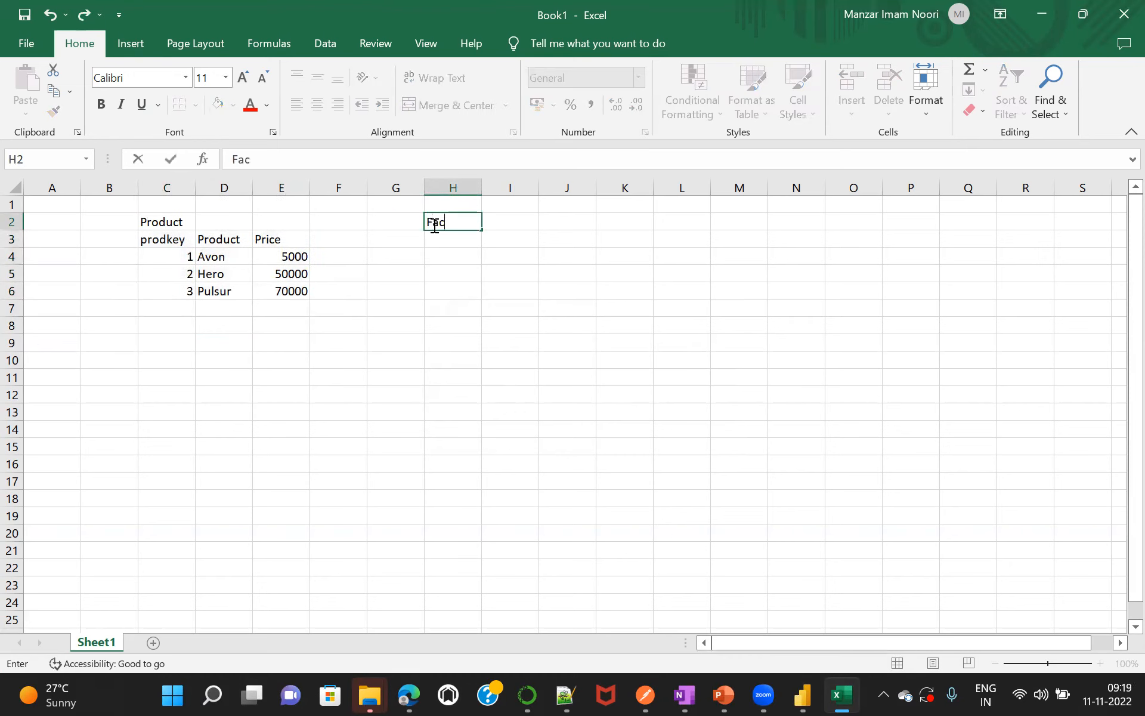
{"action": "type", "text": "t"}
{"action": "left_click", "coordinate": [435, 275]}
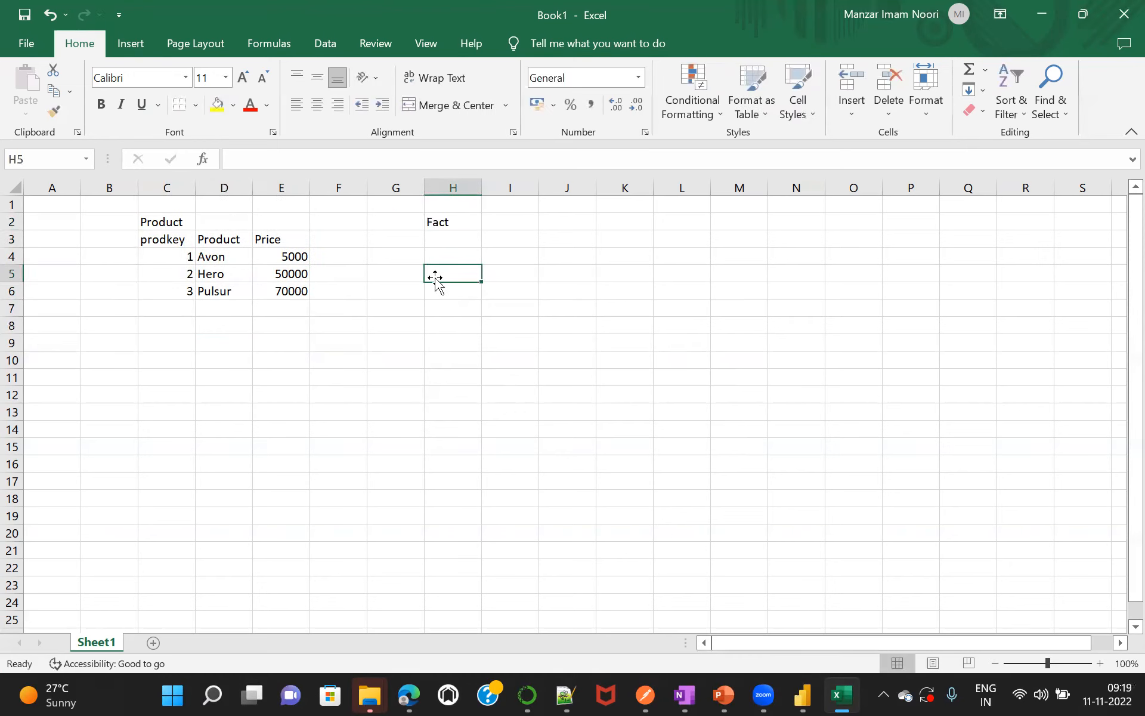
Enter the first Fact row in H4:J4 with the date 1/1/2017, product key 1 and quantity 2.
{"action": "left_click", "coordinate": [438, 254]}
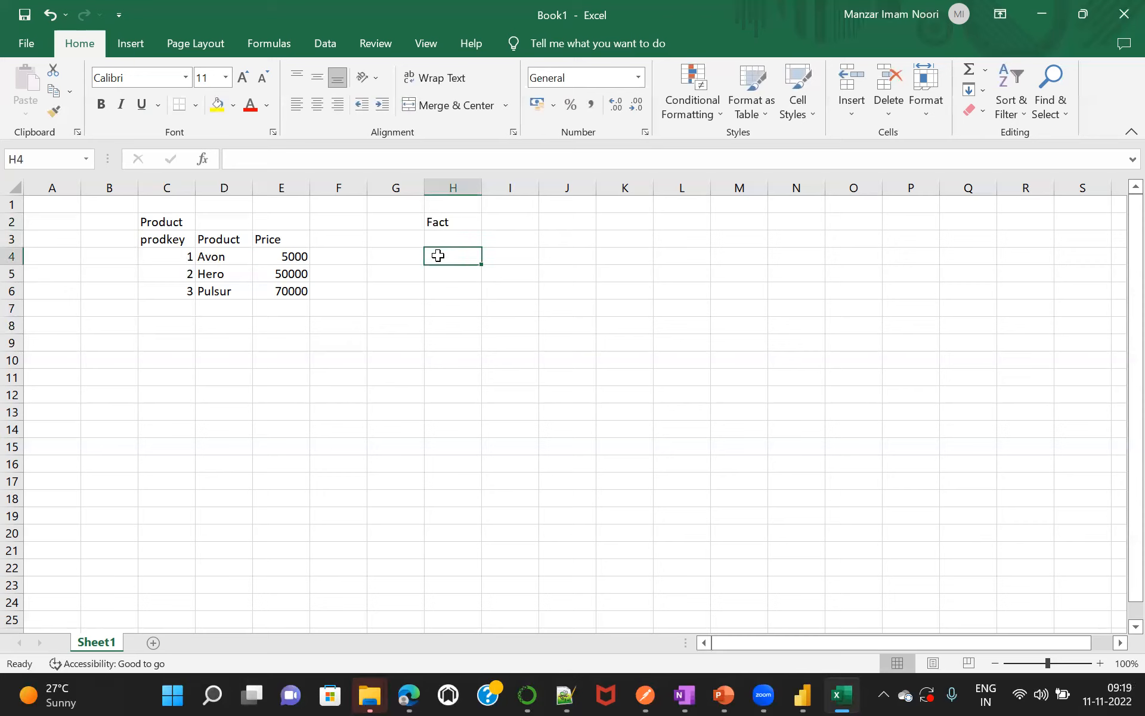
{"action": "type", "text": "1"}
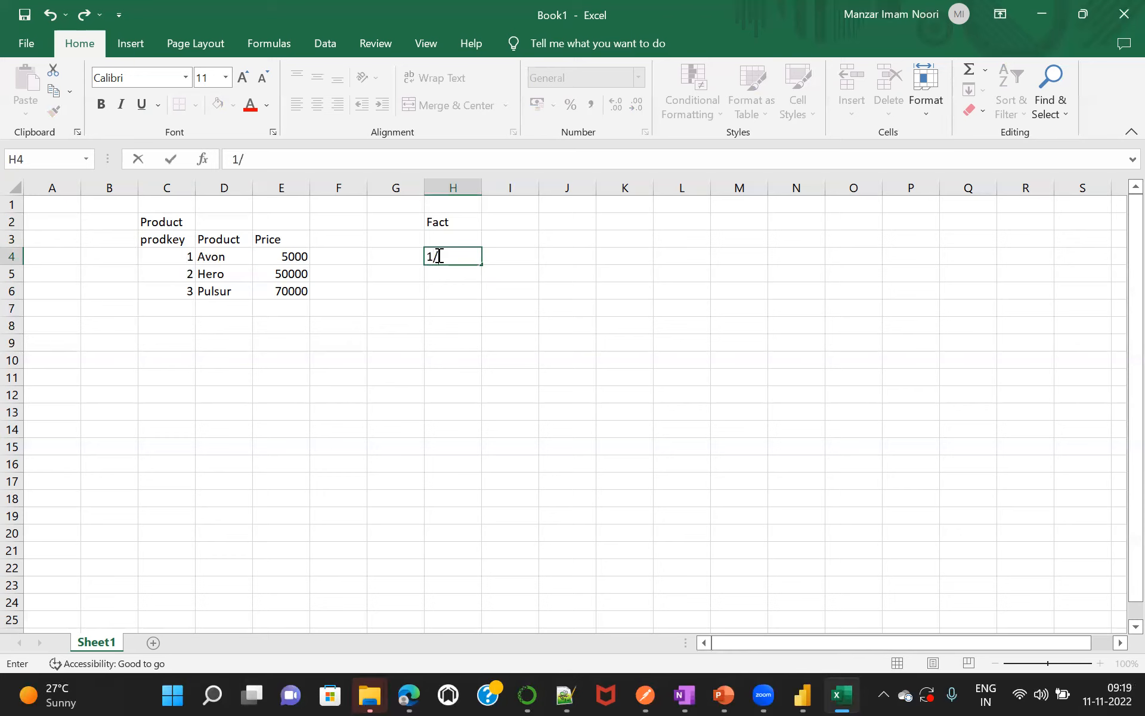
{"action": "type", "text": "/1/2017"}
{"action": "left_click", "coordinate": [439, 339]}
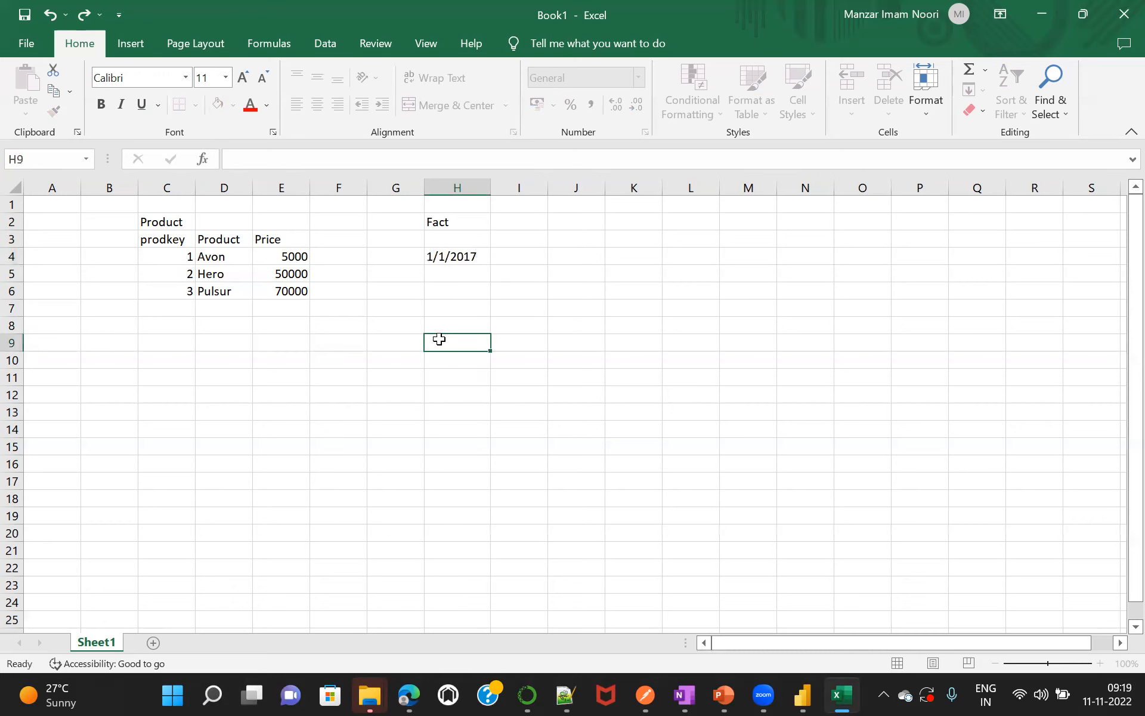
{"action": "left_click_drag", "start_coordinate": [439, 339], "coordinate": [511, 258]}
{"action": "left_click", "coordinate": [511, 259]}
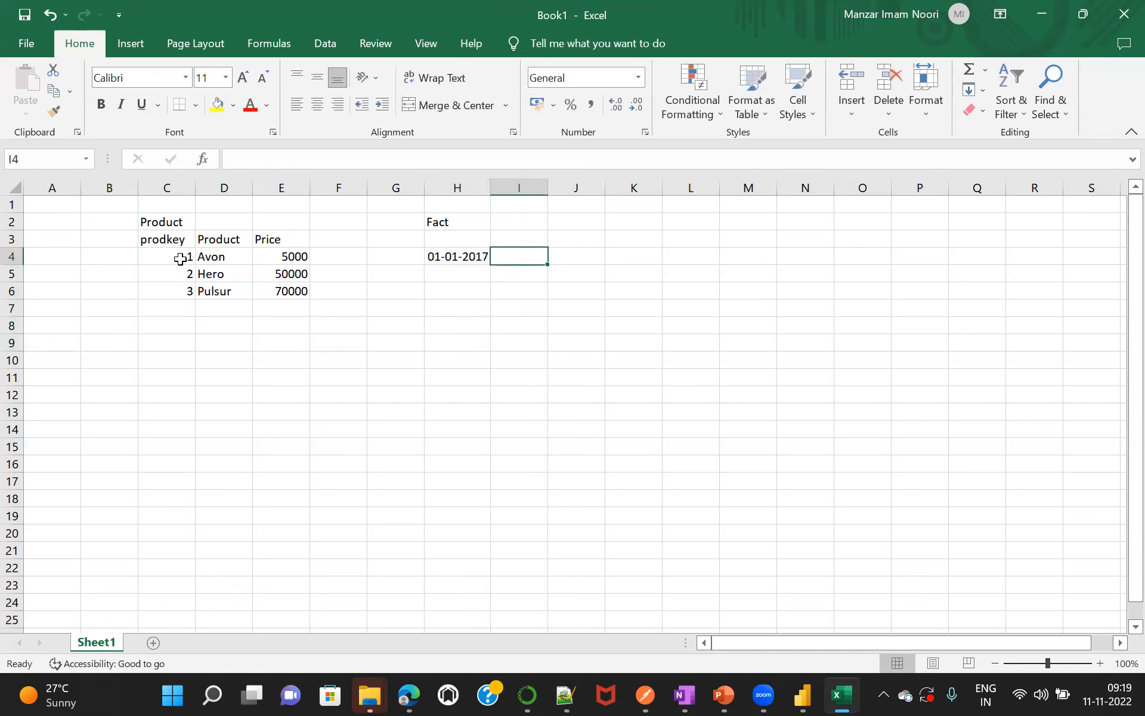
{"action": "type", "text": "1"}
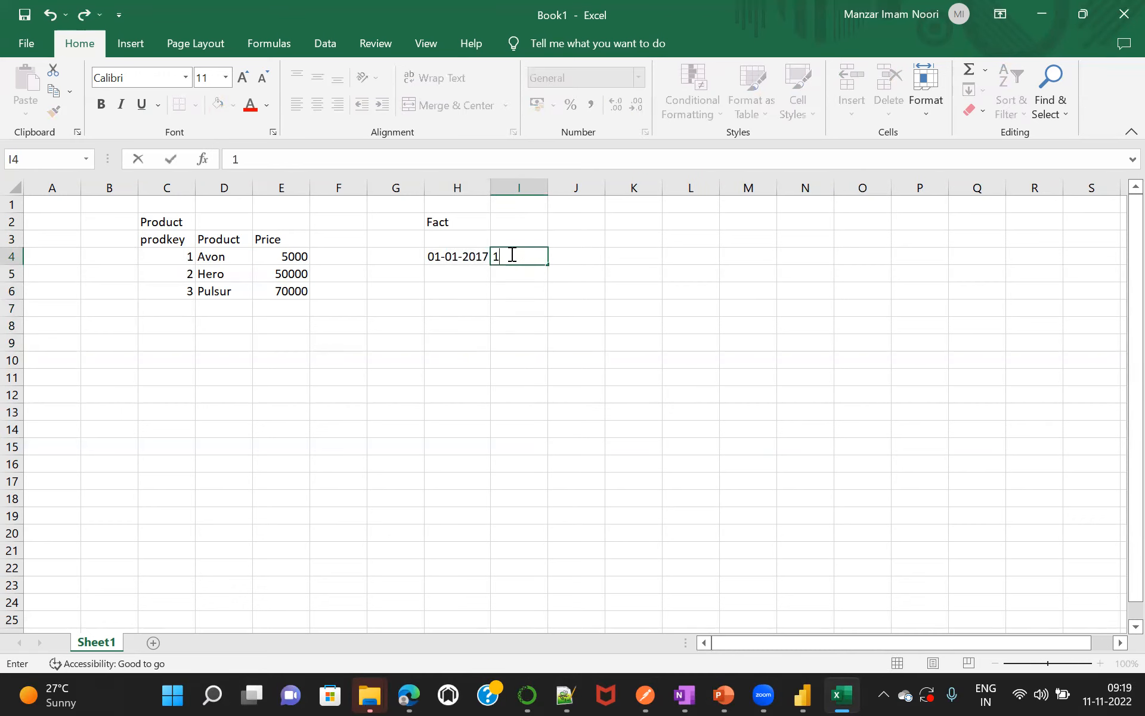
{"action": "left_click", "coordinate": [578, 255]}
{"action": "type", "text": "2"}
{"action": "left_click", "coordinate": [553, 309]}
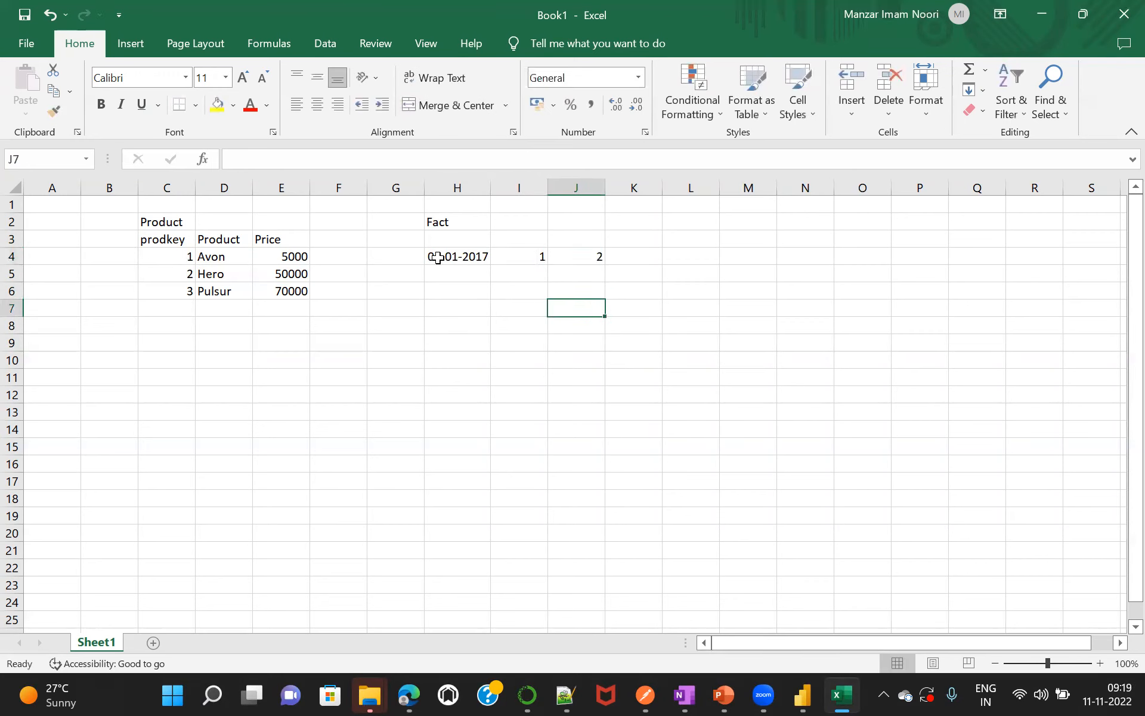
Head the Fact columns productkey in I3 and quantity in J3, and fit column I's width to its contents.
{"action": "left_click_drag", "start_coordinate": [438, 257], "coordinate": [573, 263]}
{"action": "left_click", "coordinate": [519, 241]}
{"action": "type", "text": "productkey"}
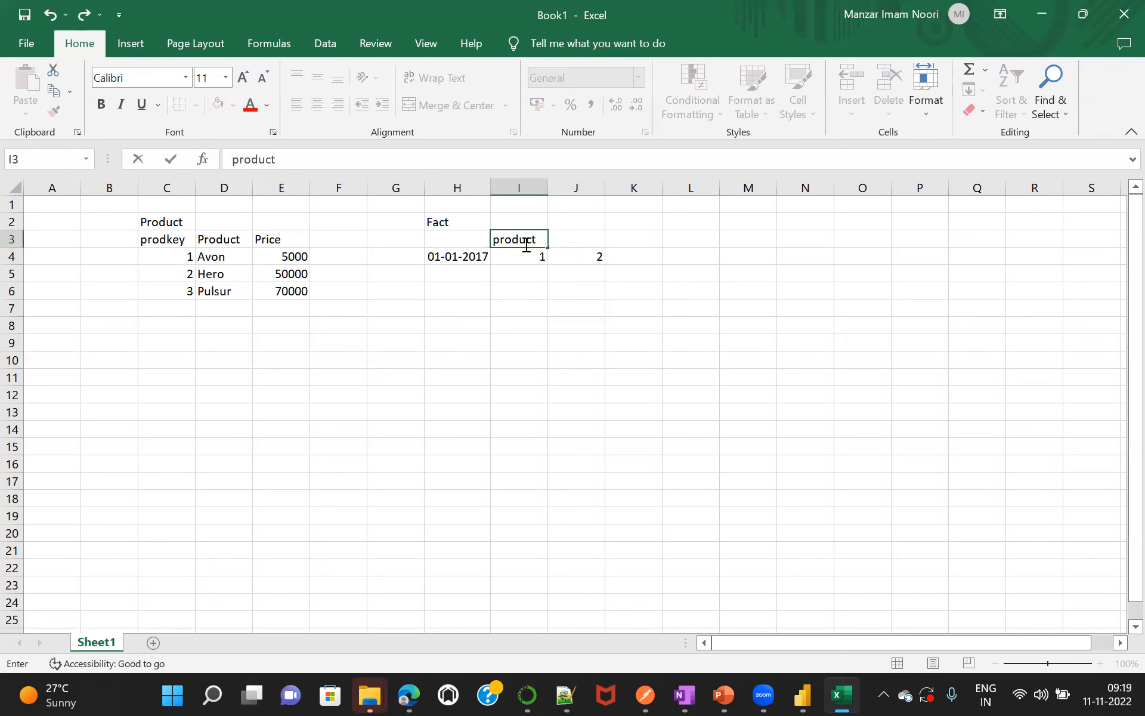
{"action": "left_click", "coordinate": [646, 358]}
{"action": "left_click", "coordinate": [582, 242]}
{"action": "type", "text": "quantity"}
{"action": "left_click", "coordinate": [540, 325]}
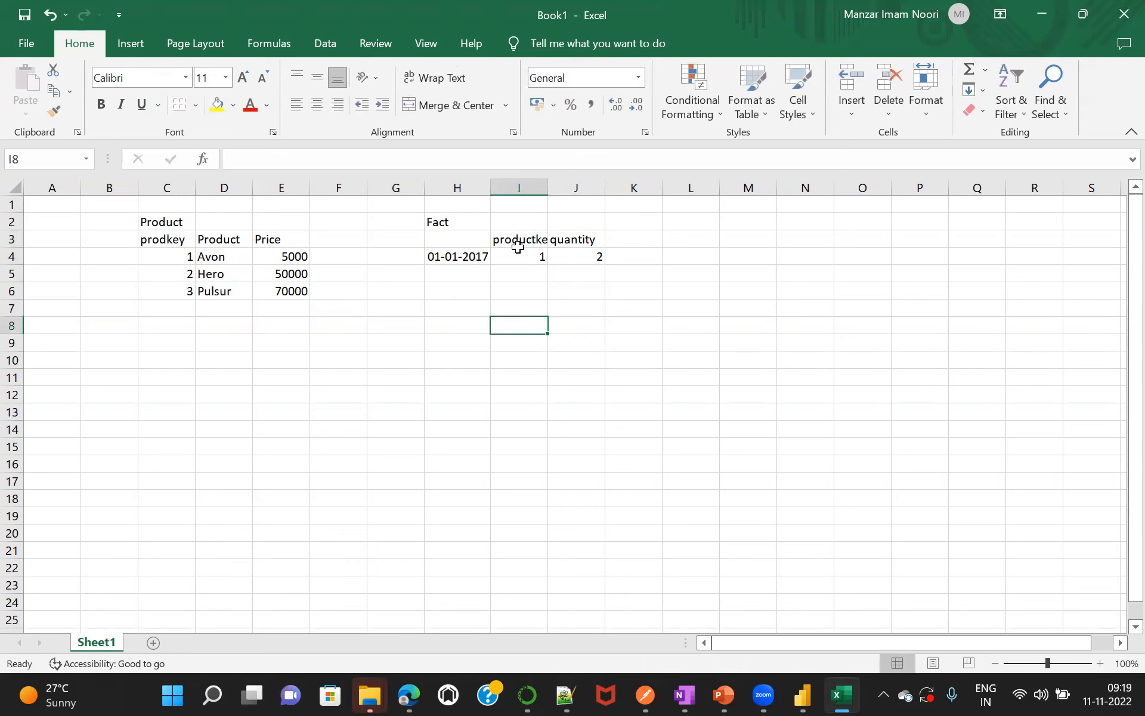
{"action": "double_click", "coordinate": [547, 187]}
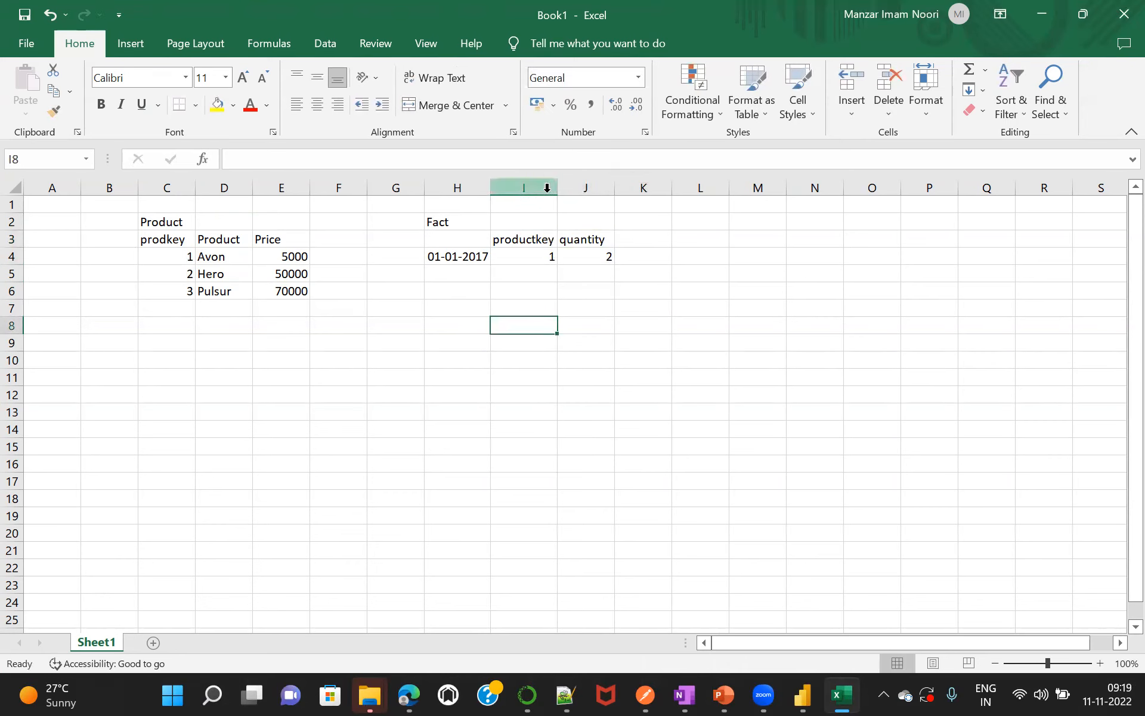
Copy the Fact date from H4 to H5 and change the copy to 02-01-2017.
{"action": "left_click", "coordinate": [453, 272]}
{"action": "left_click", "coordinate": [441, 260]}
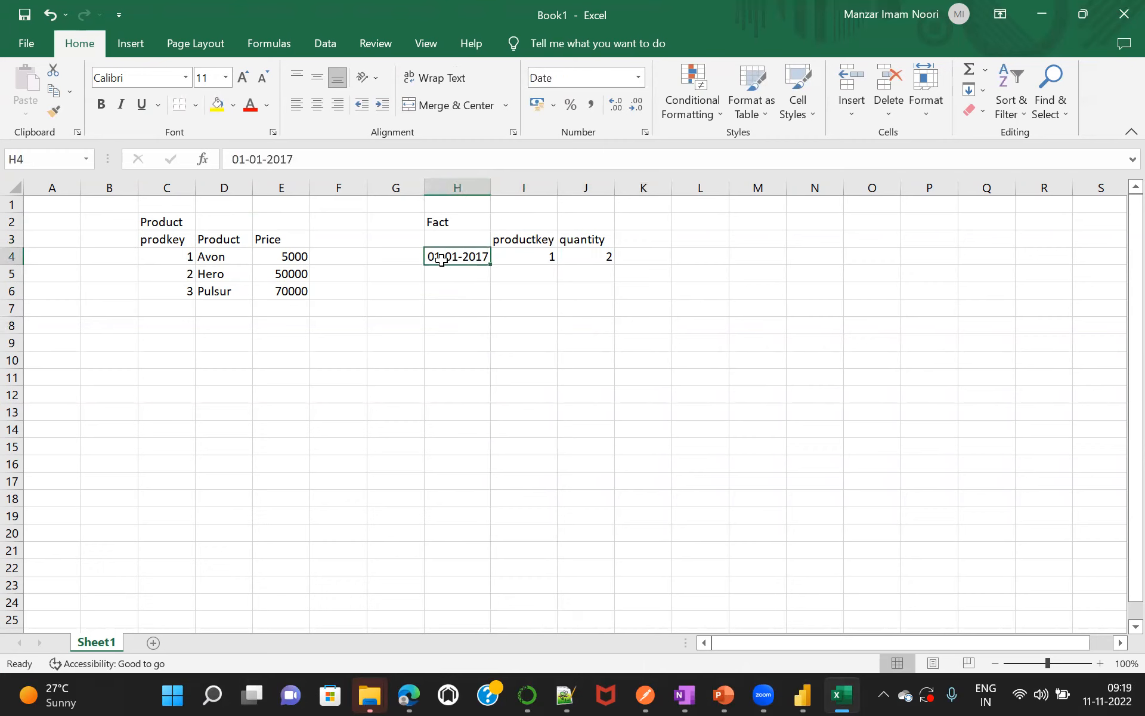
{"action": "key", "text": "ctrl+c"}
{"action": "left_click", "coordinate": [446, 276]}
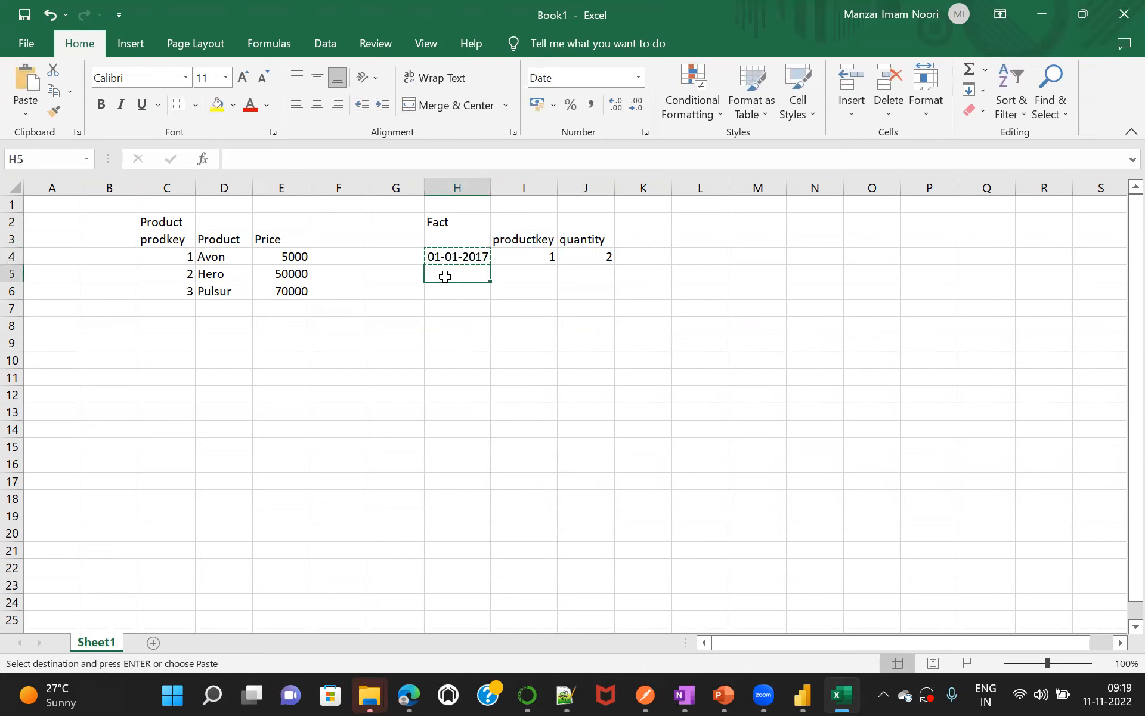
{"action": "key", "text": "ctrl+v"}
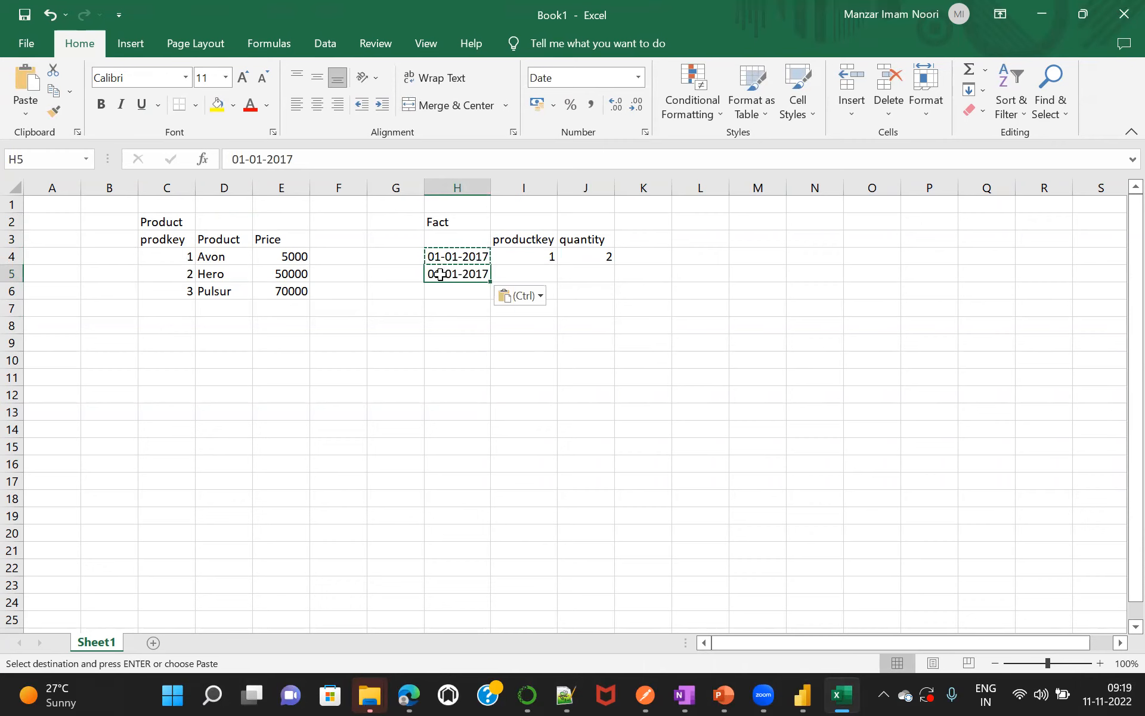
{"action": "double_click", "coordinate": [442, 274]}
{"action": "key", "text": "BackSpace"}
{"action": "type", "text": "2"}
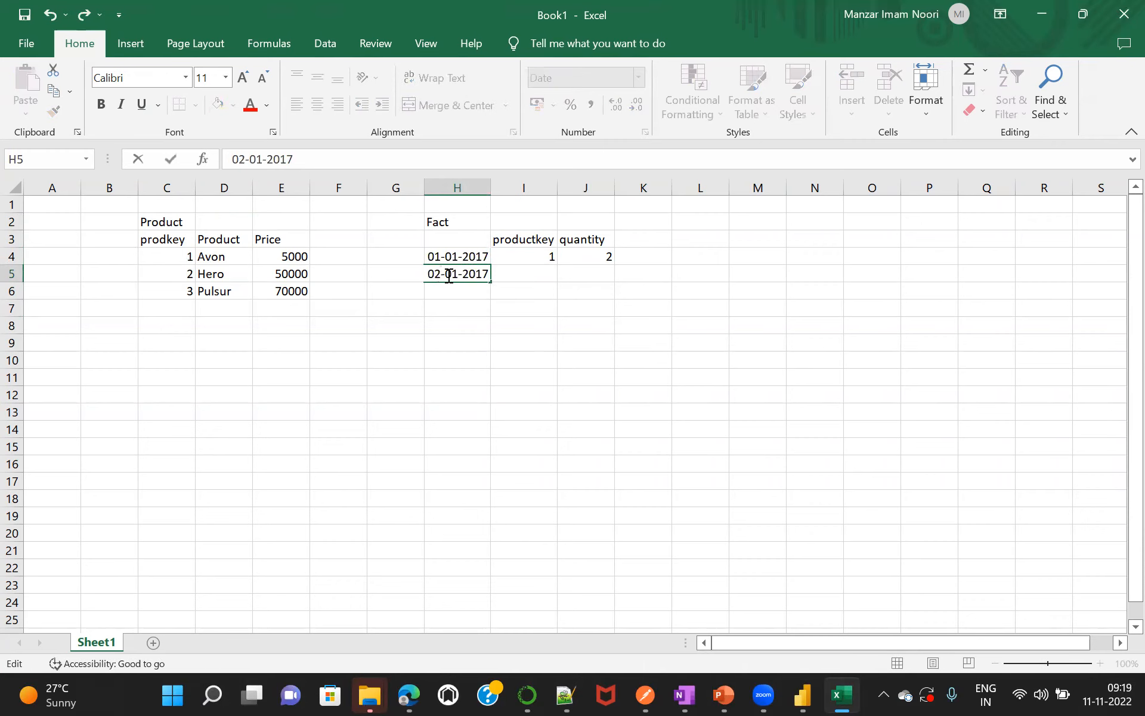
{"action": "left_click", "coordinate": [532, 325]}
Copy the product key and quantity from I4:J4 to row 5 and set the quantity in J5 to 5.
{"action": "left_click_drag", "start_coordinate": [541, 256], "coordinate": [586, 253]}
{"action": "key", "text": "ctrl+c"}
{"action": "key", "text": "ctrl+v"}
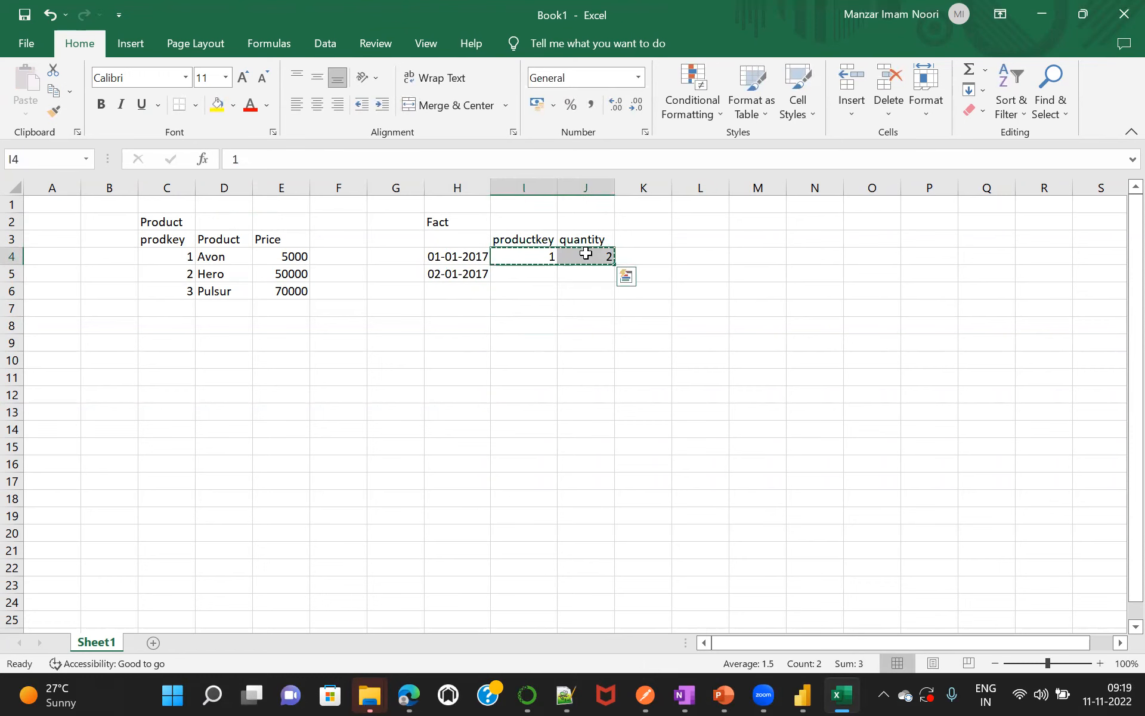
{"action": "left_click", "coordinate": [535, 272]}
{"action": "key", "text": "ctrl+v"}
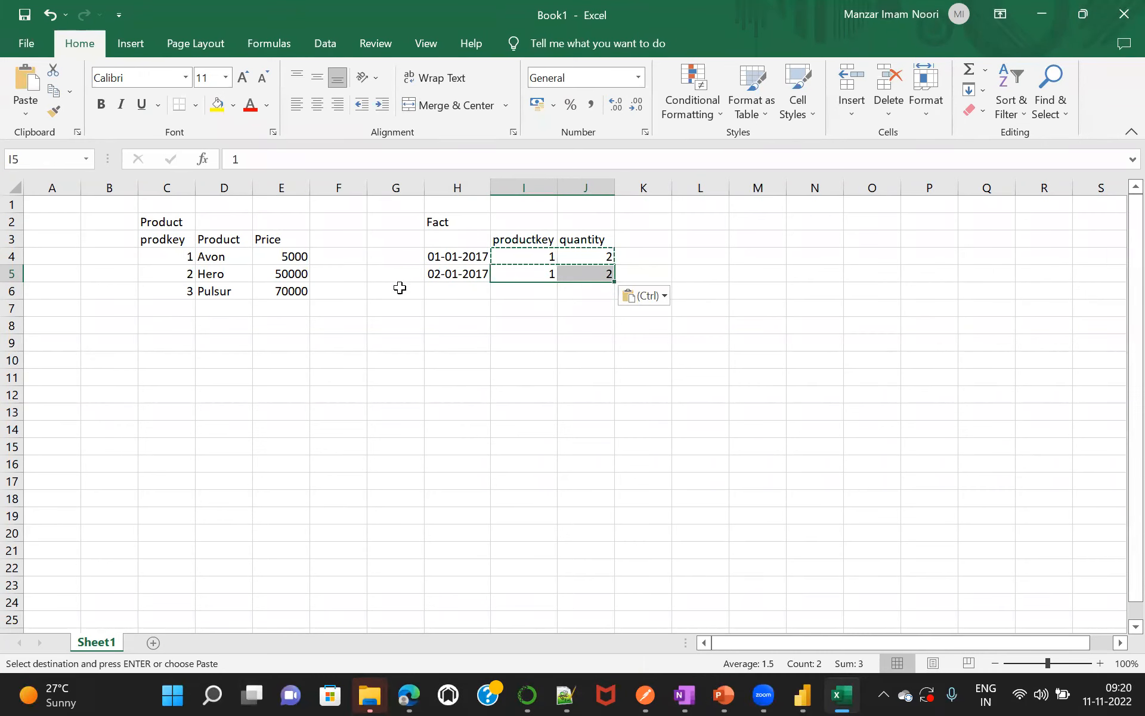
{"action": "left_click", "coordinate": [545, 274]}
{"action": "left_click", "coordinate": [581, 275]}
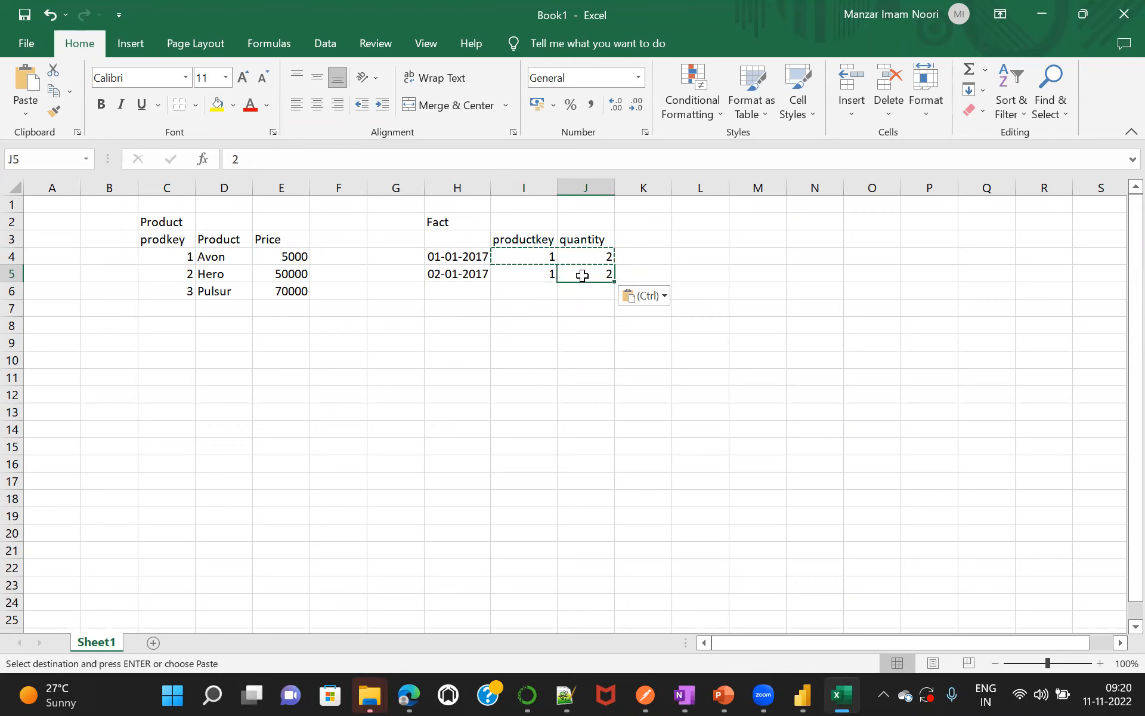
{"action": "type", "text": "5"}
{"action": "left_click", "coordinate": [576, 357]}
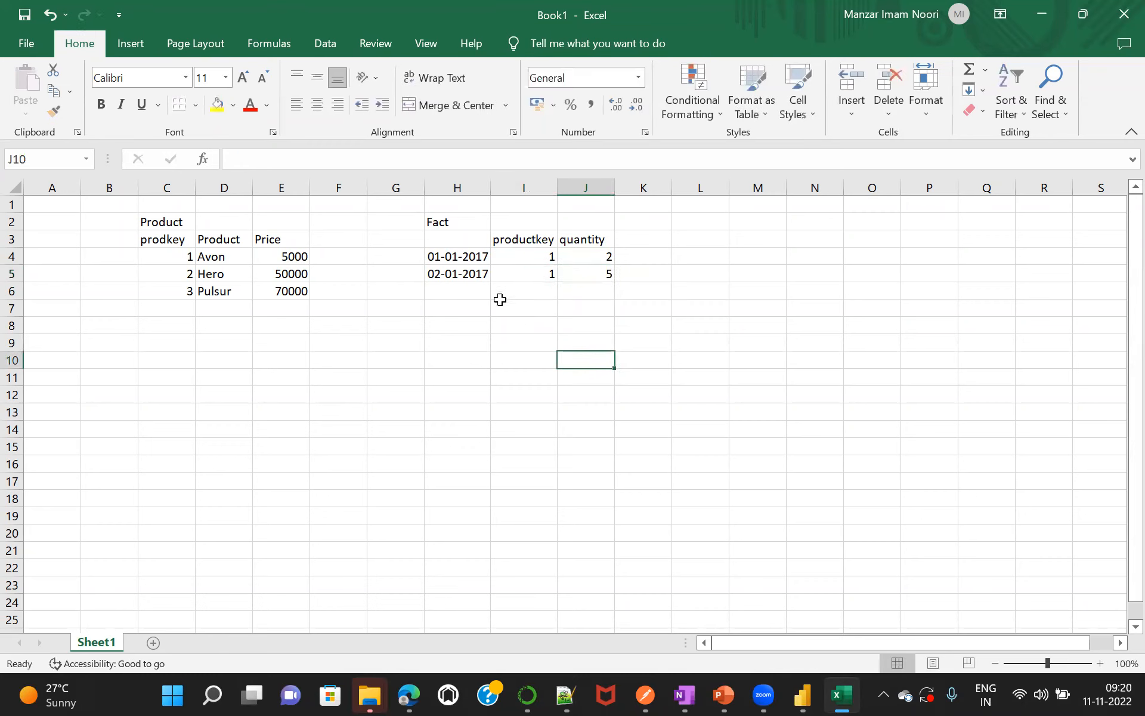
Duplicate the two Fact rows into H6:J7 and set their product keys to 2 and 3.
{"action": "left_click", "coordinate": [455, 292]}
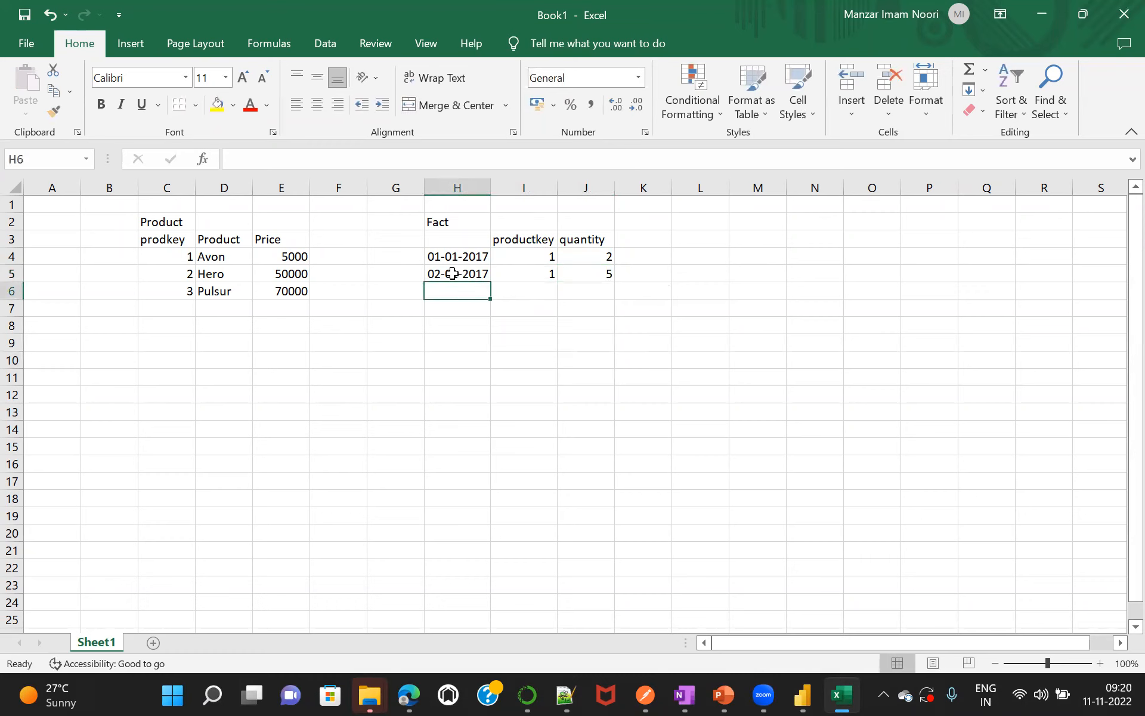
{"action": "left_click_drag", "start_coordinate": [450, 258], "coordinate": [593, 274]}
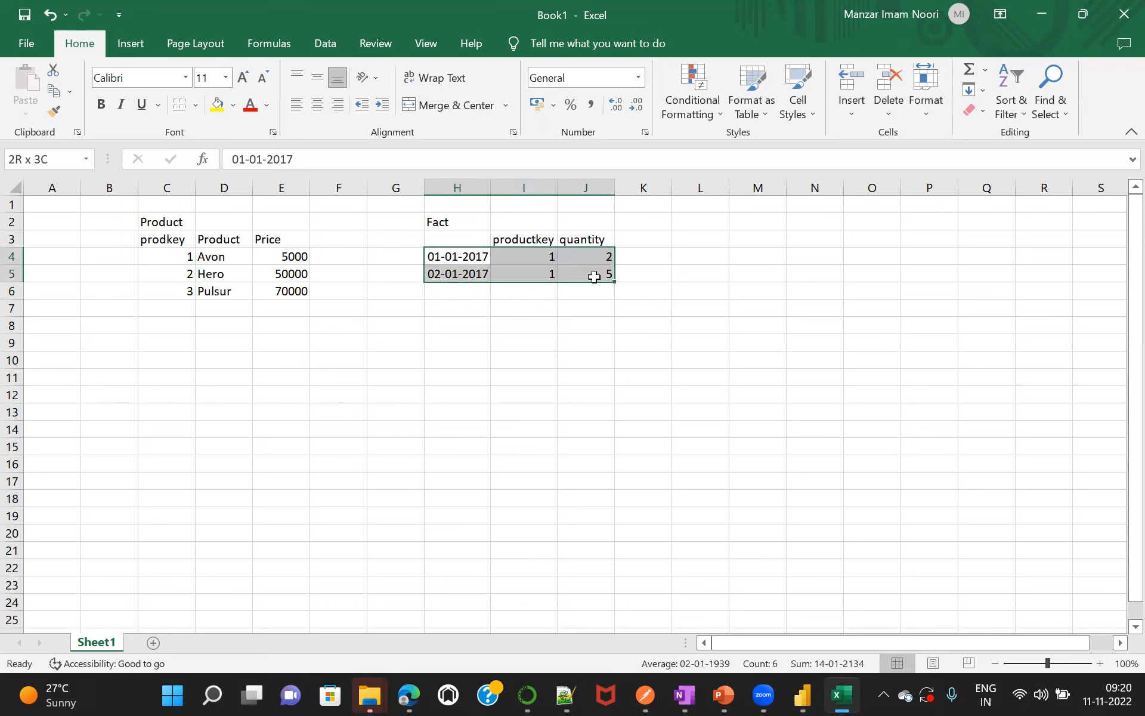
{"action": "key", "text": "ctrl+c"}
{"action": "left_click", "coordinate": [467, 294]}
{"action": "key", "text": "ctrl+v"}
{"action": "left_click", "coordinate": [549, 293]}
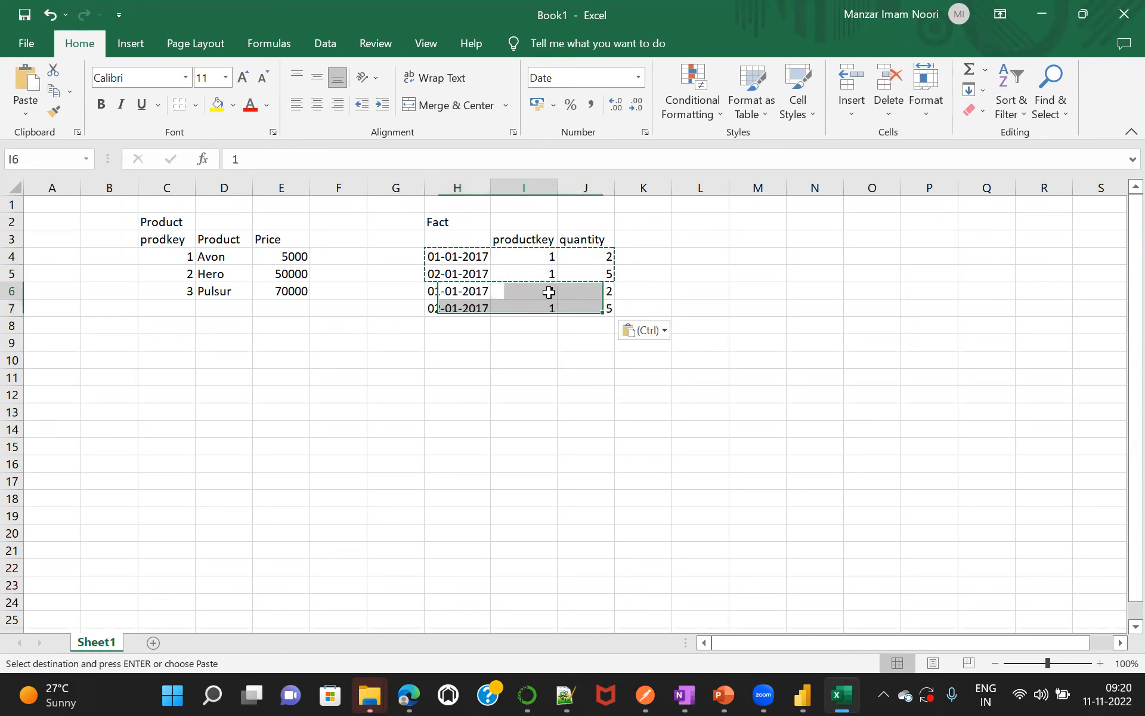
{"action": "type", "text": "2"}
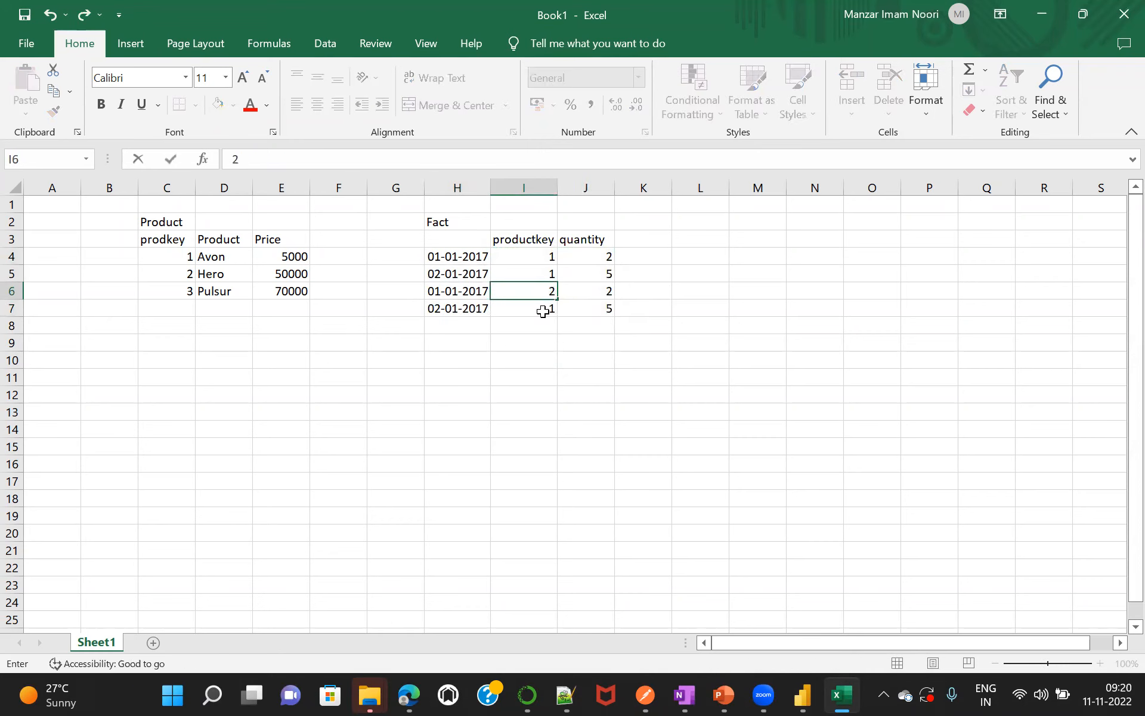
{"action": "left_click", "coordinate": [543, 312]}
{"action": "type", "text": "3"}
{"action": "left_click", "coordinate": [522, 376]}
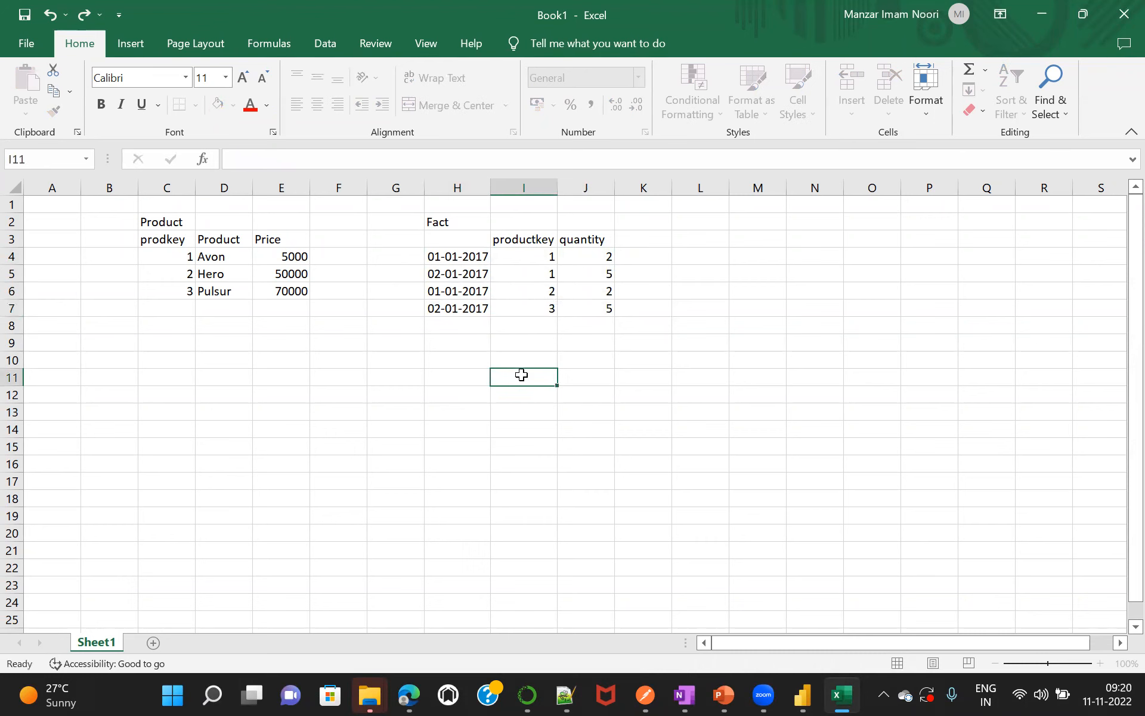
Shade the two Fact rows for product key 1, H4:J5, with a light blue fill.
{"action": "left_click", "coordinate": [221, 256]}
{"action": "left_click", "coordinate": [176, 256]}
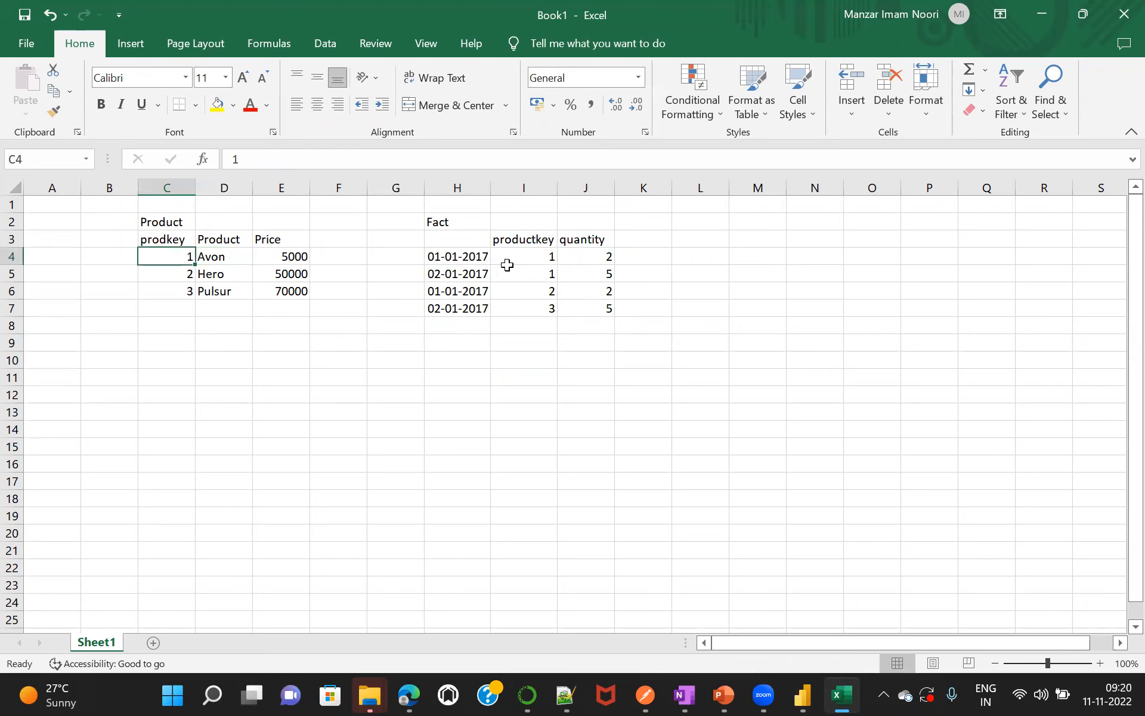
{"action": "left_click_drag", "start_coordinate": [528, 256], "coordinate": [472, 276]}
{"action": "left_click", "coordinate": [600, 256]}
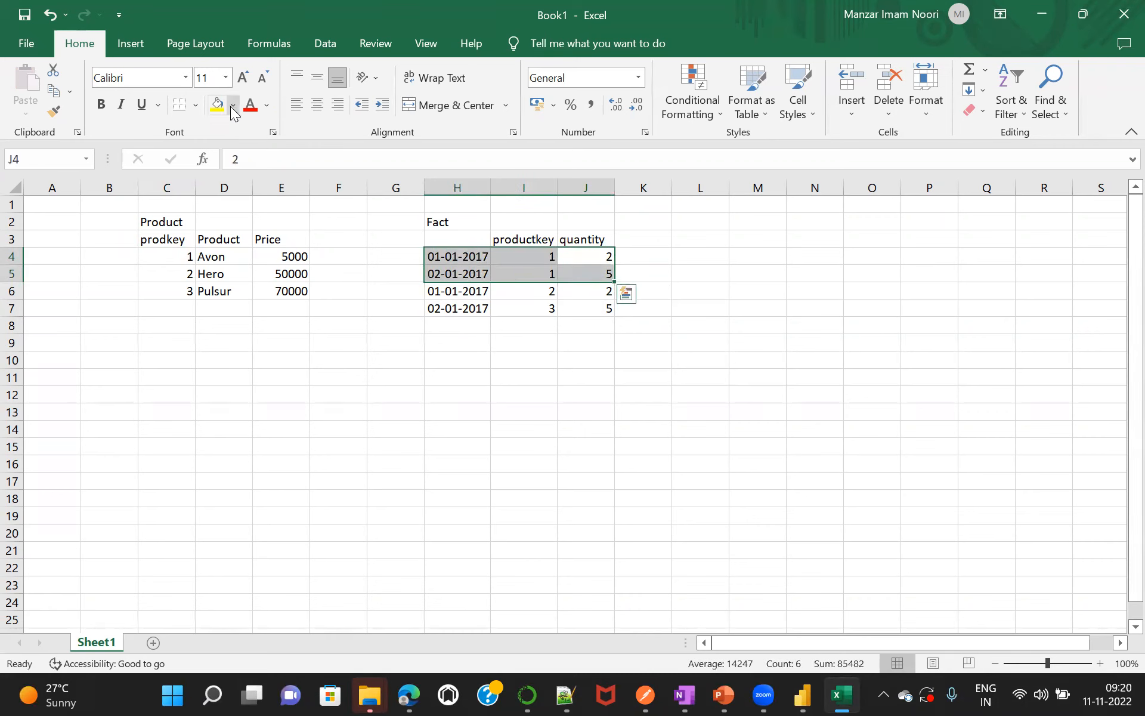
{"action": "left_click", "coordinate": [232, 106]}
{"action": "left_click", "coordinate": [276, 161]}
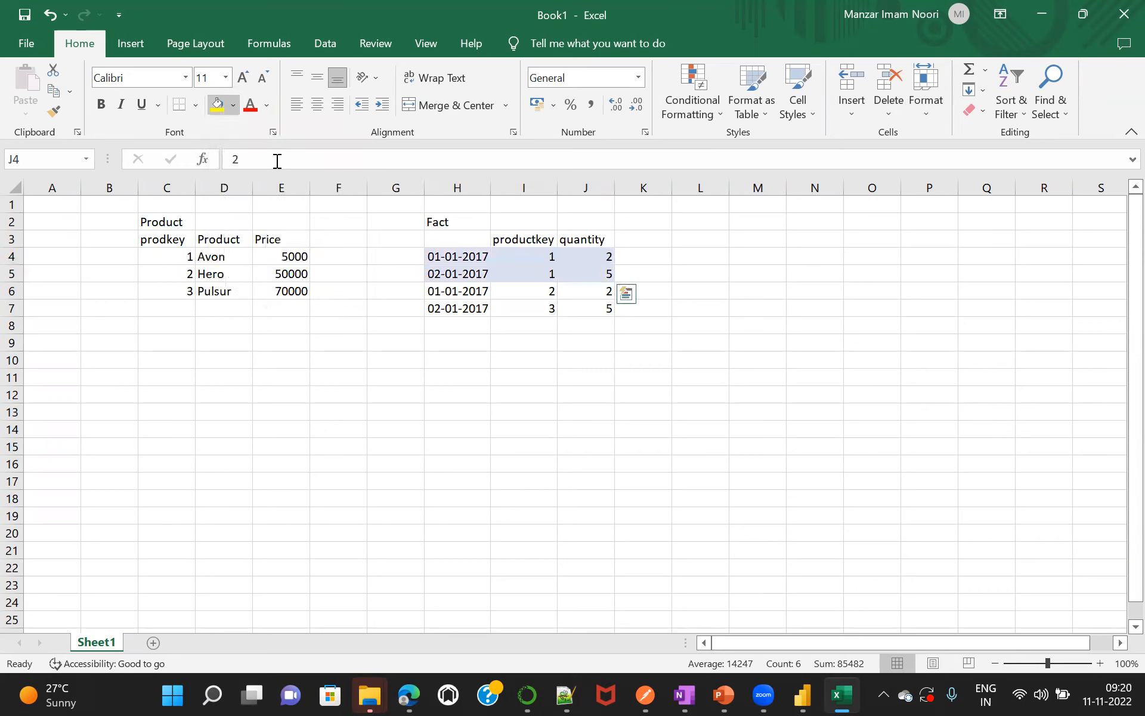
Compare product key 1 in the Product table with its matching rows in the Fact table.
{"action": "left_click_drag", "start_coordinate": [499, 388], "coordinate": [475, 260]}
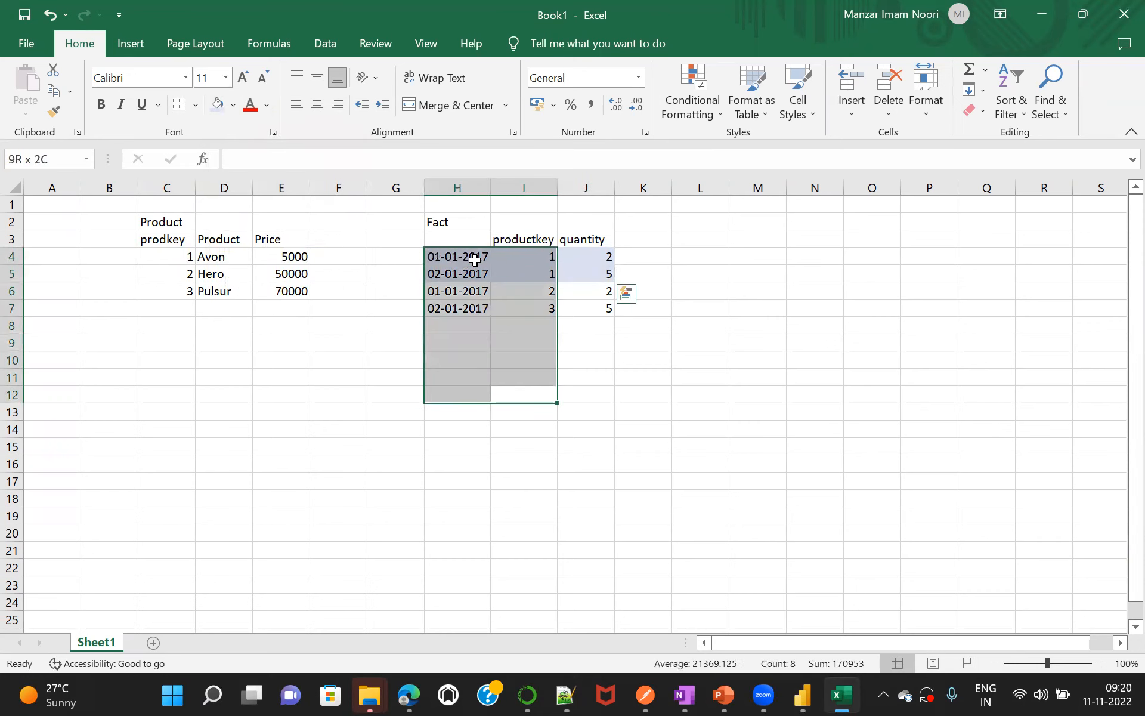
{"action": "left_click", "coordinate": [475, 260]}
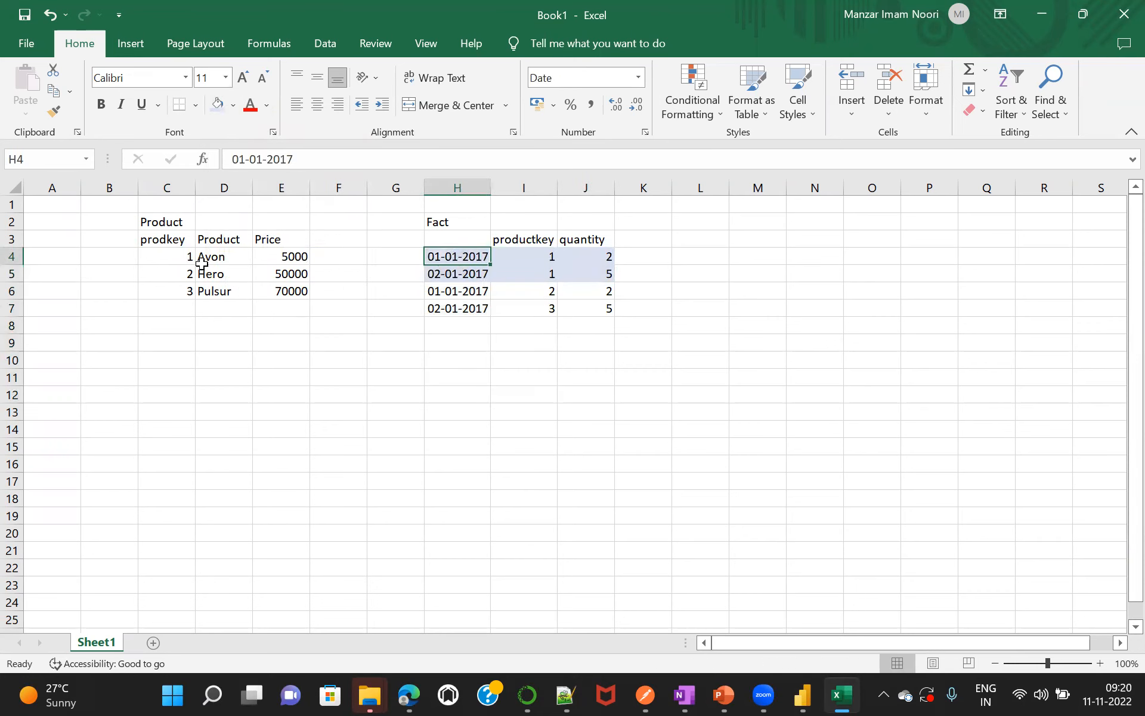
{"action": "left_click", "coordinate": [180, 258]}
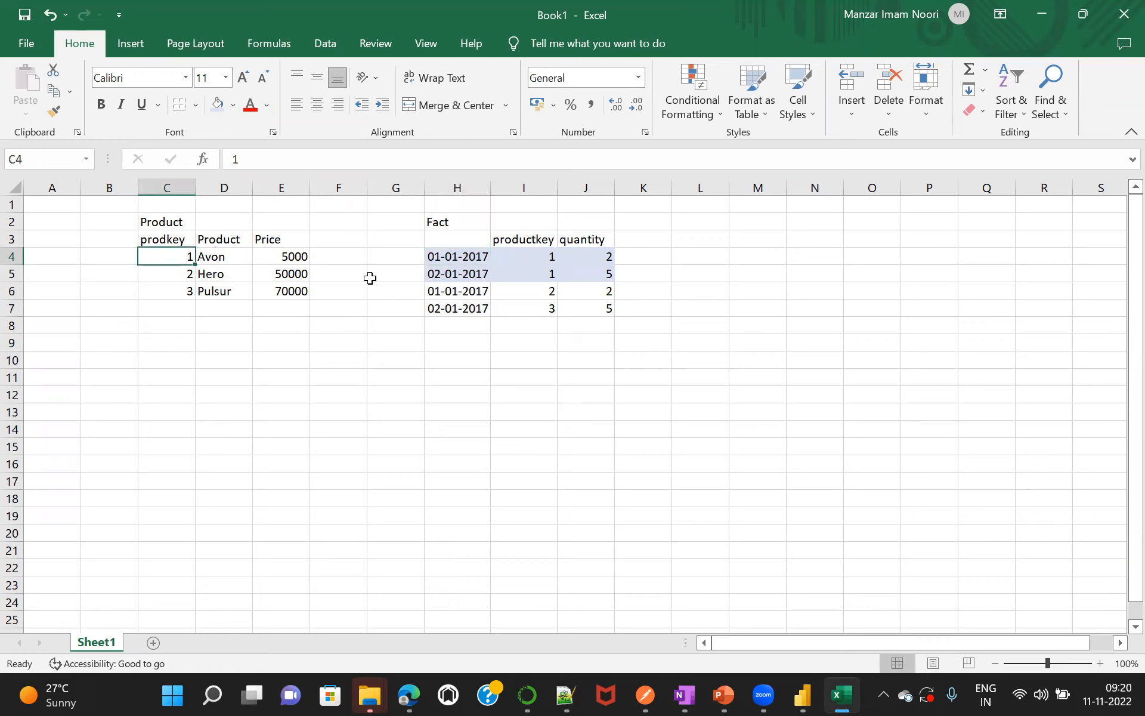
{"action": "left_click", "coordinate": [474, 262]}
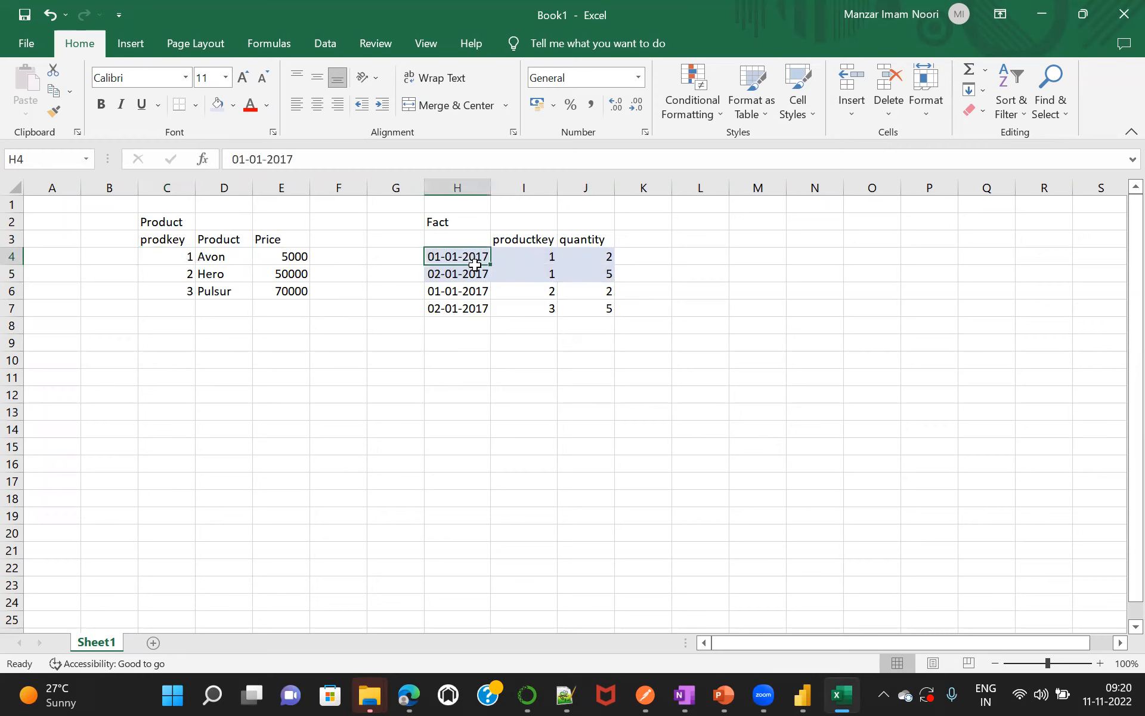
{"action": "left_click_drag", "start_coordinate": [474, 263], "coordinate": [475, 276]}
{"action": "left_click", "coordinate": [197, 257]}
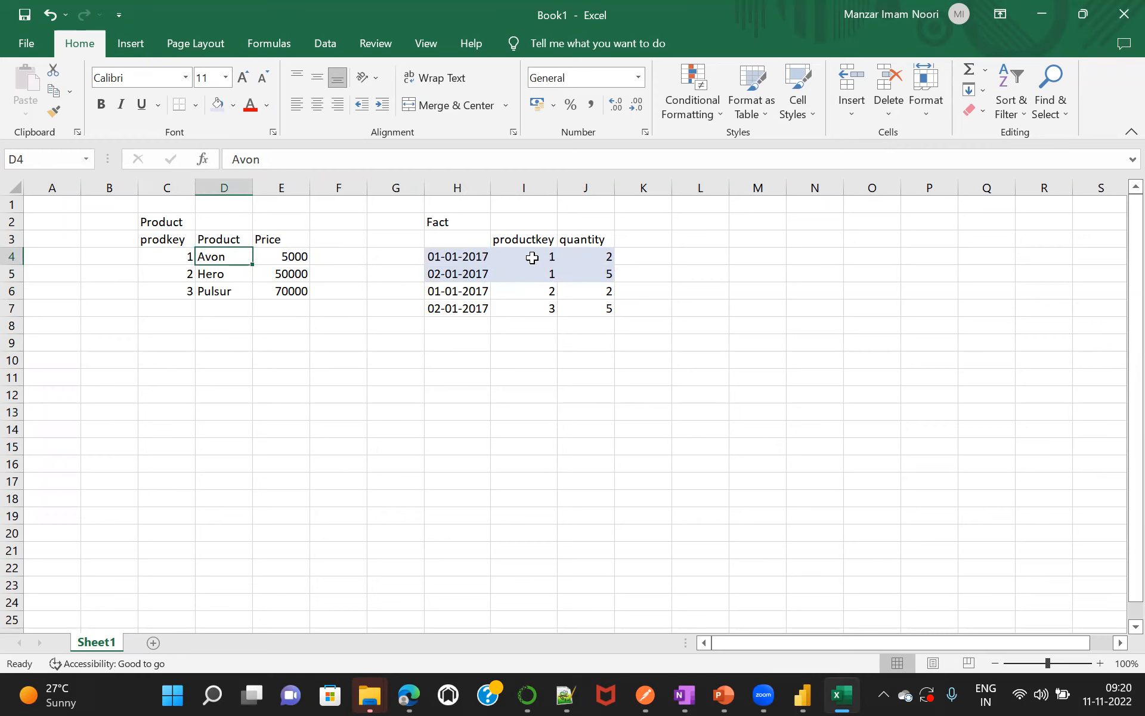
{"action": "left_click", "coordinate": [174, 259]}
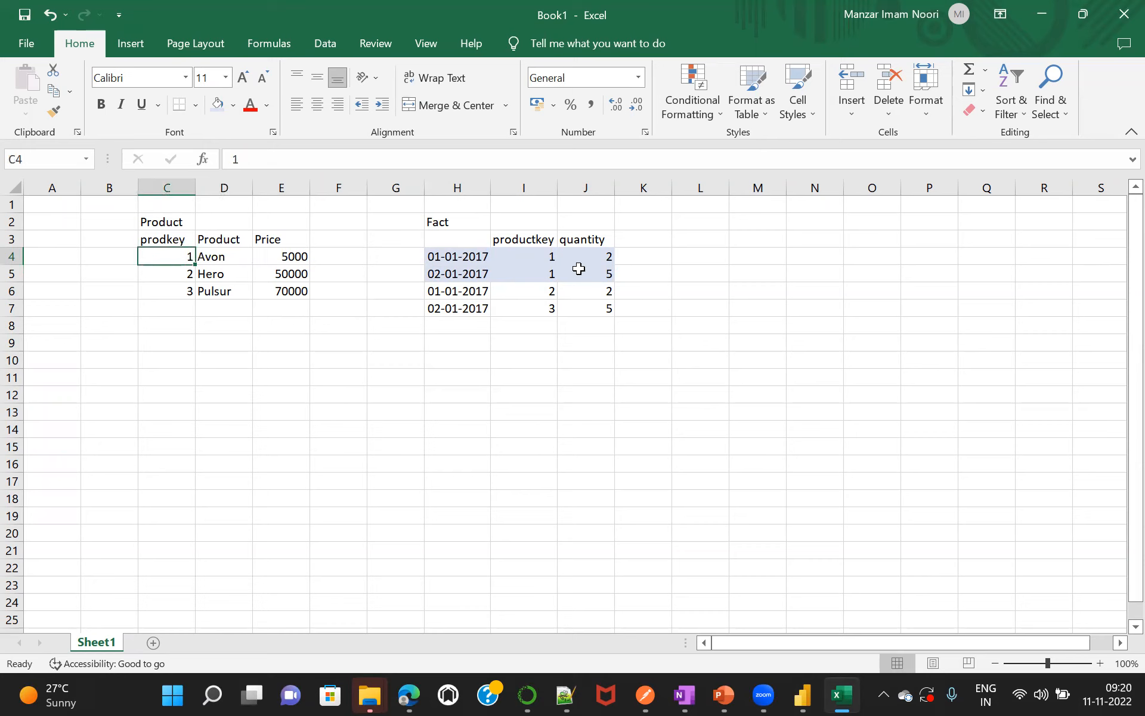
{"action": "left_click", "coordinate": [580, 256]}
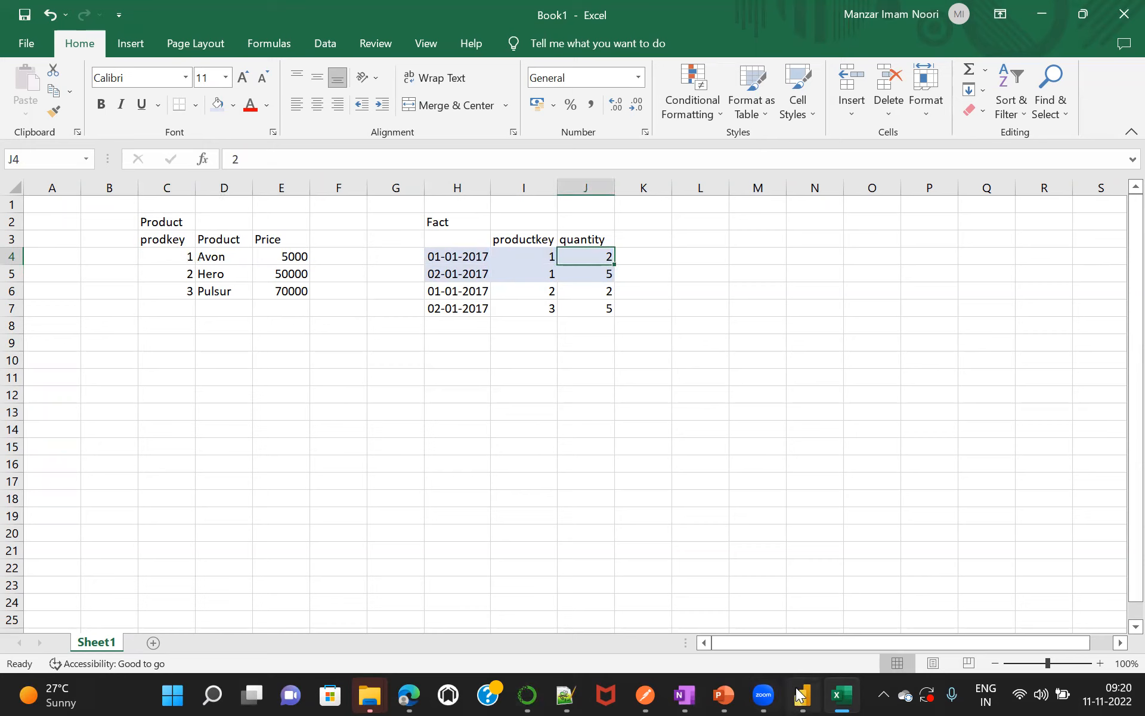
Switch to Power BI to examine the relationship between the AdventureWorks products and sales tables, and return to the Excel workbook.
{"action": "left_click", "coordinate": [798, 695]}
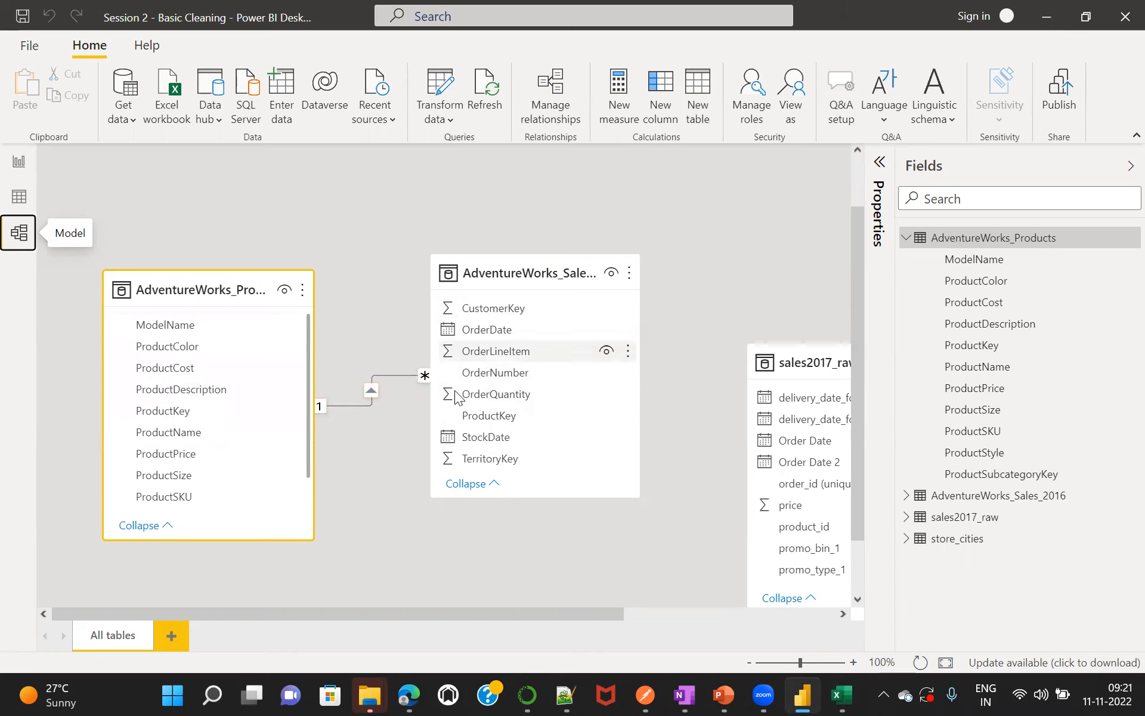
{"action": "left_click", "coordinate": [841, 695]}
{"action": "double_click", "coordinate": [625, 431]}
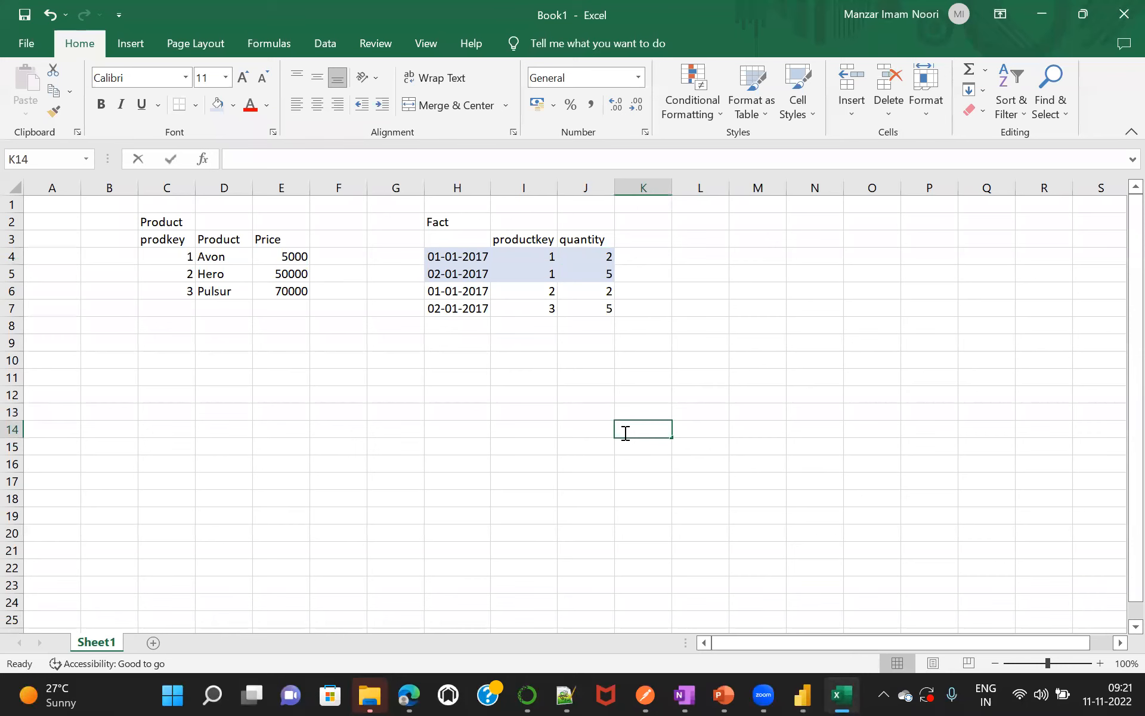
{"action": "left_click", "coordinate": [587, 351]}
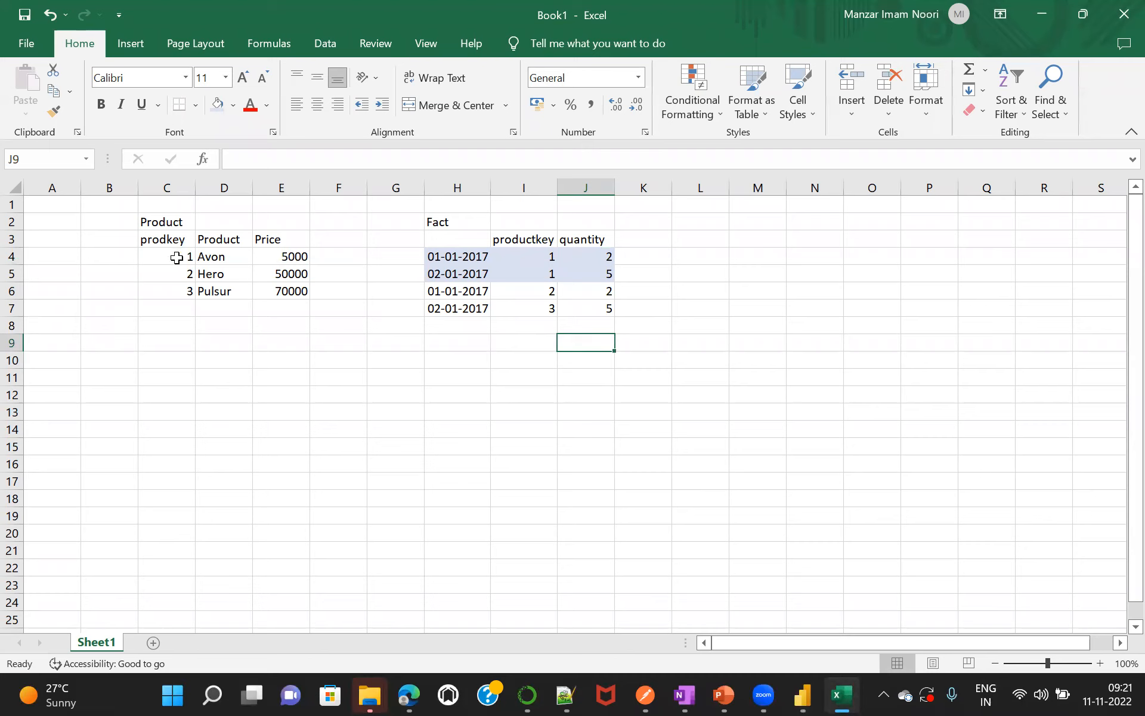
Examine the single Avon row in the Product table against the repeated productkey values in the Fact table.
{"action": "left_click_drag", "start_coordinate": [176, 258], "coordinate": [287, 256]}
{"action": "left_click", "coordinate": [205, 256]}
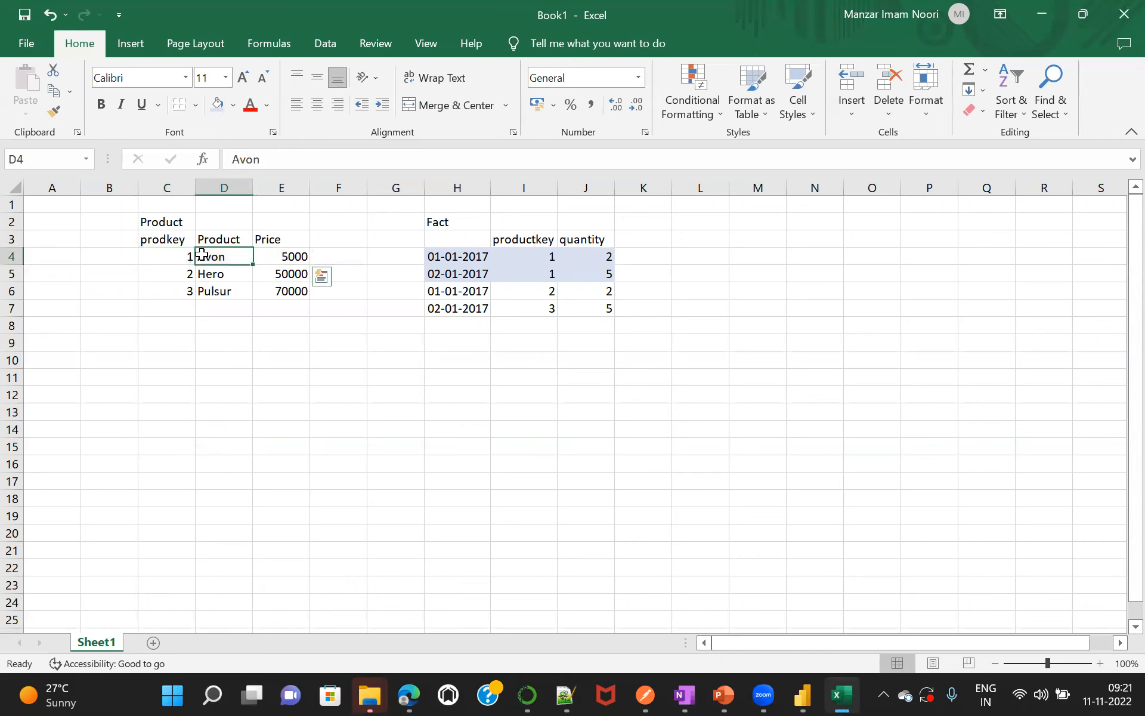
{"action": "left_click_drag", "start_coordinate": [188, 255], "coordinate": [257, 260]}
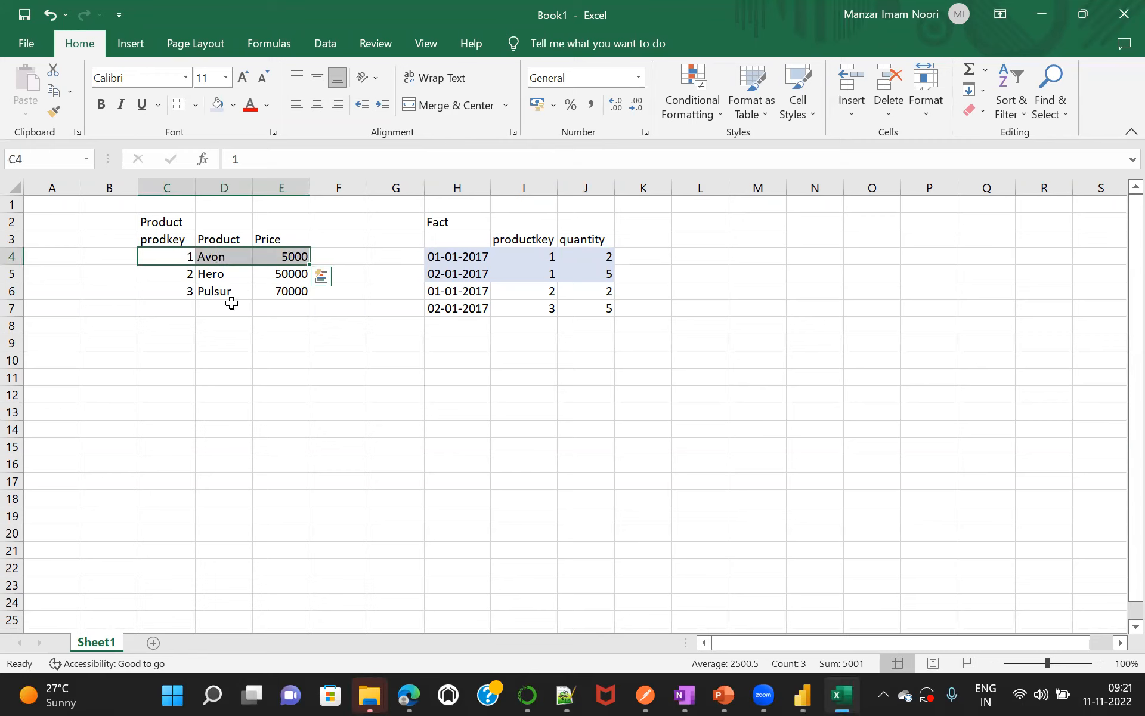
{"action": "left_click", "coordinate": [201, 256]}
{"action": "left_click_drag", "start_coordinate": [175, 253], "coordinate": [278, 256]}
{"action": "left_click", "coordinate": [504, 240]}
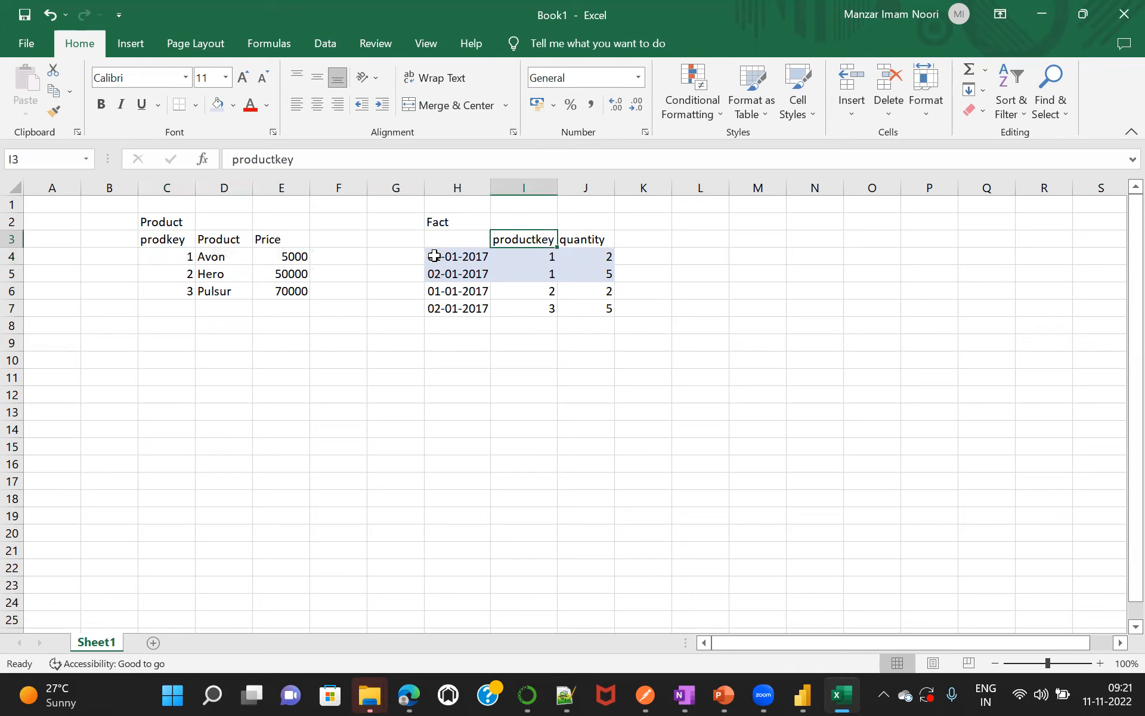
{"action": "left_click", "coordinate": [206, 258]}
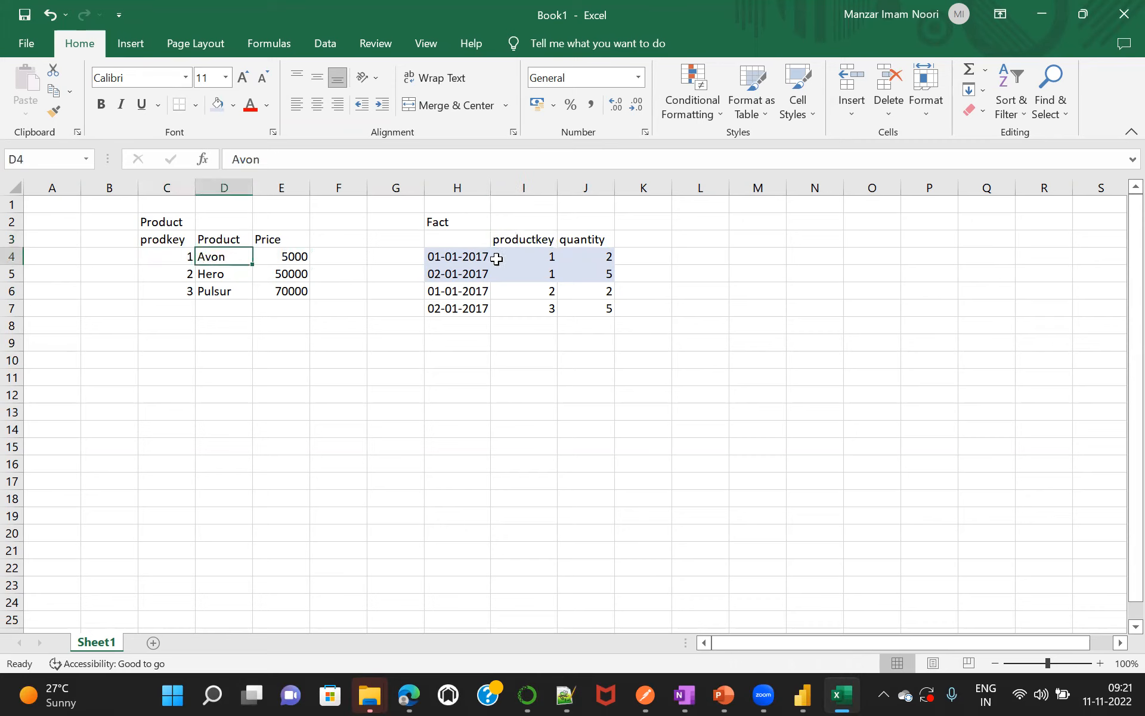
{"action": "left_click_drag", "start_coordinate": [512, 256], "coordinate": [528, 321]}
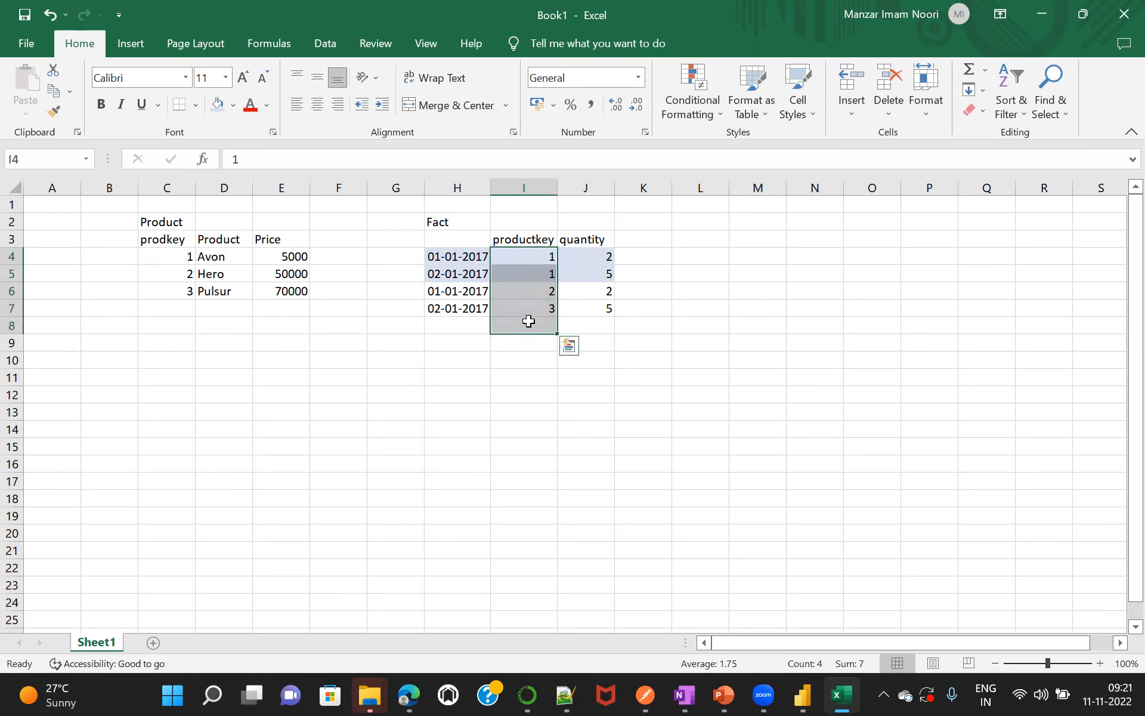
{"action": "left_click", "coordinate": [532, 360]}
{"action": "left_click", "coordinate": [535, 258]}
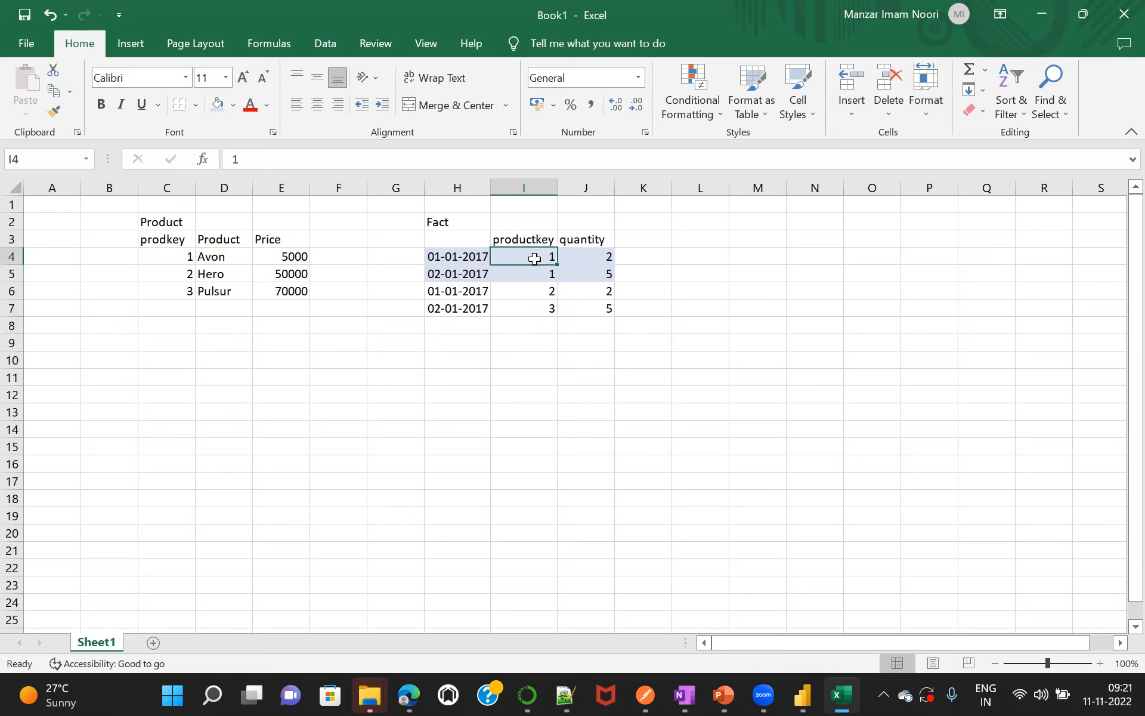
{"action": "left_click", "coordinate": [219, 272]}
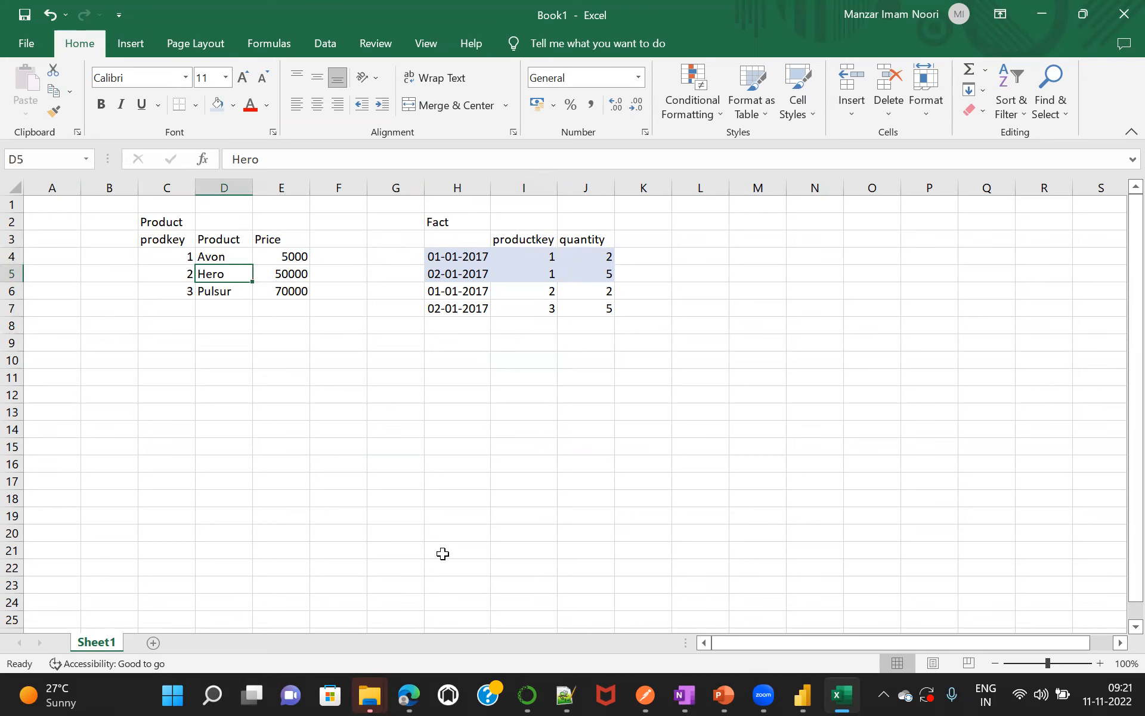
Switch to Power BI and review the cardinality options for the AdventureWorks products and sales relationship, leaving it unchanged.
{"action": "left_click", "coordinate": [803, 694]}
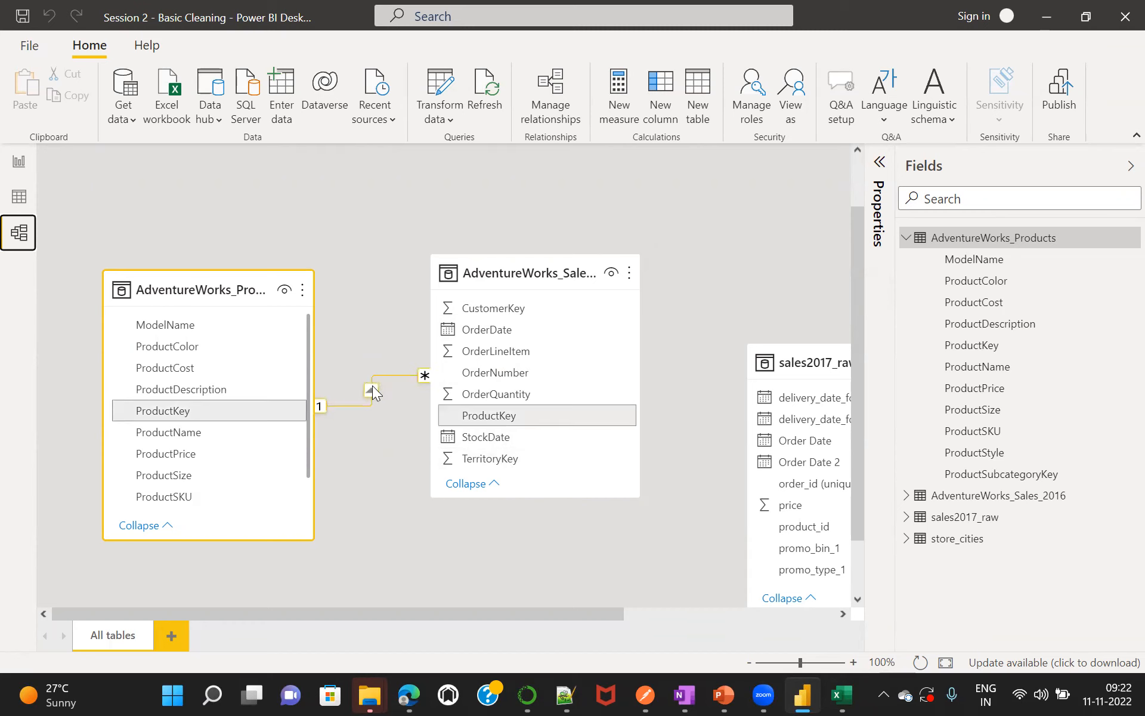
{"action": "double_click", "coordinate": [391, 376]}
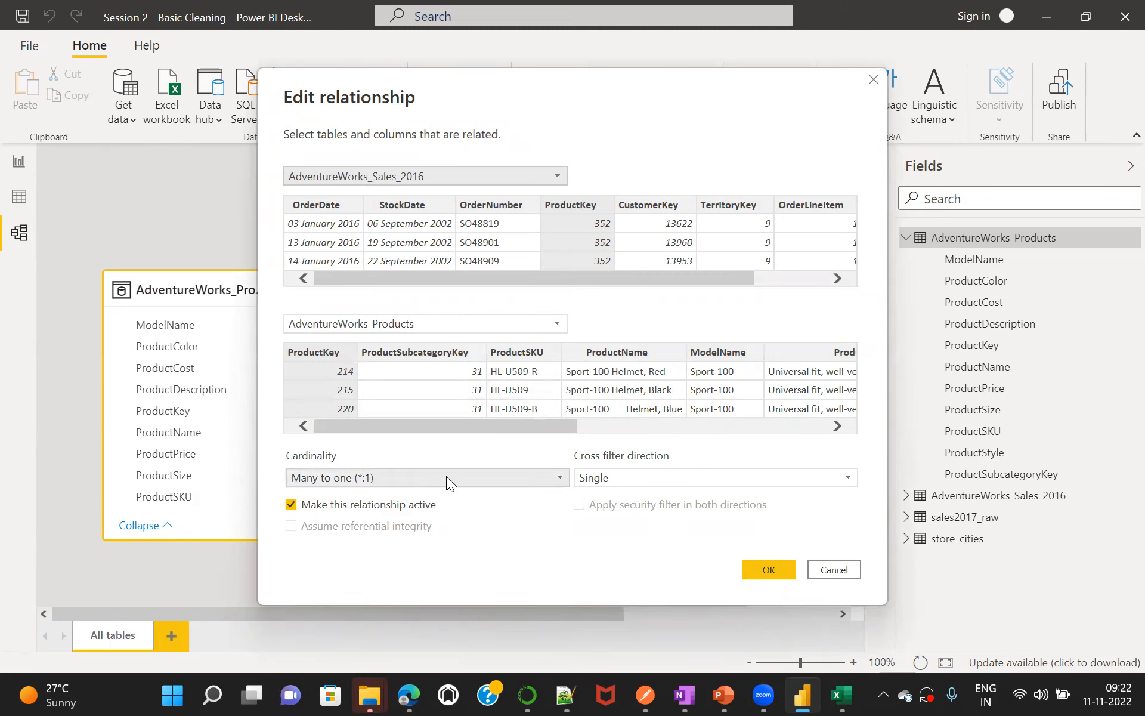
{"action": "left_click", "coordinate": [557, 476]}
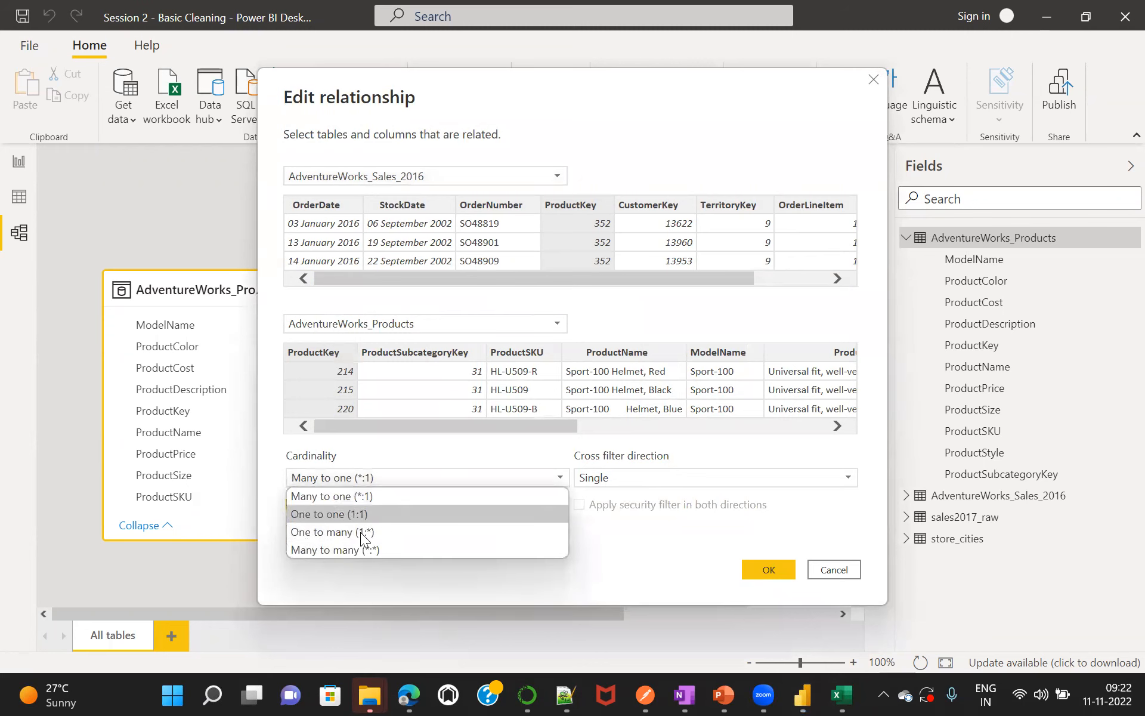
{"action": "left_click", "coordinate": [495, 450]}
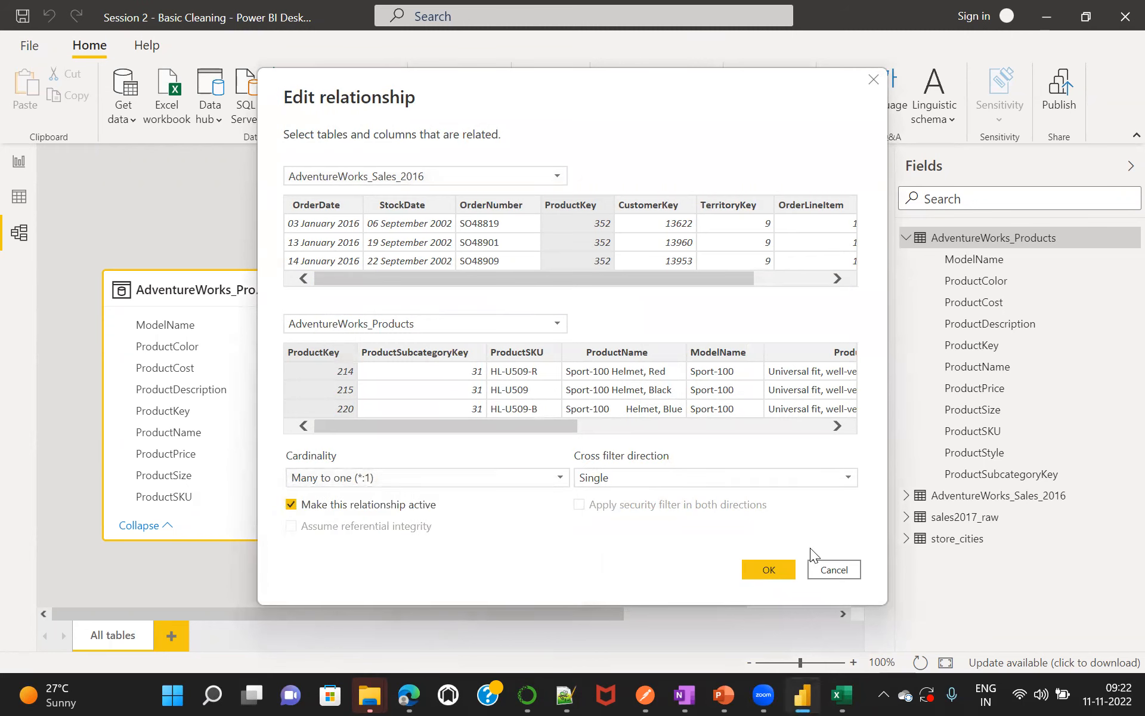
{"action": "left_click", "coordinate": [838, 571]}
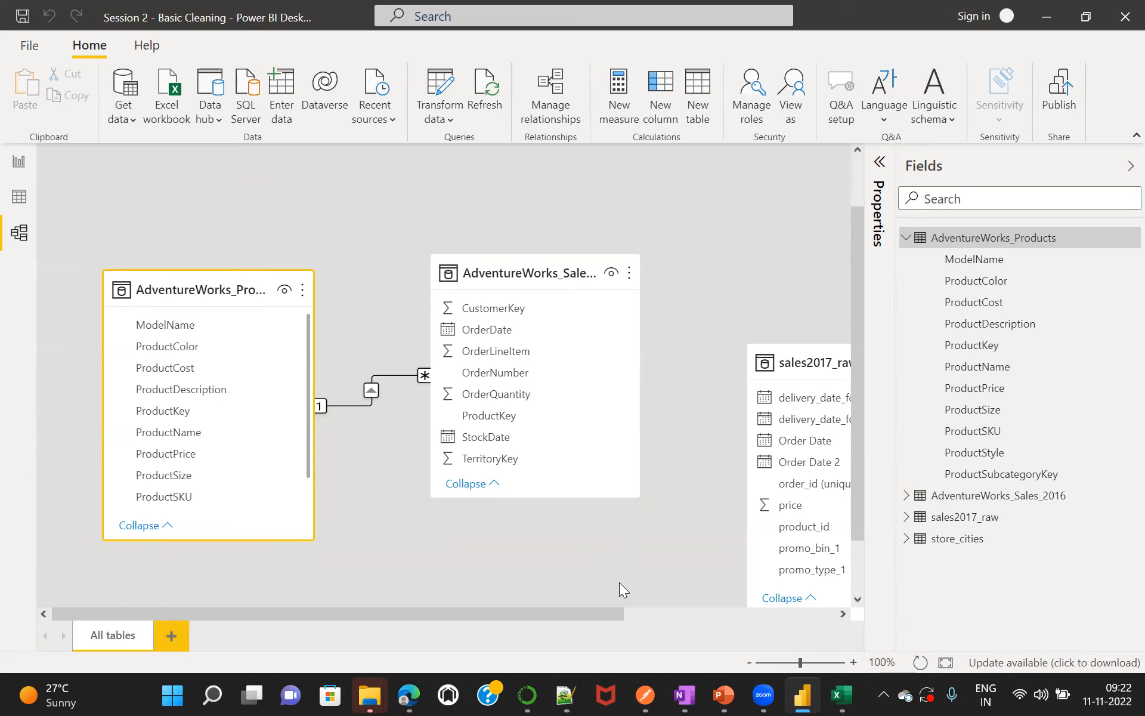
On the report page, slightly reduce the heights of the order_id count chart and the revenue and sales chart.
{"action": "left_click", "coordinate": [19, 162]}
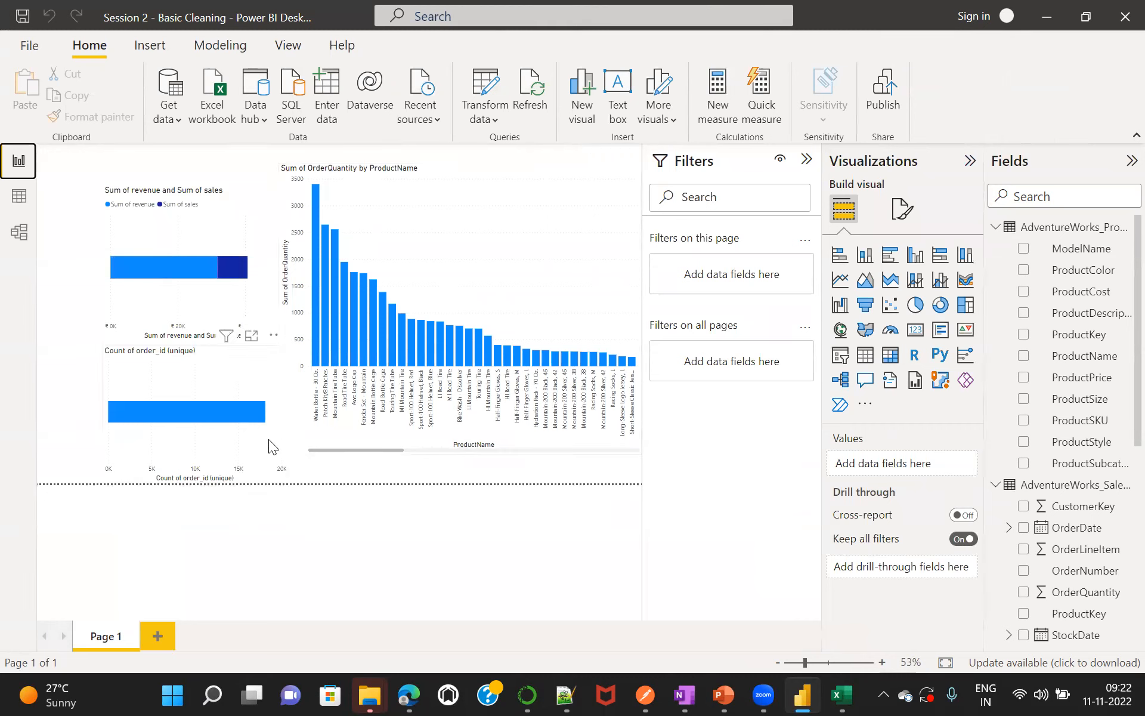
{"action": "left_click", "coordinate": [289, 440]}
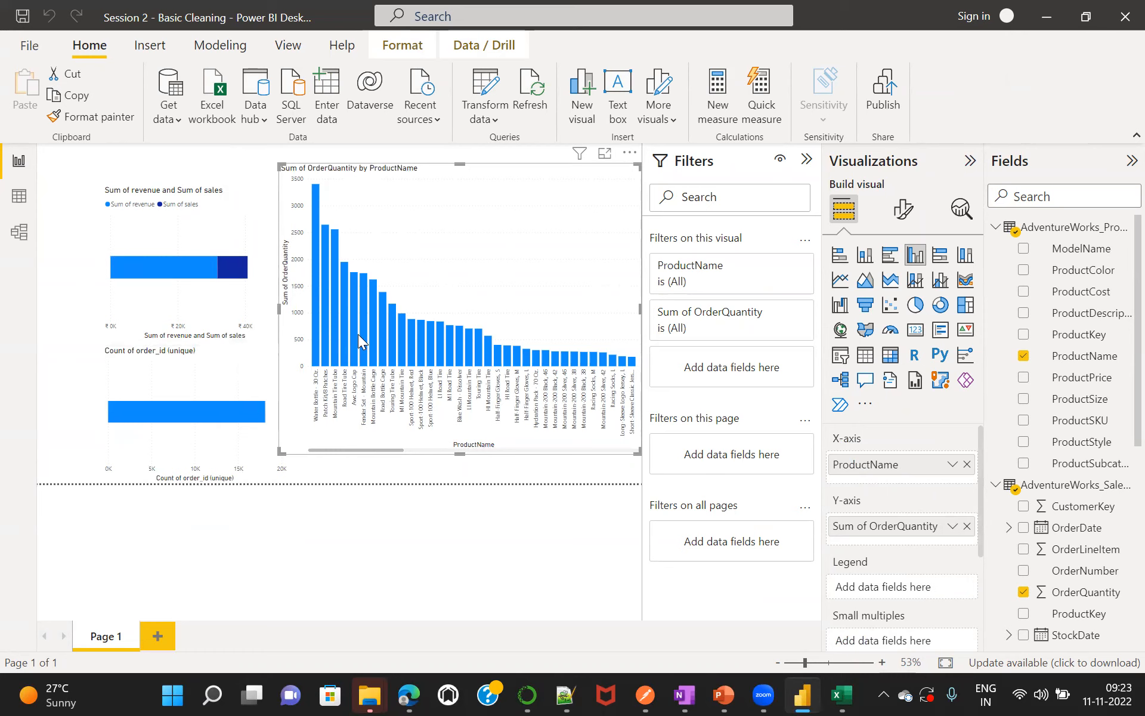
{"action": "left_click", "coordinate": [221, 429]}
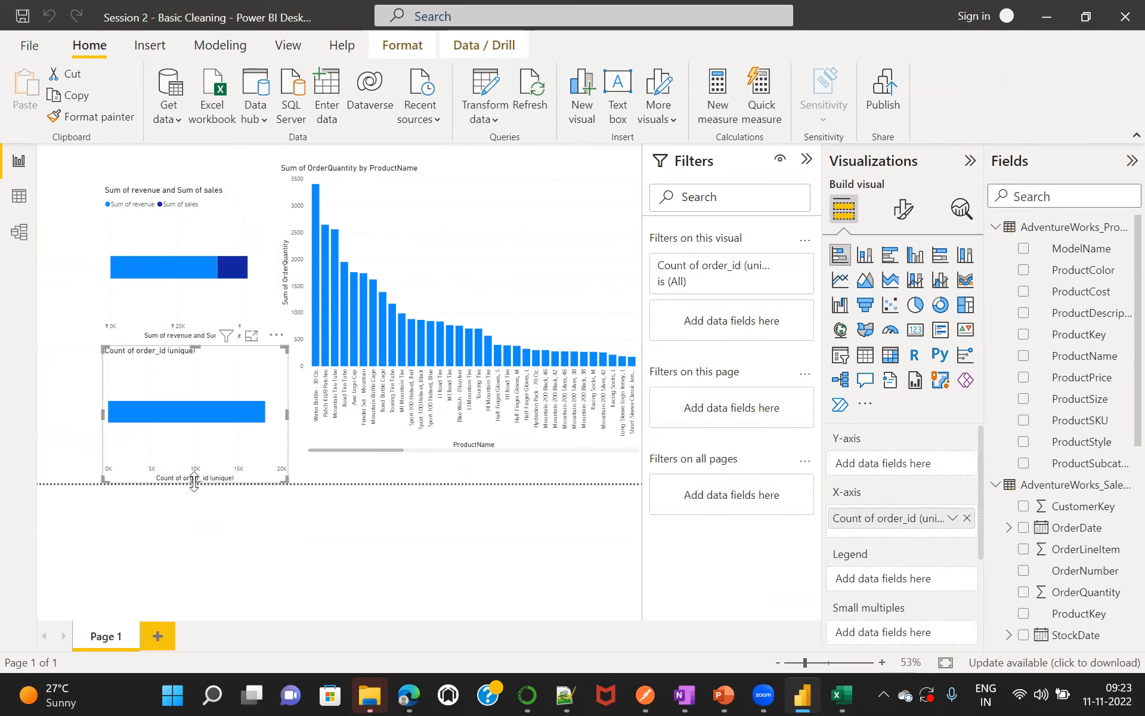
{"action": "left_click_drag", "start_coordinate": [194, 482], "coordinate": [196, 461]}
{"action": "left_click", "coordinate": [203, 296]}
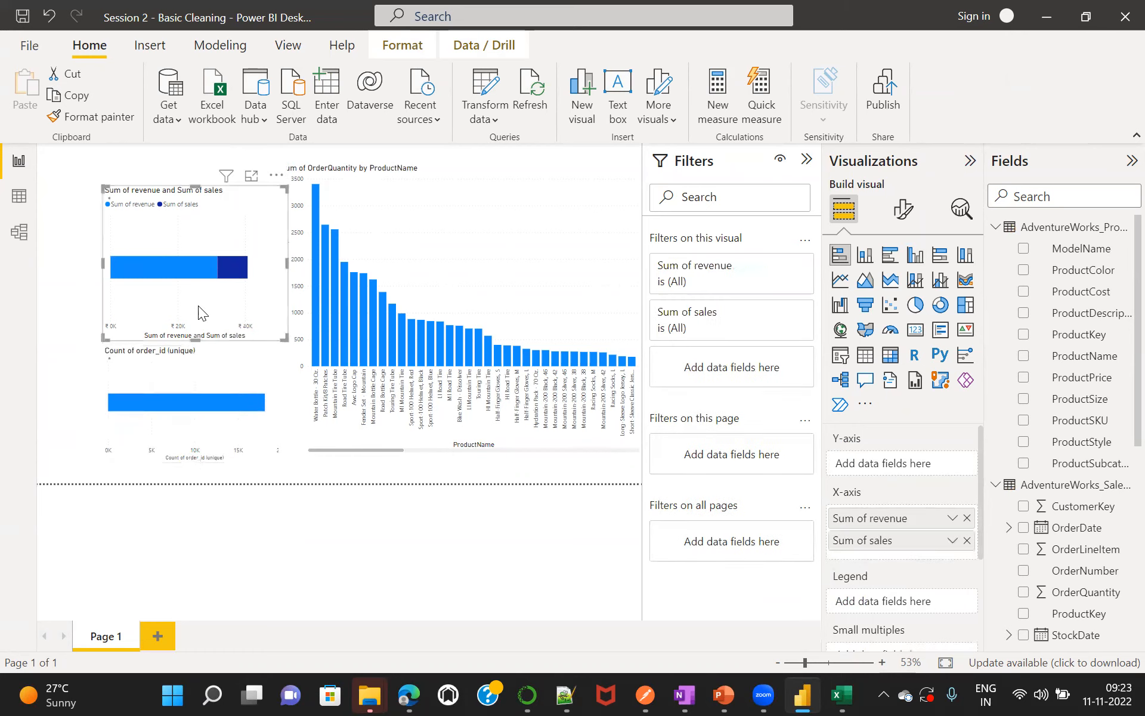
{"action": "left_click_drag", "start_coordinate": [191, 338], "coordinate": [191, 329]}
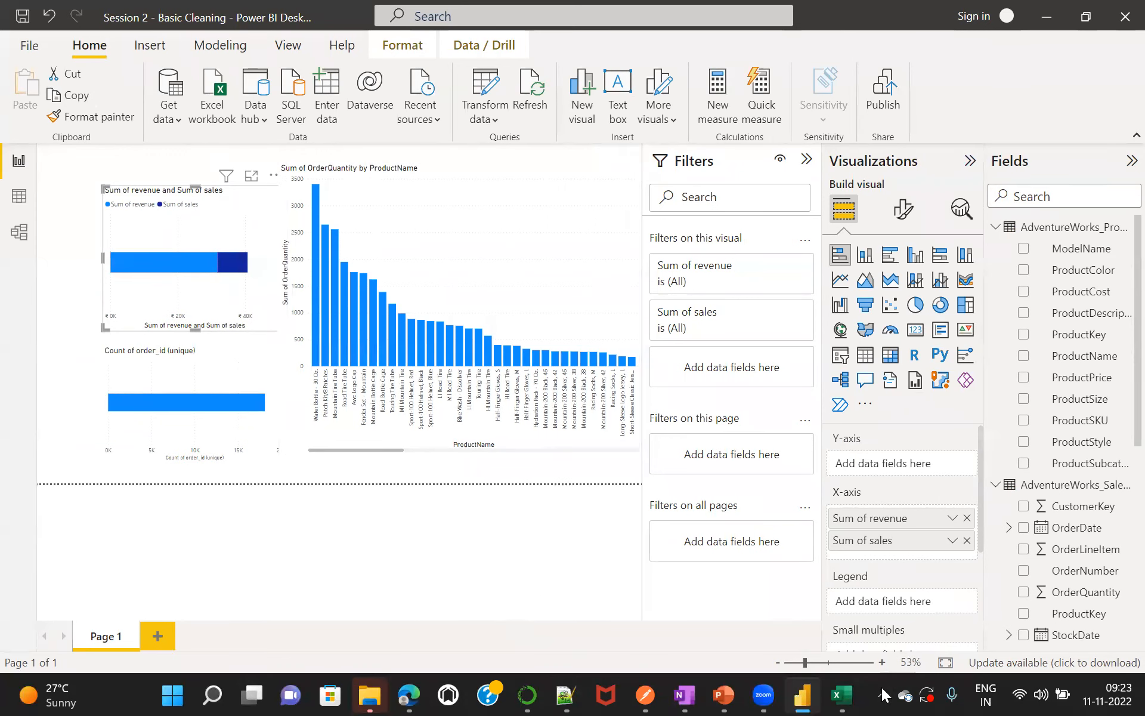
{"action": "left_click", "coordinate": [1116, 695]}
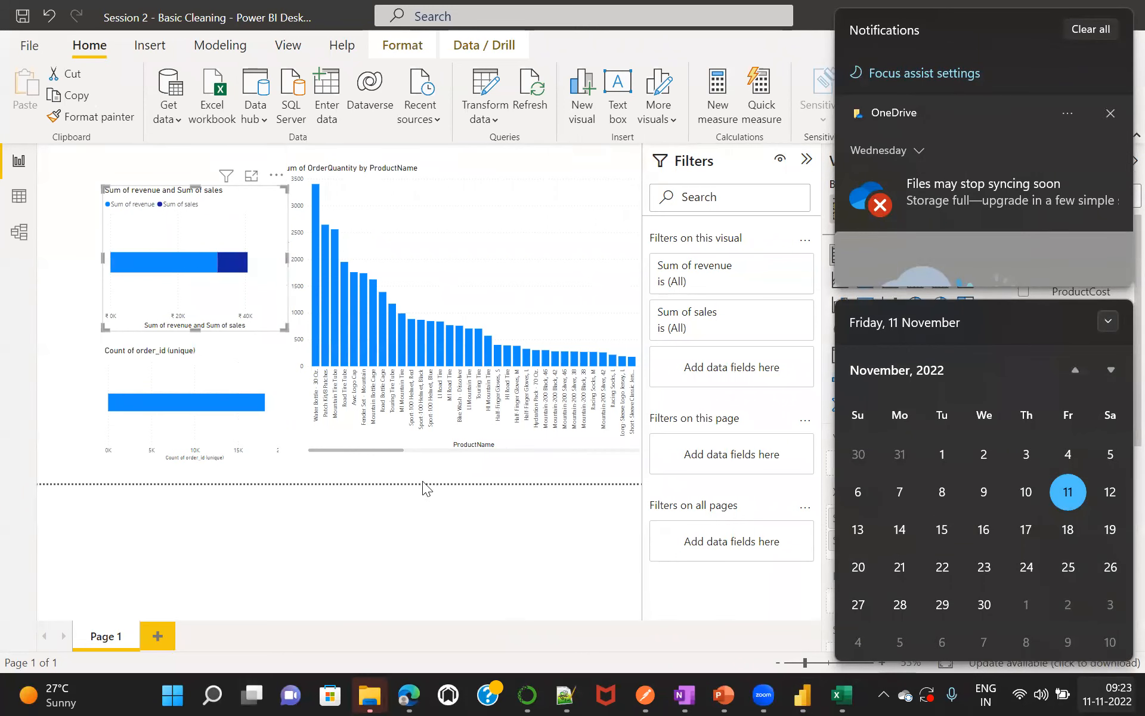
{"action": "left_click", "coordinate": [405, 469]}
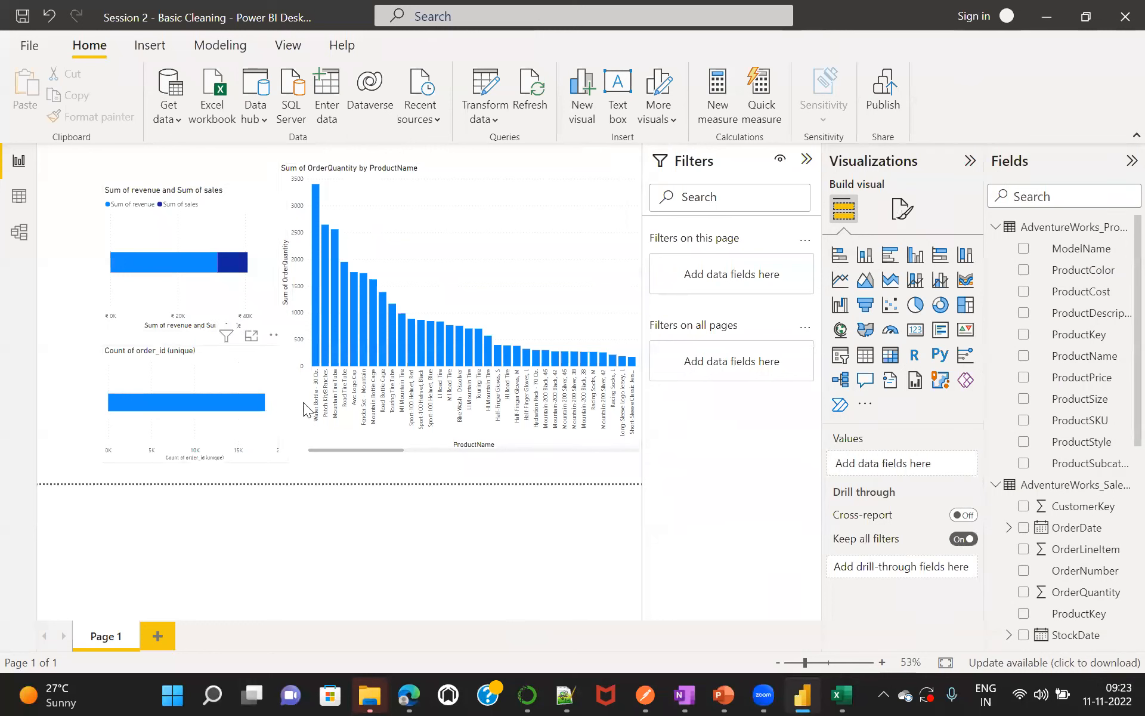